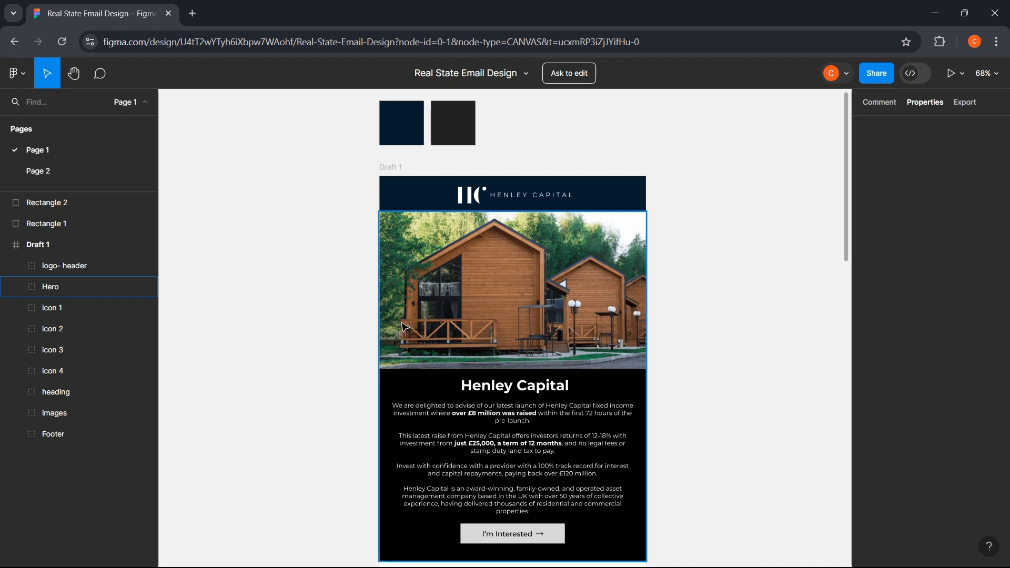
# - Search Google for 'stripo' in a new tab and open the Stripo website
pyautogui.click(192, 13)
pyautogui.write('strip')
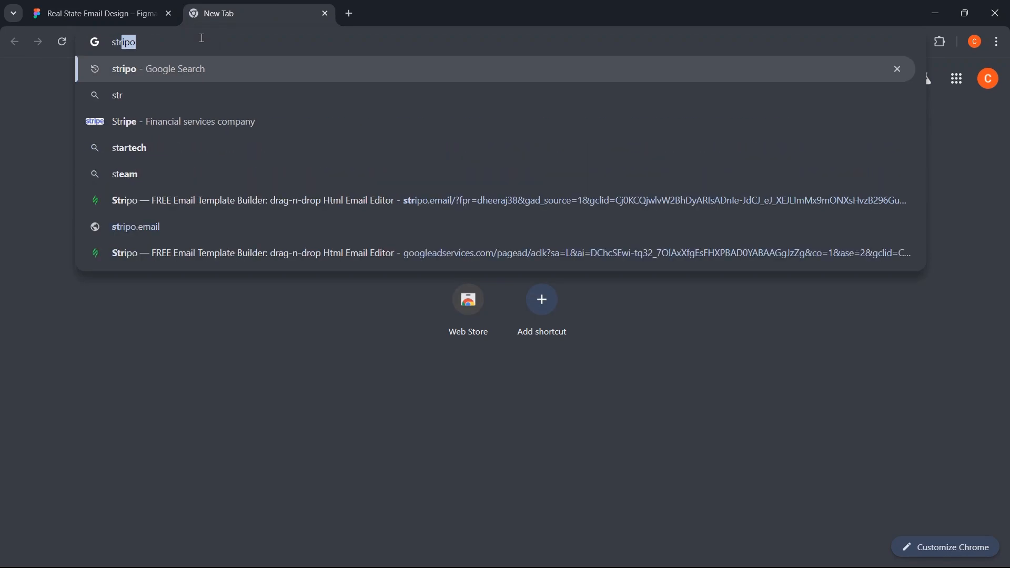
pyautogui.write('o')
pyautogui.press('Return')
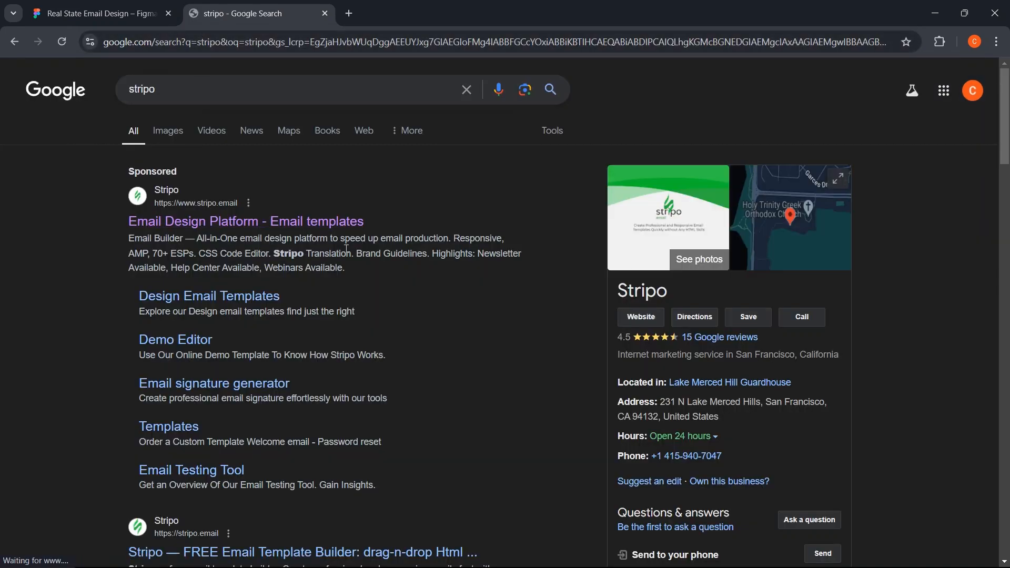
pyautogui.click(305, 222)
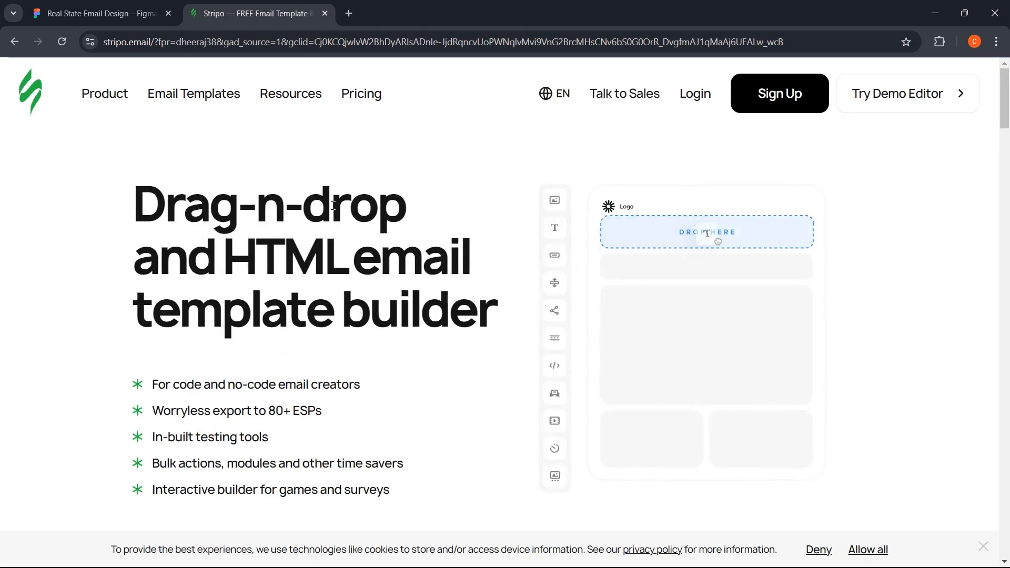
pyautogui.scroll(-3, 338, 236)
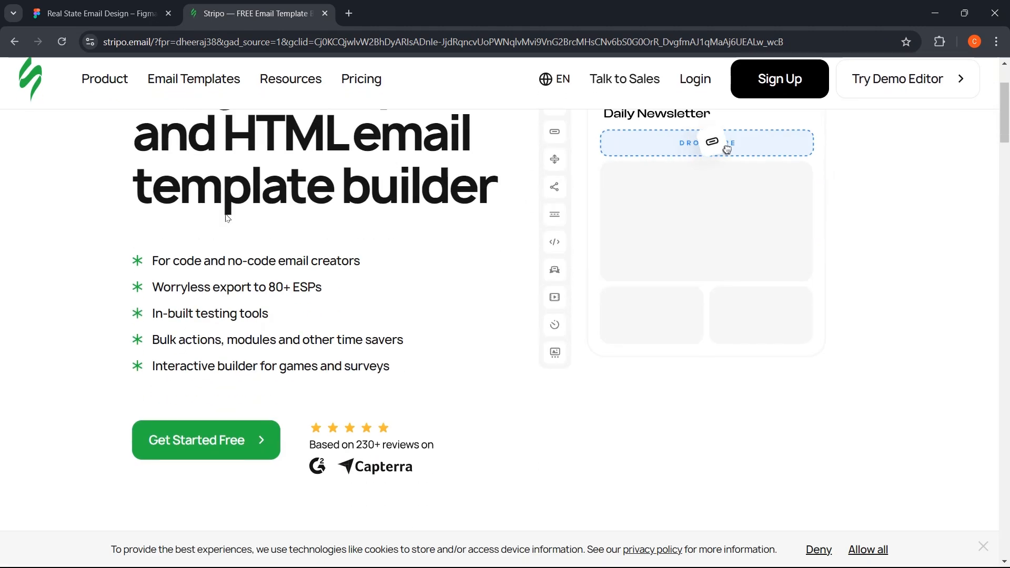
pyautogui.scroll(3, 712, 216)
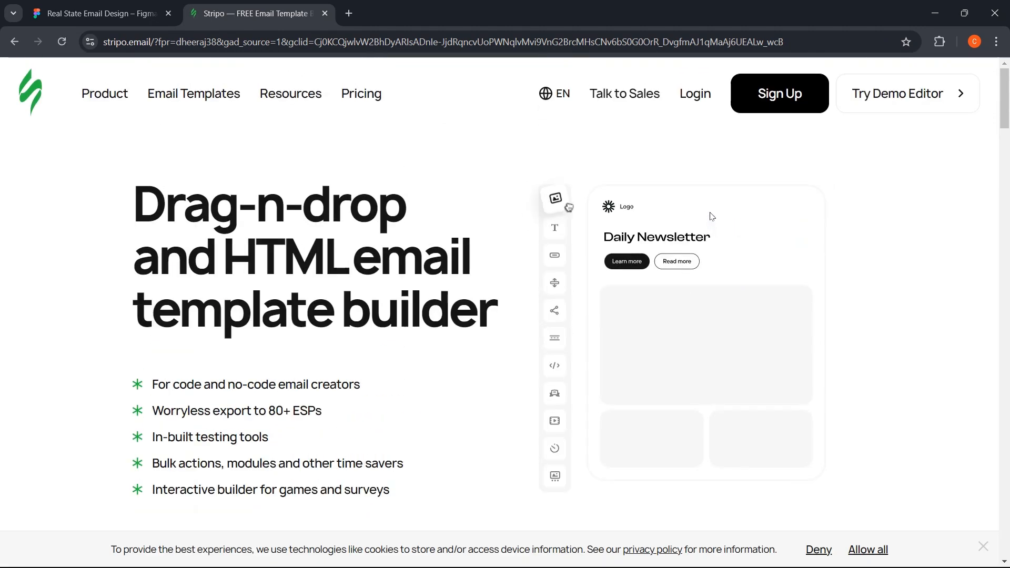
# - Register a free Stripo account through Google sign-up, glancing back at the Figma design midway
pyautogui.click(763, 104)
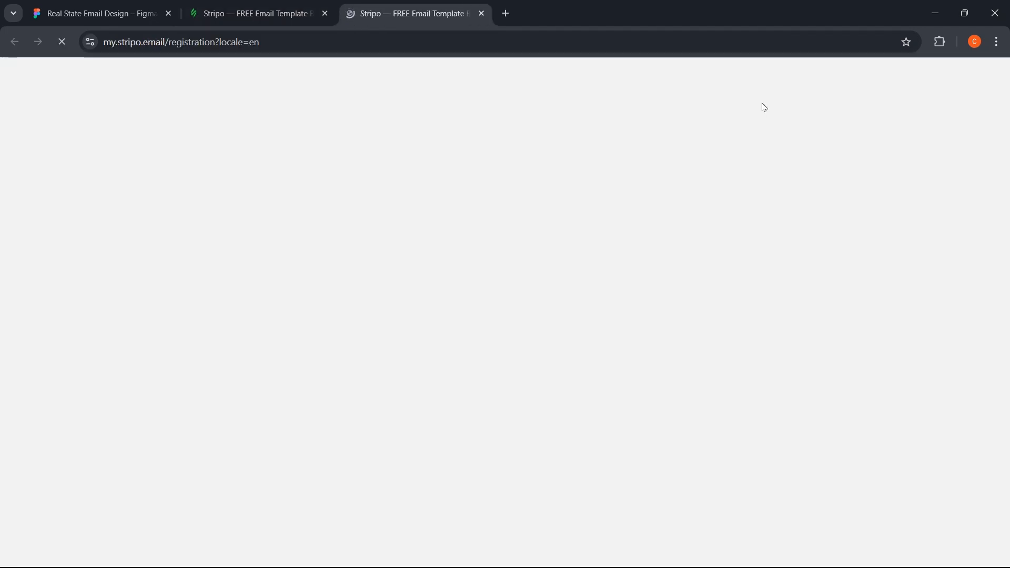
pyautogui.hotkey('ctrl', 'Tab')
pyautogui.scroll(-5, 416, 240)
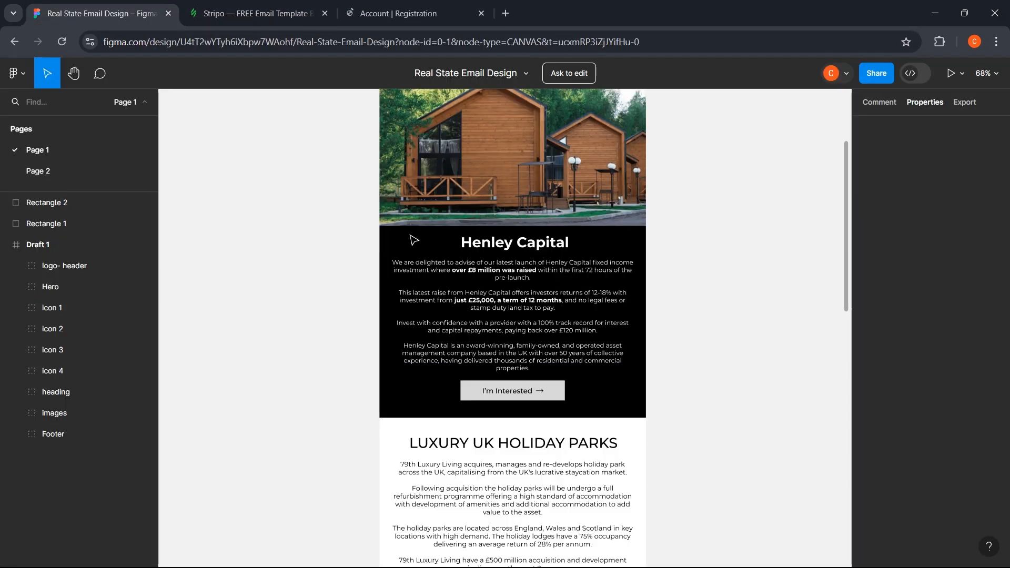
pyautogui.scroll(-5, 418, 236)
pyautogui.scroll(-3, 390, 293)
pyautogui.scroll(3, 386, 314)
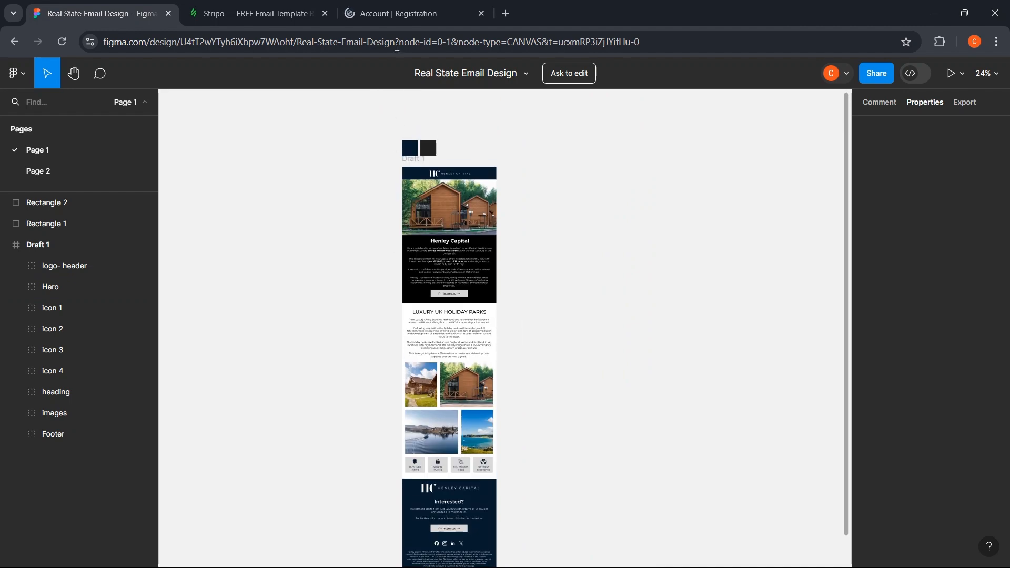
pyautogui.click(396, 13)
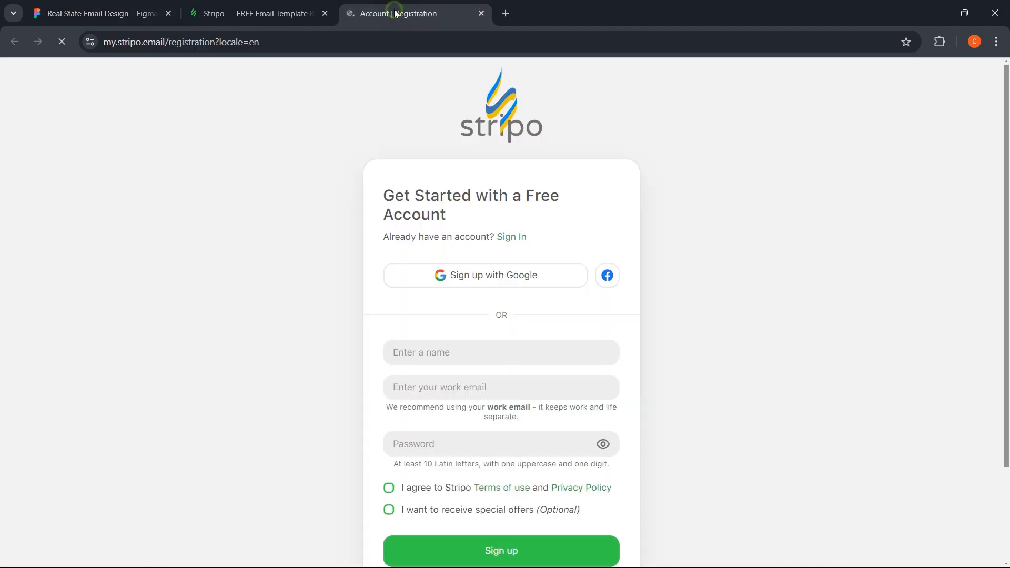
pyautogui.click(453, 287)
pyautogui.click(442, 315)
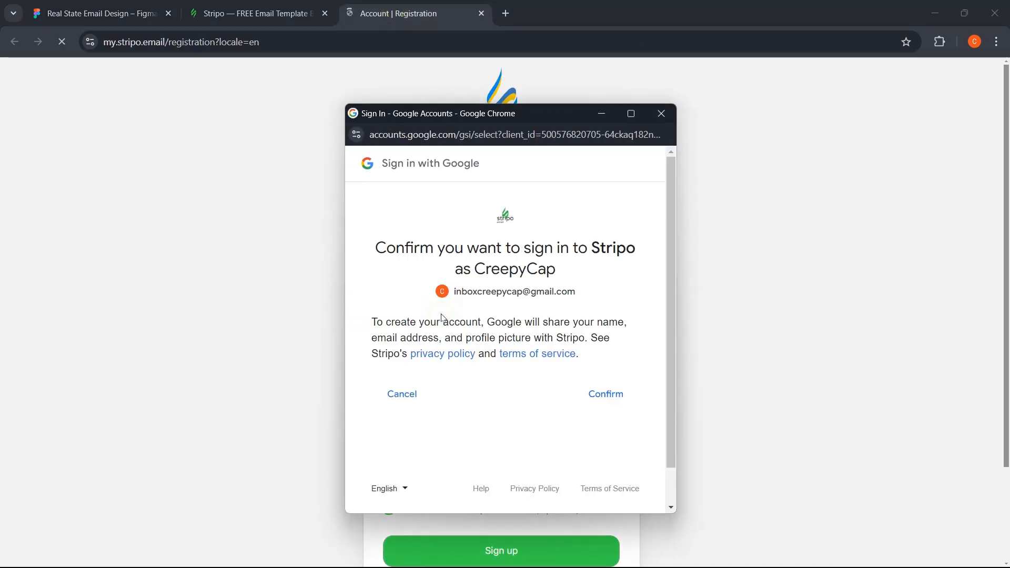
pyautogui.click(610, 393)
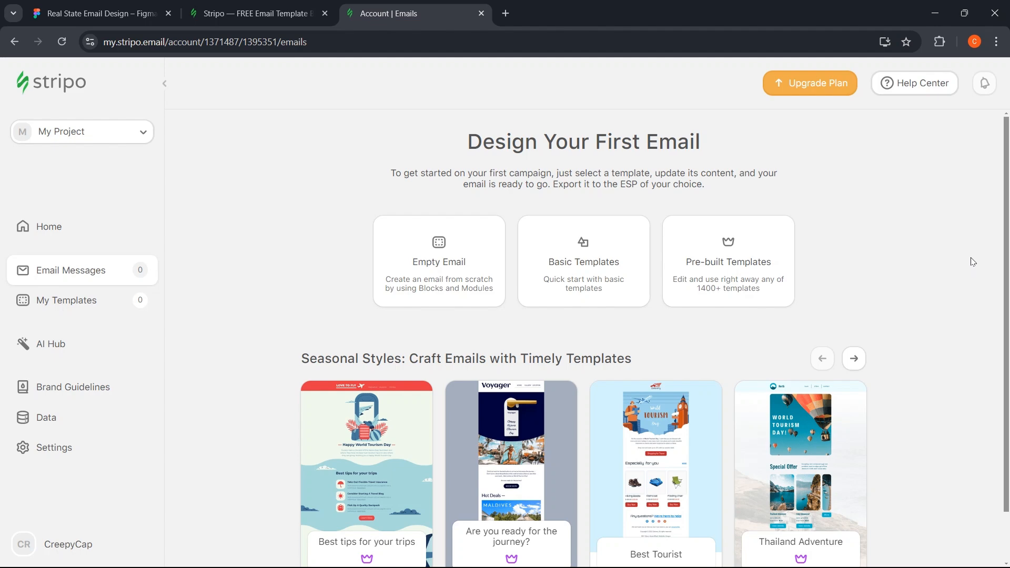
# - Export the Figma header image as a PNG and check the download
pyautogui.hotkey('ctrl', '1')
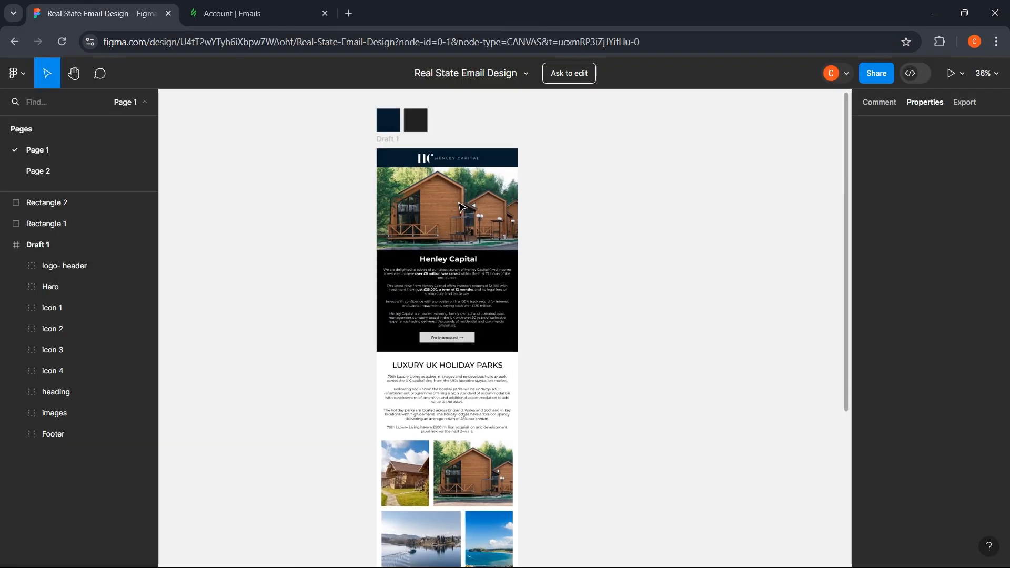
pyautogui.scroll(1, 515, 218)
pyautogui.doubleClick(513, 216)
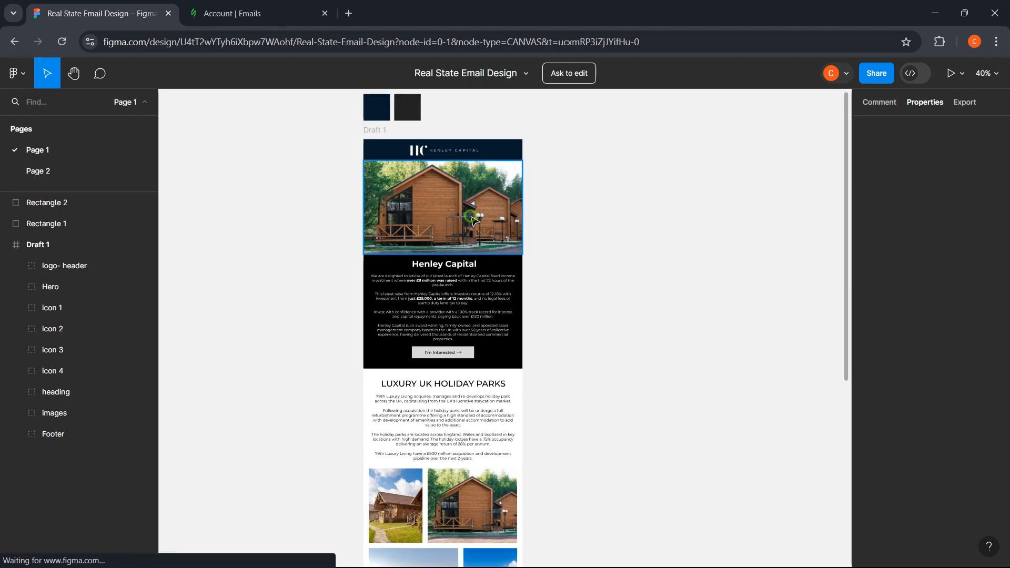
pyautogui.click(965, 104)
pyautogui.click(997, 131)
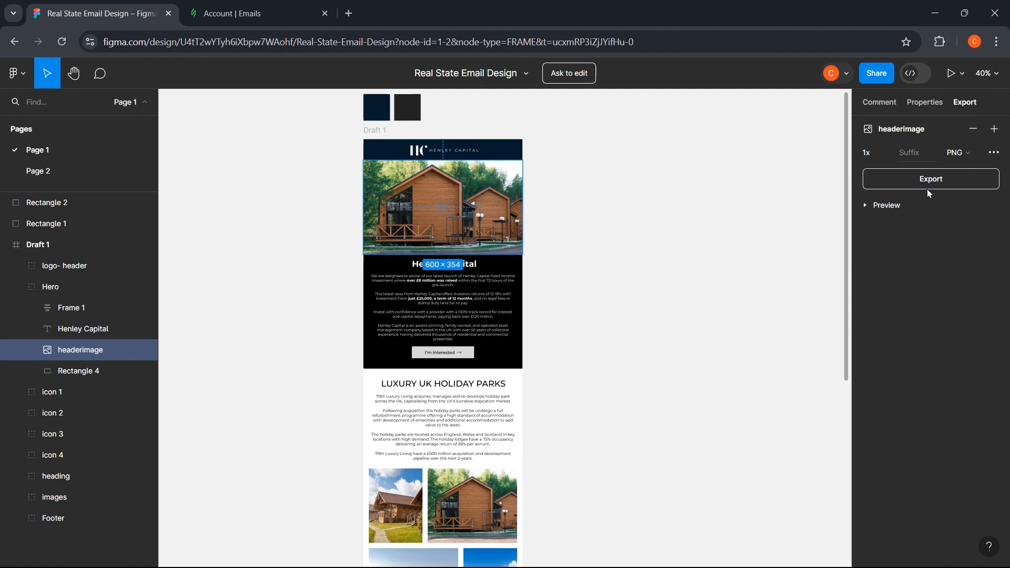
pyautogui.click(930, 180)
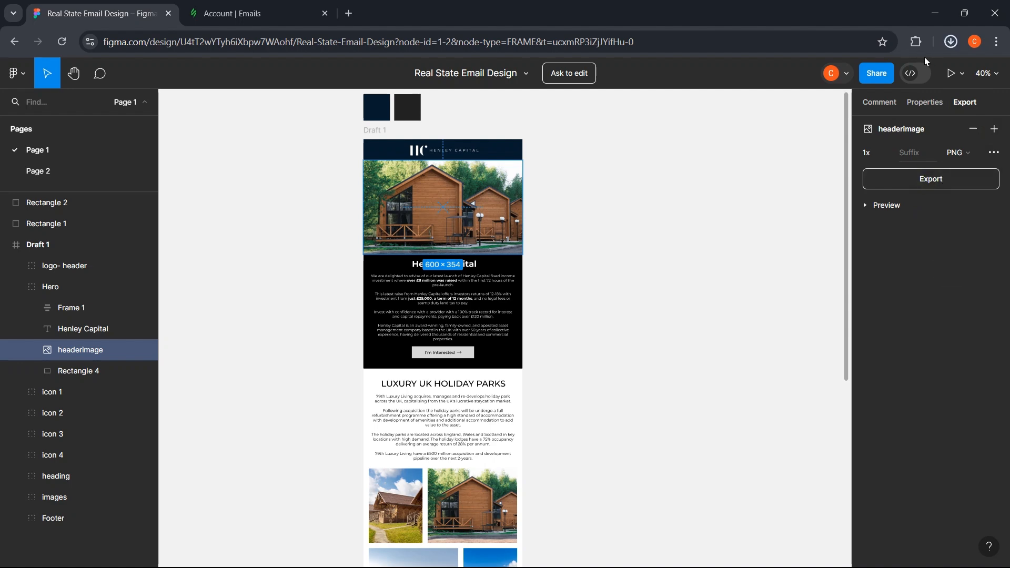
pyautogui.click(946, 40)
# - Inspect the I'm Interested button text and the property photo block further down the design
pyautogui.click(728, 257)
pyautogui.scroll(-2, 444, 322)
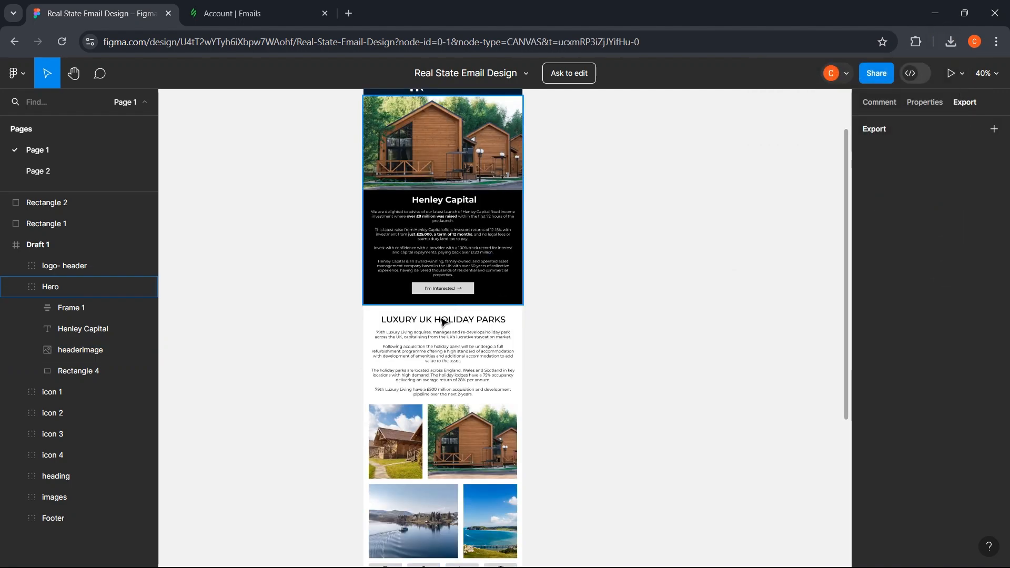
pyautogui.scroll(2, 442, 335)
pyautogui.doubleClick(461, 261)
pyautogui.scroll(-1, 448, 347)
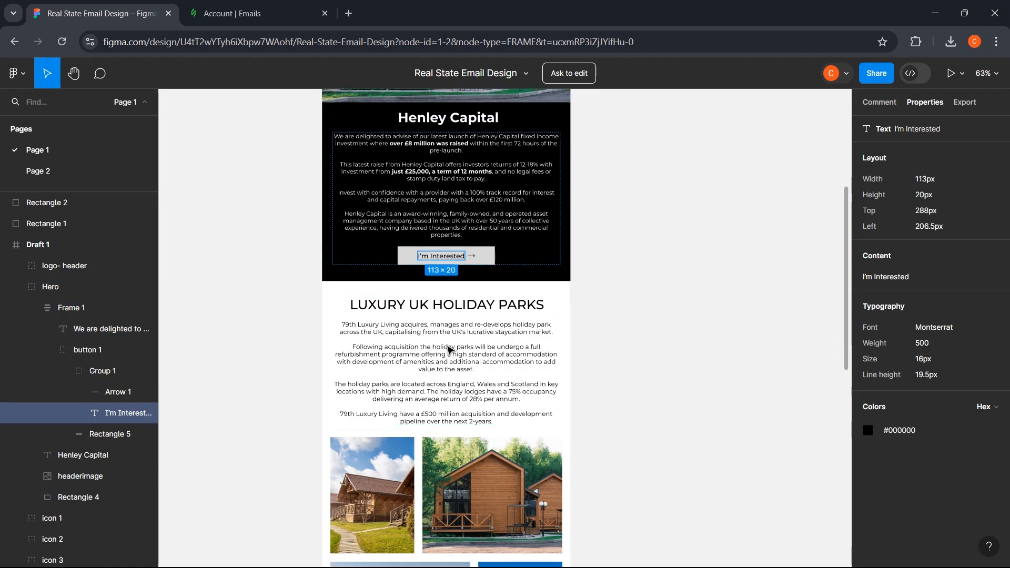
pyautogui.scroll(-3, 448, 348)
pyautogui.click(445, 363)
pyautogui.scroll(-5, 444, 374)
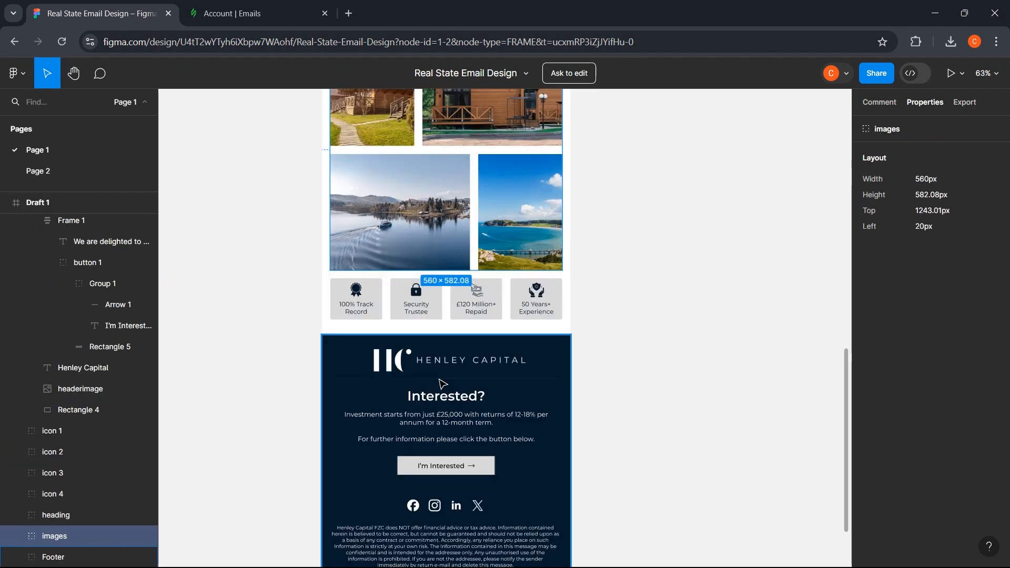
pyautogui.scroll(-4, 430, 437)
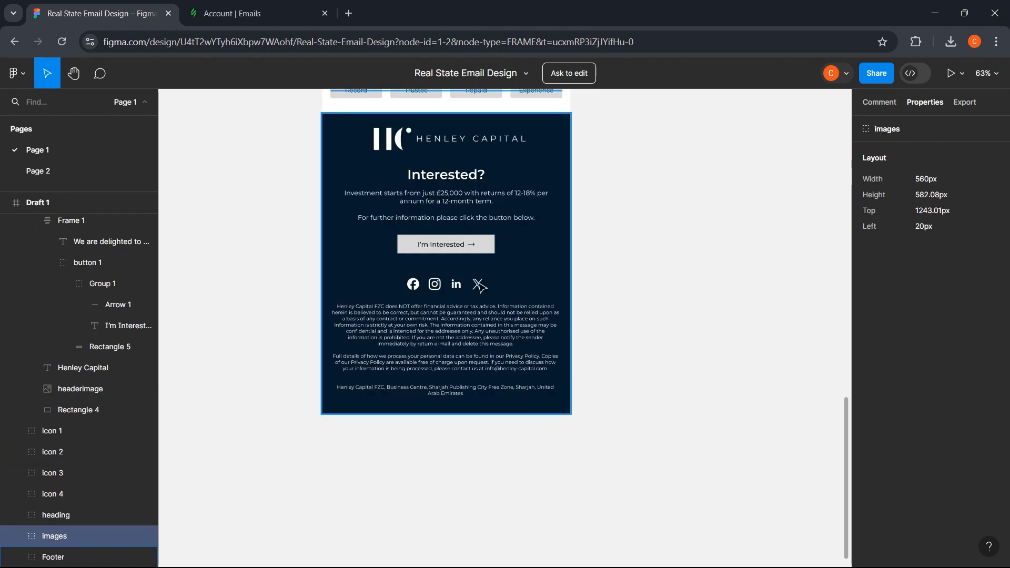
pyautogui.scroll(4, 484, 295)
pyautogui.scroll(-1, 493, 392)
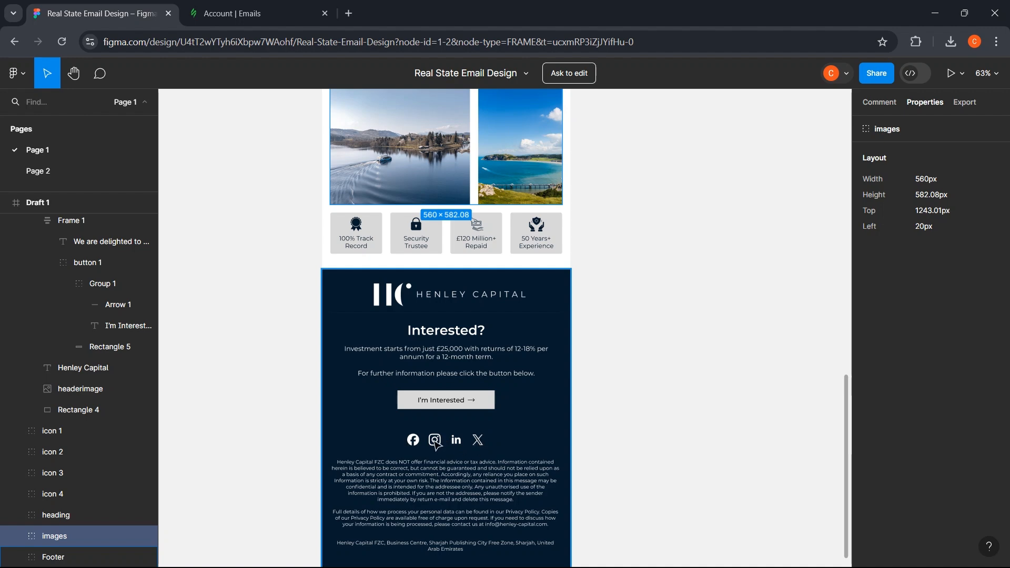
# - Scroll back up to the hero's I'm Interested button row, then return to the Stripo dashboard
pyautogui.scroll(3, 364, 440)
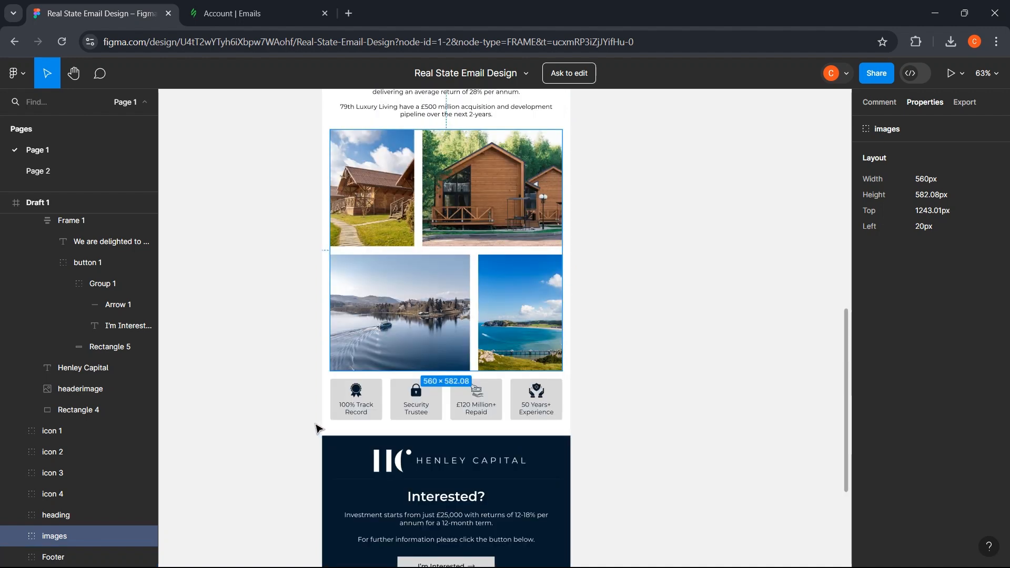
pyautogui.scroll(1, 315, 428)
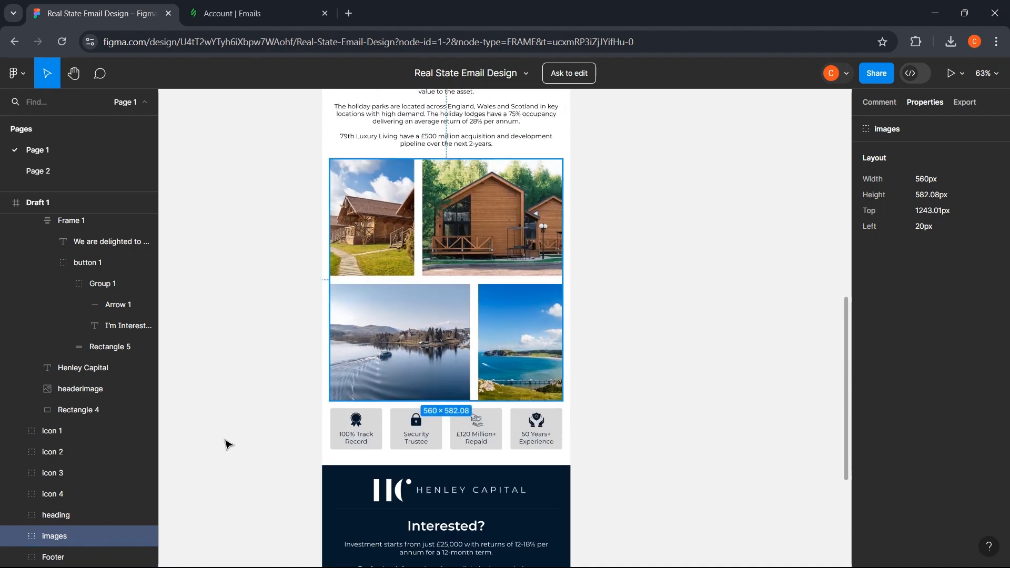
pyautogui.scroll(1, 226, 444)
pyautogui.scroll(5, 533, 451)
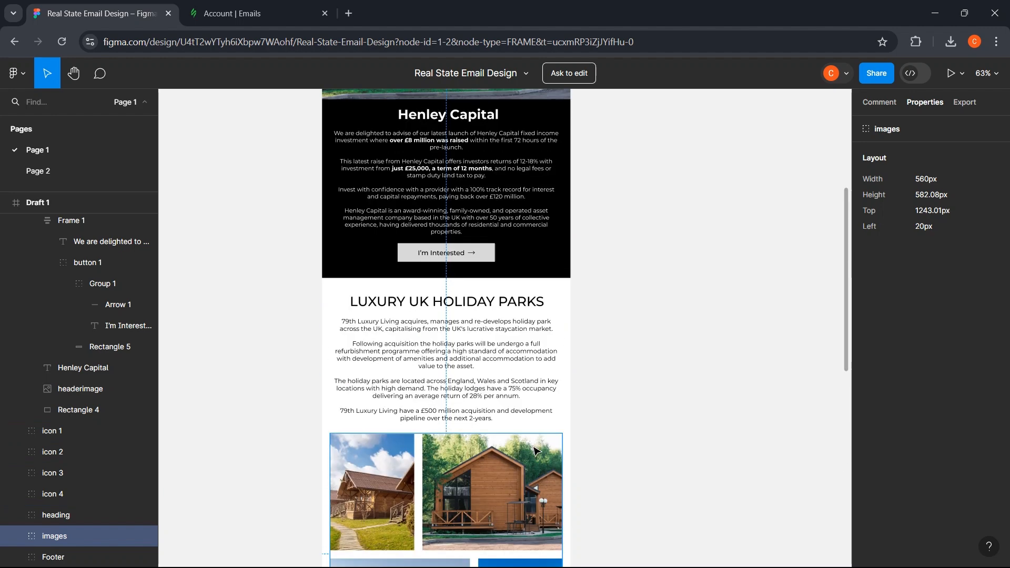
pyautogui.scroll(1, 535, 448)
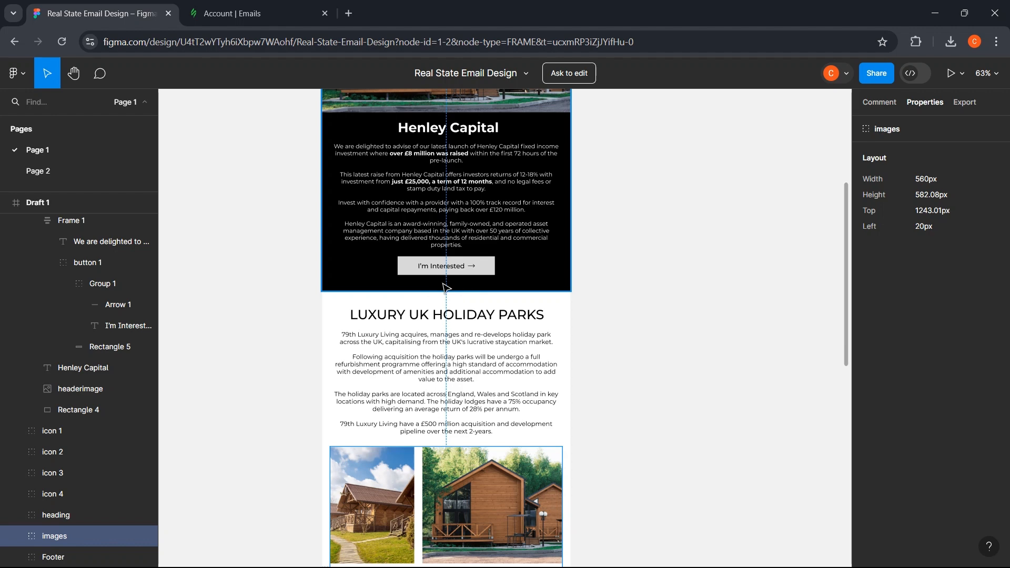
pyautogui.scroll(1, 454, 284)
pyautogui.scroll(4, 453, 284)
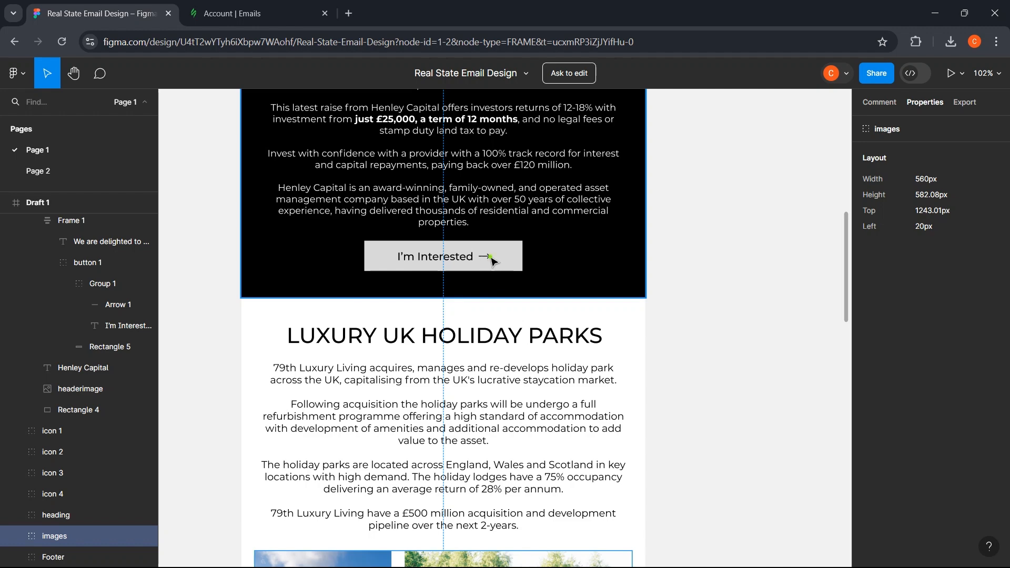
pyautogui.click(498, 260)
pyautogui.scroll(-3, 579, 253)
pyautogui.click(247, 11)
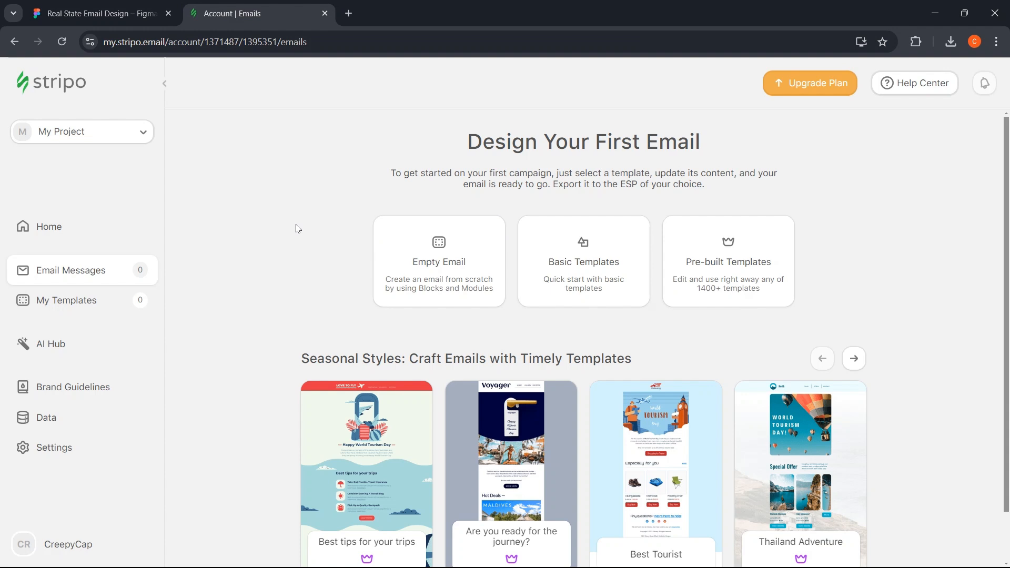
# - Create an Empty Template from My Templates and rename it 'Real State Email Template'
pyautogui.click(66, 299)
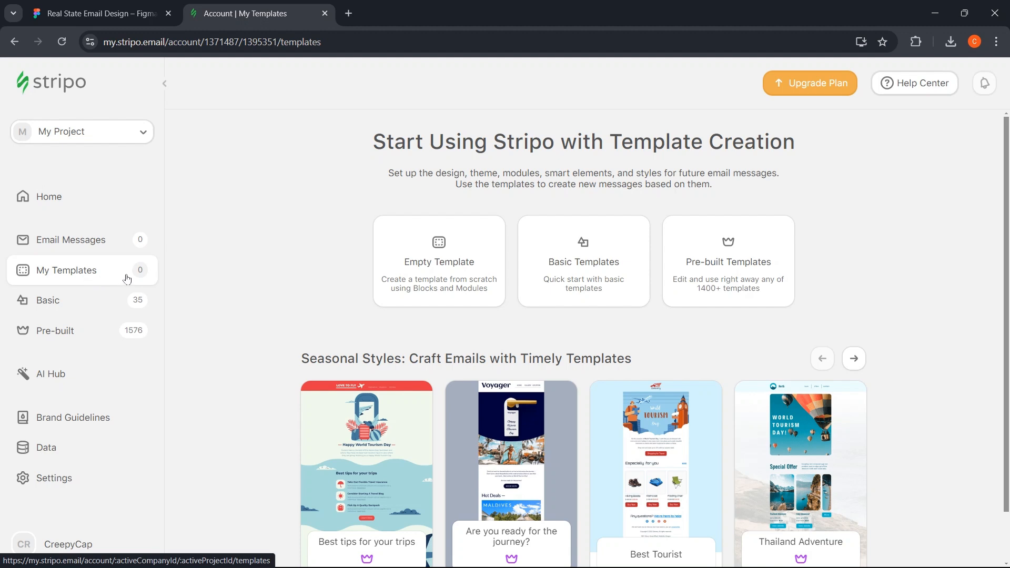
pyautogui.click(437, 283)
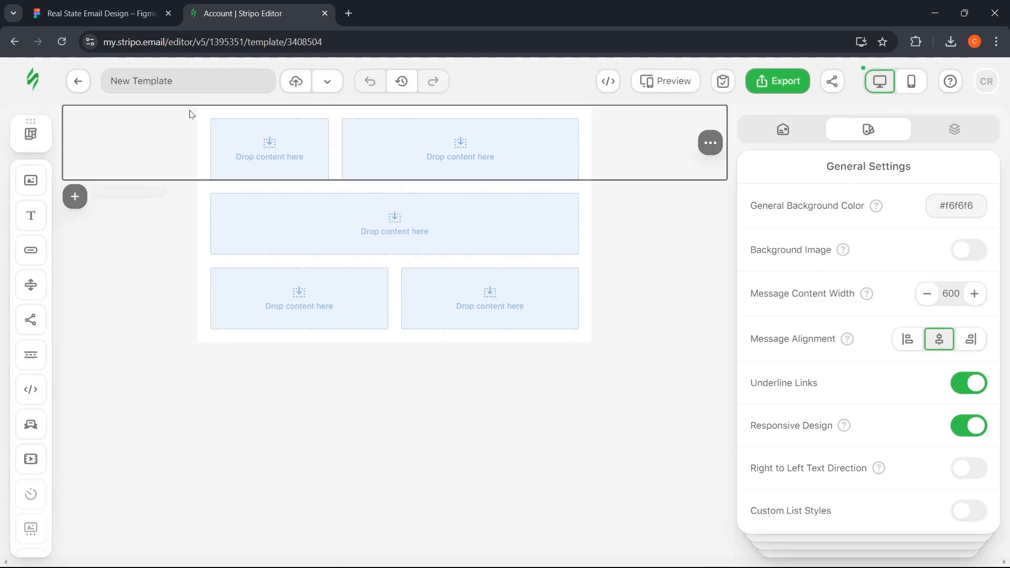
pyautogui.click(187, 80)
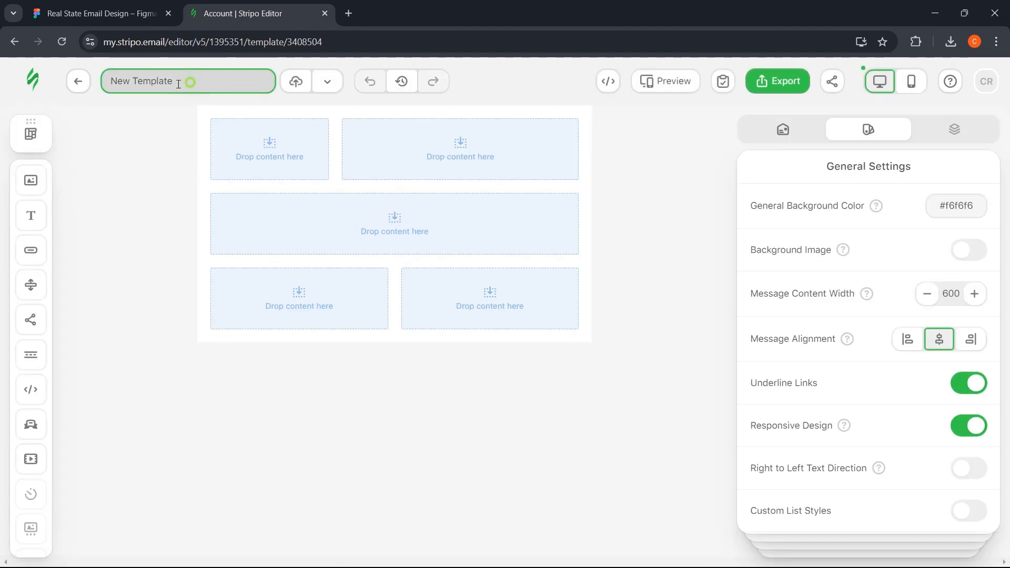
pyautogui.moveTo(190, 81); pyautogui.dragTo(105, 90)
pyautogui.write('Real State ')
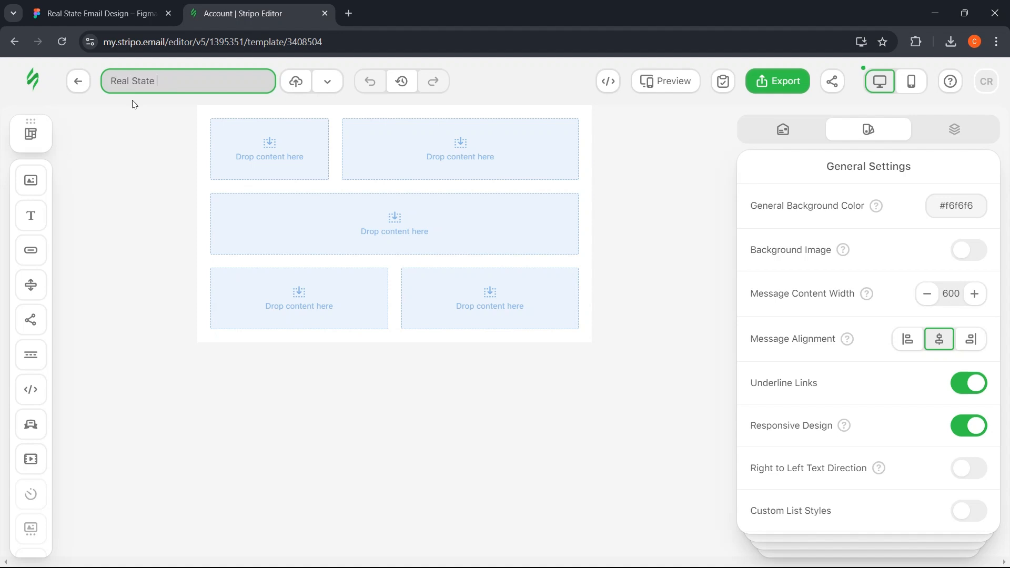
pyautogui.write('Email Template')
pyautogui.click(138, 125)
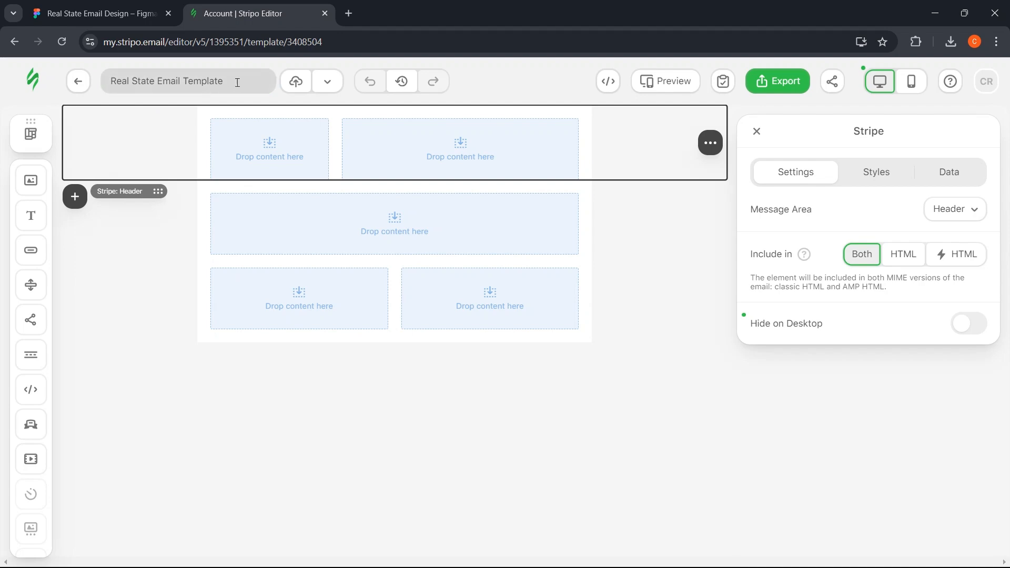
pyautogui.click(100, 14)
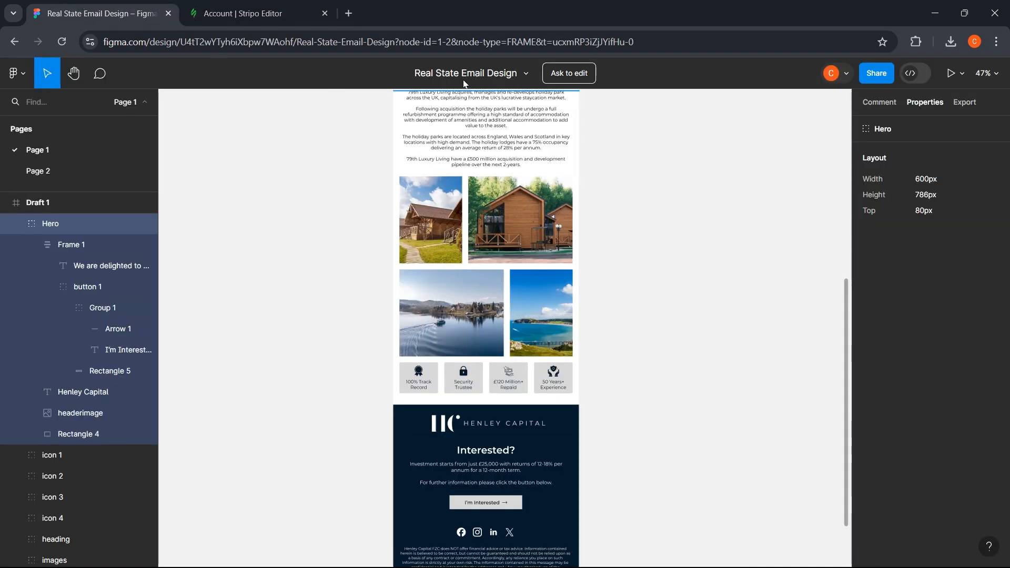
# - Scroll over the Figma Hero frame (600×786), then go back to the Stripo editor
pyautogui.scroll(3, 351, 246)
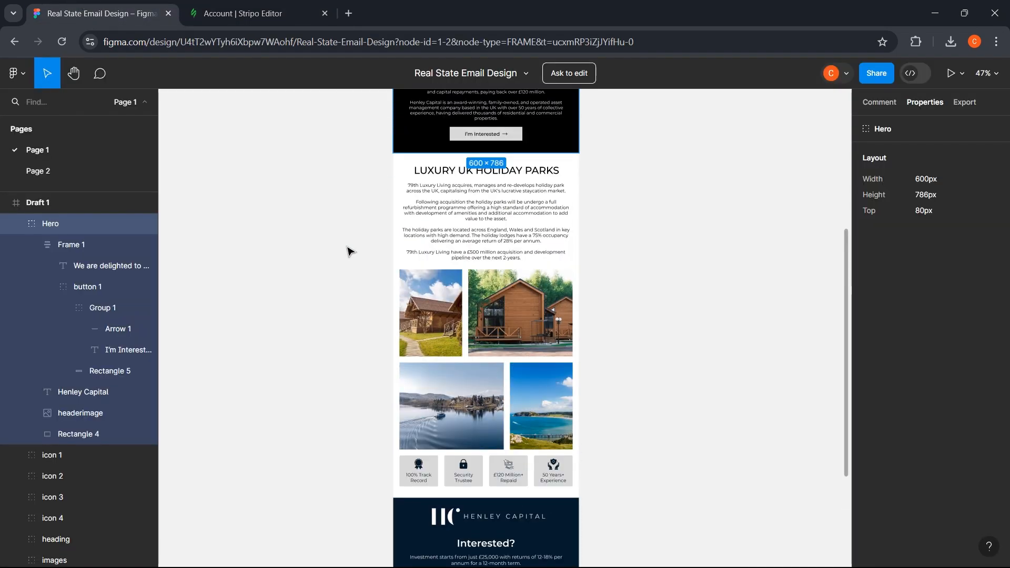
pyautogui.scroll(8, 350, 249)
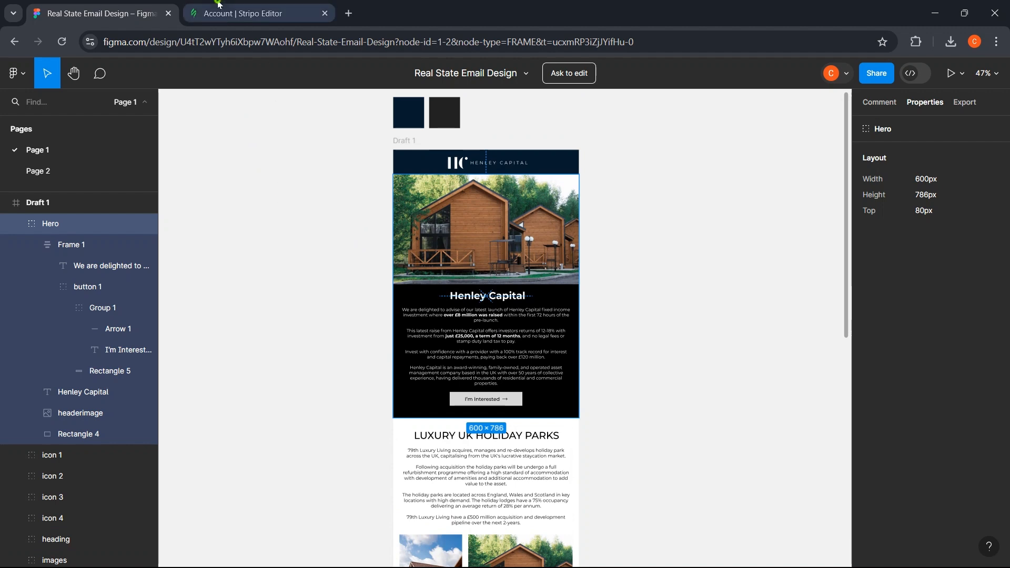
pyautogui.click(219, 4)
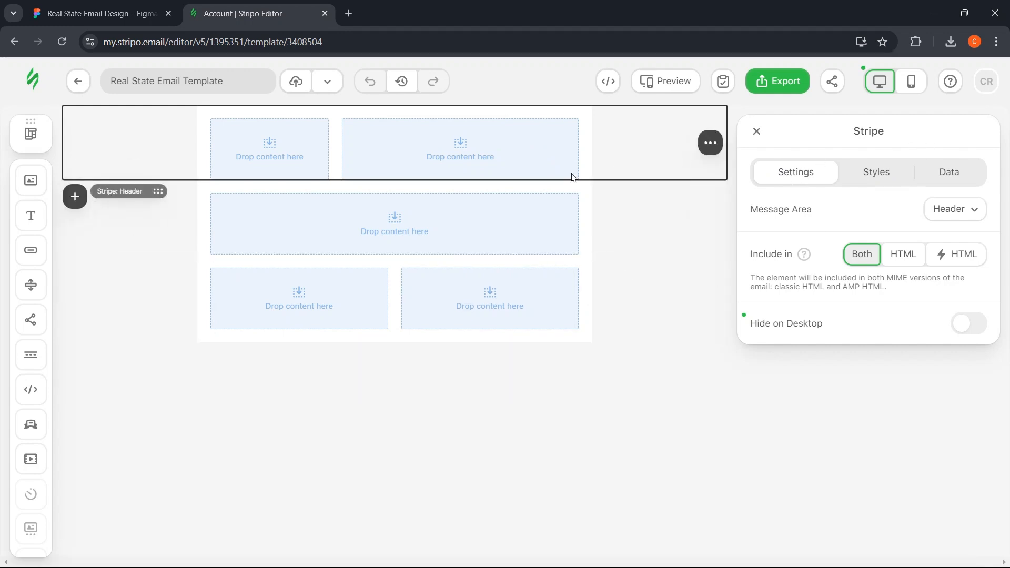
# - Choose 'Switch to old Editor' from the account menu to reload the template in the old layout
pyautogui.click(37, 136)
pyautogui.click(38, 138)
pyautogui.click(978, 93)
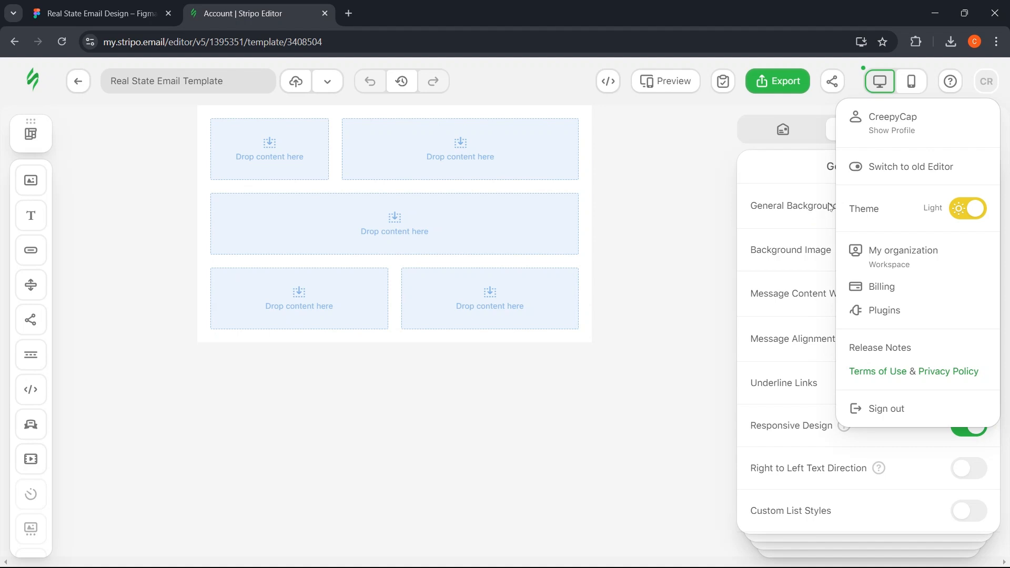
pyautogui.click(872, 167)
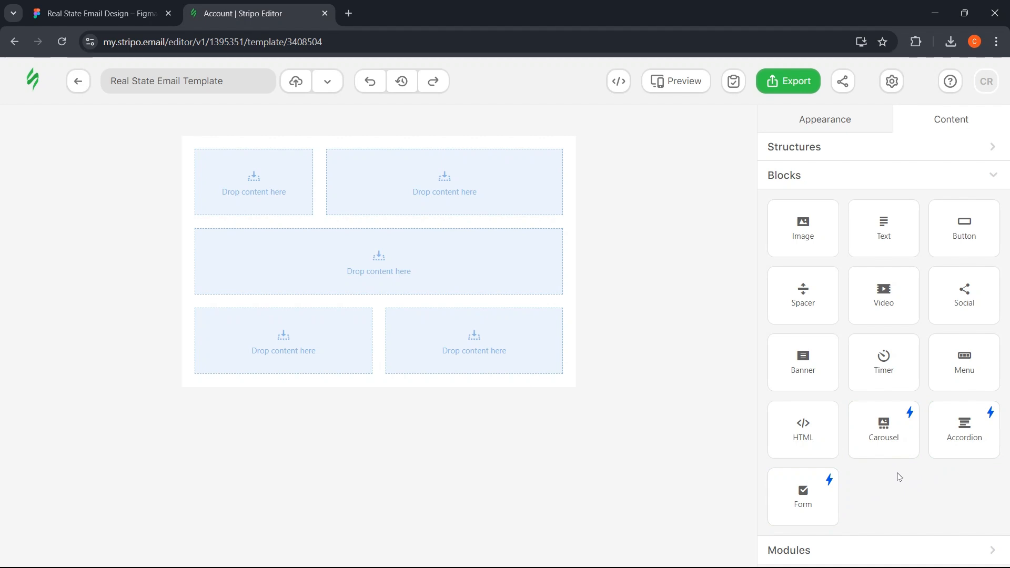
# - Open Appearance General Settings and test the message width between 580 and 620, leaving 600 px
pyautogui.click(832, 175)
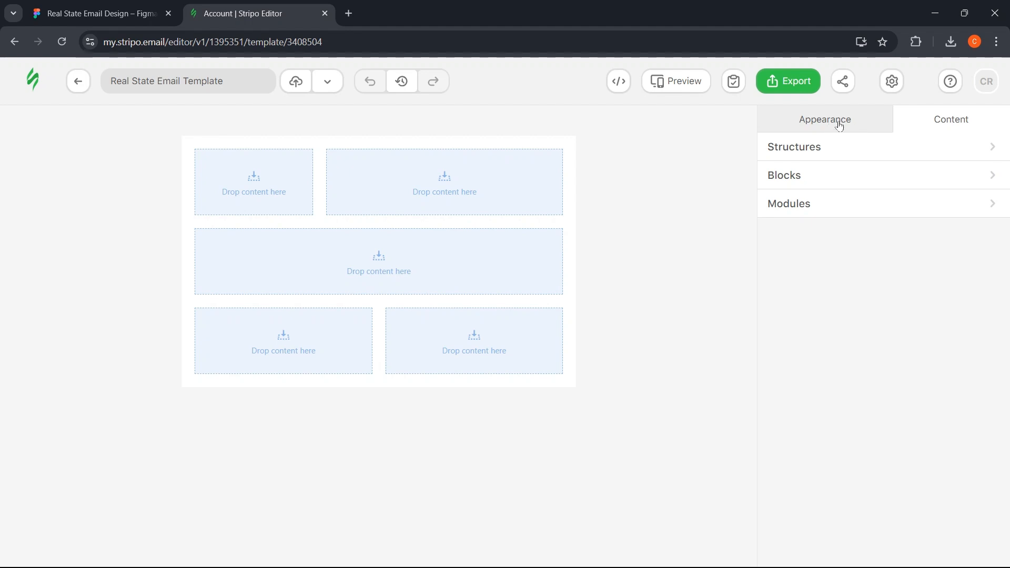
pyautogui.click(840, 125)
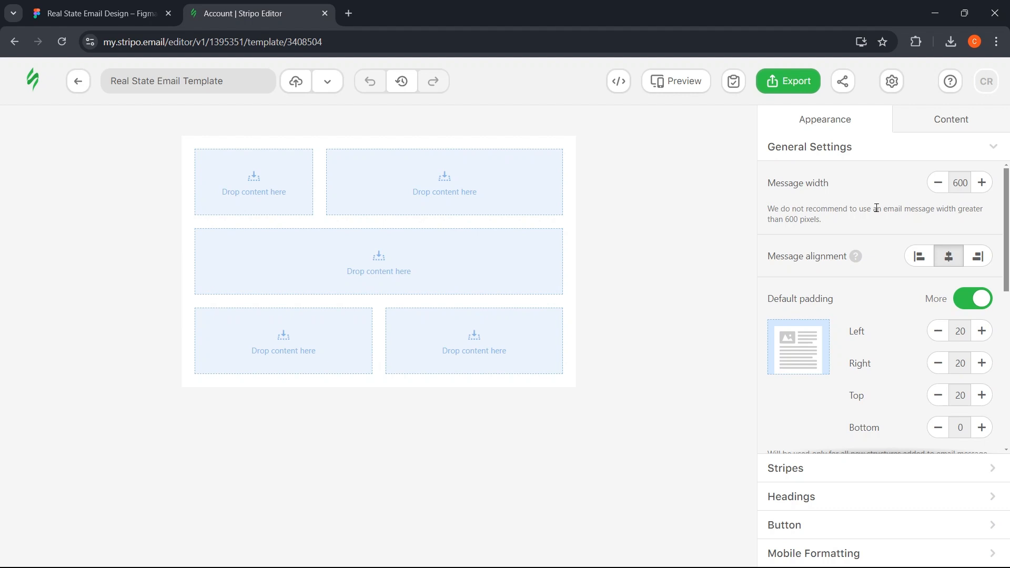
pyautogui.click(938, 193)
pyautogui.click(938, 192)
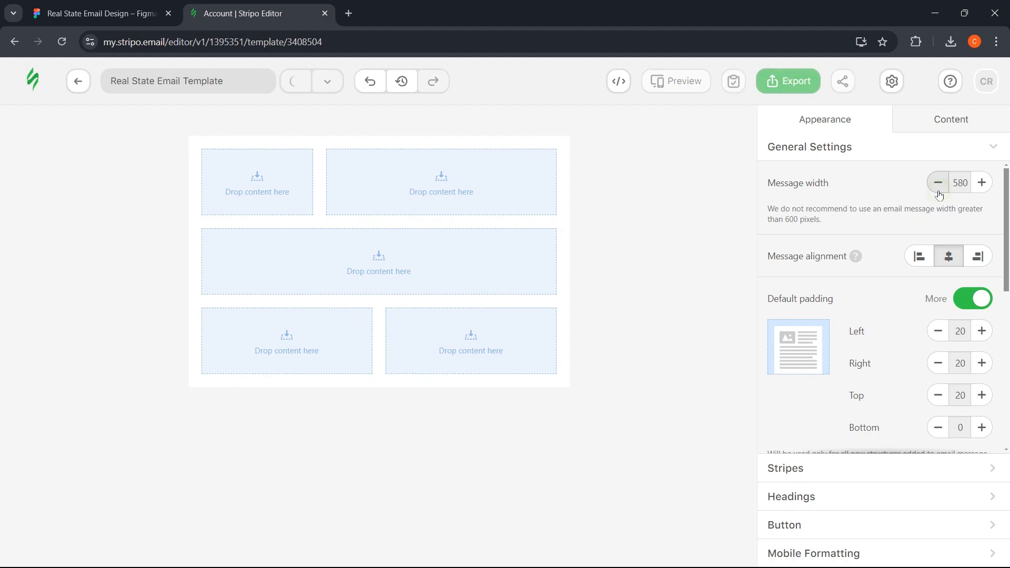
pyautogui.click(982, 184)
pyautogui.click(982, 183)
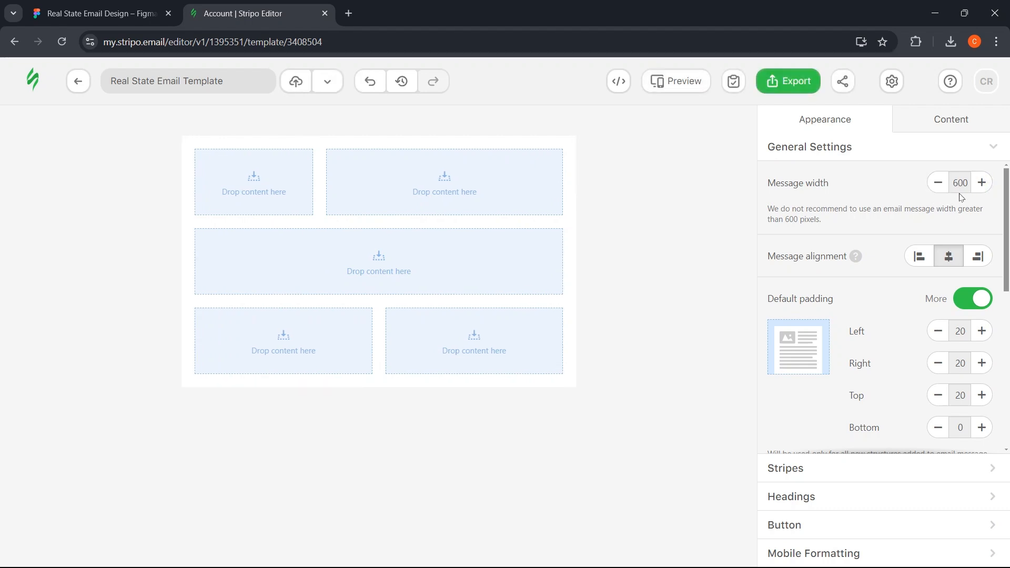
pyautogui.click(982, 183)
pyautogui.click(982, 183)
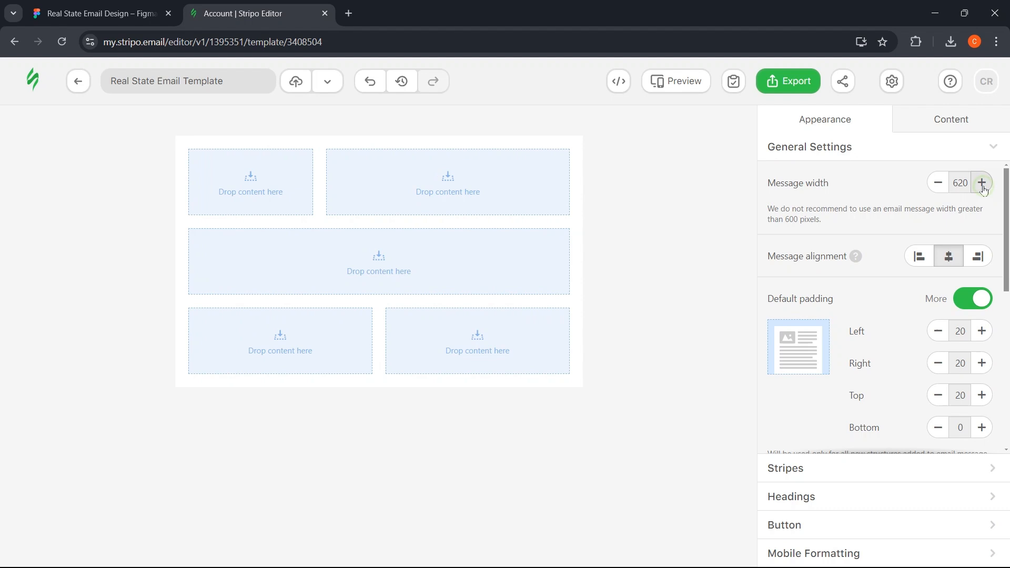
pyautogui.click(939, 190)
pyautogui.click(939, 190)
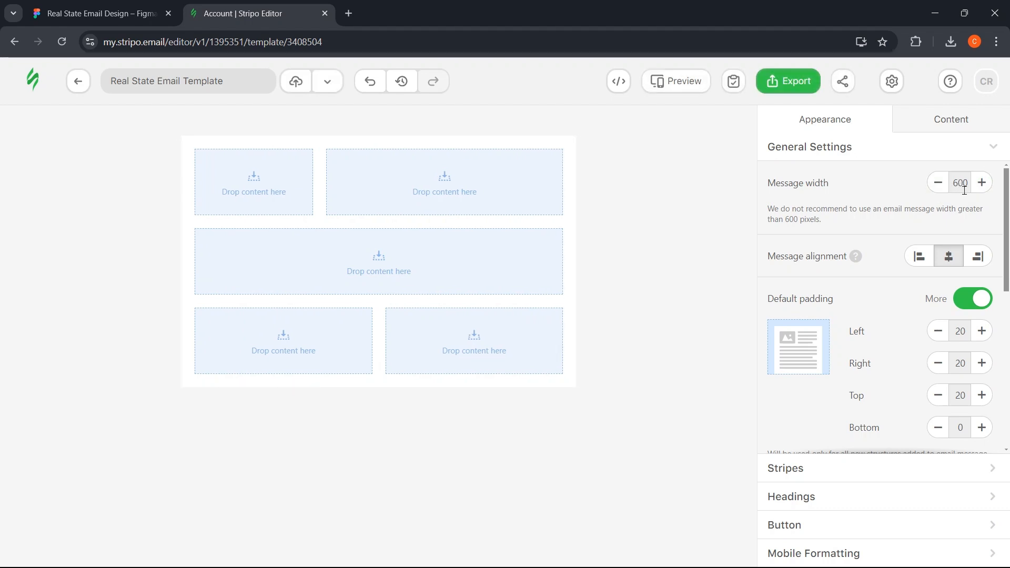
pyautogui.scroll(-1, 895, 226)
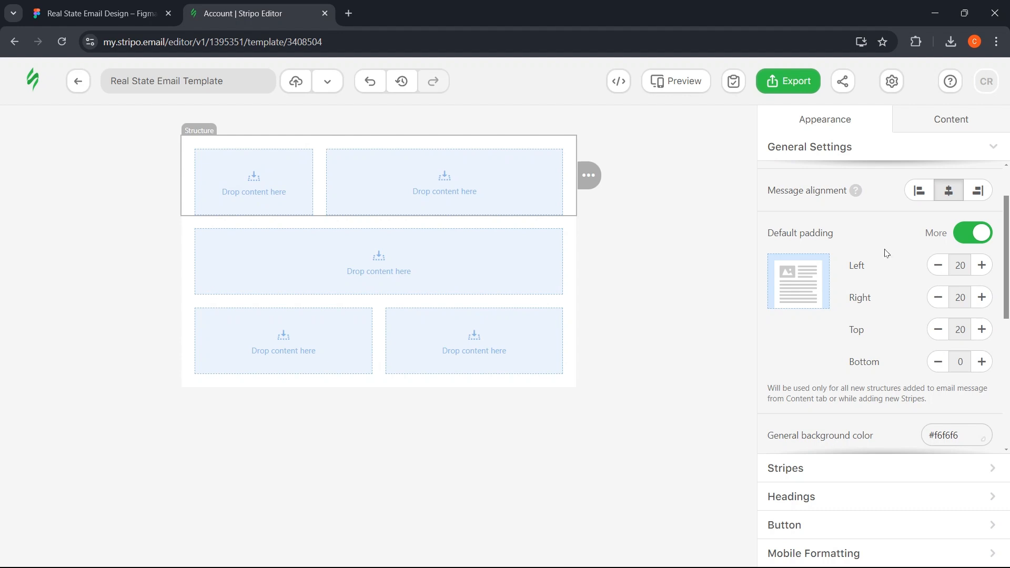
# - Adjust the default bottom padding up to 30 and back down to 20
pyautogui.scroll(-1, 982, 328)
pyautogui.scroll(-1, 982, 328)
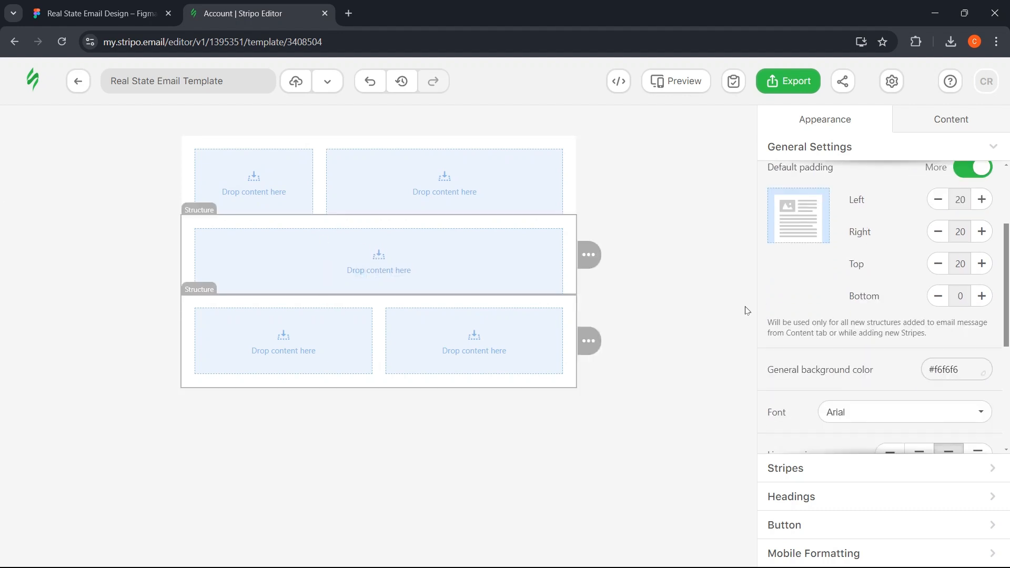
pyautogui.click(981, 298)
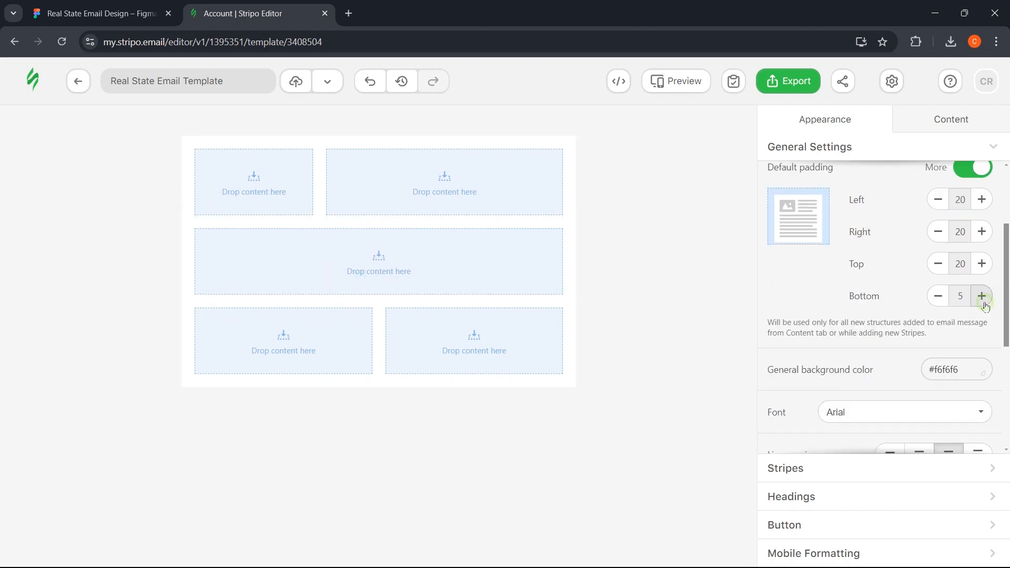
pyautogui.click(982, 297)
pyautogui.click(982, 298)
pyautogui.click(981, 296)
pyautogui.click(982, 296)
pyautogui.click(982, 296)
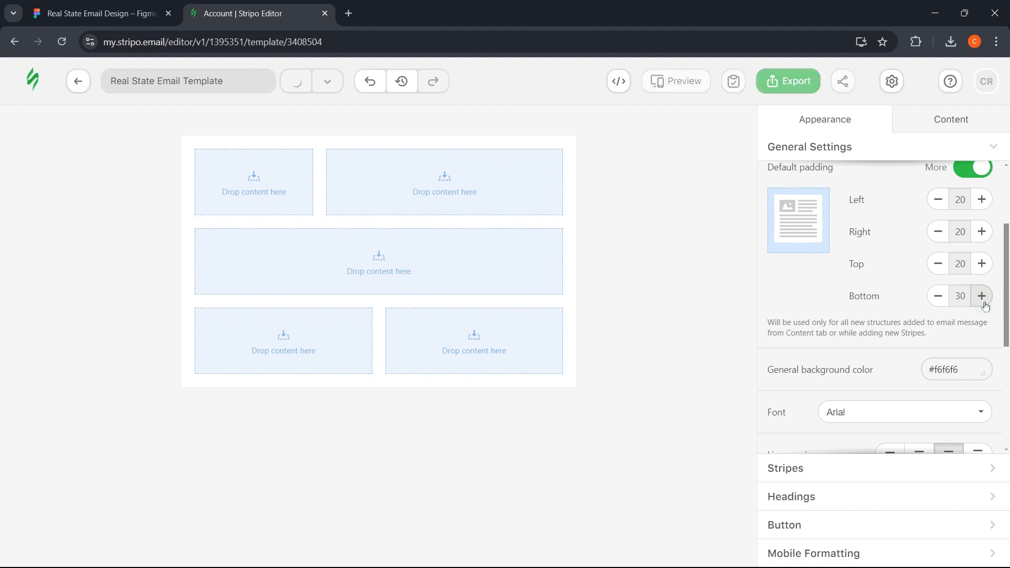
pyautogui.click(928, 296)
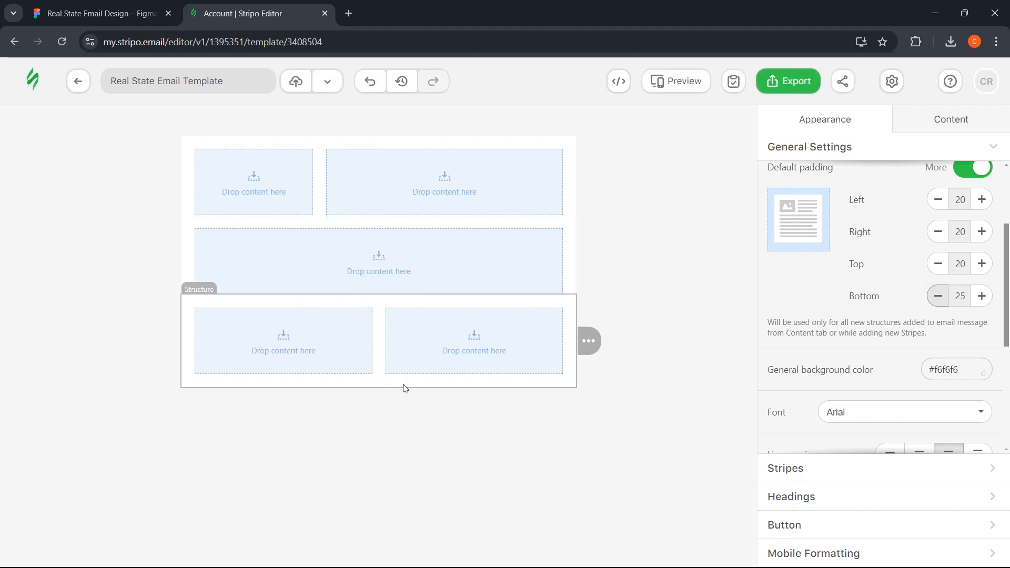
pyautogui.click(931, 297)
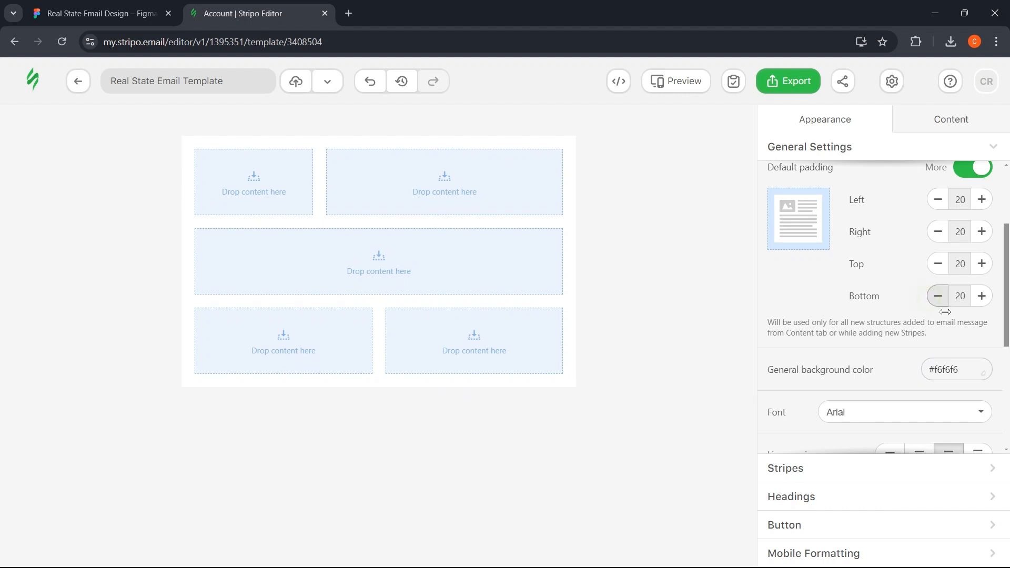
# - Try a dark #333333 general background, then undo it to keep #f6f6f6
pyautogui.scroll(-1, 872, 349)
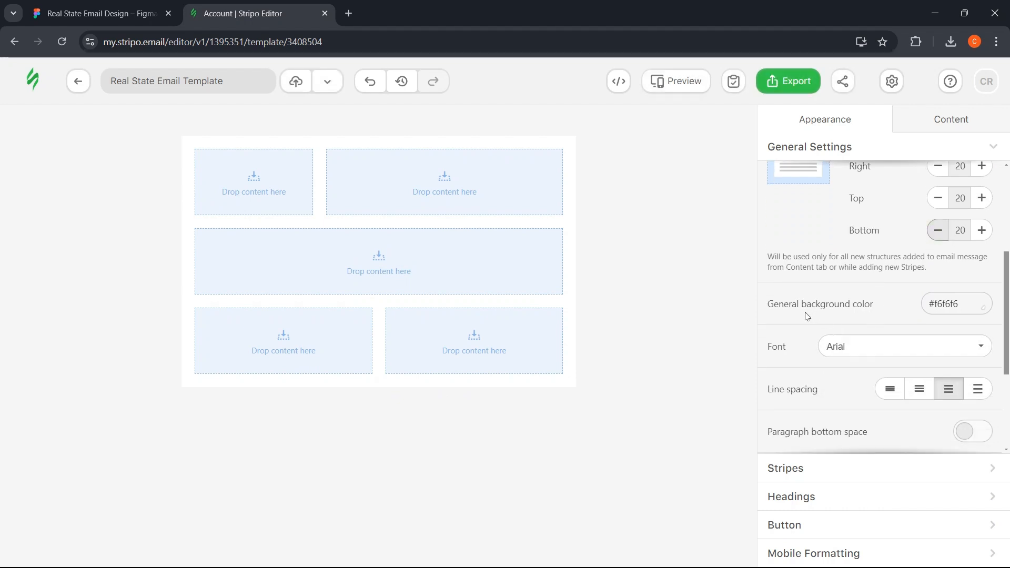
pyautogui.click(971, 303)
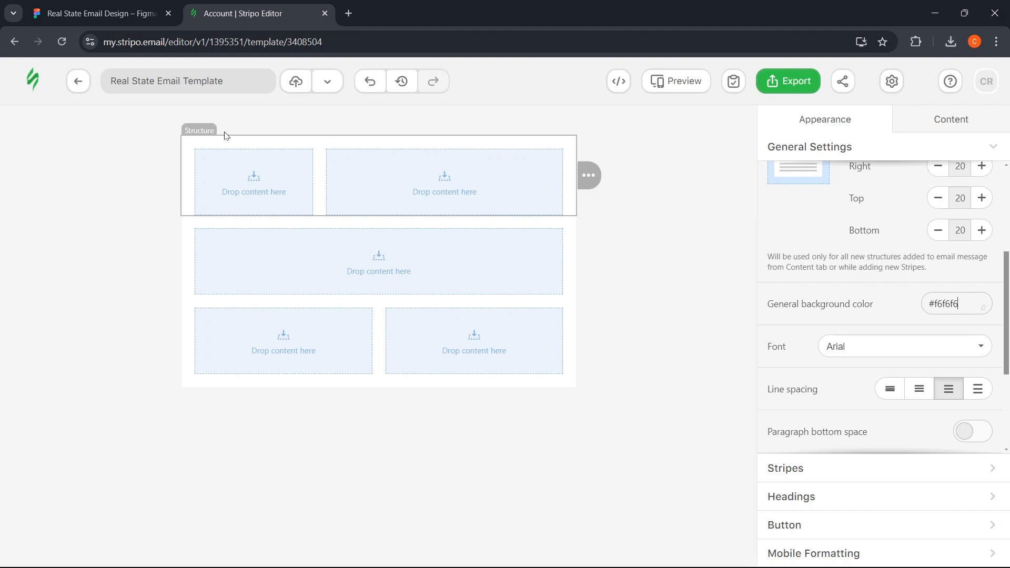
pyautogui.click(962, 304)
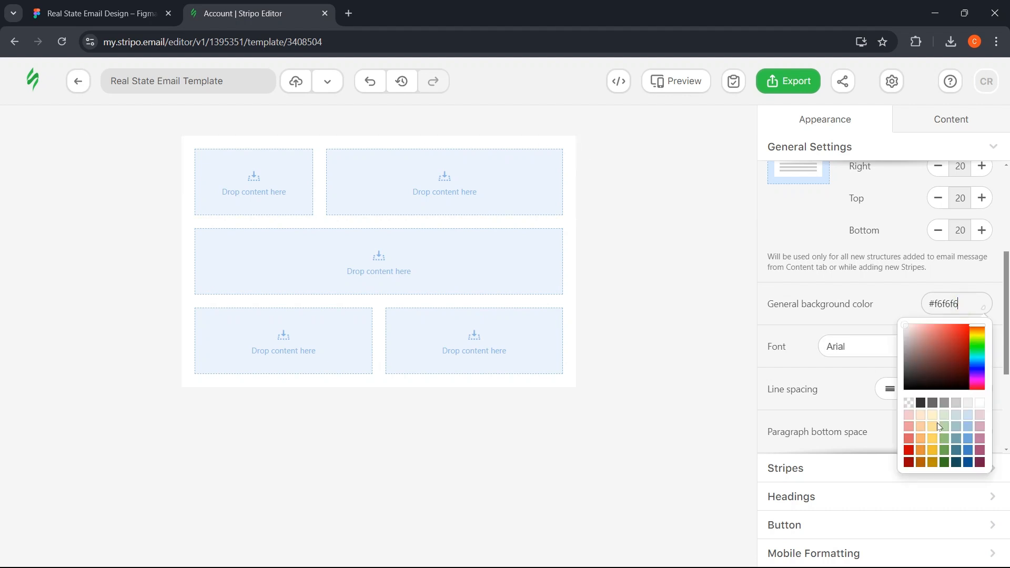
pyautogui.click(922, 408)
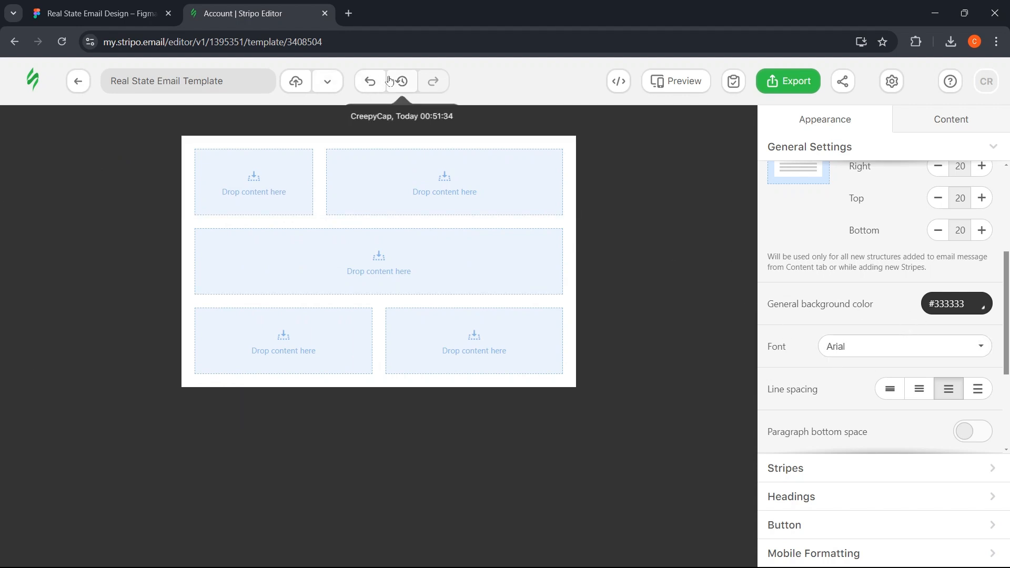
pyautogui.click(370, 81)
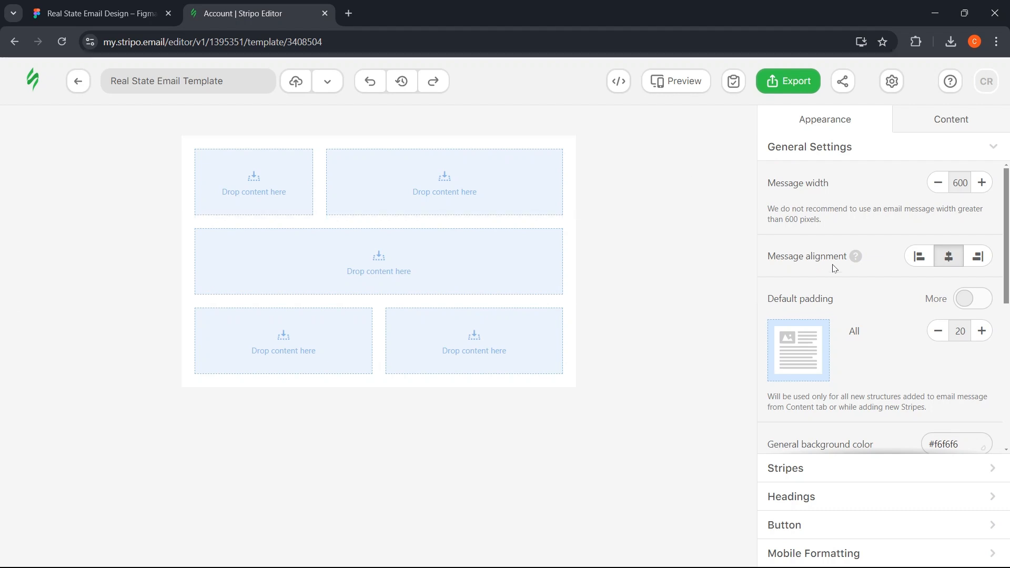
# - Review the Fonts style options, then set the default font to Tahoma
pyautogui.scroll(-3, 845, 271)
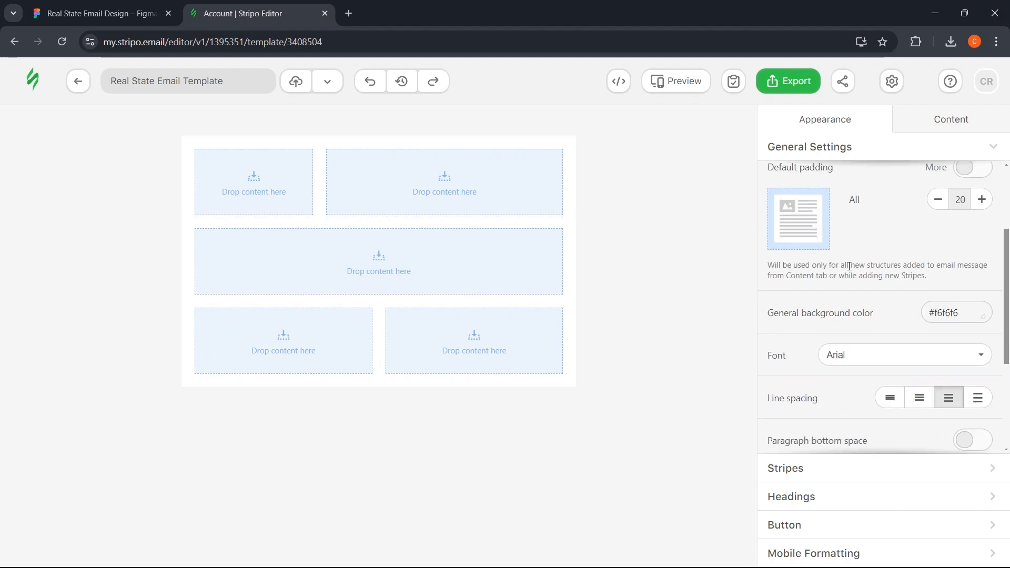
pyautogui.scroll(-2, 849, 266)
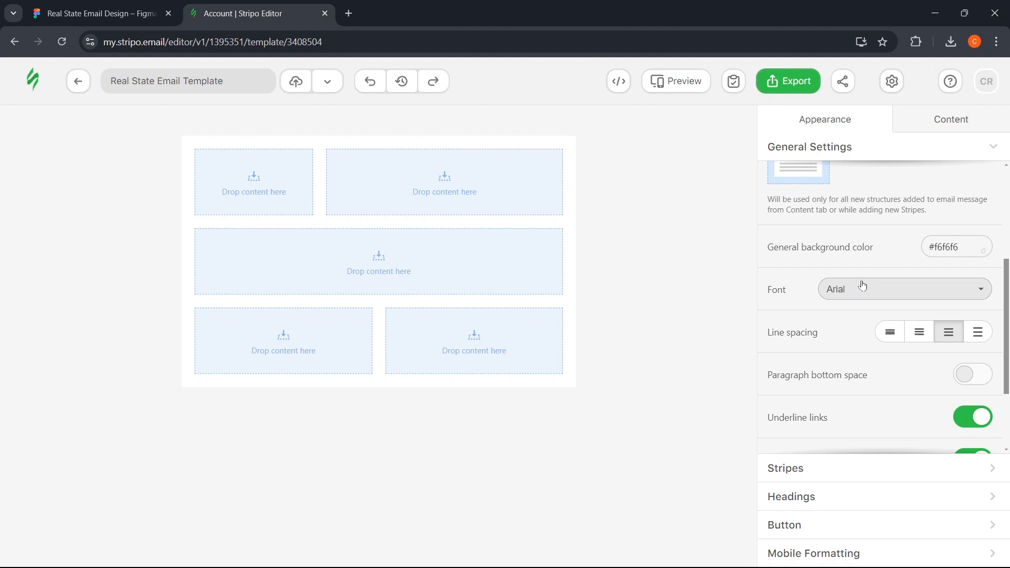
pyautogui.click(863, 285)
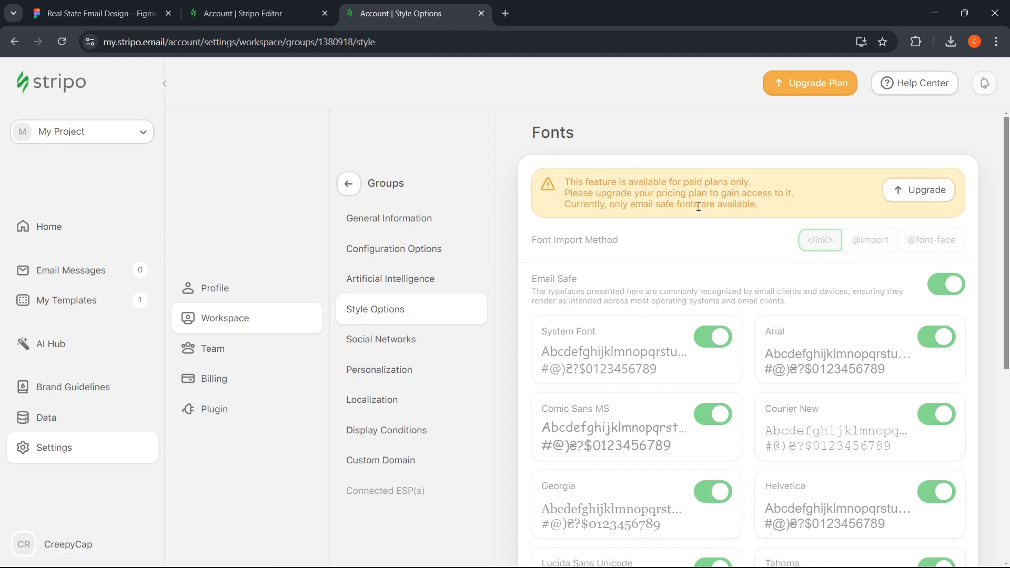
pyautogui.hotkey('ctrl', 'w')
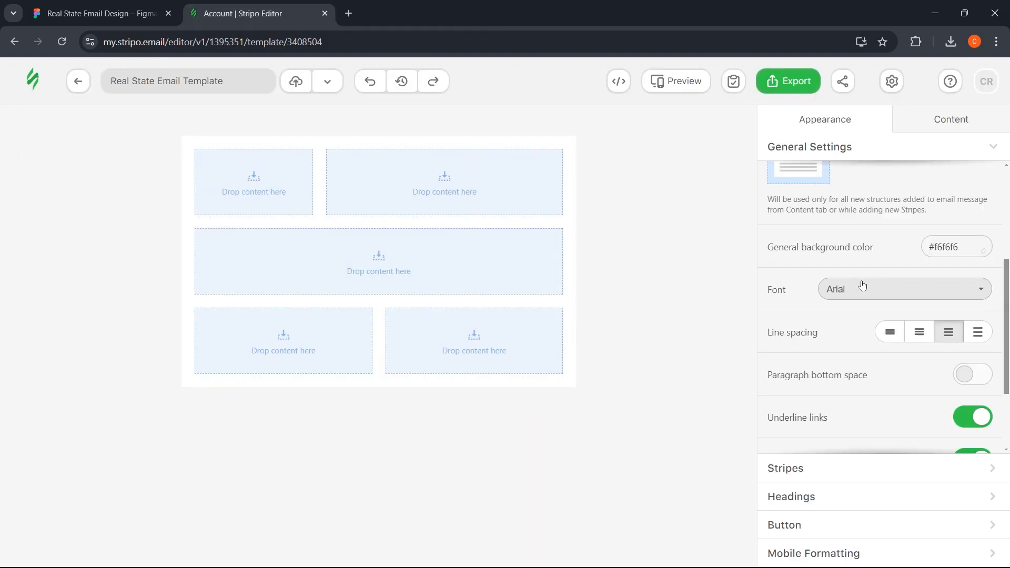
pyautogui.click(863, 286)
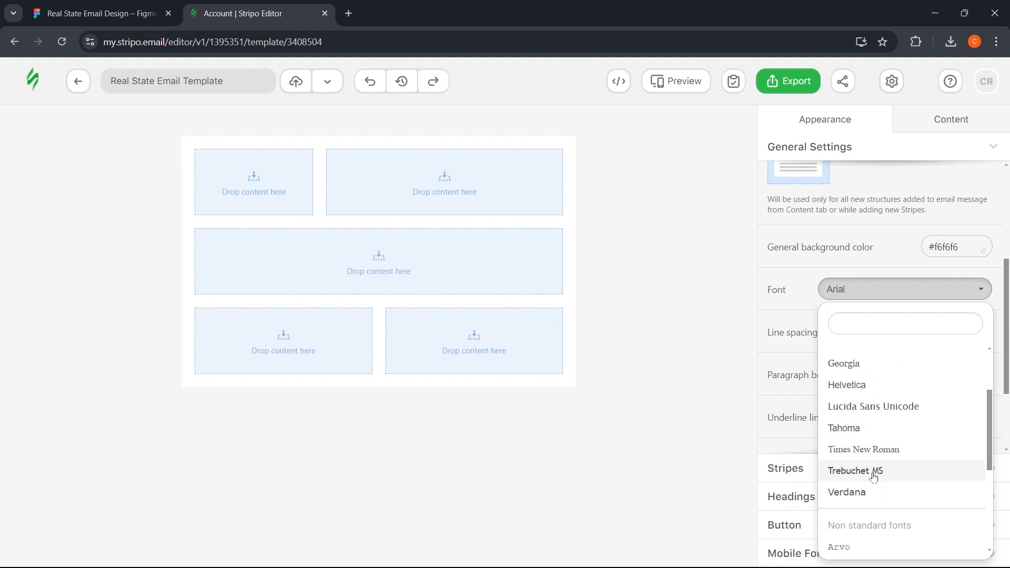
pyautogui.scroll(2, 876, 490)
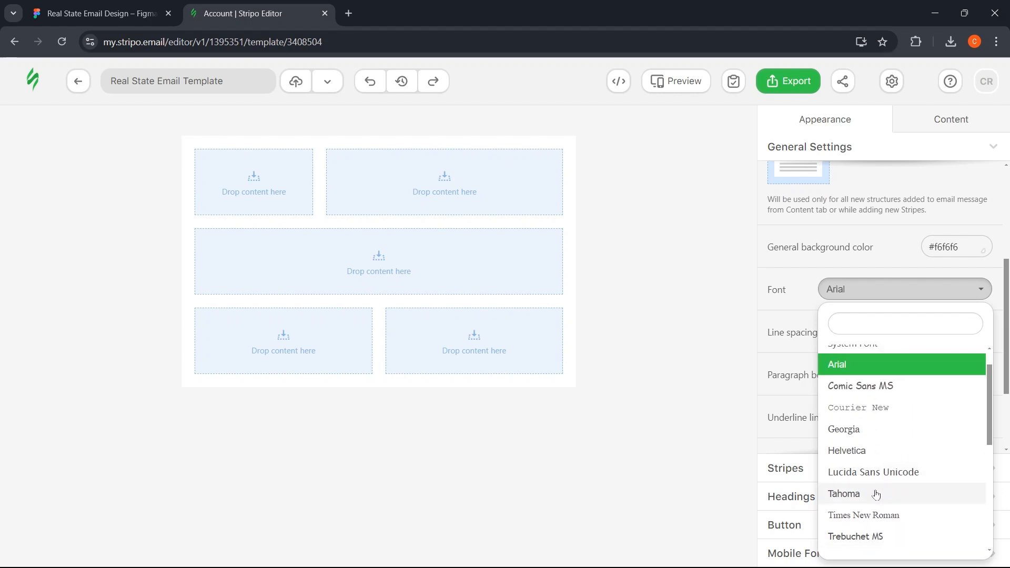
pyautogui.click(878, 493)
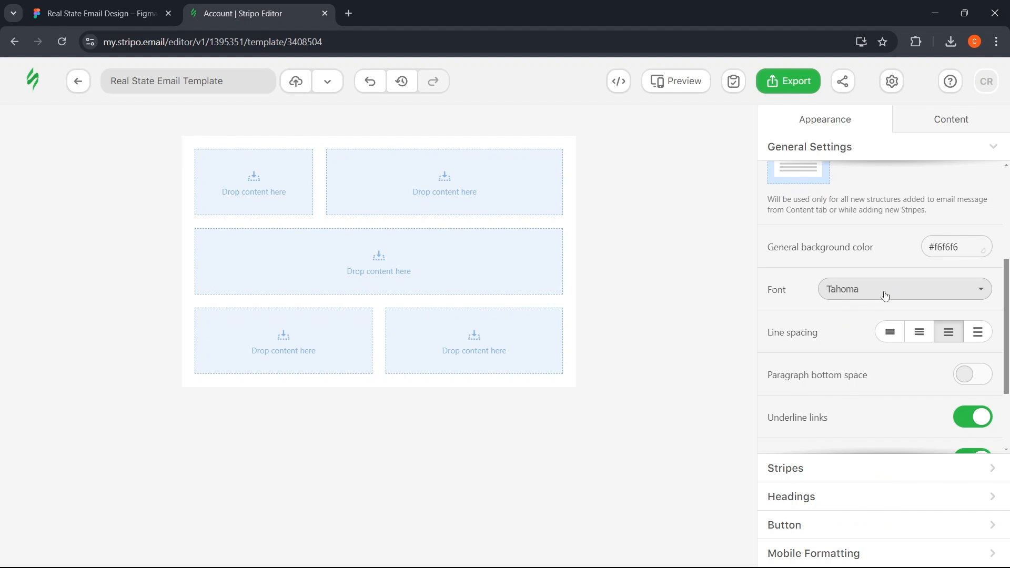
pyautogui.scroll(-1, 837, 376)
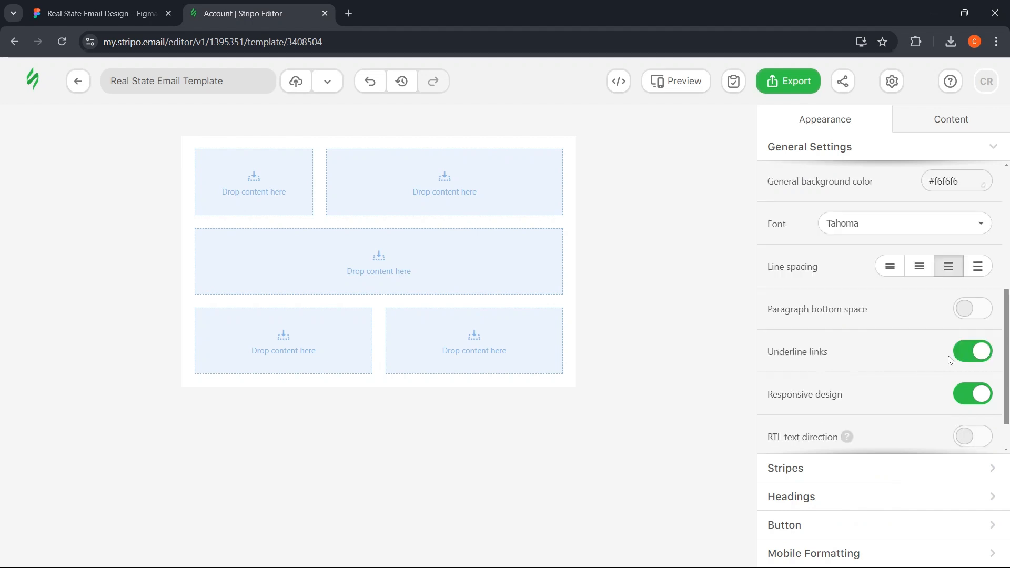
pyautogui.click(958, 358)
pyautogui.scroll(-1, 863, 380)
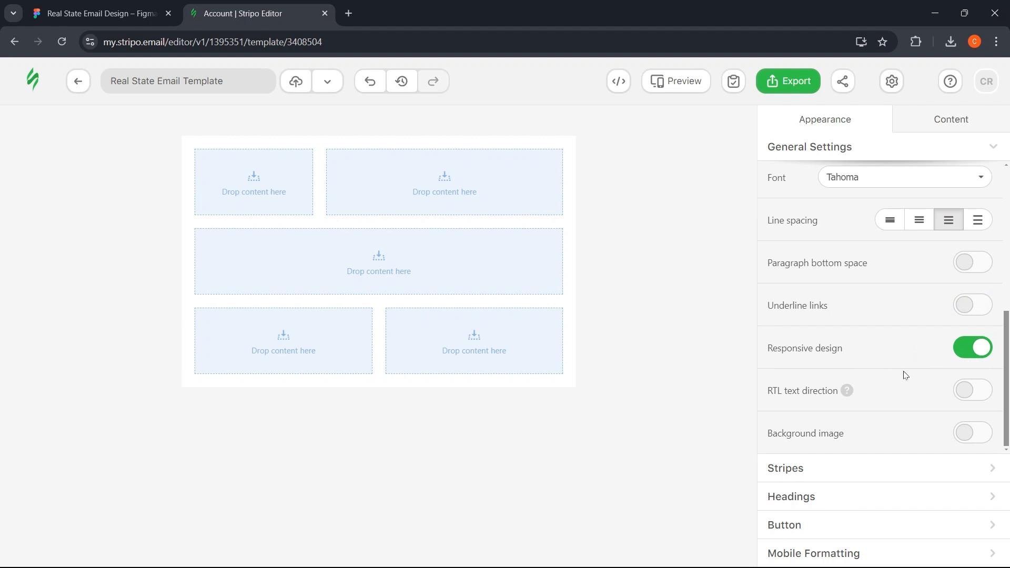
pyautogui.moveTo(841, 400)
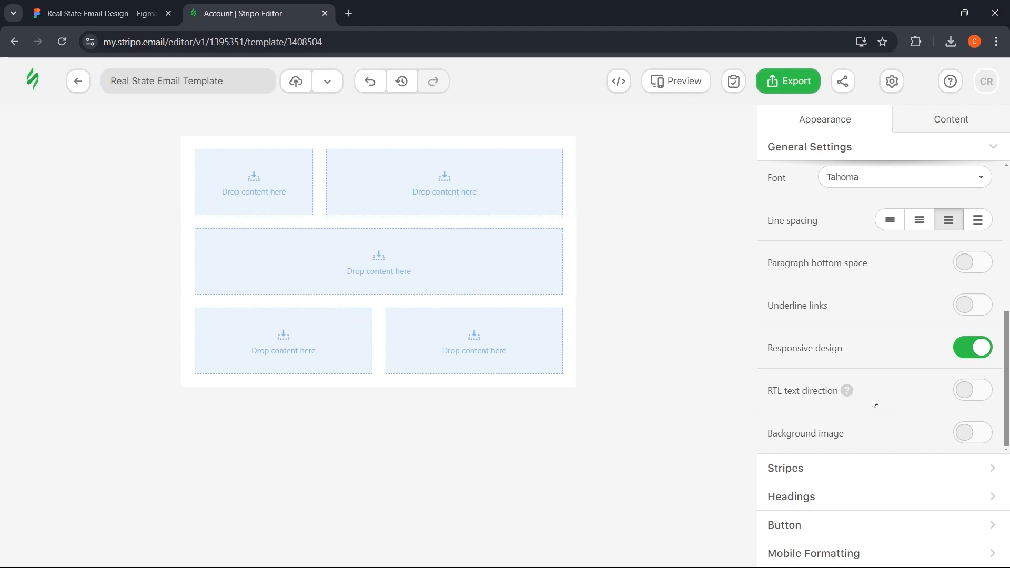
# - Copy #222222 from Figma's Rectangle 2 and paste it as the Stripes content font colour
pyautogui.click(809, 470)
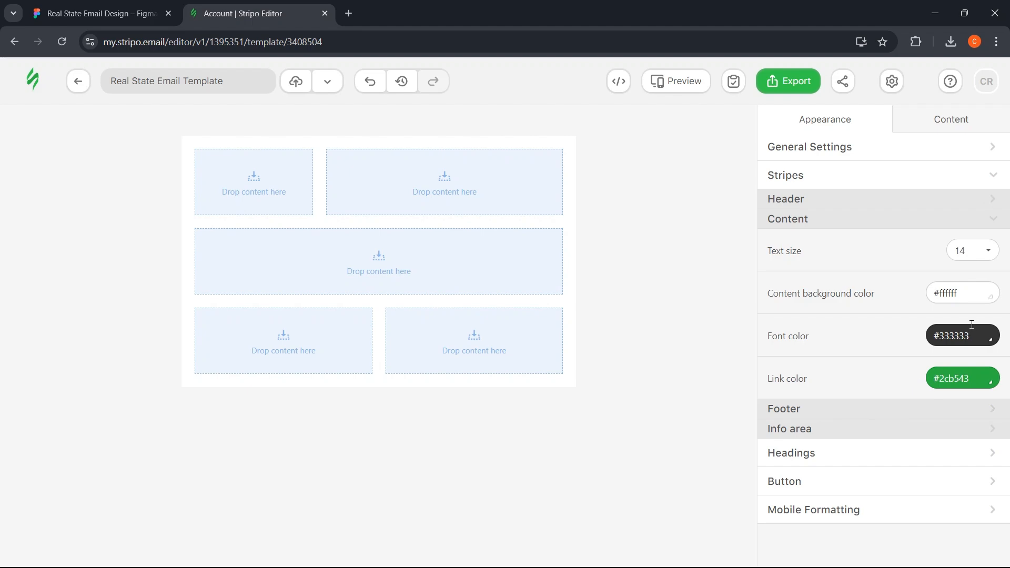
pyautogui.click(71, 12)
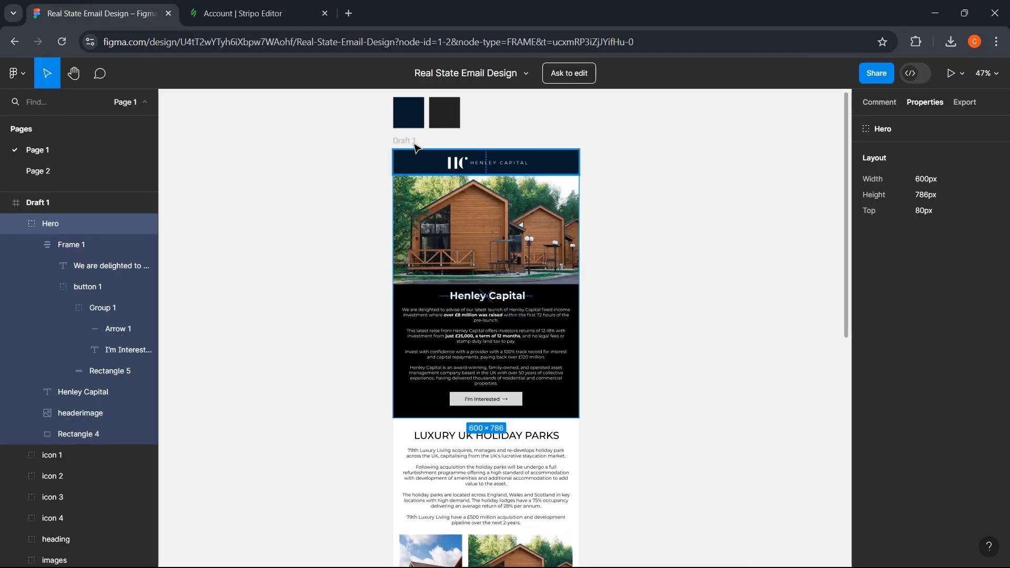
pyautogui.scroll(5, 444, 111)
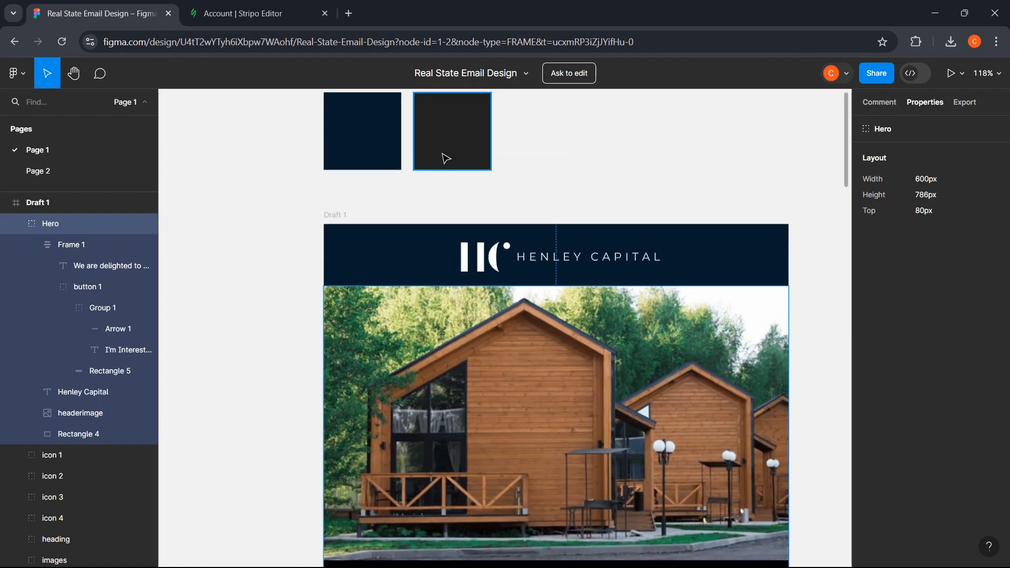
pyautogui.click(442, 125)
pyautogui.click(920, 280)
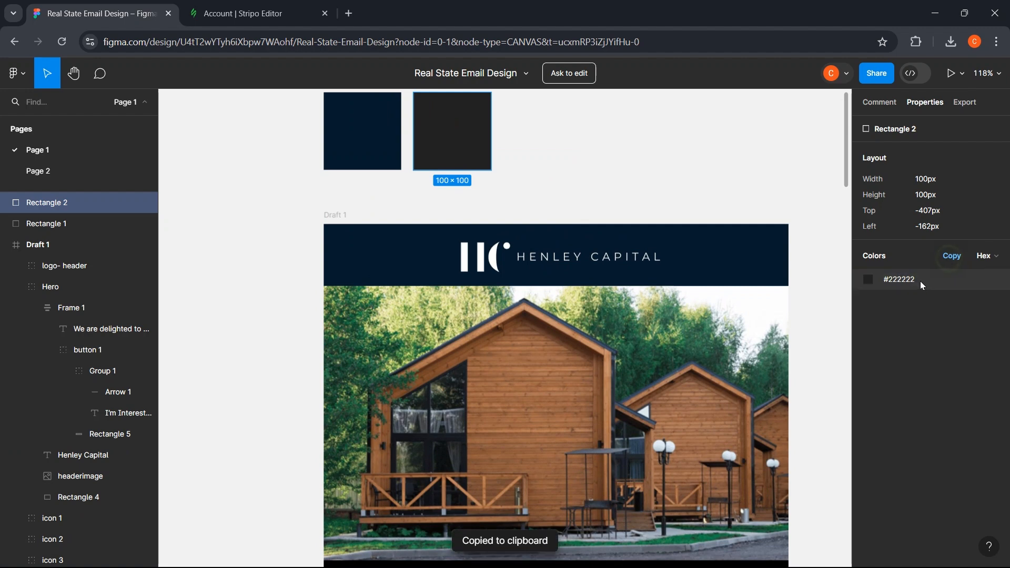
pyautogui.click(280, 9)
pyautogui.click(983, 333)
pyautogui.hotkey('ctrl', 'v')
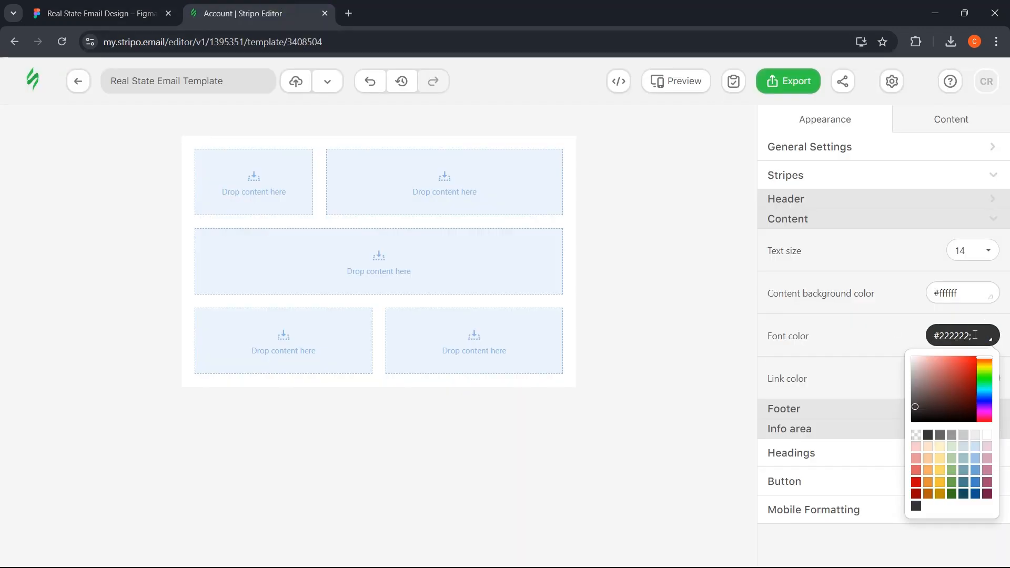
pyautogui.press('Return')
pyautogui.click(791, 453)
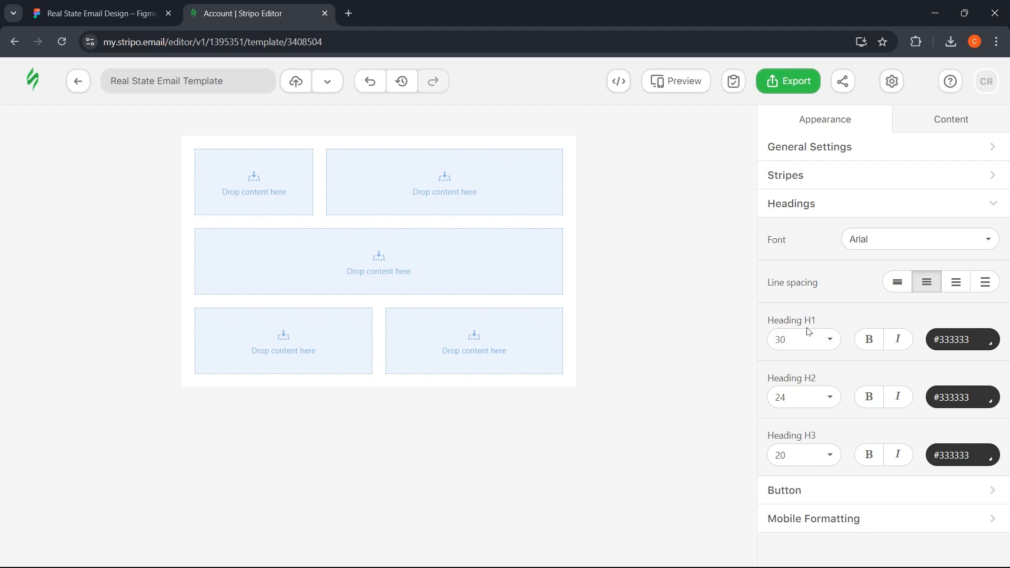
# - Set the H1 heading size to 34
pyautogui.click(815, 343)
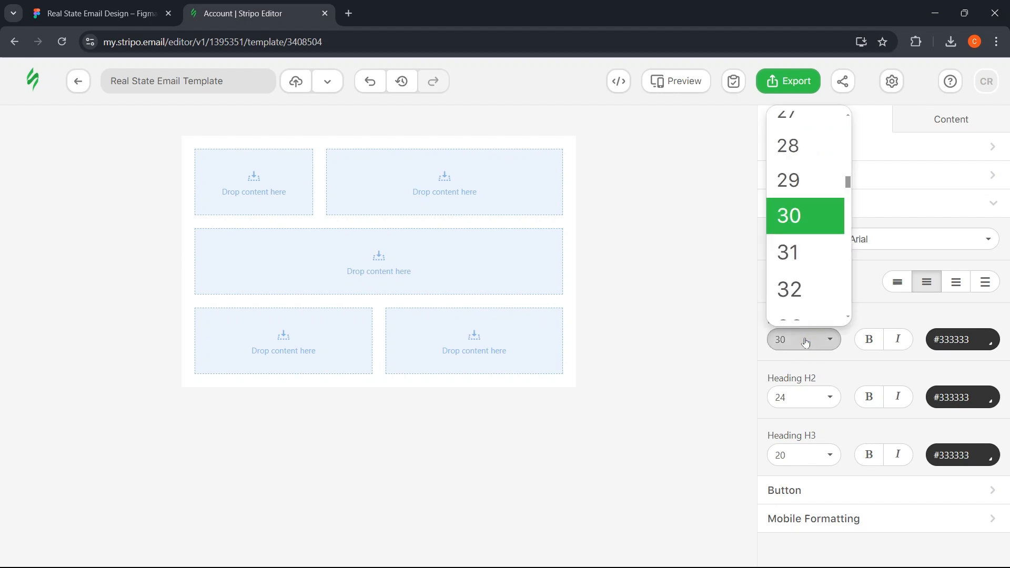
pyautogui.scroll(-2, 789, 258)
pyautogui.click(794, 234)
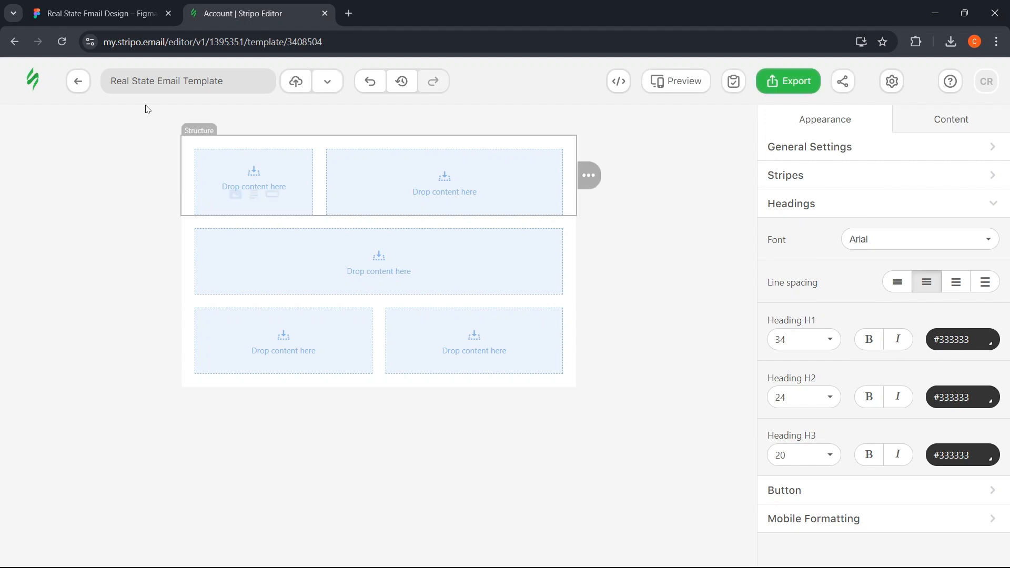
# - Copy the navy #051A2C hex from Figma's Rectangle 1 and apply it as the H1 colour
pyautogui.click(100, 14)
pyautogui.click(363, 158)
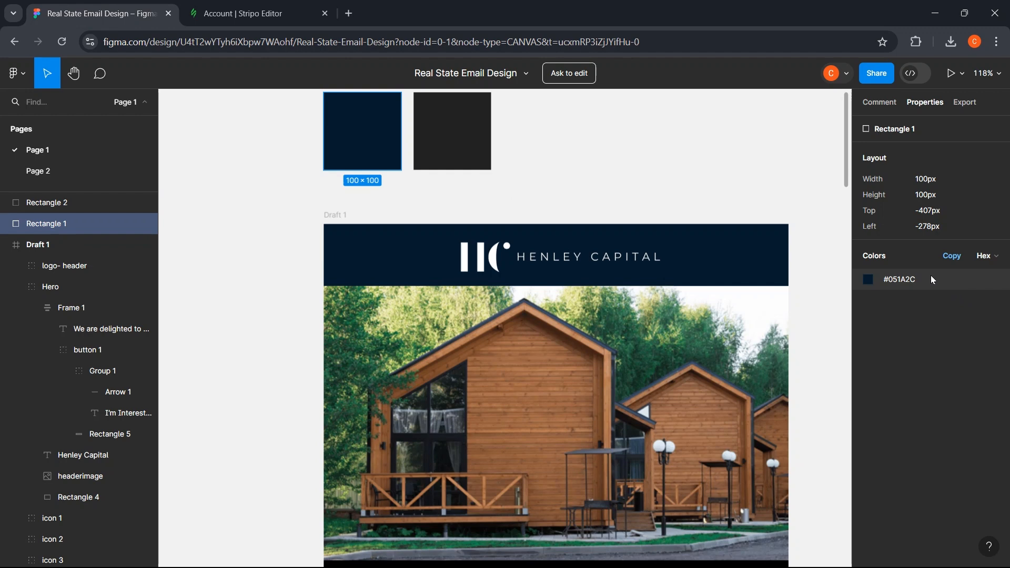
pyautogui.click(979, 256)
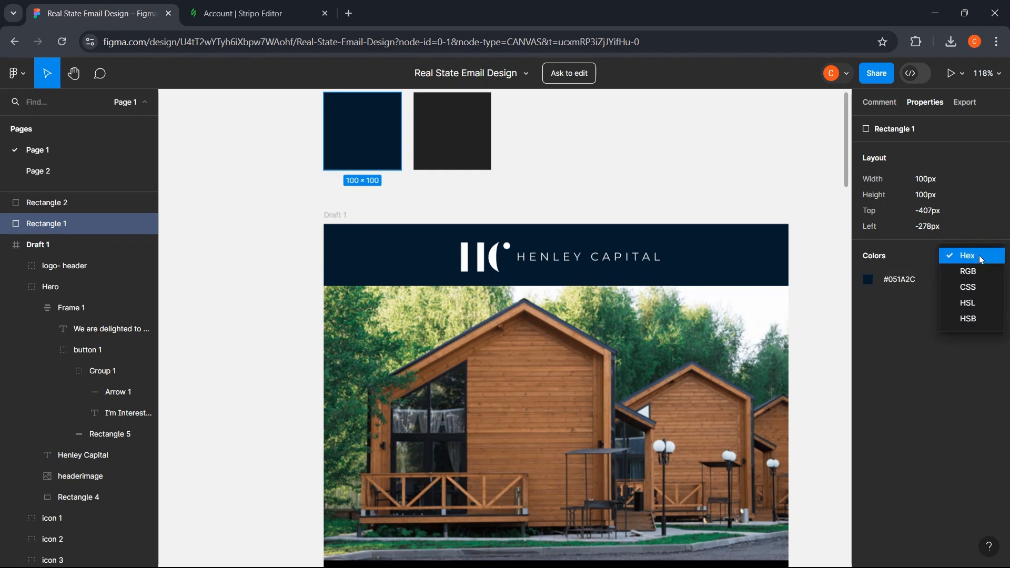
pyautogui.click(980, 256)
pyautogui.click(901, 280)
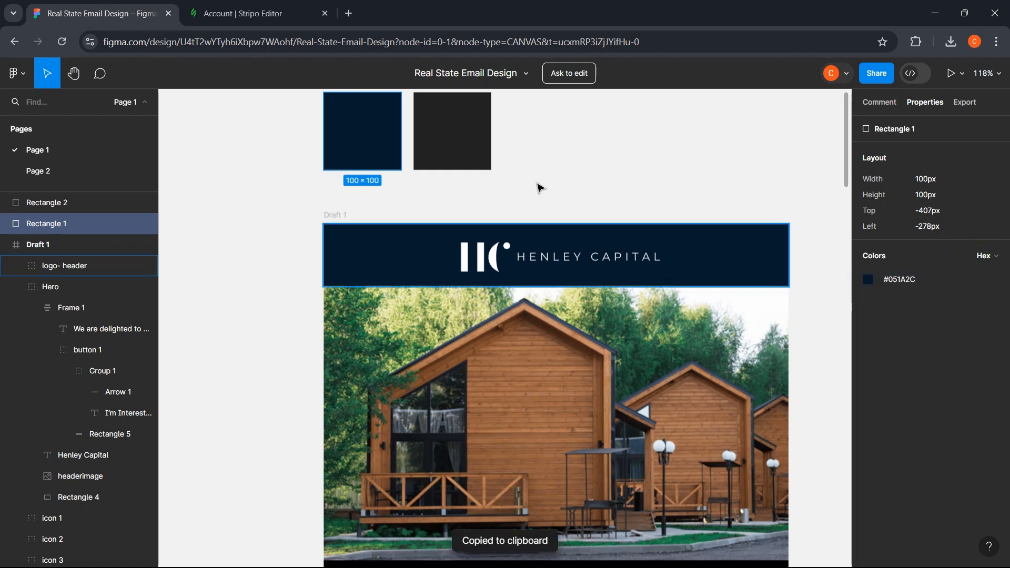
pyautogui.click(248, 14)
pyautogui.click(959, 340)
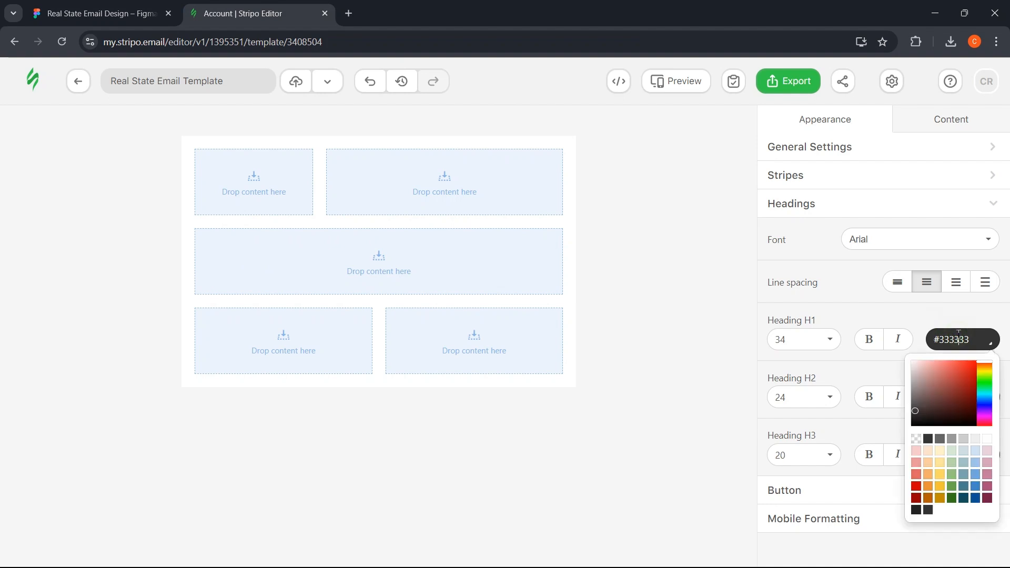
pyautogui.hotkey('ctrl', 'v')
pyautogui.click(938, 315)
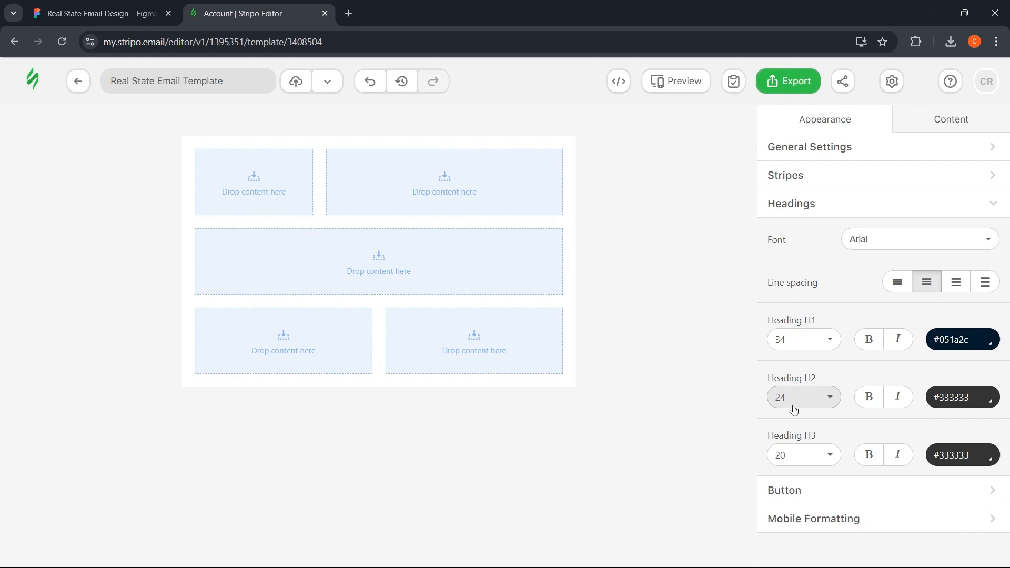
# - Colour the H2 and H3 headings navy #051a2c as well
pyautogui.click(970, 400)
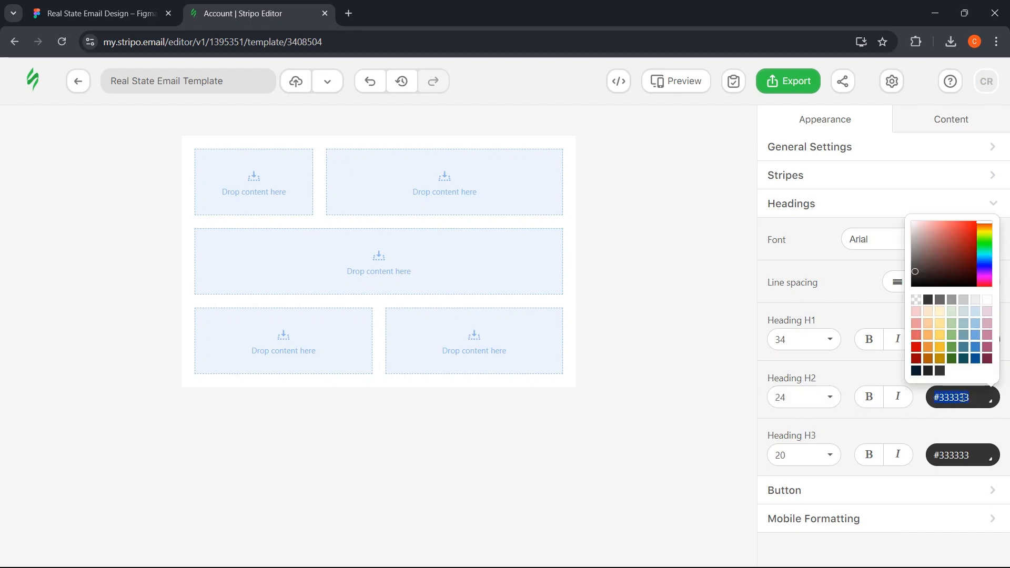
pyautogui.hotkey('ctrl', 'v')
pyautogui.click(950, 426)
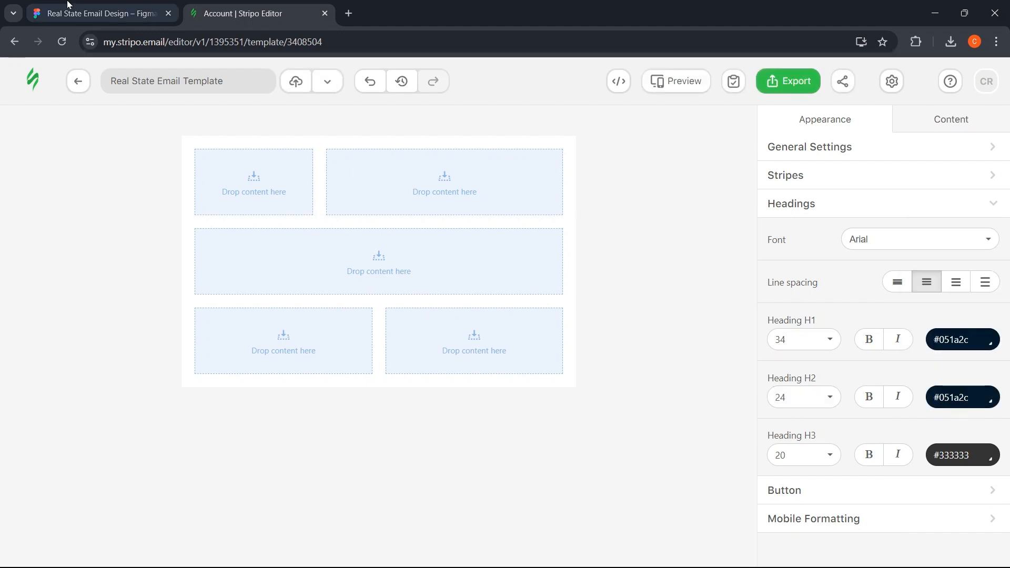
pyautogui.click(67, 4)
pyautogui.click(191, 6)
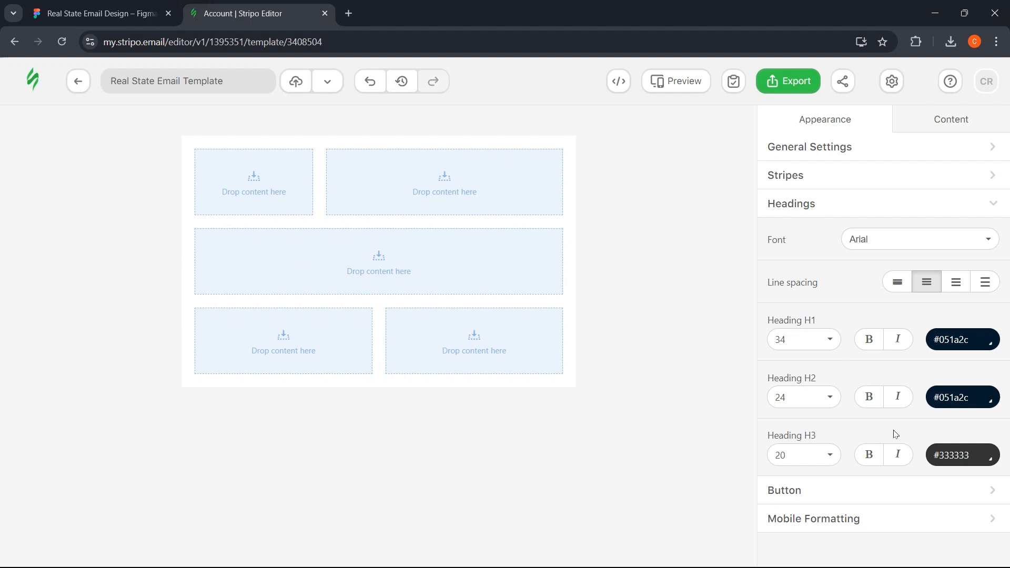
pyautogui.click(956, 456)
pyautogui.hotkey('ctrl', 'v')
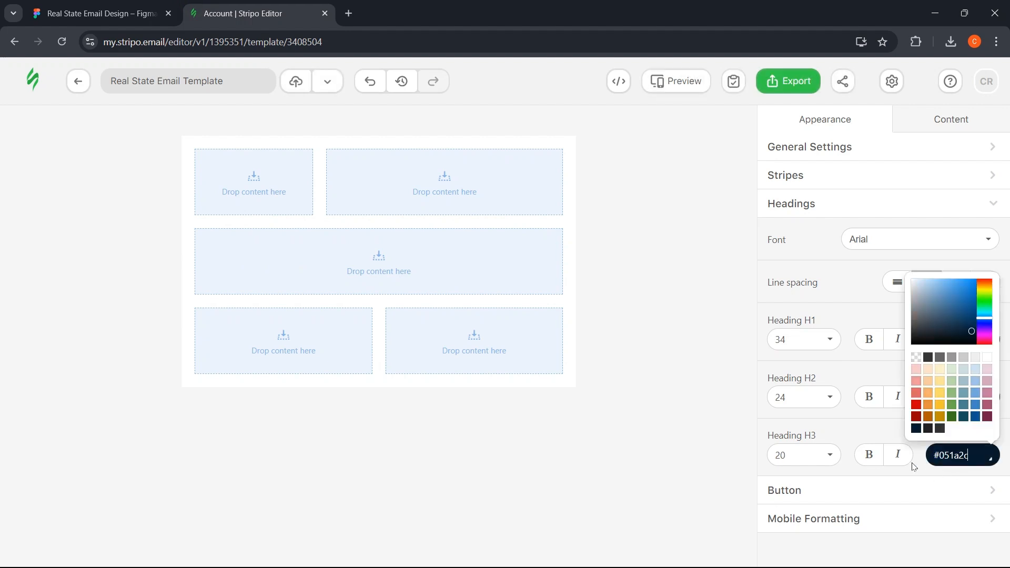
pyautogui.click(861, 491)
# - Open the Button style settings and look through its options
pyautogui.click(860, 488)
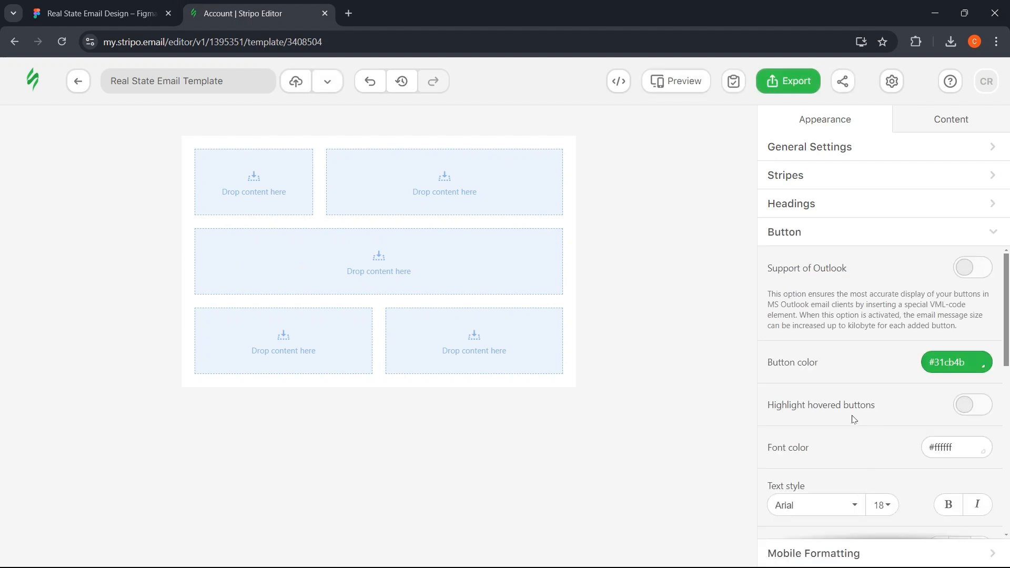
pyautogui.scroll(-2, 855, 415)
pyautogui.scroll(-1, 858, 409)
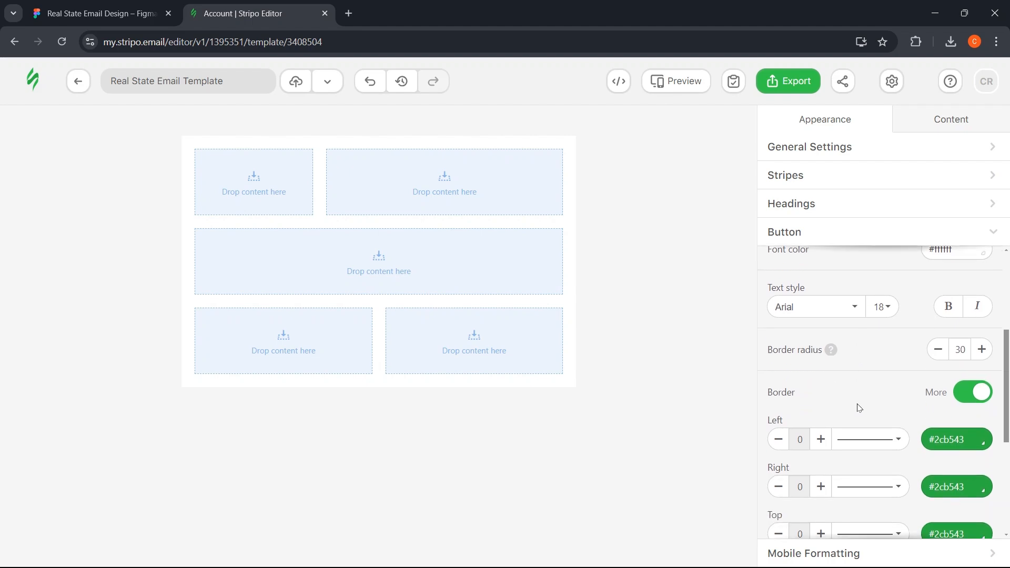
pyautogui.scroll(-2, 859, 409)
pyautogui.click(100, 13)
pyautogui.scroll(-4, 348, 332)
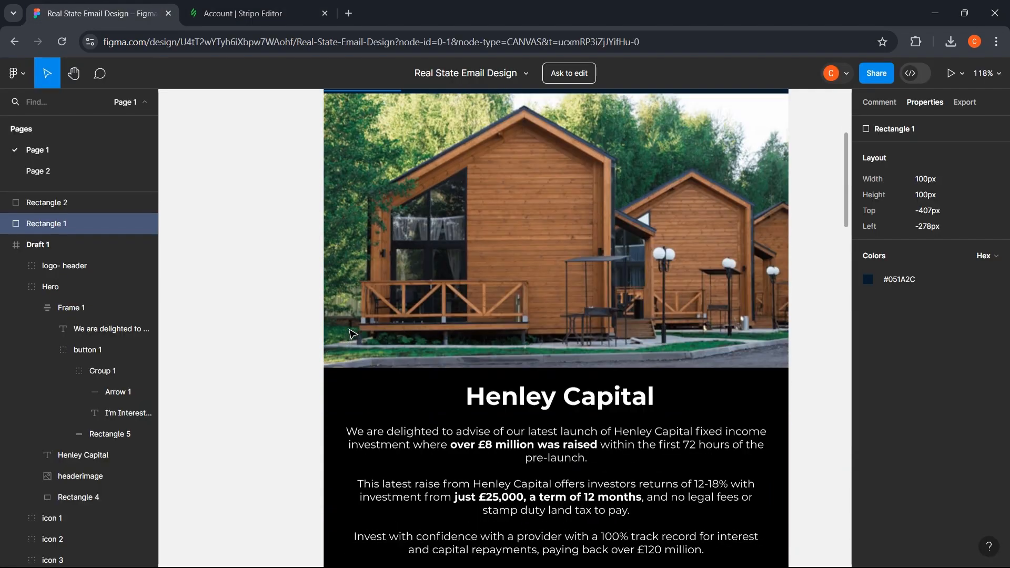
# - In Mobile Formatting, set the header text size to 24
pyautogui.scroll(-6, 349, 333)
pyautogui.click(589, 343)
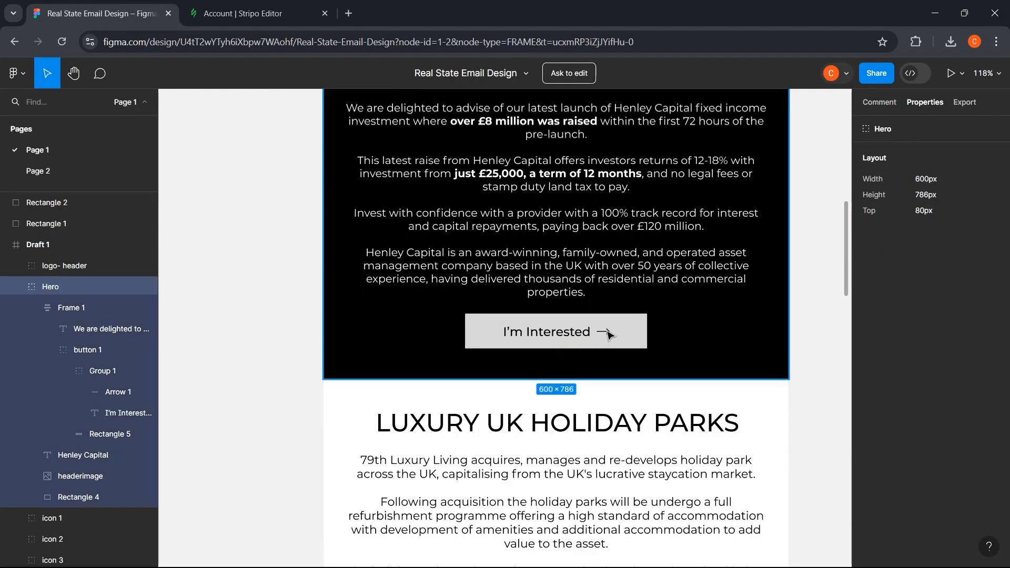
pyautogui.click(236, 13)
pyautogui.scroll(-2, 820, 526)
pyautogui.click(819, 550)
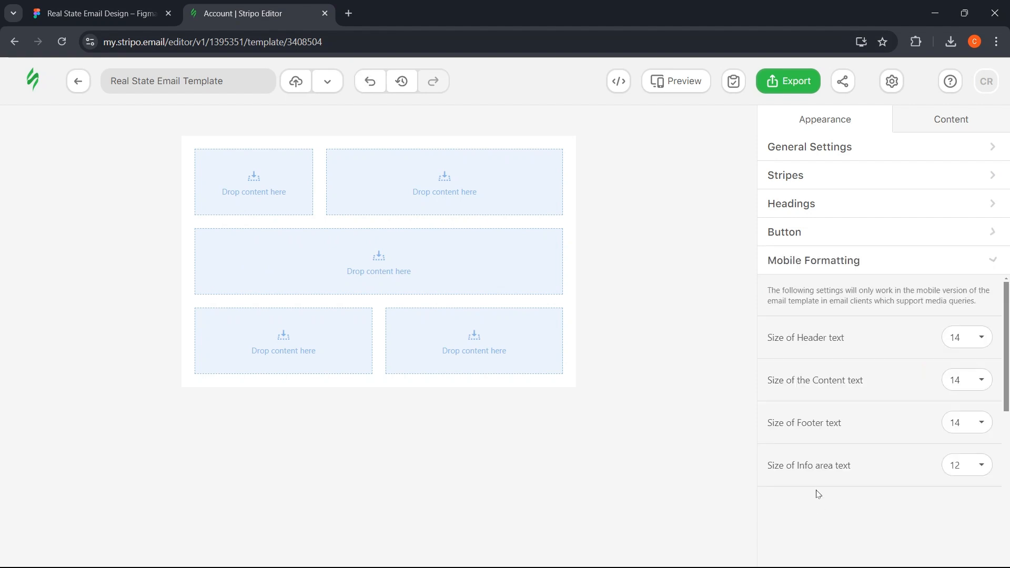
pyautogui.click(973, 339)
pyautogui.scroll(-5, 968, 421)
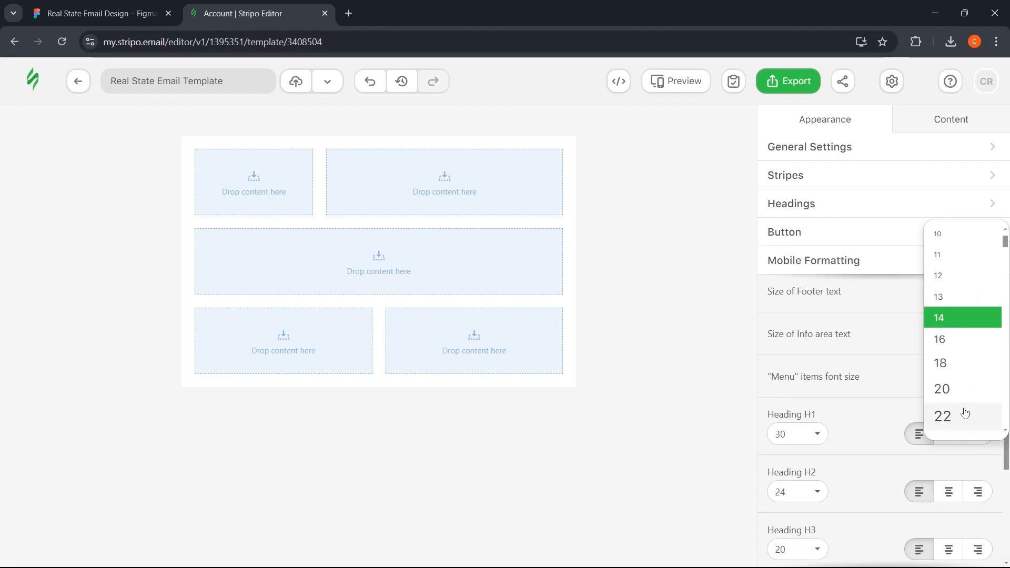
pyautogui.click(956, 380)
# - Set the mobile footer text size to 10 and bring up the Content structures list
pyautogui.scroll(3, 942, 386)
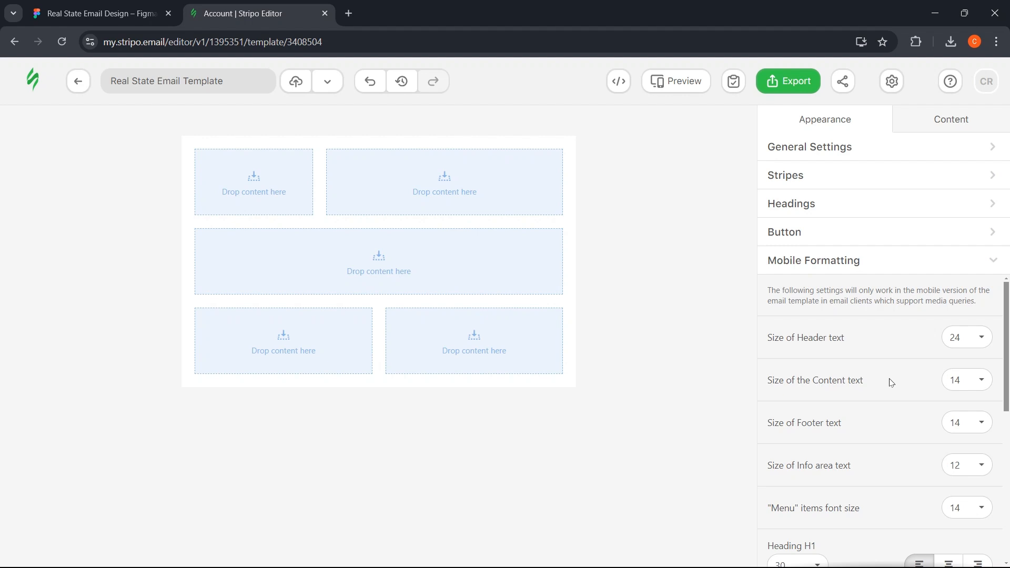
pyautogui.click(955, 422)
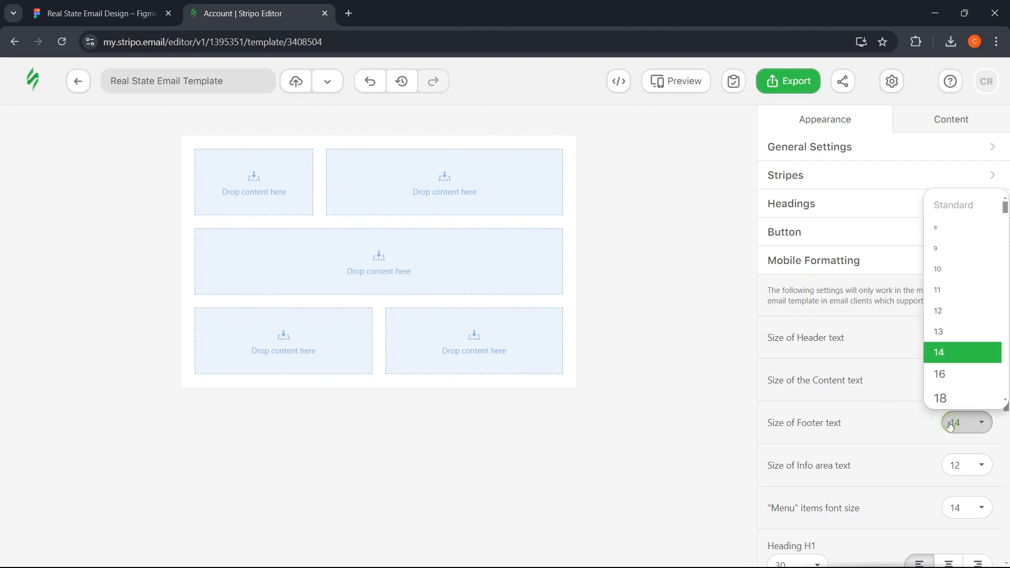
pyautogui.click(938, 269)
pyautogui.scroll(-3, 902, 389)
pyautogui.scroll(-1, 866, 396)
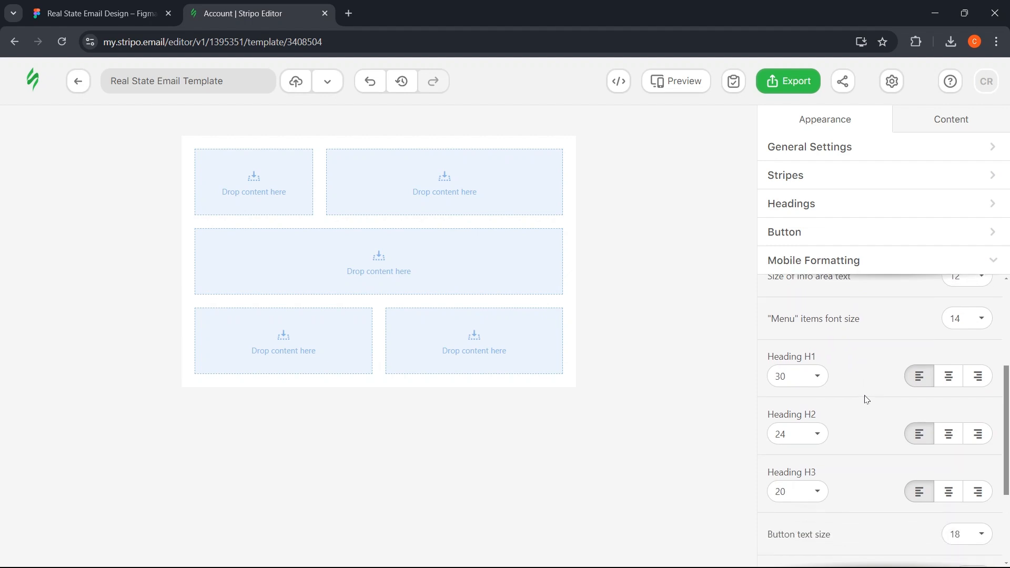
pyautogui.scroll(-2, 837, 395)
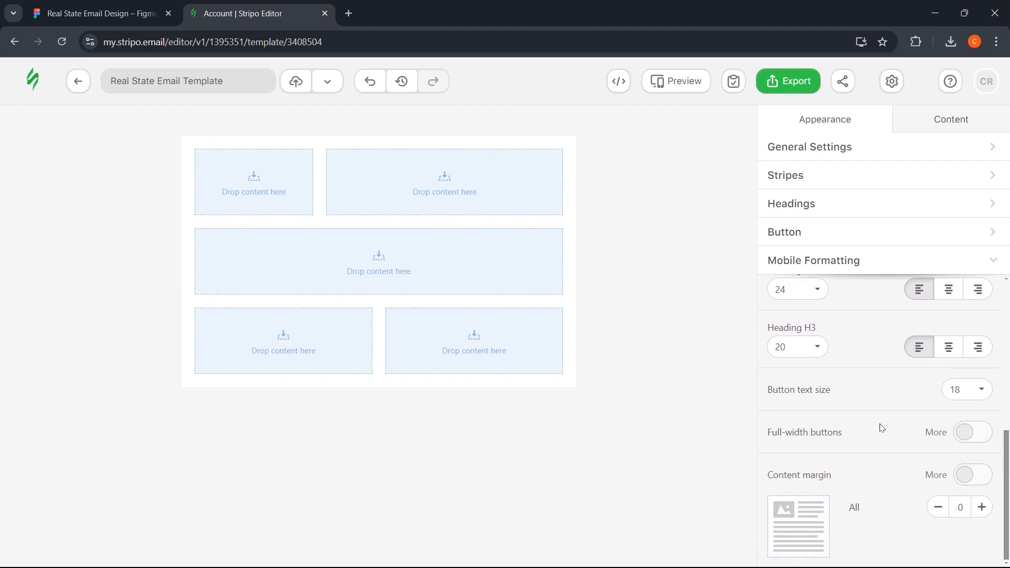
pyautogui.scroll(5, 826, 286)
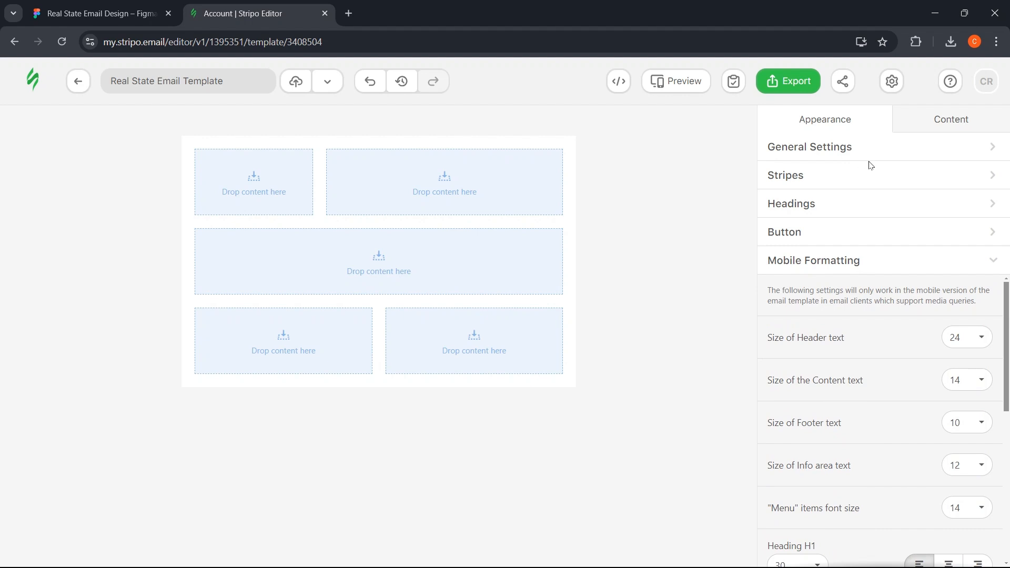
pyautogui.click(924, 121)
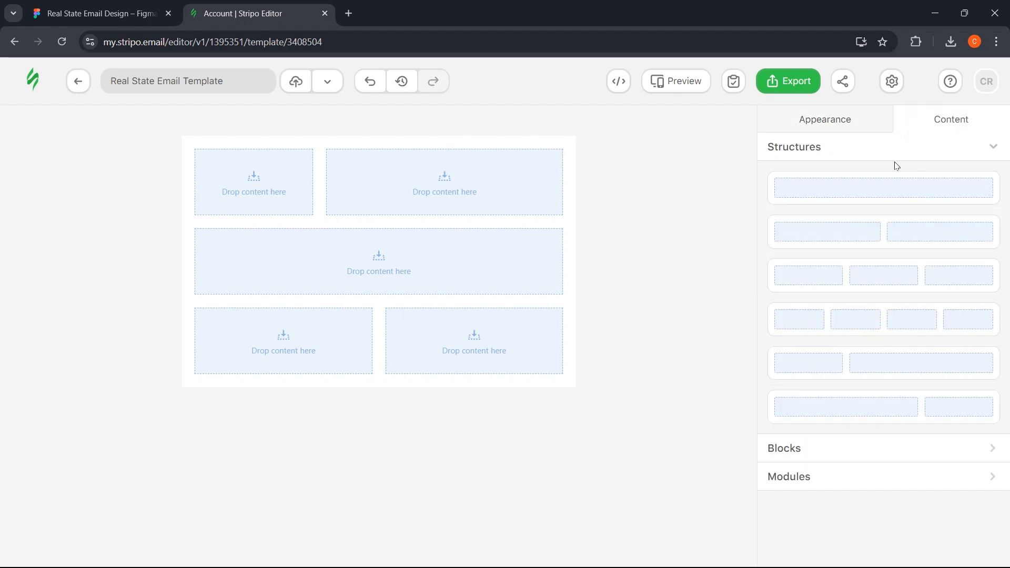
# - Collapse the structures list and review the layout in the Figma design
pyautogui.click(992, 148)
pyautogui.click(97, 13)
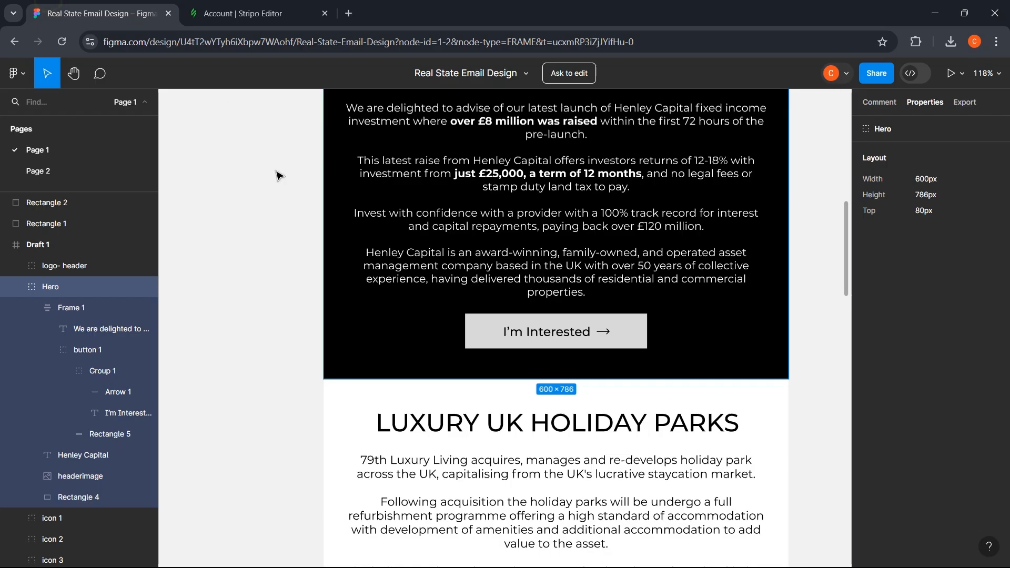
pyautogui.scroll(-2, 276, 175)
pyautogui.scroll(-5, 368, 221)
pyautogui.scroll(5, 473, 263)
pyautogui.scroll(2, 495, 269)
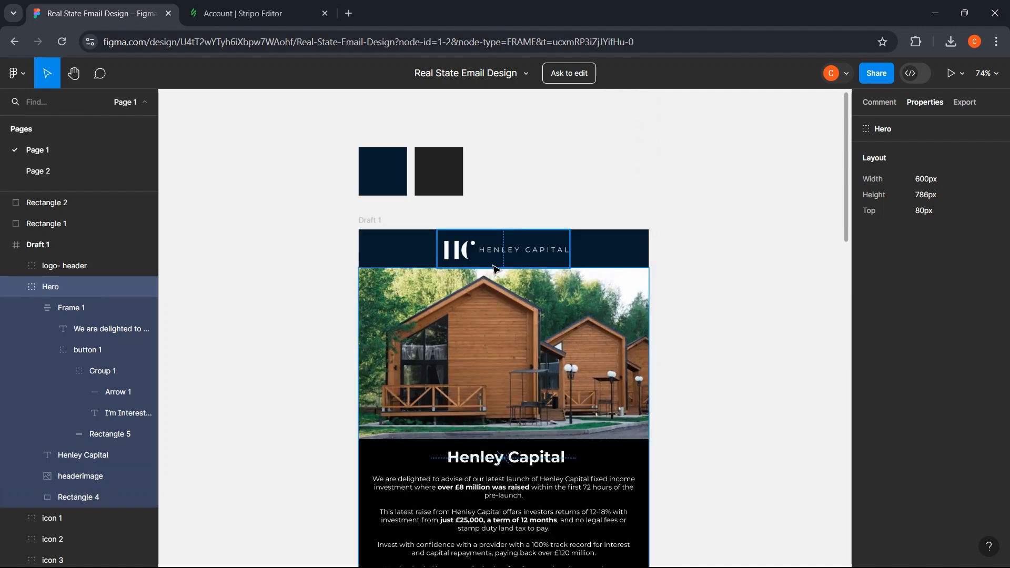
pyautogui.scroll(2, 494, 269)
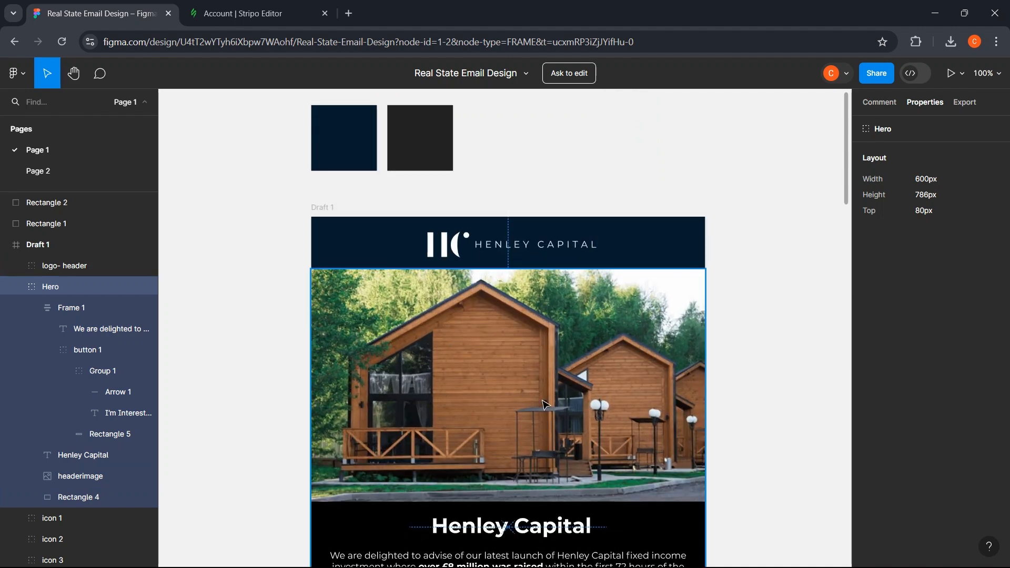
pyautogui.scroll(-2, 543, 404)
# - Delete Container 1 from the top structure, leaving a single 560 px column
pyautogui.click(240, 13)
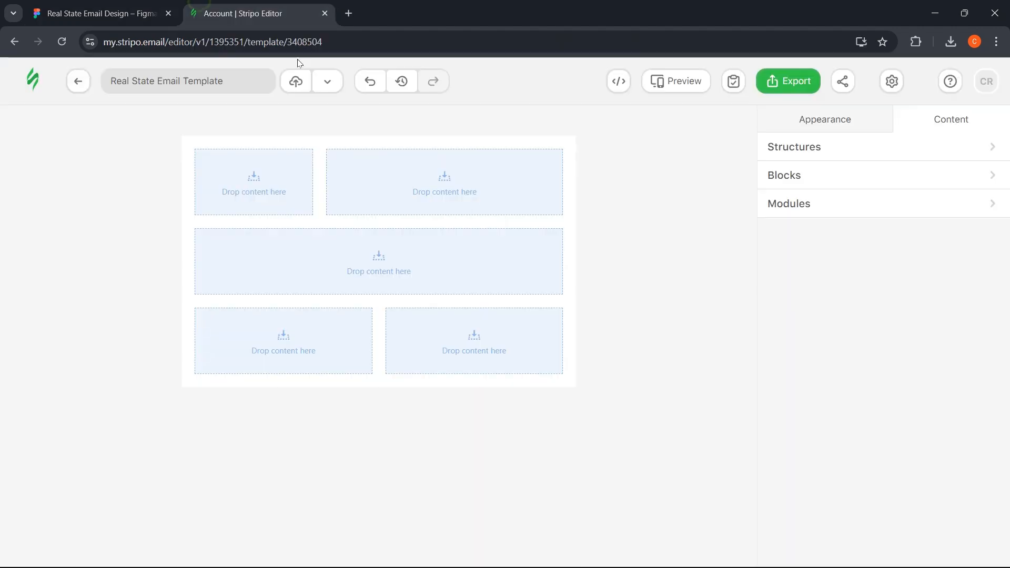
pyautogui.click(314, 144)
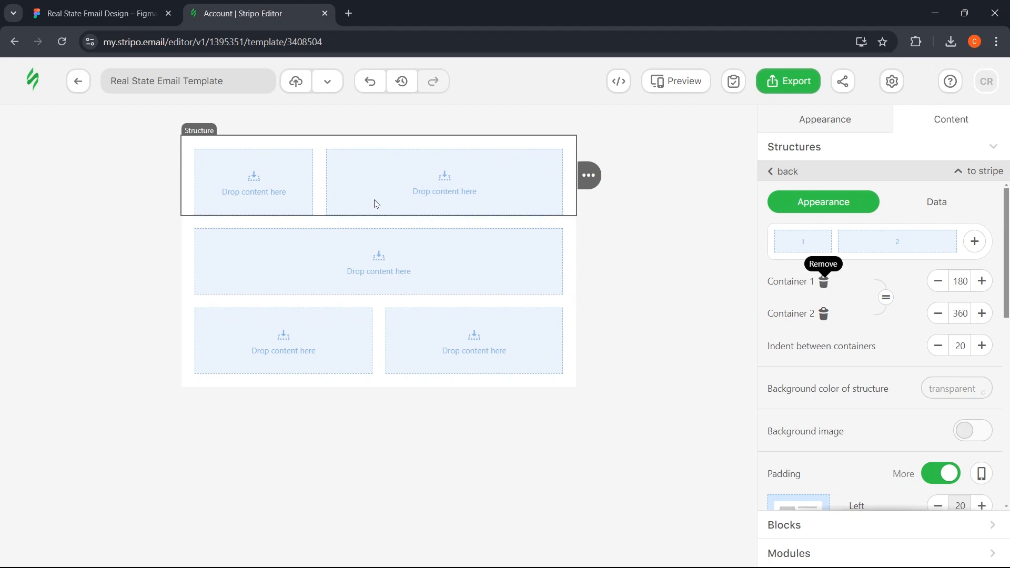
pyautogui.click(824, 284)
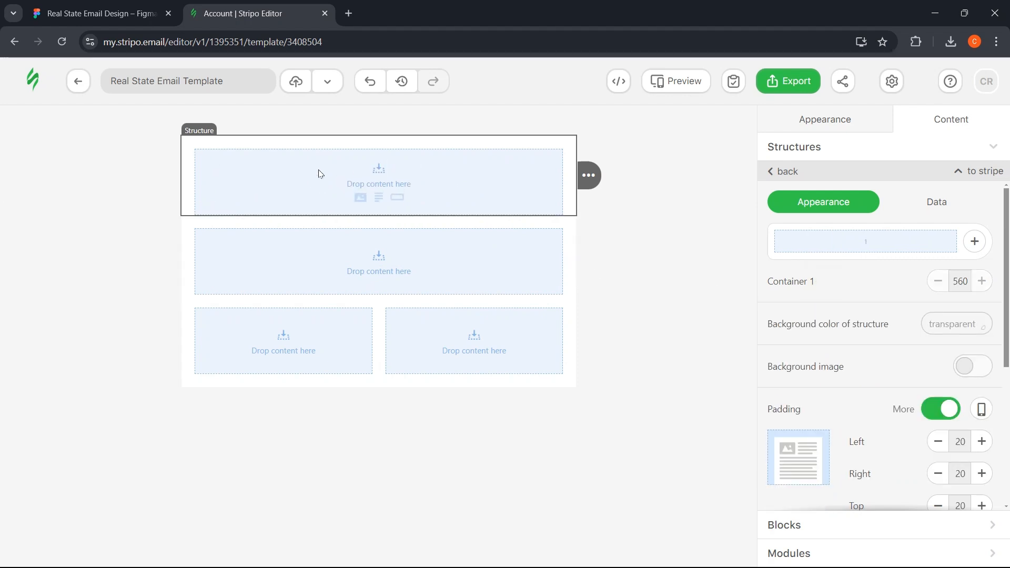
pyautogui.click(126, 172)
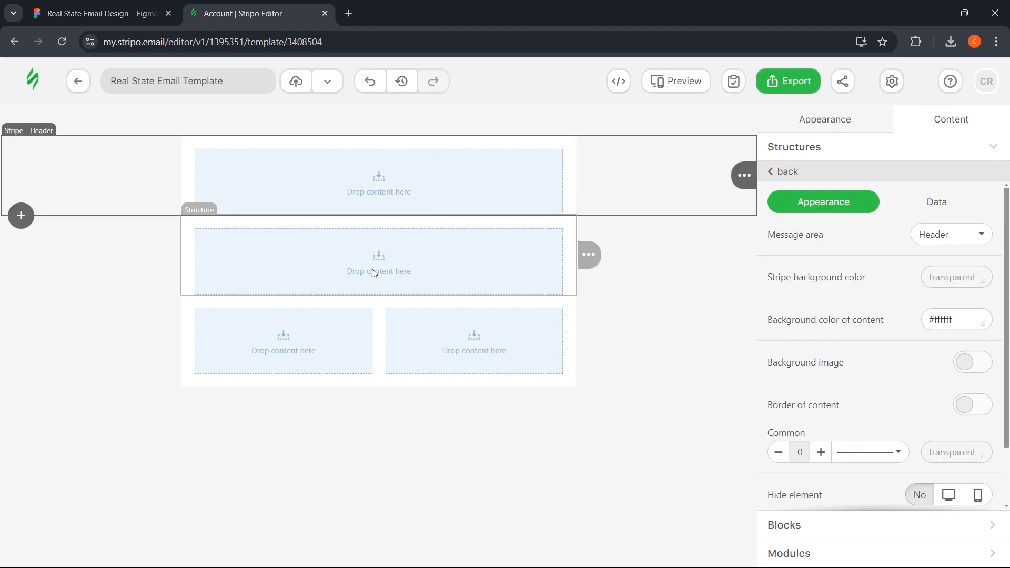
# - Check the Message area settings of the Header, Content and Footer stripes, then select the top structure
pyautogui.click(155, 265)
pyautogui.click(113, 342)
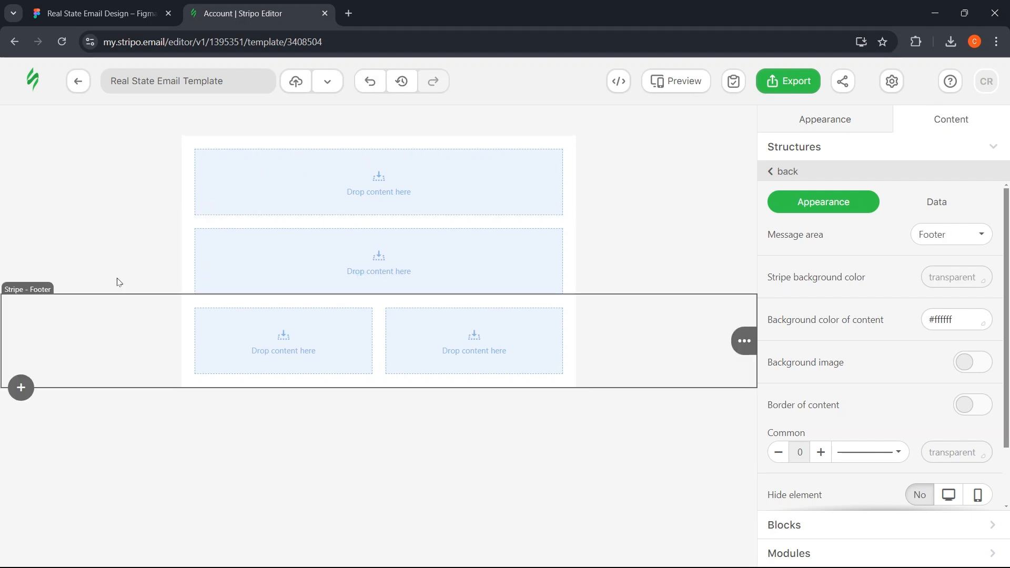
pyautogui.click(118, 175)
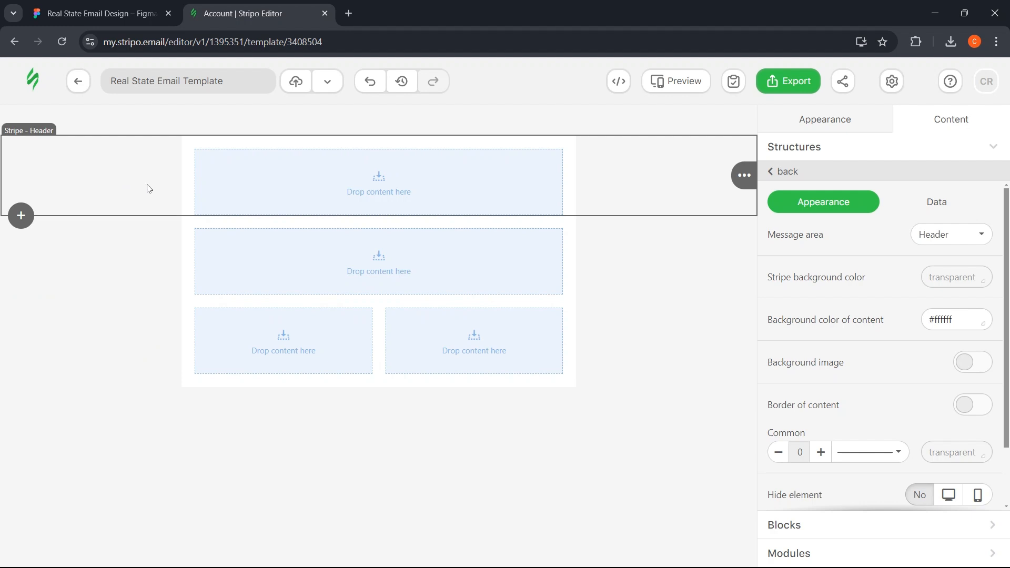
pyautogui.click(97, 268)
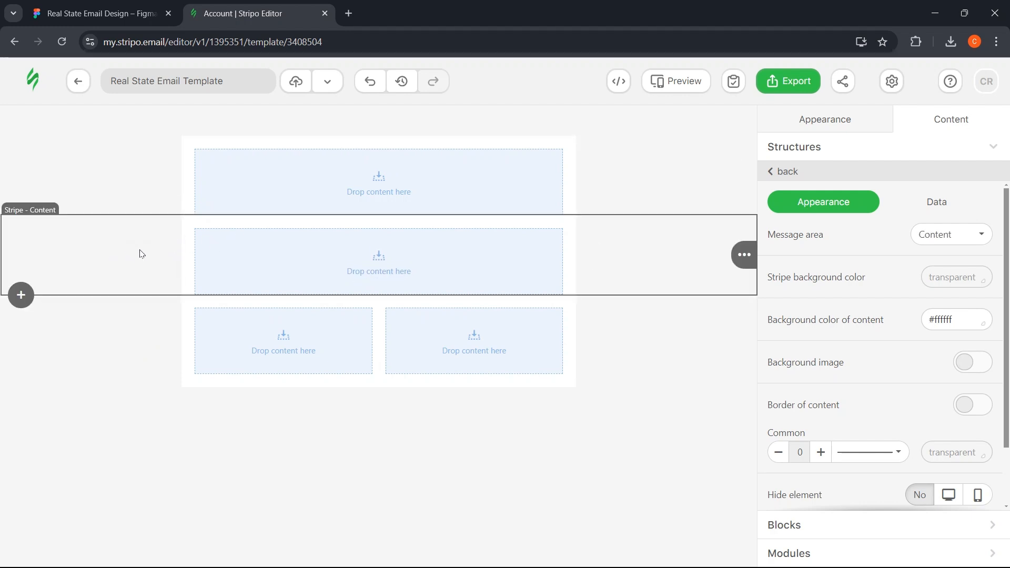
pyautogui.click(133, 353)
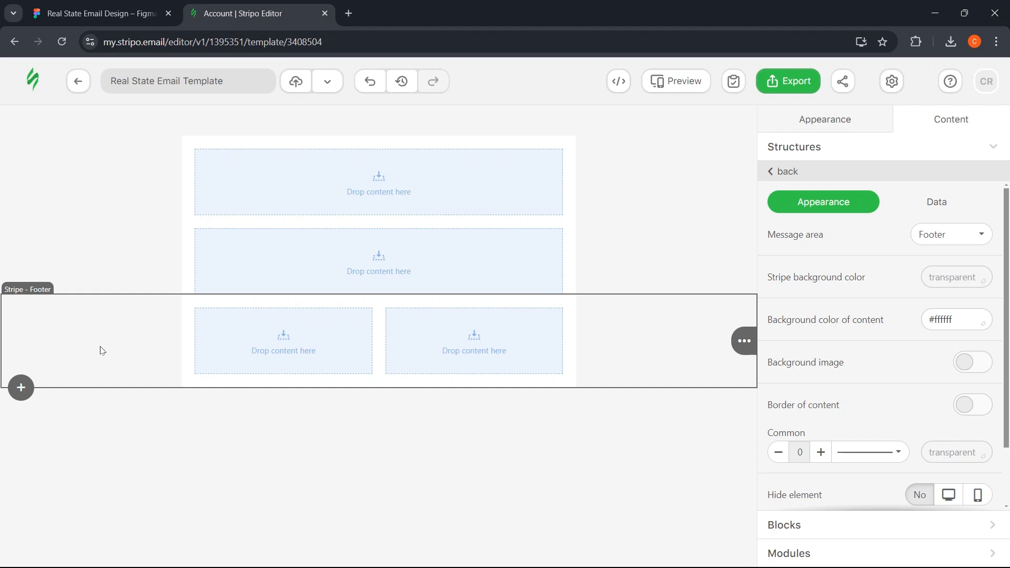
pyautogui.click(169, 164)
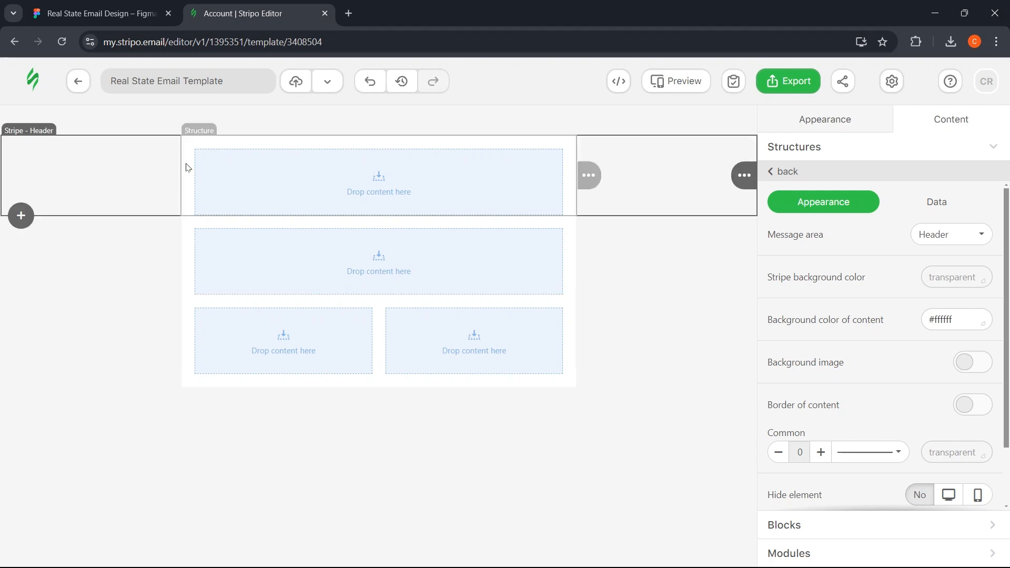
pyautogui.click(185, 161)
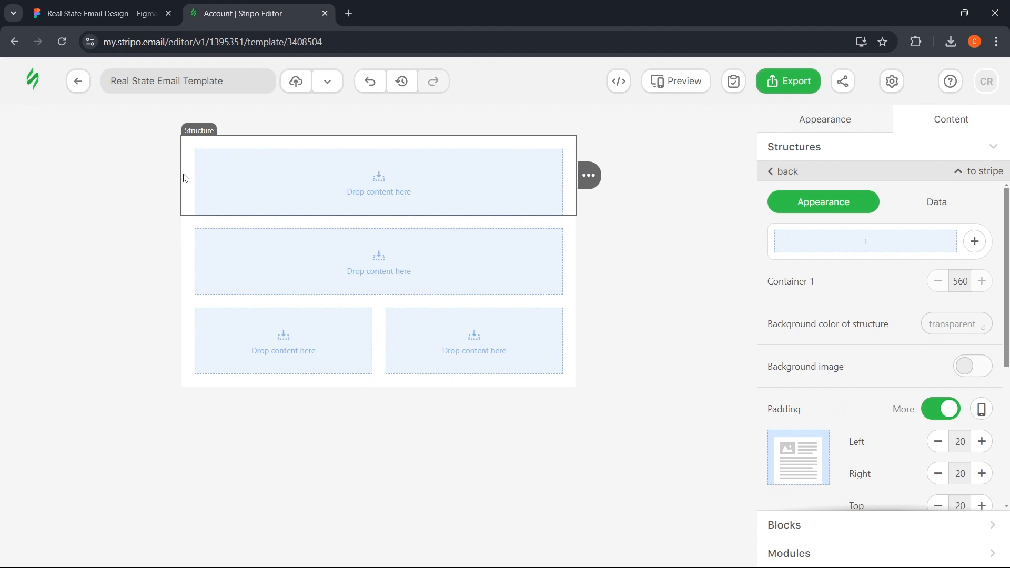
pyautogui.click(132, 13)
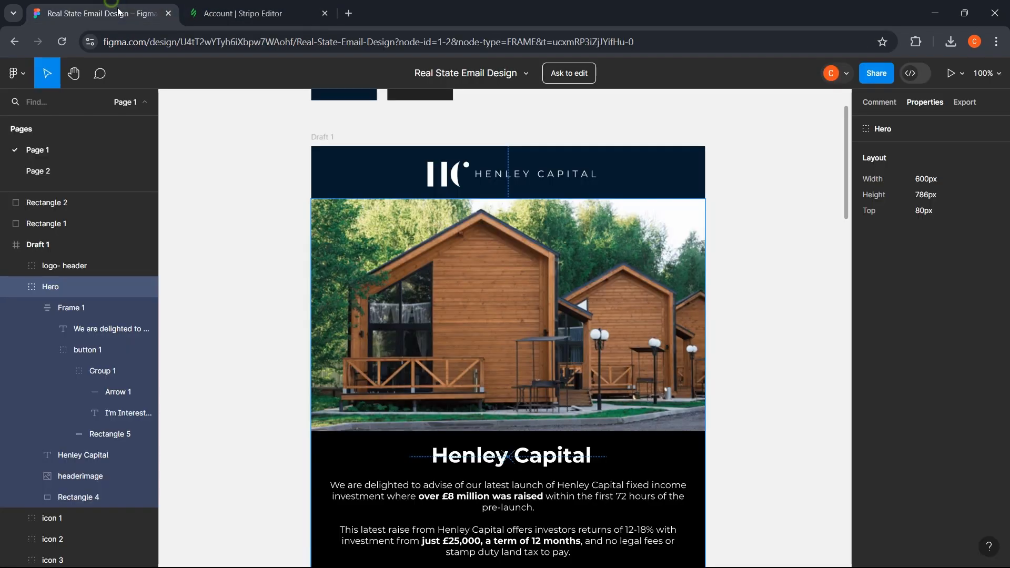
# - Give the top structure a navy #051a2c background and add an image block for uploading
pyautogui.scroll(2, 326, 143)
pyautogui.click(326, 143)
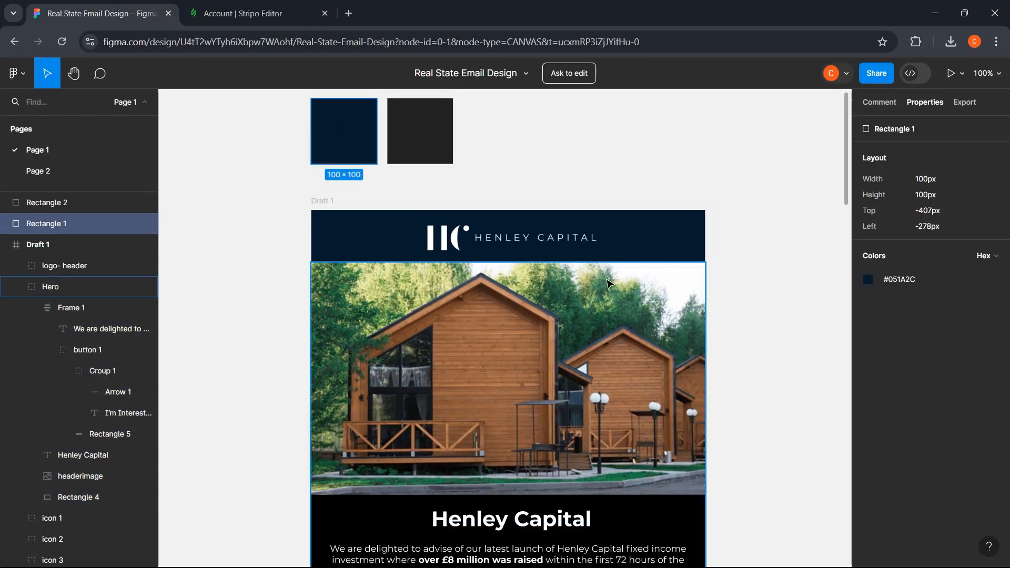
pyautogui.click(900, 279)
pyautogui.click(251, 8)
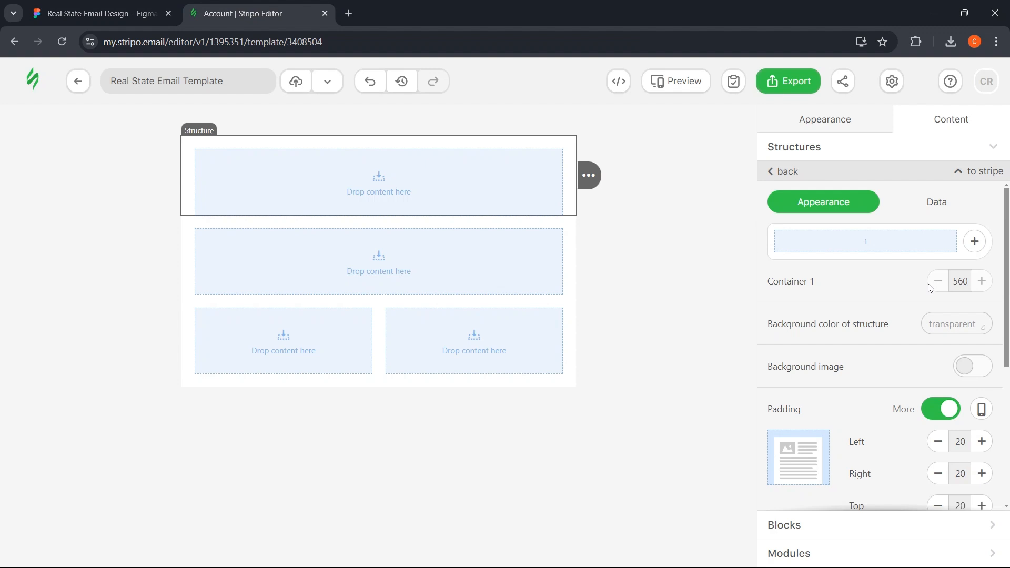
pyautogui.click(946, 321)
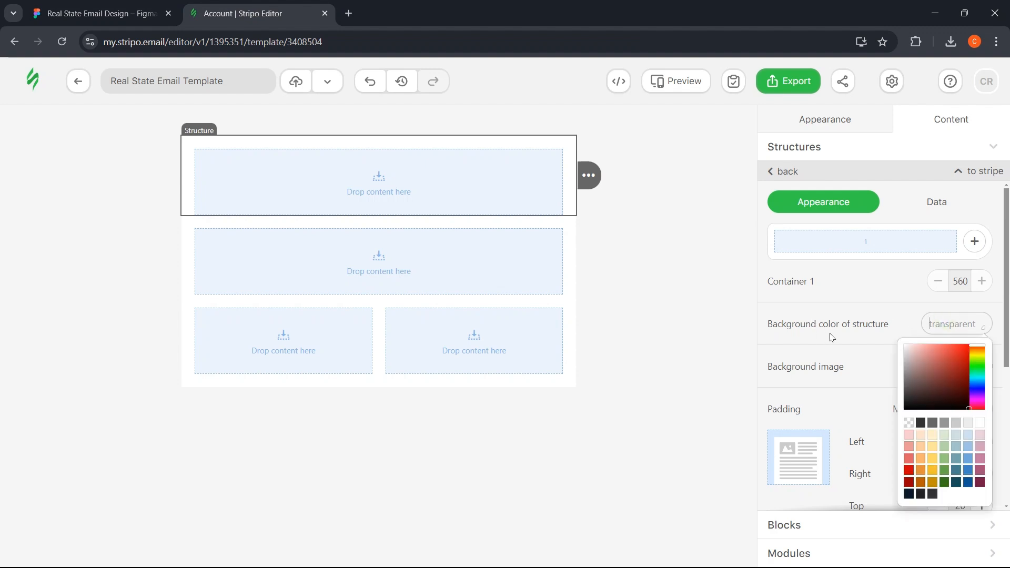
pyautogui.hotkey('ctrl', 'v')
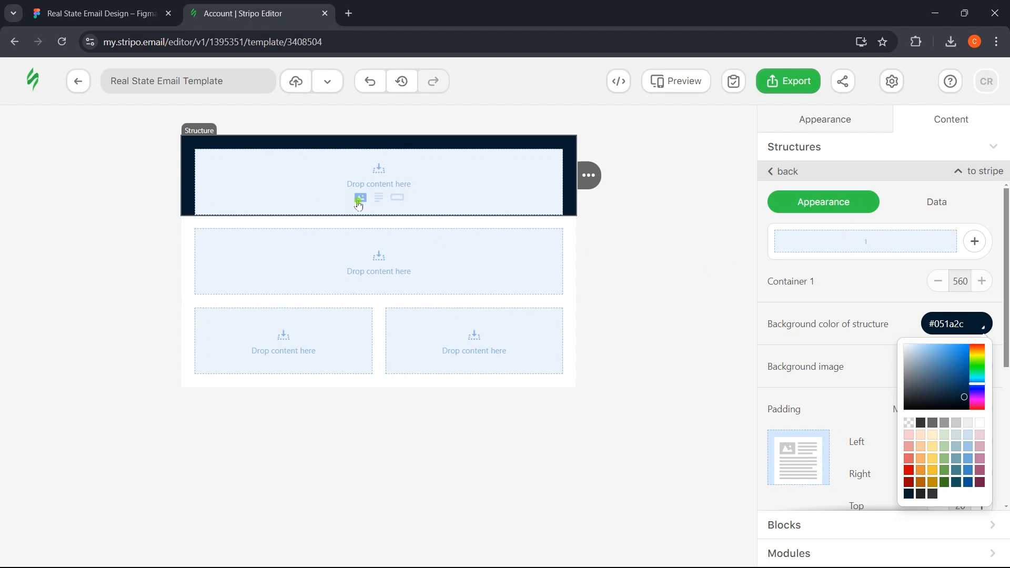
pyautogui.click(361, 198)
pyautogui.click(863, 299)
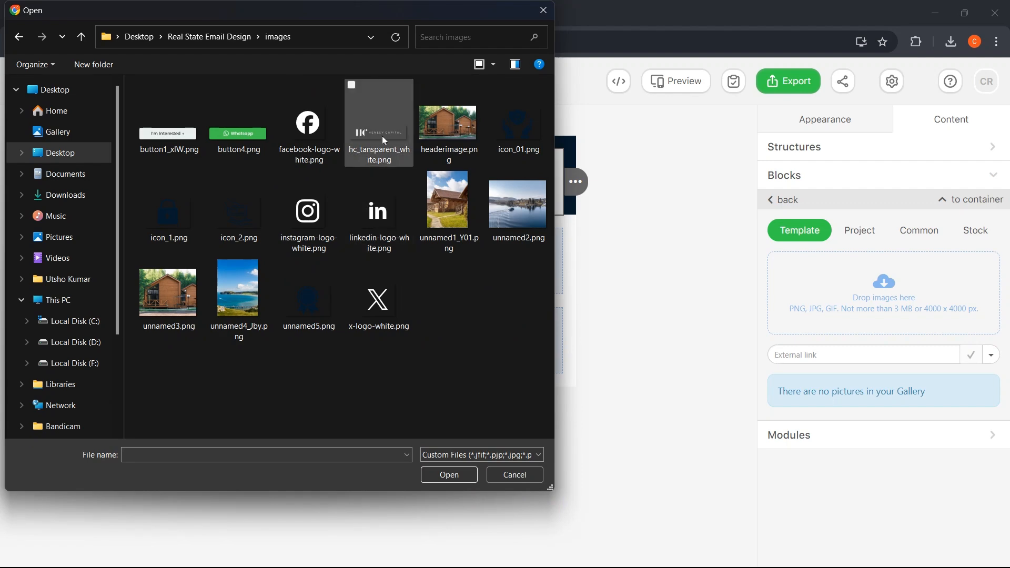
# - Upload hc_tansparent_white.png as the header logo and select its width field
pyautogui.click(387, 143)
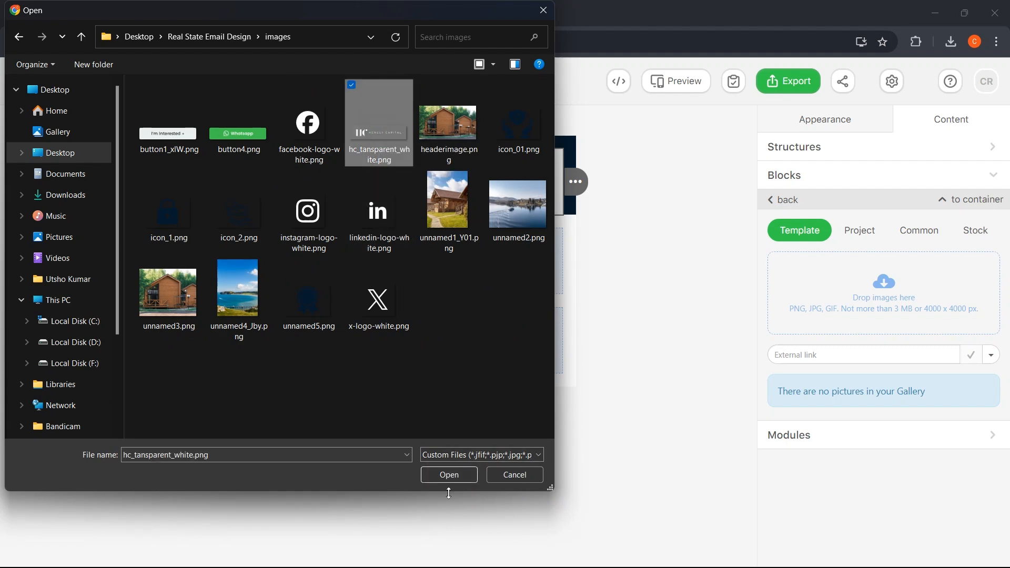
pyautogui.click(449, 475)
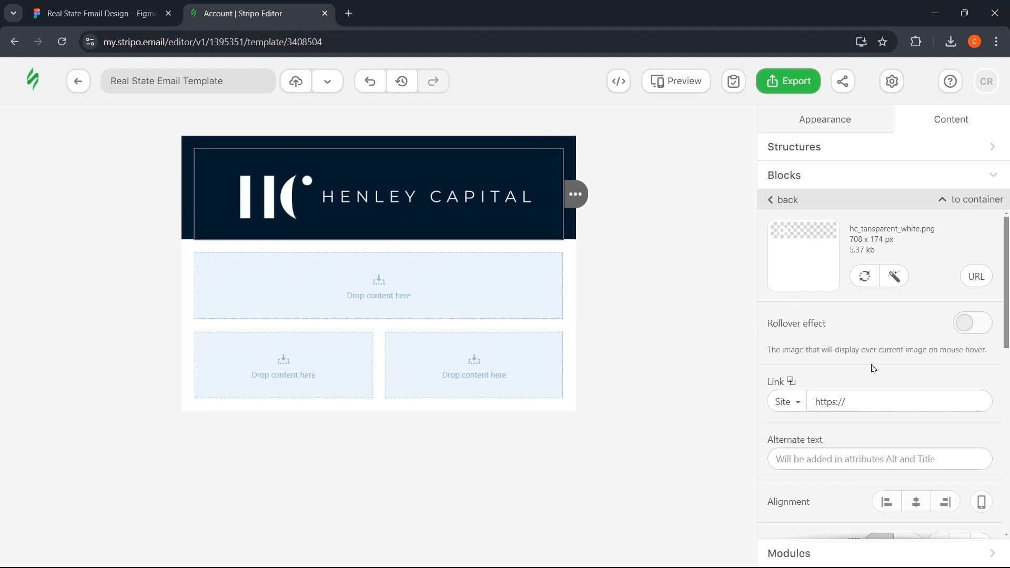
pyautogui.scroll(-3, 873, 368)
pyautogui.scroll(-1, 839, 365)
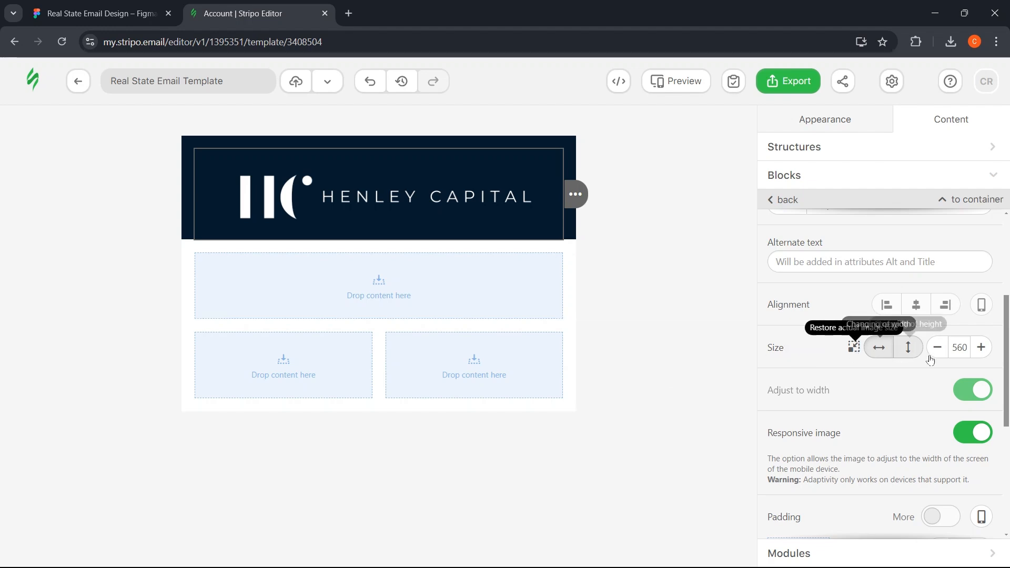
pyautogui.click(957, 349)
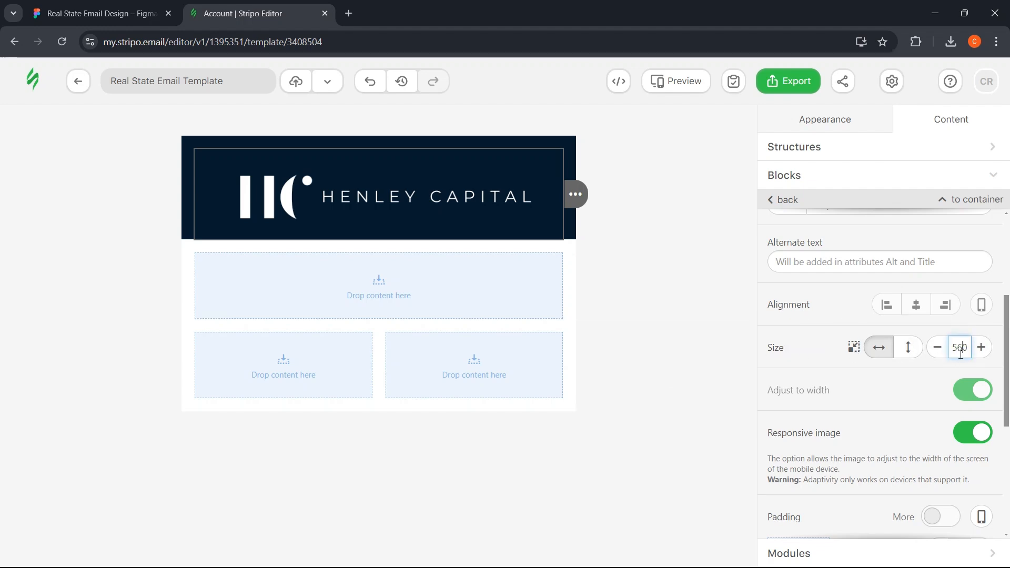
pyautogui.hotkey('ctrl', 'Tab')
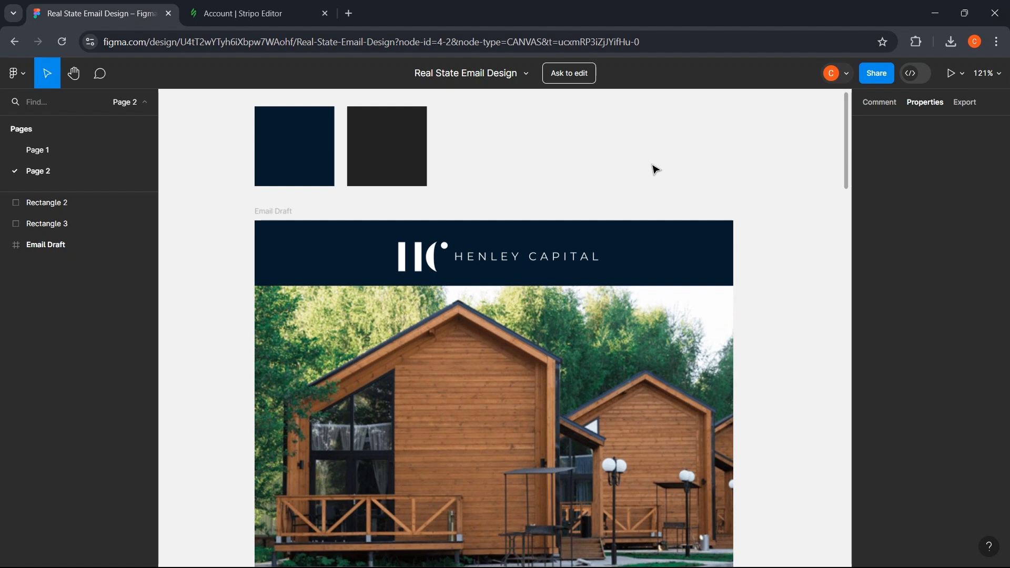
# - Read the logo's 315 × 78 px size from the Figma Email Draft
pyautogui.click(581, 254)
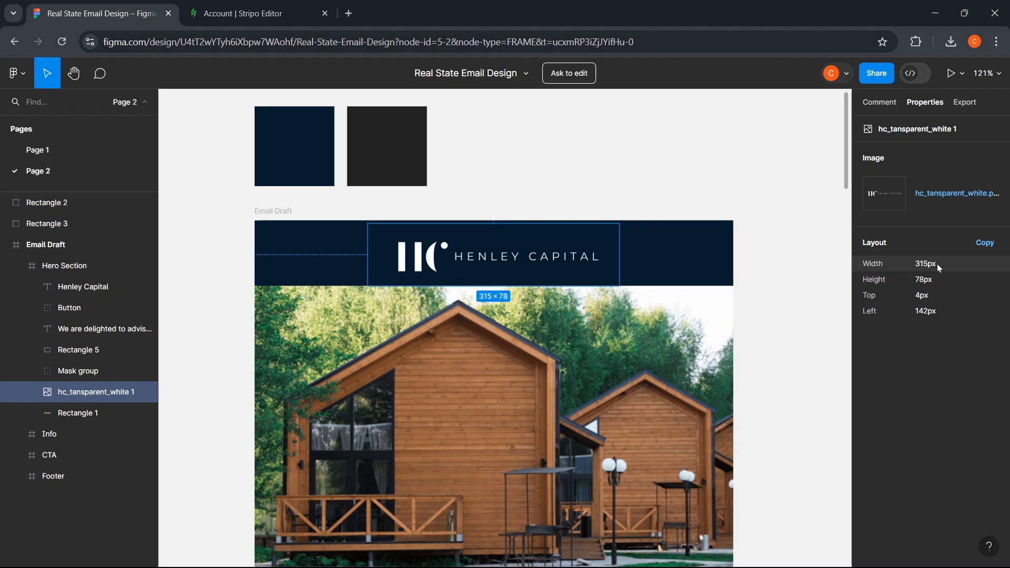
pyautogui.click(229, 5)
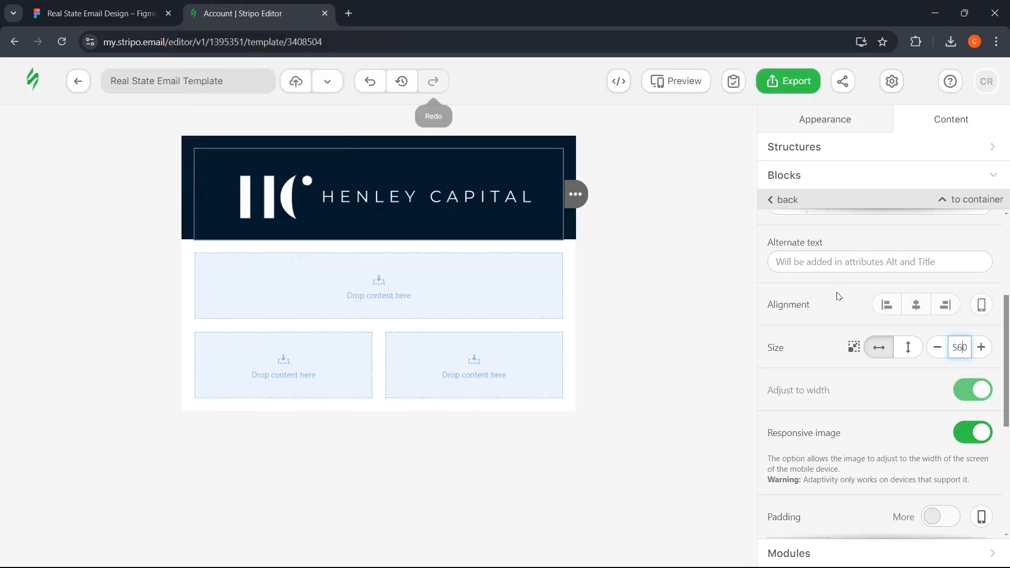
# - Change the logo width from 560 to 315 px
pyautogui.doubleClick(960, 347)
pyautogui.write('11')
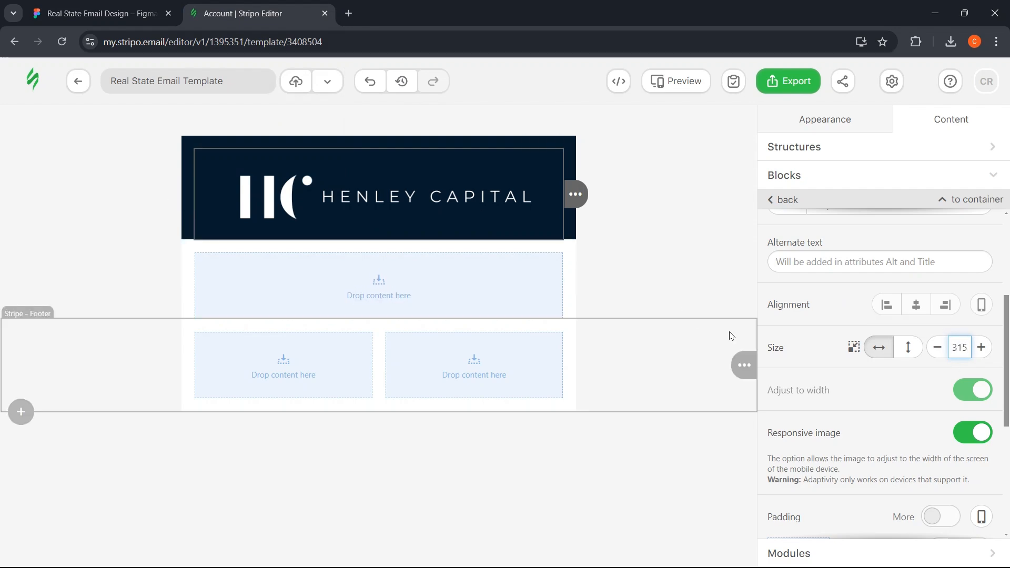
pyautogui.click(318, 239)
# - Insert headerimage.png (600 × 385 px in Figma) as the hero photo in the next structure
pyautogui.click(100, 13)
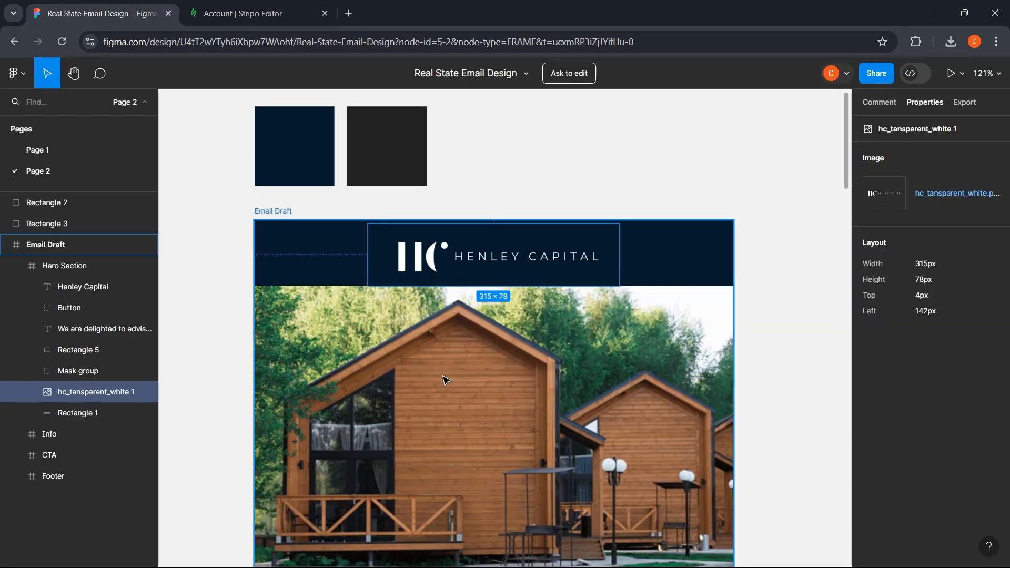
pyautogui.scroll(-1, 439, 350)
pyautogui.click(439, 350)
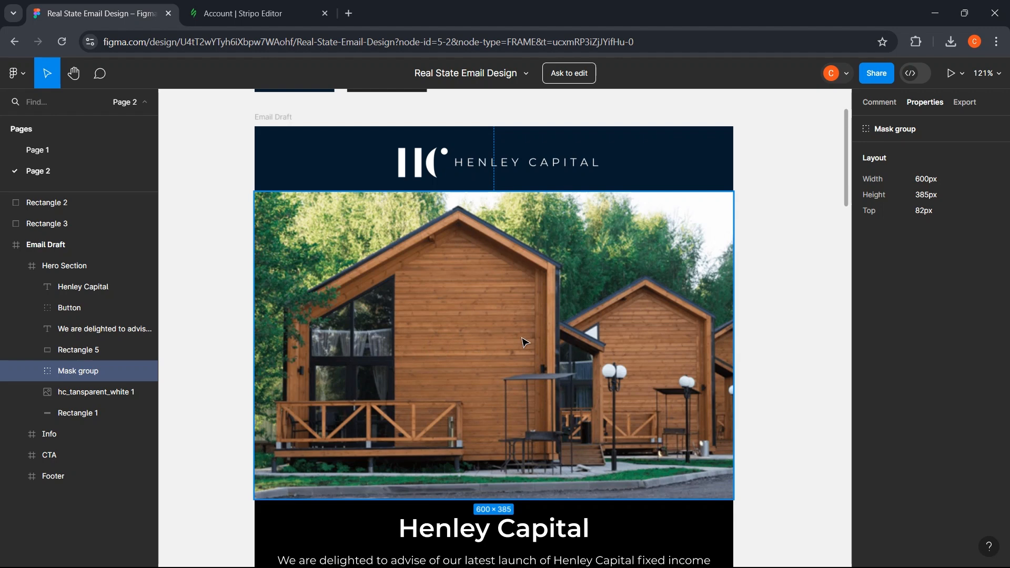
pyautogui.click(237, 13)
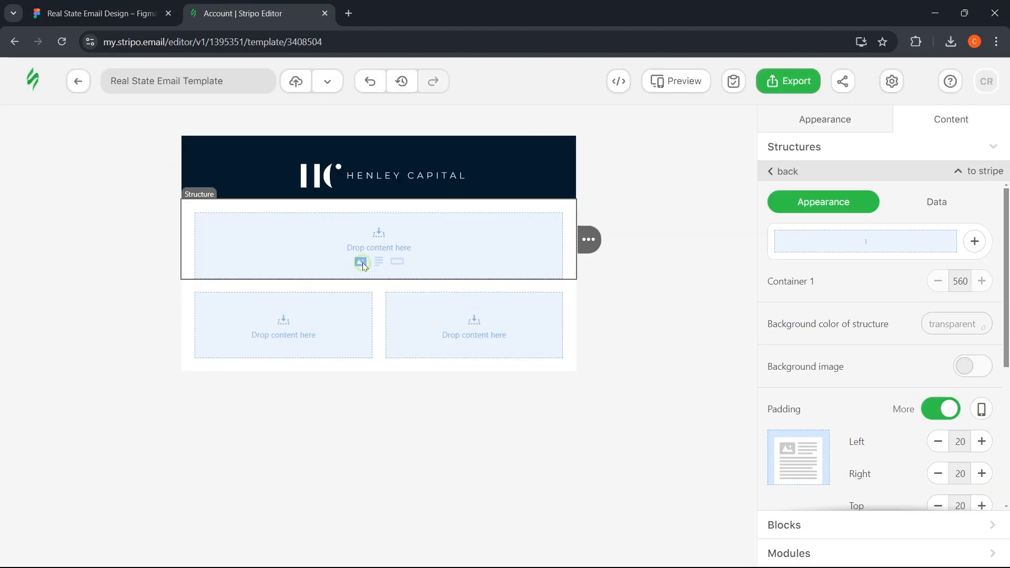
pyautogui.click(362, 264)
pyautogui.click(857, 275)
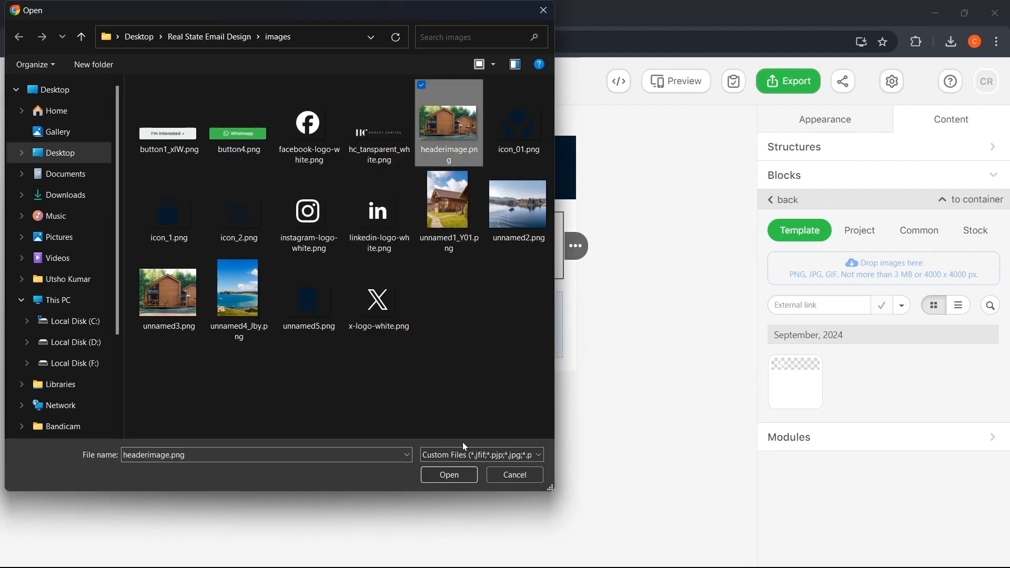
pyautogui.click(453, 473)
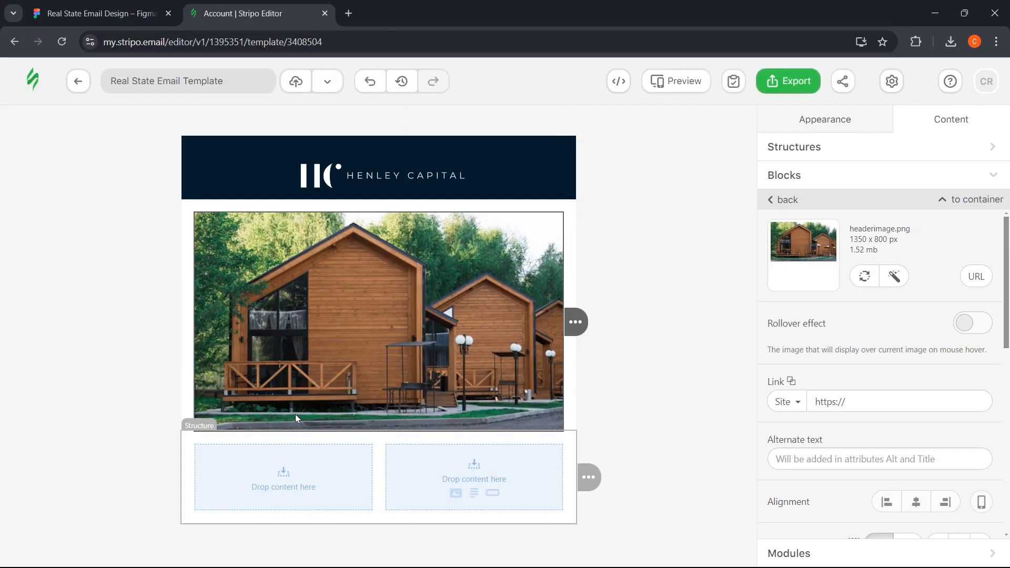
pyautogui.click(100, 13)
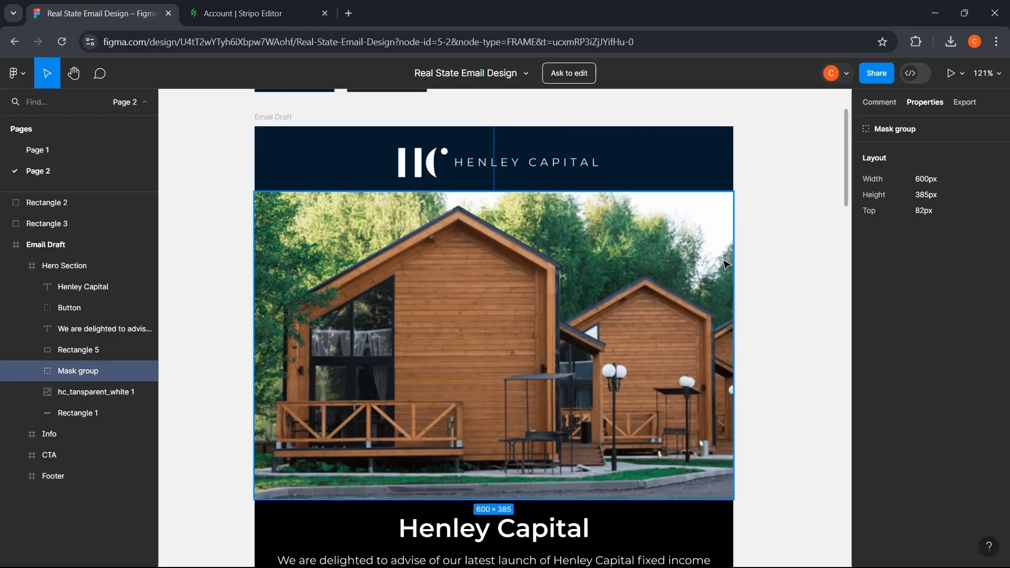
# - Turn off the hero structure's padding (all 0) so the photo spans full width
pyautogui.click(760, 271)
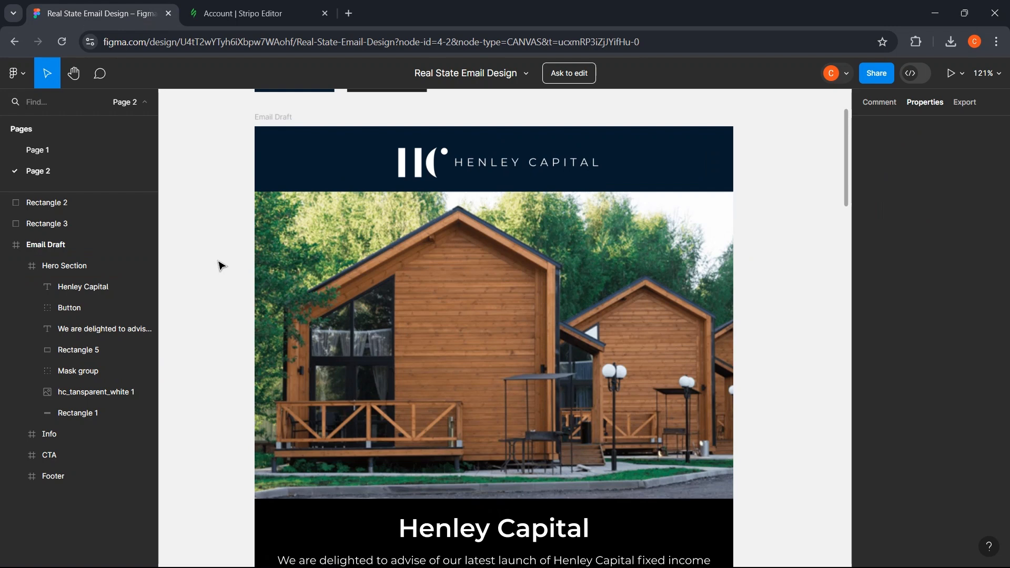
pyautogui.click(236, 13)
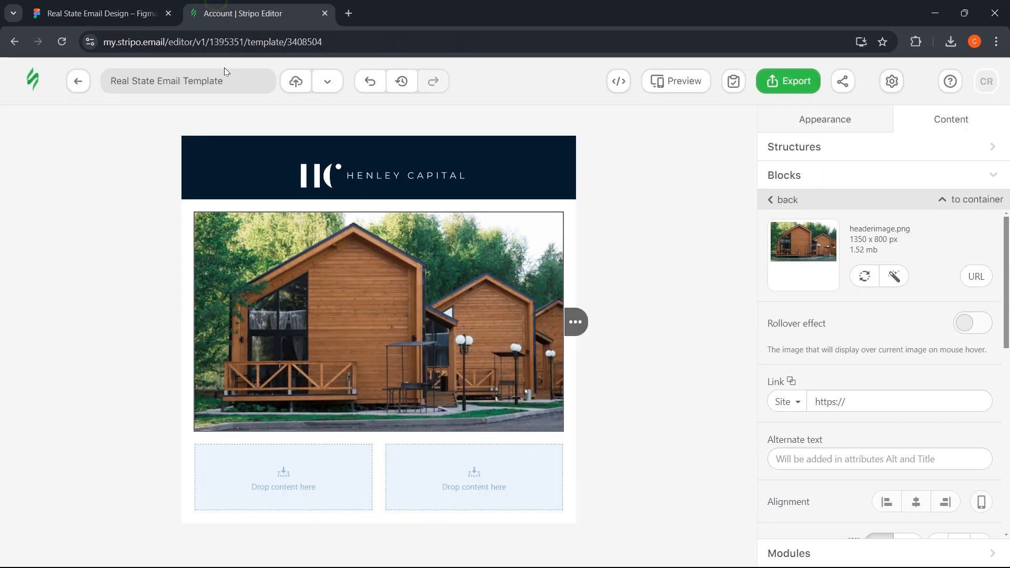
pyautogui.click(190, 221)
pyautogui.scroll(-2, 884, 334)
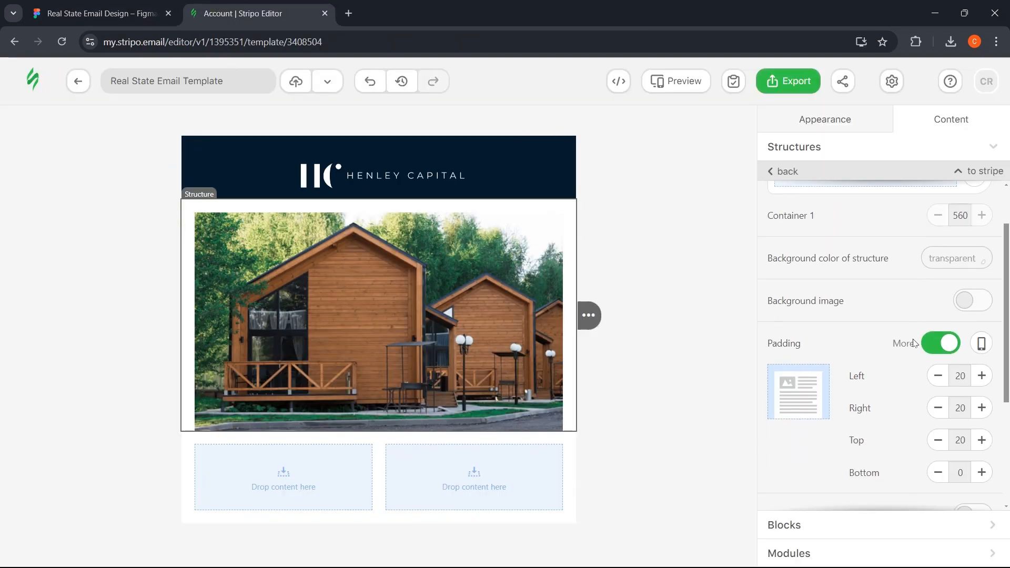
pyautogui.scroll(-1, 926, 334)
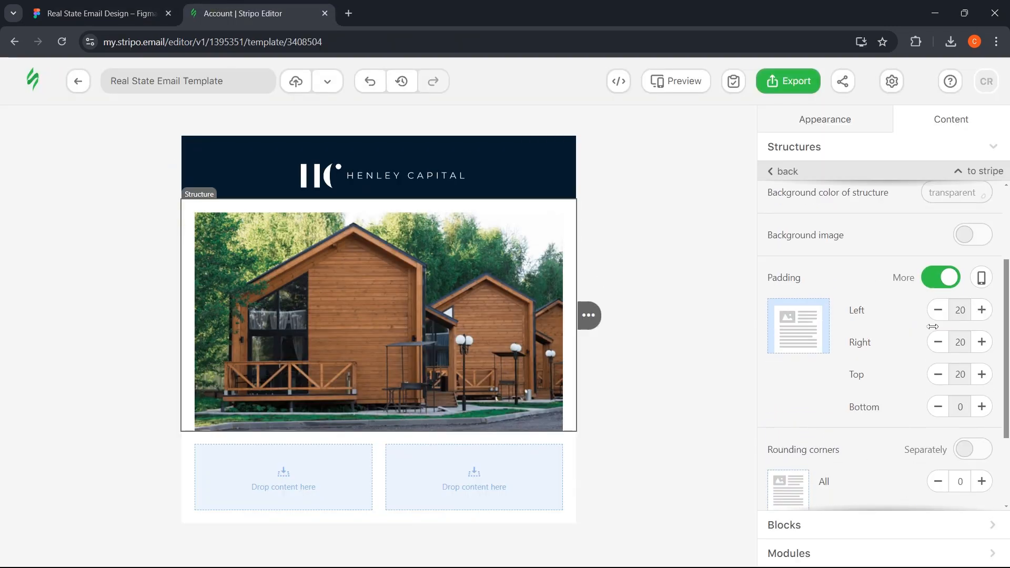
pyautogui.click(948, 282)
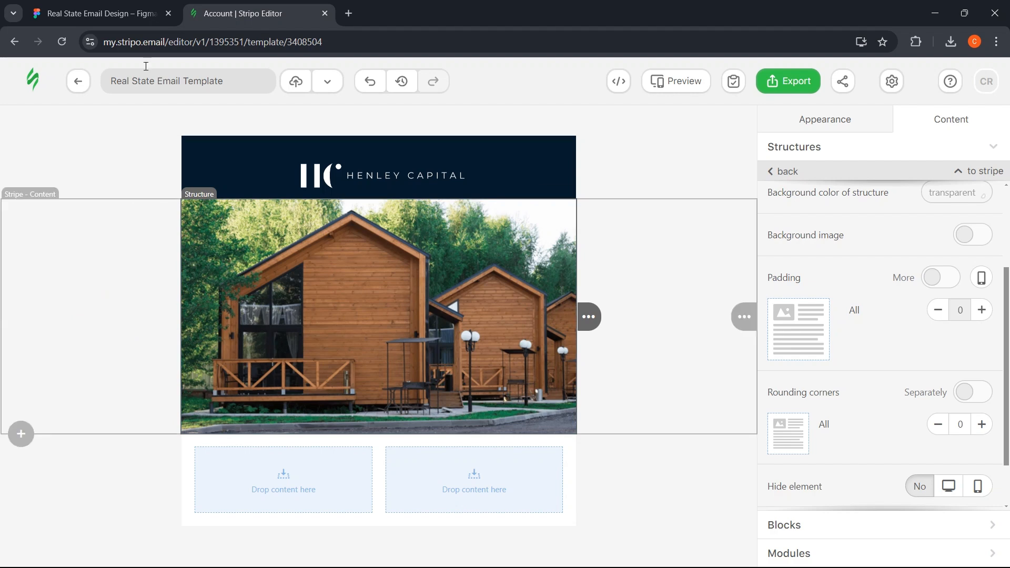
pyautogui.click(100, 13)
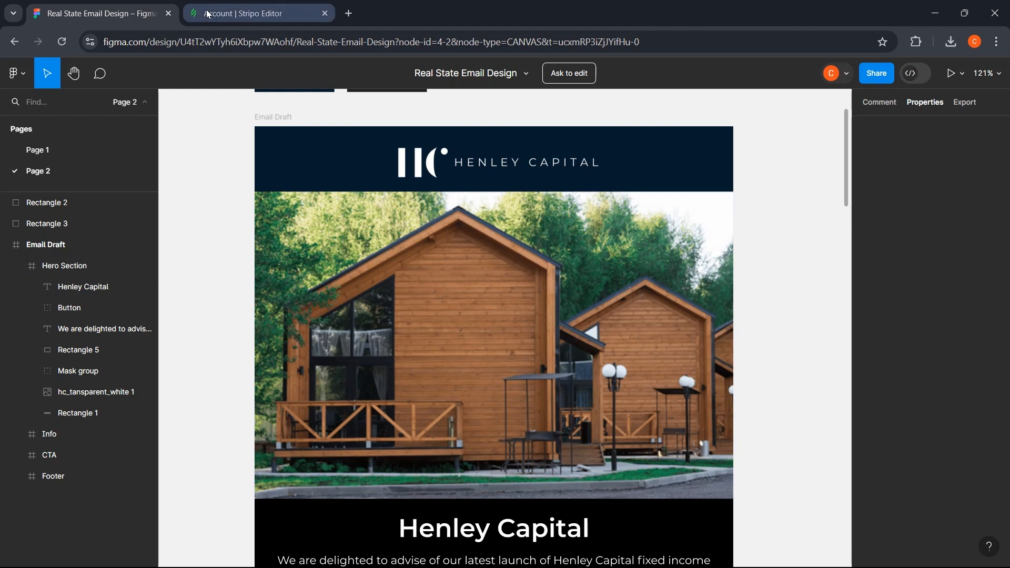
pyautogui.hotkey('ctrl', 'Tab')
# - Give the logo block a bottom padding of 10
pyautogui.click(454, 184)
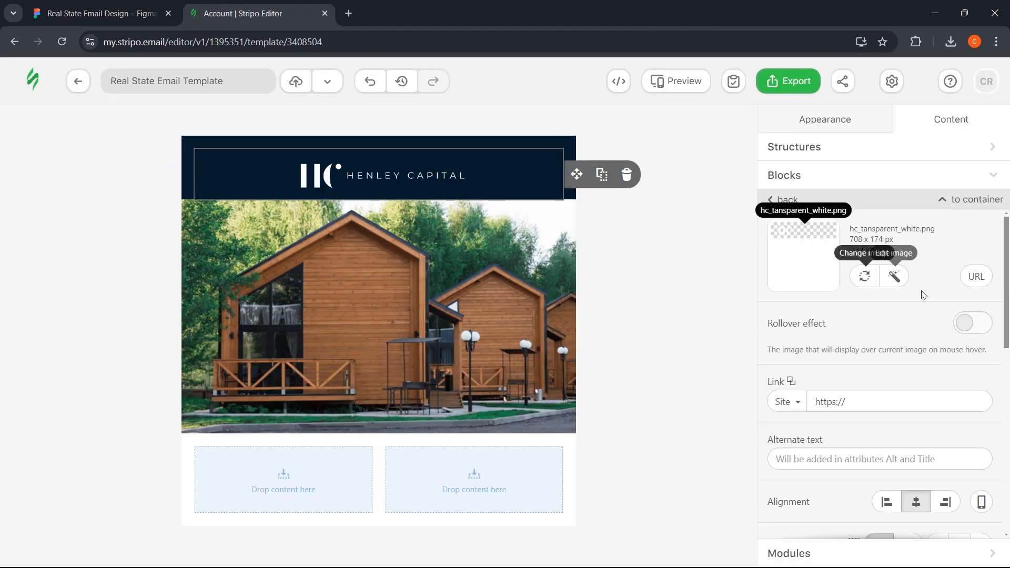
pyautogui.scroll(-5, 884, 315)
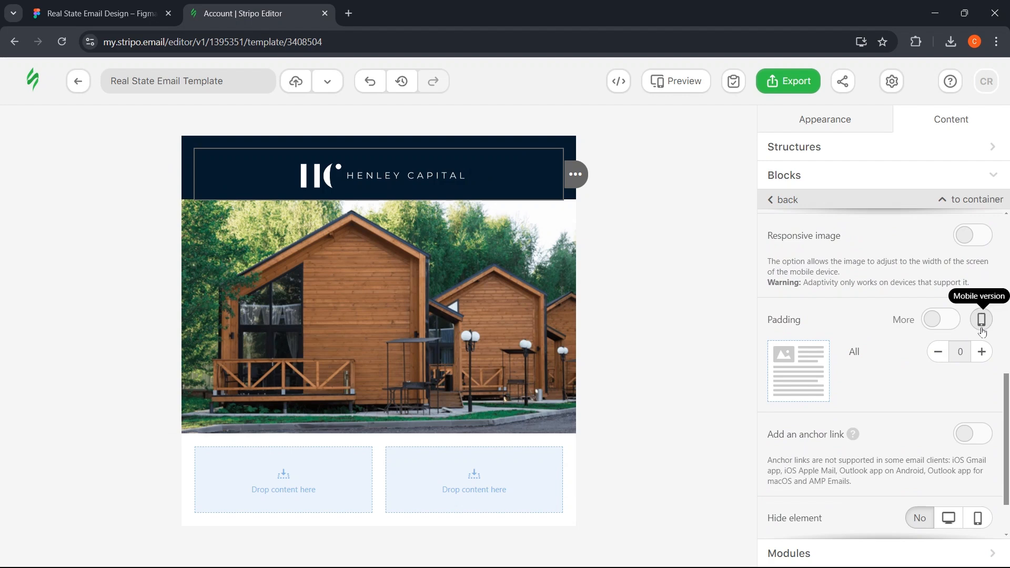
pyautogui.click(947, 325)
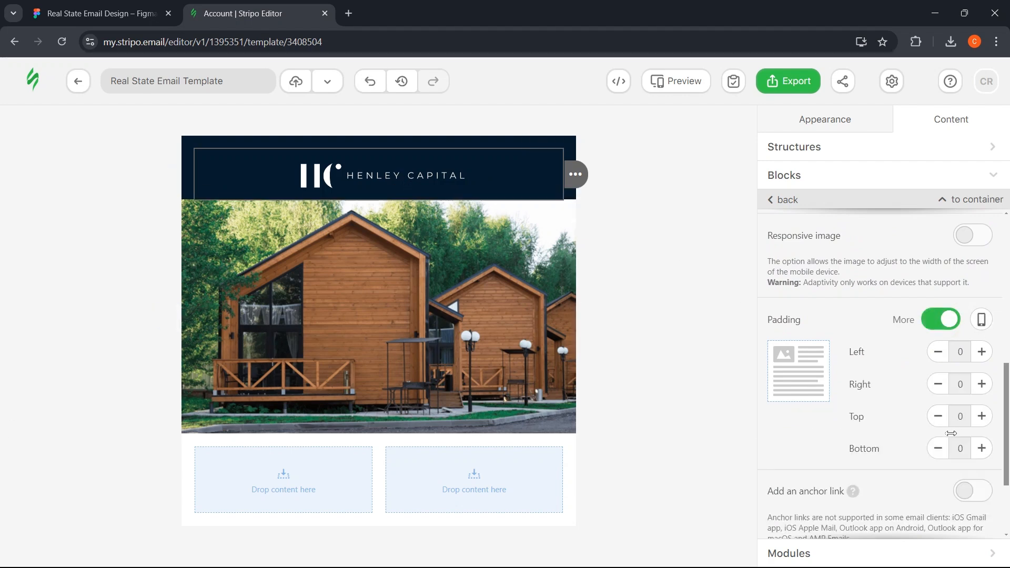
pyautogui.click(982, 449)
pyautogui.click(982, 448)
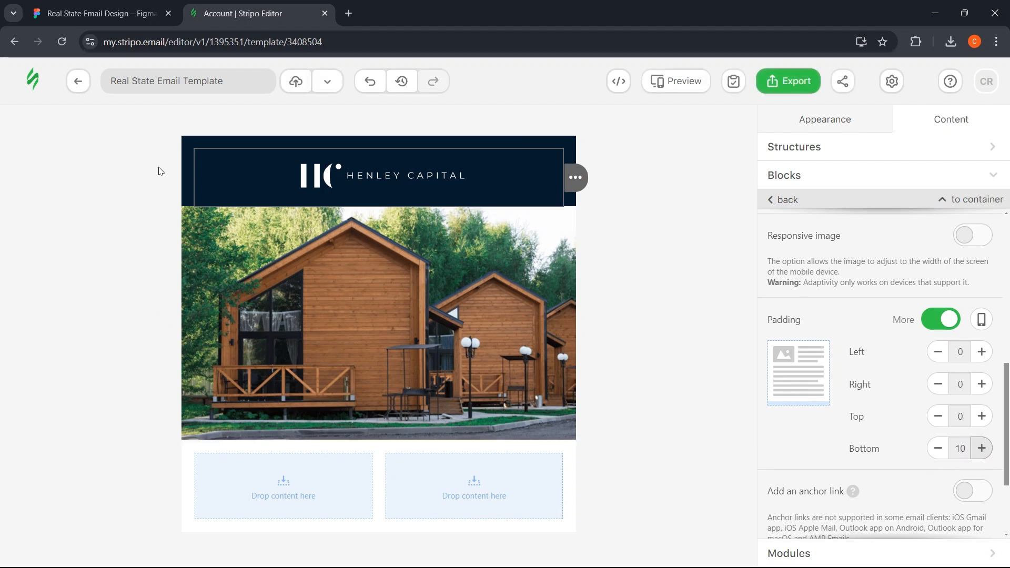
# - Reduce the header structure's top padding to 10
pyautogui.click(191, 140)
pyautogui.scroll(-3, 907, 345)
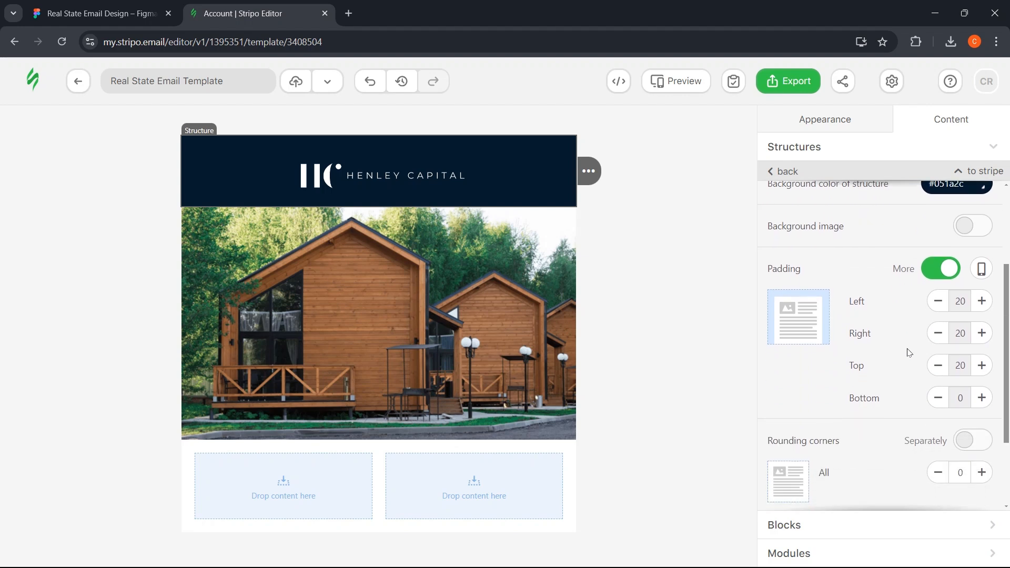
pyautogui.scroll(-1, 909, 352)
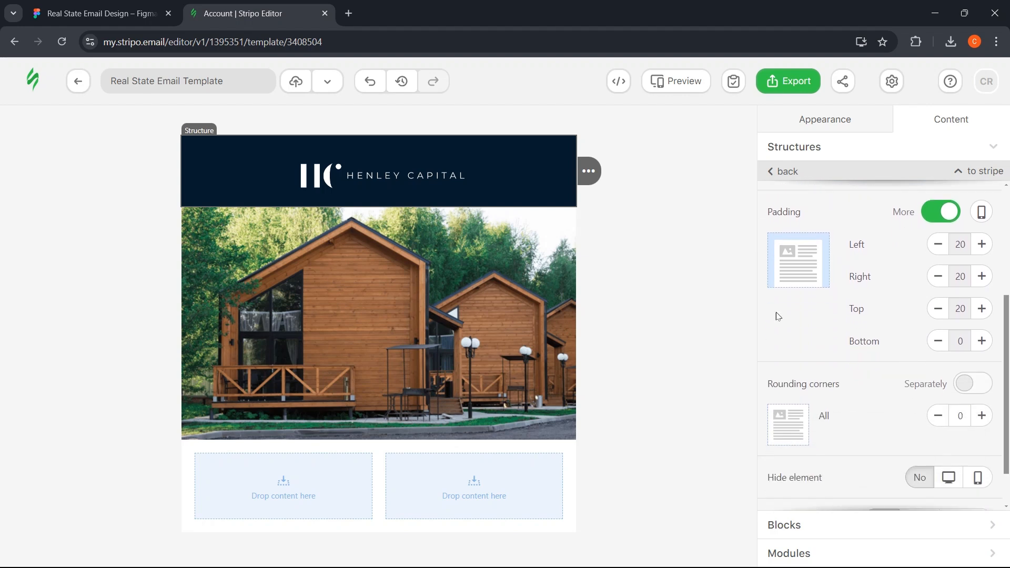
pyautogui.click(934, 309)
pyautogui.click(934, 309)
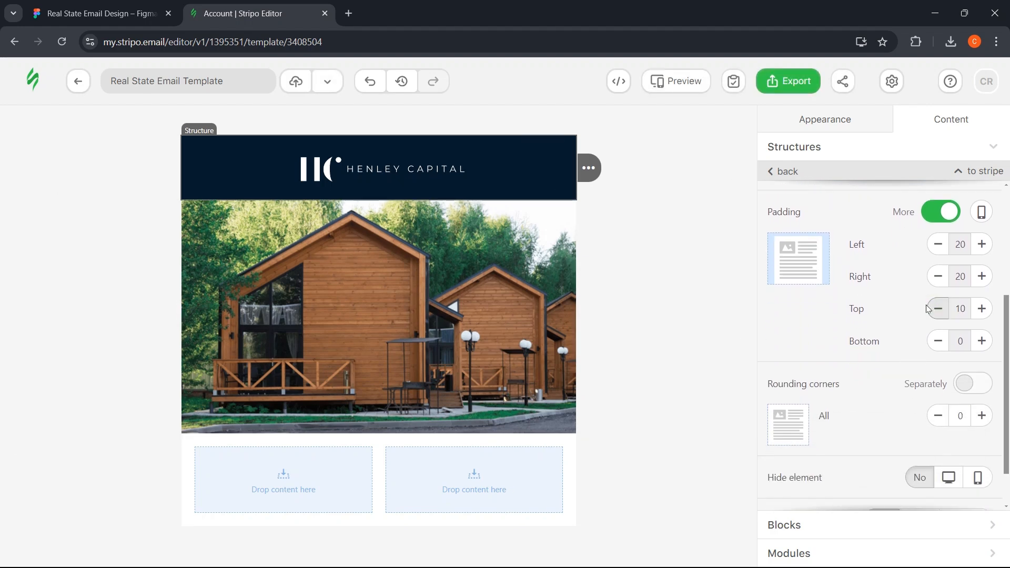
pyautogui.click(552, 326)
# - Check the Hero Section frame's dimensions in the Figma design
pyautogui.click(88, 16)
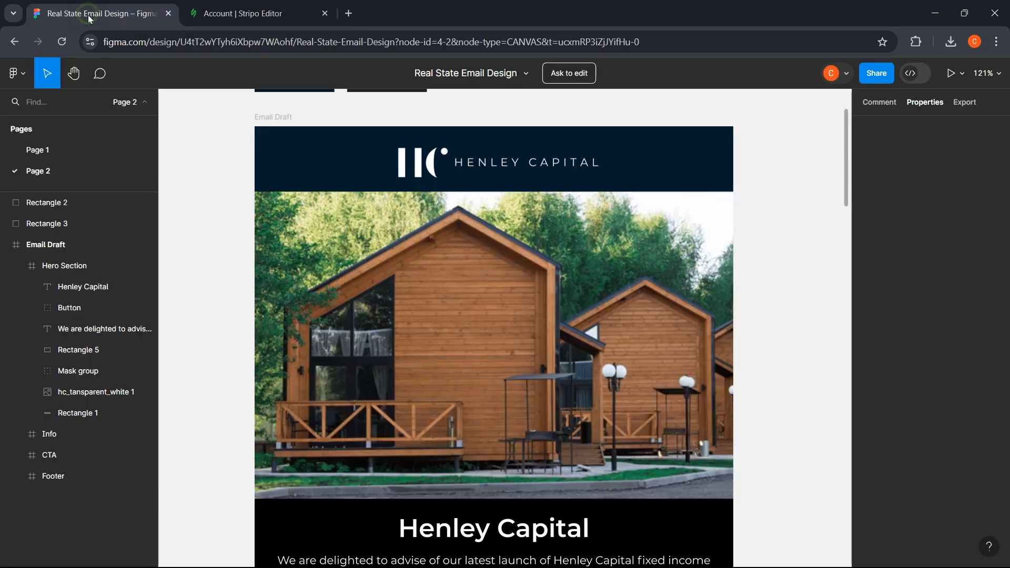
pyautogui.scroll(-6, 214, 288)
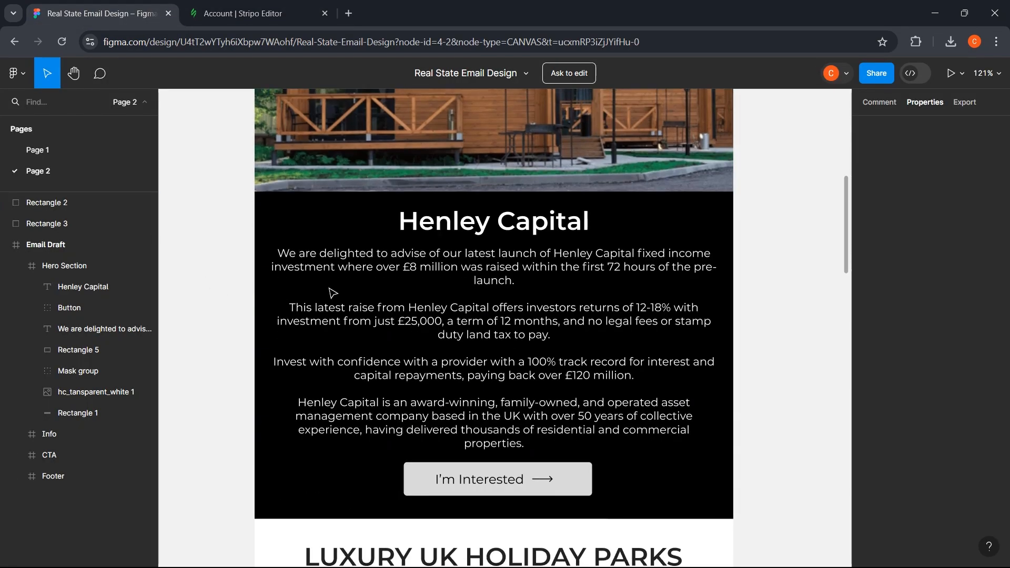
pyautogui.click(557, 222)
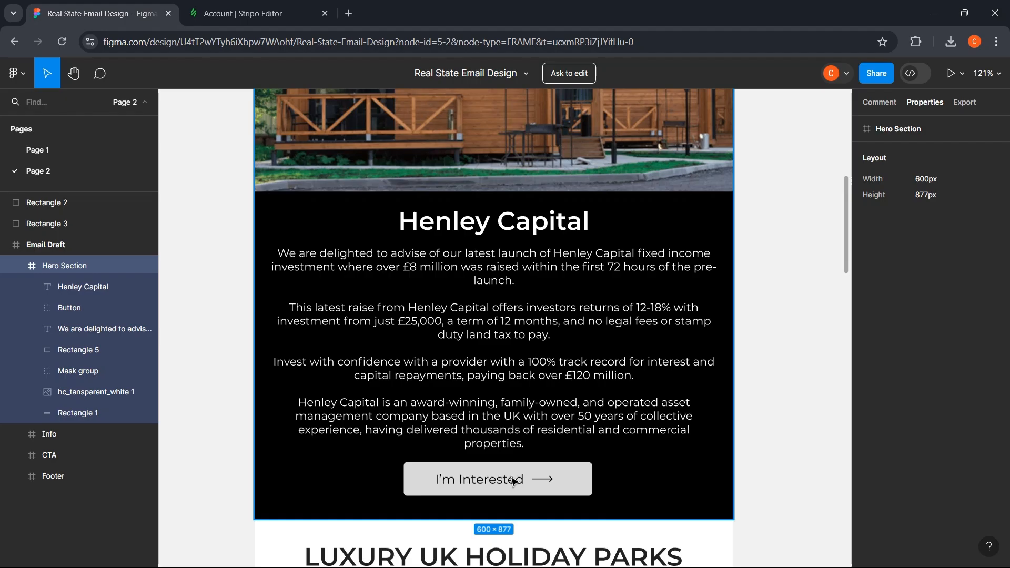
pyautogui.hotkey('ctrl', 'Tab')
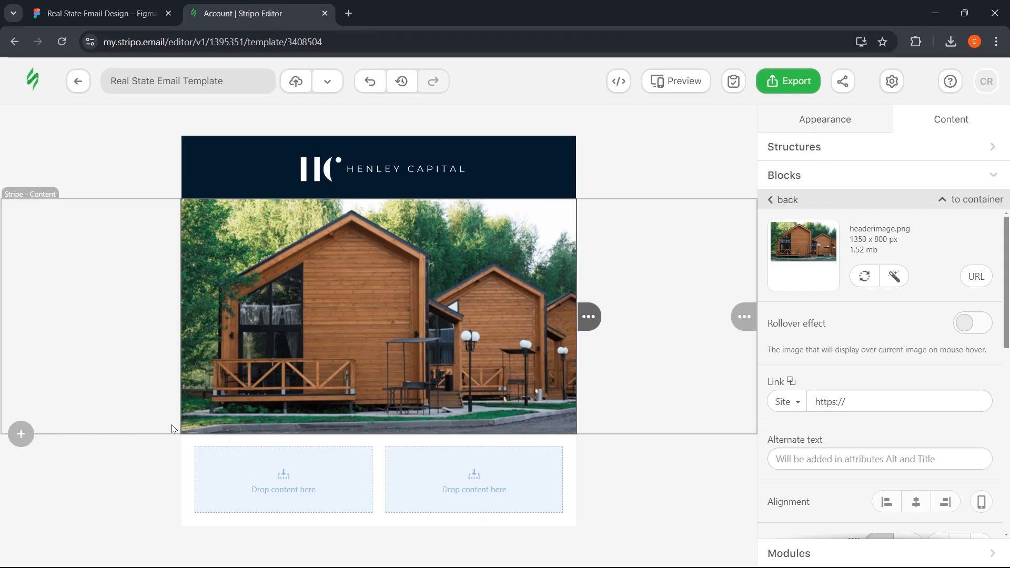
# - Drag a 1-column structure below the hero photo and review its settings
pyautogui.click(784, 148)
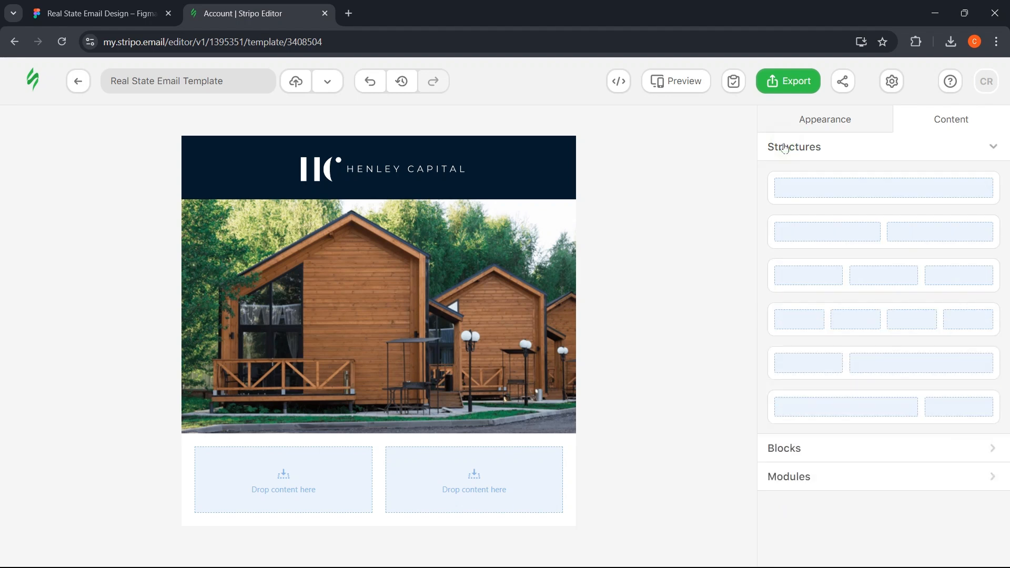
pyautogui.moveTo(882, 189)
pyautogui.mouseDown()
pyautogui.moveTo(762, 190)
pyautogui.moveTo(401, 409)
pyautogui.mouseUp()
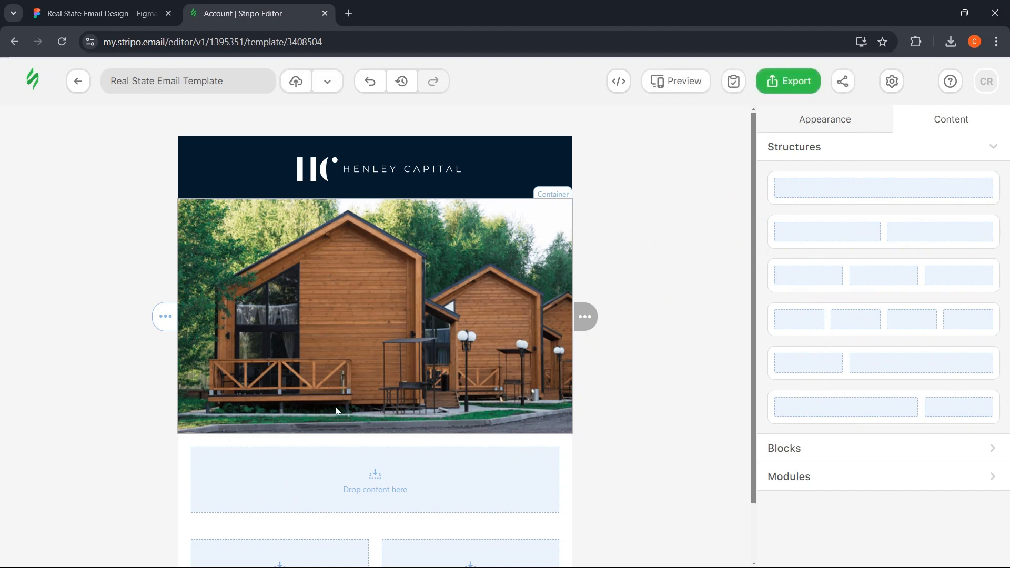
pyautogui.scroll(-1, 253, 402)
pyautogui.click(139, 383)
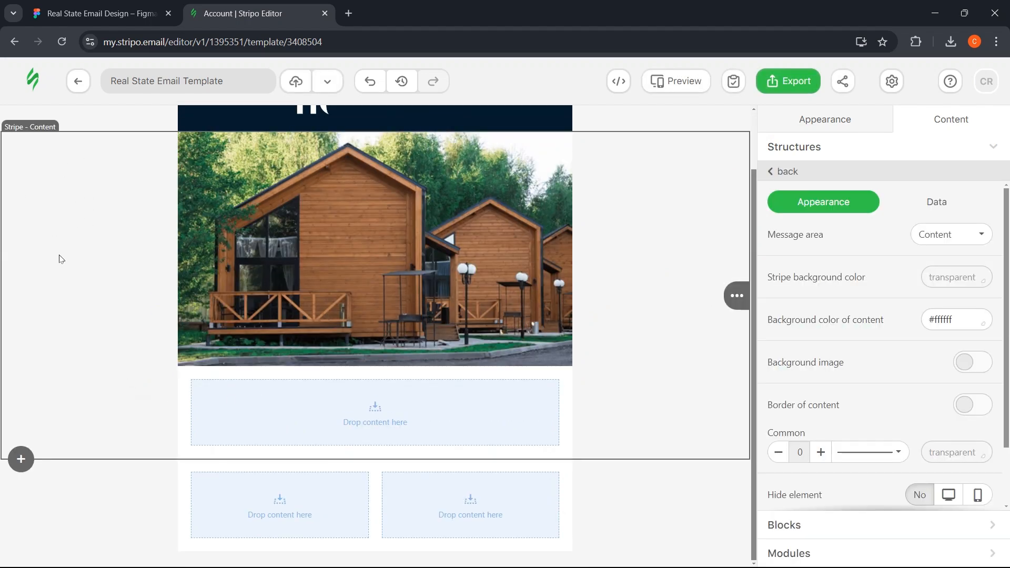
pyautogui.click(202, 372)
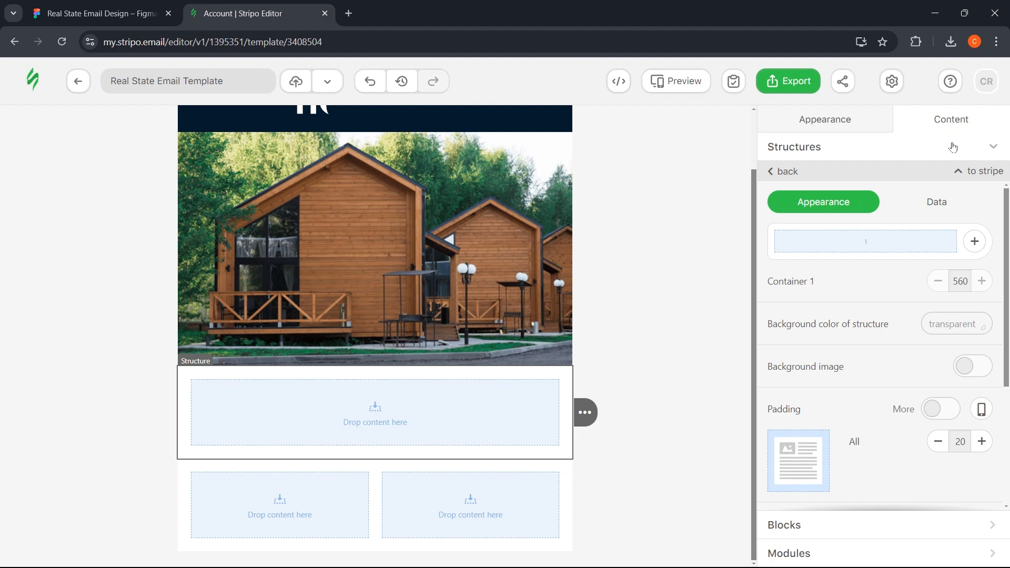
pyautogui.click(783, 171)
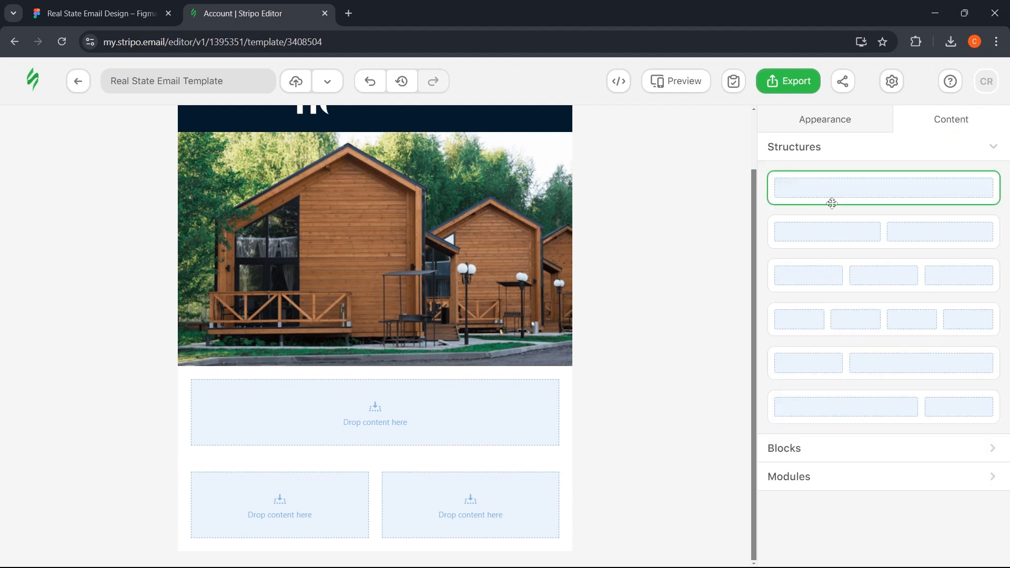
pyautogui.click(800, 454)
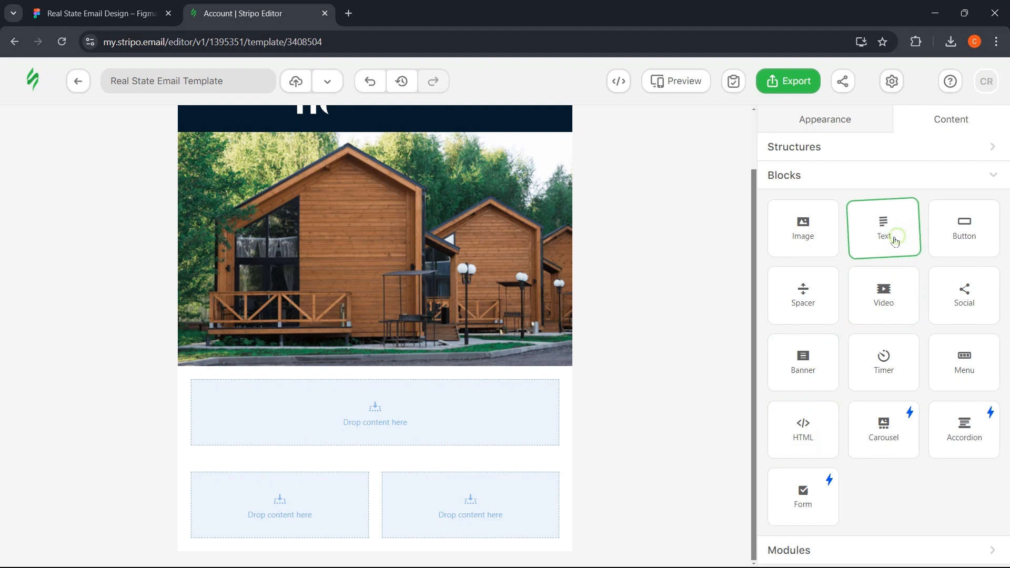
# - Drop a Text block under the hero photo and replace its placeholder with 'Henley Capital' copied from Figma
pyautogui.moveTo(893, 239); pyautogui.dragTo(373, 415)
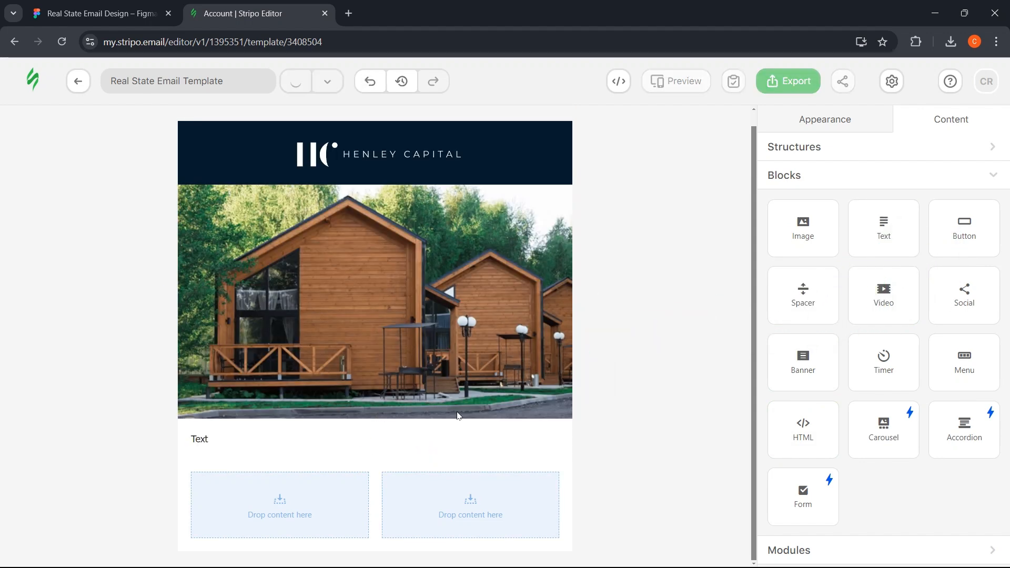
pyautogui.click(243, 441)
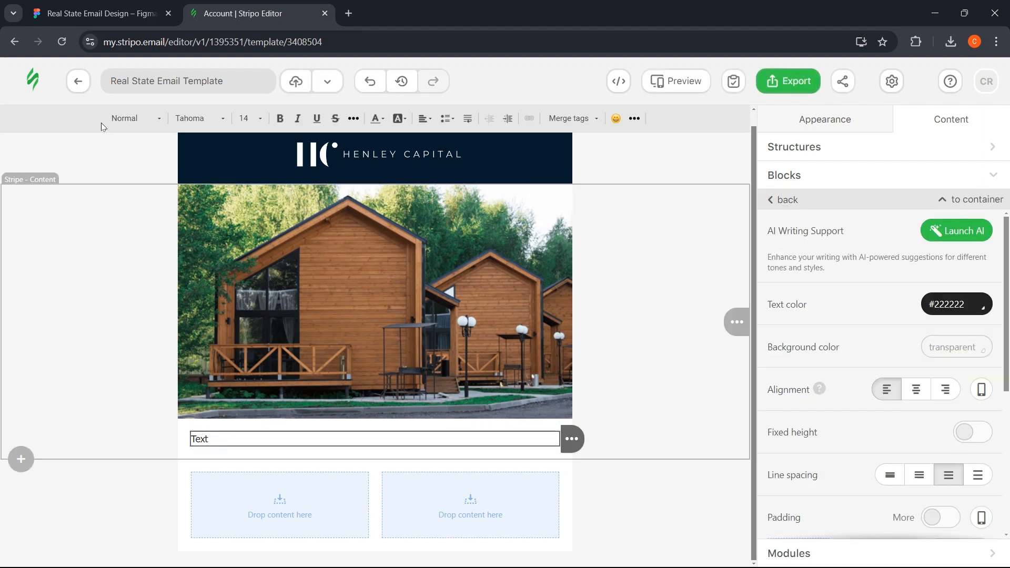
pyautogui.click(100, 13)
pyautogui.click(541, 216)
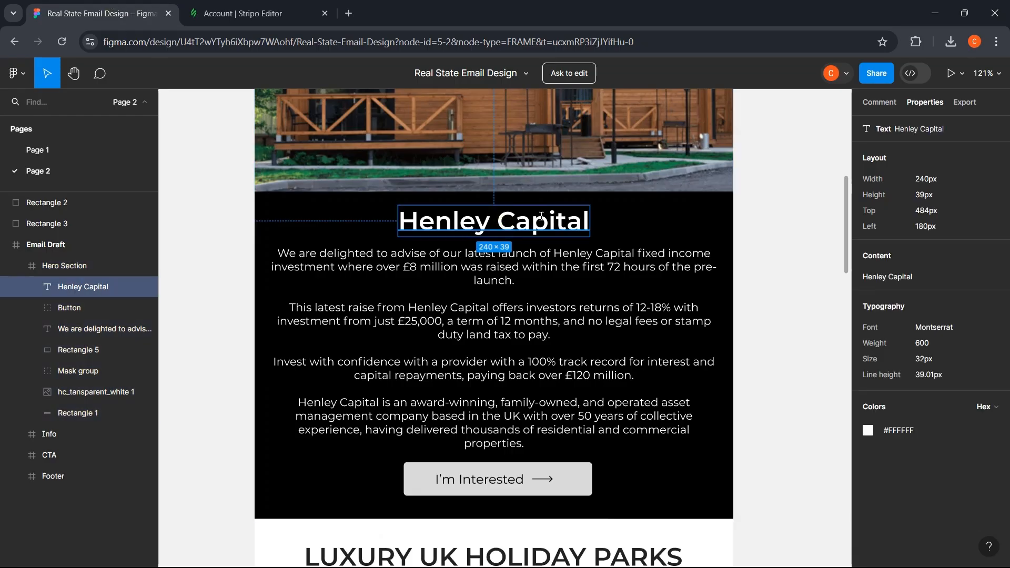
pyautogui.click(903, 279)
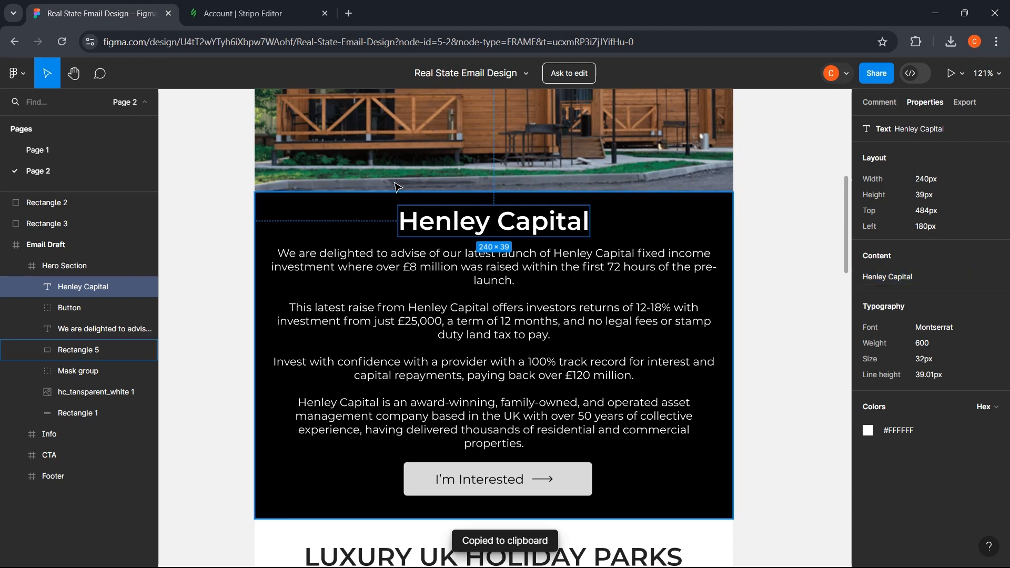
pyautogui.click(195, 5)
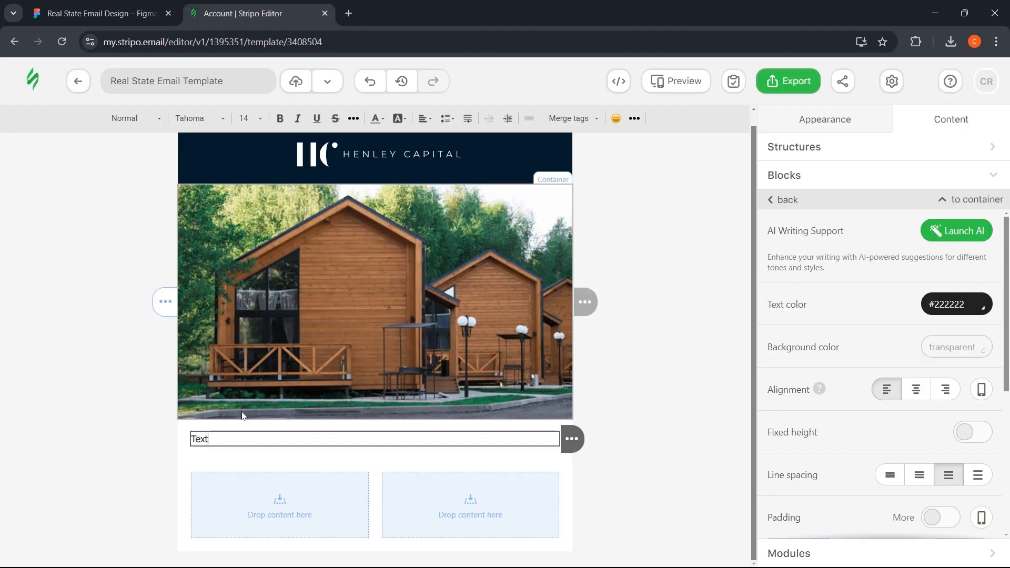
pyautogui.hotkey('ctrl', 'a')
pyautogui.hotkey('ctrl', 'v')
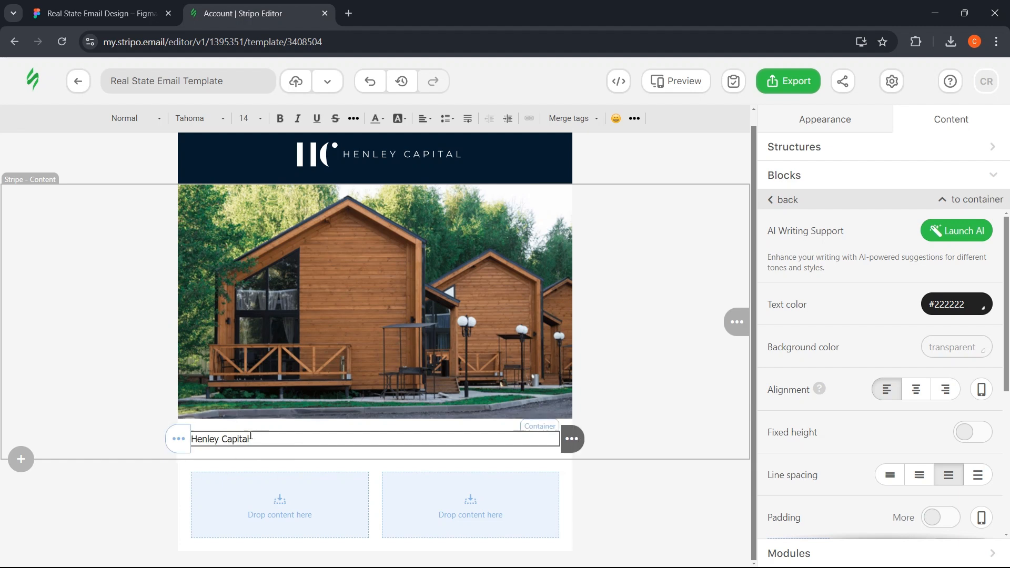
pyautogui.moveTo(251, 438); pyautogui.dragTo(191, 438)
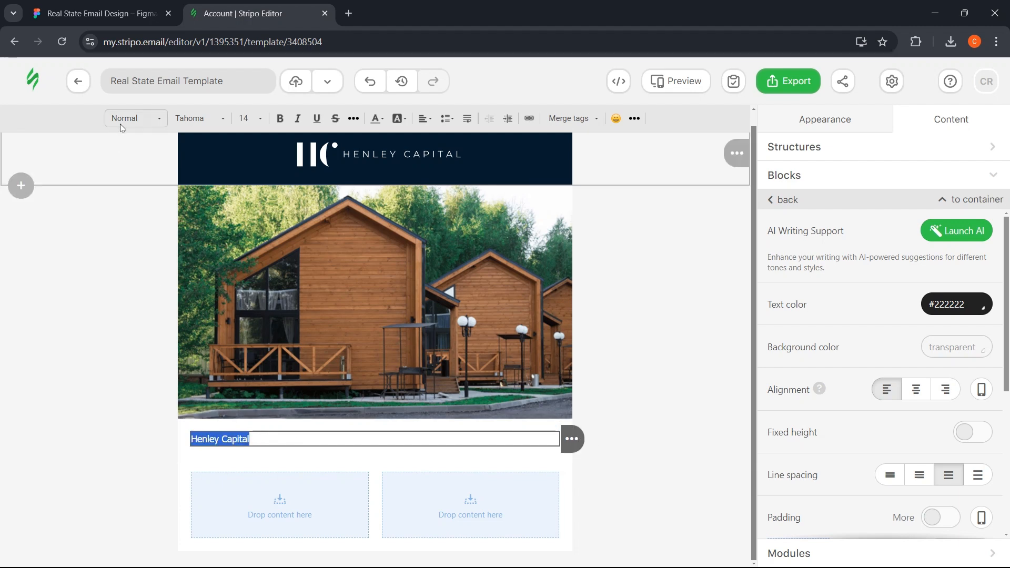
# - Make 'Henley Capital' a centred Heading 1, bold at size 34 in navy #051a2c
pyautogui.click(151, 121)
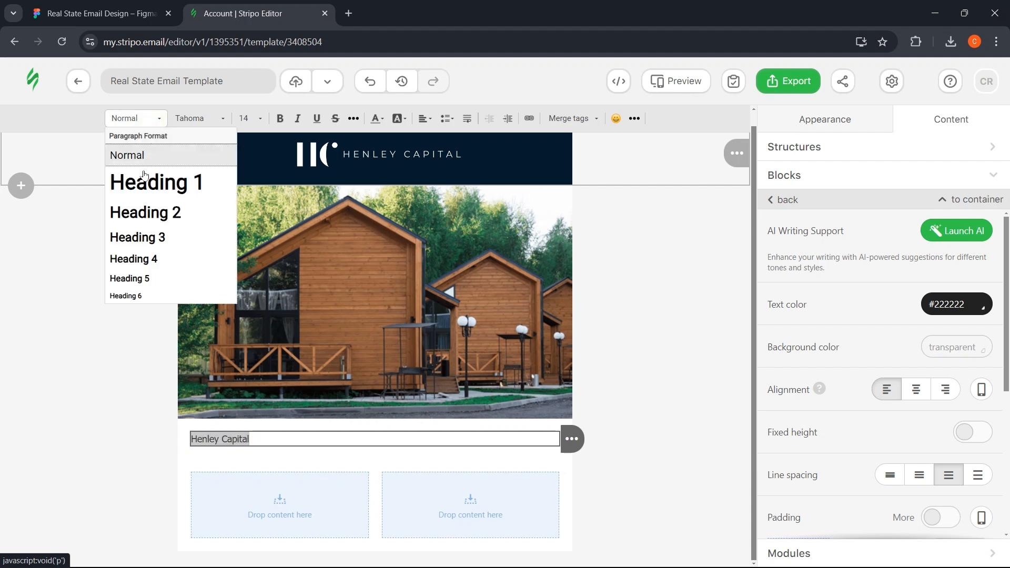
pyautogui.click(141, 181)
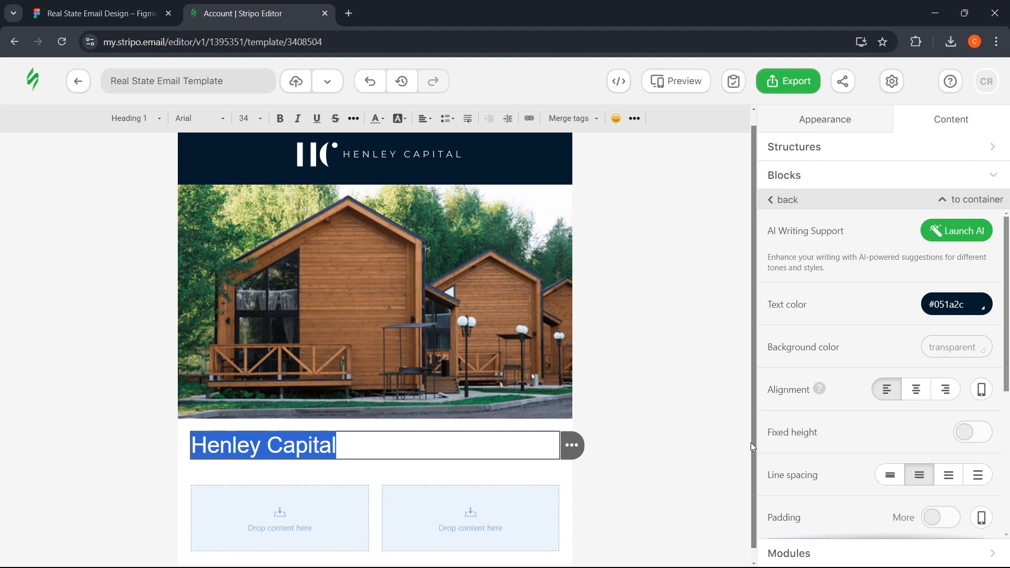
pyautogui.scroll(-2, 907, 428)
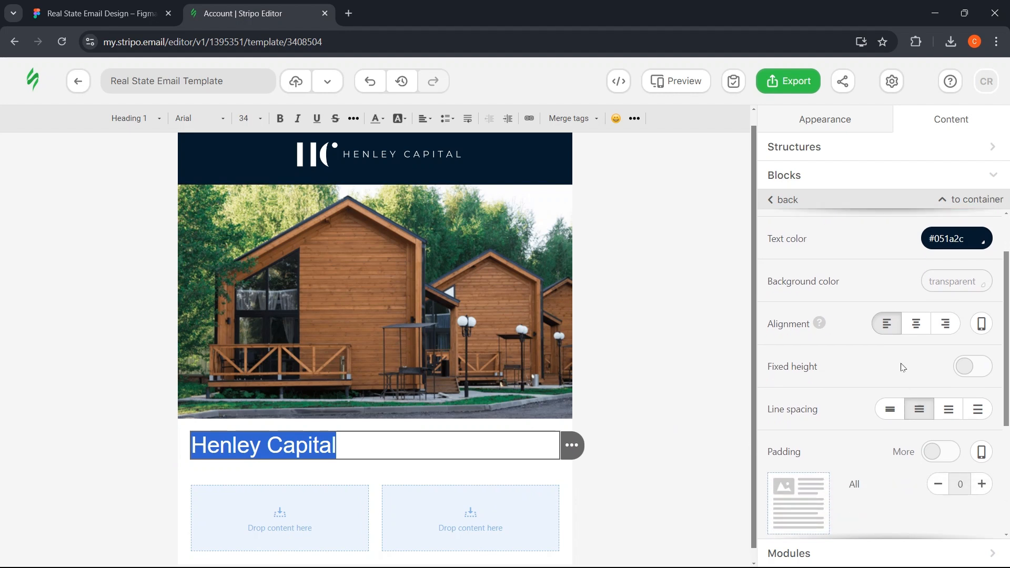
pyautogui.click(916, 334)
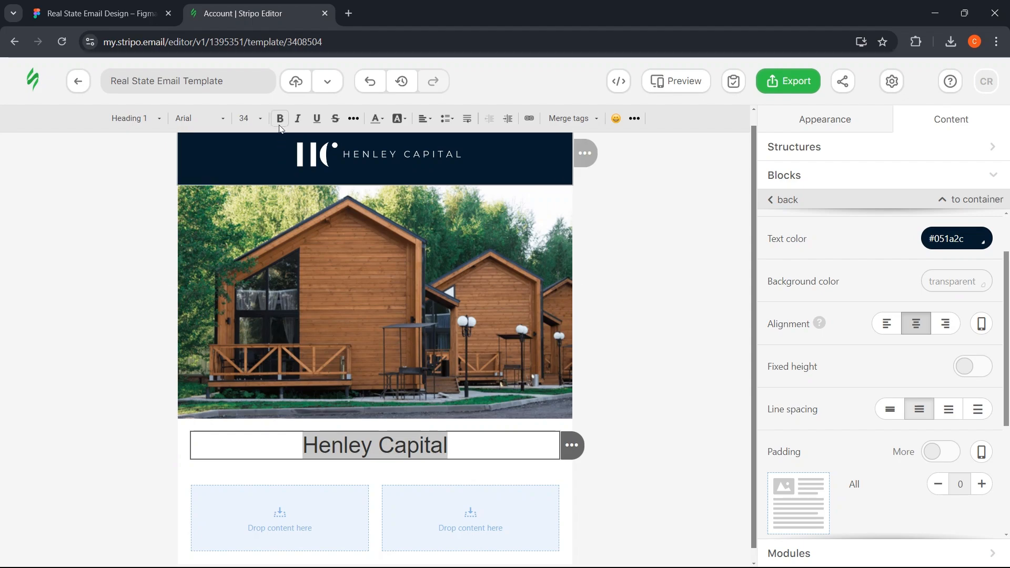
pyautogui.click(142, 14)
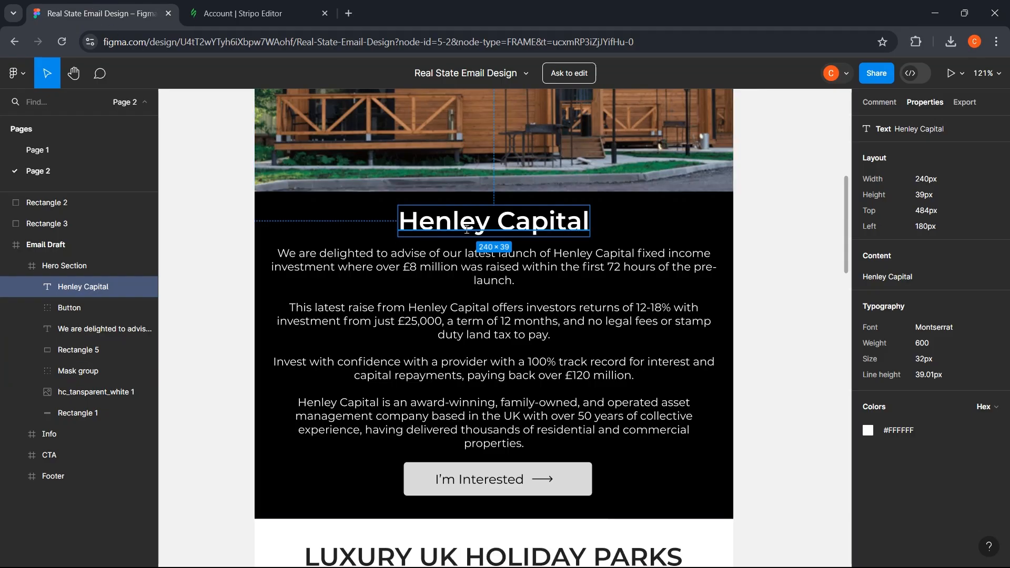
pyautogui.click(248, 14)
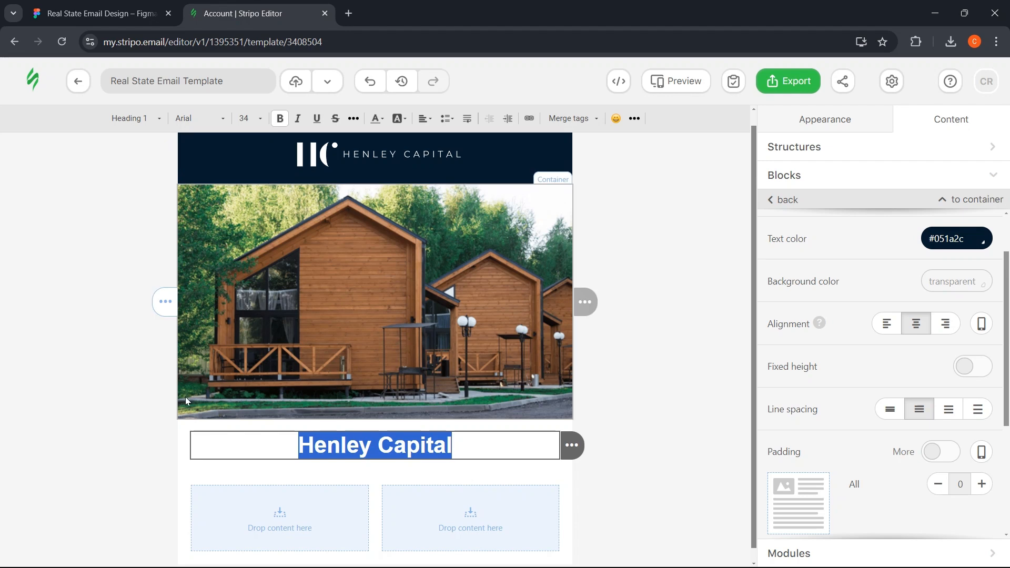
pyautogui.click(182, 432)
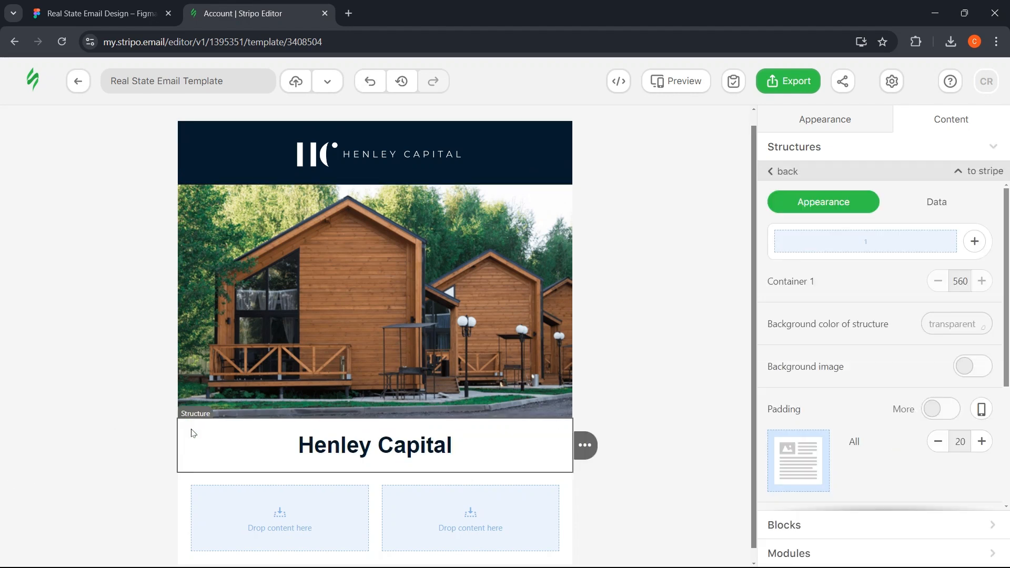
# - Paste Figma's #000000 into the structure's background colour to make the row black
pyautogui.click(154, 5)
pyautogui.click(297, 231)
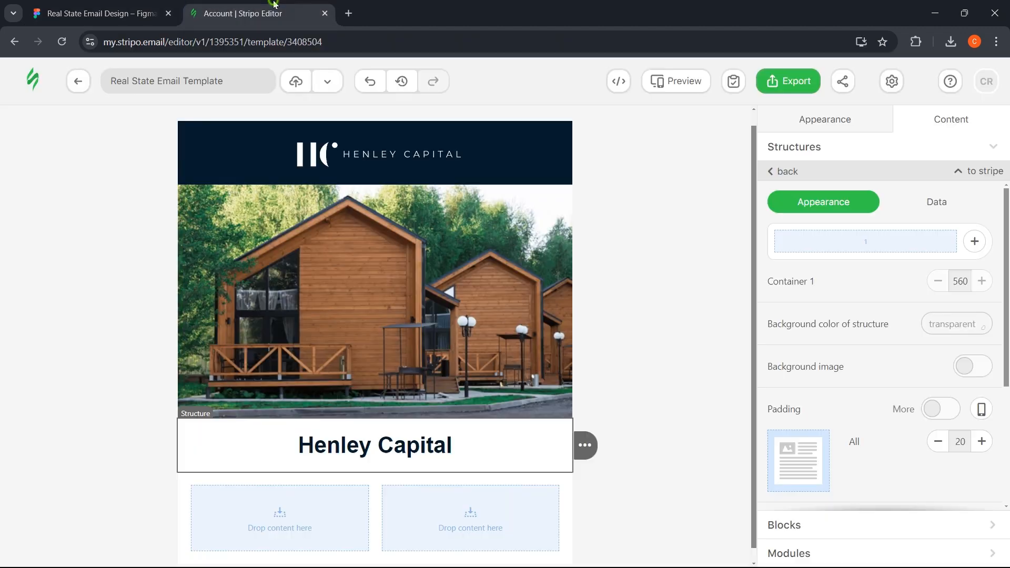
pyautogui.click(258, 13)
pyautogui.click(936, 323)
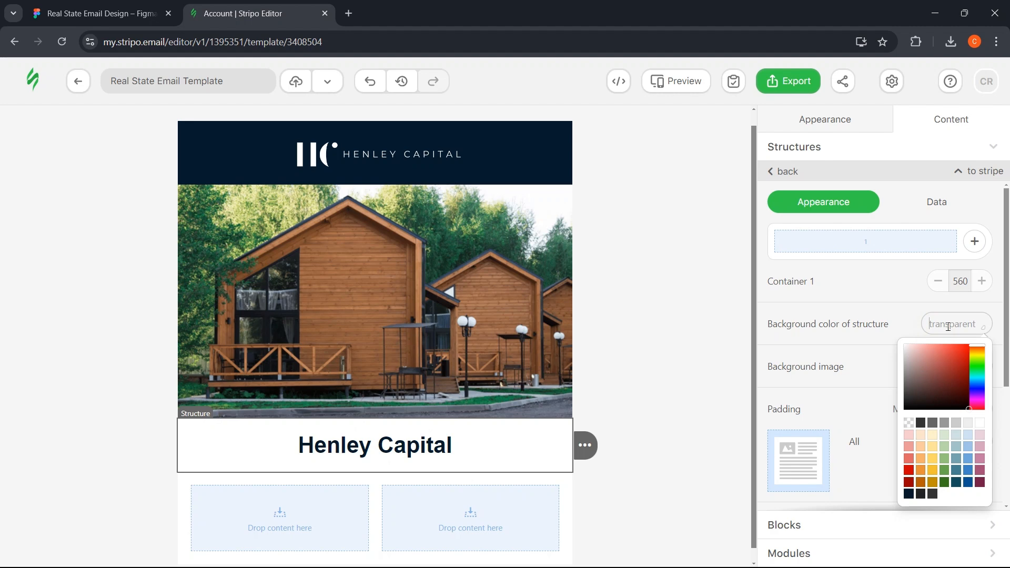
pyautogui.hotkey('ctrl', 'v')
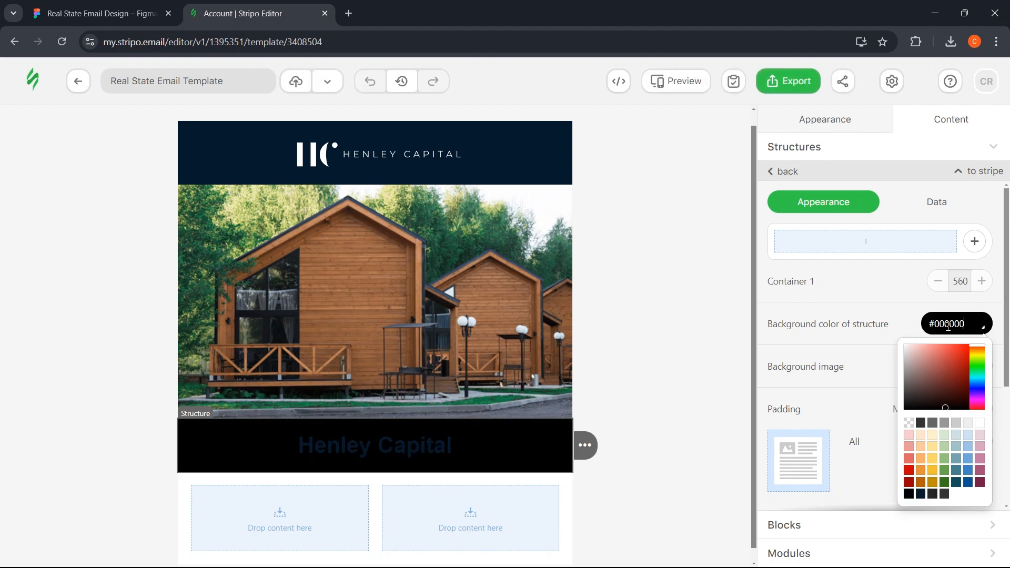
# - Change the Henley Capital heading's text colour to #ffffff
pyautogui.click(462, 446)
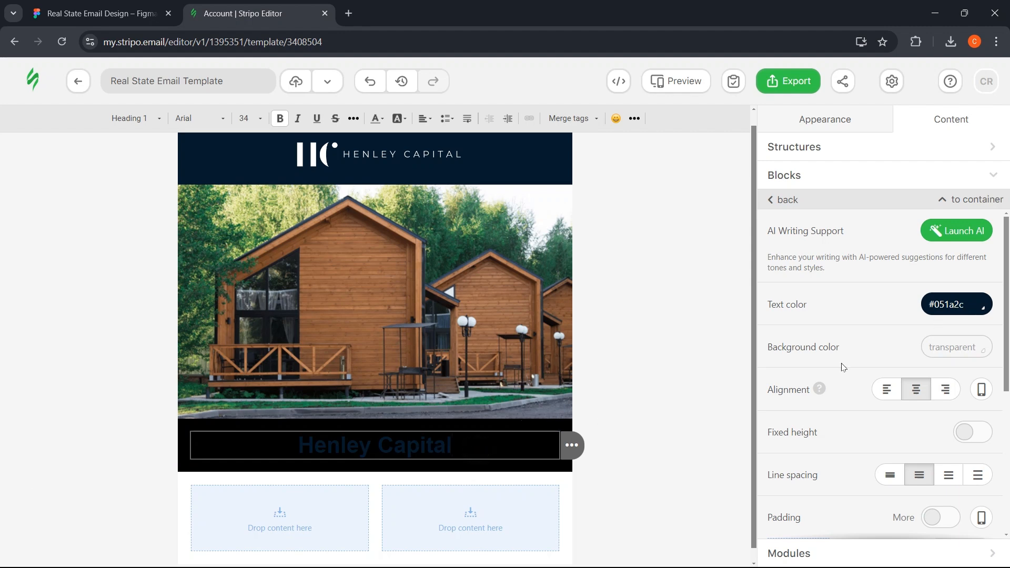
pyautogui.click(971, 304)
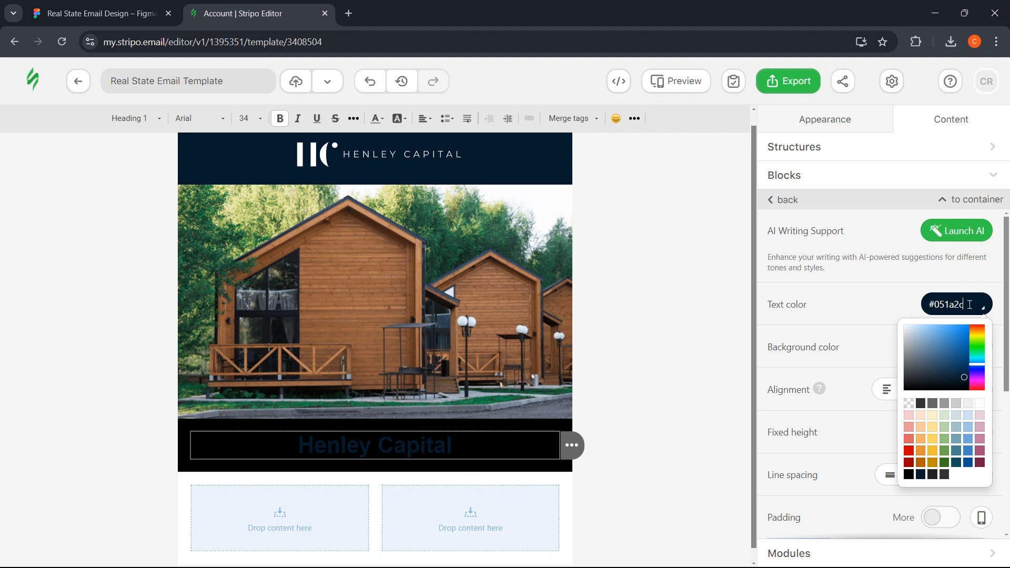
pyautogui.moveTo(970, 305); pyautogui.dragTo(944, 301)
pyautogui.write('ffffffff')
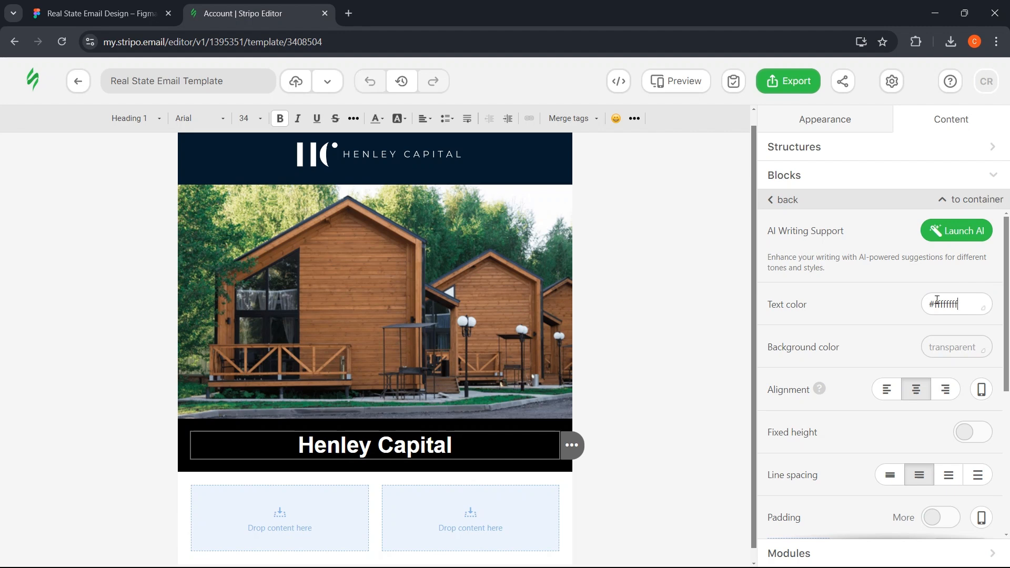
pyautogui.click(654, 410)
pyautogui.click(654, 410)
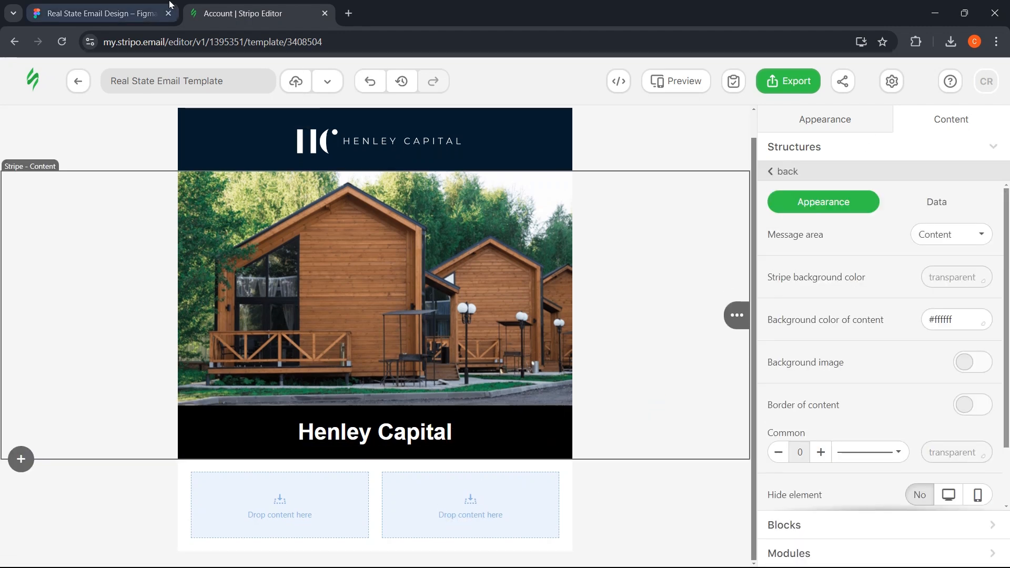
# - Copy the body copy from Figma and paste it into a new Text block under the heading
pyautogui.click(97, 14)
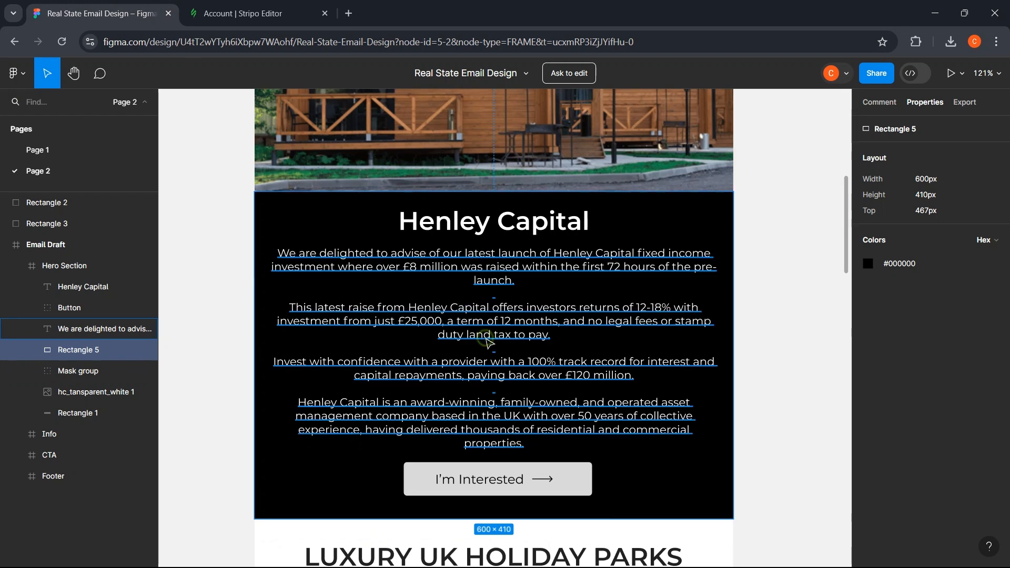
pyautogui.click(460, 340)
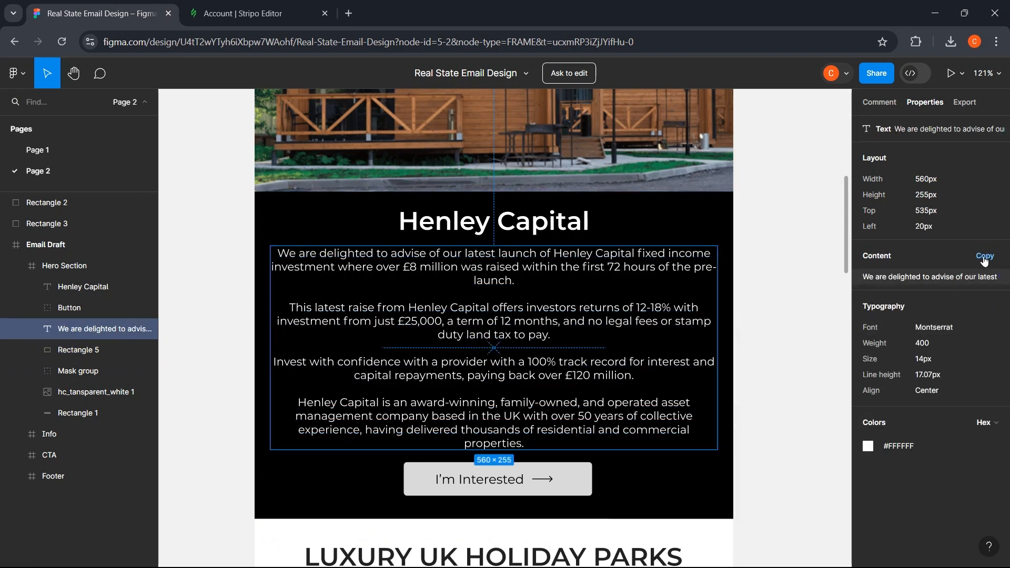
pyautogui.click(959, 278)
pyautogui.hotkey('ctrl', 'Tab')
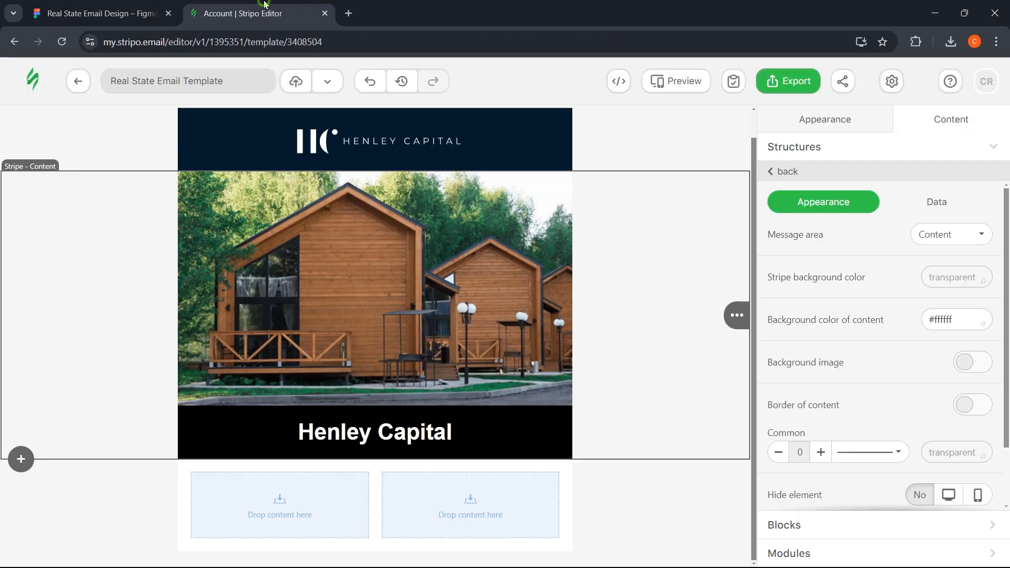
pyautogui.click(775, 171)
pyautogui.click(803, 449)
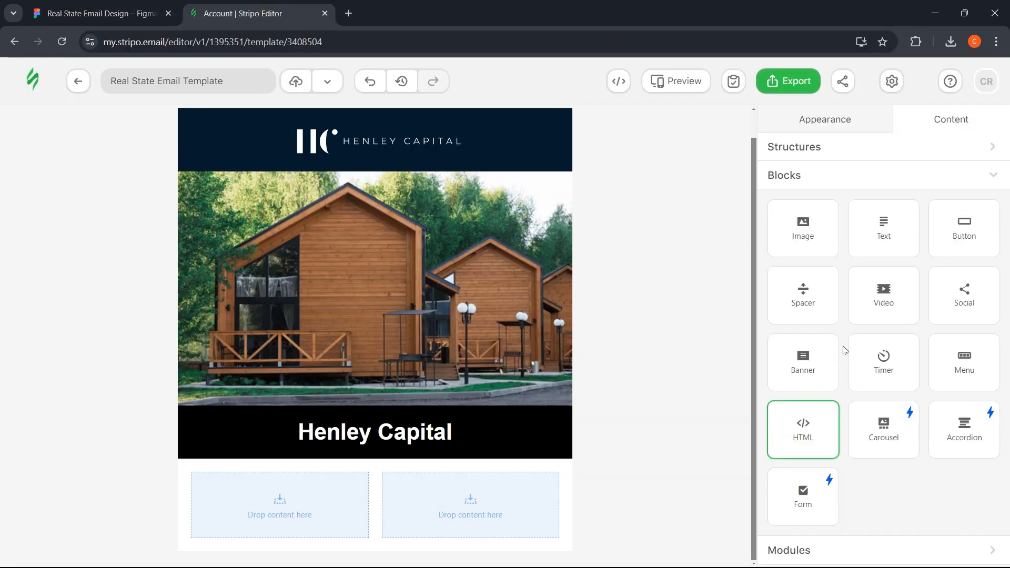
pyautogui.moveTo(884, 235)
pyautogui.mouseDown()
pyautogui.moveTo(783, 293)
pyautogui.moveTo(426, 412)
pyautogui.moveTo(399, 442)
pyautogui.mouseUp()
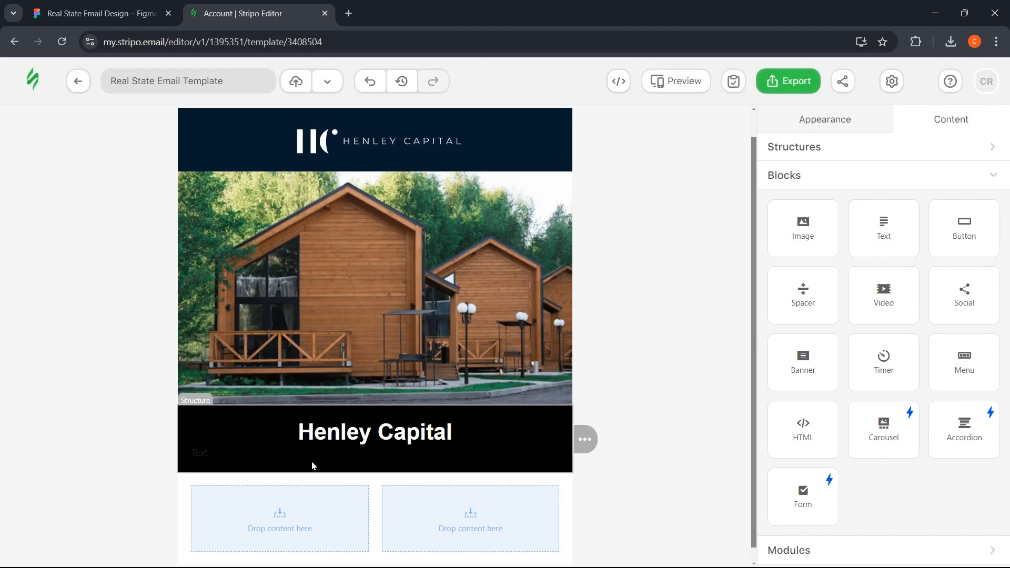
pyautogui.click(269, 451)
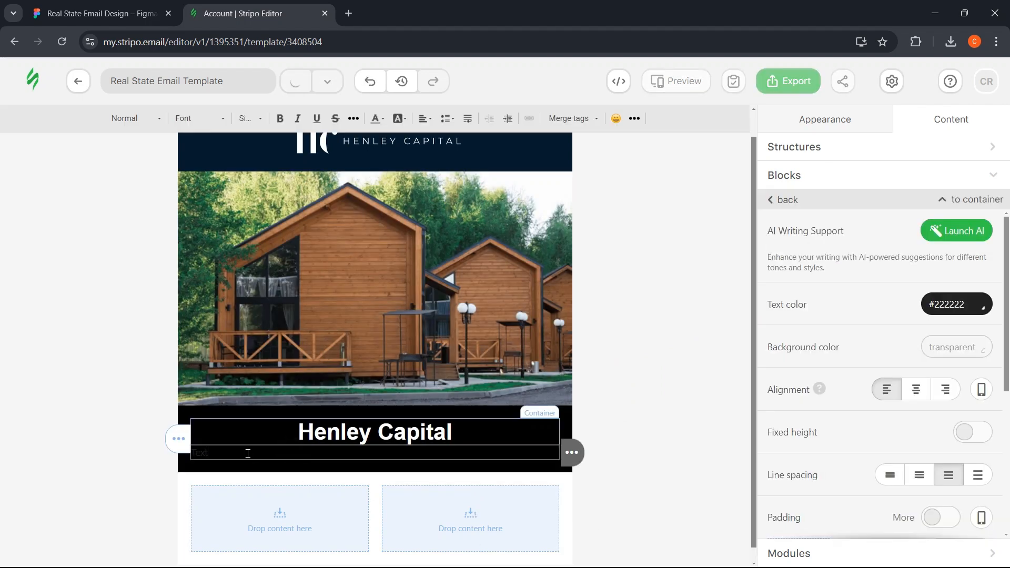
pyautogui.doubleClick(202, 453)
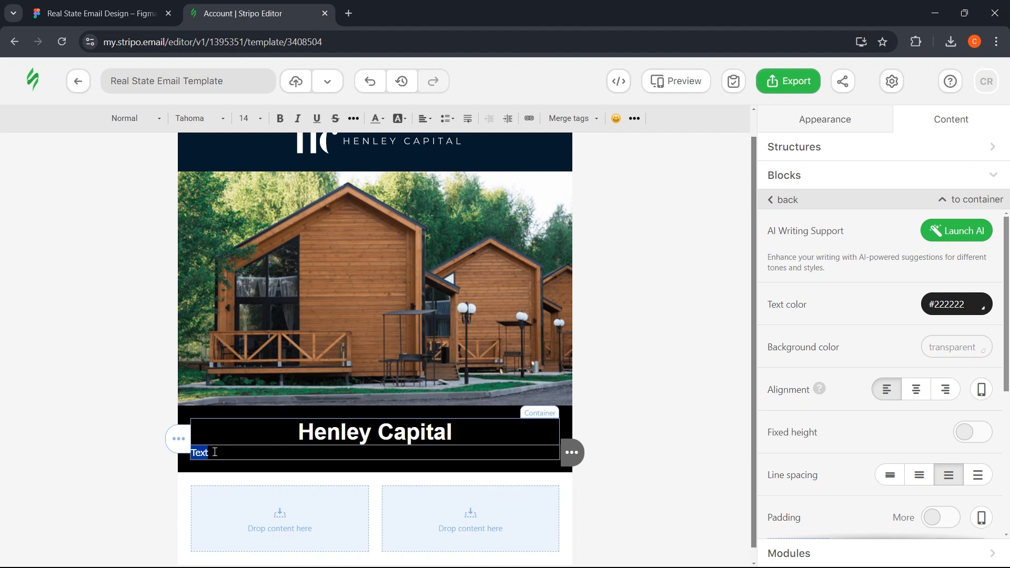
pyautogui.hotkey('ctrl', 'v')
# - Make the four body paragraphs white and centre-aligned
pyautogui.scroll(-3, 578, 414)
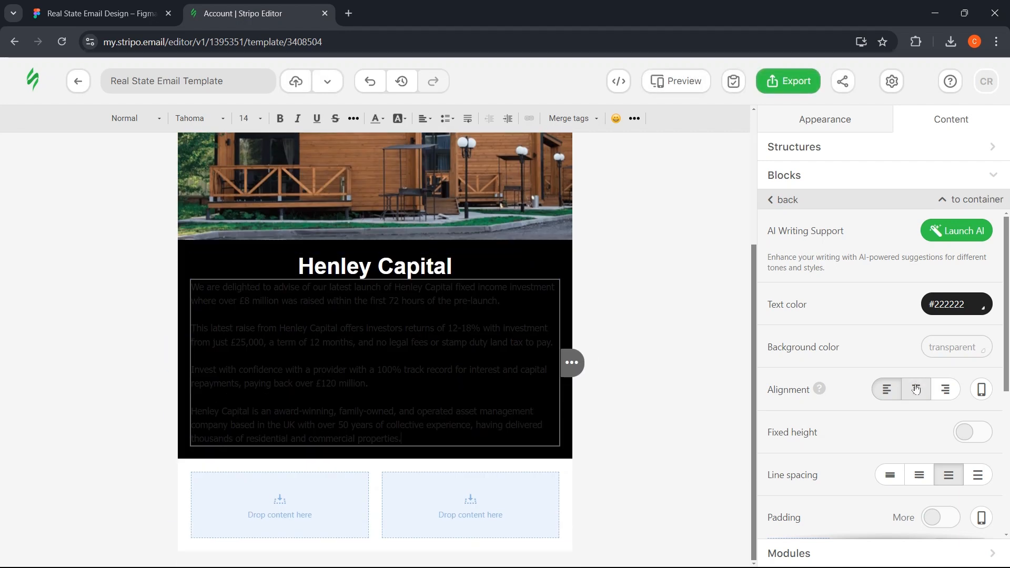
pyautogui.click(970, 305)
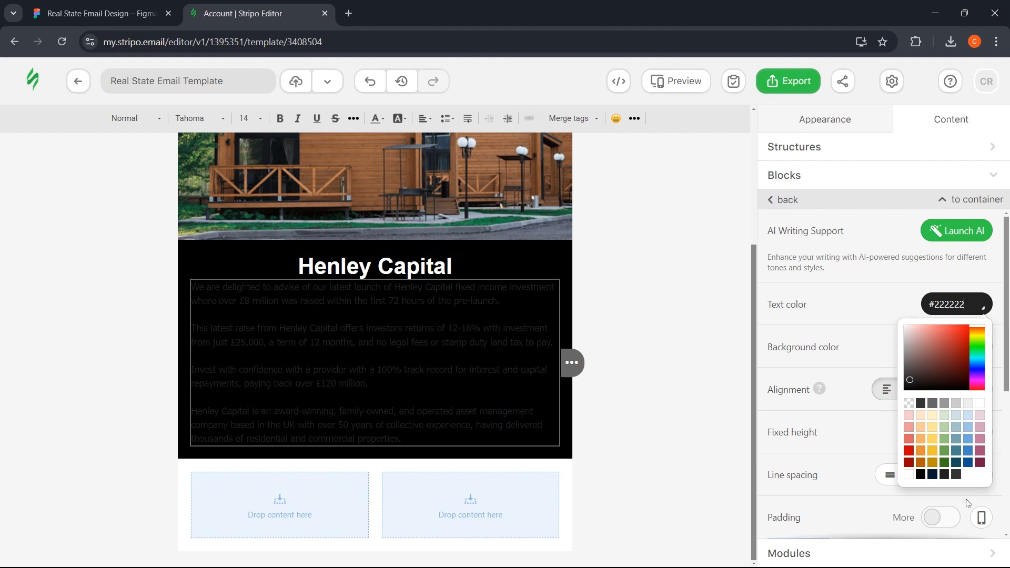
pyautogui.click(979, 403)
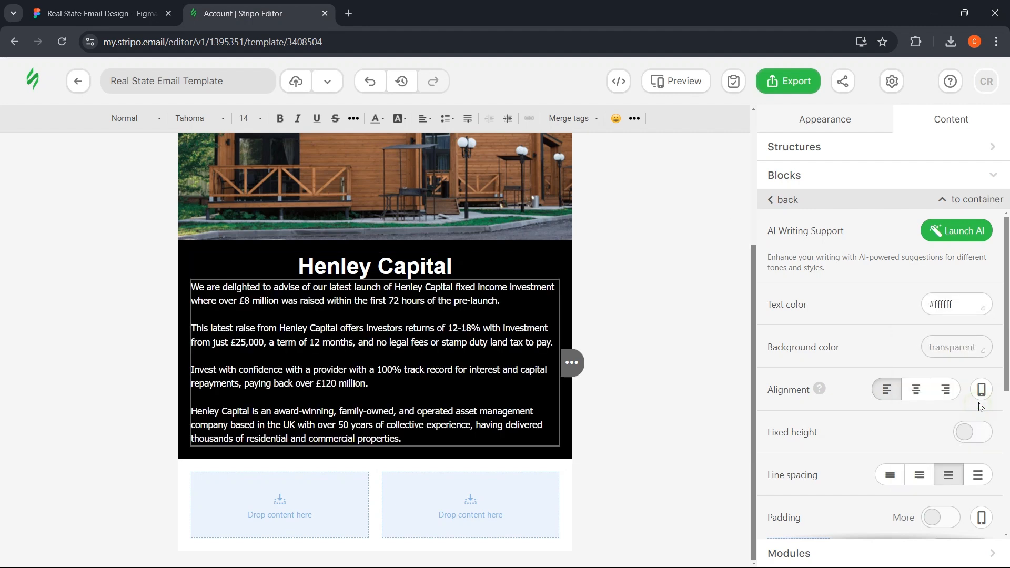
pyautogui.click(922, 399)
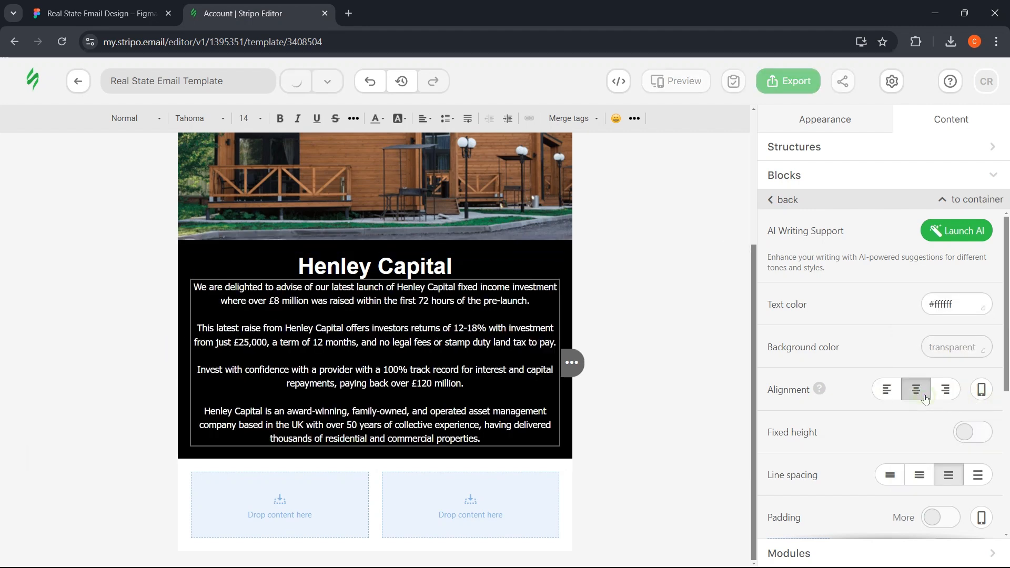
pyautogui.scroll(-3, 894, 402)
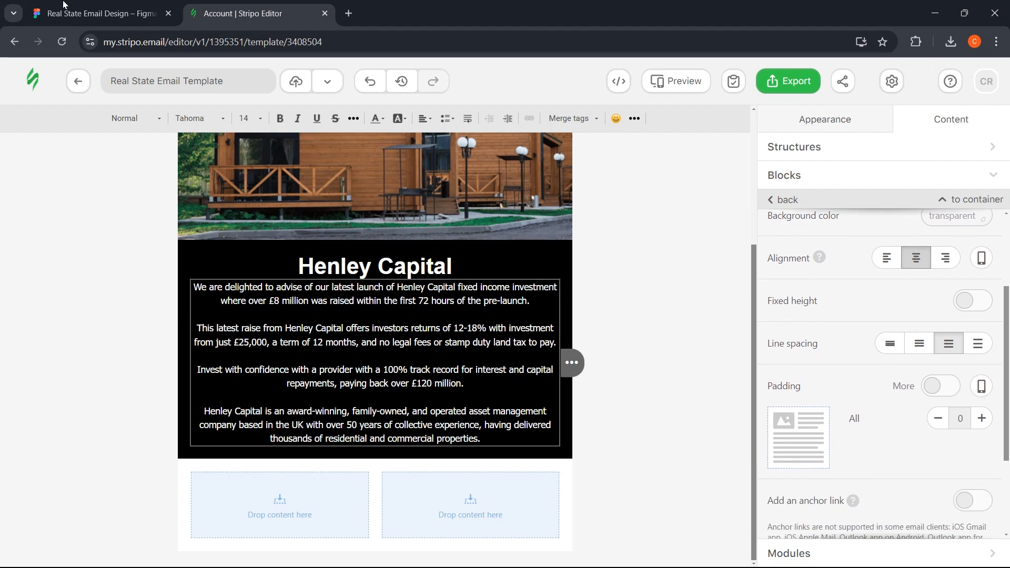
# - Give the body text block separate padding of 15 px at top and bottom
pyautogui.click(94, 13)
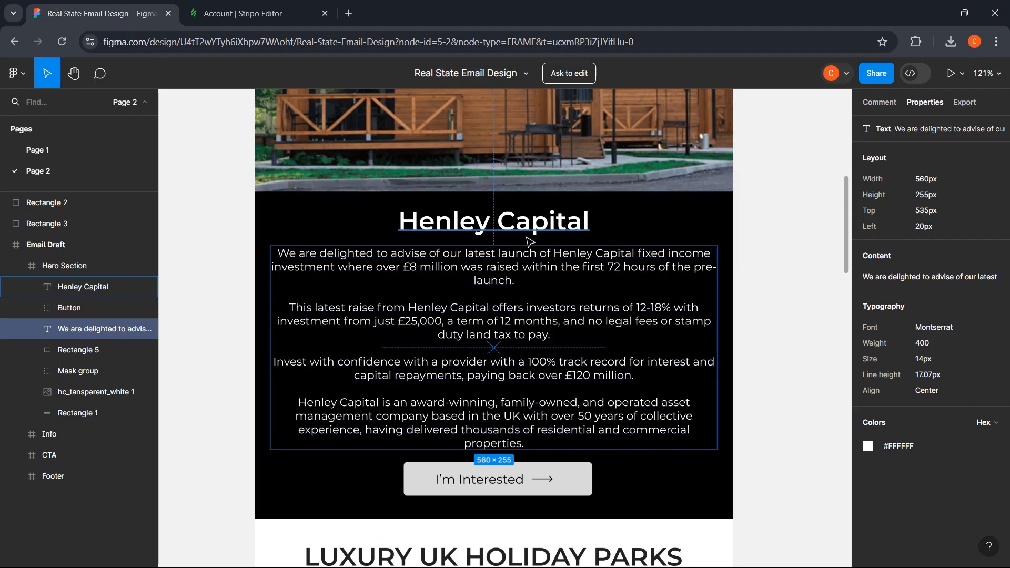
pyautogui.click(194, 6)
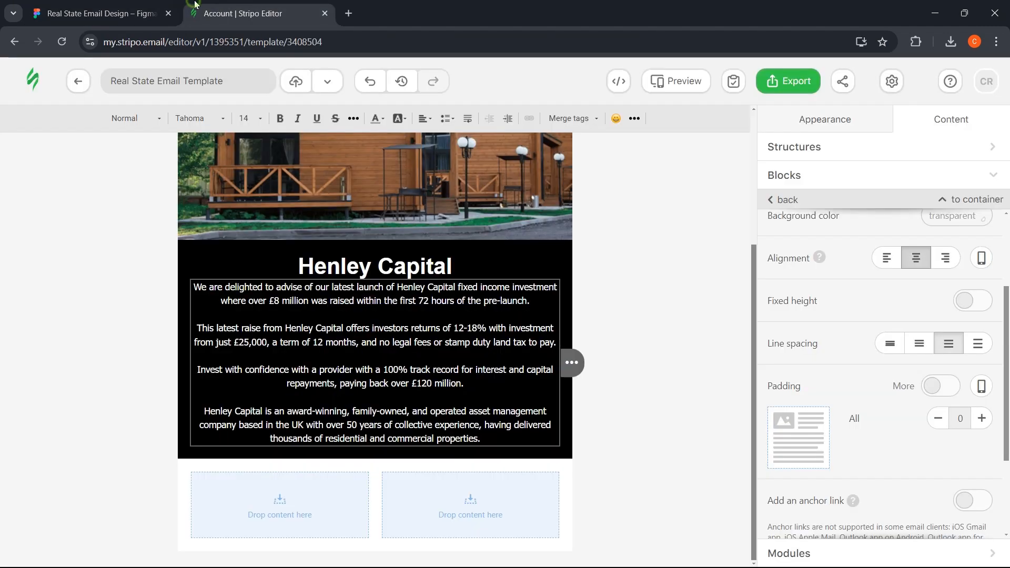
pyautogui.click(941, 385)
pyautogui.scroll(-2, 976, 426)
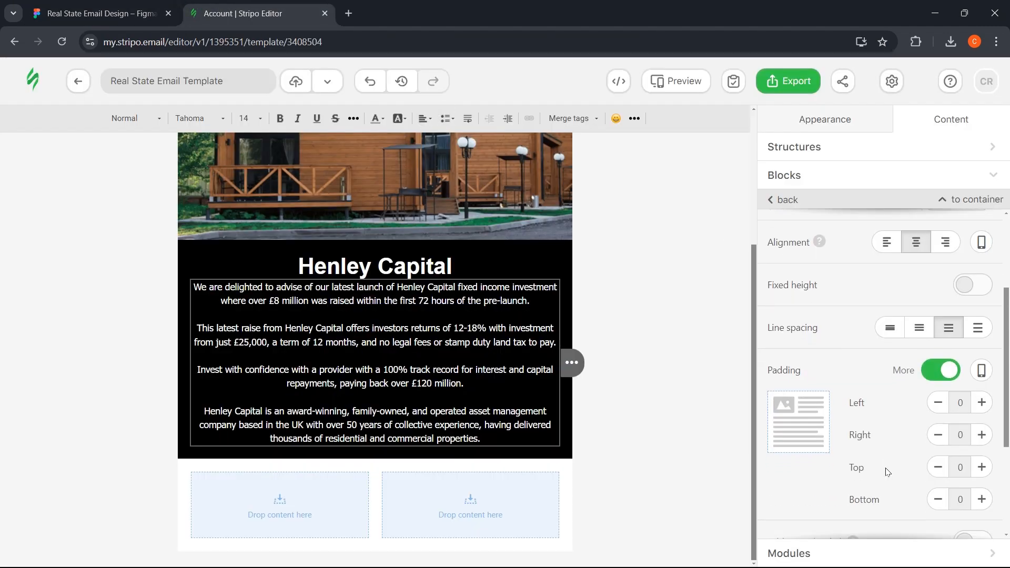
pyautogui.click(980, 419)
pyautogui.click(981, 419)
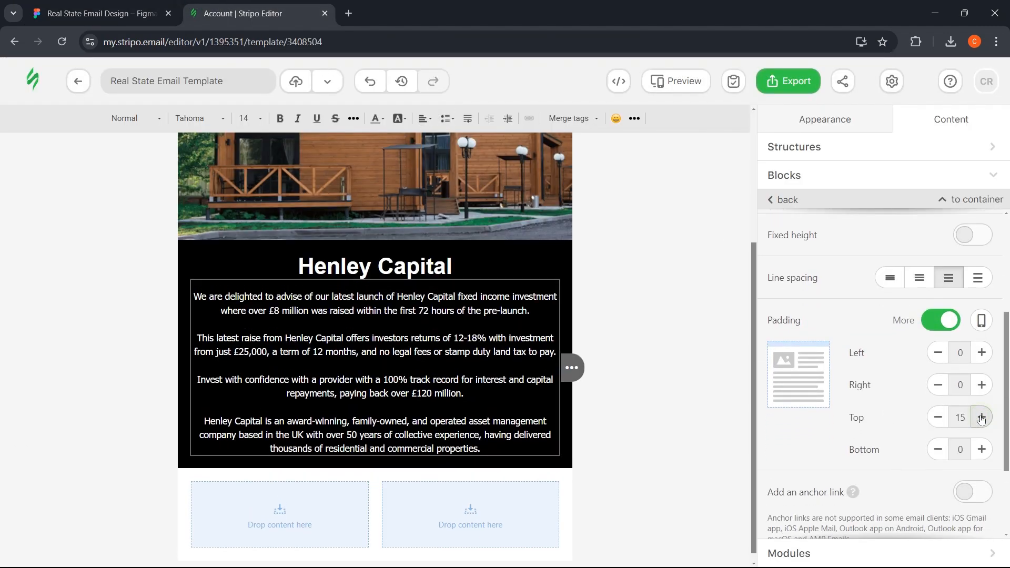
pyautogui.click(981, 450)
pyautogui.click(980, 451)
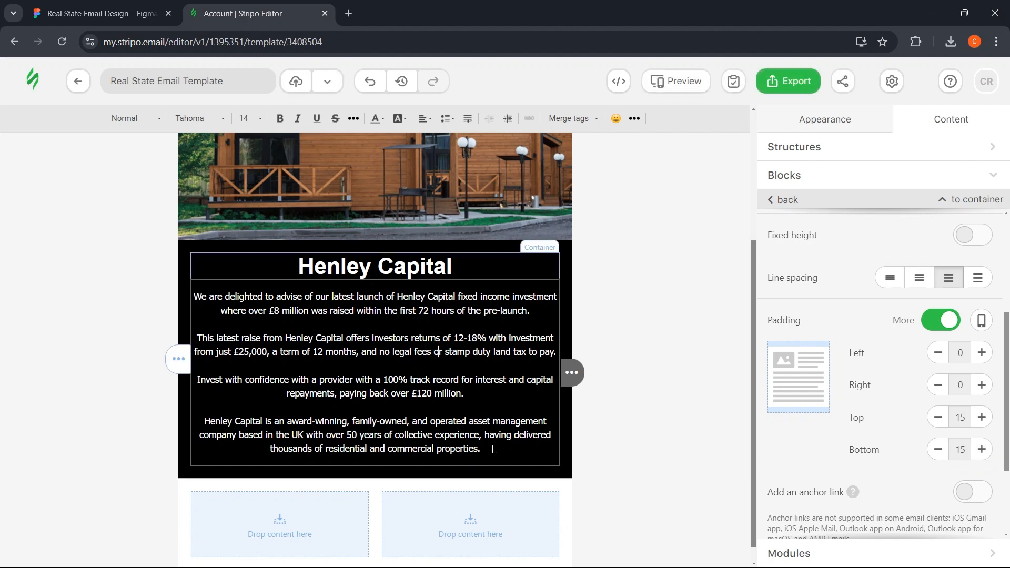
pyautogui.moveTo(492, 449); pyautogui.dragTo(193, 296)
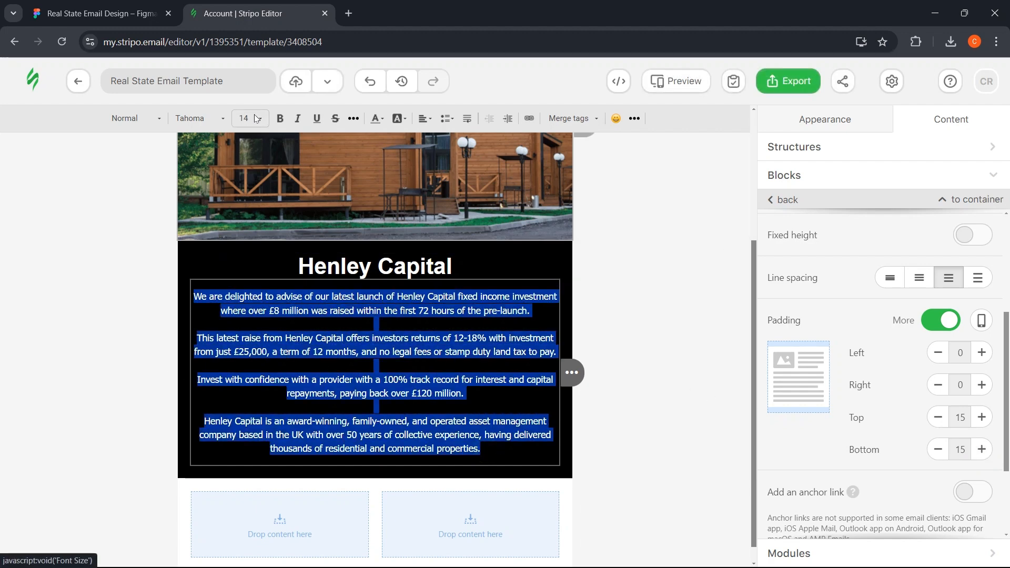
pyautogui.click(681, 372)
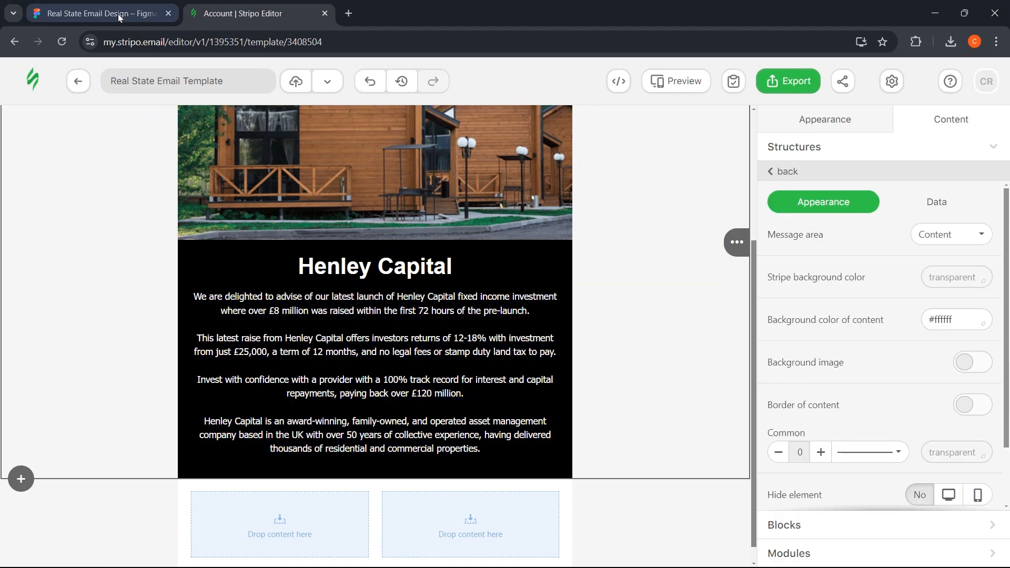
# - Select the I'm Interested button layer in the Figma design
pyautogui.click(100, 13)
pyautogui.click(493, 481)
pyautogui.scroll(-2, 493, 481)
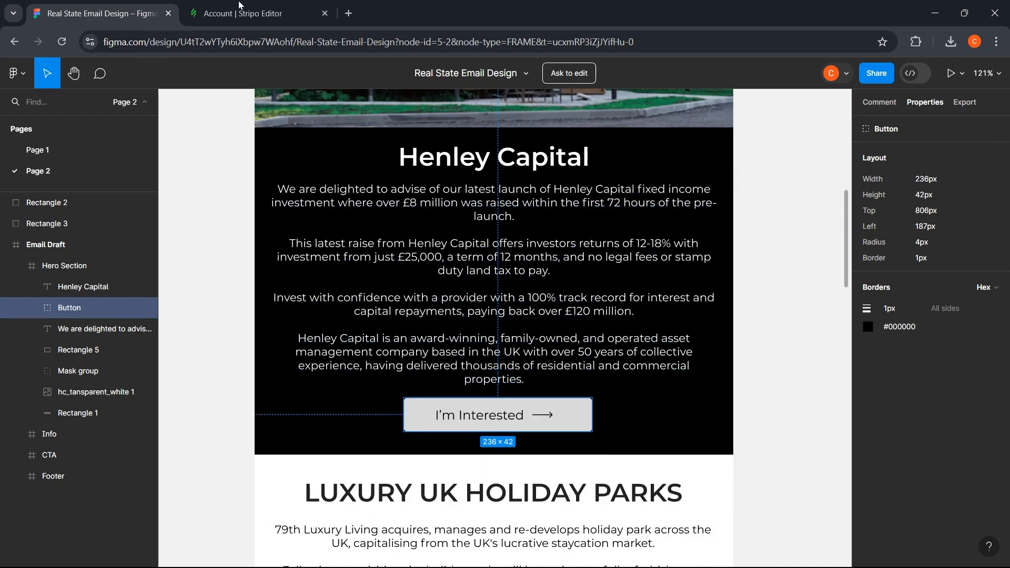
# - Add an Image block below the body text and upload button1_xlW.png into it
pyautogui.click(242, 13)
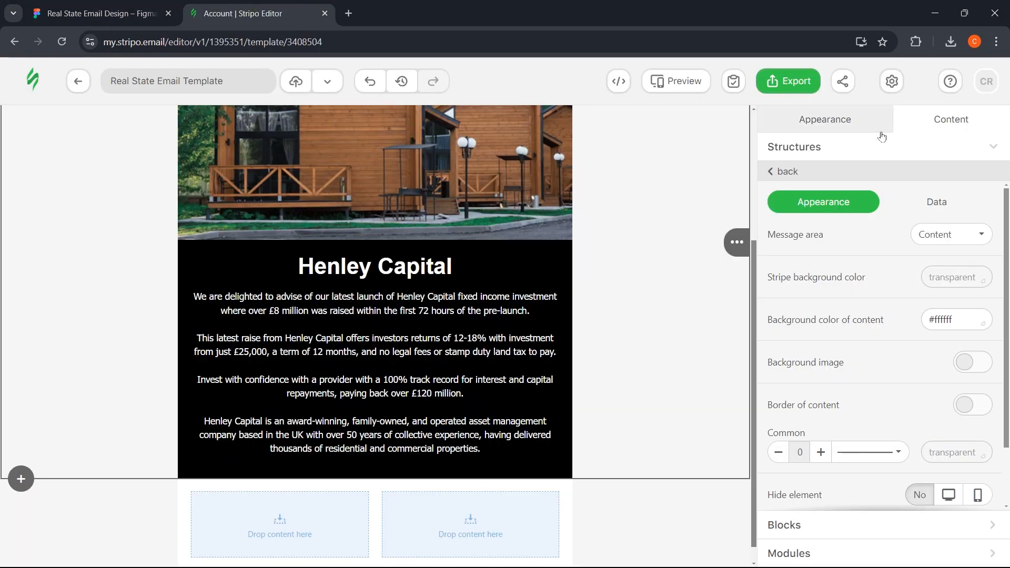
pyautogui.click(773, 171)
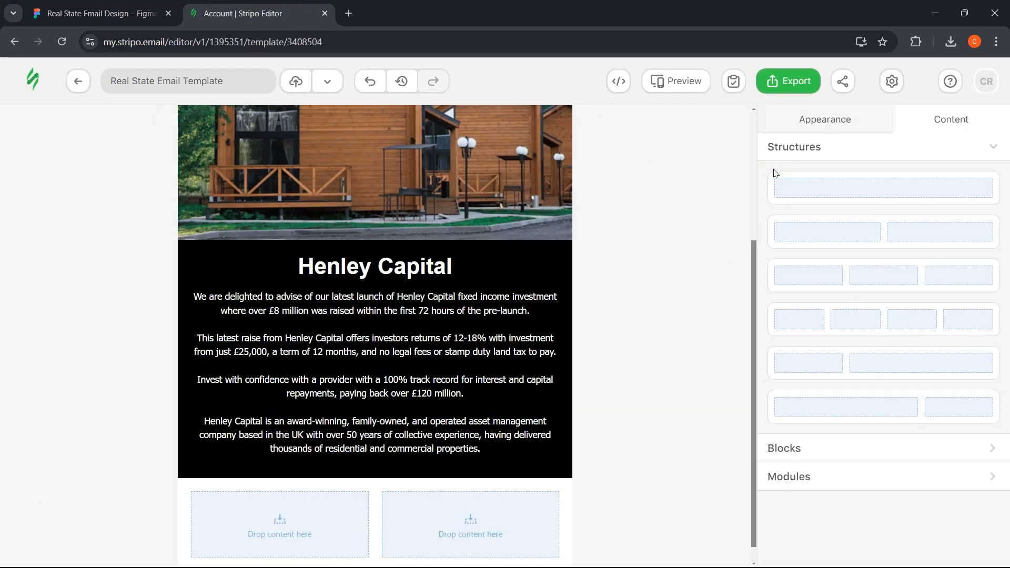
pyautogui.click(784, 450)
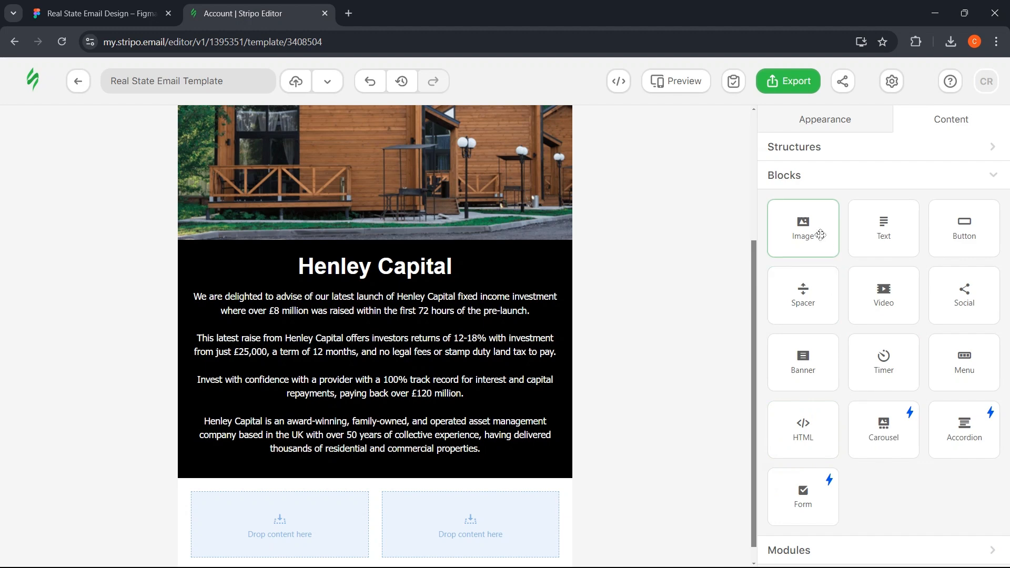
pyautogui.moveTo(821, 232)
pyautogui.mouseDown()
pyautogui.moveTo(392, 448)
pyautogui.moveTo(383, 471)
pyautogui.moveTo(381, 461)
pyautogui.mouseUp()
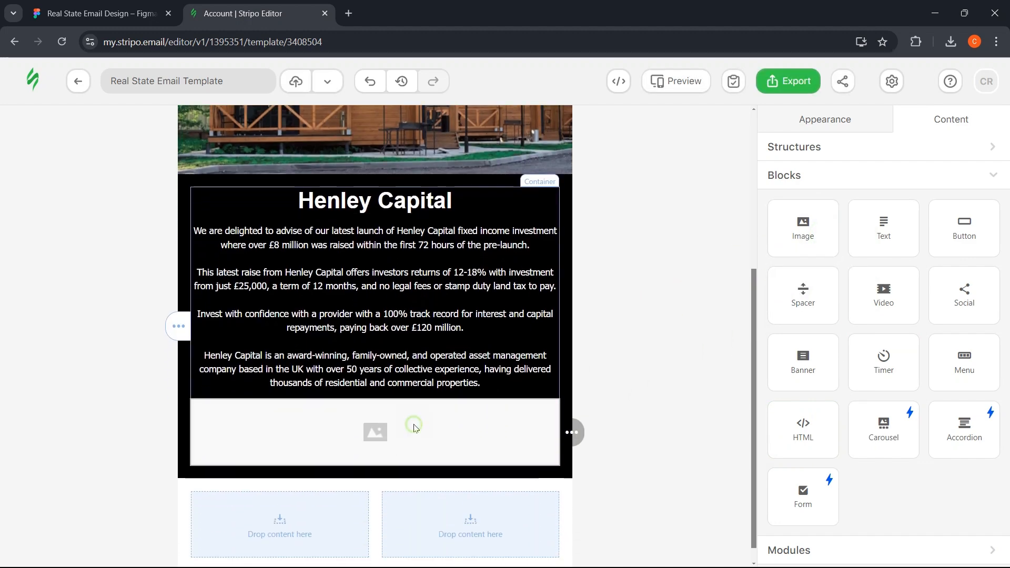
pyautogui.click(390, 429)
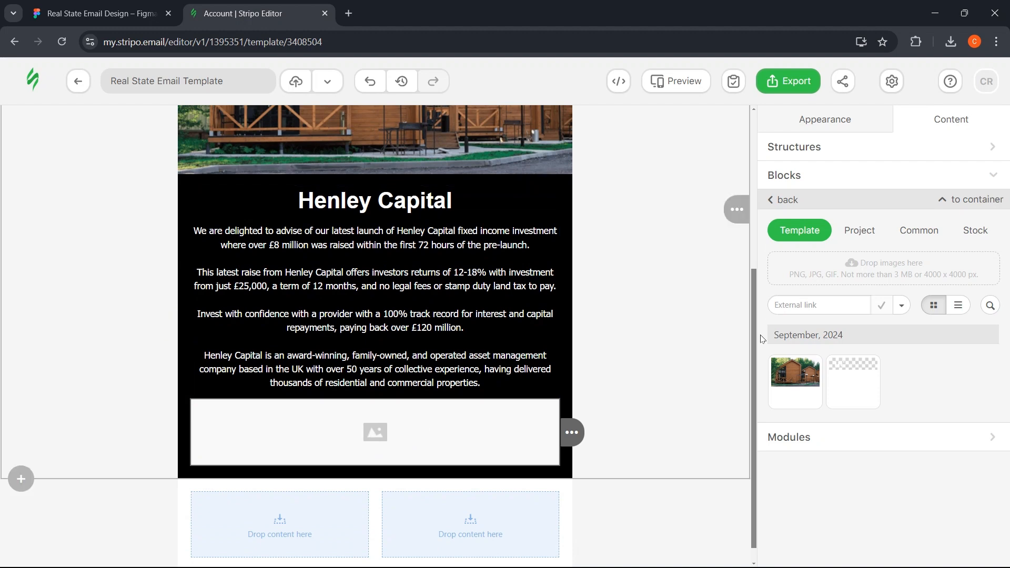
pyautogui.click(882, 281)
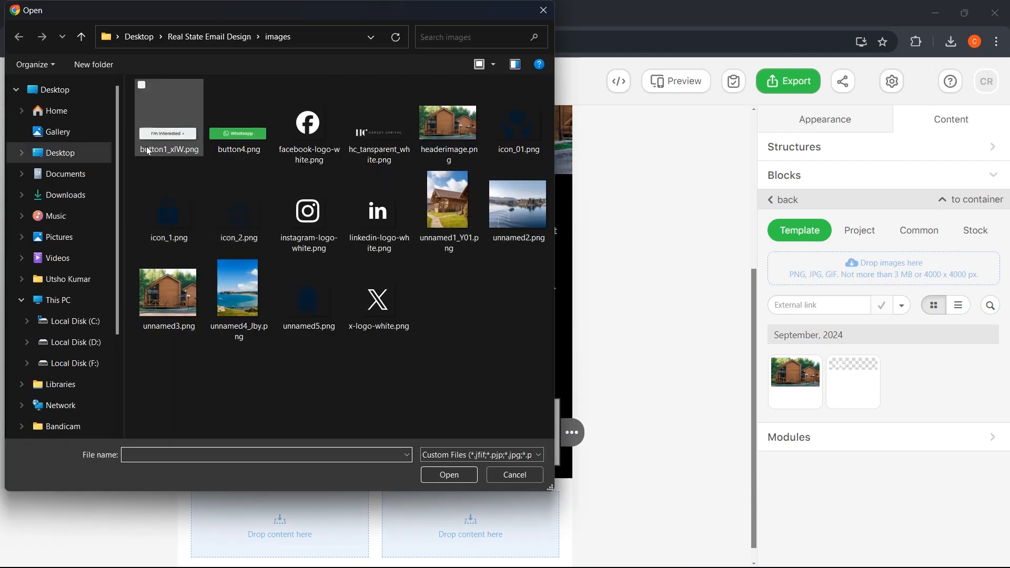
pyautogui.click(170, 143)
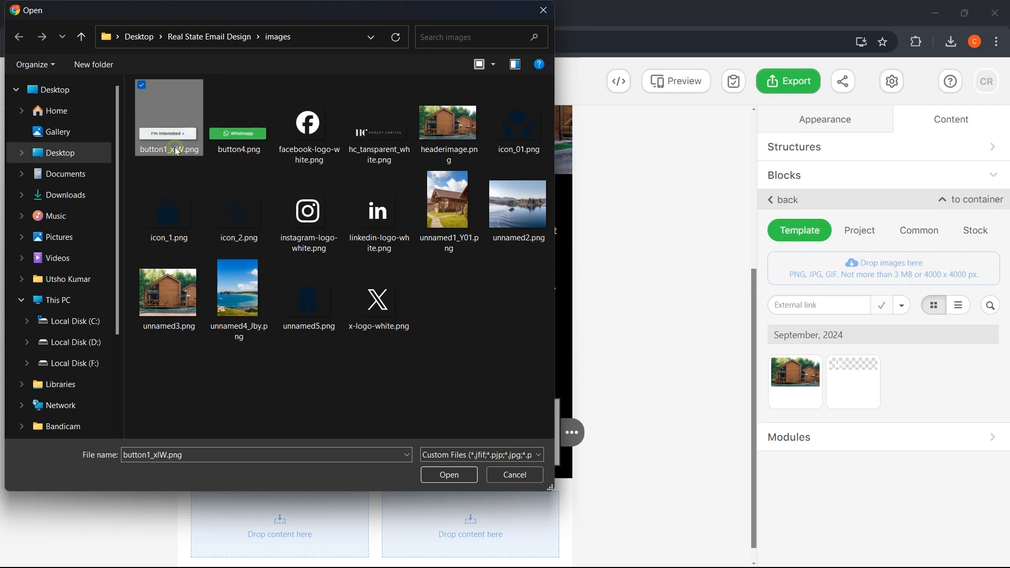
pyautogui.click(441, 474)
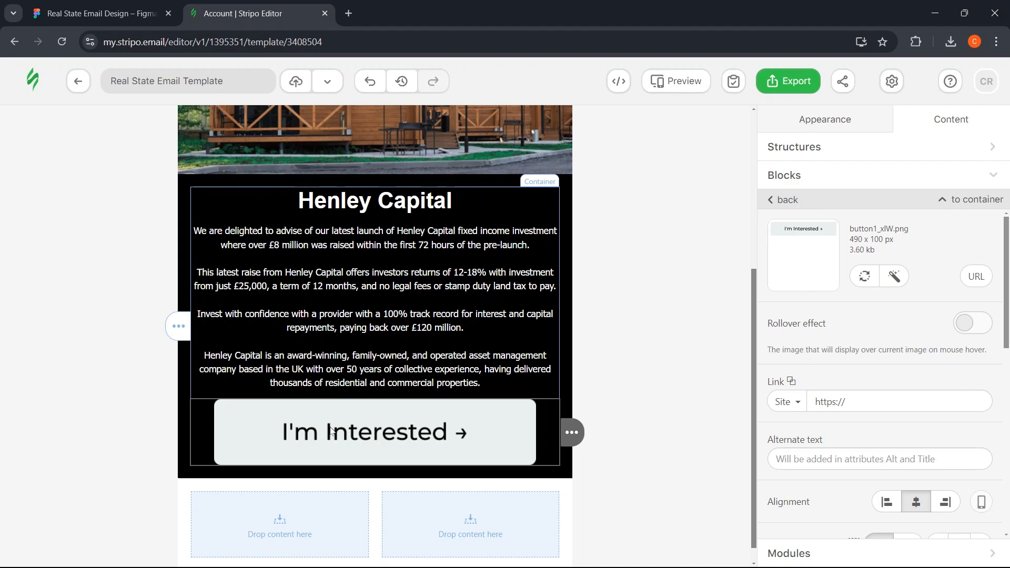
pyautogui.hotkey('ctrl', 'Tab')
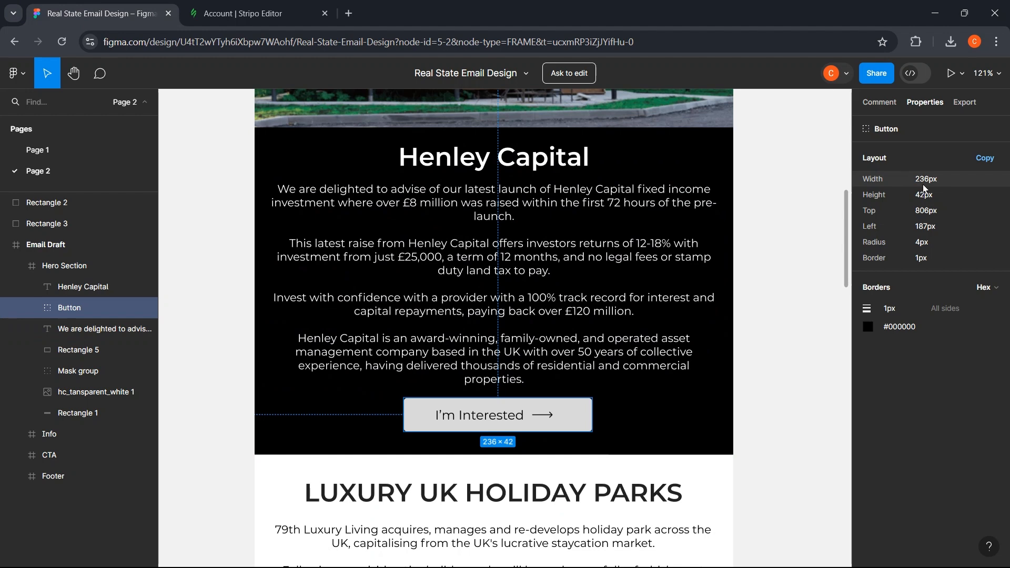
# - Set the button image width to 235 px and turn off Responsive image
pyautogui.hotkey('ctrl', 'Tab')
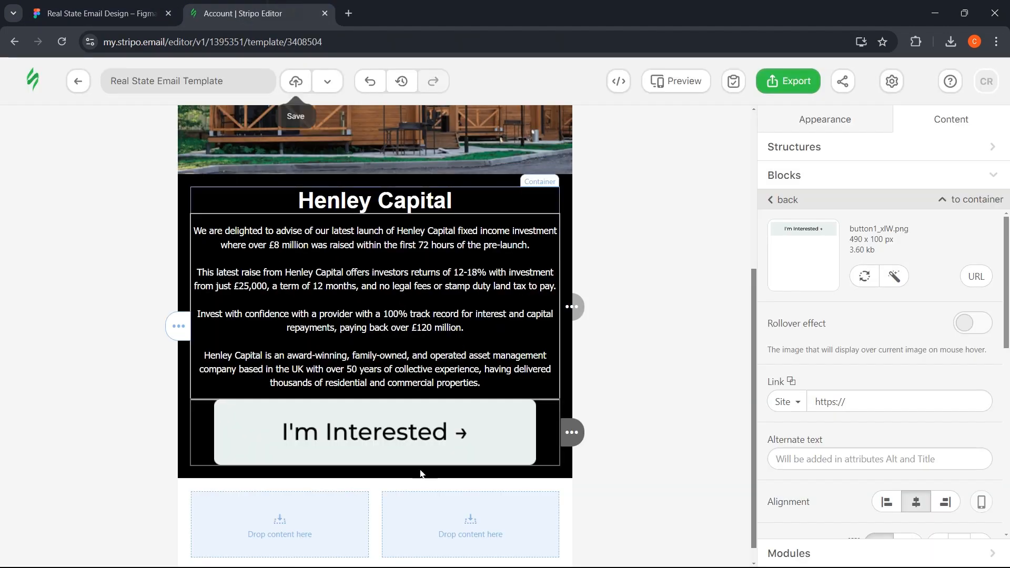
pyautogui.scroll(-4, 884, 395)
pyautogui.doubleClick(960, 348)
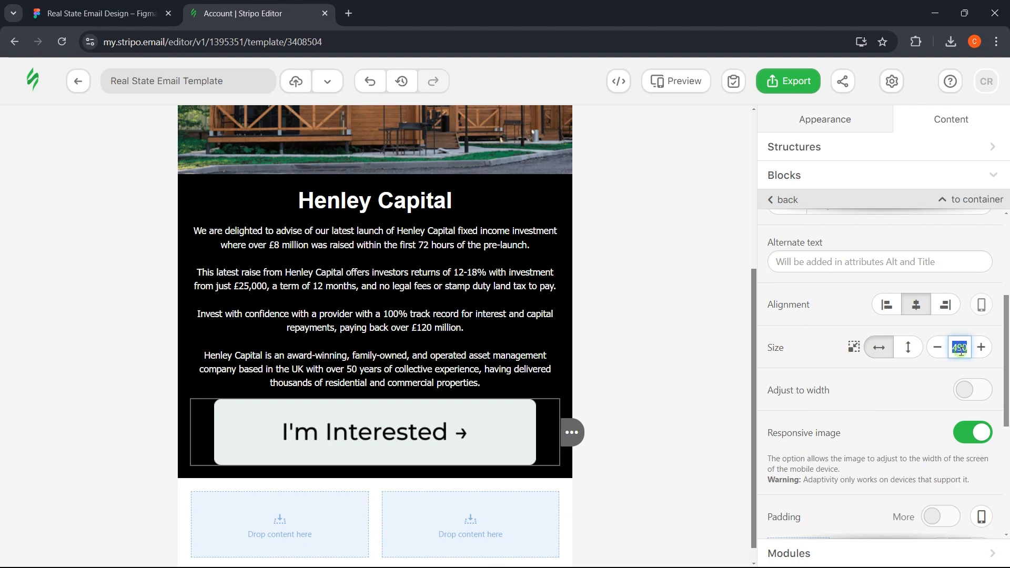
pyautogui.write('235')
pyautogui.click(823, 365)
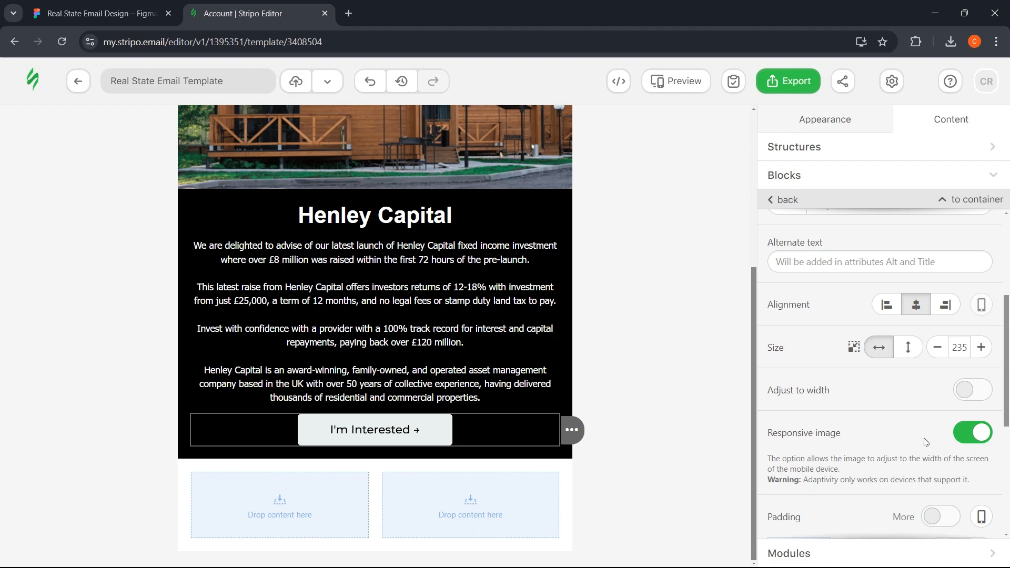
pyautogui.click(965, 442)
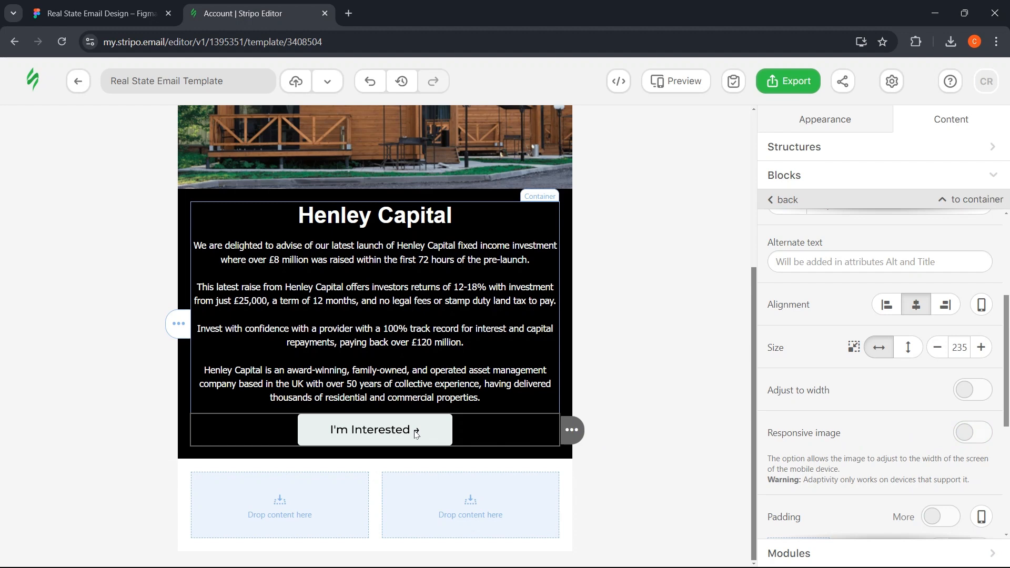
pyautogui.scroll(5, 316, 263)
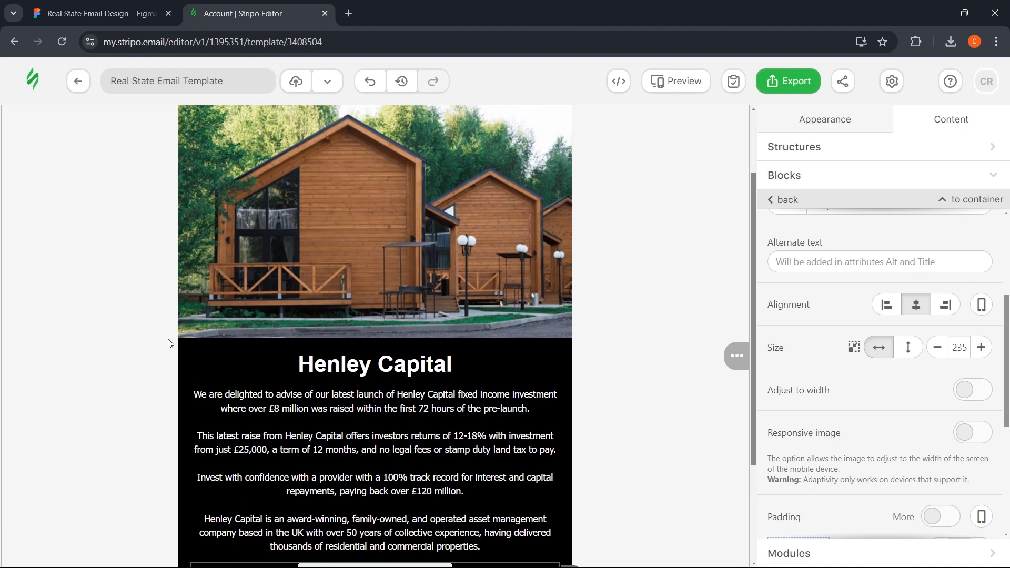
pyautogui.scroll(-3, 293, 221)
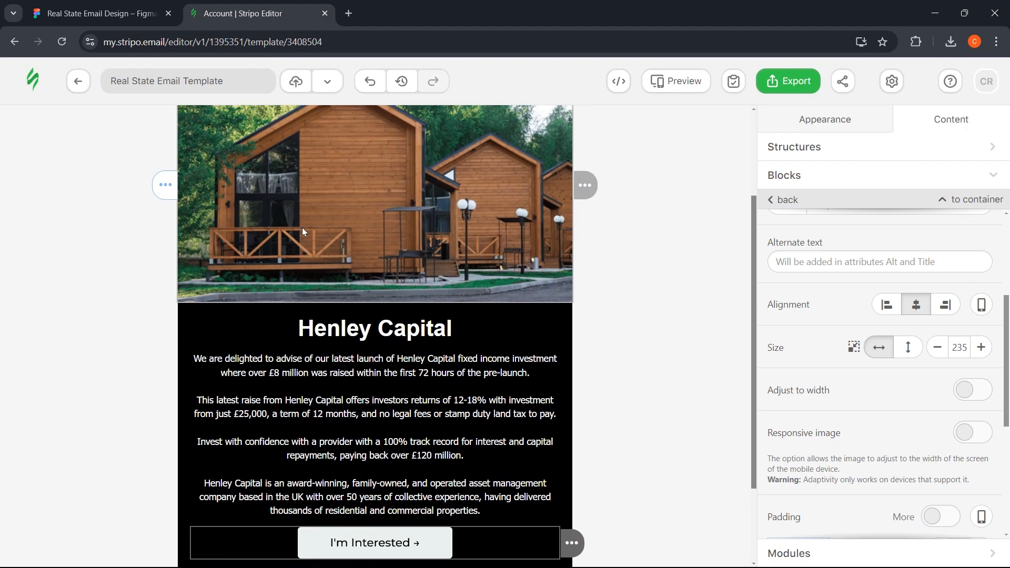
pyautogui.scroll(-1, 310, 231)
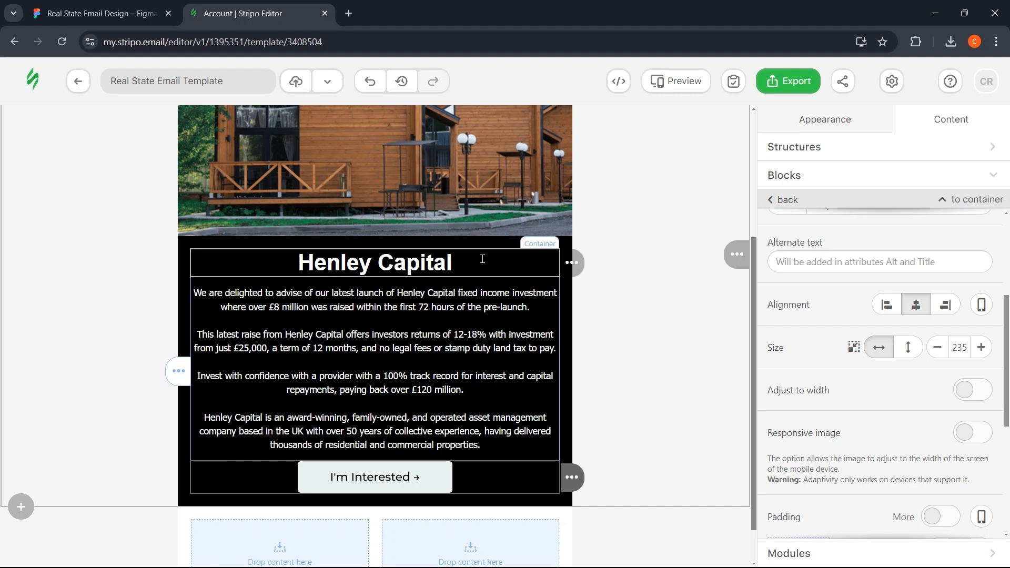
pyautogui.scroll(-1, 386, 346)
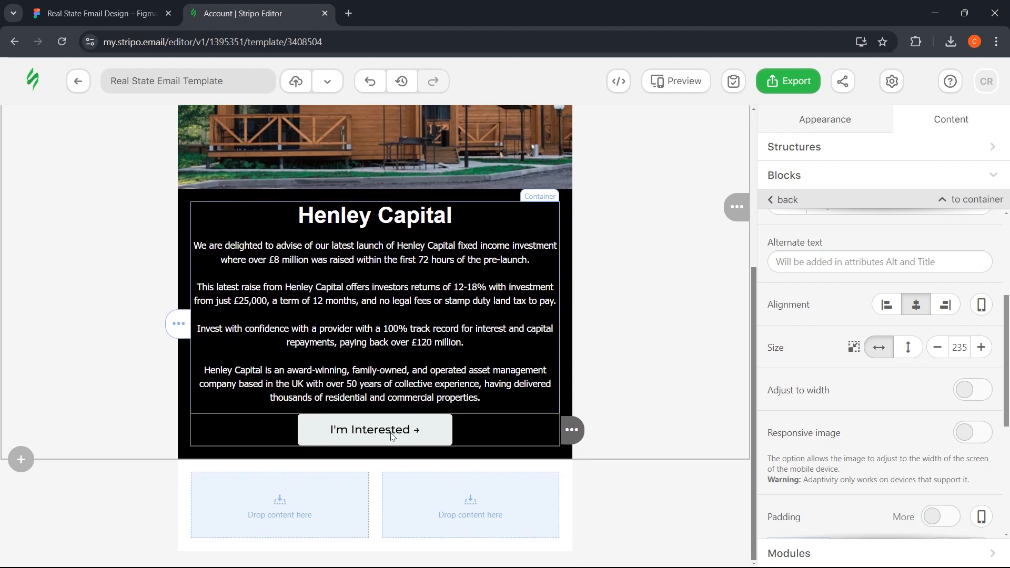
pyautogui.scroll(3, 838, 367)
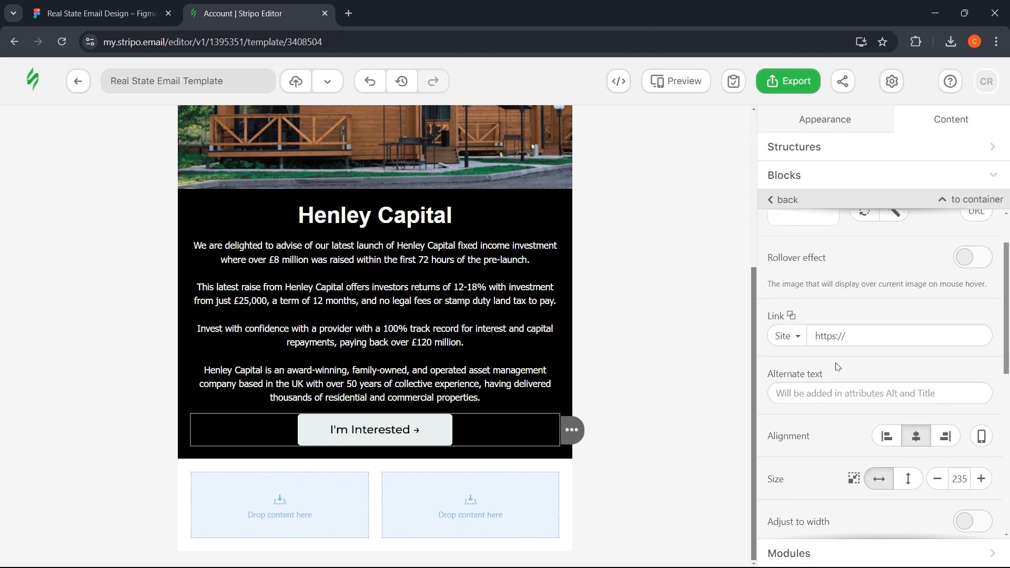
pyautogui.scroll(2, 823, 346)
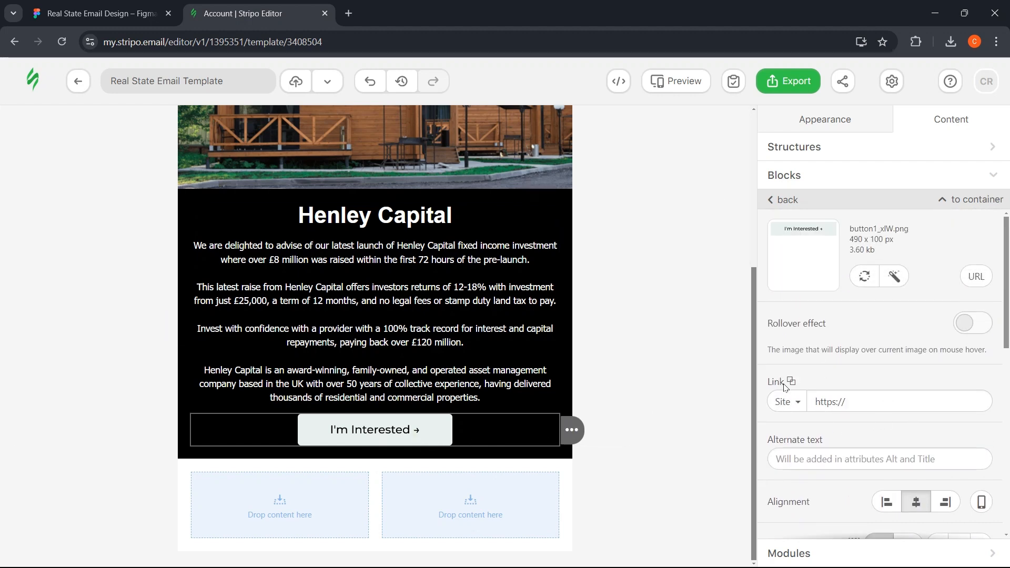
# - Change the button's link type from Site to Mail and enter the contact e-mail address
pyautogui.click(790, 410)
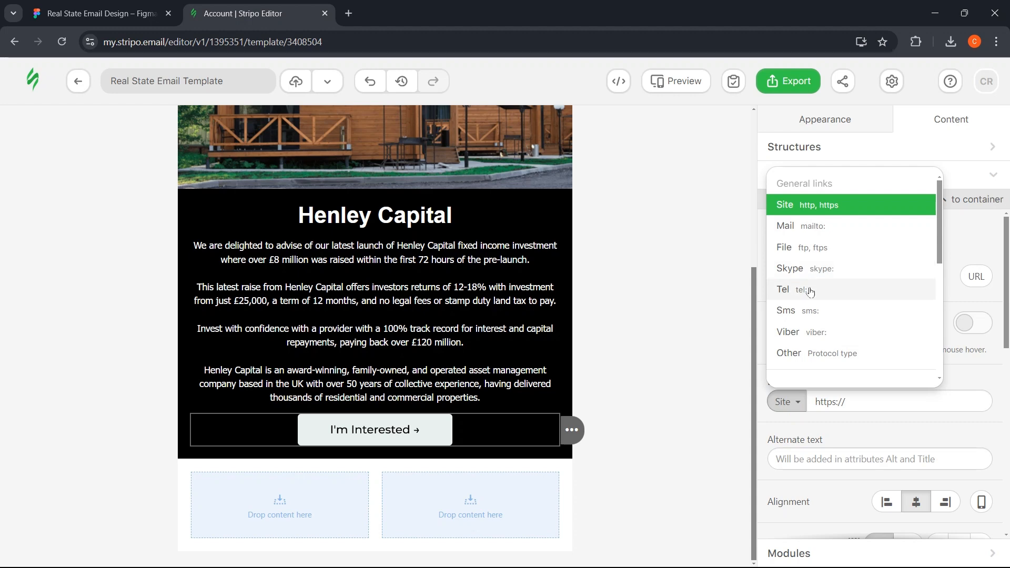
pyautogui.click(818, 233)
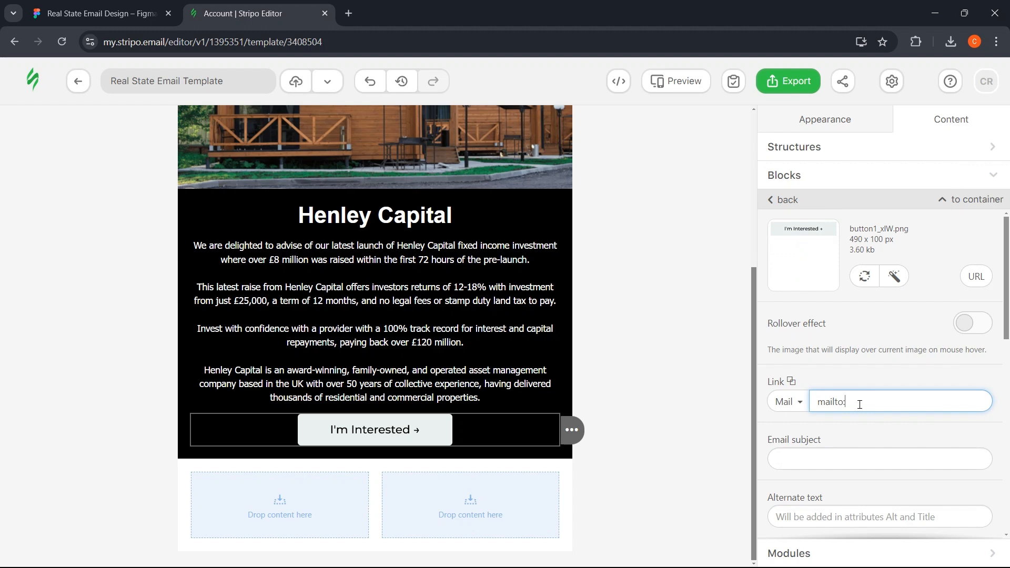
pyautogui.write('youremail@gmail.com')
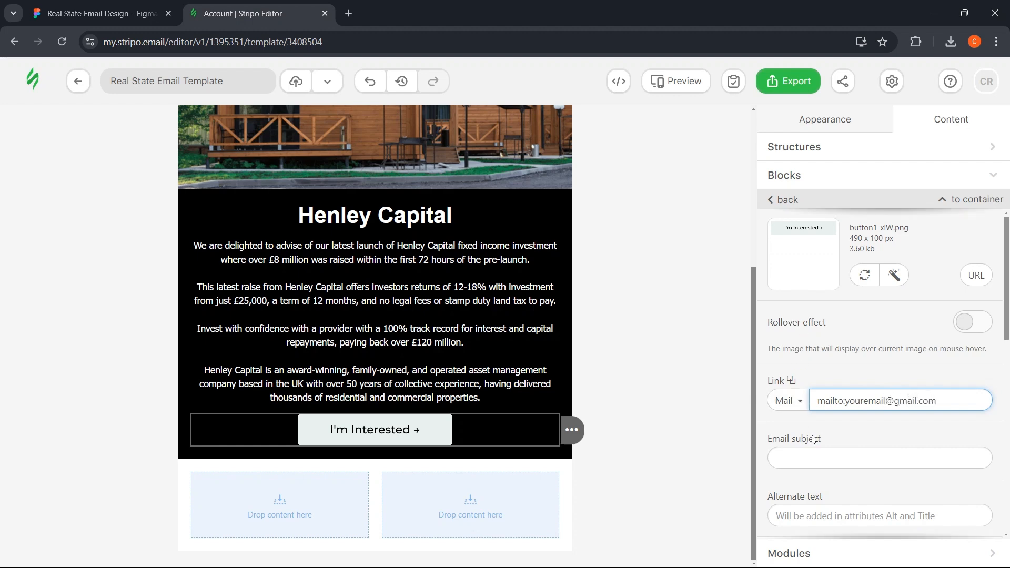
pyautogui.scroll(-3, 810, 438)
pyautogui.click(816, 330)
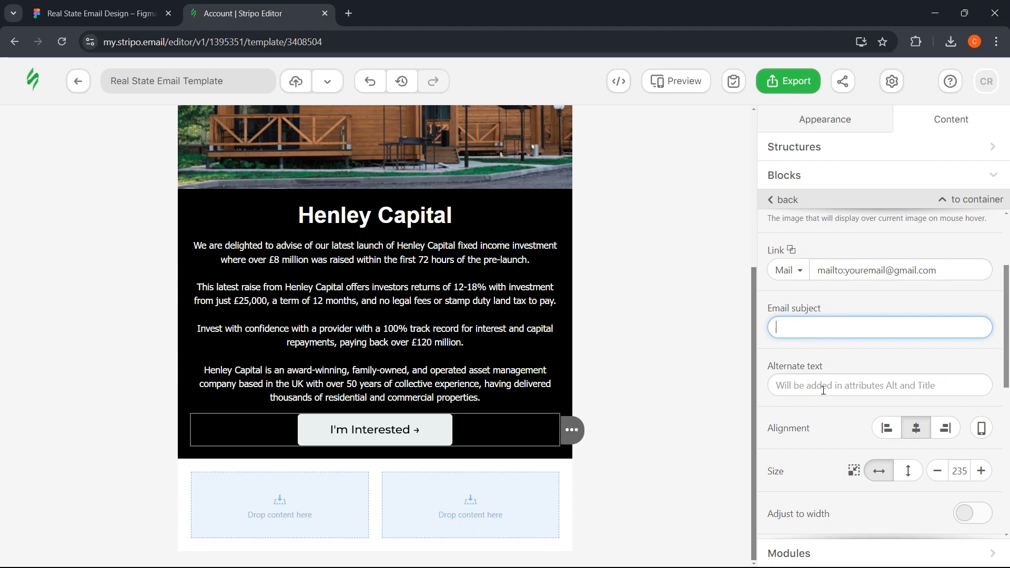
pyautogui.scroll(2, 817, 392)
pyautogui.scroll(-2, 810, 400)
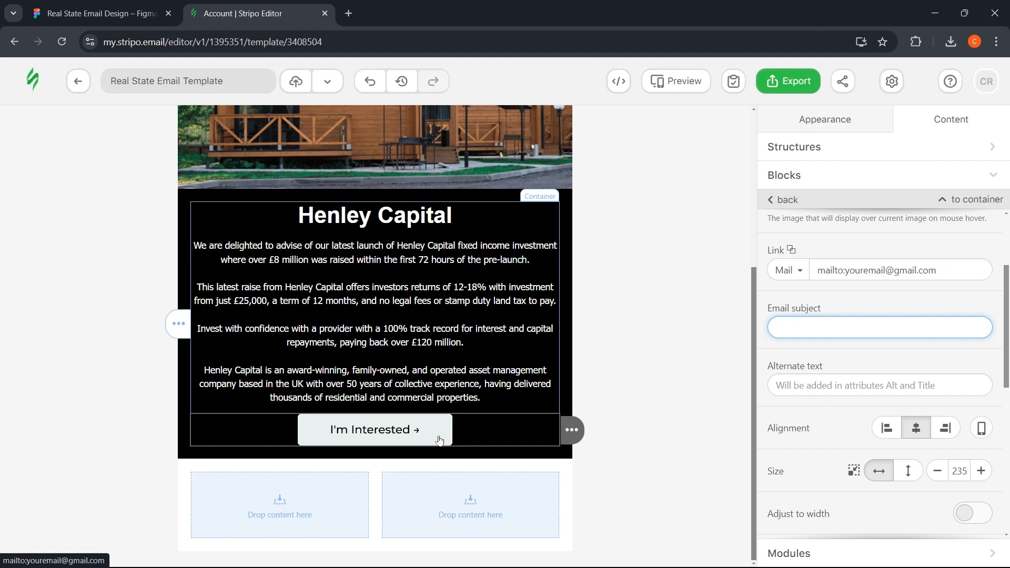
# - Give the button image the alternate text 'Button'
pyautogui.click(795, 388)
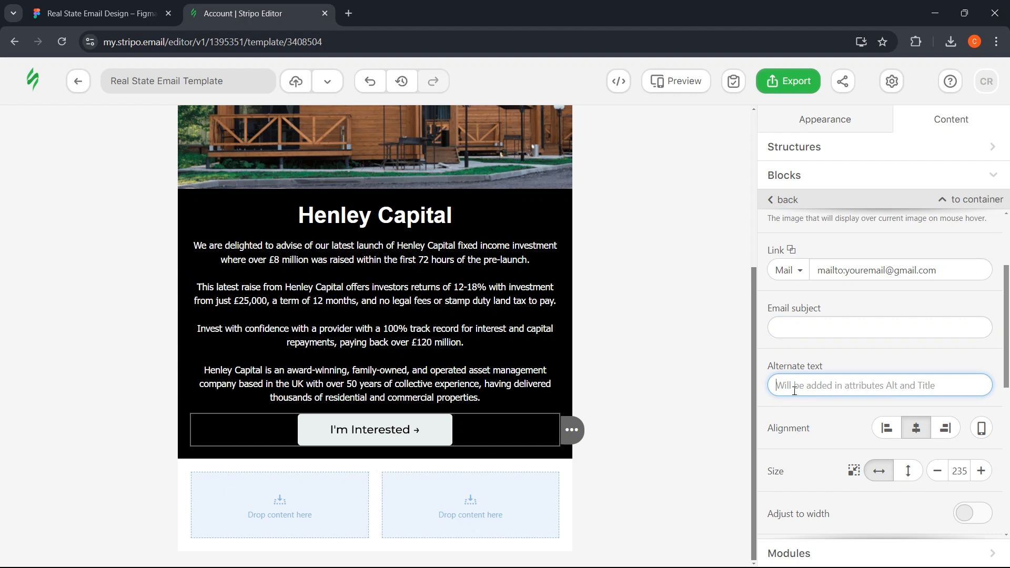
pyautogui.write('Button')
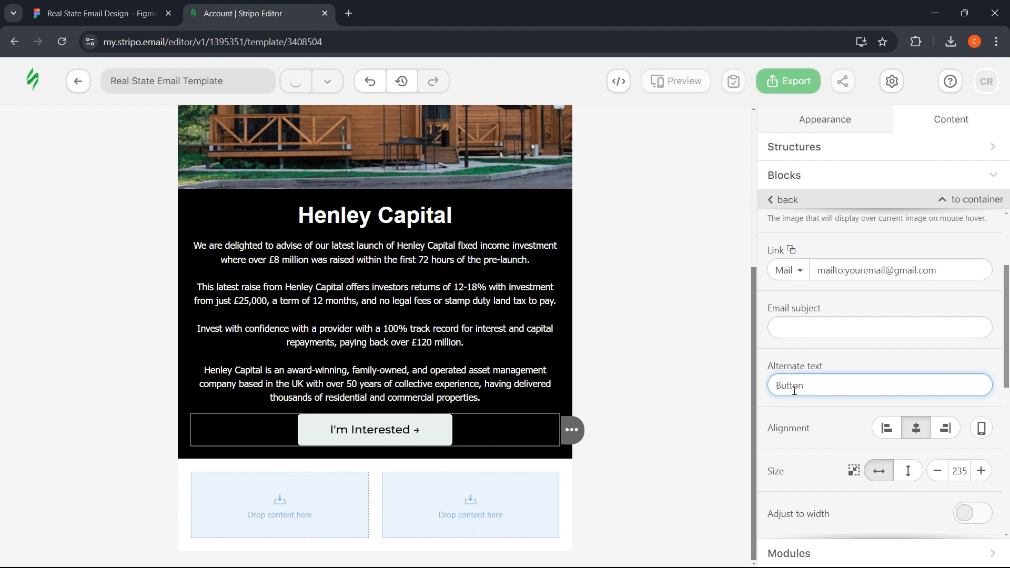
pyautogui.moveTo(819, 387); pyautogui.dragTo(774, 387)
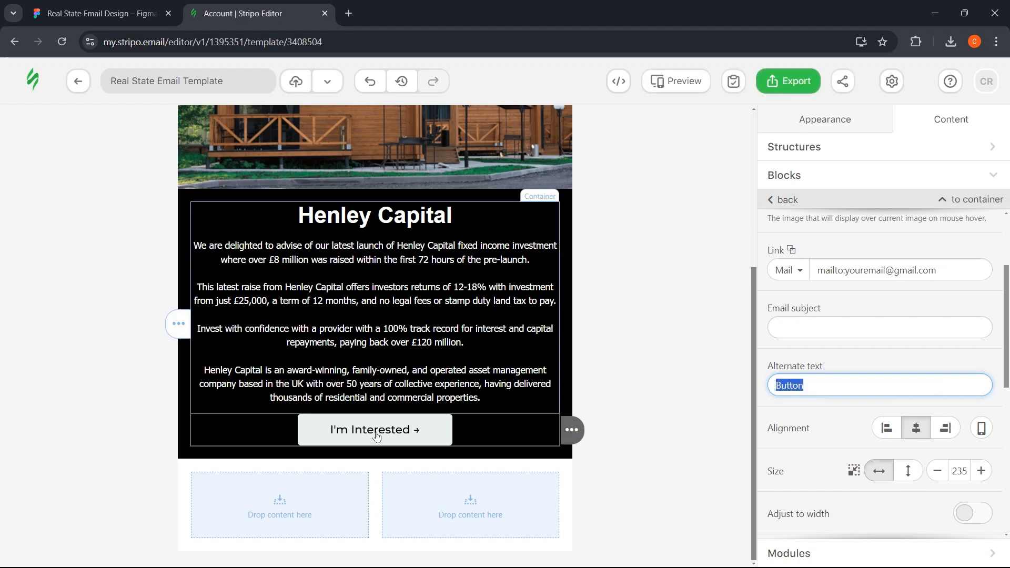
pyautogui.click(919, 357)
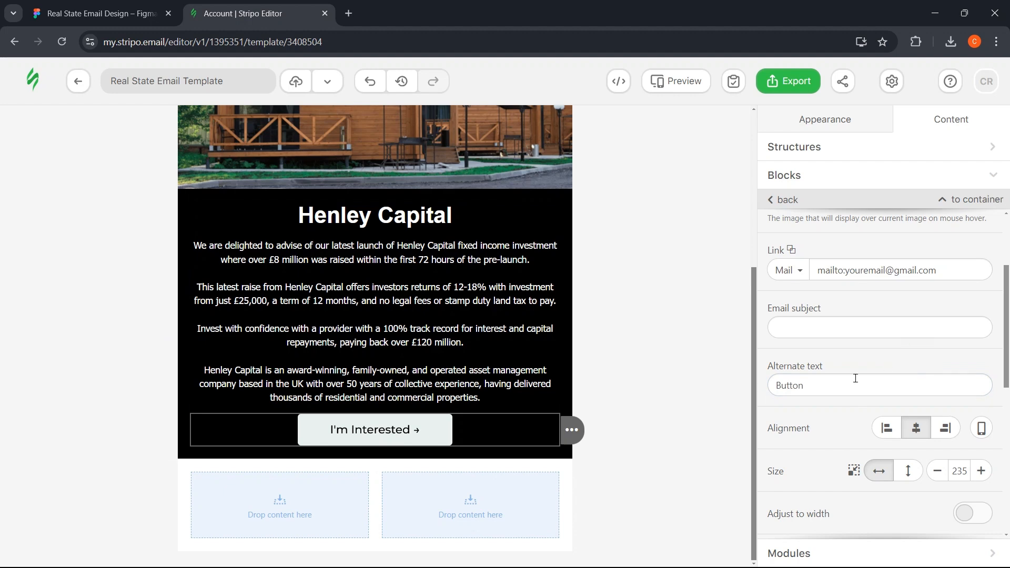
pyautogui.scroll(-3, 856, 379)
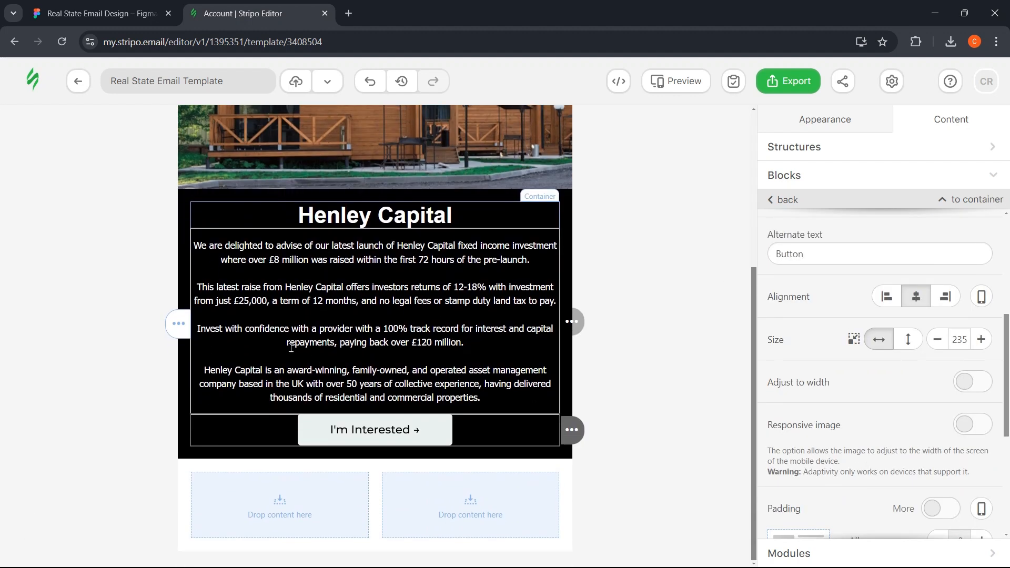
# - Scroll the Figma design to review the holiday-park photos, four feature tiles and Interested? section
pyautogui.click(85, 13)
pyautogui.scroll(-5, 279, 240)
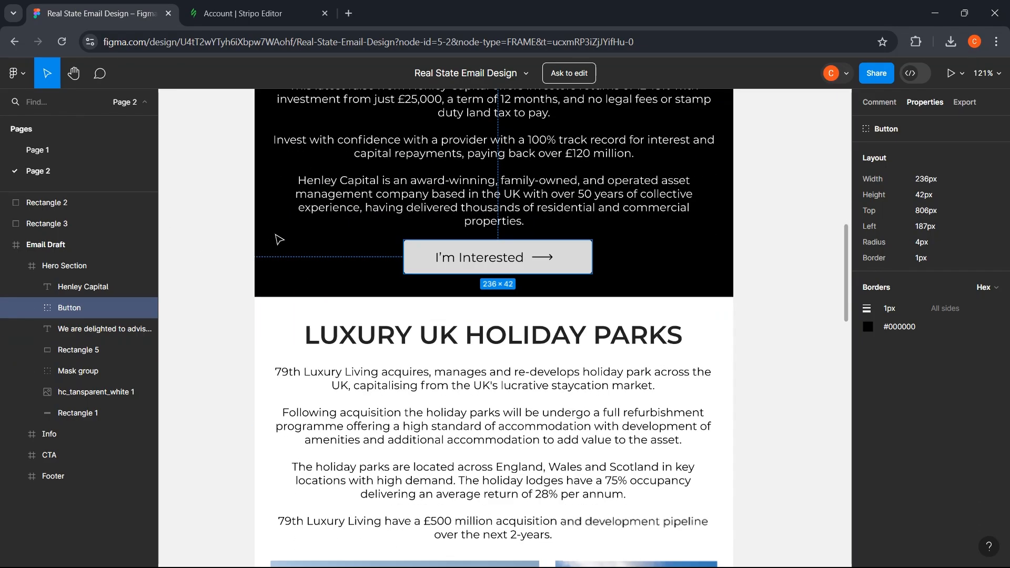
pyautogui.scroll(-3, 279, 240)
pyautogui.scroll(-3, 275, 234)
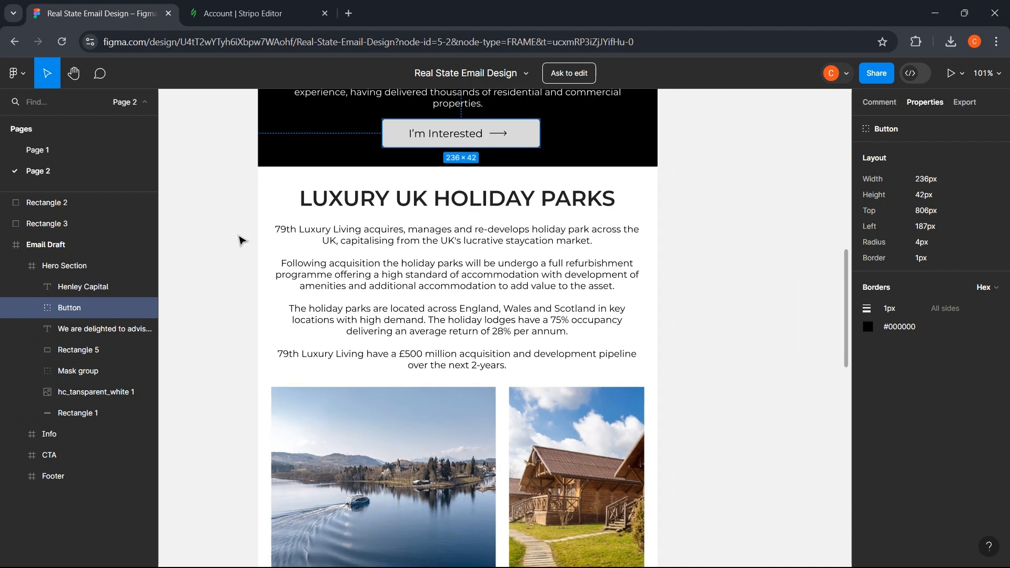
pyautogui.click(238, 239)
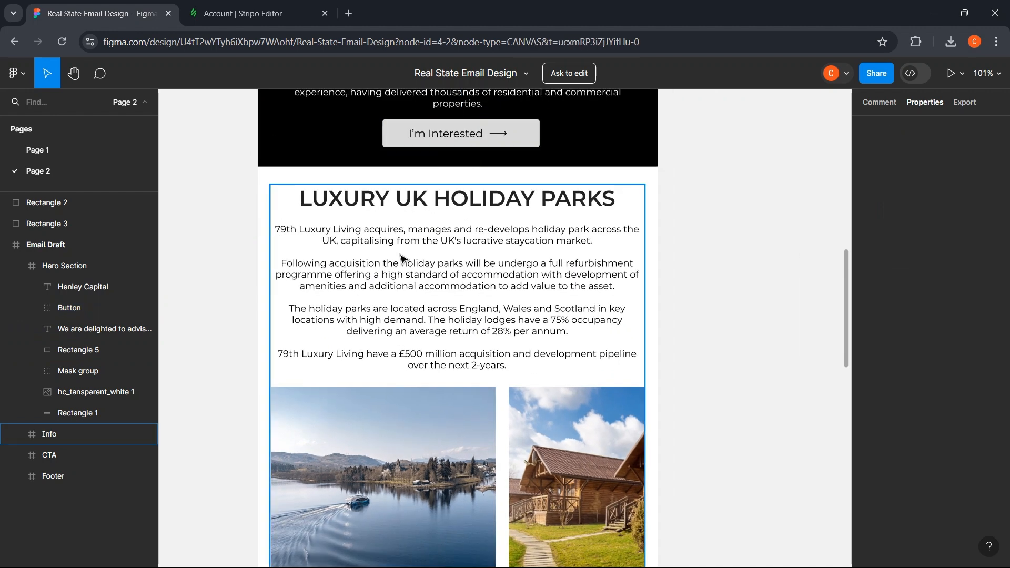
pyautogui.scroll(-4, 432, 265)
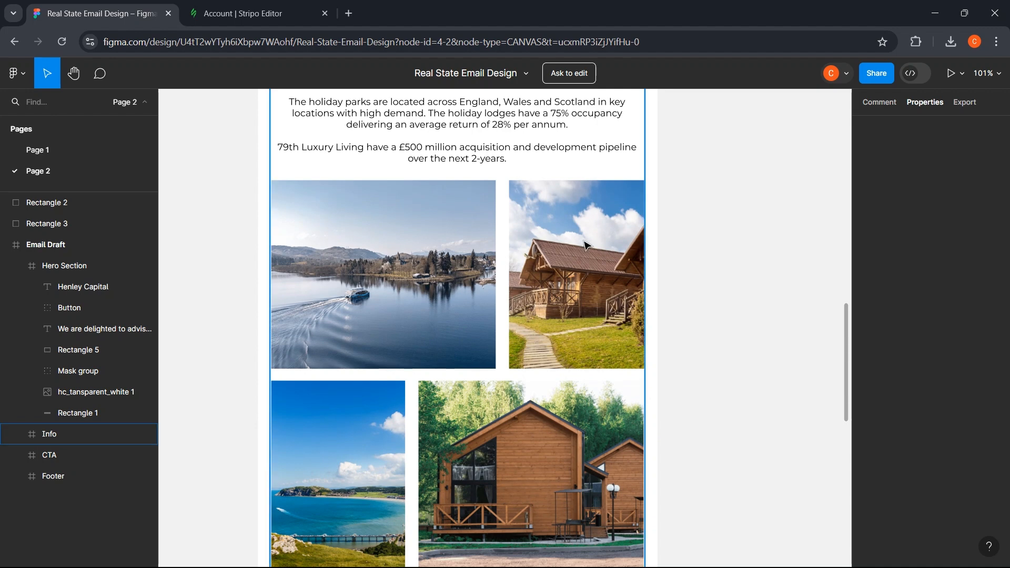
pyautogui.scroll(-1, 474, 289)
pyautogui.scroll(-4, 326, 385)
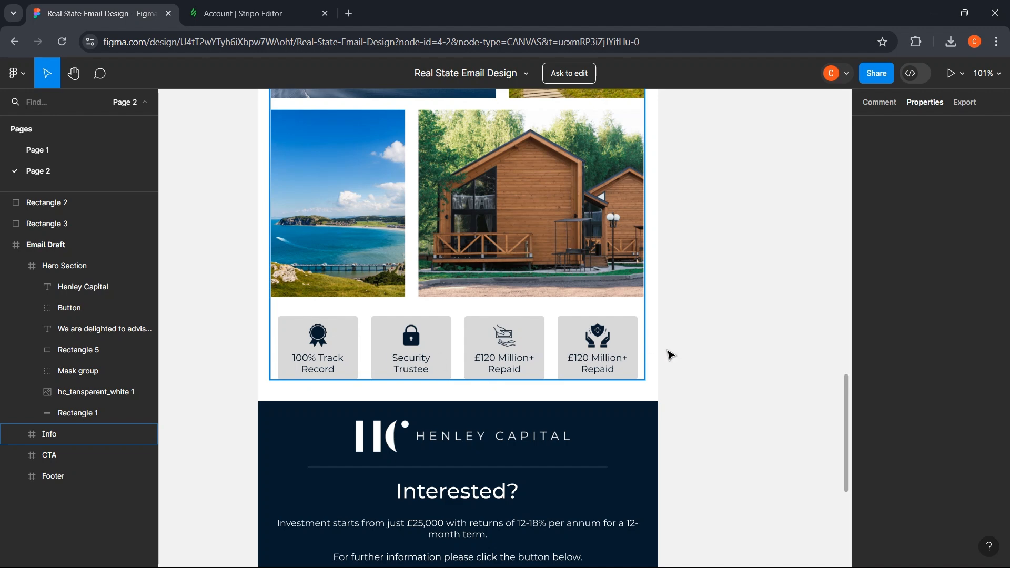
# - Drop a 1-column structure below the black hero stripe and select its empty container
pyautogui.hotkey('ctrl', 'Tab')
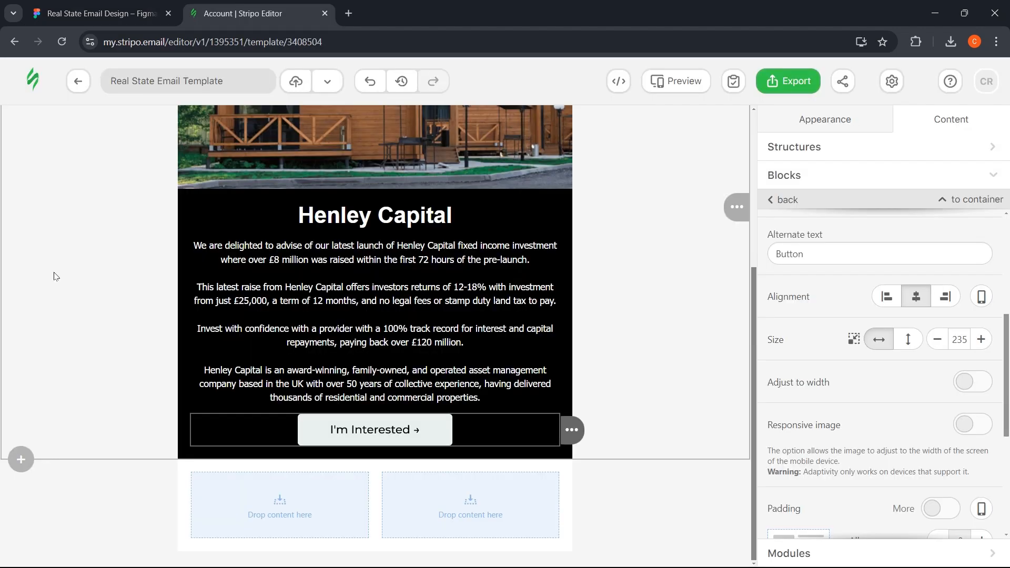
pyautogui.scroll(5, 86, 301)
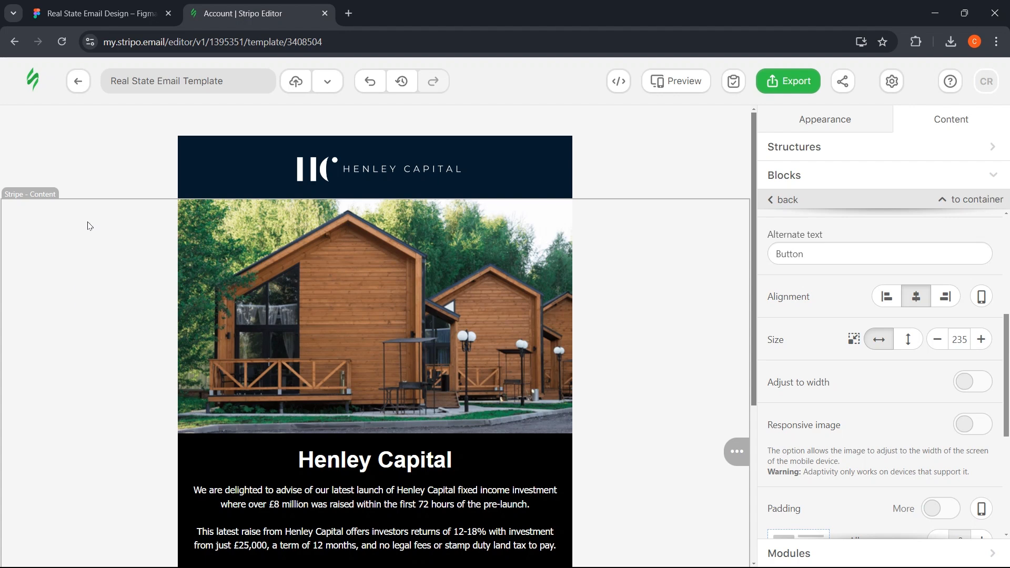
pyautogui.scroll(-1, 89, 226)
pyautogui.scroll(-2, 210, 315)
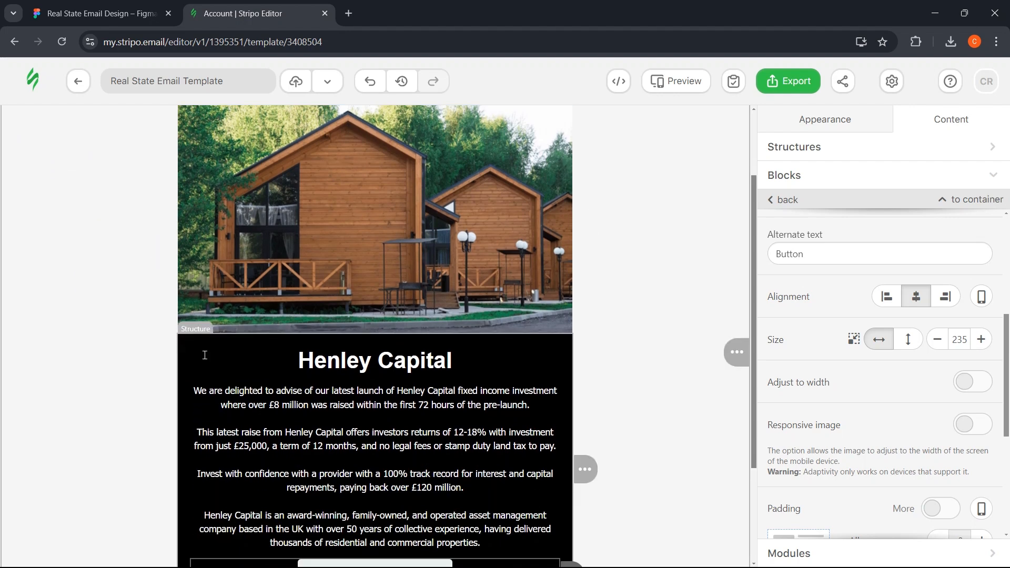
pyautogui.scroll(1, 137, 212)
pyautogui.scroll(-2, 139, 323)
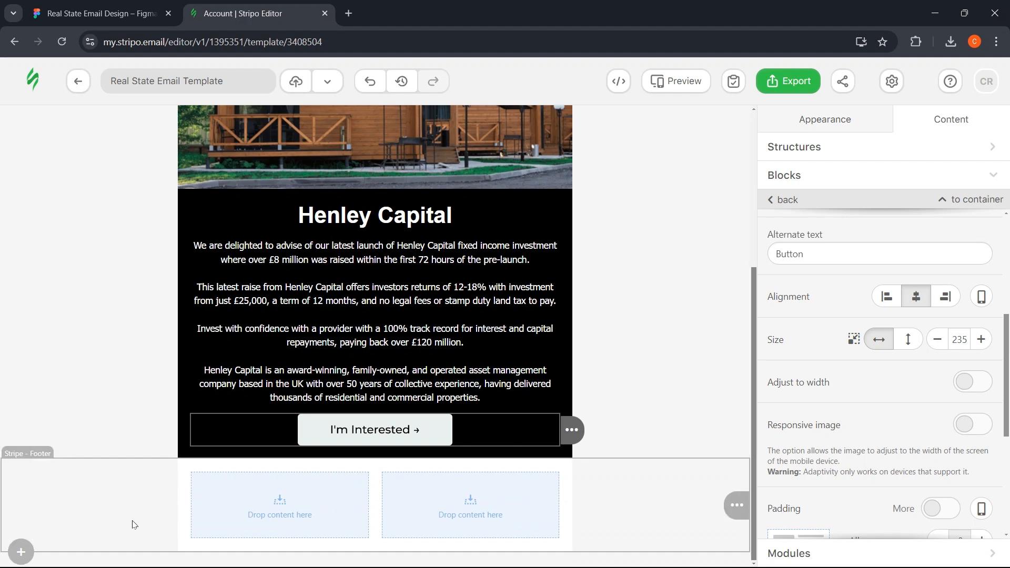
pyautogui.click(110, 364)
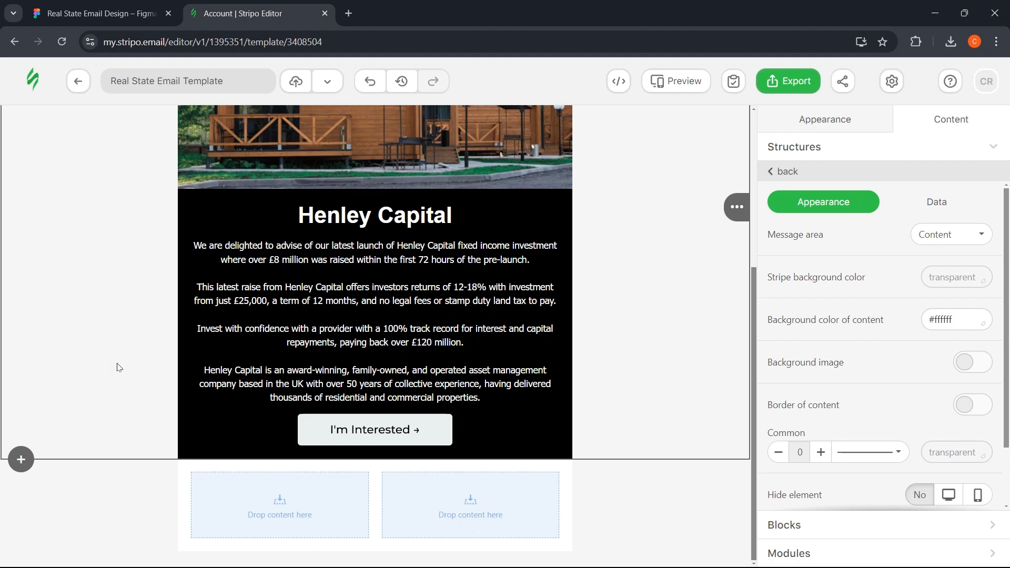
pyautogui.click(820, 154)
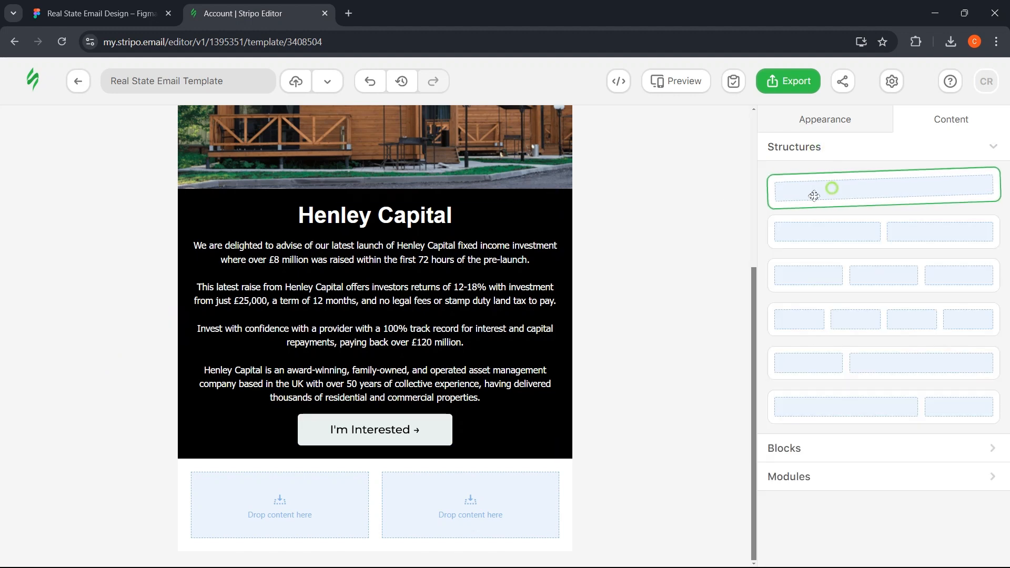
pyautogui.moveTo(814, 195); pyautogui.dragTo(258, 461)
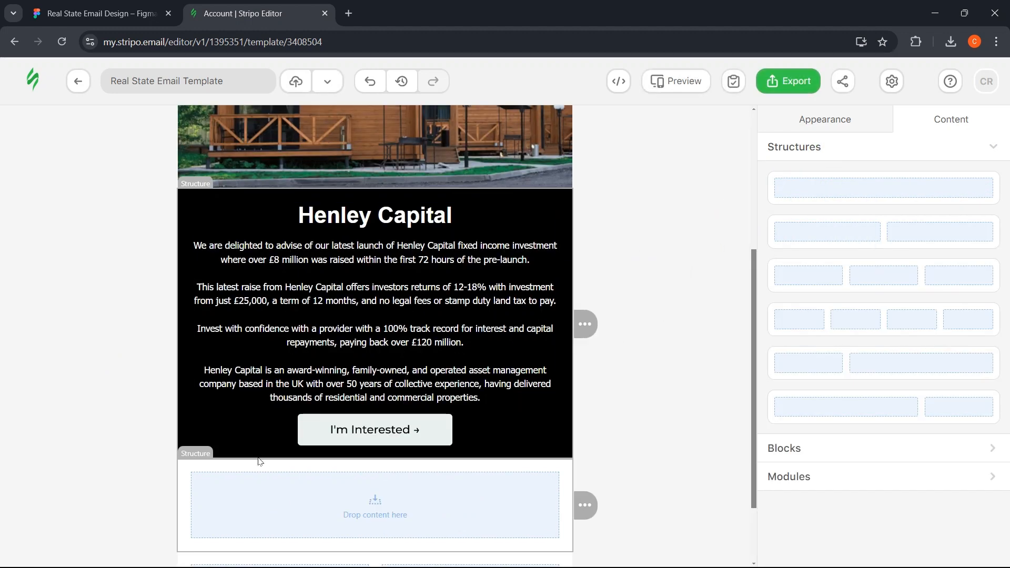
pyautogui.scroll(-1, 489, 405)
pyautogui.scroll(-1, 294, 427)
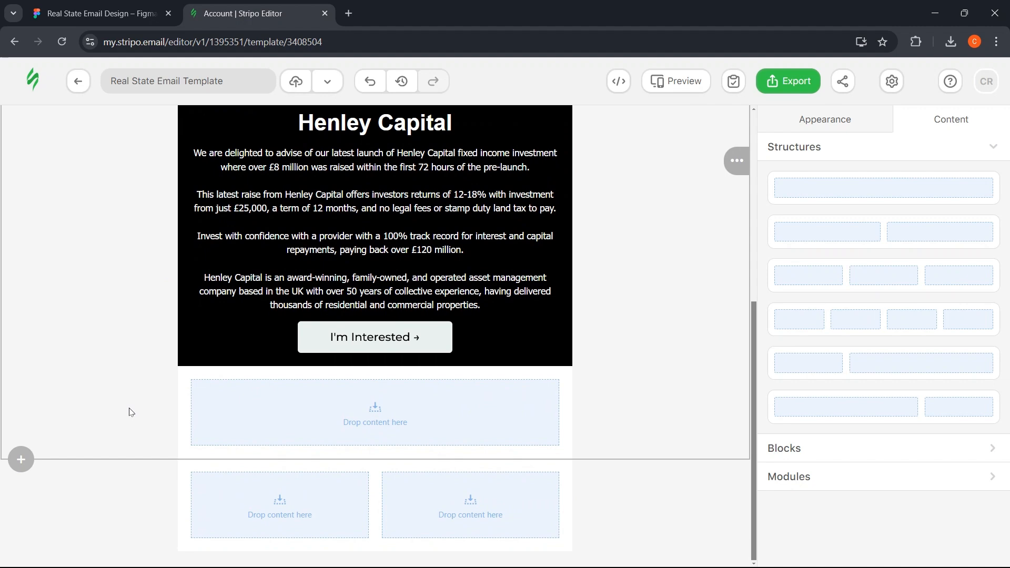
pyautogui.click(199, 383)
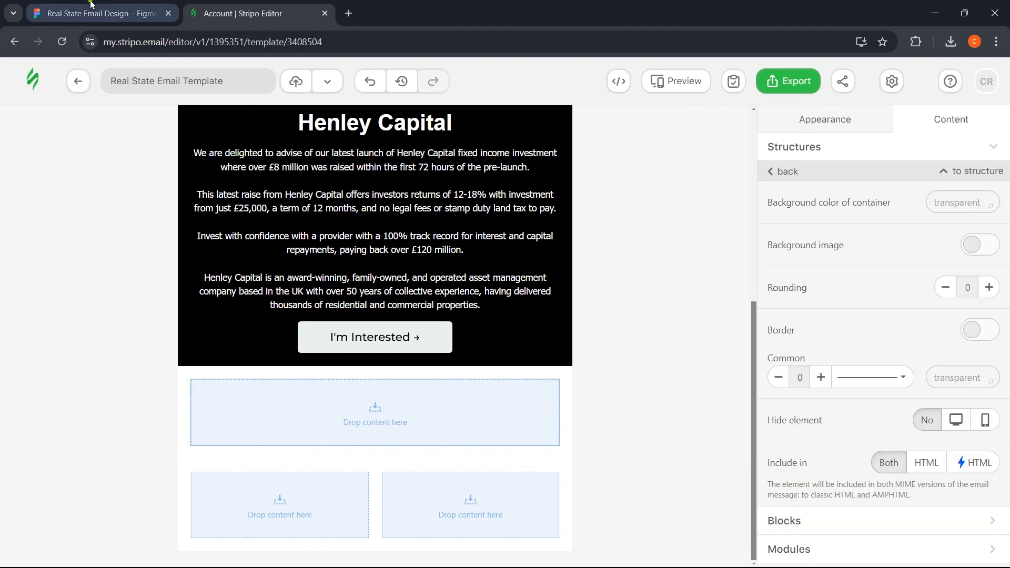
pyautogui.hotkey('ctrl', 'shift', 'Tab')
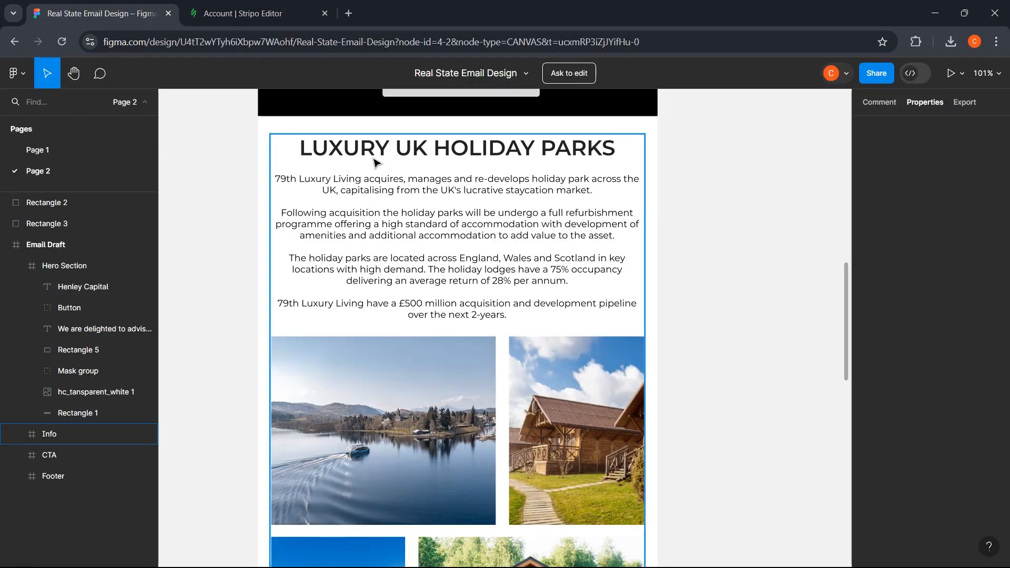
# - Copy the 'LUXURY UK HOLIDAY PARKS' heading text from Figma's Info frame, then return to Stripo
pyautogui.click(442, 154)
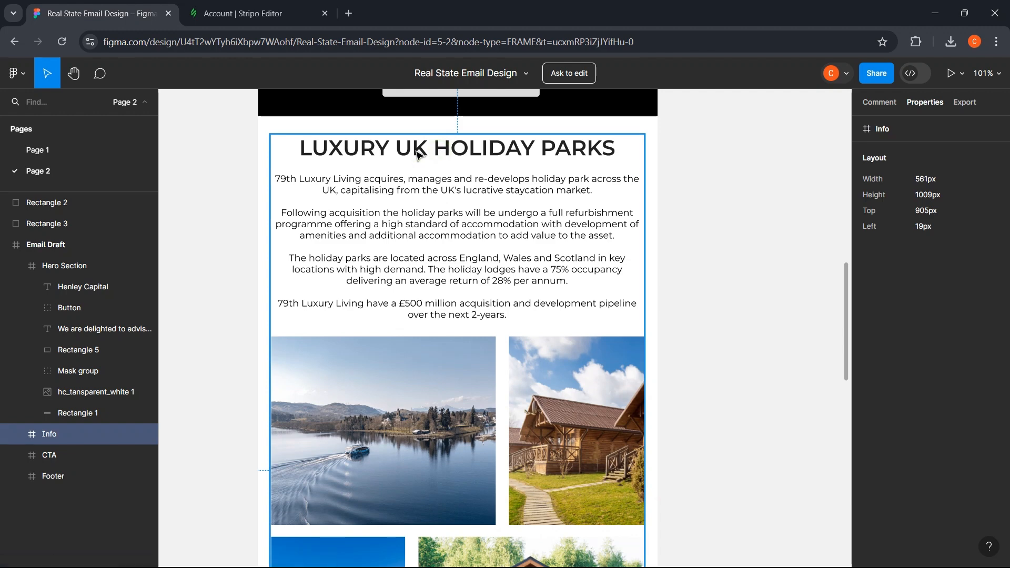
pyautogui.click(480, 155)
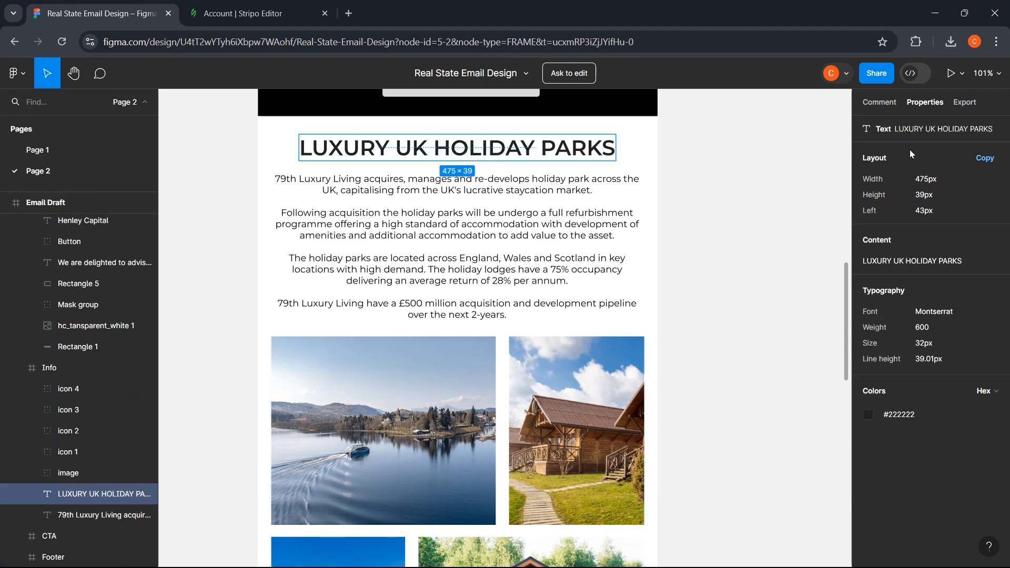
pyautogui.click(970, 263)
pyautogui.hotkey('ctrl', 'Tab')
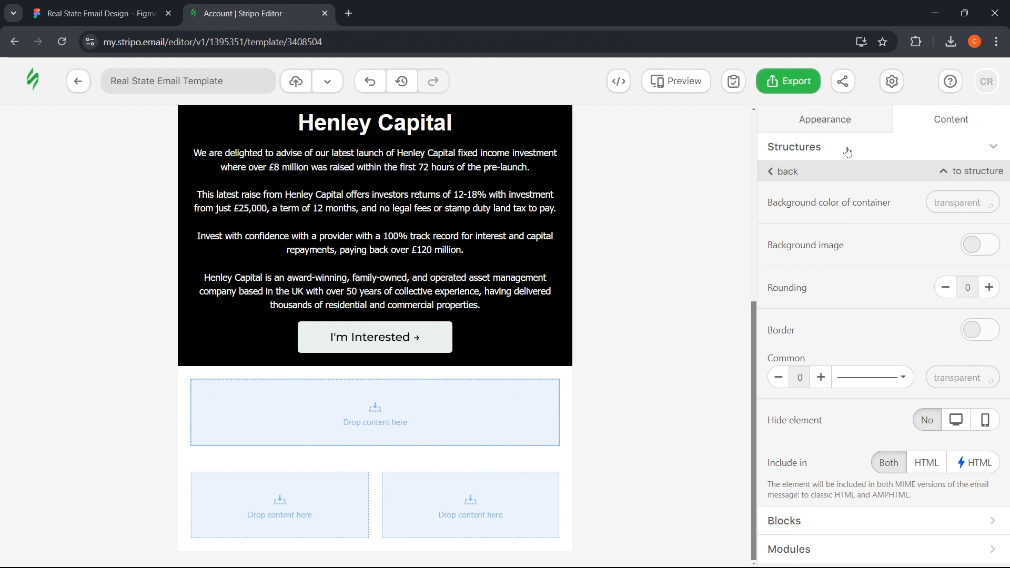
# - Place a Text block in the new empty container and paste the 'LUXURY UK HOLIDAY PARKS' text
pyautogui.click(779, 169)
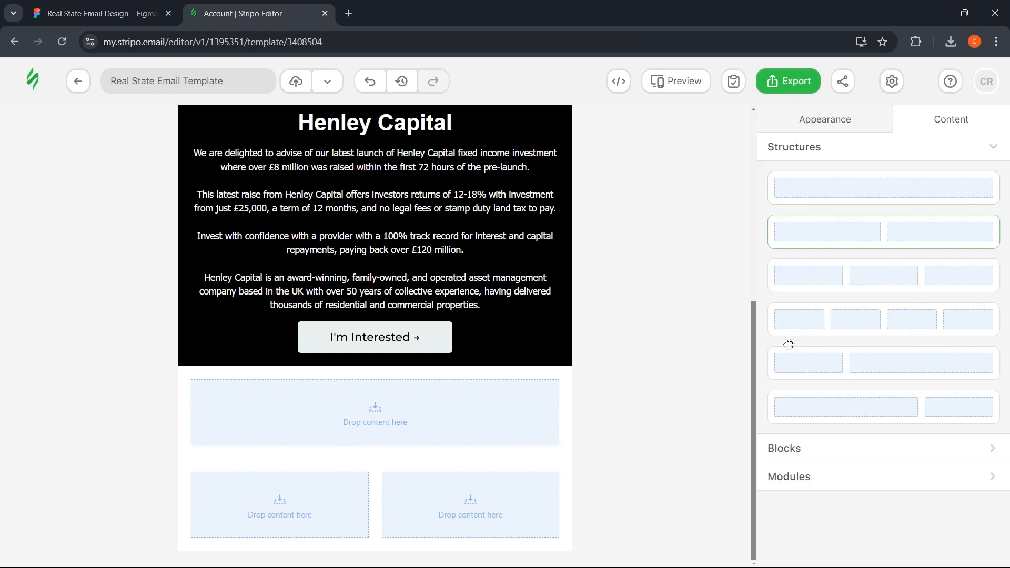
pyautogui.click(790, 449)
pyautogui.moveTo(879, 224); pyautogui.dragTo(370, 418)
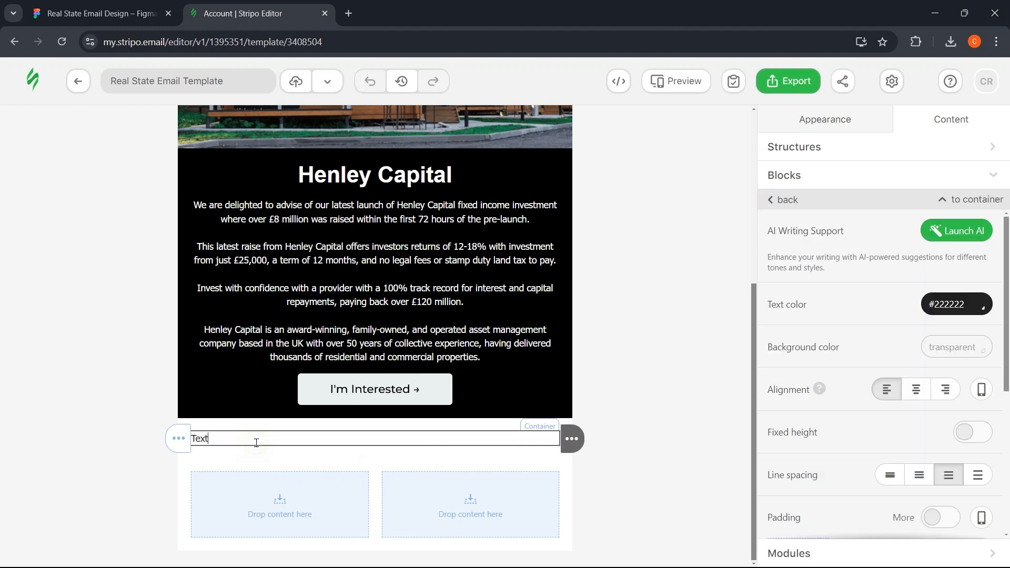
pyautogui.hotkey('ctrl', 'v')
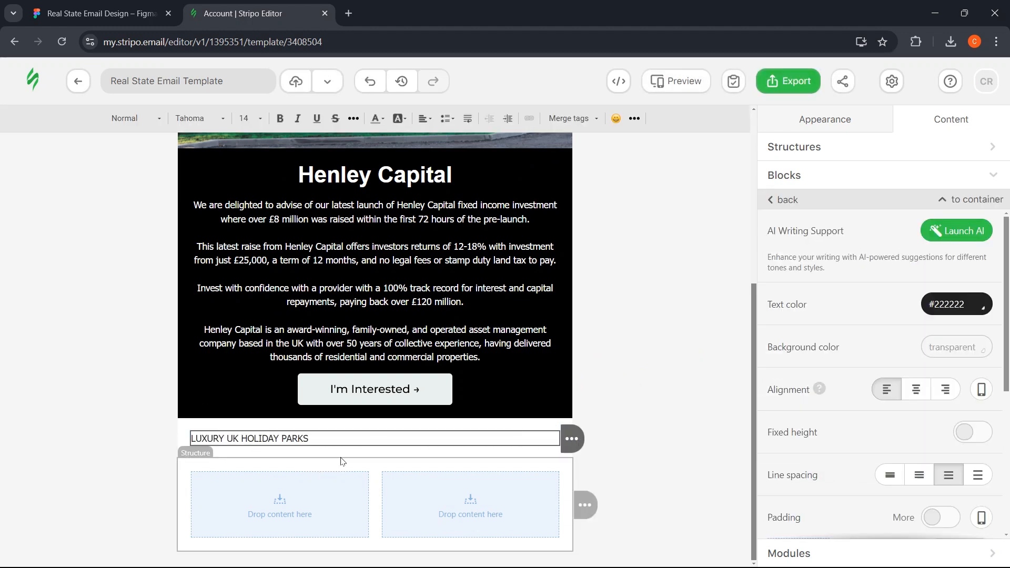
# - Format the heading as a centred, bold Heading 1, checking the Figma styling
pyautogui.moveTo(192, 439); pyautogui.dragTo(301, 427)
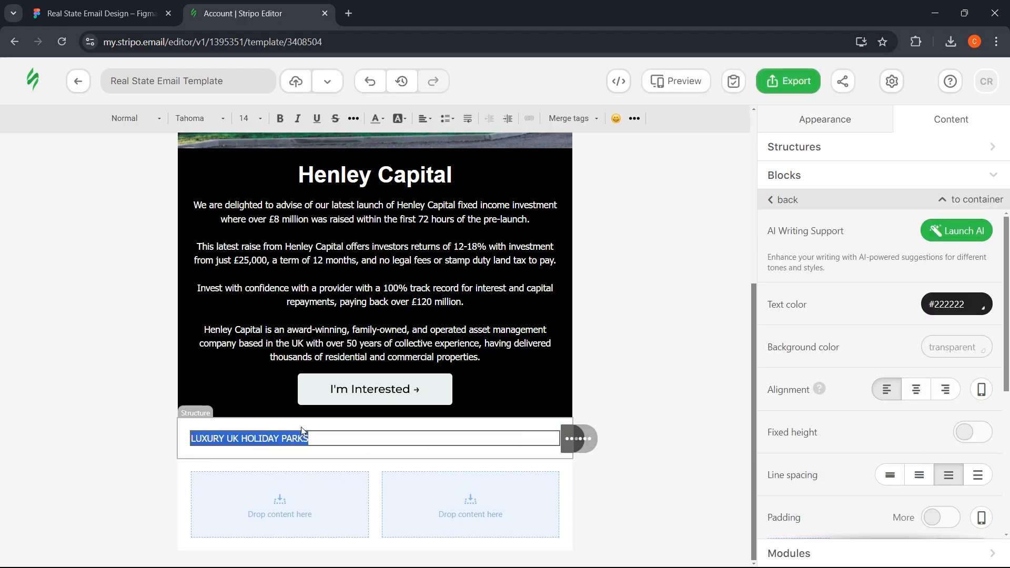
pyautogui.click(136, 121)
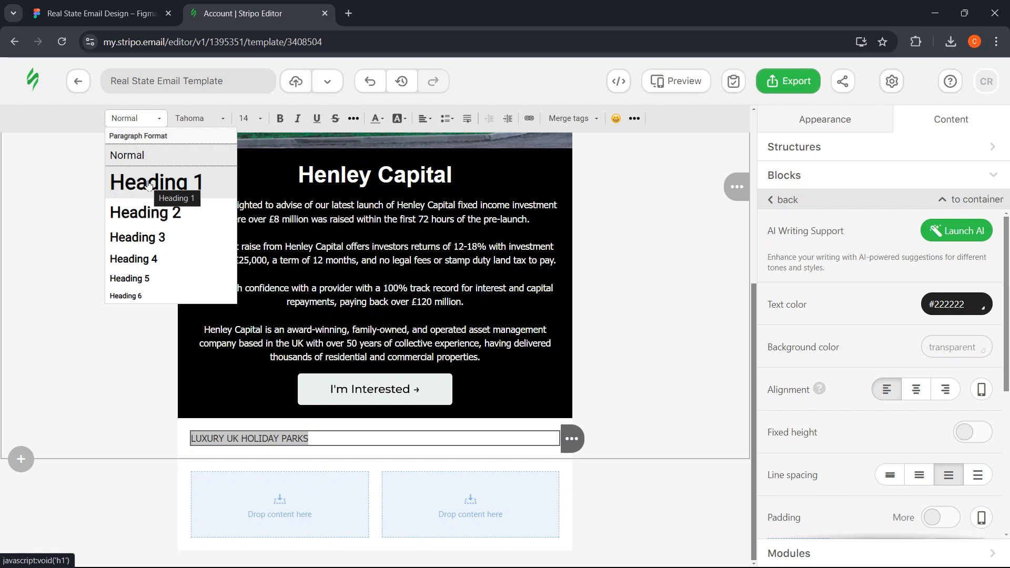
pyautogui.click(149, 184)
pyautogui.click(109, 7)
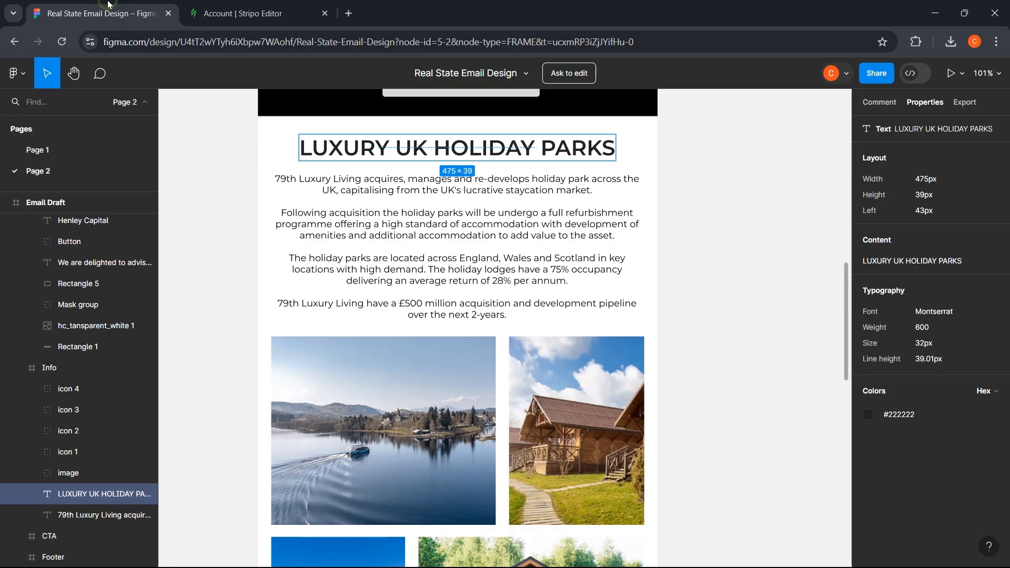
pyautogui.click(254, 4)
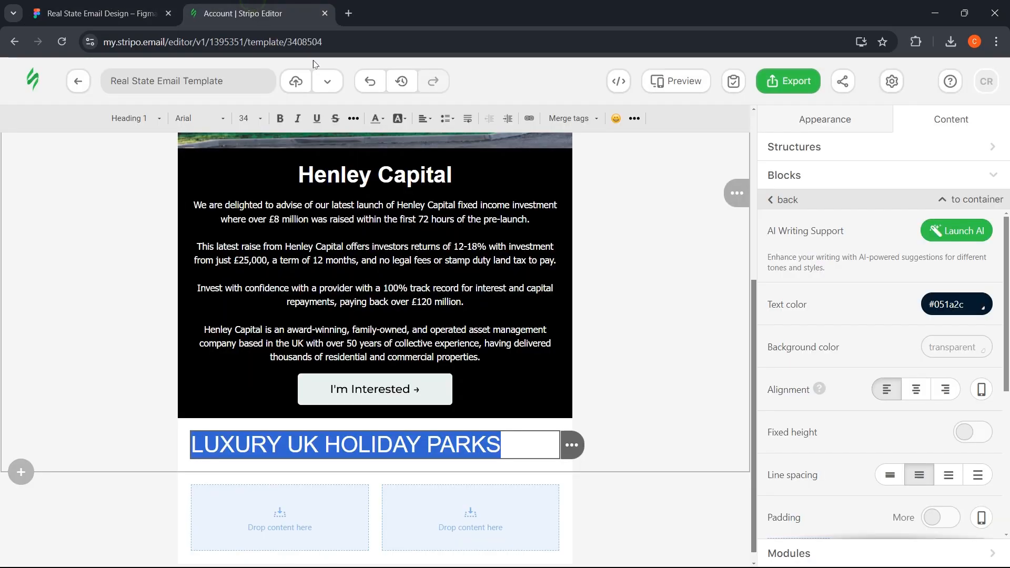
pyautogui.click(919, 390)
pyautogui.click(280, 120)
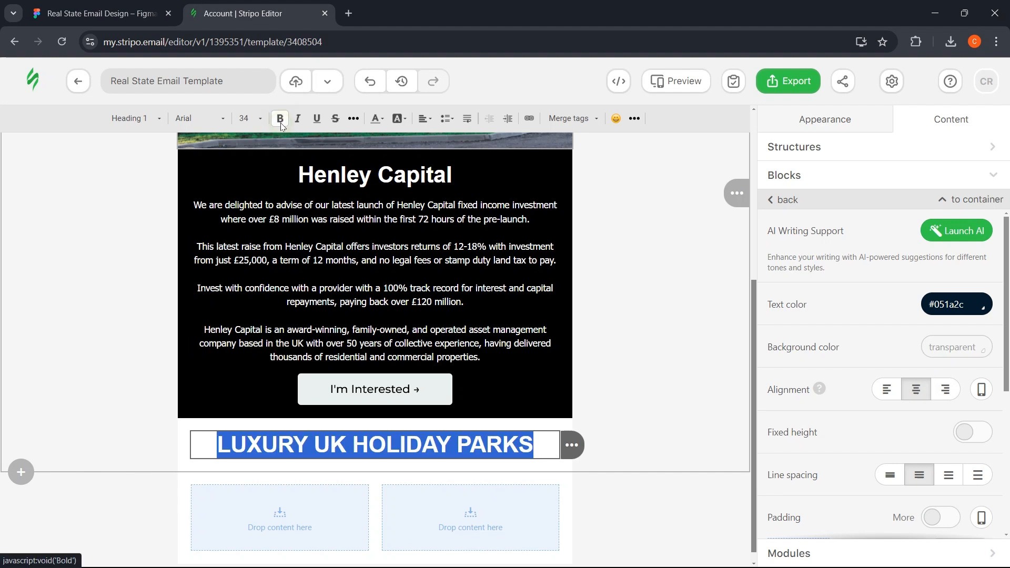
pyautogui.click(97, 342)
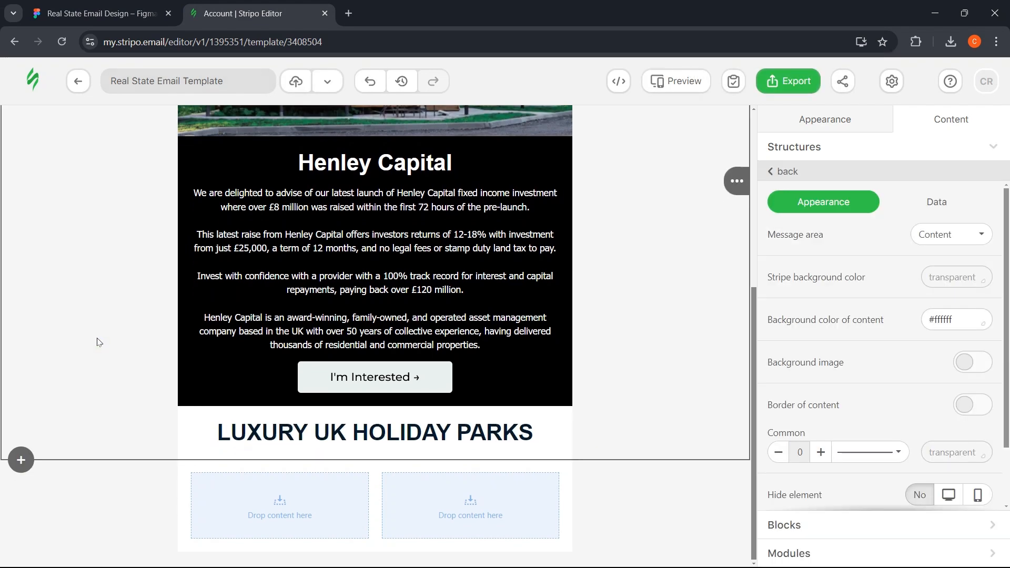
# - Set the heading's font size to 32
pyautogui.tripleClick(375, 433)
pyautogui.click(244, 120)
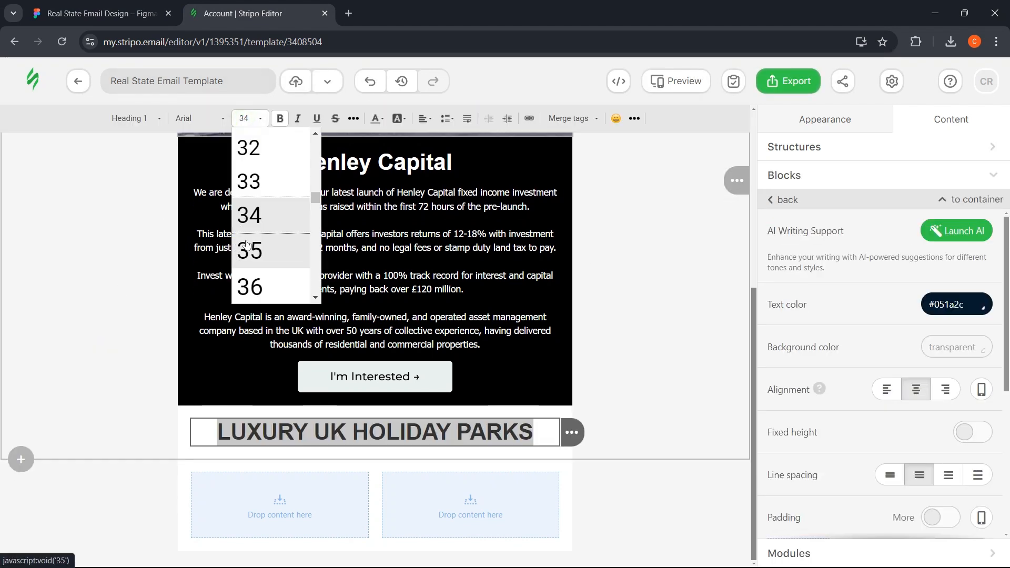
pyautogui.scroll(1, 247, 243)
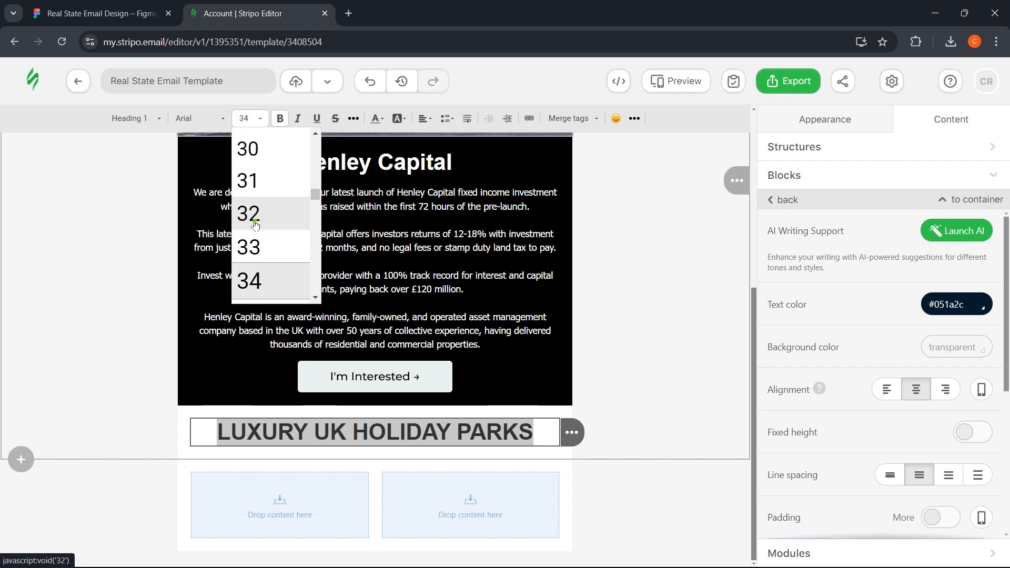
pyautogui.click(255, 225)
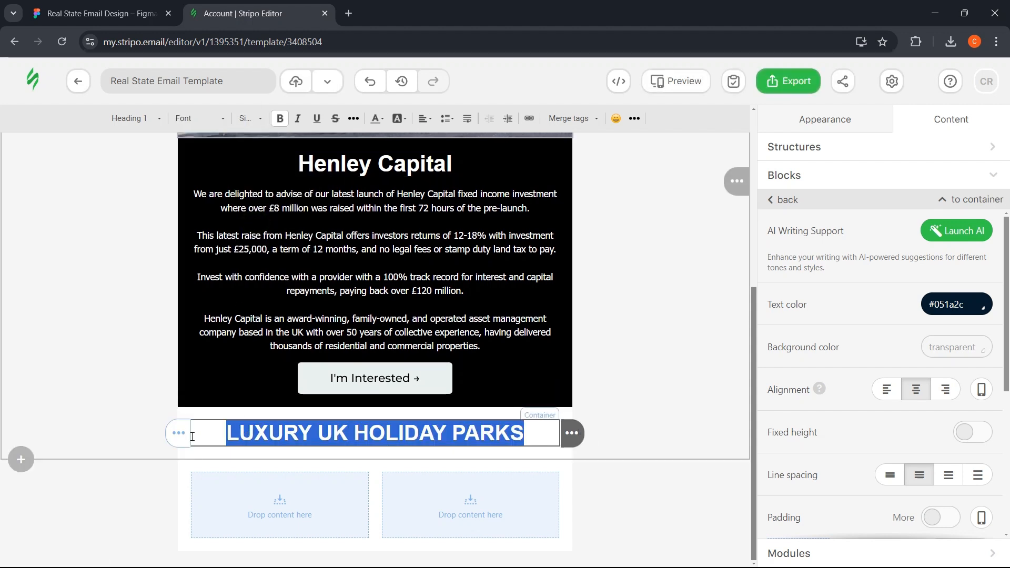
pyautogui.click(220, 444)
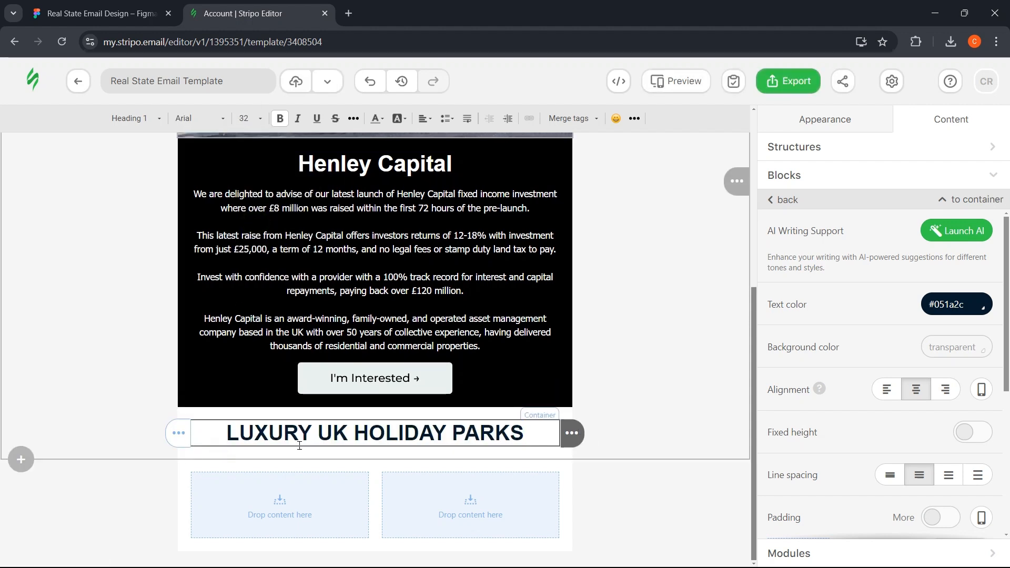
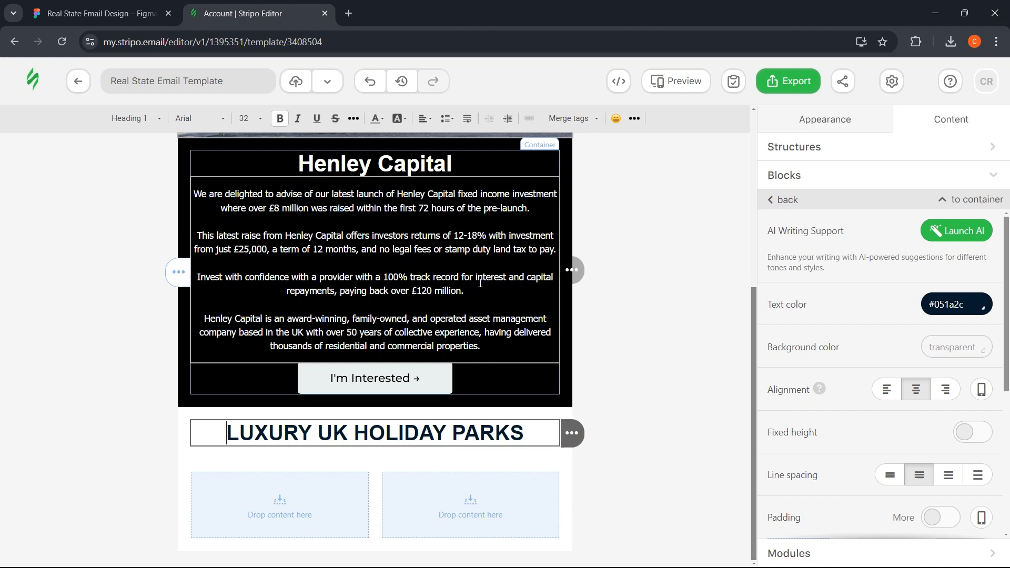
# - Duplicate the intro paragraph under the heading and make its text black #000000
pyautogui.moveTo(573, 275)
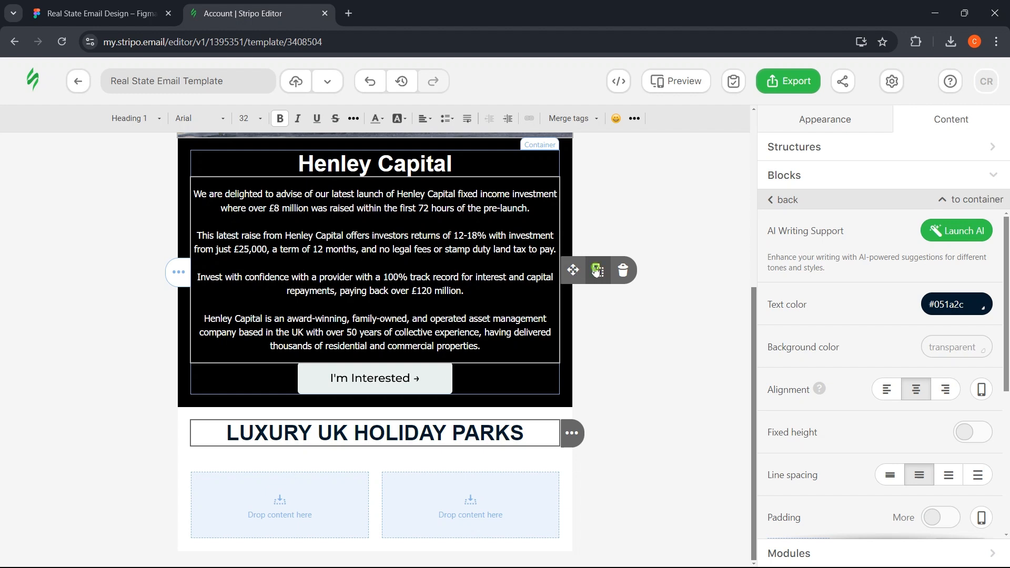
pyautogui.moveTo(574, 270); pyautogui.dragTo(435, 449)
pyautogui.scroll(-3, 411, 421)
pyautogui.click(380, 400)
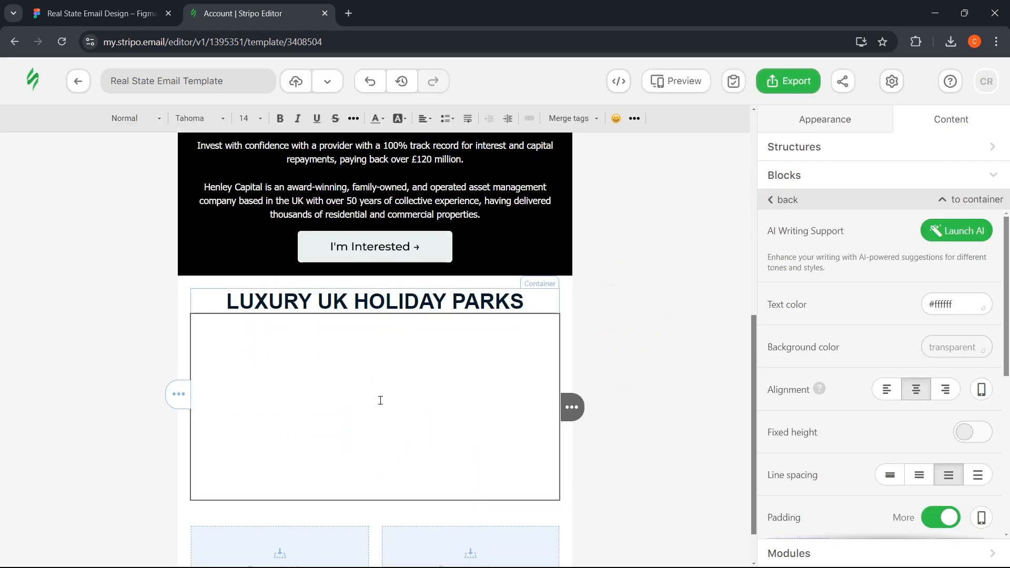
pyautogui.hotkey('ctrl', 'a')
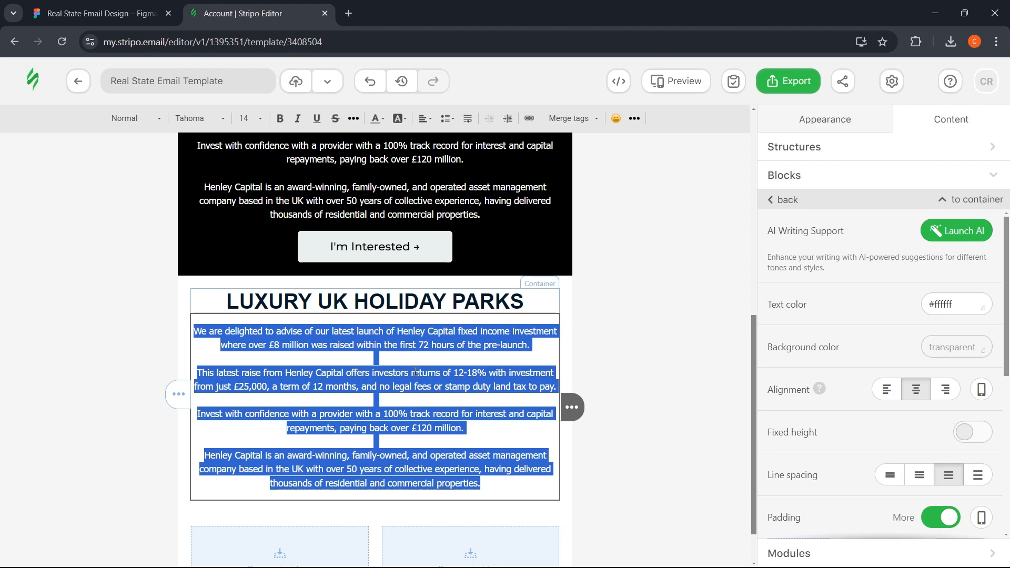
pyautogui.click(982, 306)
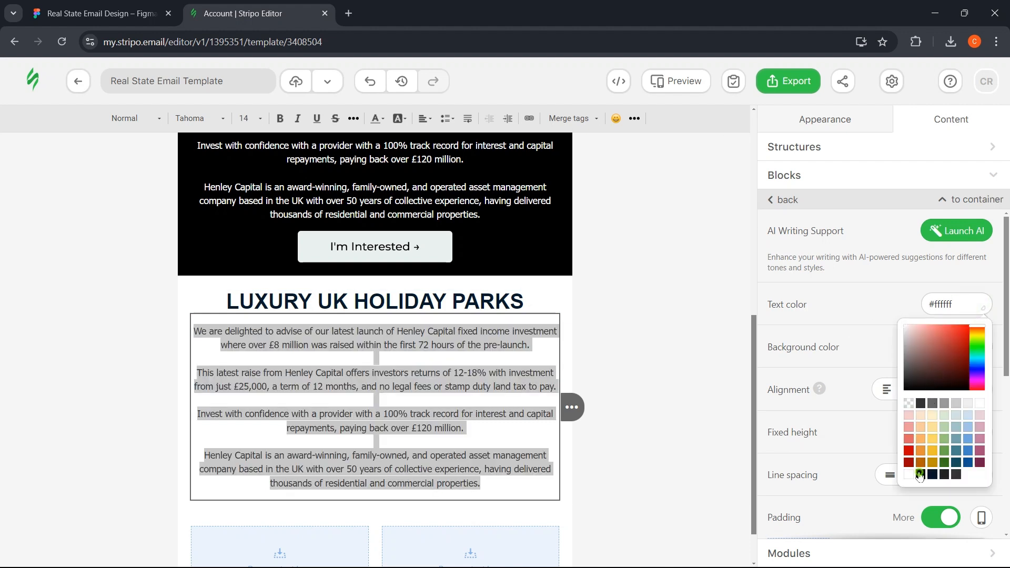
pyautogui.click(920, 475)
# - Replace the copied paragraph with the 79th Luxury Living text from Figma
pyautogui.click(250, 371)
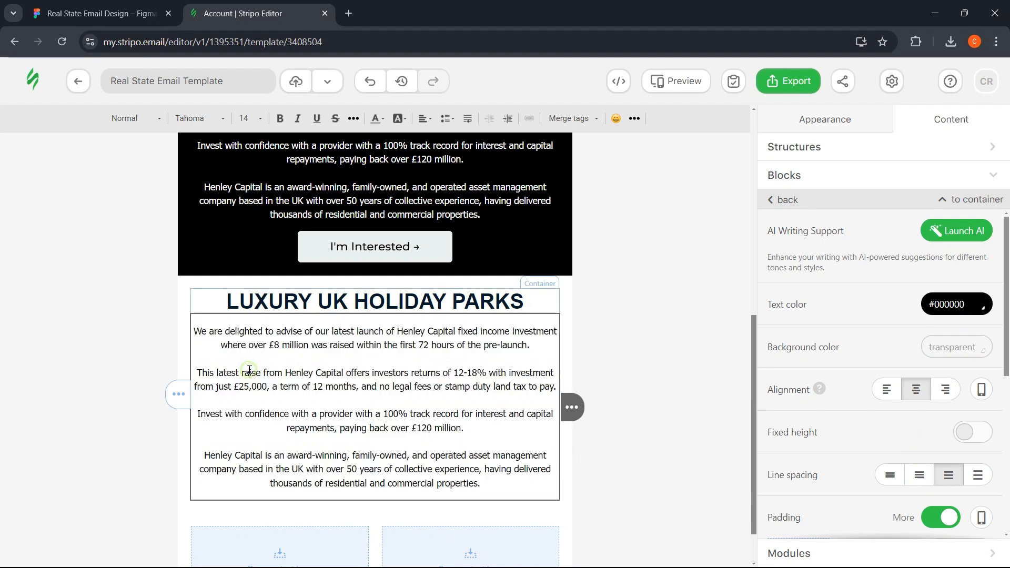
pyautogui.hotkey('ctrl', 'a')
pyautogui.scroll(2, 249, 368)
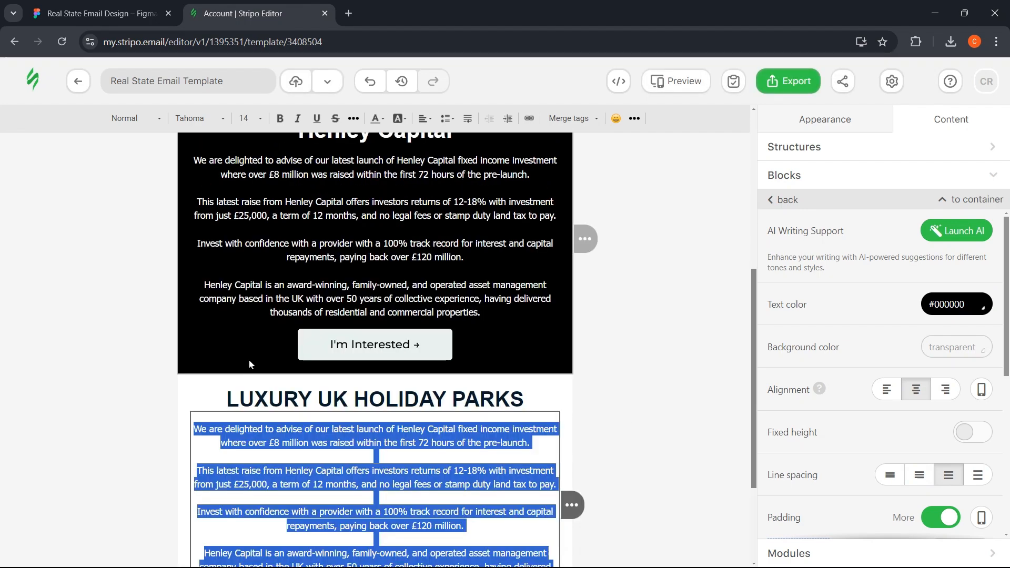
pyautogui.hotkey('ctrl', 'shift', 'Tab')
pyautogui.click(329, 276)
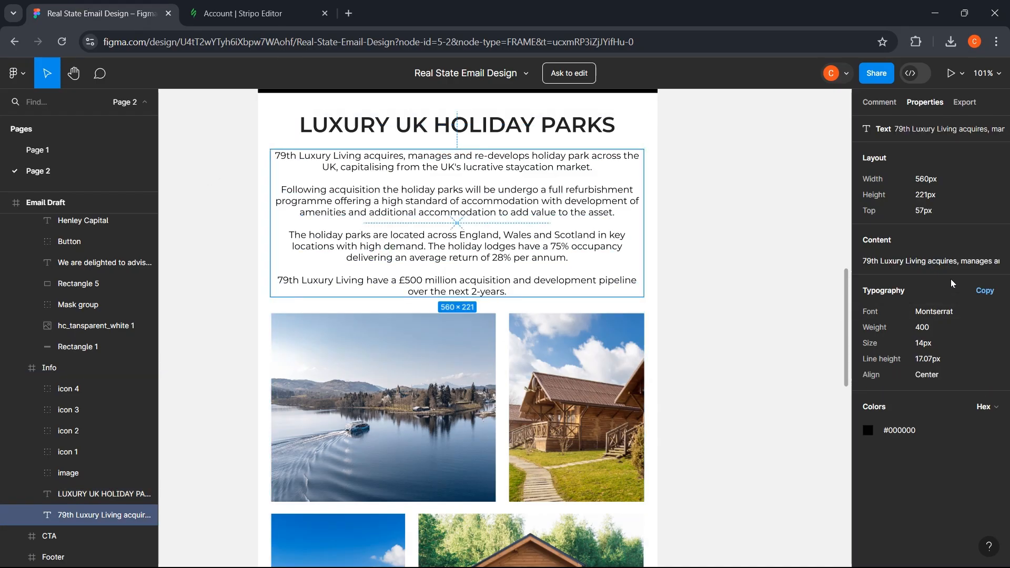
pyautogui.click(942, 261)
pyautogui.hotkey('ctrl', 'Tab')
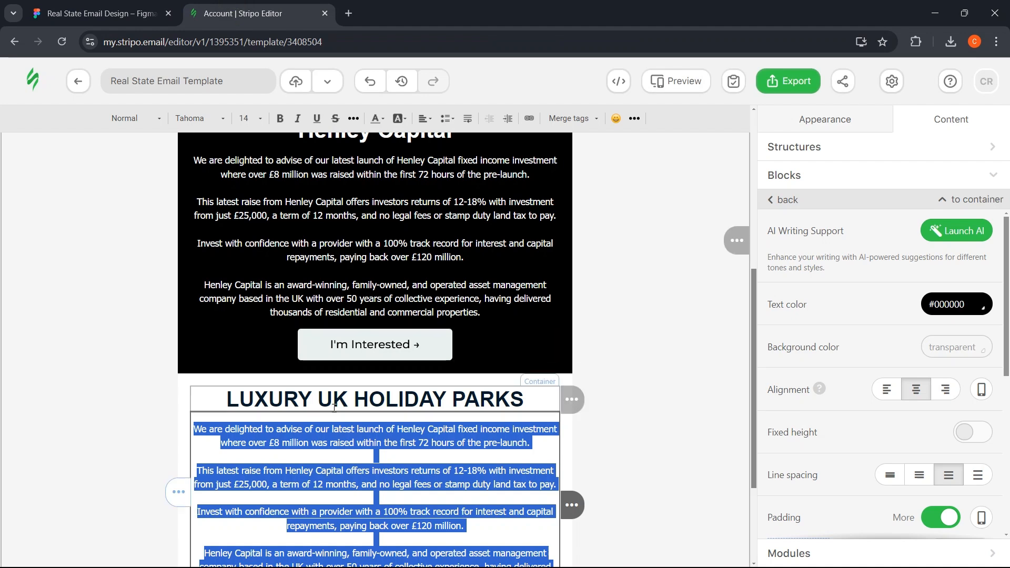
pyautogui.hotkey('ctrl', 'v')
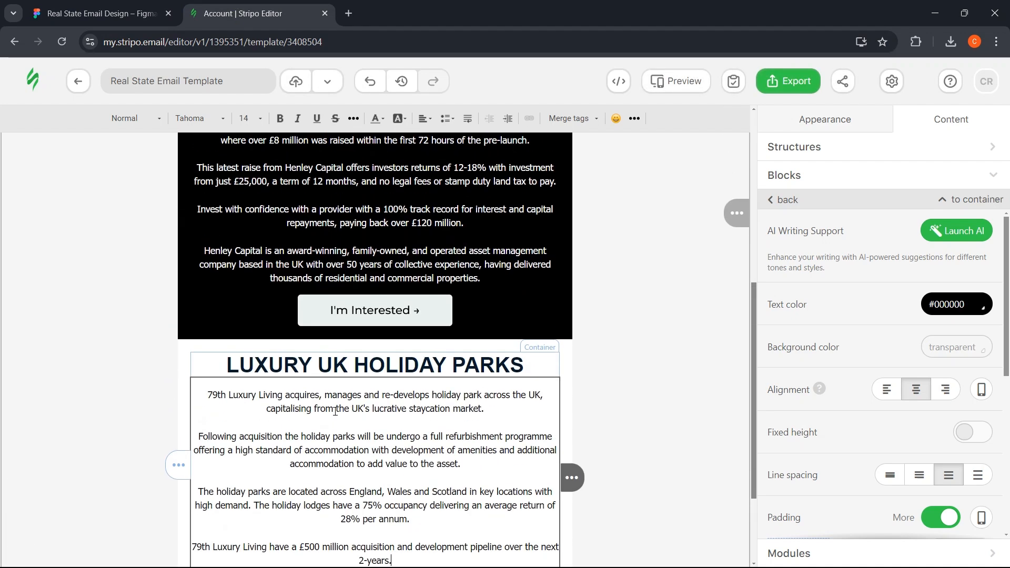
pyautogui.scroll(-2, 335, 368)
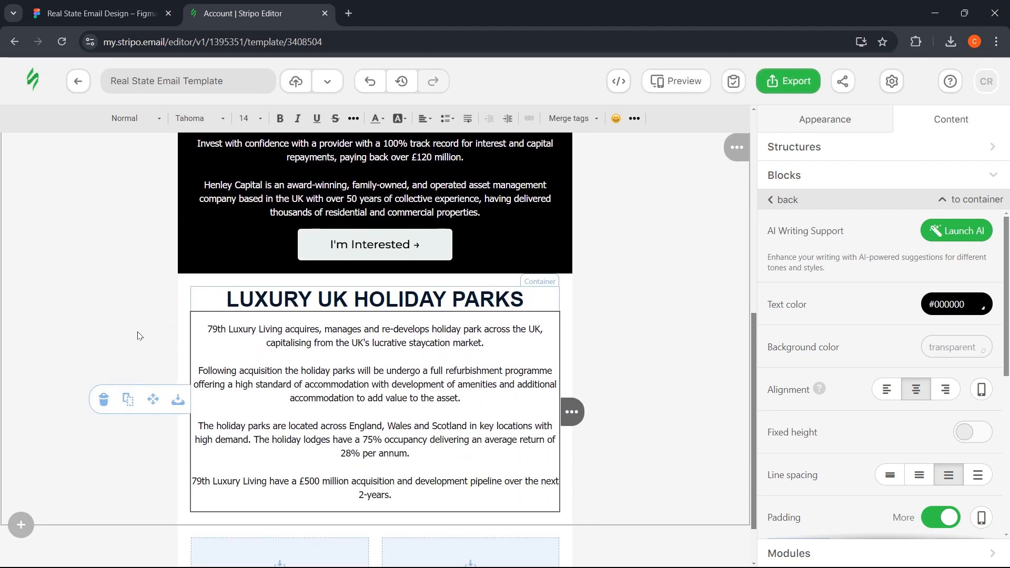
pyautogui.click(139, 336)
pyautogui.click(108, 15)
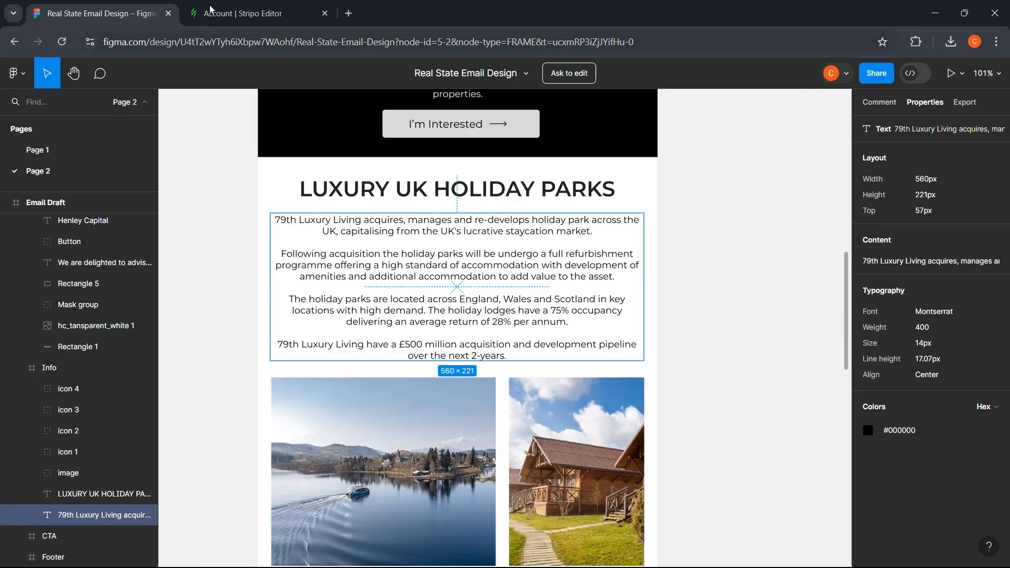
pyautogui.click(266, 13)
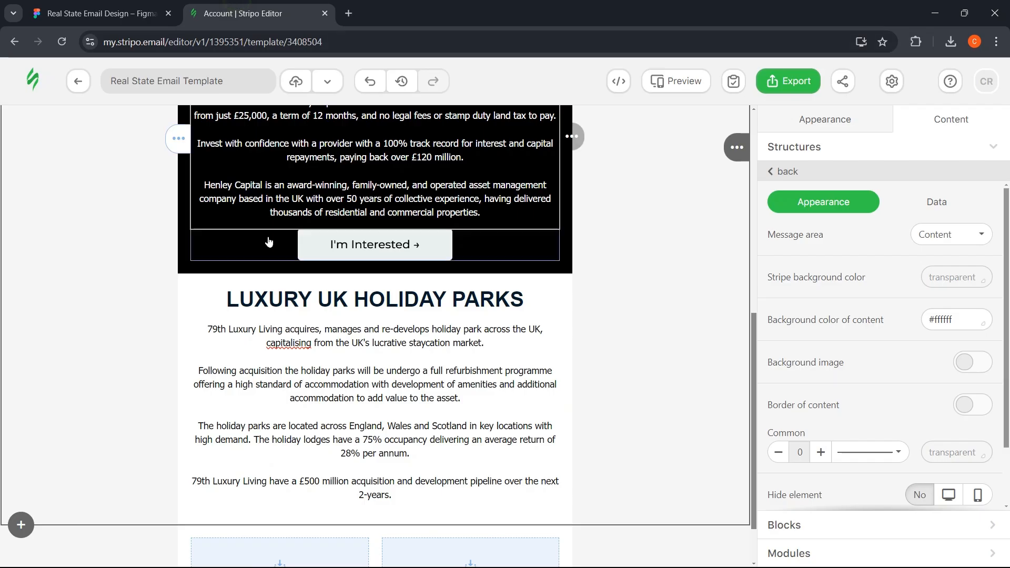
# - Give the LUXURY UK HOLIDAY PARKS heading a separate top padding of 15 px
pyautogui.click(221, 292)
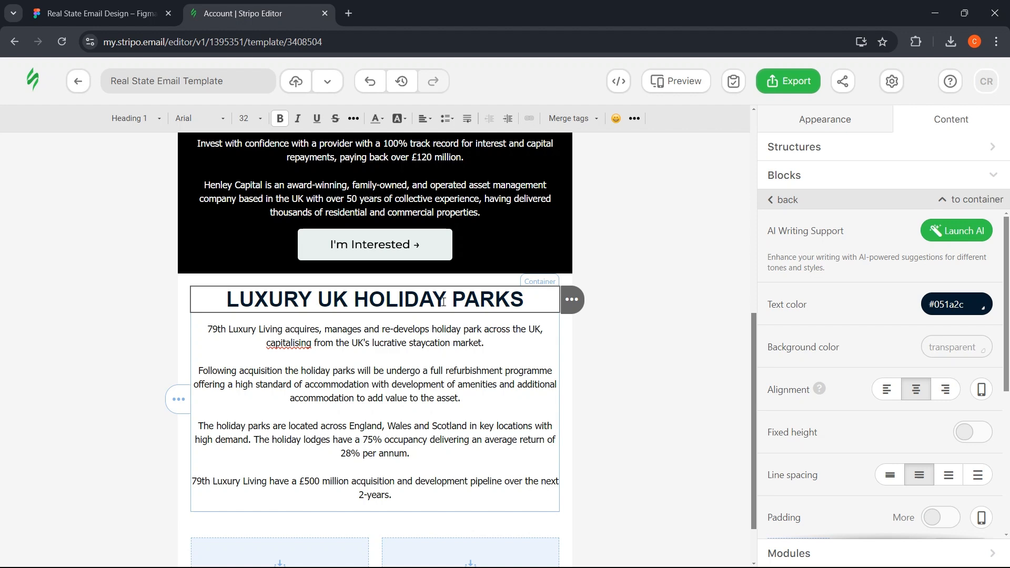
pyautogui.scroll(-3, 926, 369)
pyautogui.click(941, 320)
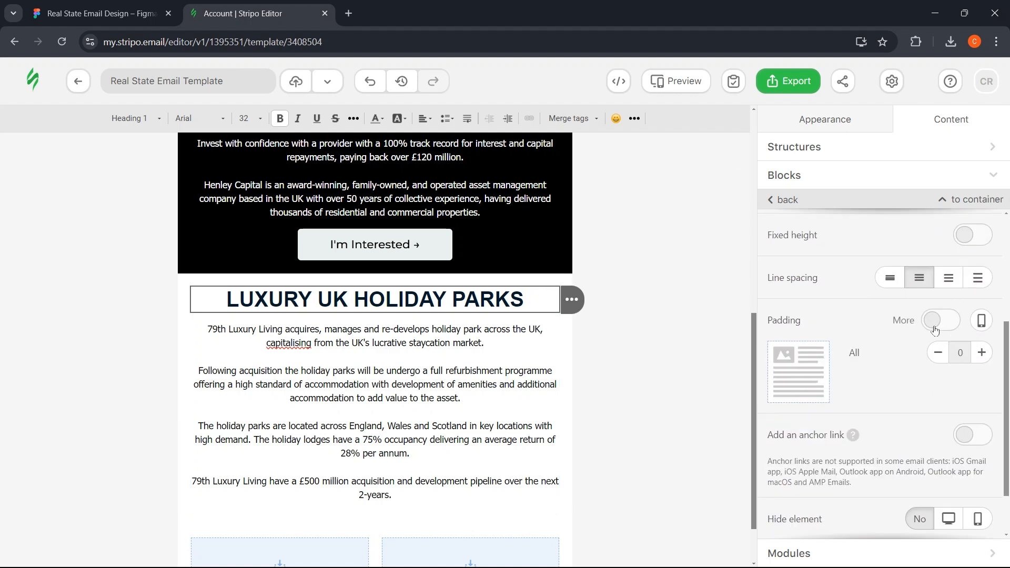
pyautogui.click(979, 418)
pyautogui.click(979, 418)
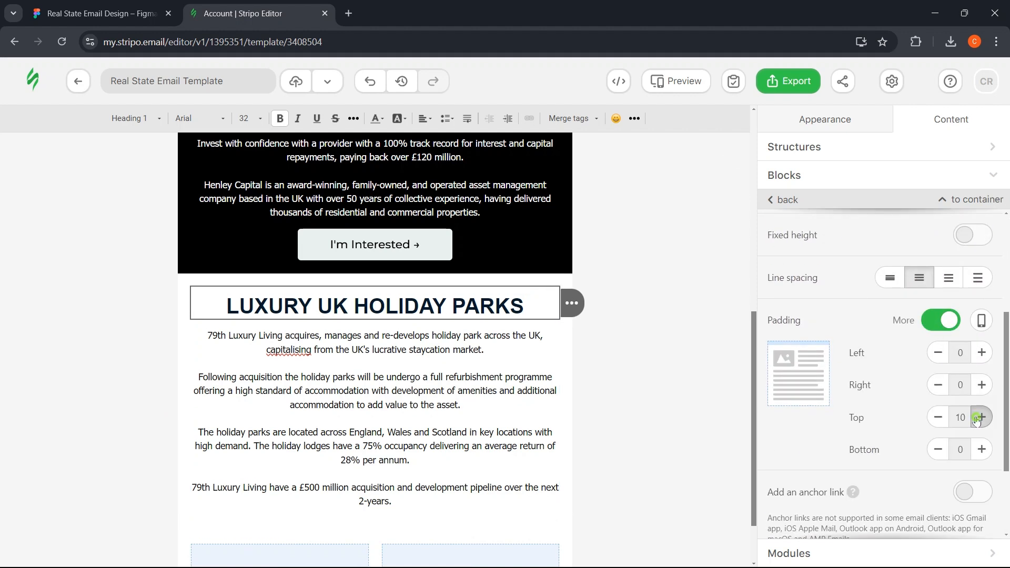
pyautogui.click(979, 418)
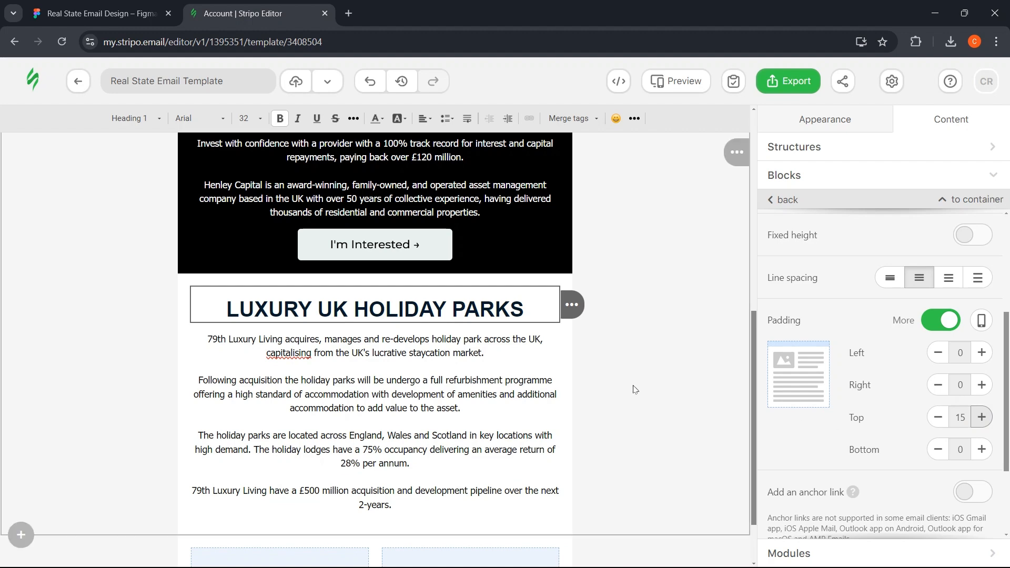
pyautogui.scroll(-1, 647, 367)
pyautogui.click(647, 368)
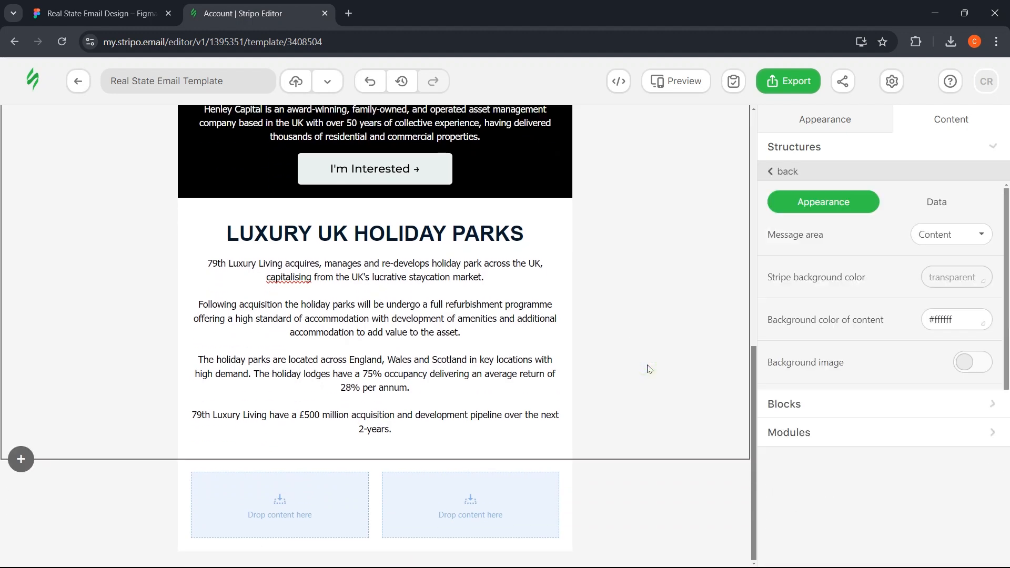
pyautogui.click(106, 5)
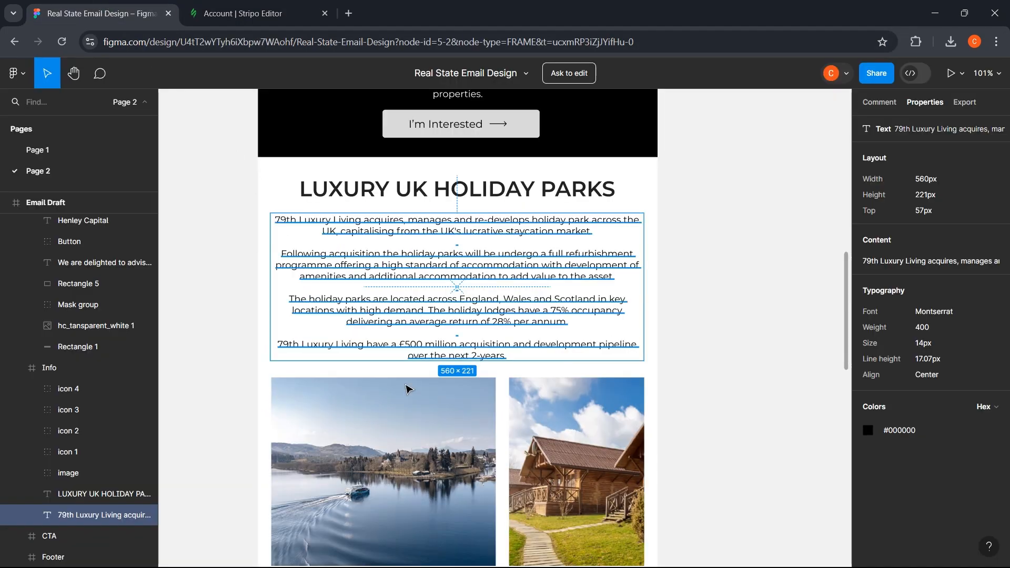
# - Scroll the Figma design down to the photo grid, then open Stripo's Structures list
pyautogui.scroll(-3, 405, 390)
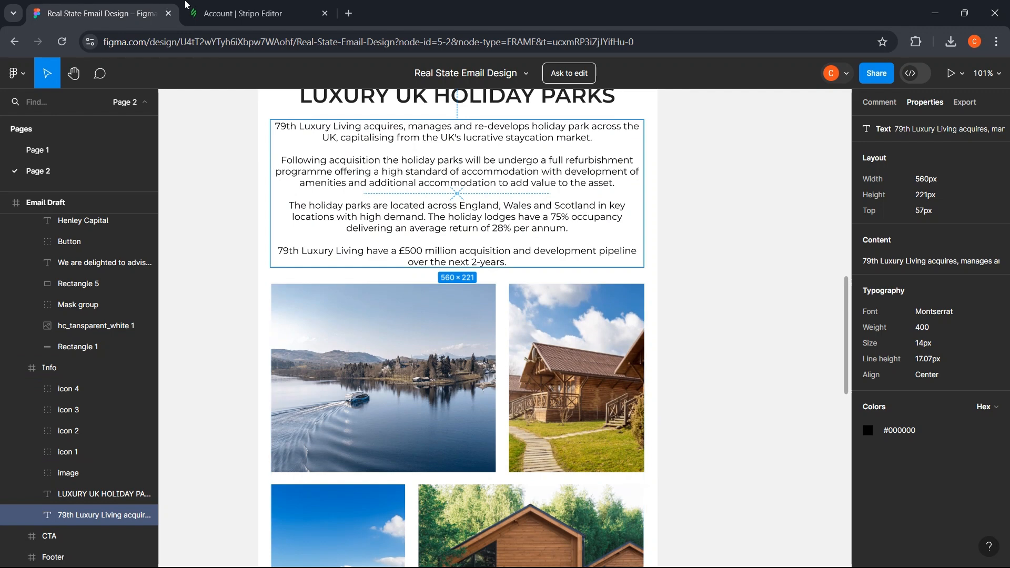
pyautogui.scroll(-3, 263, 267)
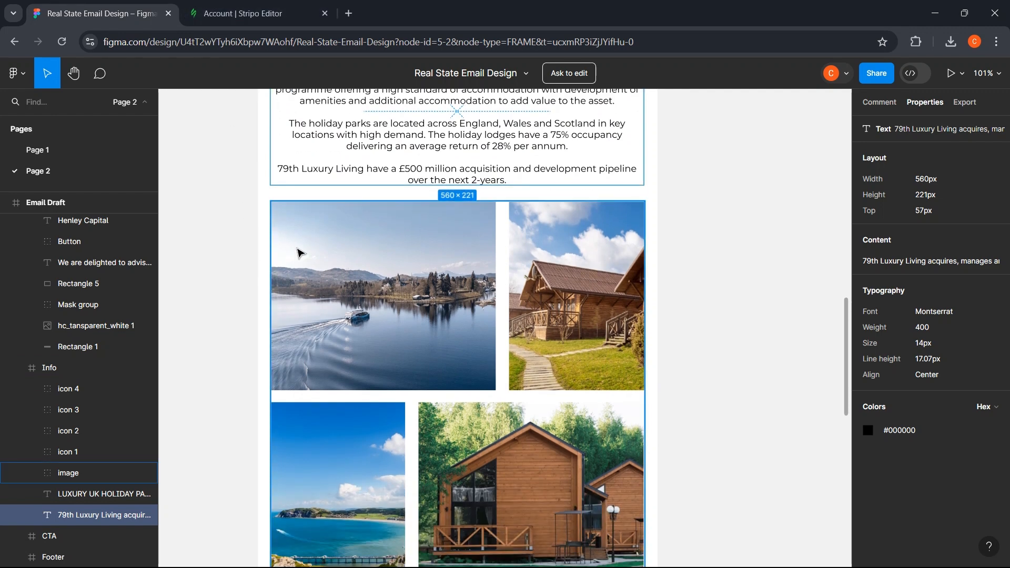
pyautogui.click(242, 13)
pyautogui.click(100, 13)
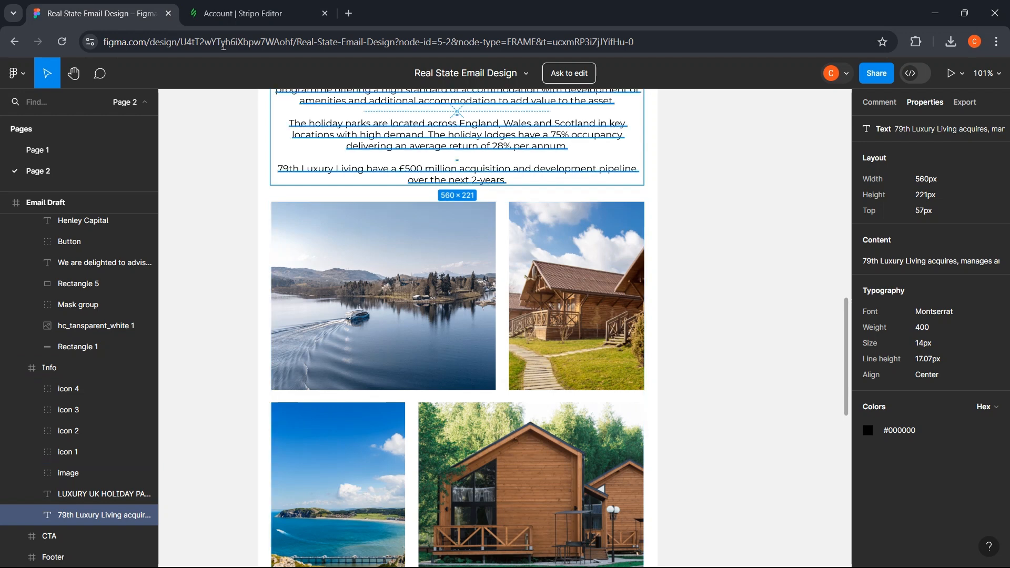
pyautogui.click(242, 13)
pyautogui.click(805, 150)
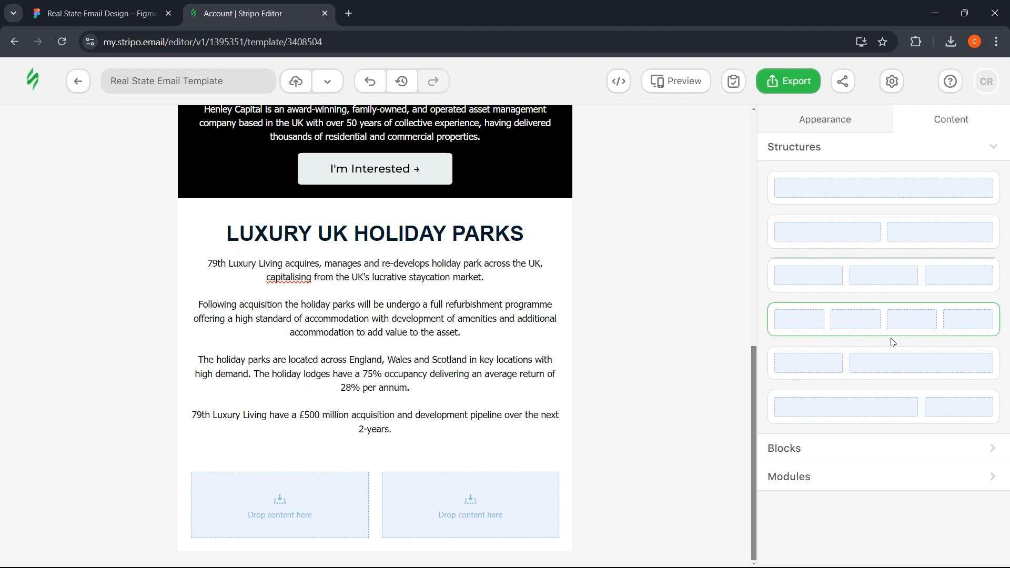
# - Add a wide-plus-narrow two-column row with the unnamed2.png lake photo in the wide column
pyautogui.click(100, 13)
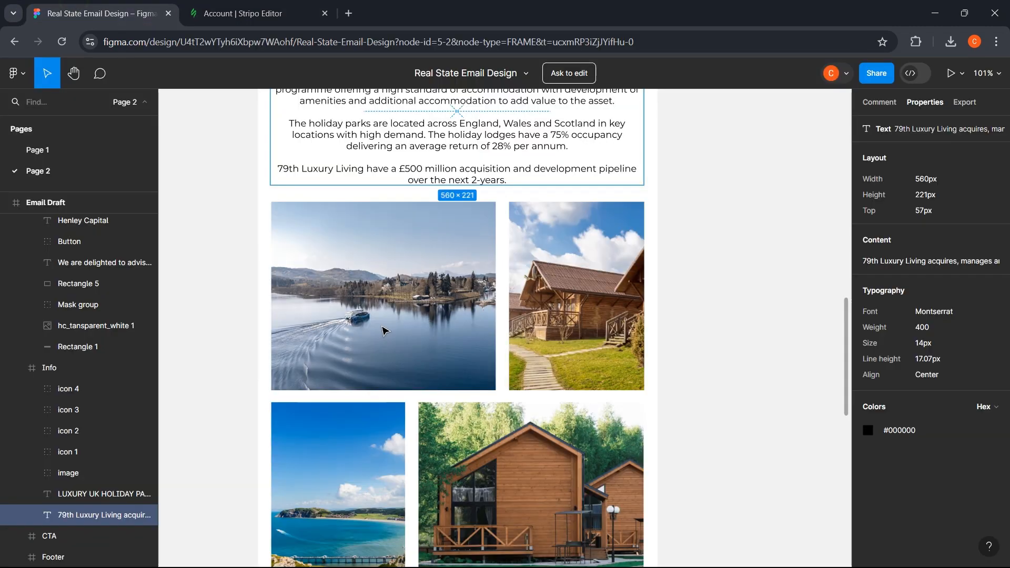
pyautogui.click(388, 313)
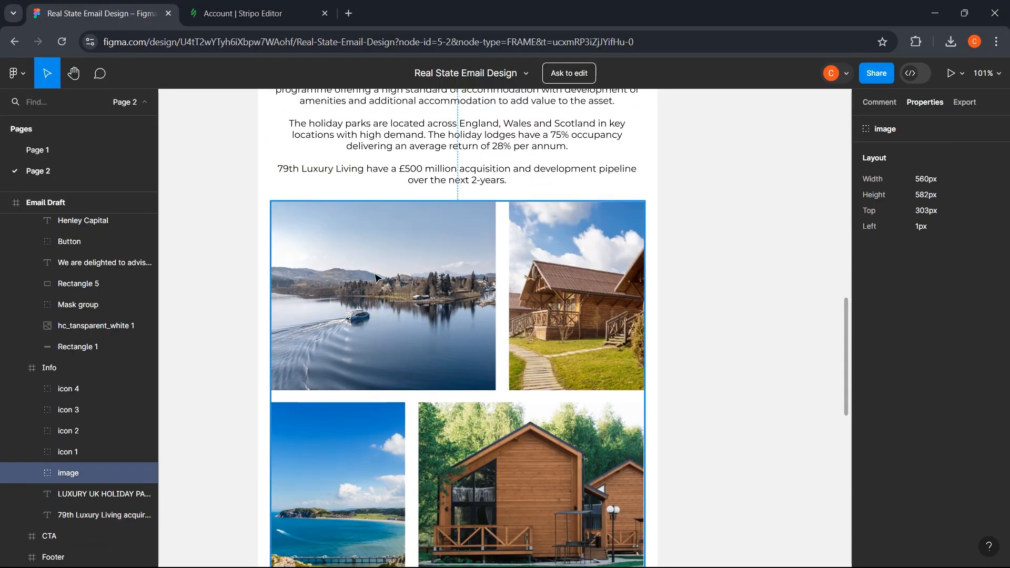
pyautogui.click(242, 13)
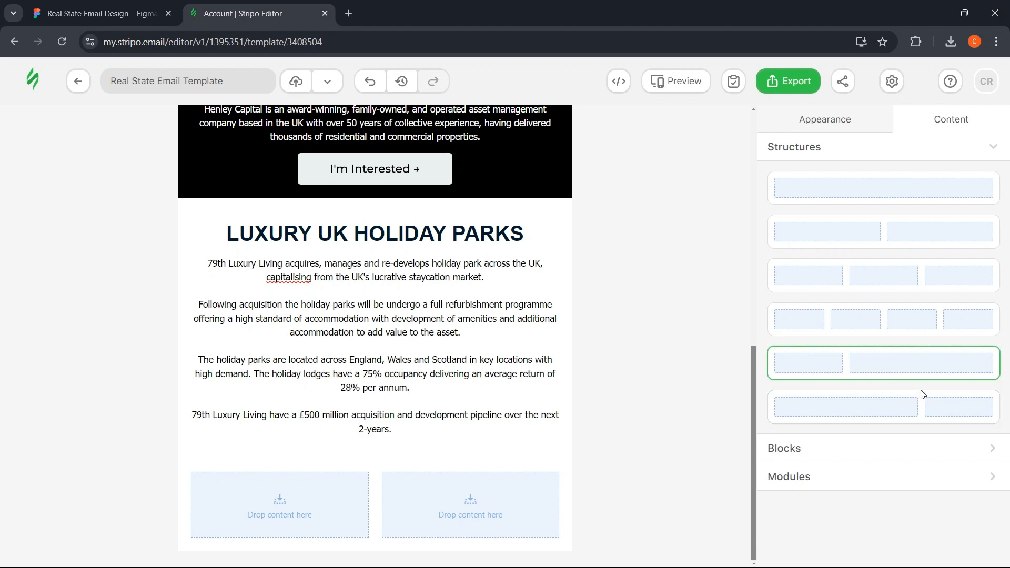
pyautogui.moveTo(888, 414)
pyautogui.mouseDown()
pyautogui.moveTo(656, 413)
pyautogui.moveTo(453, 444)
pyautogui.mouseUp()
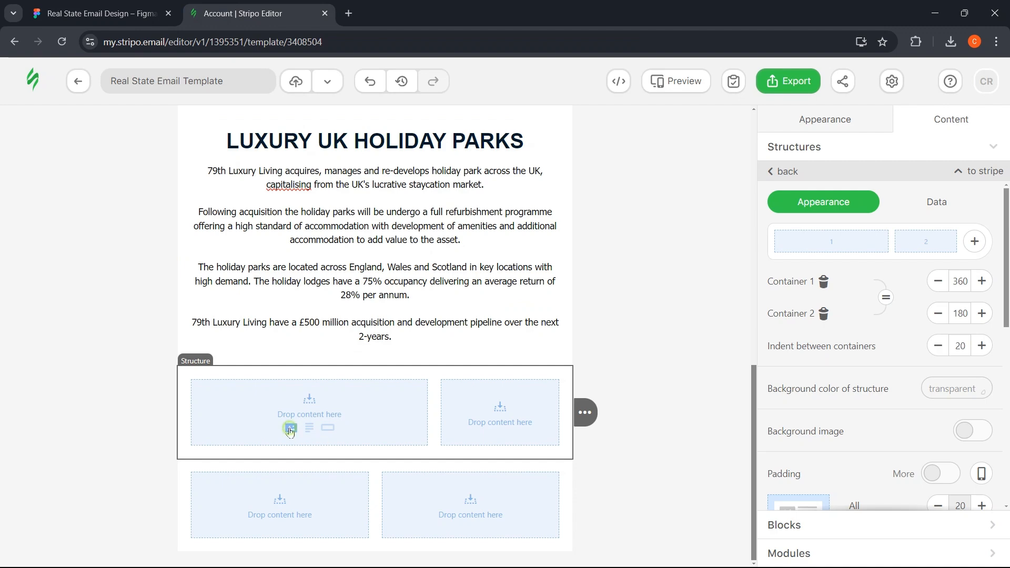
pyautogui.click(289, 430)
pyautogui.click(831, 275)
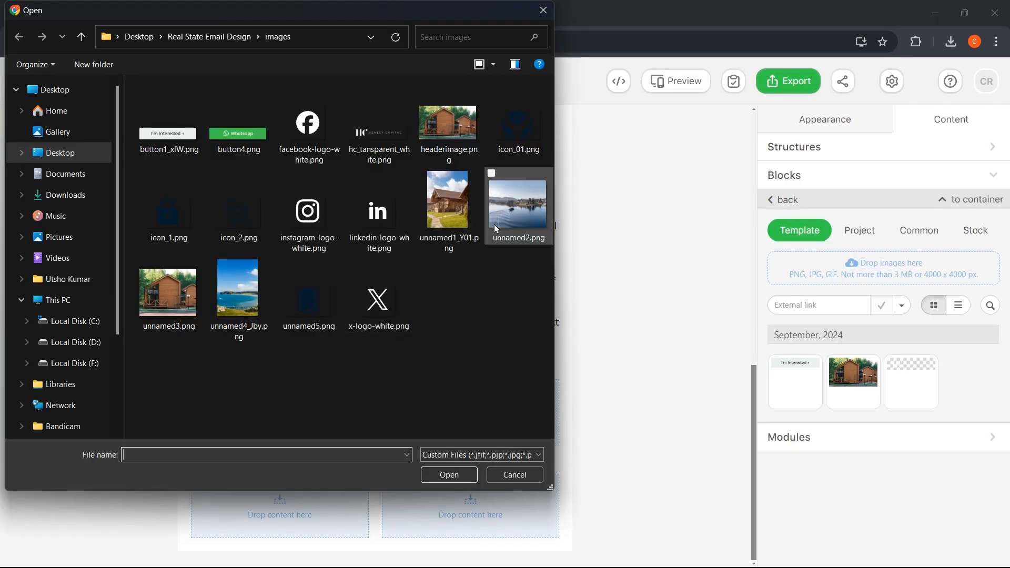
pyautogui.click(494, 225)
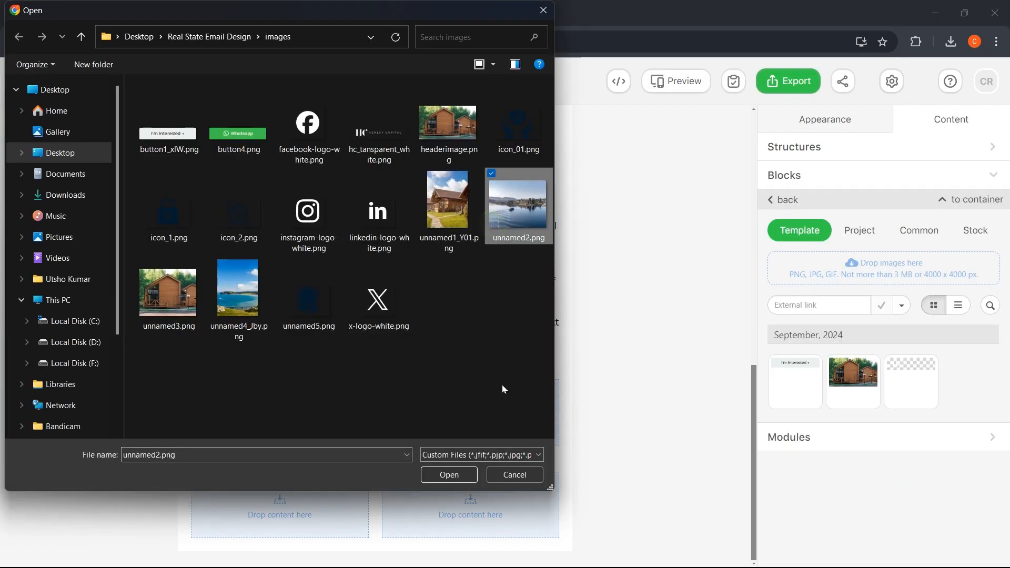
pyautogui.click(459, 475)
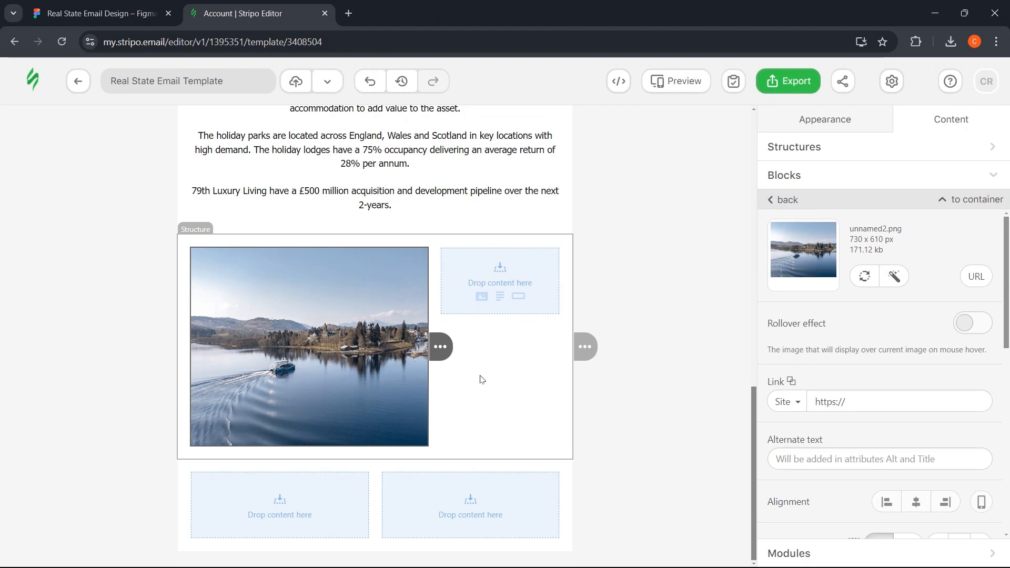
# - Upload the unnamed1_Y01.png cabin photo into an Image block in the right column
pyautogui.click(482, 301)
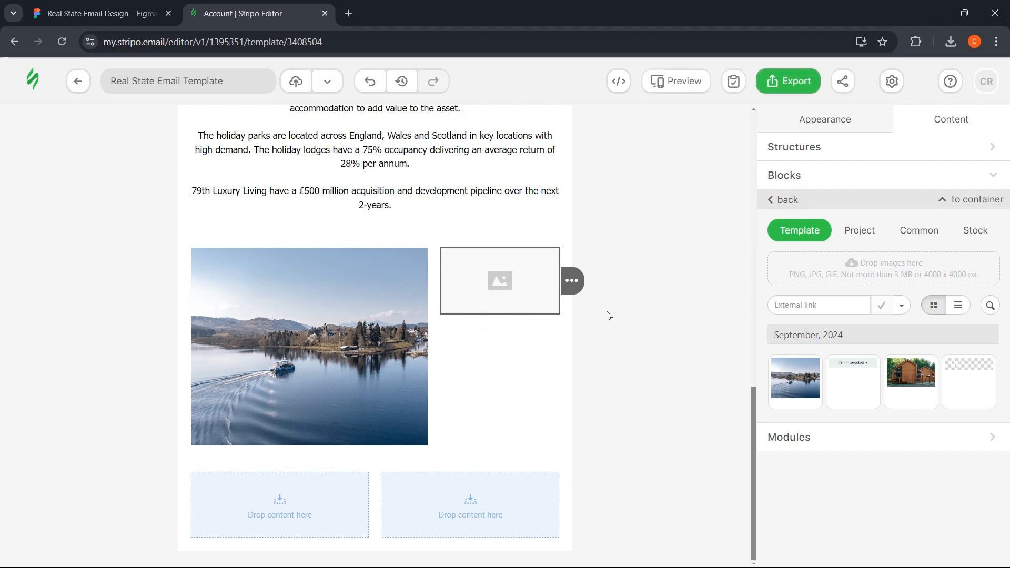
pyautogui.click(850, 266)
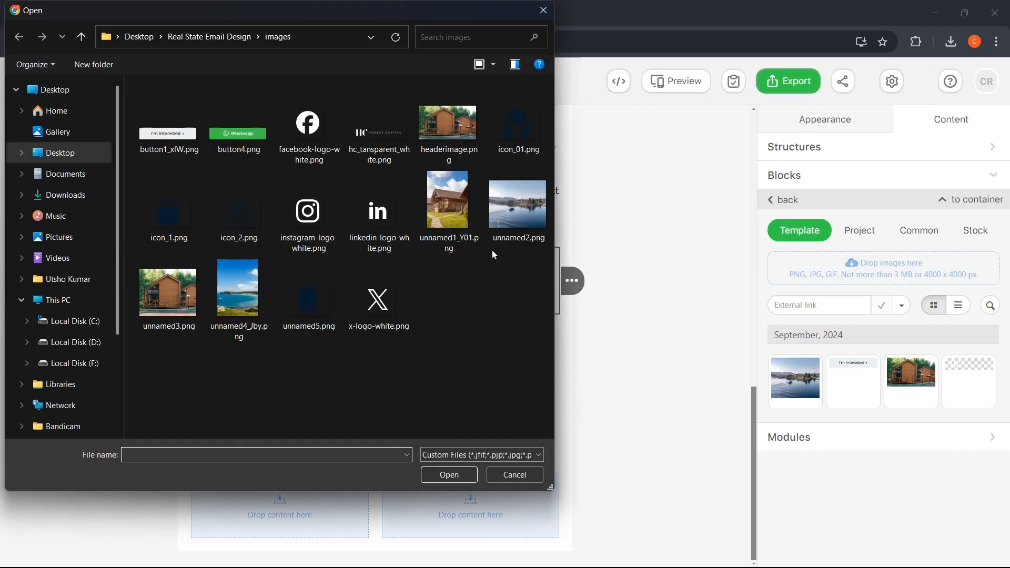
pyautogui.click(449, 208)
pyautogui.click(448, 475)
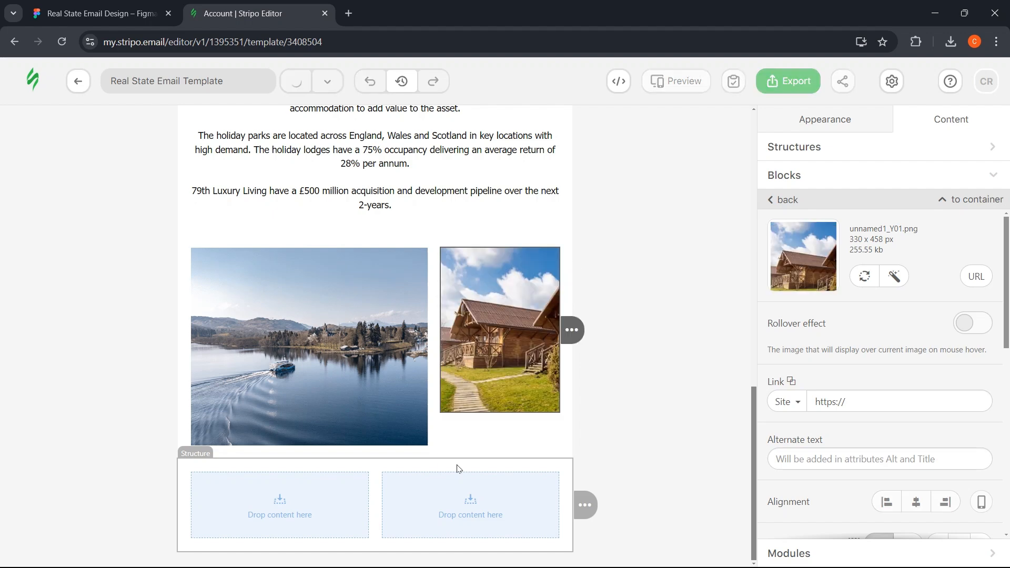
pyautogui.click(100, 13)
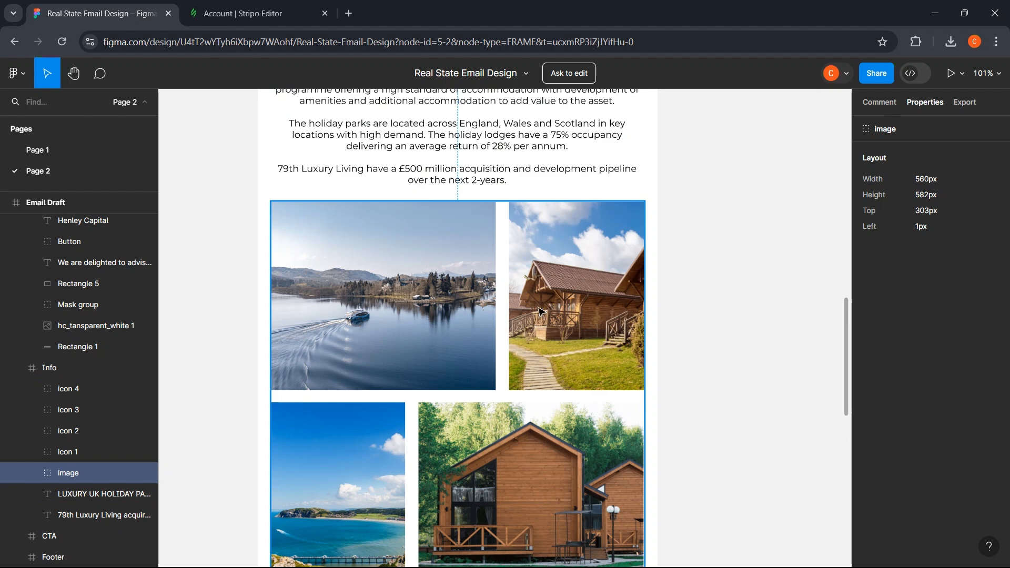
pyautogui.click(242, 13)
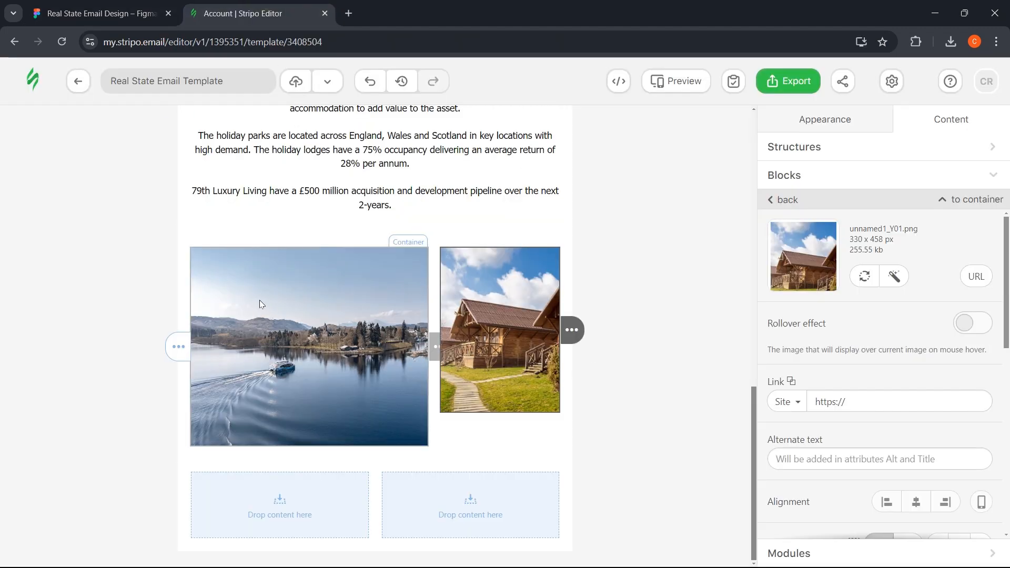
# - Resize the image row's columns to 337 px and 203 px
pyautogui.click(184, 271)
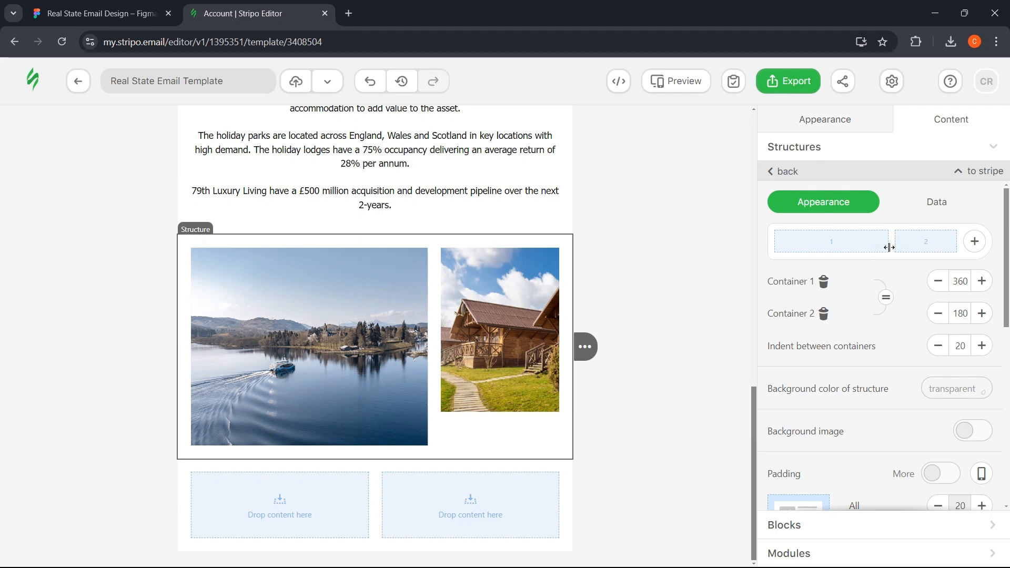
pyautogui.moveTo(889, 247)
pyautogui.mouseDown()
pyautogui.moveTo(868, 247)
pyautogui.moveTo(886, 246)
pyautogui.mouseUp()
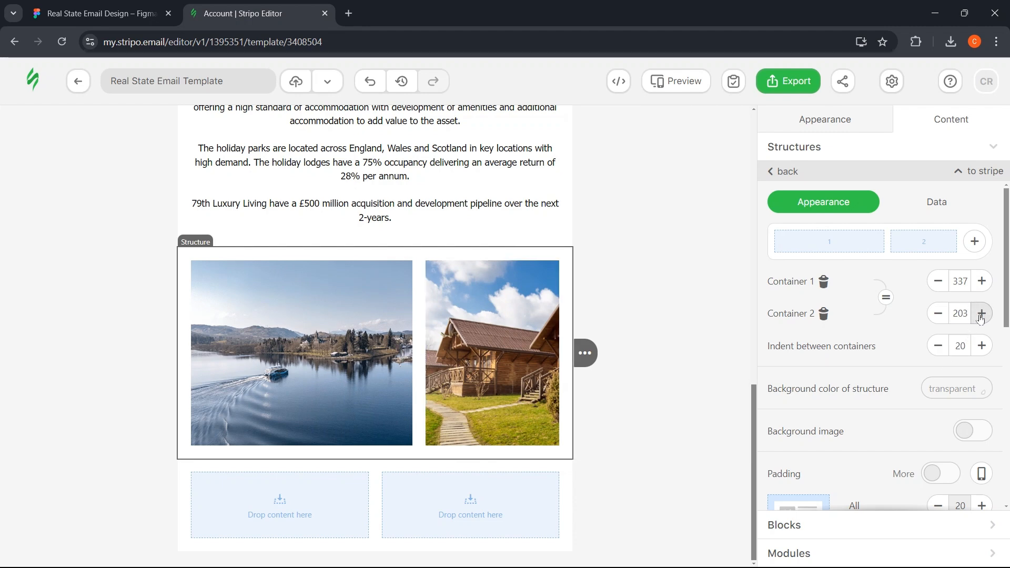
pyautogui.click(982, 314)
pyautogui.click(981, 313)
pyautogui.click(939, 314)
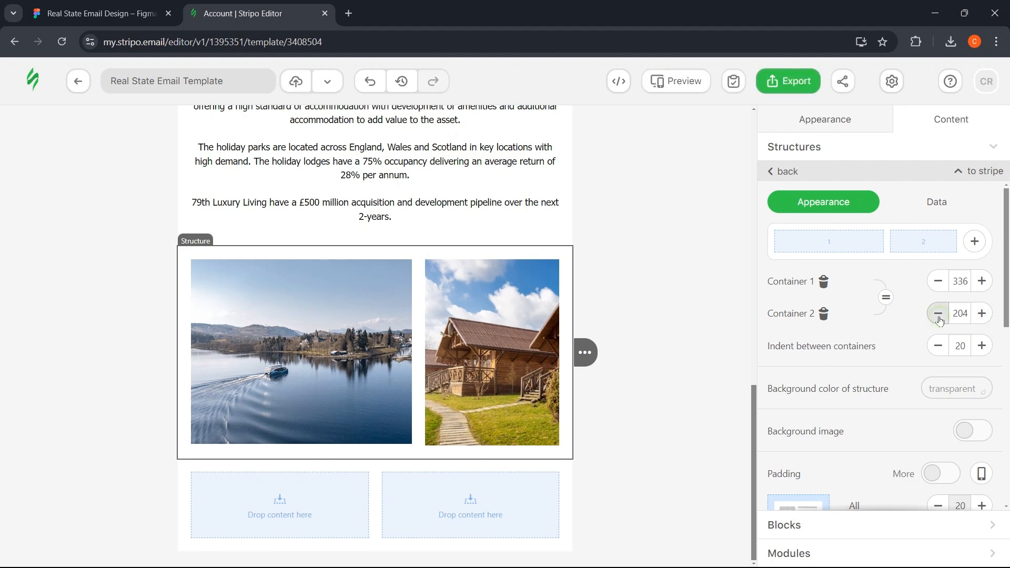
pyautogui.click(939, 314)
pyautogui.click(939, 315)
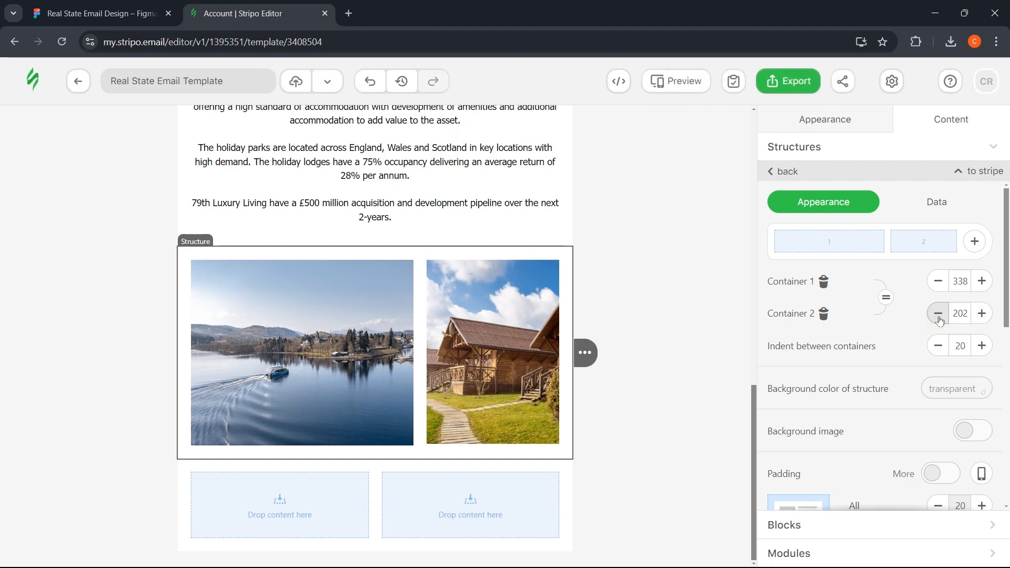
pyautogui.click(980, 315)
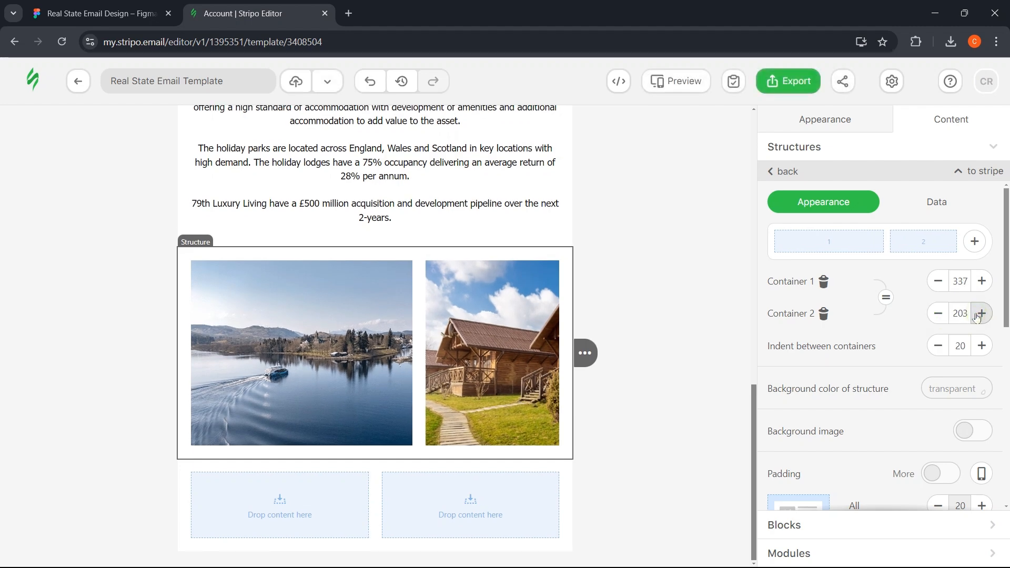
# - Compare the lake and cabin image sizes against the Figma design
pyautogui.click(121, 13)
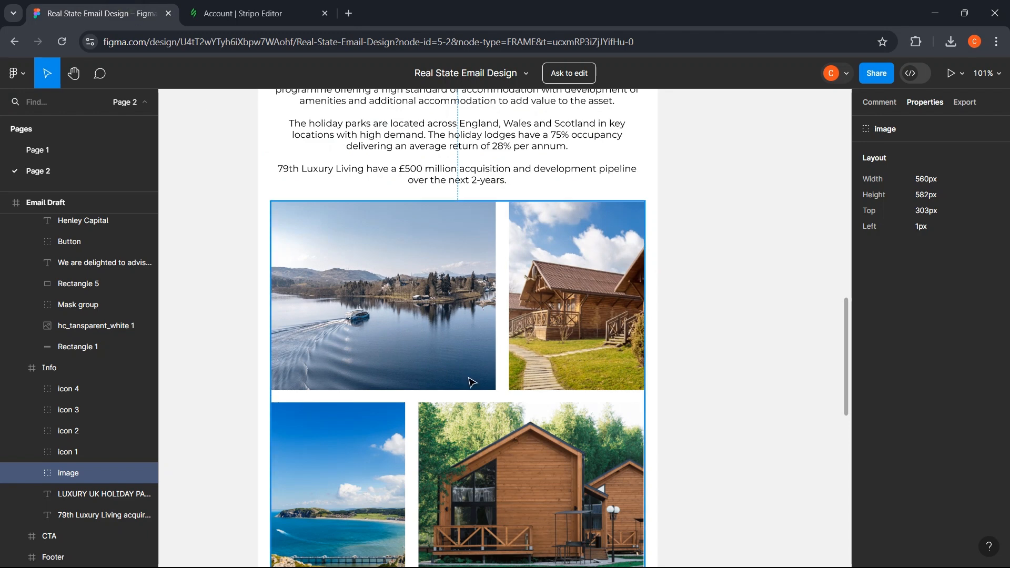
pyautogui.doubleClick(445, 329)
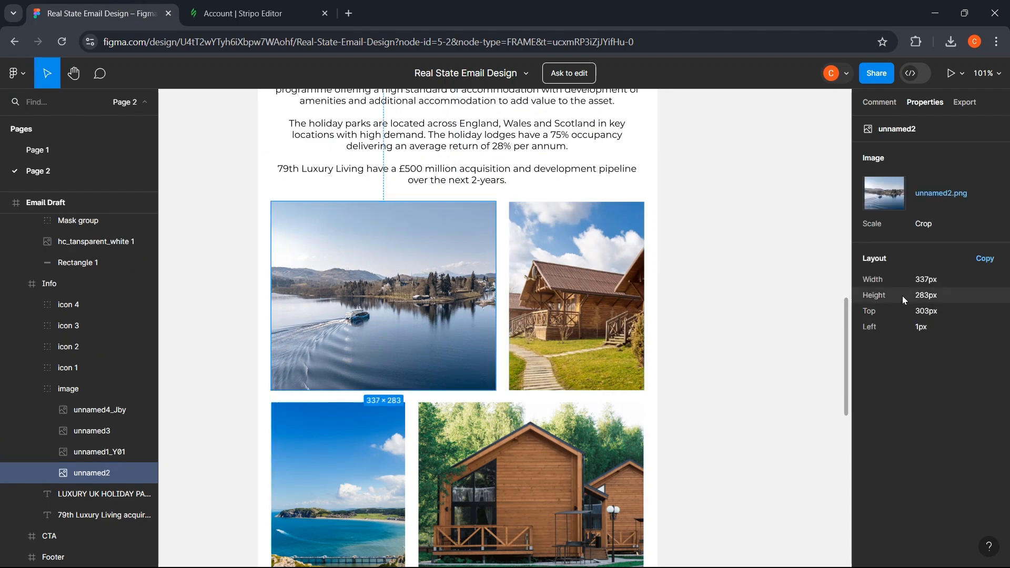
pyautogui.hotkey('ctrl', 'Tab')
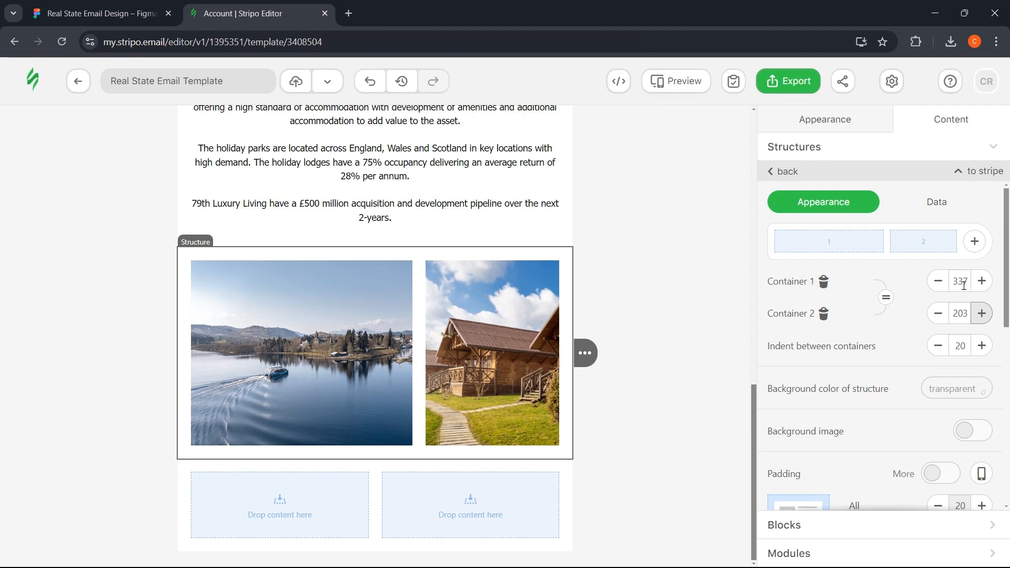
pyautogui.click(178, 13)
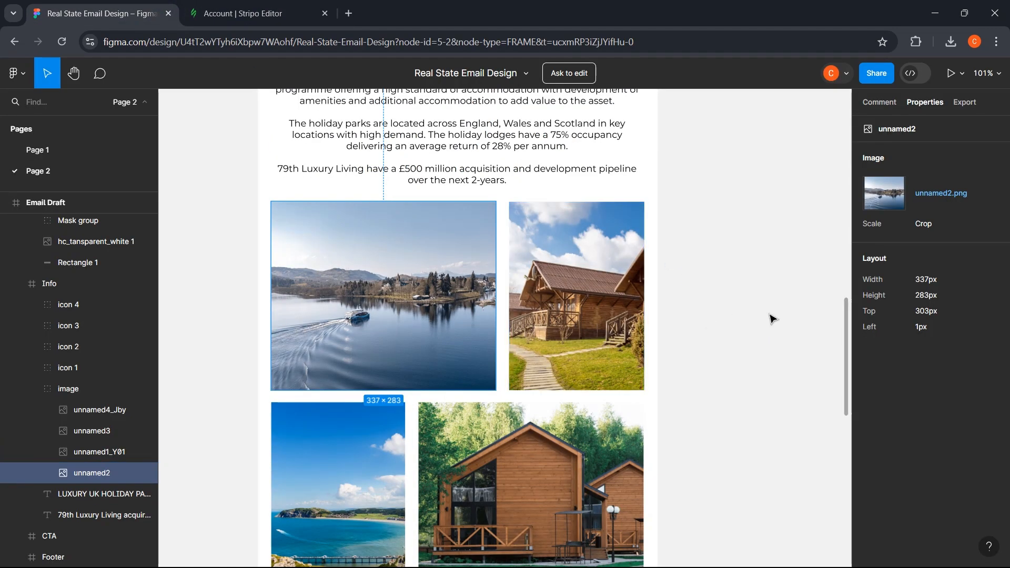
pyautogui.click(247, 14)
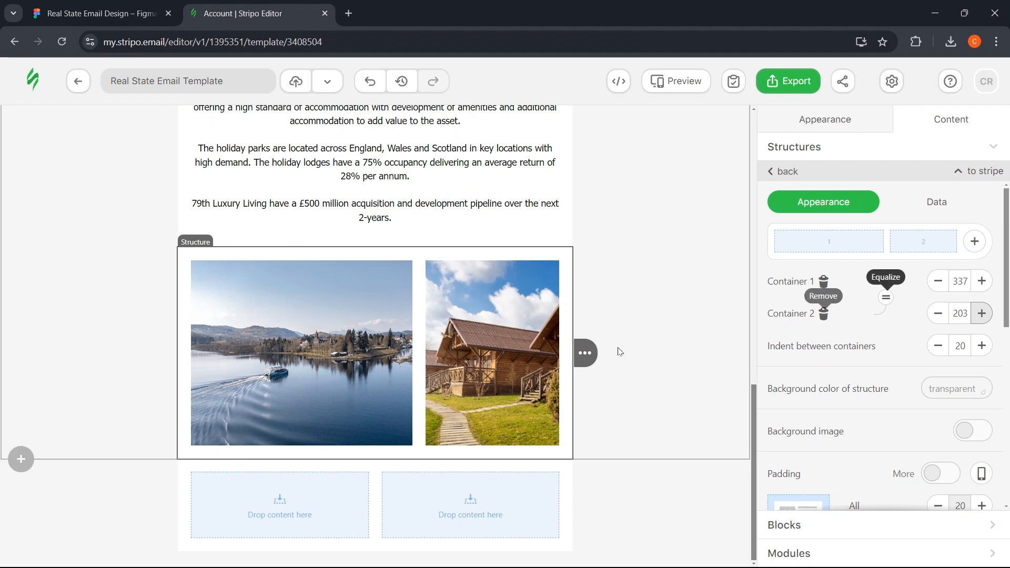
pyautogui.click(487, 340)
pyautogui.click(55, 7)
pyautogui.click(613, 284)
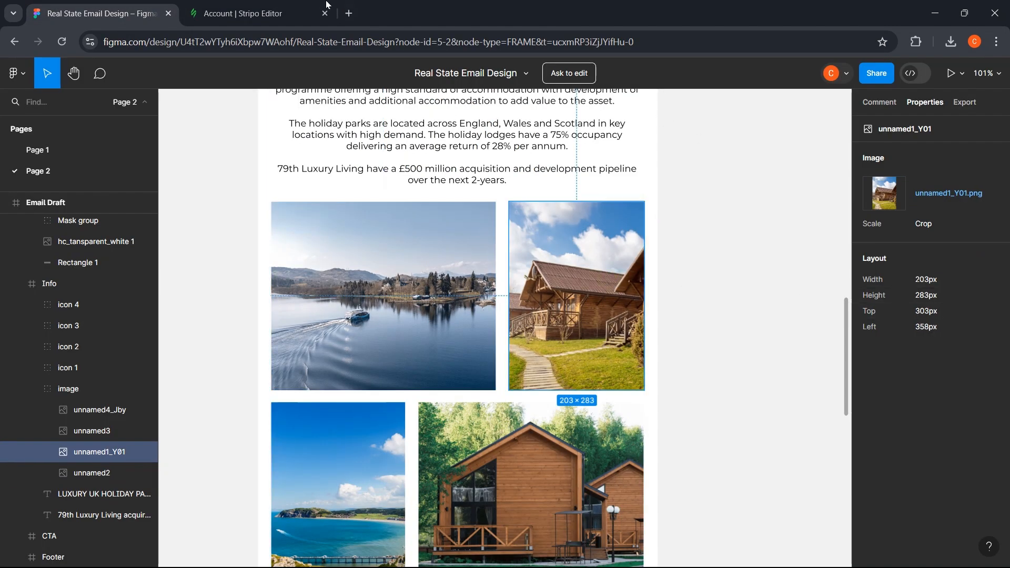
pyautogui.click(247, 13)
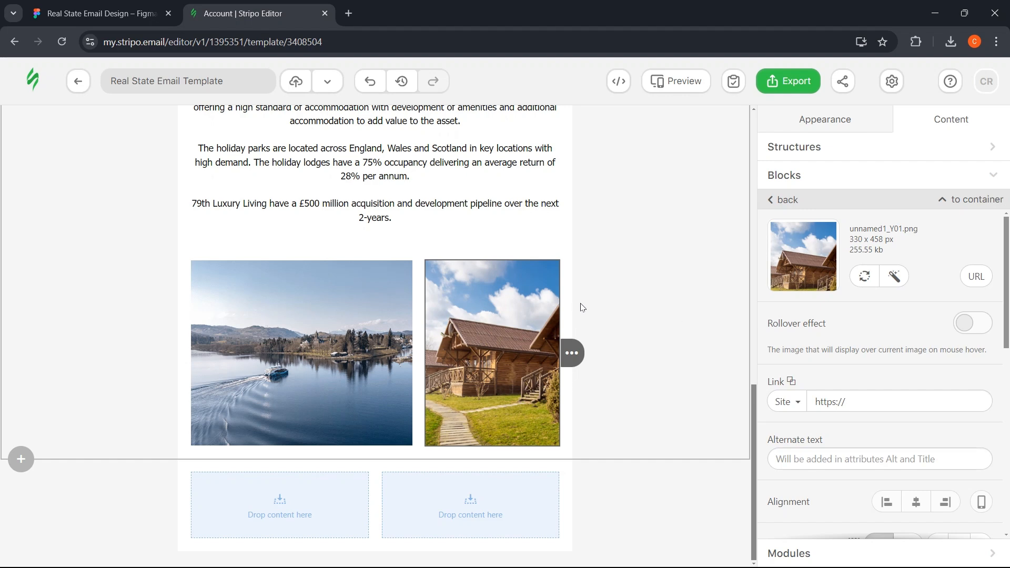
# - Confirm the row's column widths and look further down the Figma design
pyautogui.click(487, 253)
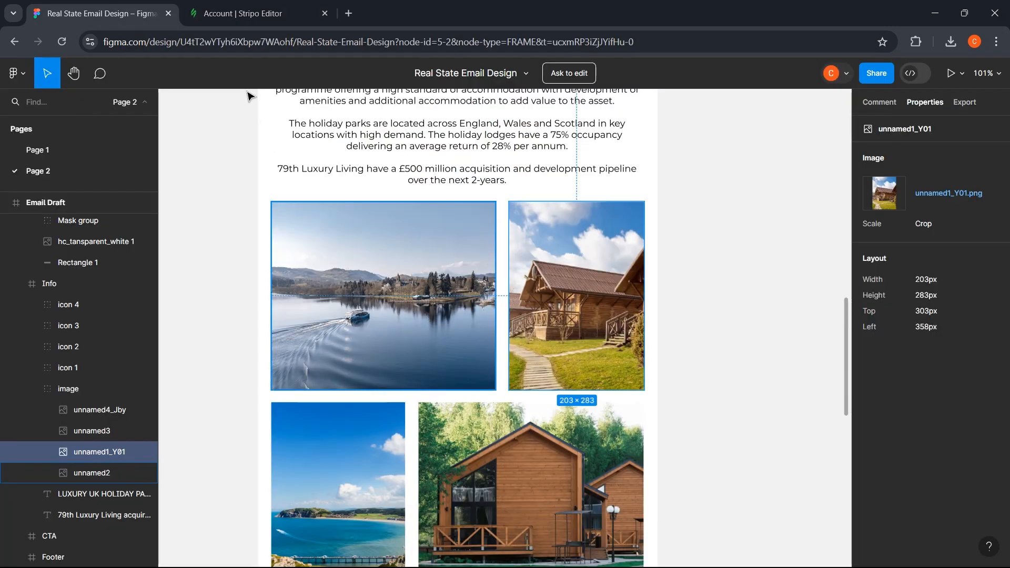
pyautogui.click(176, 283)
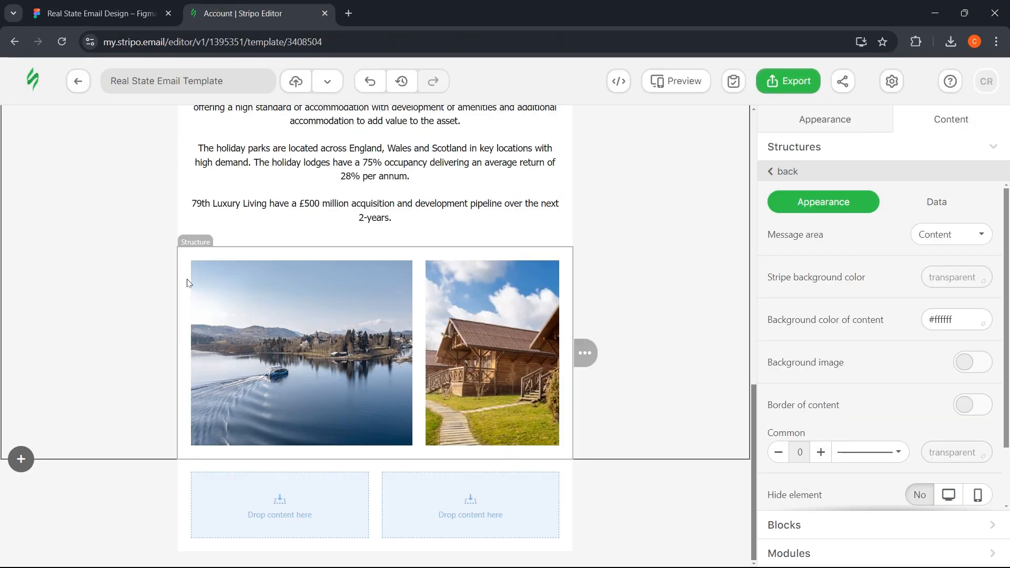
pyautogui.click(188, 283)
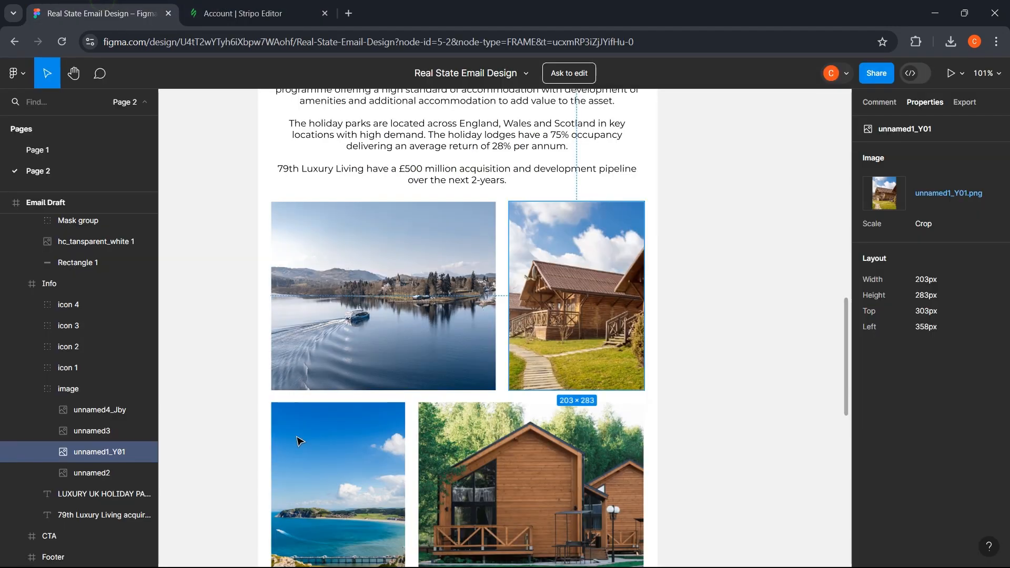
pyautogui.scroll(-2, 295, 450)
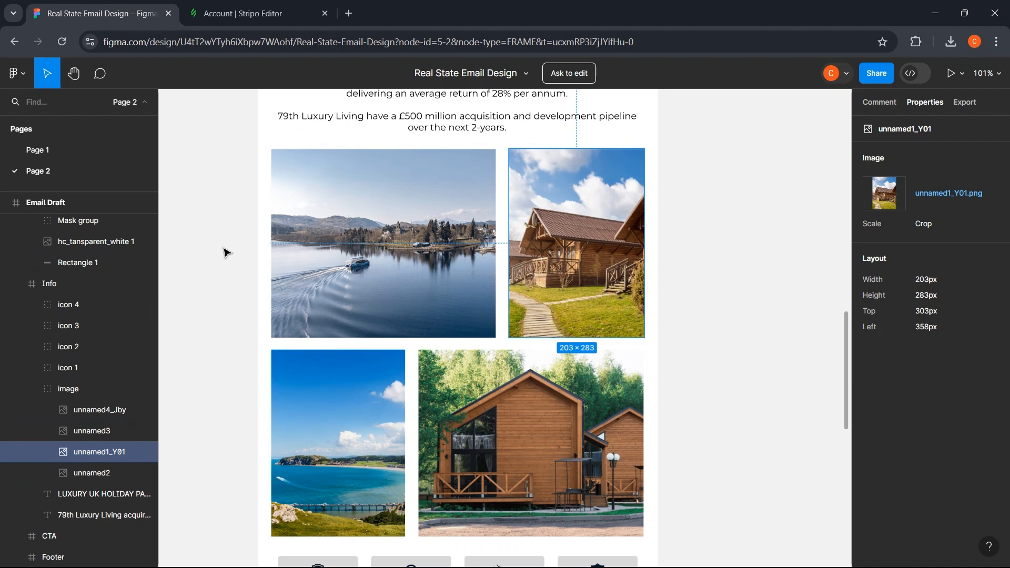
pyautogui.click(247, 13)
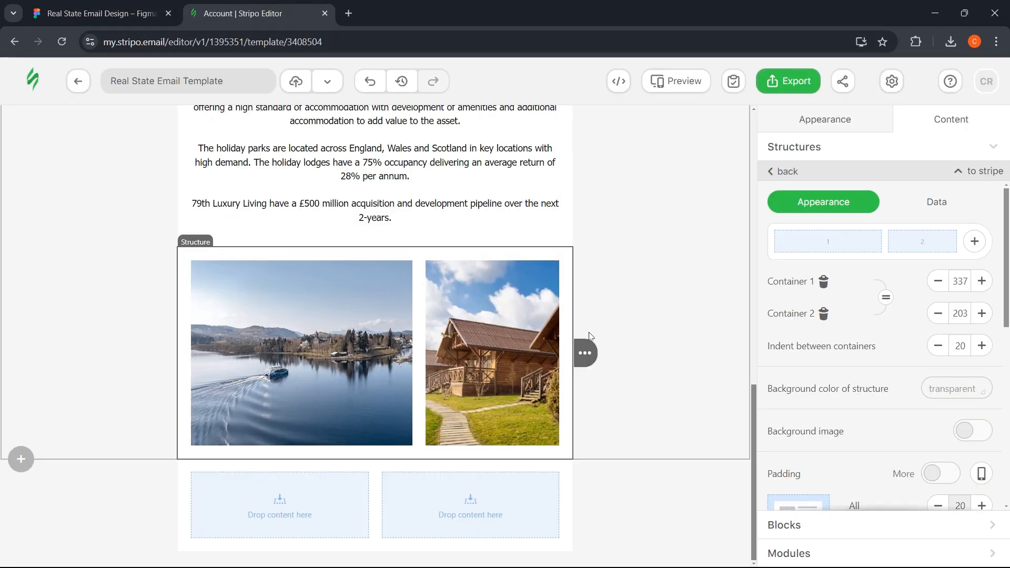
pyautogui.moveTo(596, 355)
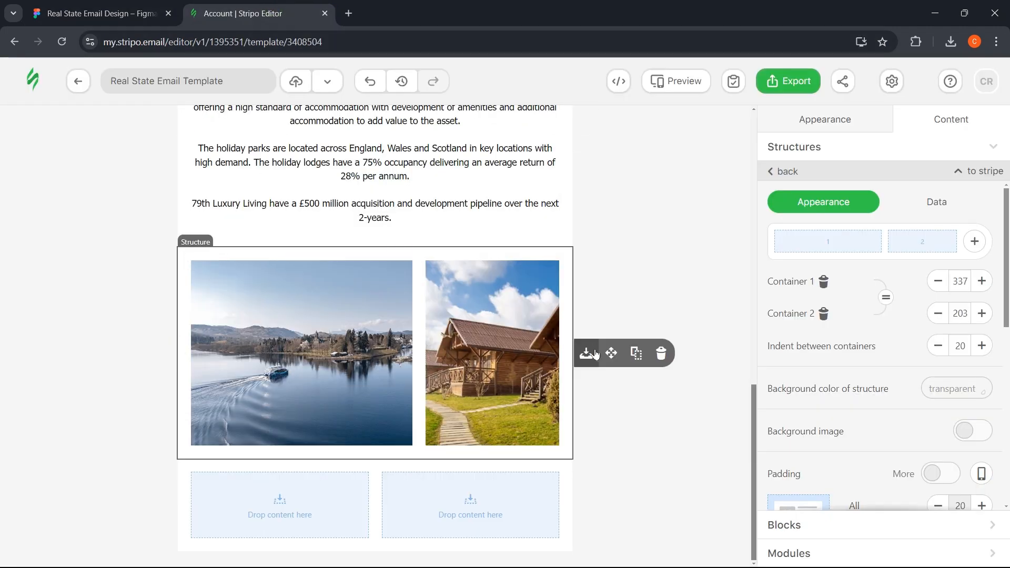
# - Duplicate the image row and set its right column to 337 px wide
pyautogui.click(636, 356)
pyautogui.scroll(-4, 473, 363)
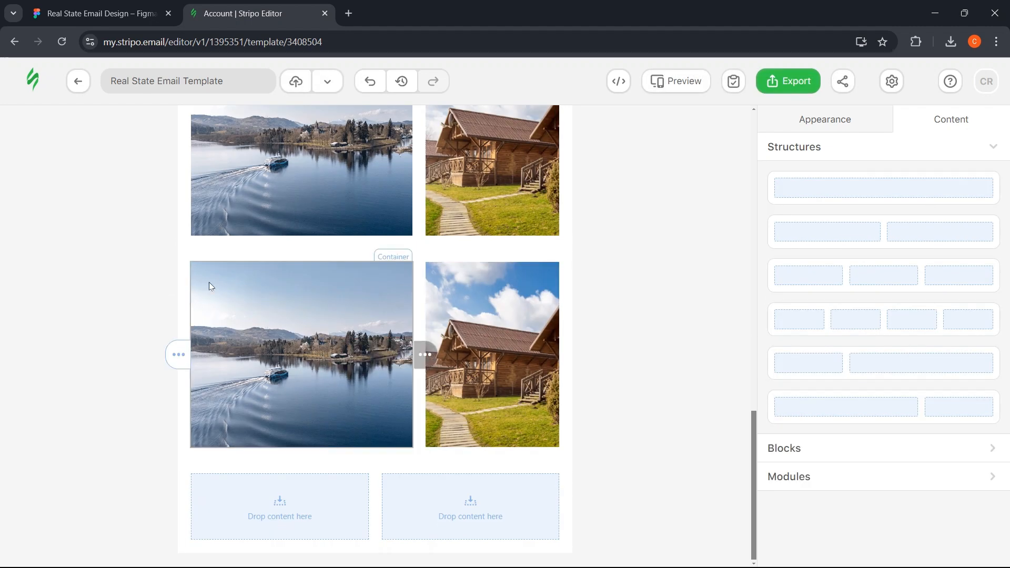
pyautogui.click(180, 289)
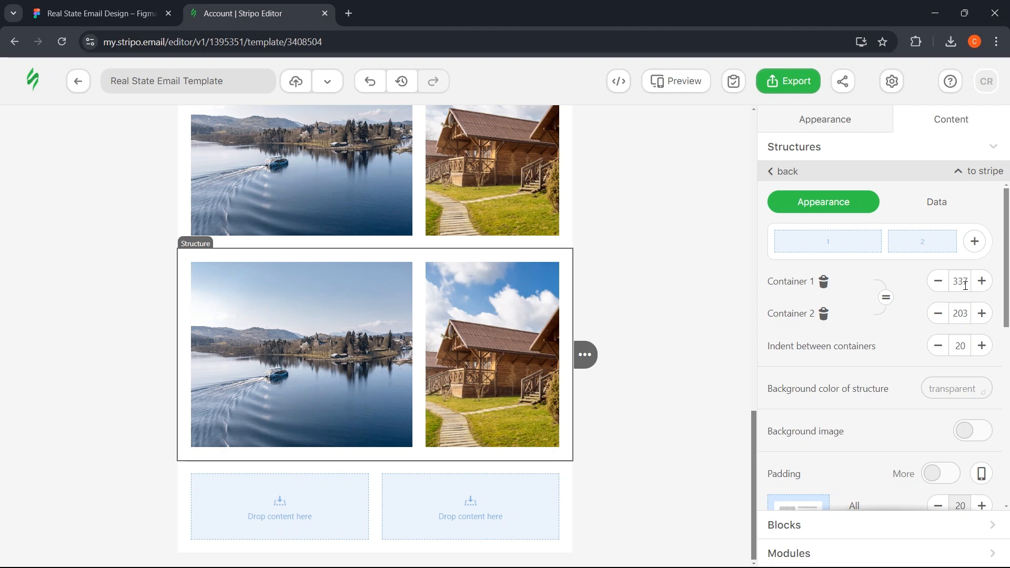
pyautogui.doubleClick(961, 314)
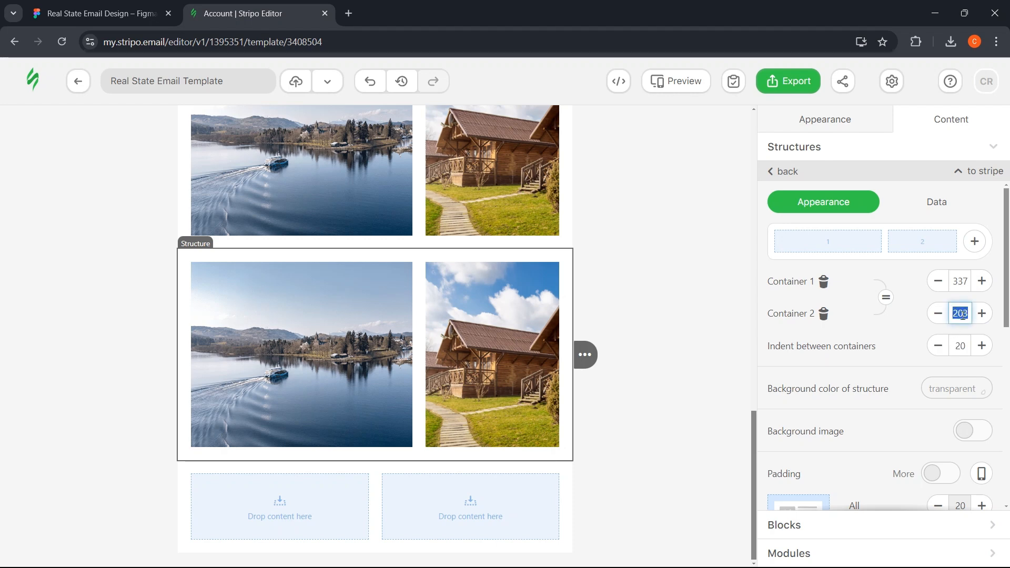
pyautogui.write('337')
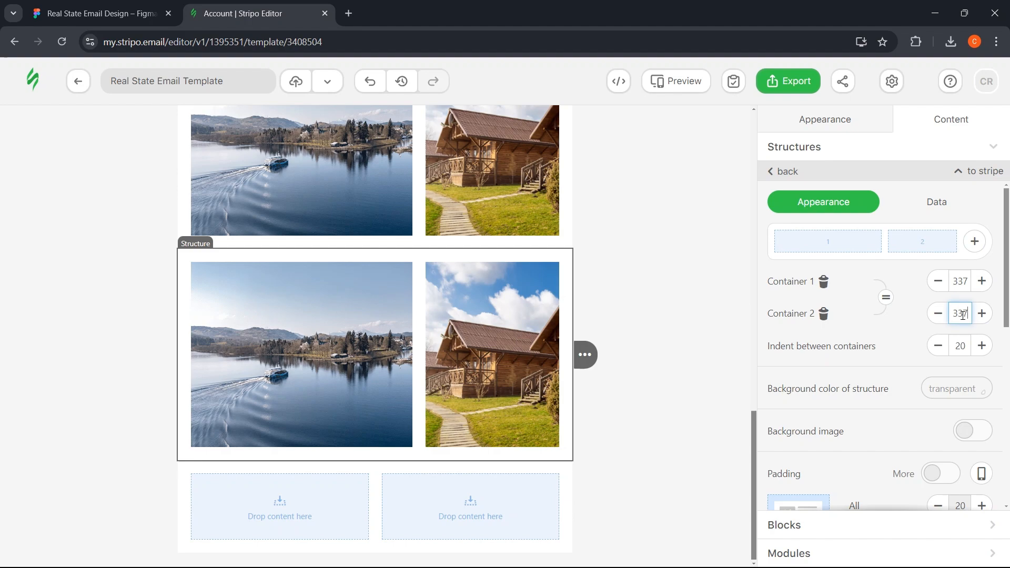
pyautogui.doubleClick(957, 281)
# - Replace the copied row's images with unnamed4_Jby.png beach and unnamed3.png house photos
pyautogui.click(263, 316)
pyautogui.click(863, 286)
pyautogui.click(864, 276)
pyautogui.click(250, 322)
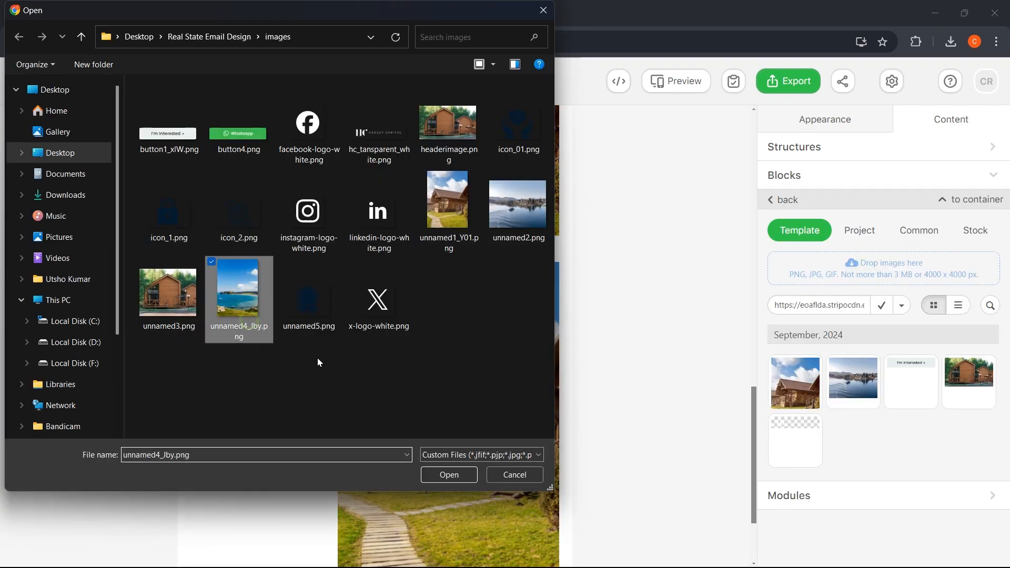
pyautogui.press('Return')
pyautogui.click(864, 275)
pyautogui.click(863, 271)
pyautogui.click(192, 292)
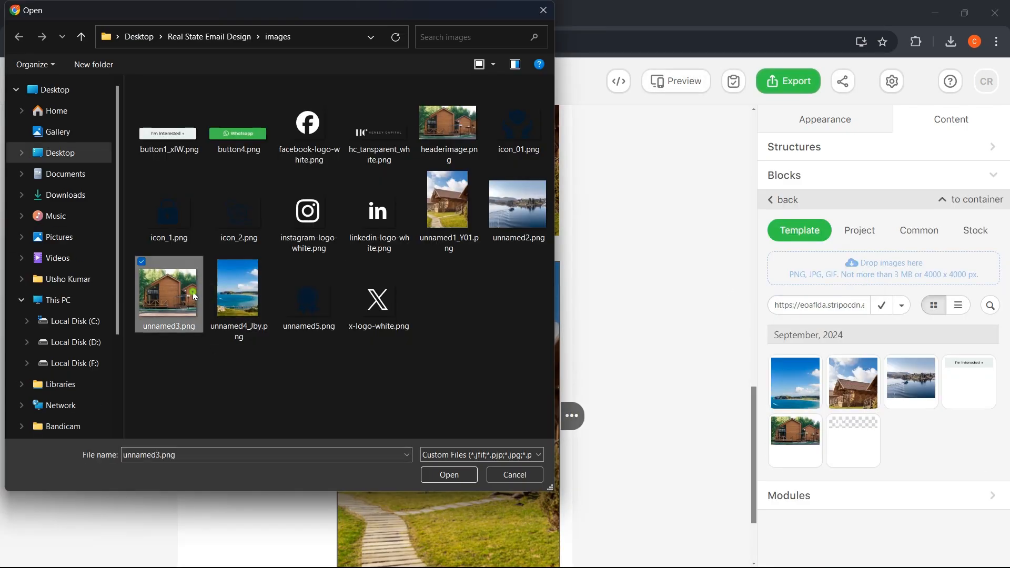
pyautogui.click(449, 475)
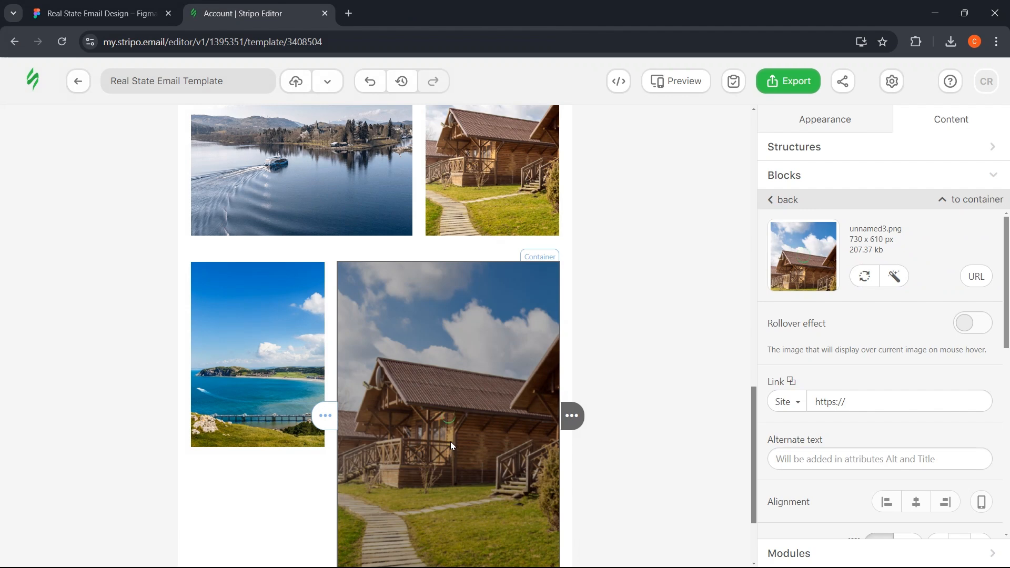
# - Select the new row's structure and compare it with the Figma design
pyautogui.click(613, 437)
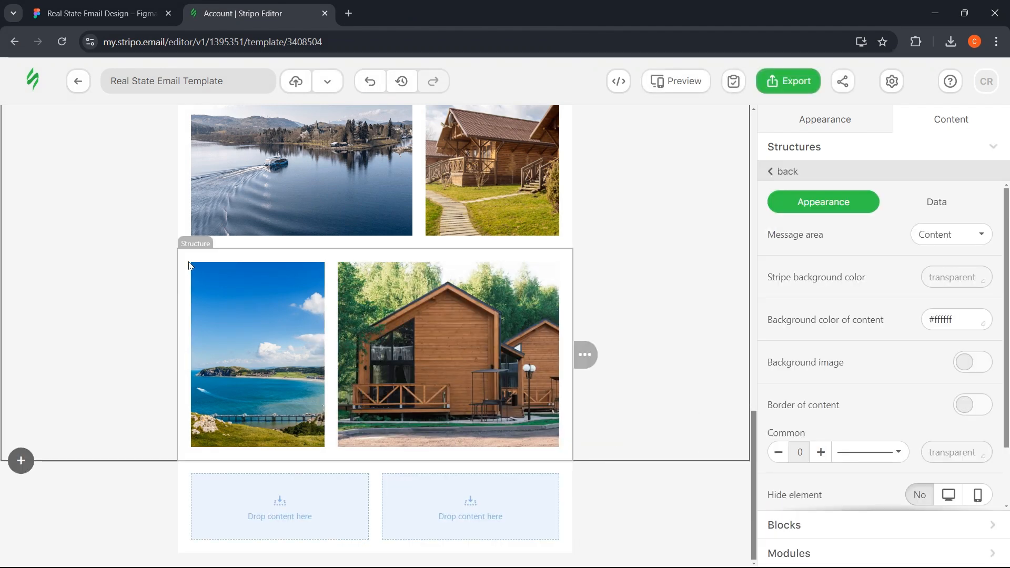
pyautogui.click(182, 257)
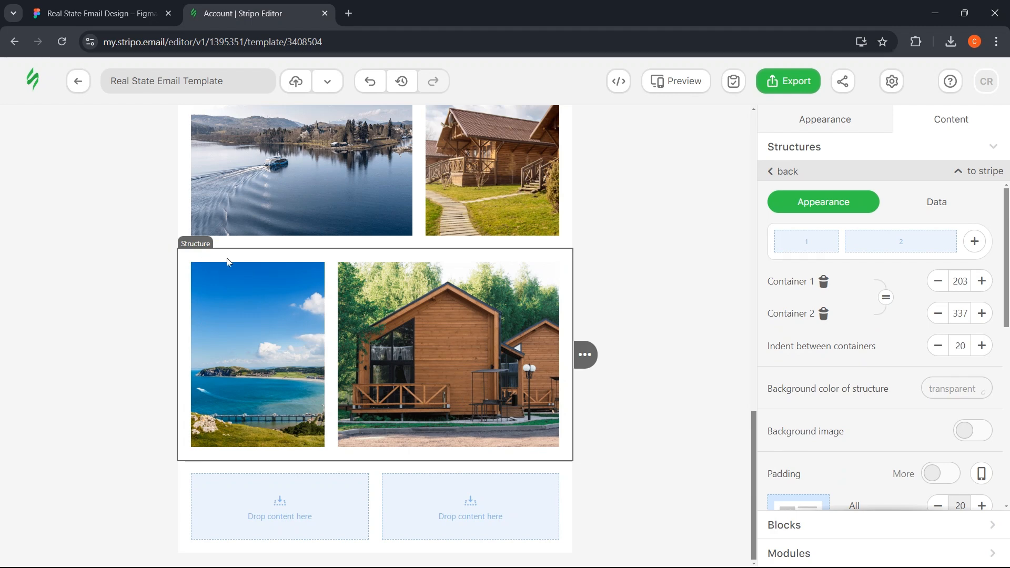
pyautogui.hotkey('ctrl', 'Tab')
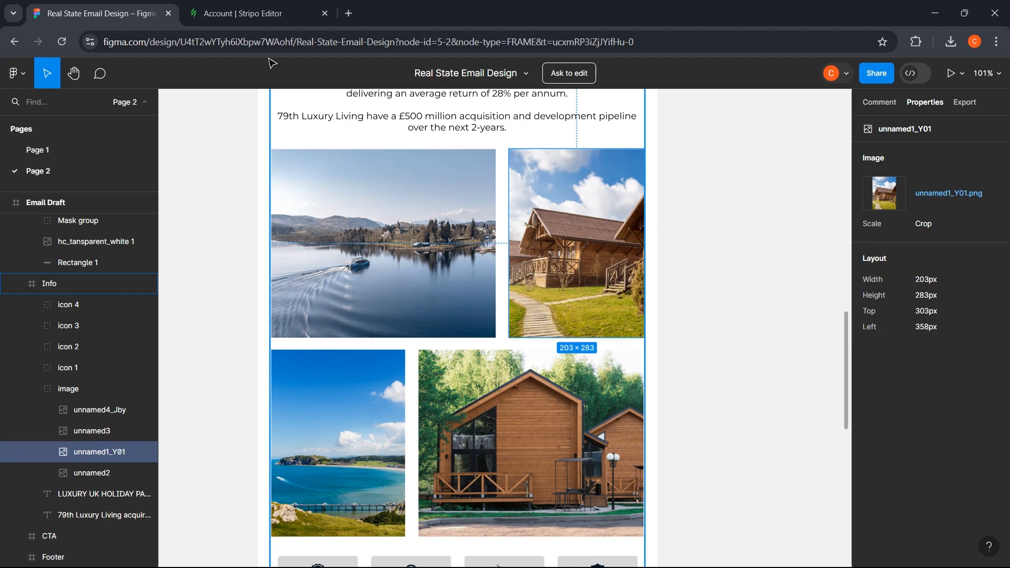
# - Set the image row's top padding to 0
pyautogui.click(247, 14)
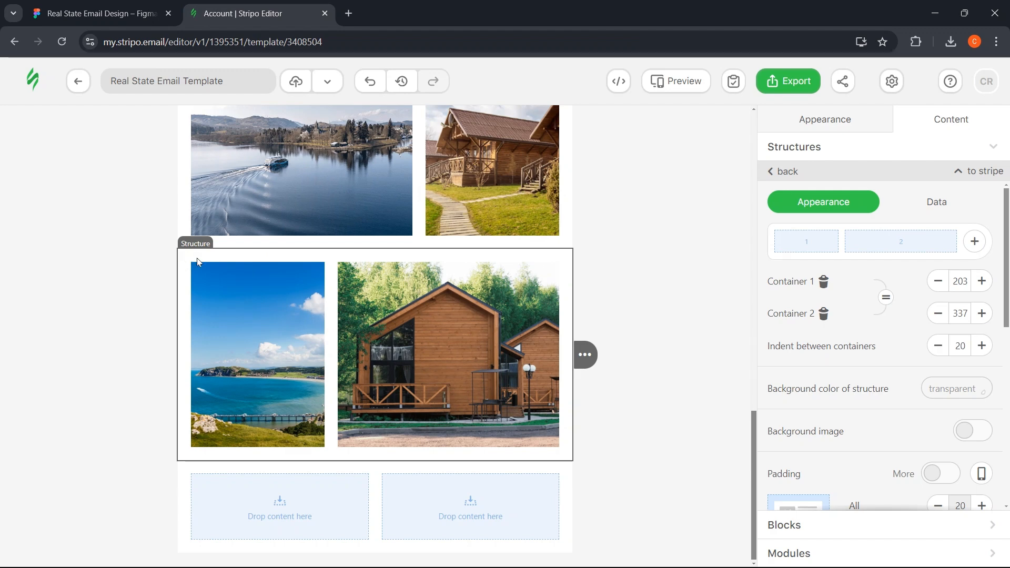
pyautogui.scroll(-3, 995, 363)
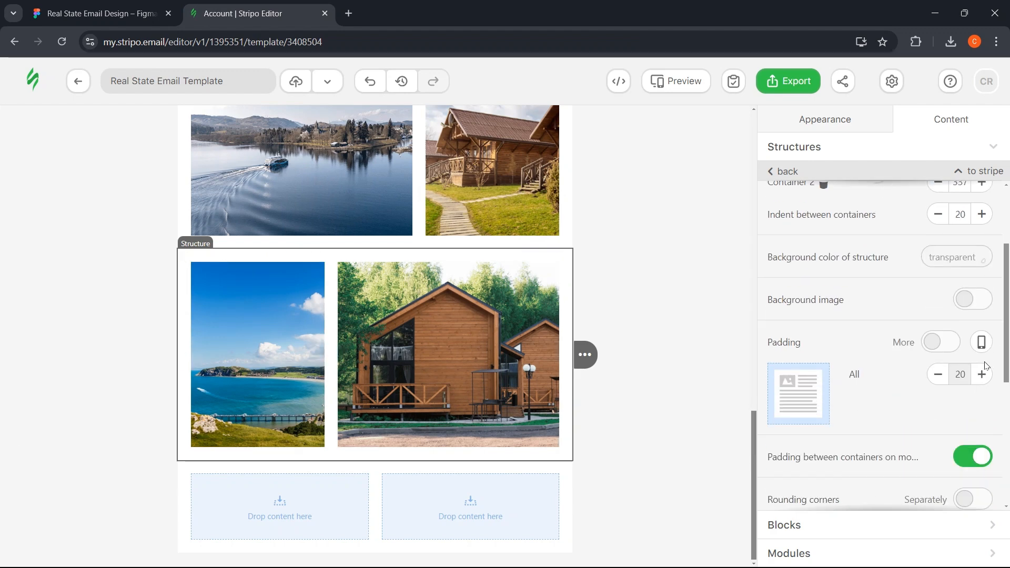
pyautogui.click(944, 345)
pyautogui.scroll(-1, 931, 356)
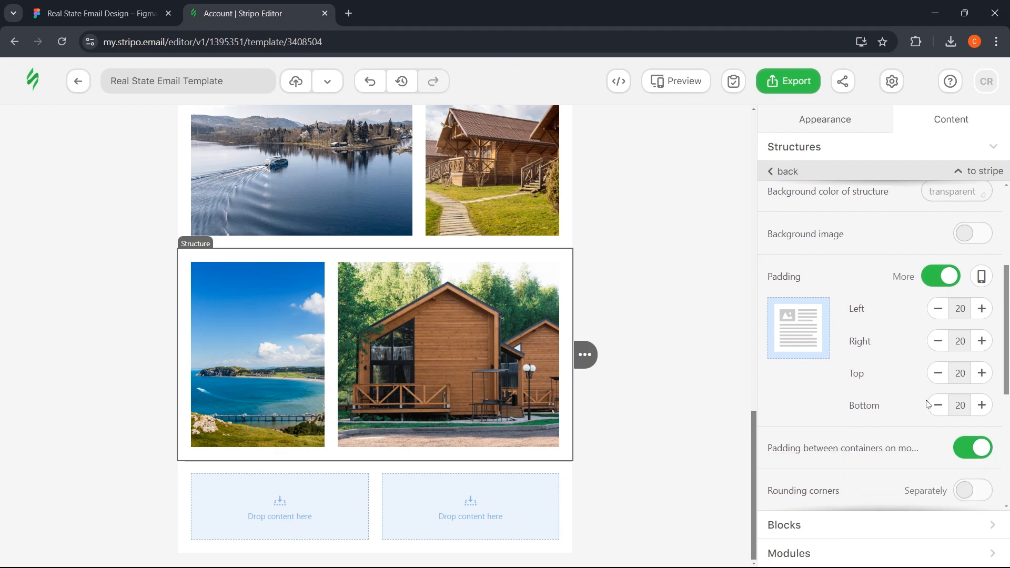
pyautogui.click(939, 375)
pyautogui.click(938, 375)
pyautogui.click(938, 375)
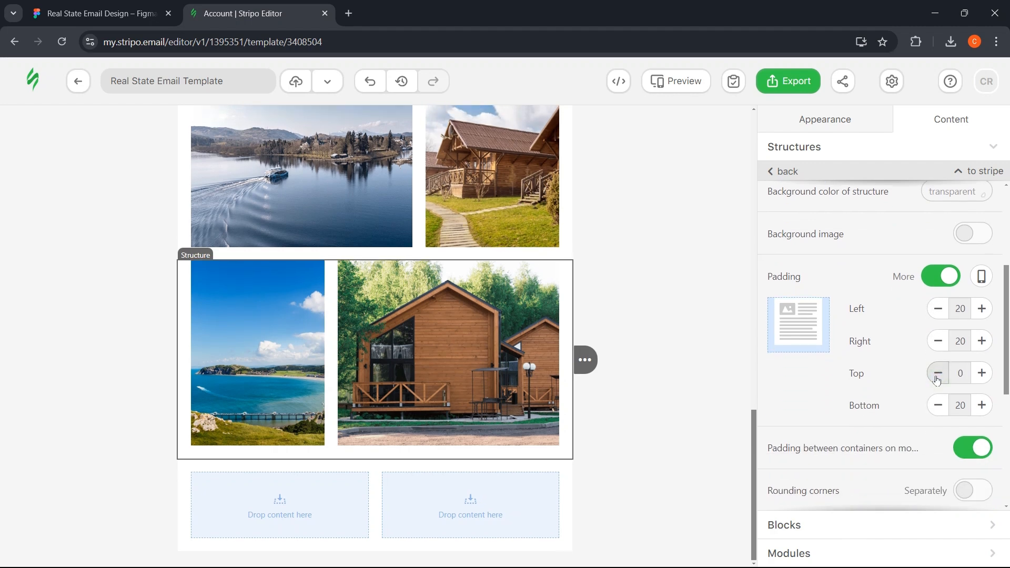
# - Set the text section structure's bottom padding to 0
pyautogui.click(670, 284)
pyautogui.scroll(2, 678, 284)
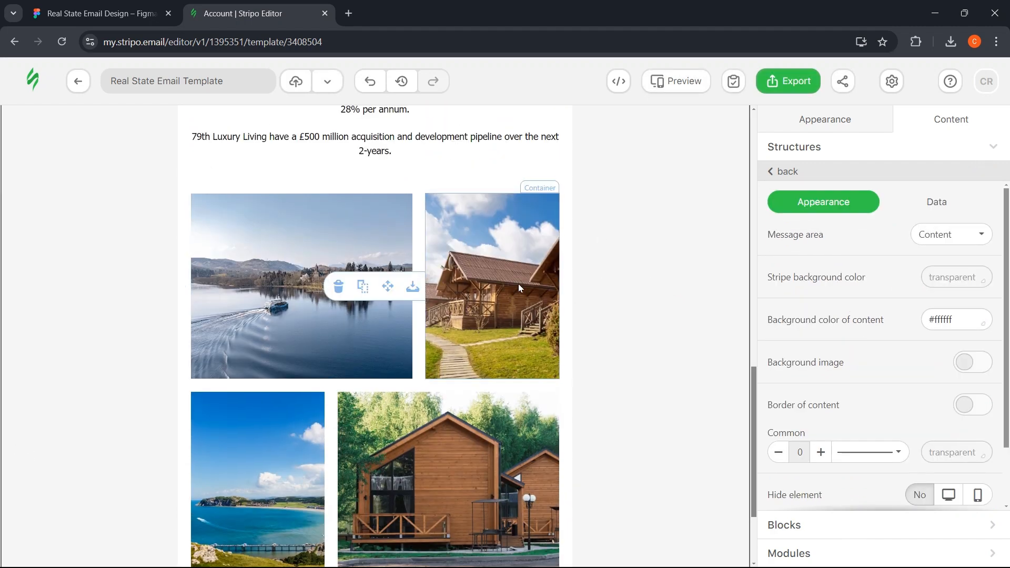
pyautogui.scroll(2, 248, 230)
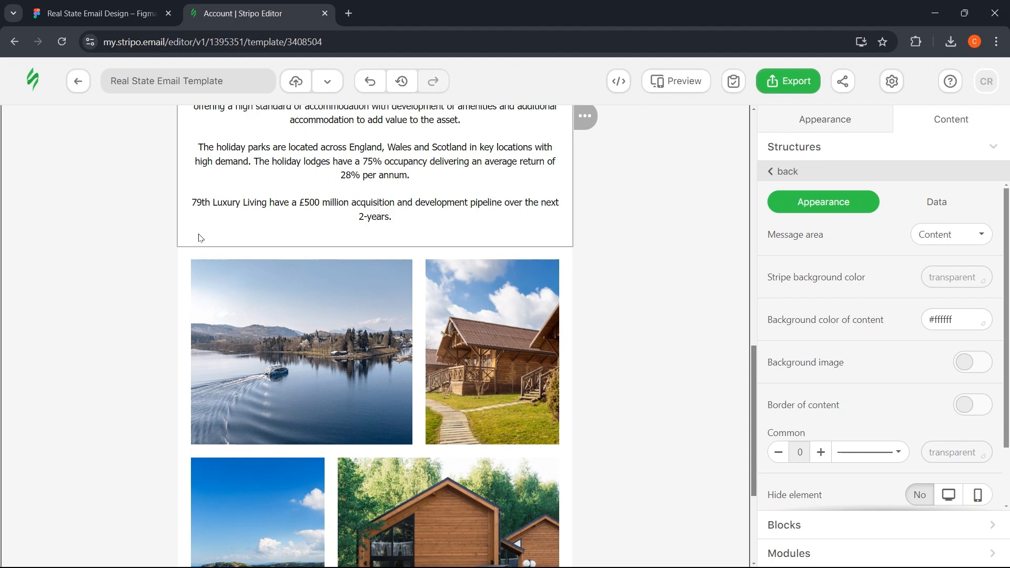
pyautogui.click(184, 238)
pyautogui.scroll(2, 183, 242)
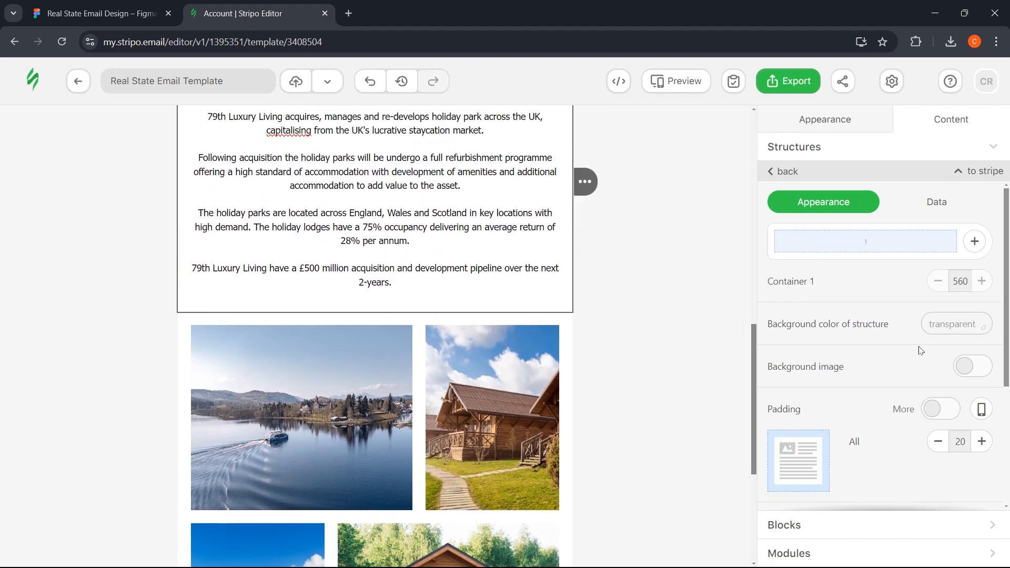
pyautogui.click(950, 410)
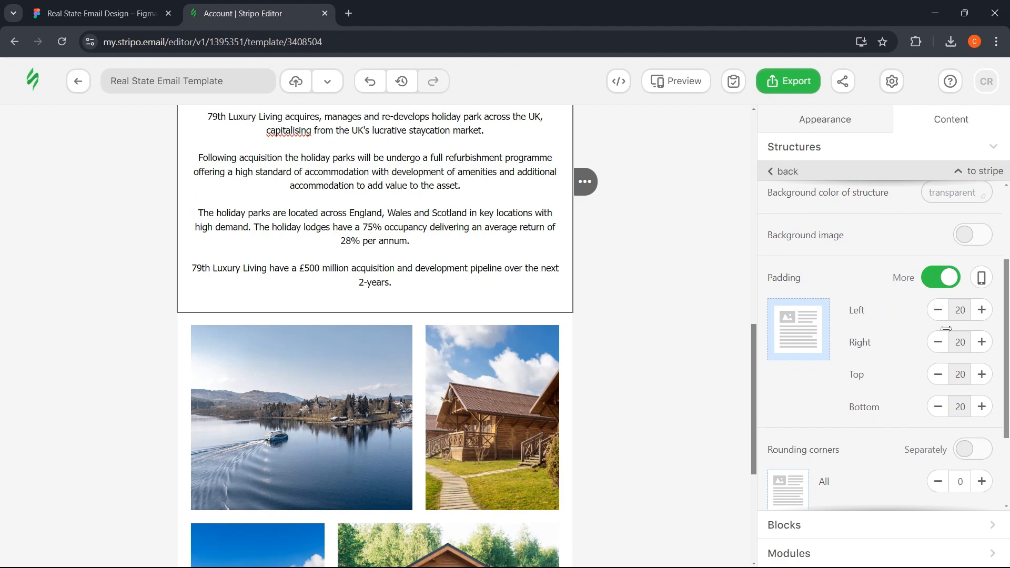
pyautogui.click(945, 408)
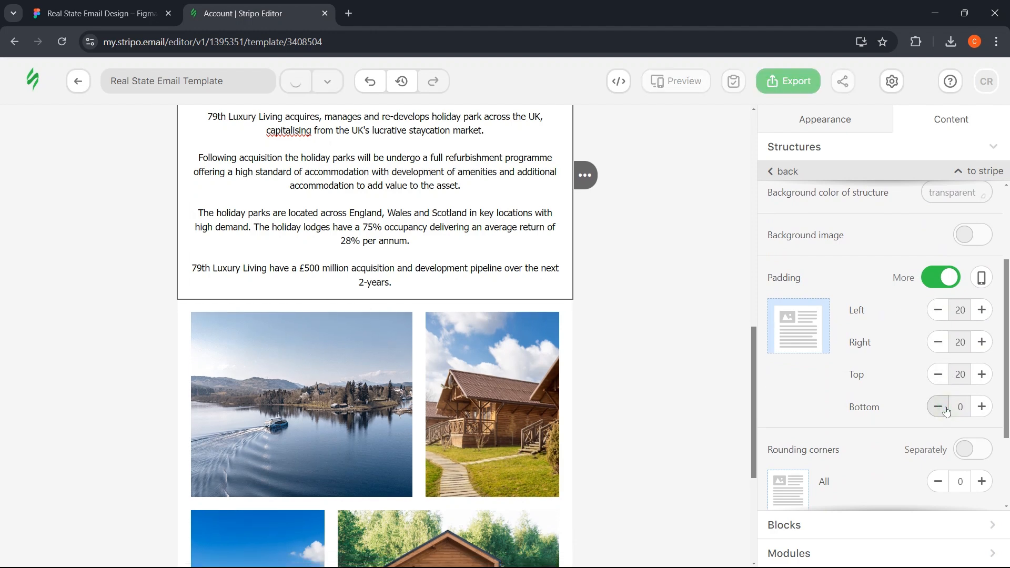
pyautogui.click(638, 301)
pyautogui.scroll(-1, 639, 301)
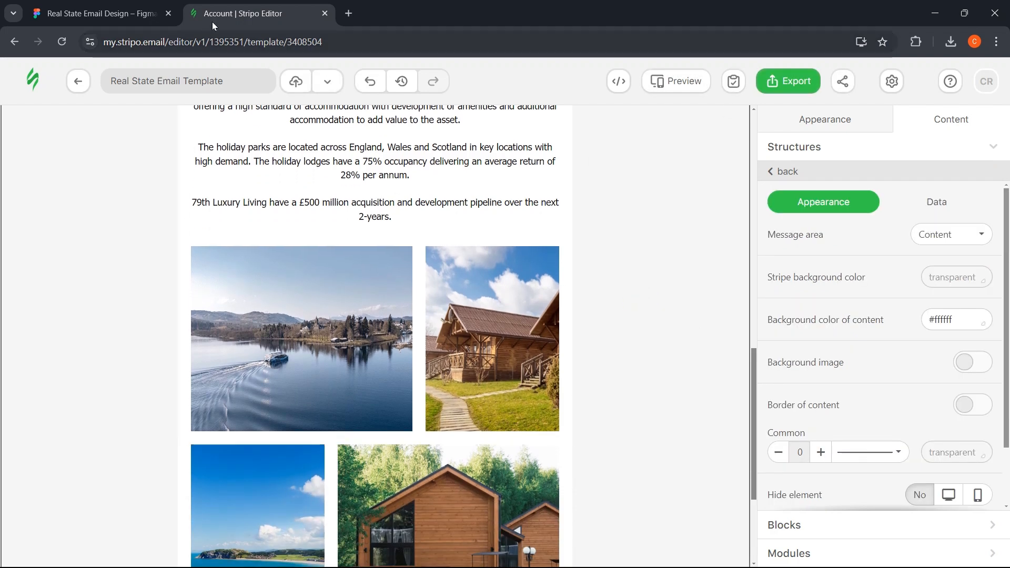
# - Reduce the paragraph text block's bottom padding to 0
pyautogui.click(100, 13)
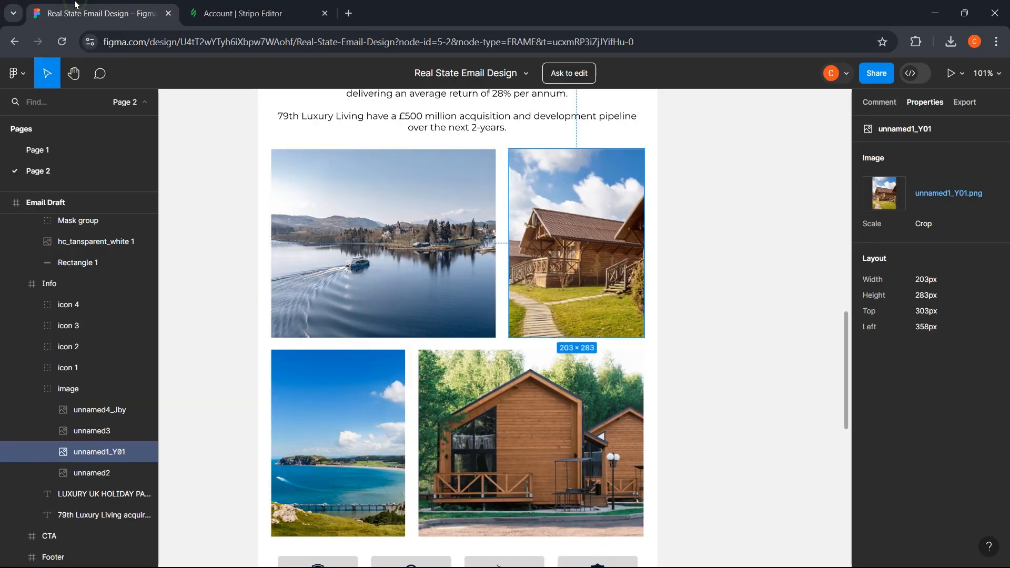
pyautogui.click(202, 5)
pyautogui.click(519, 230)
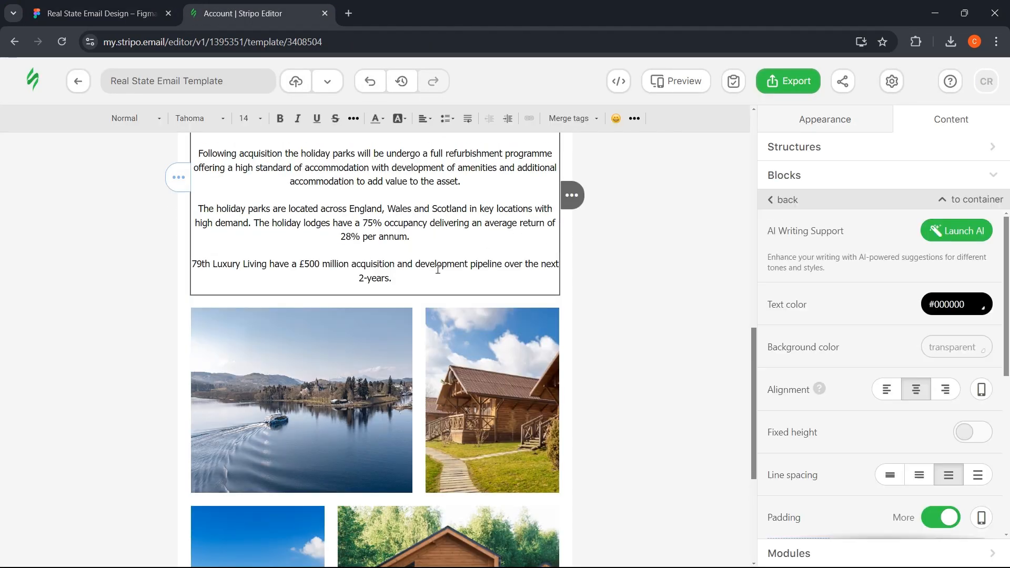
pyautogui.scroll(-5, 884, 300)
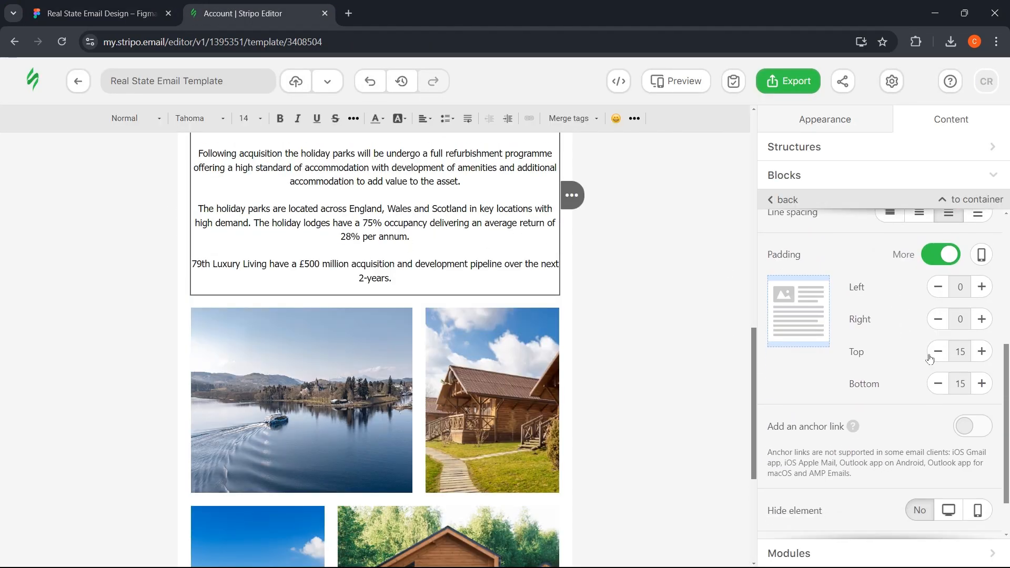
pyautogui.click(941, 392)
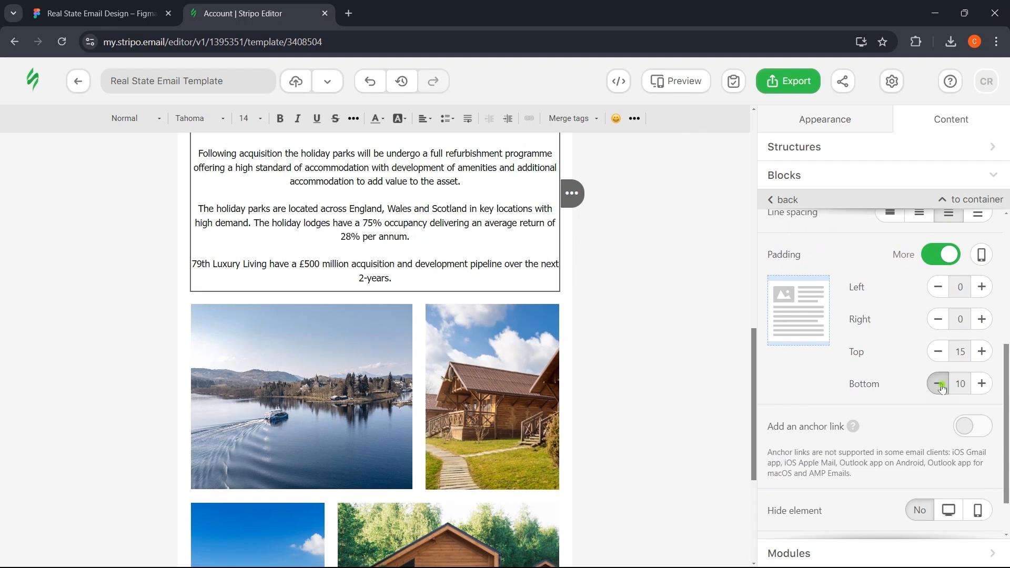
pyautogui.click(940, 392)
pyautogui.click(941, 392)
pyautogui.click(671, 338)
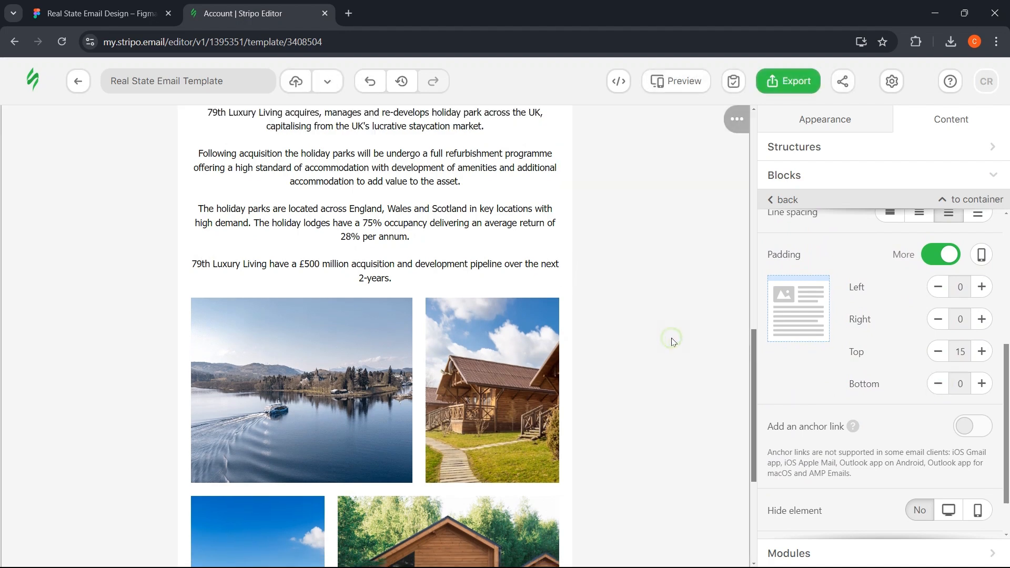
pyautogui.scroll(-4, 672, 338)
# - Compare the tightened spacing against the Figma design
pyautogui.hotkey('ctrl', 'Tab')
pyautogui.scroll(-3, 291, 361)
pyautogui.scroll(-1, 291, 361)
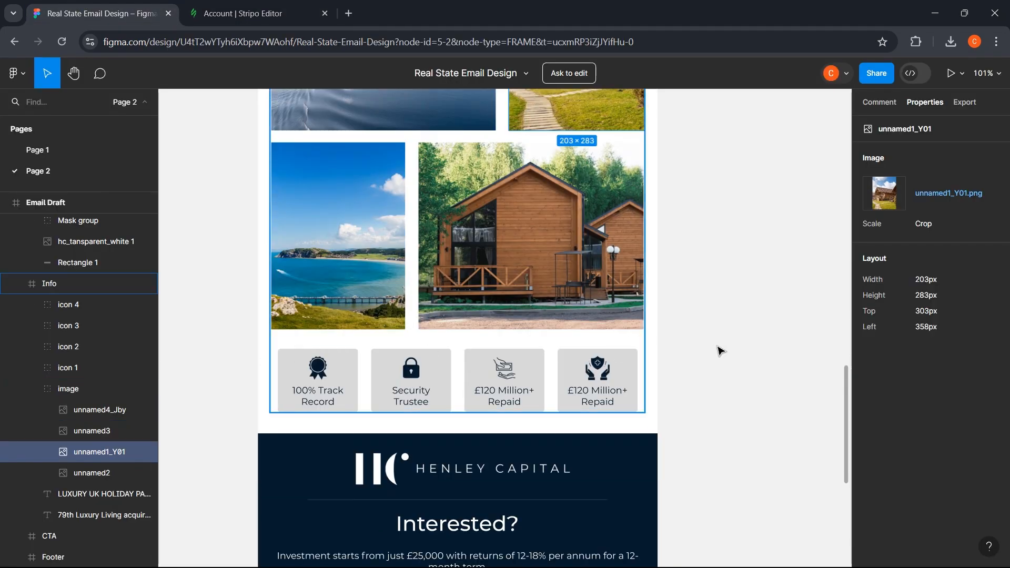
pyautogui.click(237, 13)
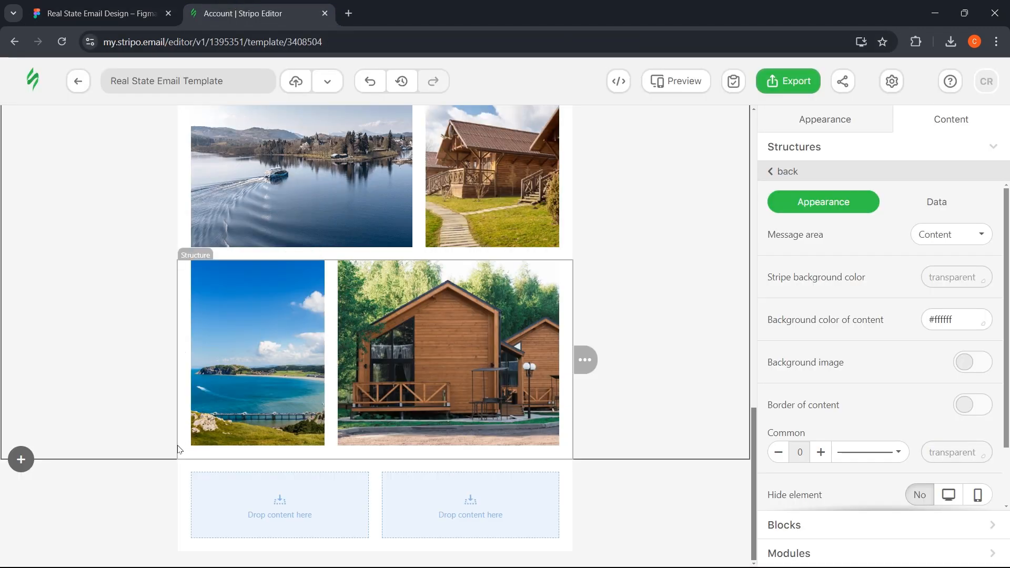
# - Place a four-column row below the images with a Text block in the first column
pyautogui.click(839, 154)
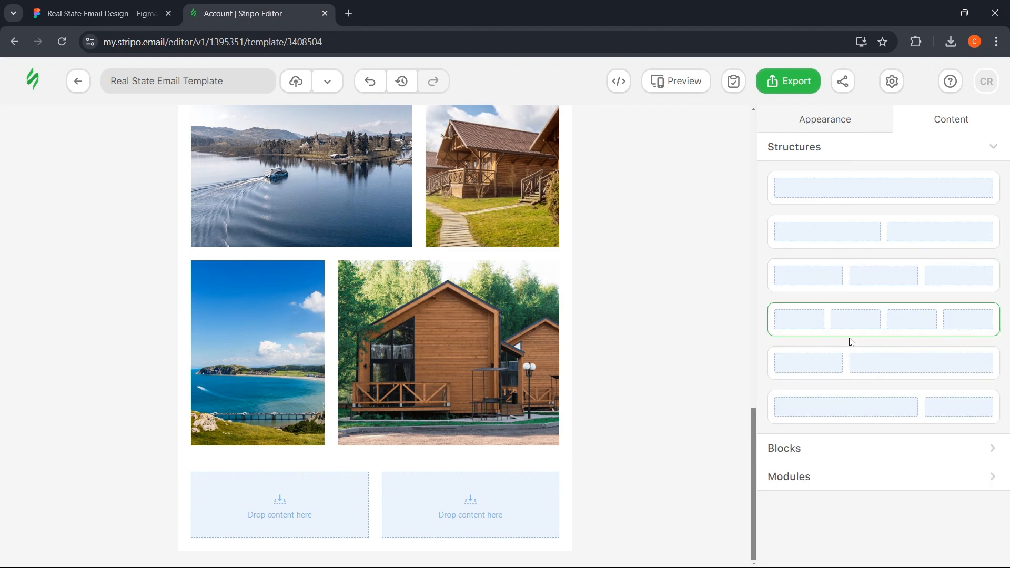
pyautogui.moveTo(890, 327); pyautogui.dragTo(363, 440)
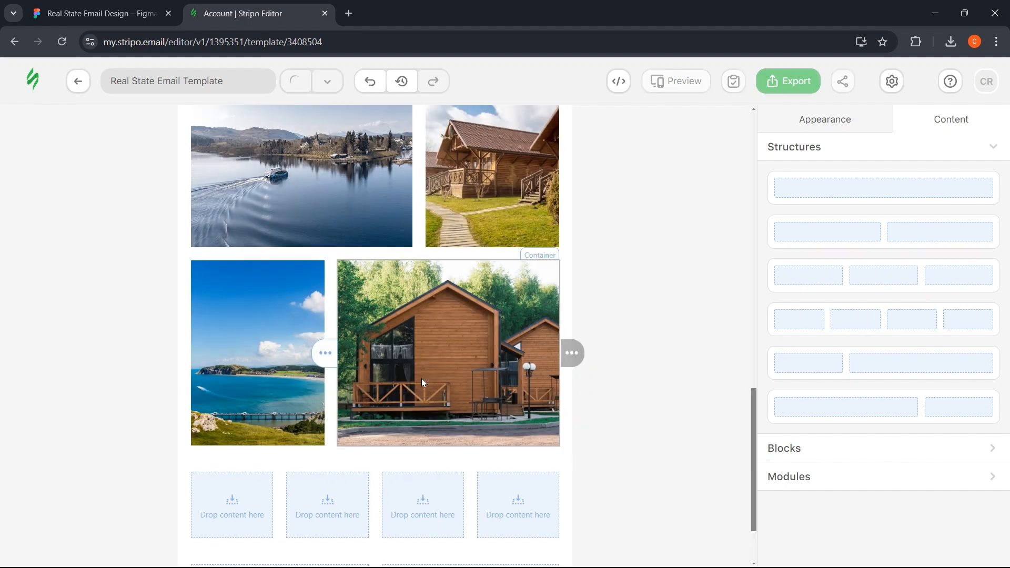
pyautogui.scroll(-2, 384, 397)
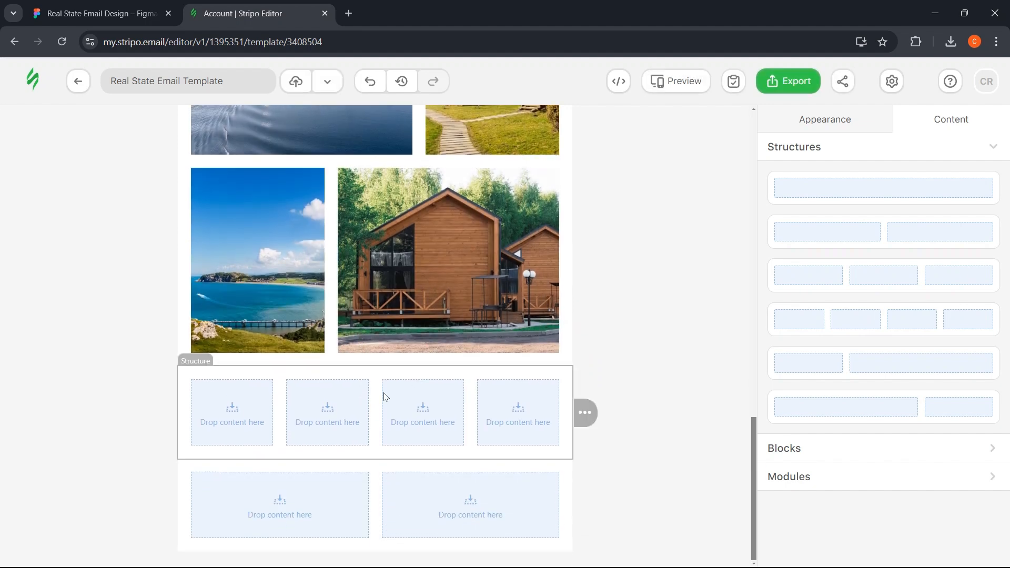
pyautogui.click(191, 390)
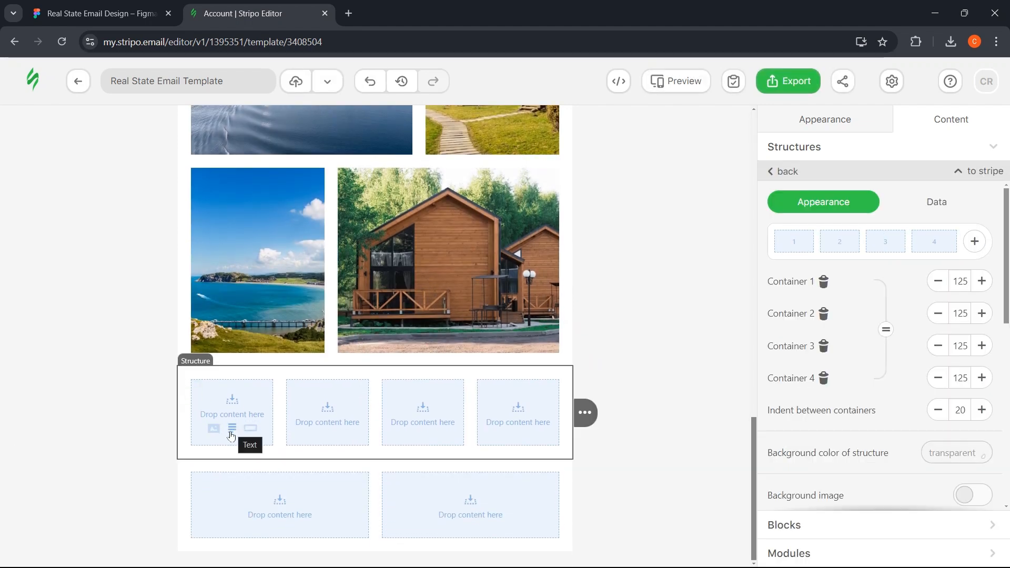
pyautogui.click(232, 429)
# - Select the first card's 100% Track Record text layer in Figma
pyautogui.click(143, 5)
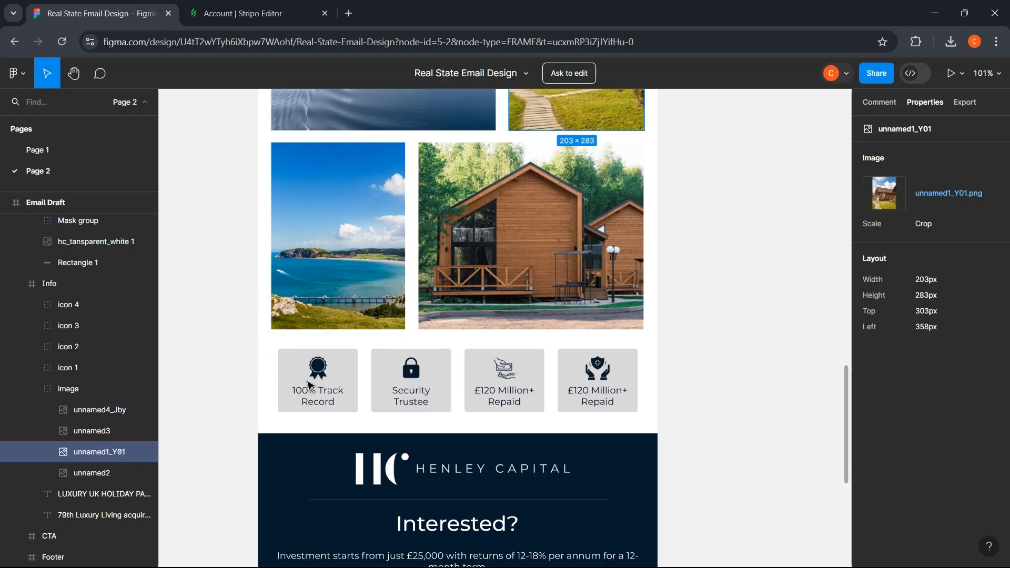
pyautogui.click(318, 396)
pyautogui.doubleClick(318, 401)
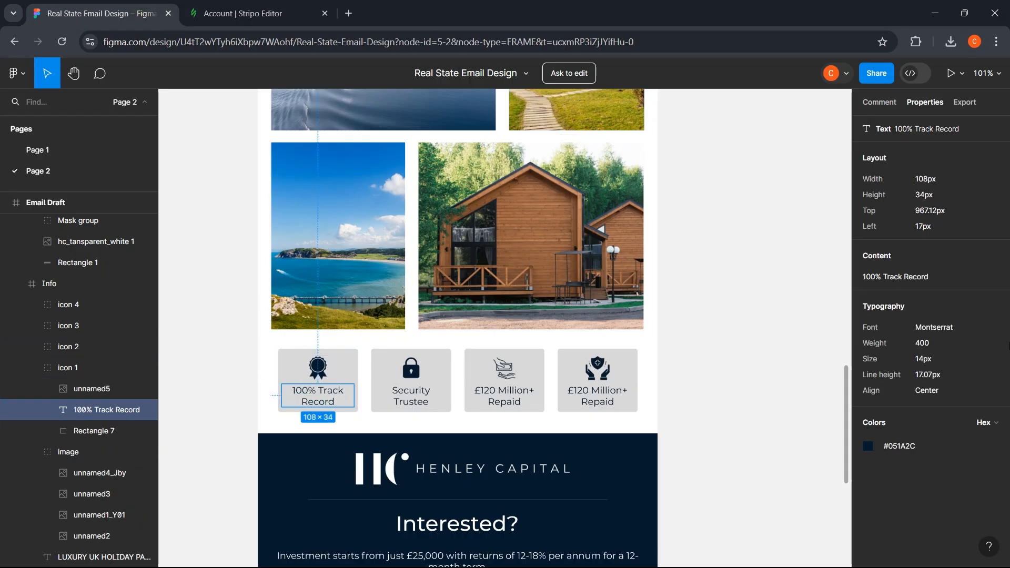
# - Paste '100% Track Record' into the first column's text block
pyautogui.click(925, 276)
pyautogui.click(230, 6)
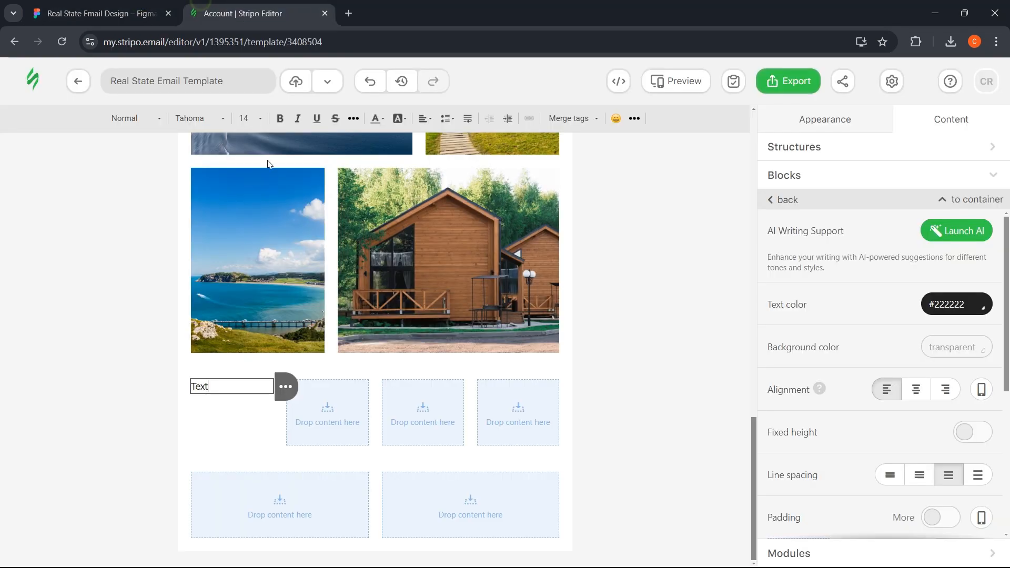
pyautogui.hotkey('ctrl', 'a')
pyautogui.hotkey('ctrl', 'v')
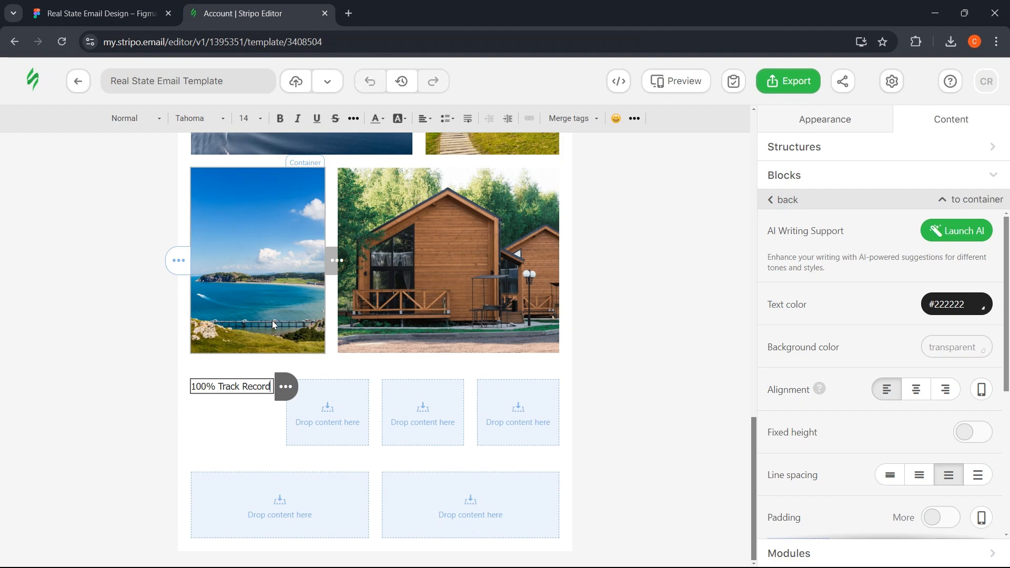
# - Make the text navy #051a2c, then inspect the card's Rectangle 7 background in Figma
pyautogui.click(95, 13)
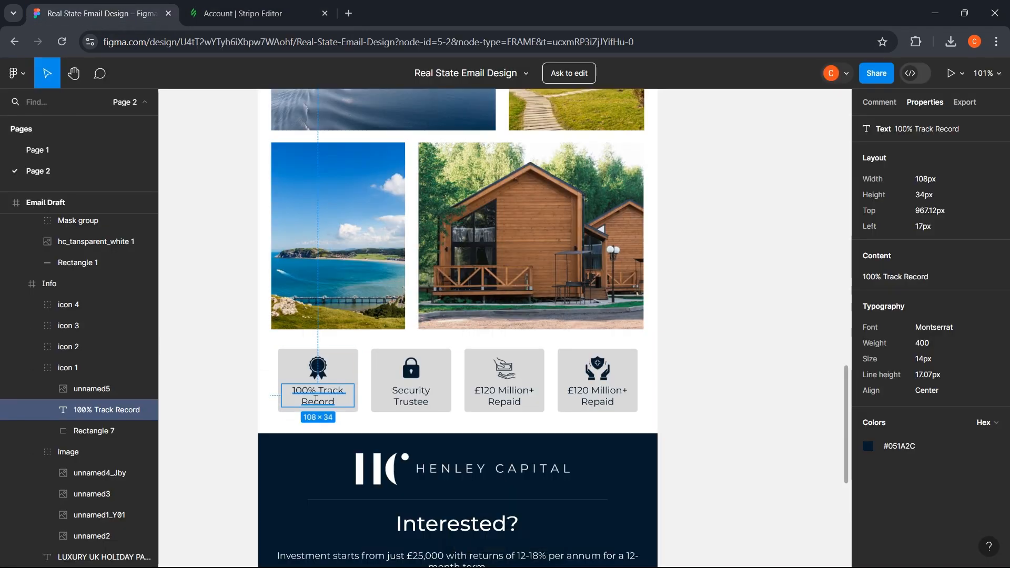
pyautogui.click(231, 12)
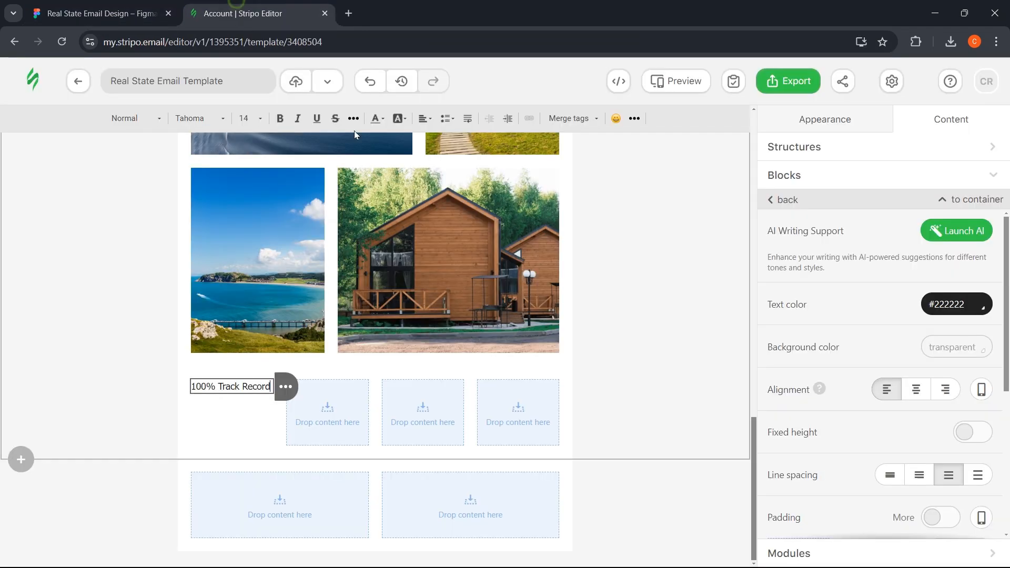
pyautogui.click(969, 307)
pyautogui.click(931, 476)
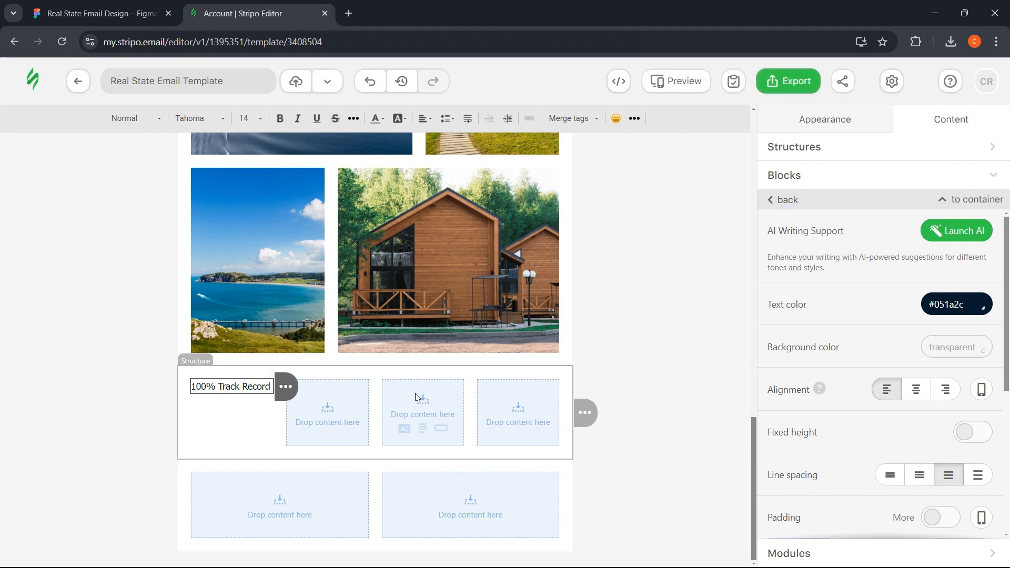
pyautogui.click(86, 7)
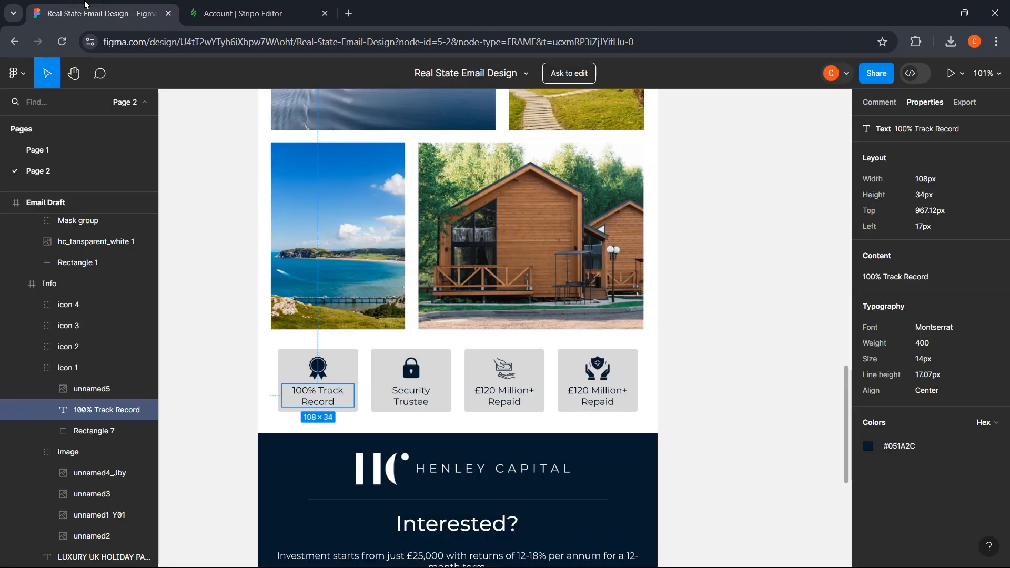
pyautogui.click(287, 366)
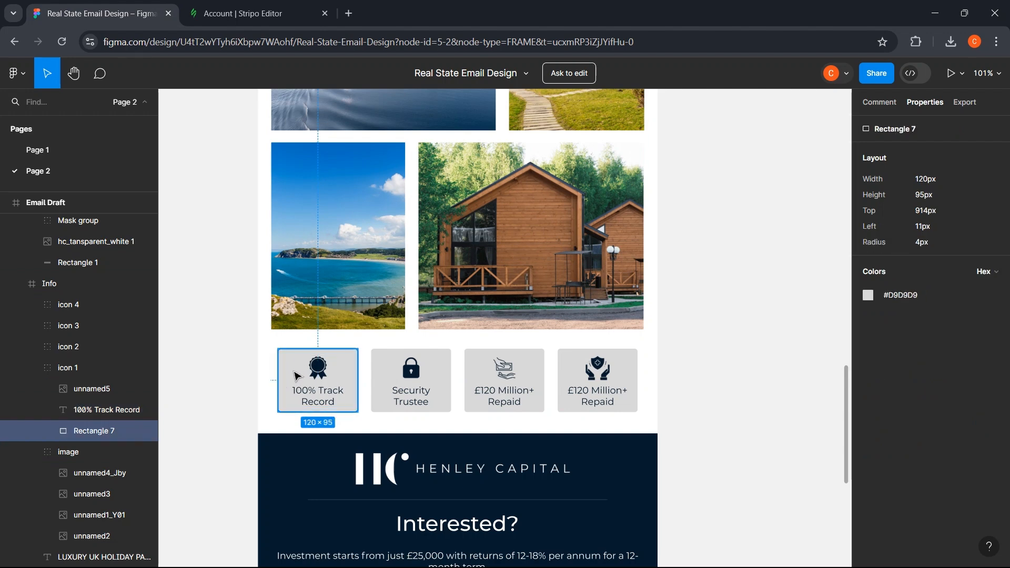
# - Copy the #D9D9D9 card fill from Figma and paste it as the first column container's background
pyautogui.click(902, 298)
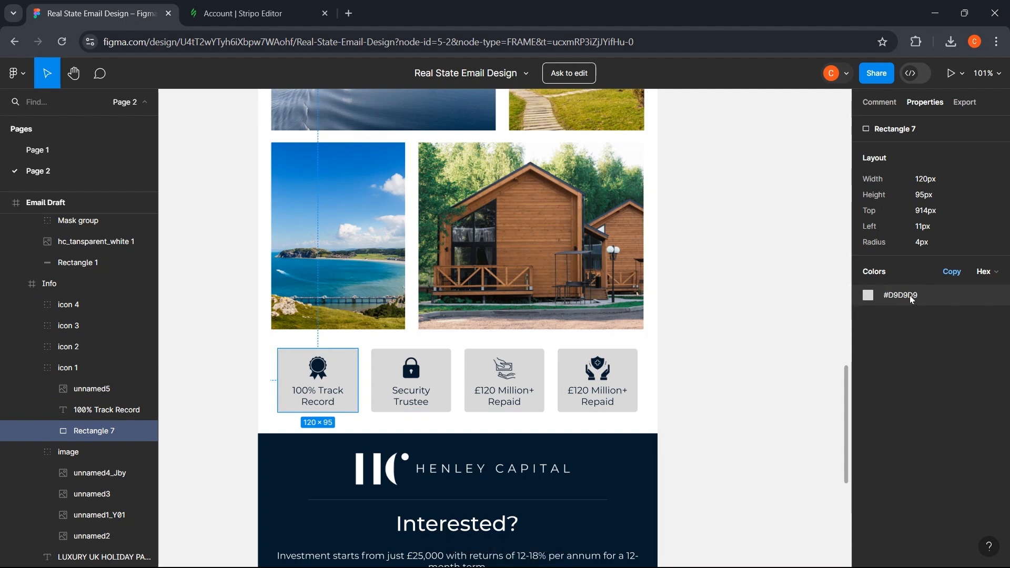
pyautogui.hotkey('ctrl', 'Tab')
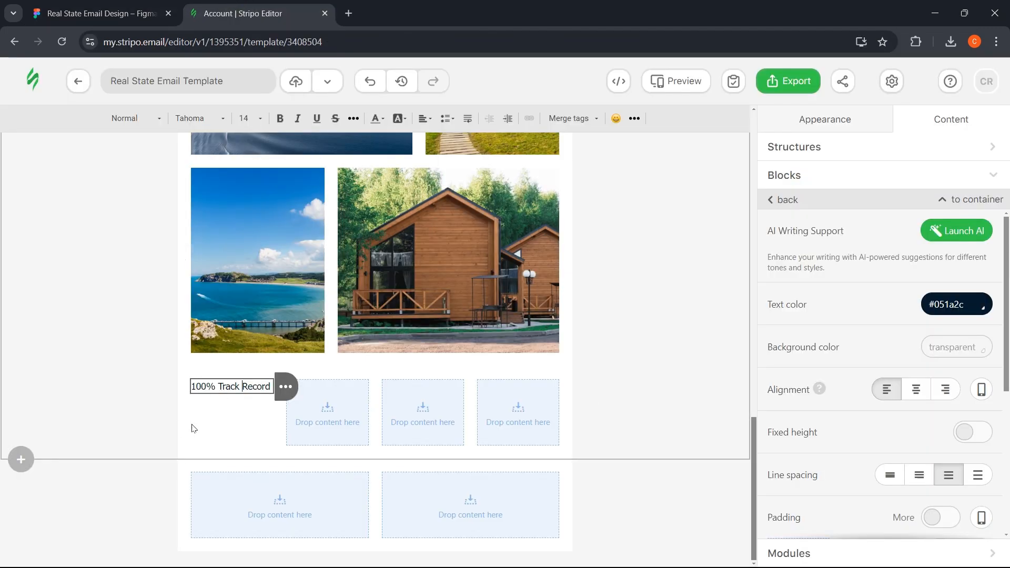
pyautogui.click(216, 425)
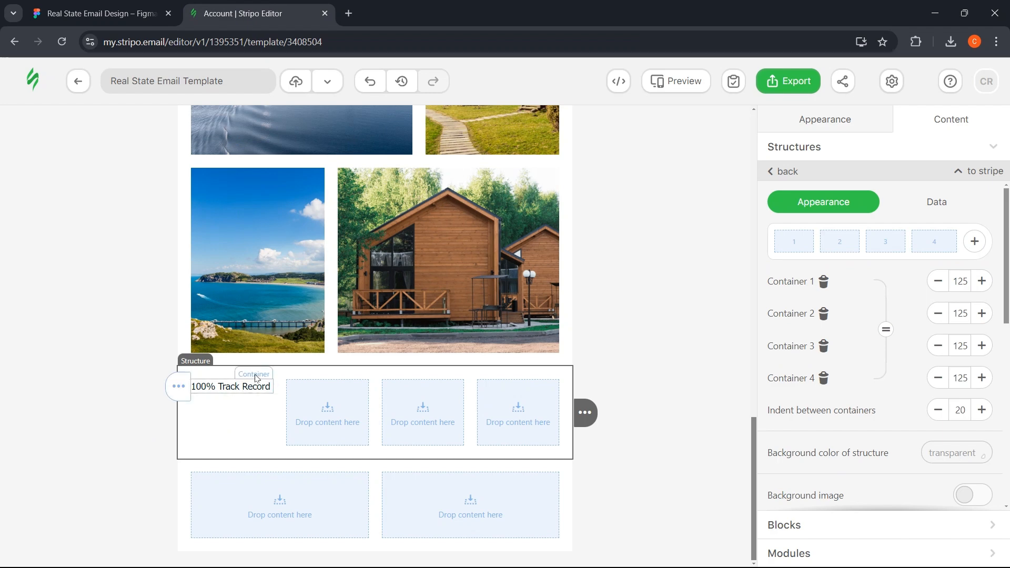
pyautogui.click(258, 377)
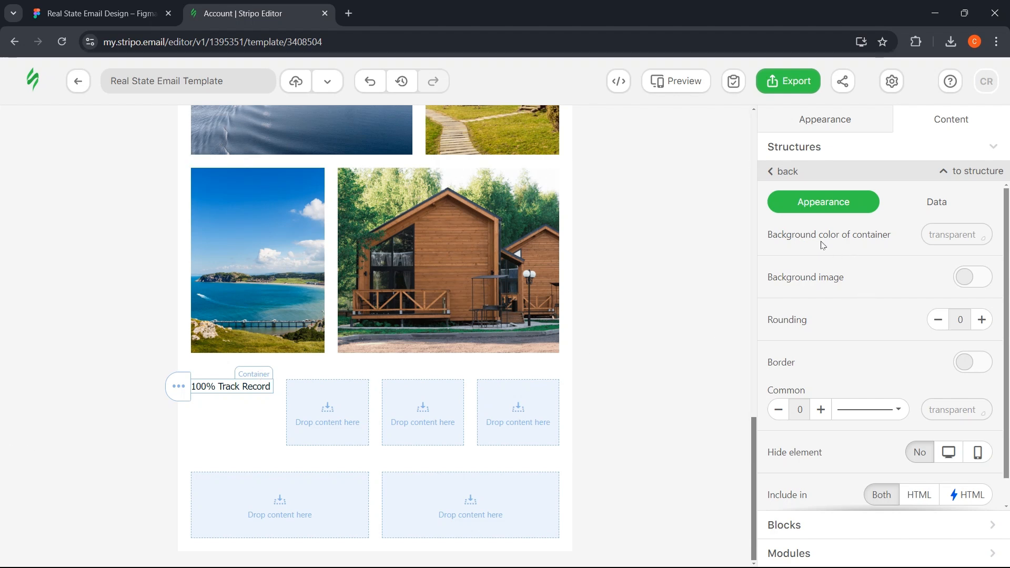
pyautogui.click(943, 234)
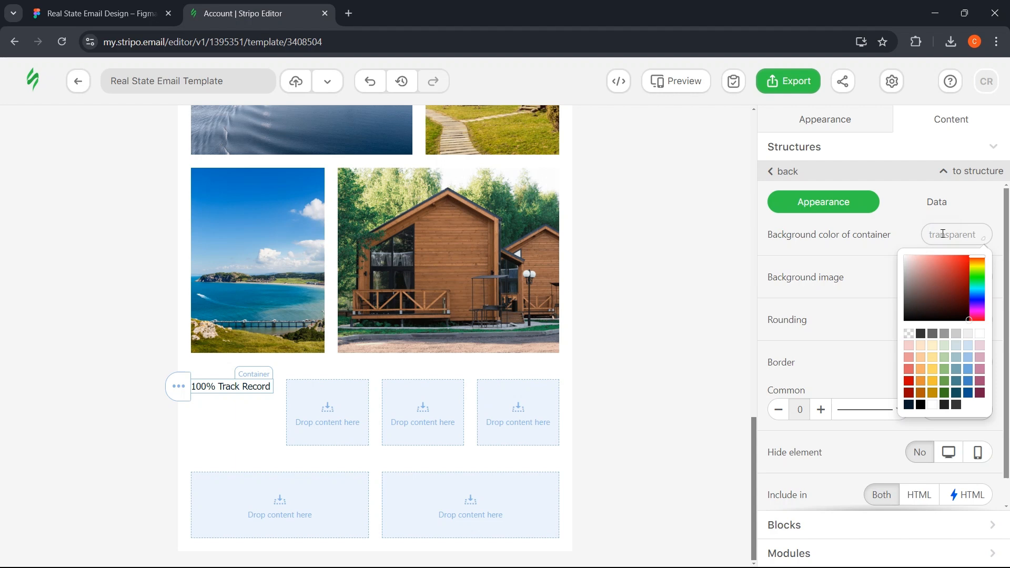
pyautogui.hotkey('ctrl', 'v')
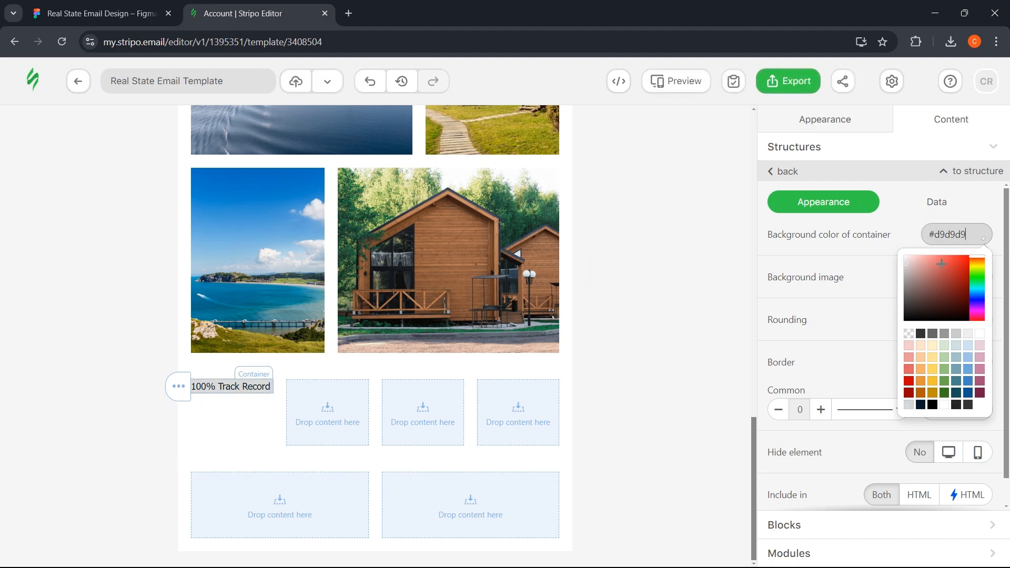
pyautogui.click(857, 125)
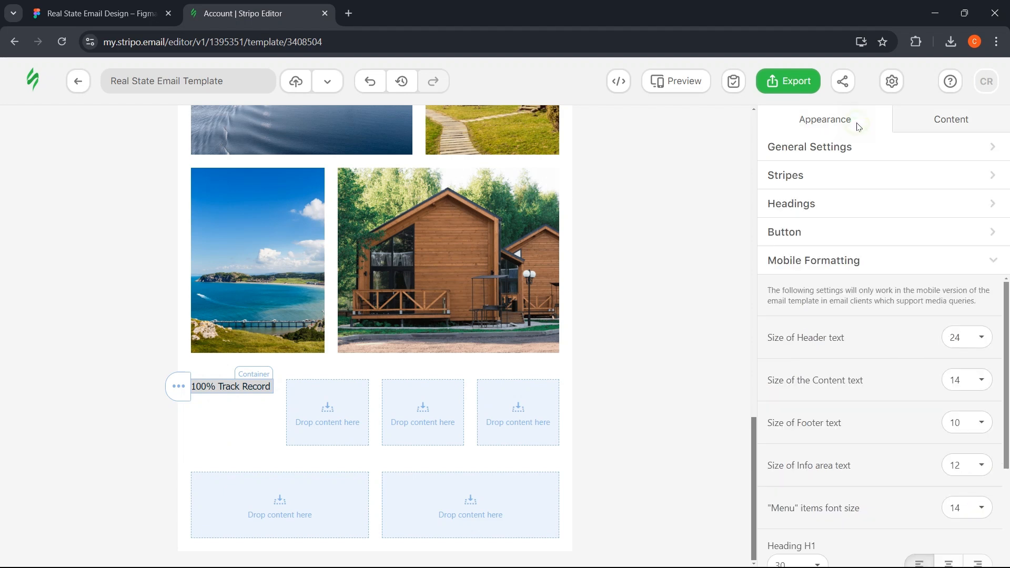
pyautogui.click(952, 124)
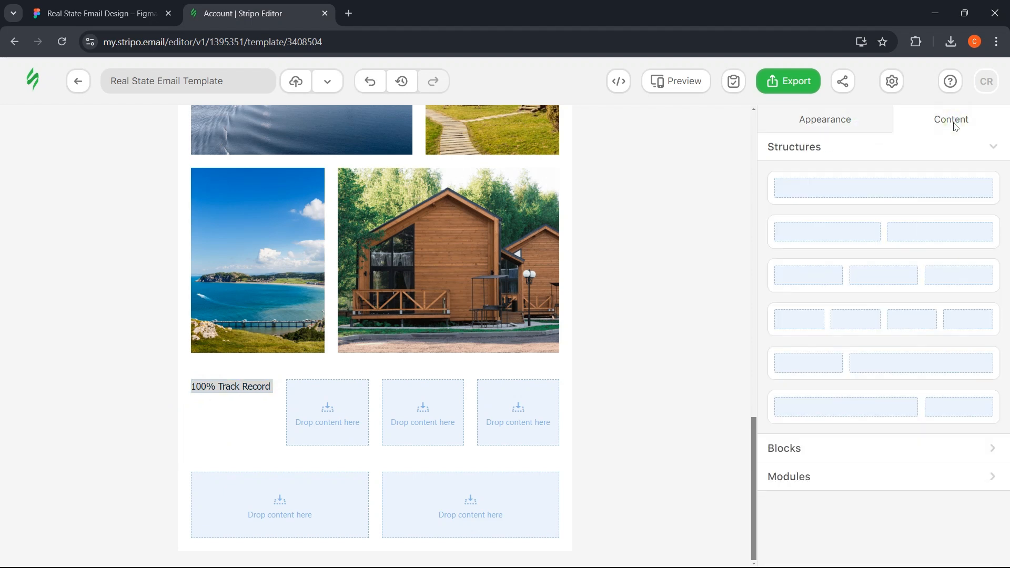
# - Drag an Image block into the first column above '100% Track Record'
pyautogui.click(814, 446)
pyautogui.moveTo(812, 242); pyautogui.dragTo(230, 389)
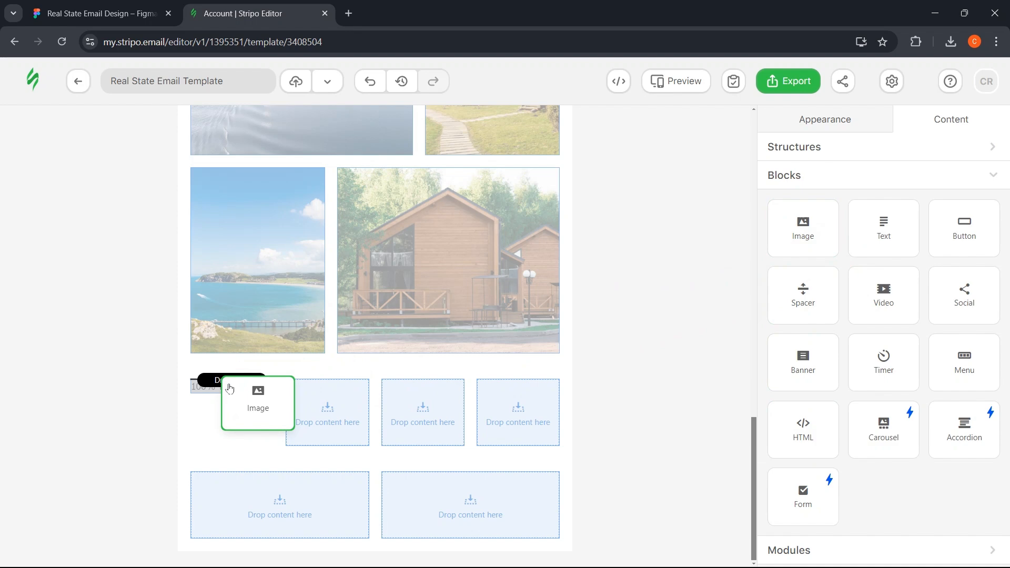
pyautogui.moveTo(229, 389); pyautogui.dragTo(232, 400)
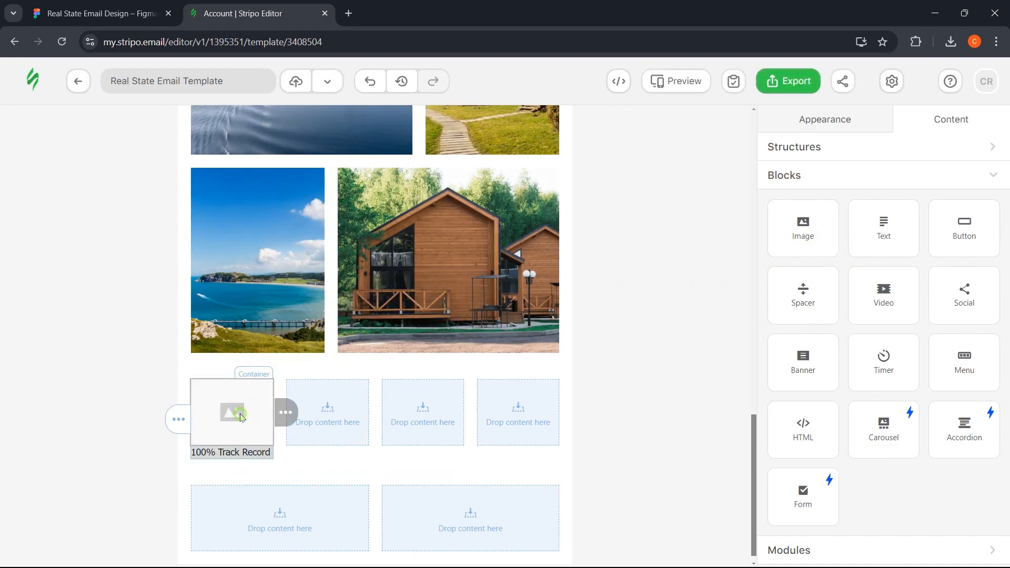
pyautogui.click(100, 13)
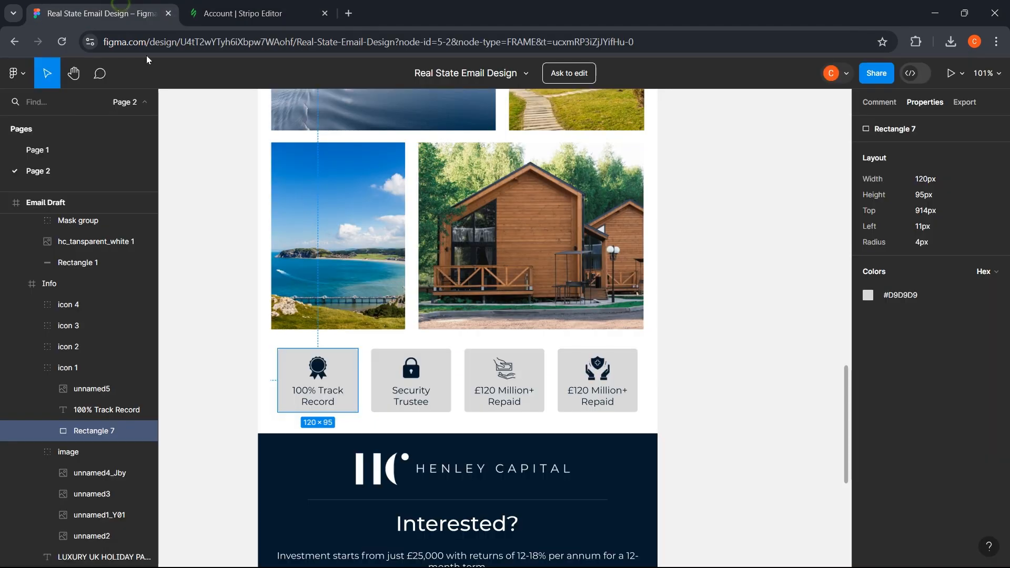
pyautogui.click(242, 13)
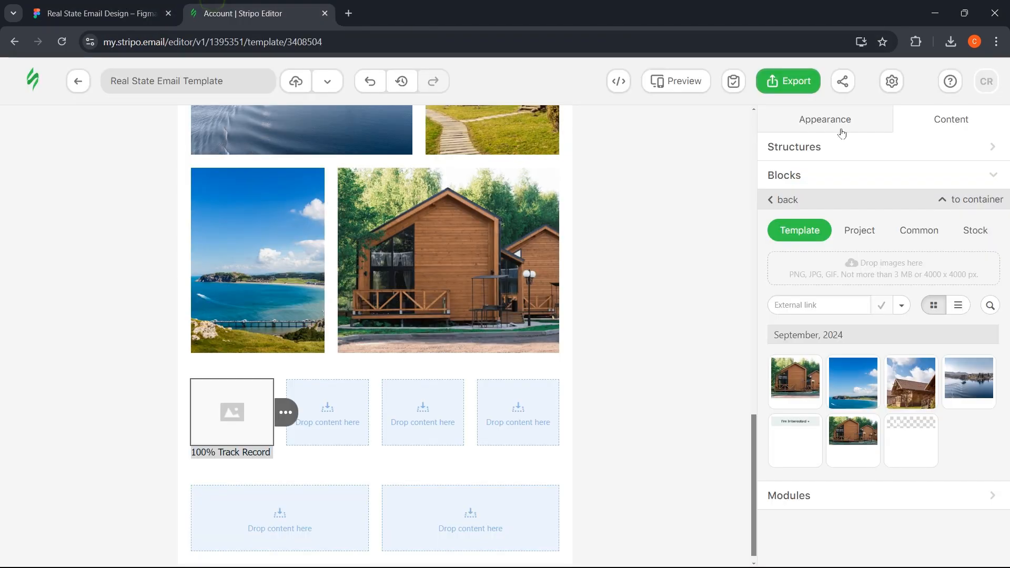
# - Upload the badge image unnamed5.png and check its dimensions in the Figma design
pyautogui.click(856, 275)
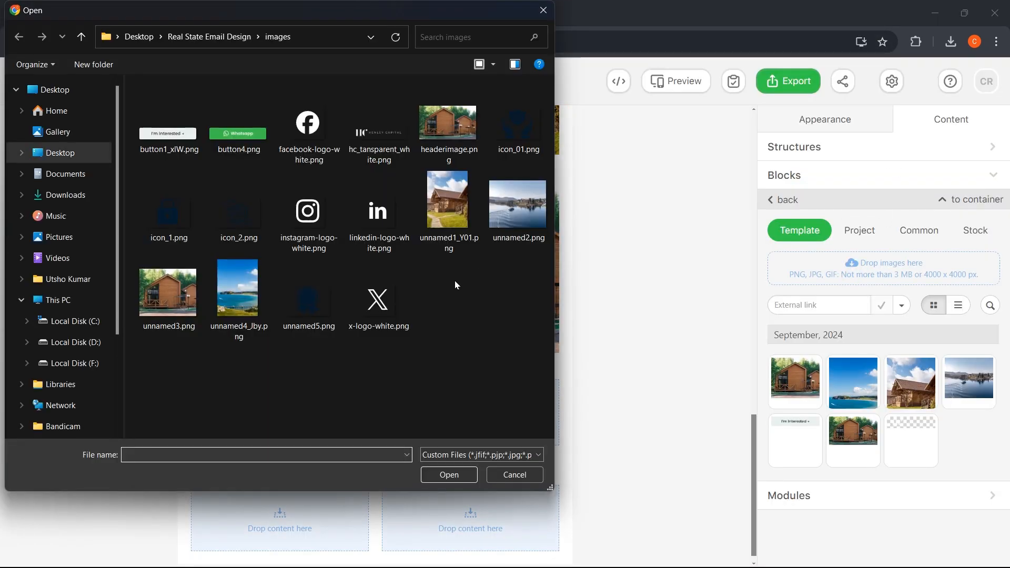
pyautogui.click(317, 307)
pyautogui.click(447, 475)
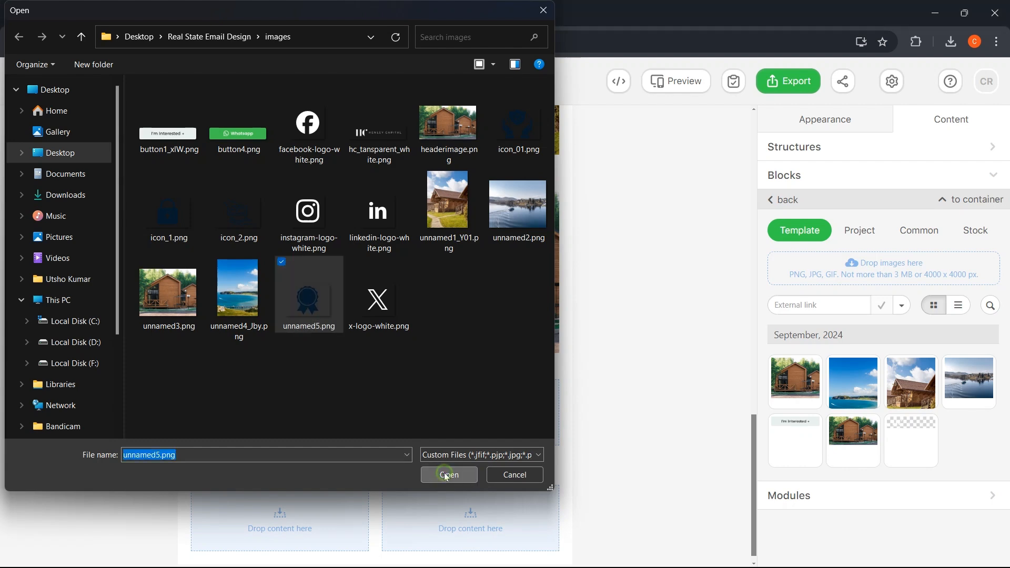
pyautogui.hotkey('ctrl', 'Tab')
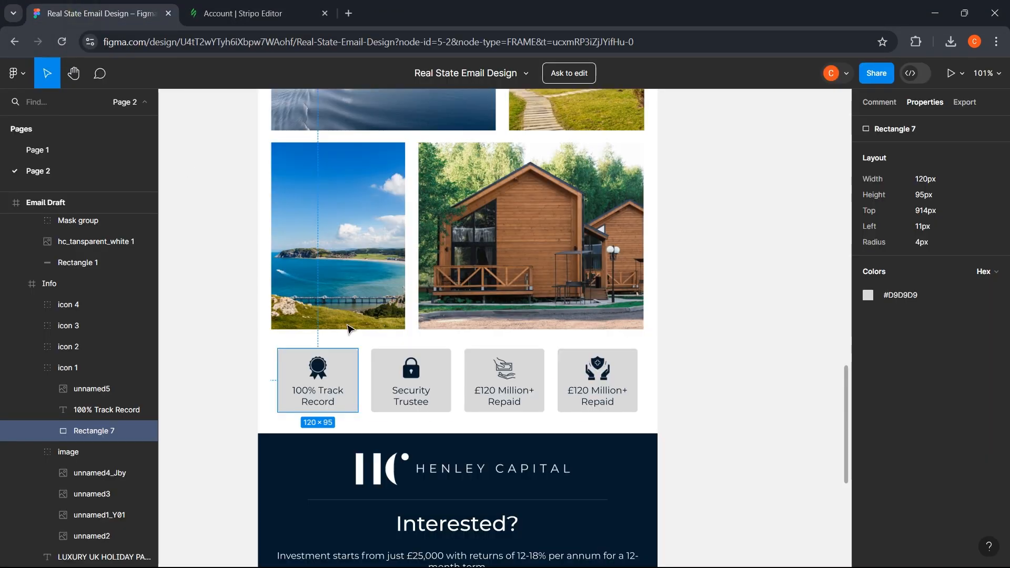
pyautogui.click(321, 365)
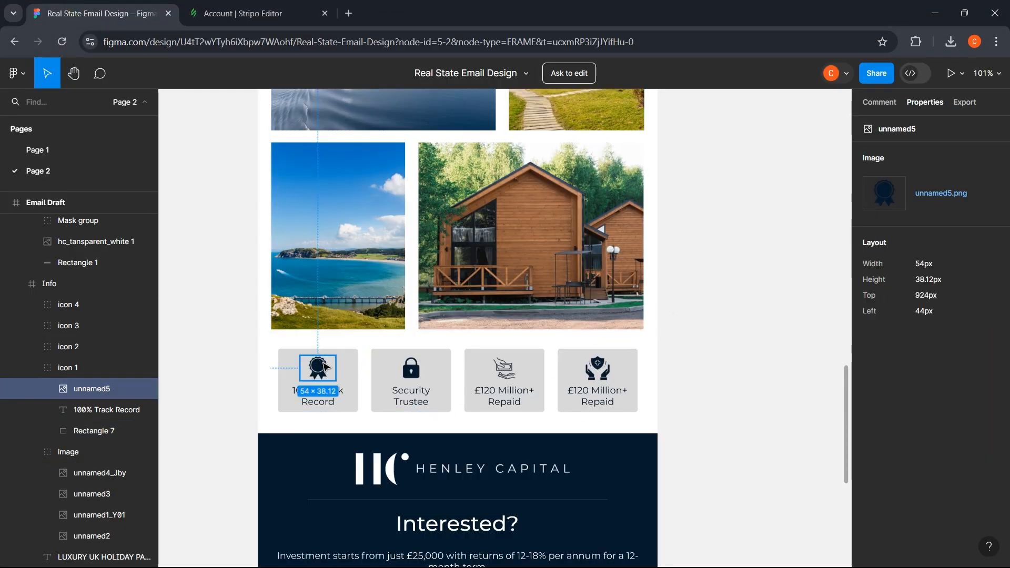
# - Set the badge image width to 54 px and turn off responsive scaling
pyautogui.hotkey('ctrl', 'Tab')
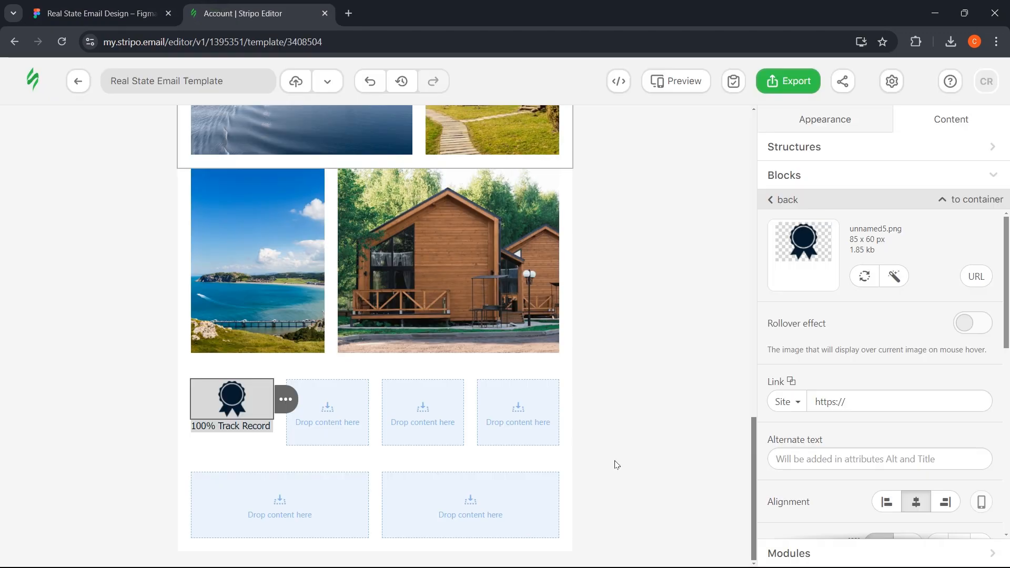
pyautogui.scroll(-3, 856, 392)
pyautogui.scroll(-1, 855, 392)
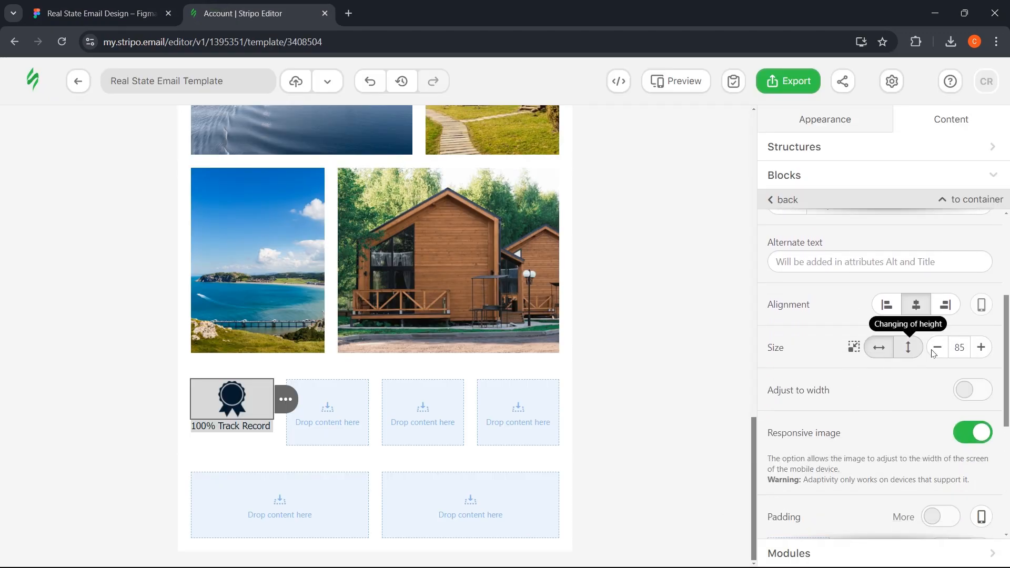
pyautogui.click(967, 347)
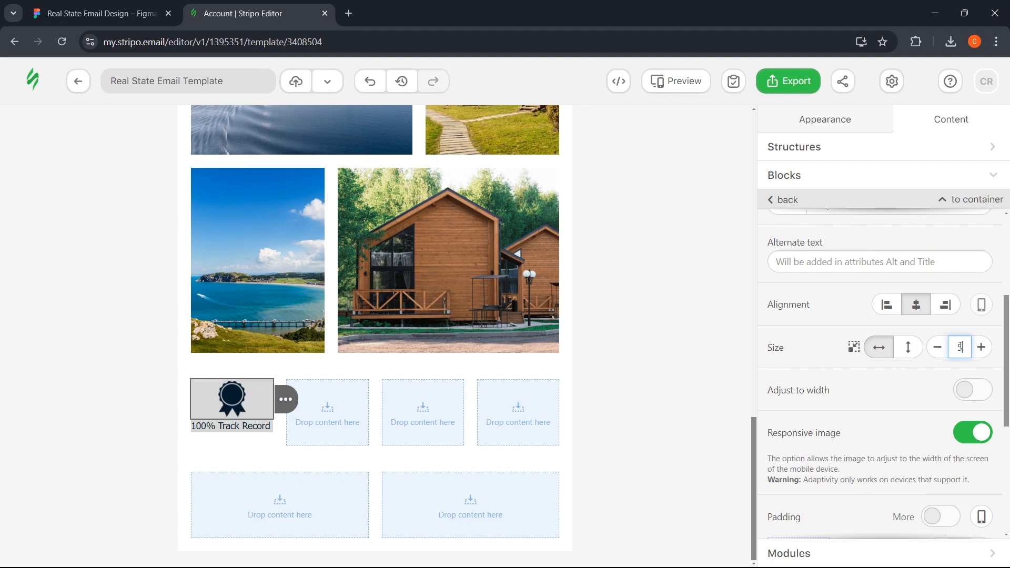
pyautogui.click(792, 361)
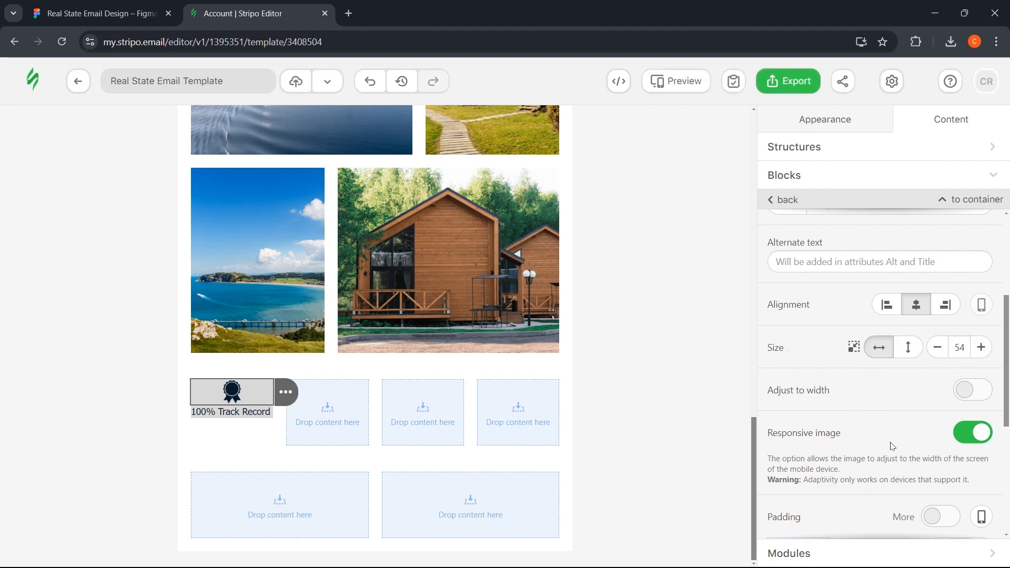
pyautogui.click(968, 440)
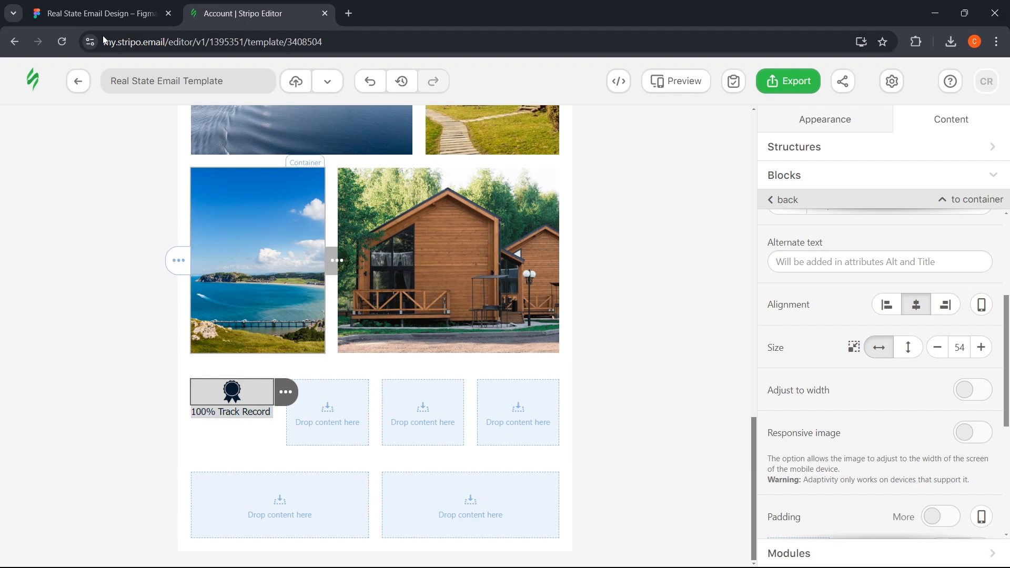
# - Add 10 px of top padding above the badge image
pyautogui.hotkey('ctrl', 'shift', 'Tab')
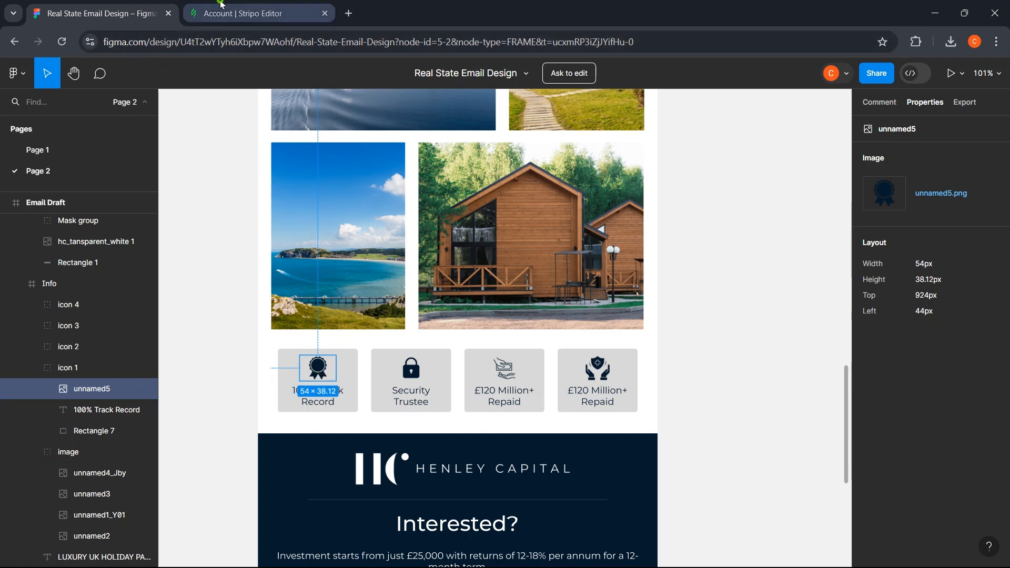
pyautogui.click(242, 13)
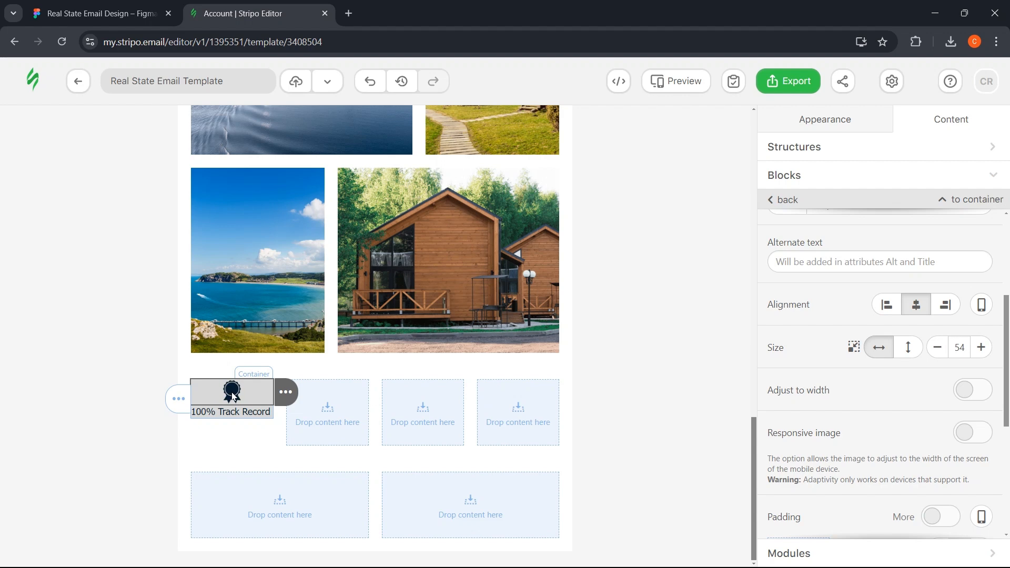
pyautogui.scroll(-3, 942, 404)
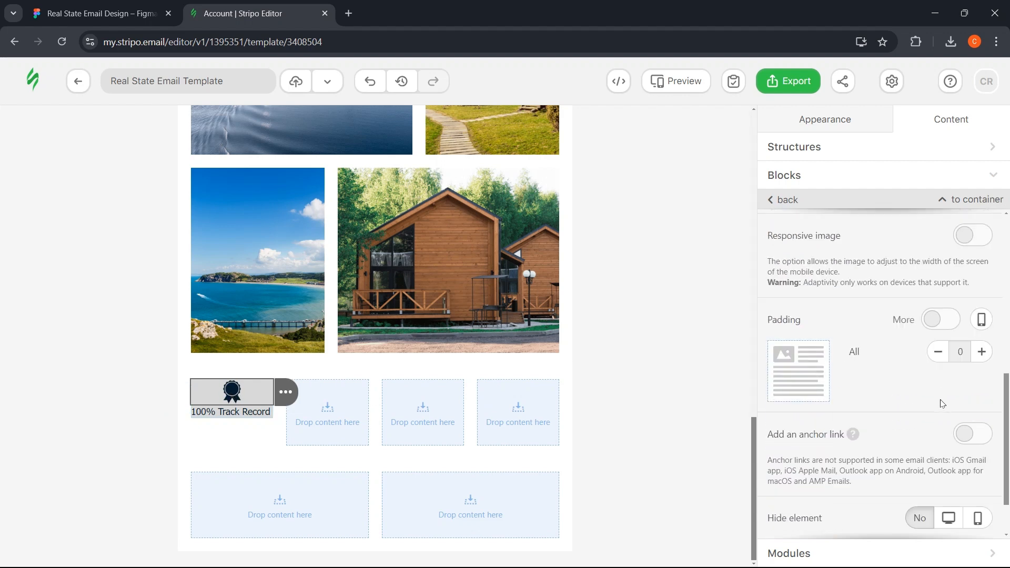
pyautogui.click(946, 326)
pyautogui.click(981, 416)
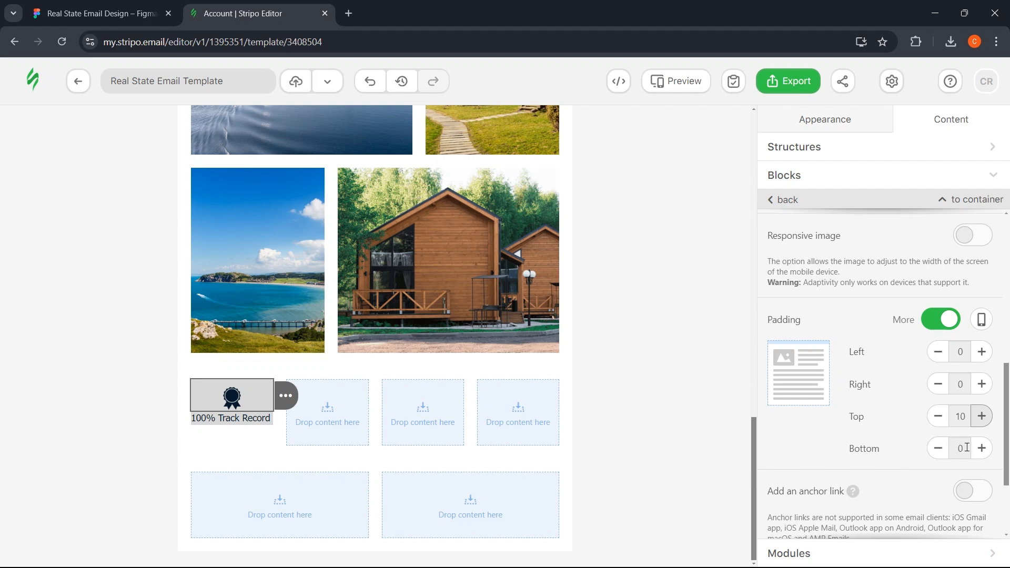
# - Give the '100% Track Record' text block 10 px of bottom padding
pyautogui.click(229, 421)
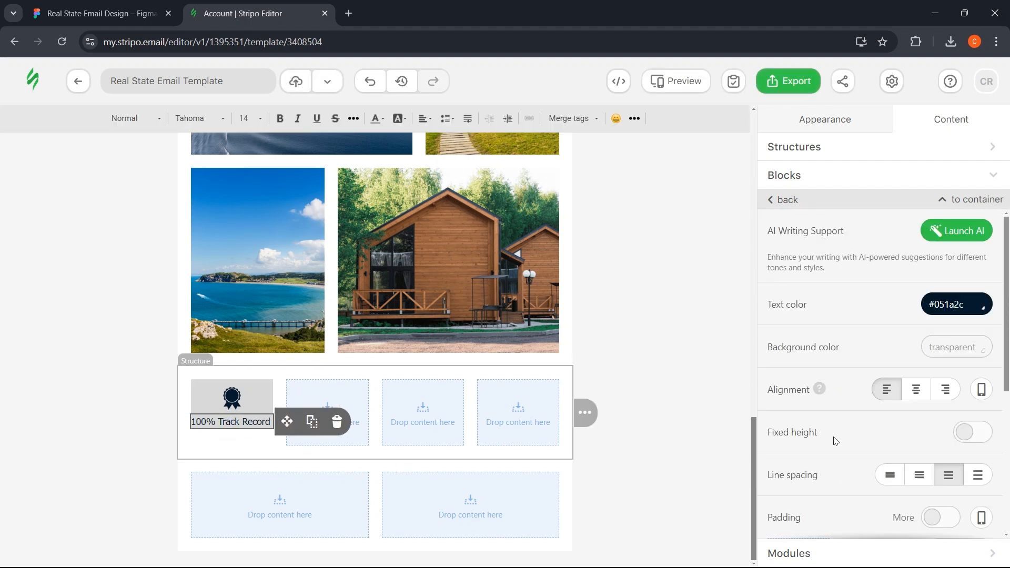
pyautogui.scroll(-4, 894, 441)
pyautogui.click(940, 320)
pyautogui.click(982, 449)
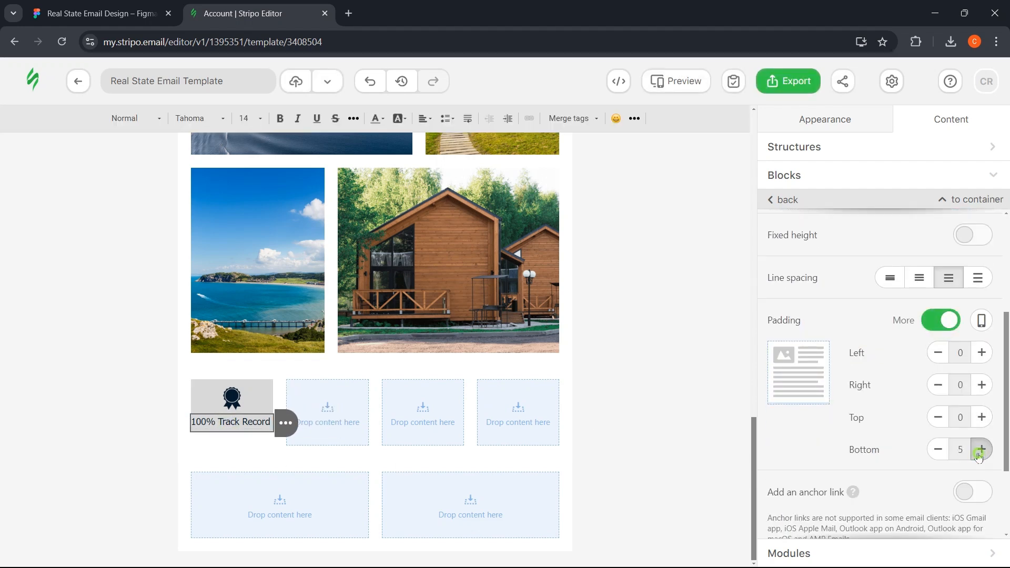
pyautogui.click(982, 449)
pyautogui.click(81, 443)
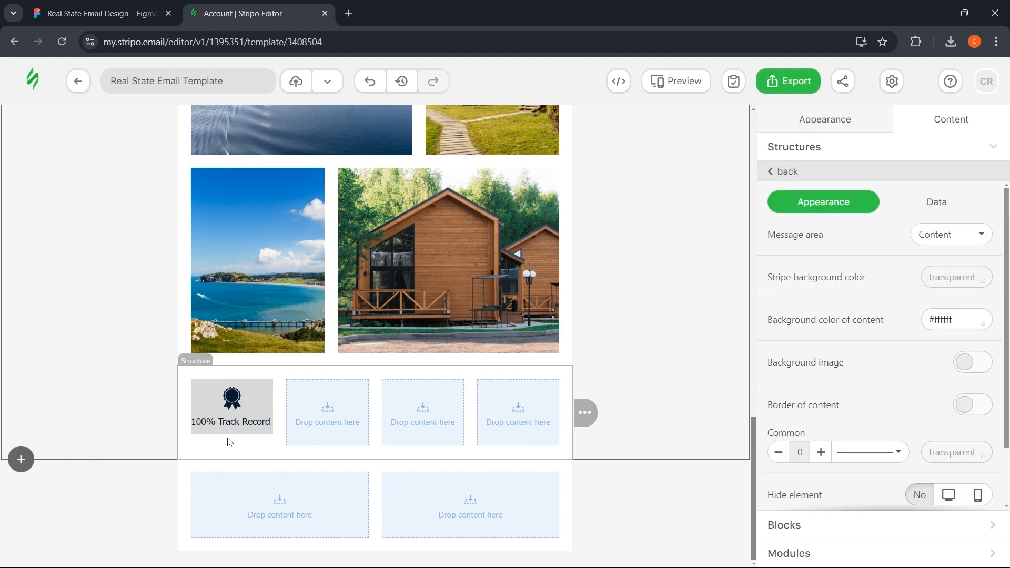
# - Round the corners of the first tile's grey container
pyautogui.click(53, 11)
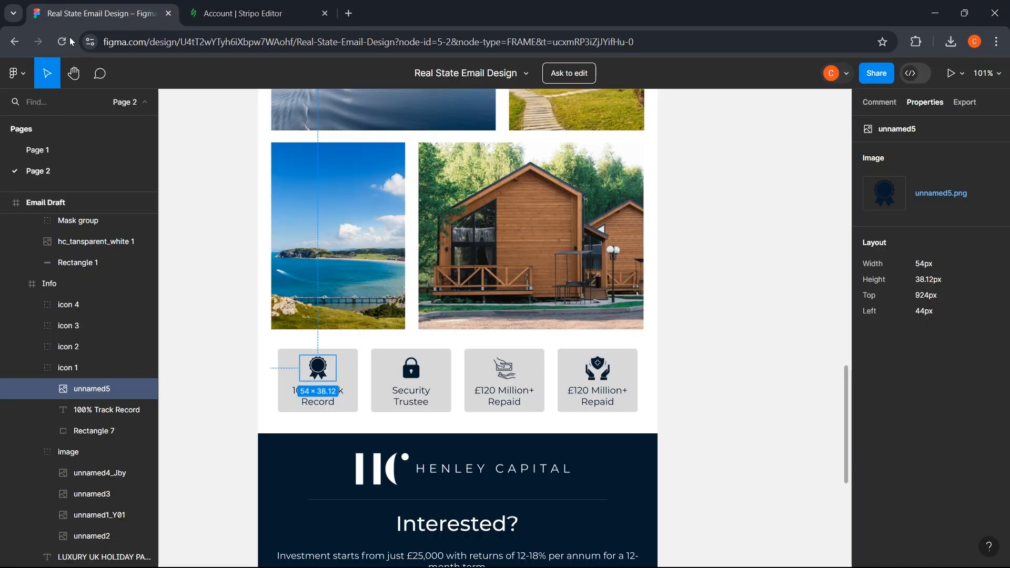
pyautogui.click(248, 358)
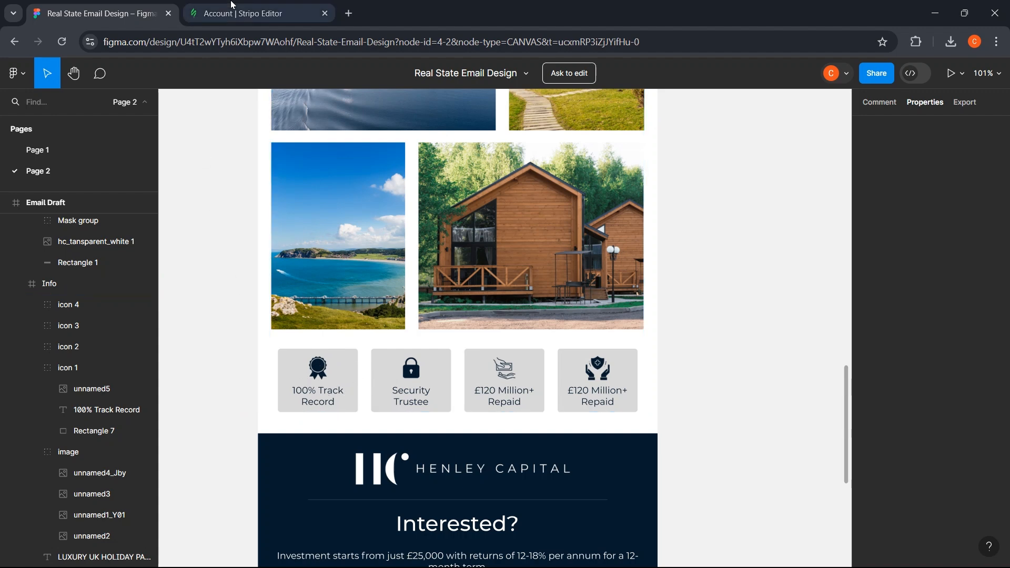
pyautogui.click(242, 13)
pyautogui.click(249, 375)
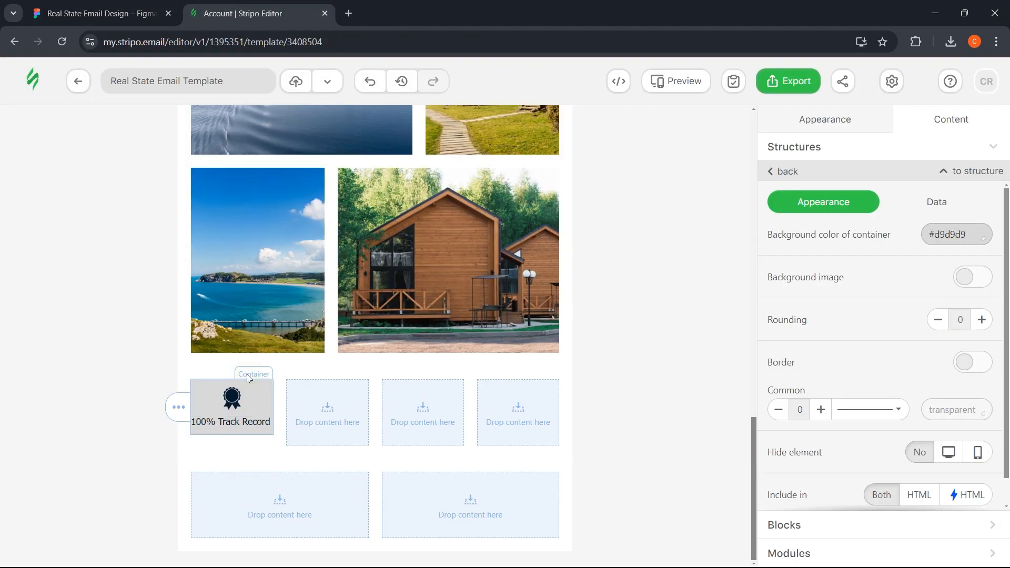
pyautogui.click(982, 320)
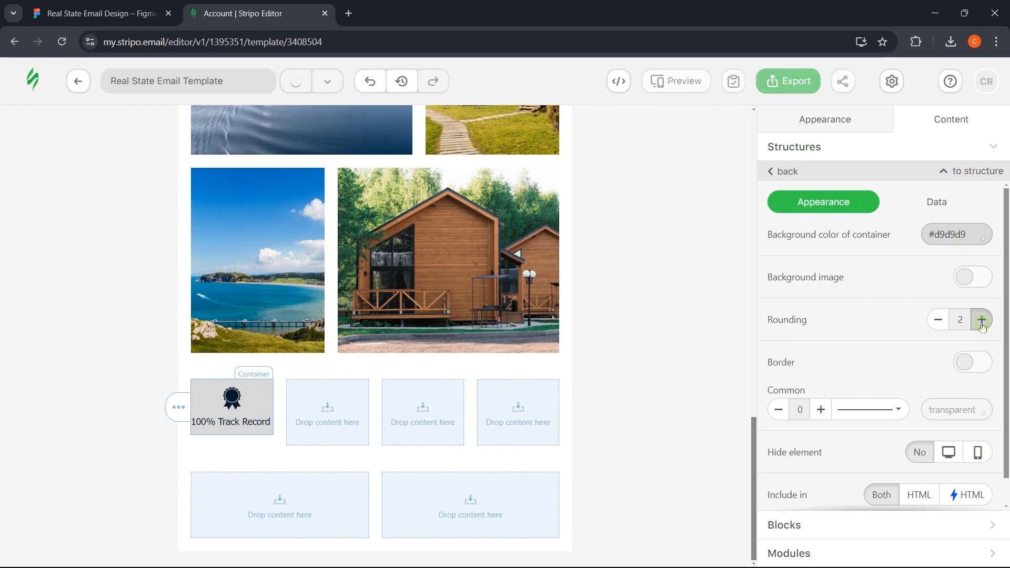
pyautogui.click(185, 392)
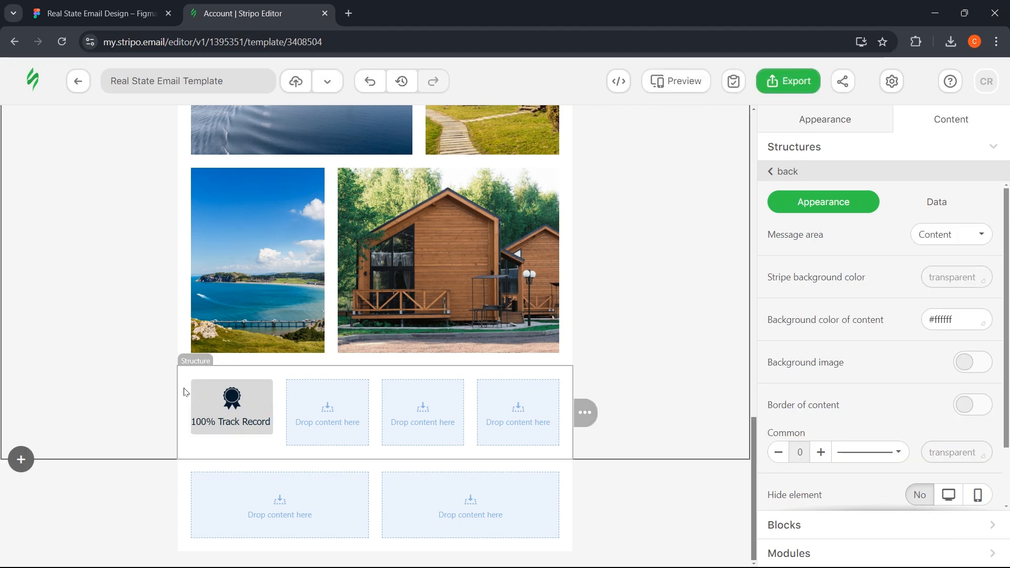
# - Set 10 px left and right padding on the '100% Track Record' text
pyautogui.click(236, 422)
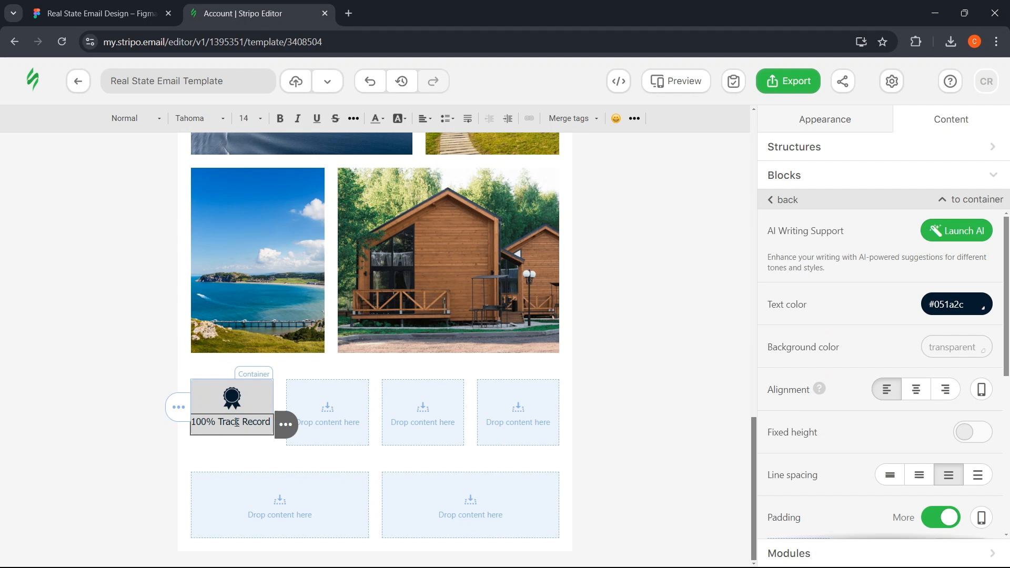
pyautogui.scroll(-5, 881, 408)
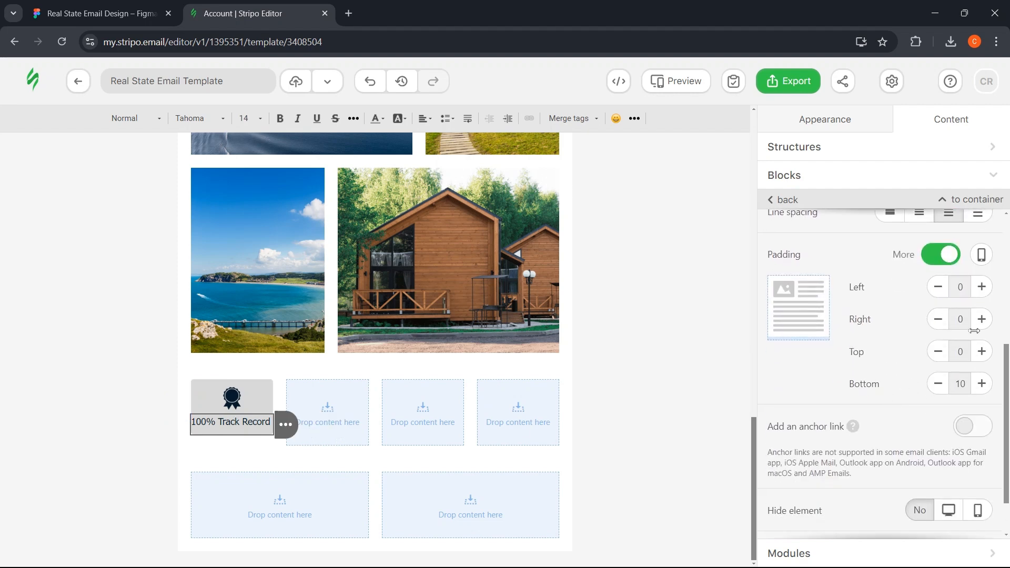
pyautogui.click(981, 326)
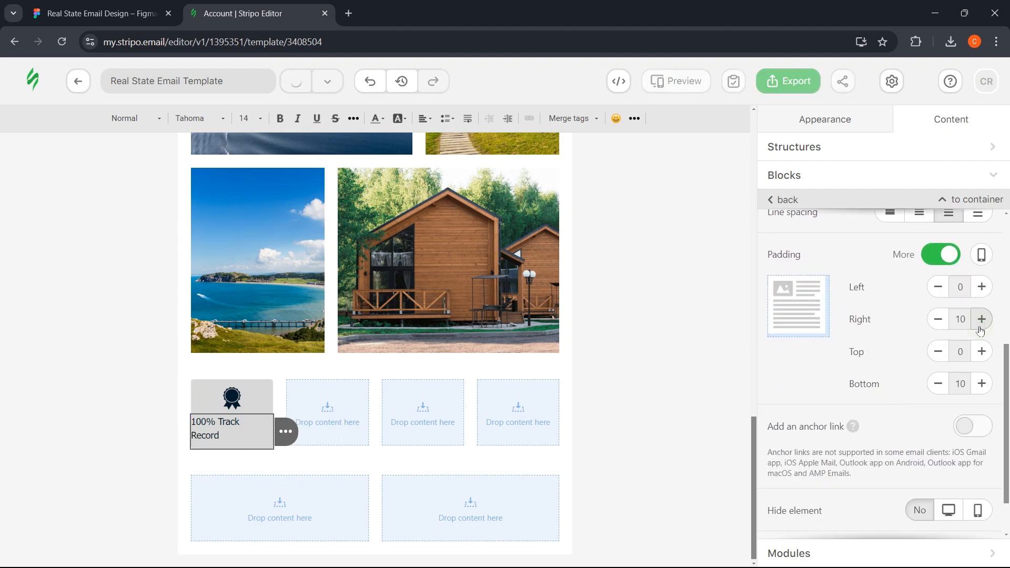
pyautogui.click(982, 289)
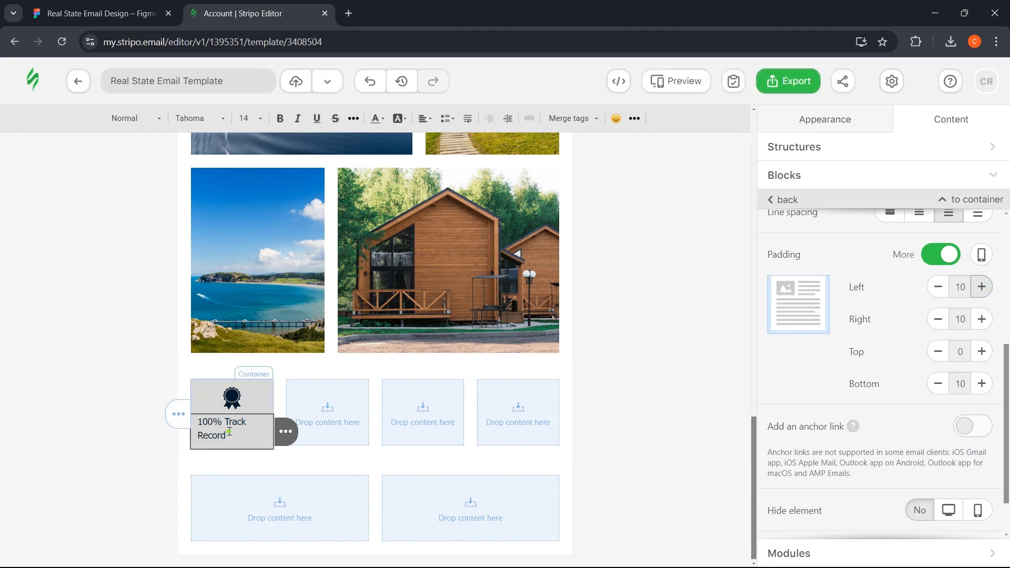
pyautogui.scroll(4, 905, 326)
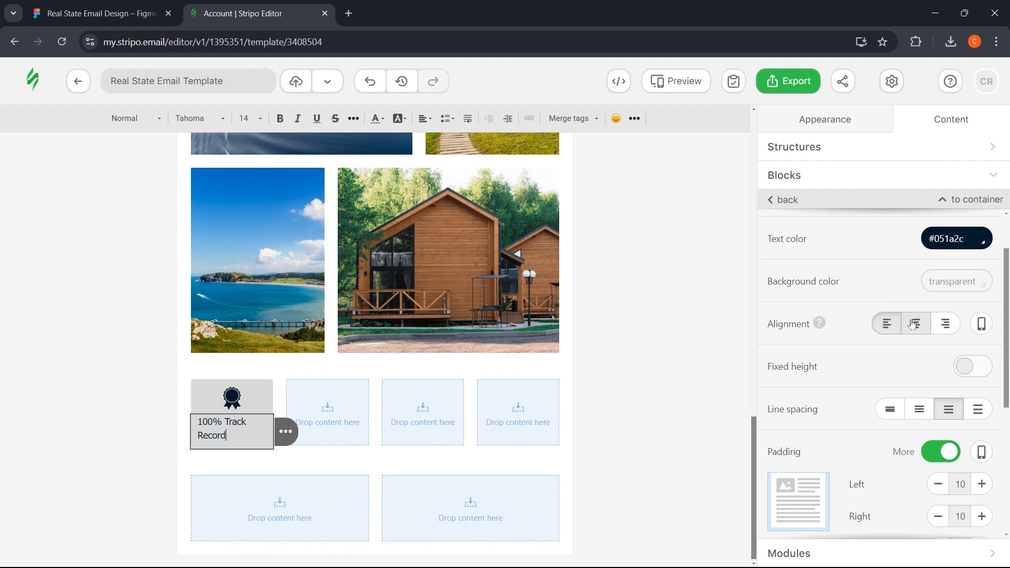
# - Compare the '100% Track Record' text styling against the Figma tile
pyautogui.click(95, 14)
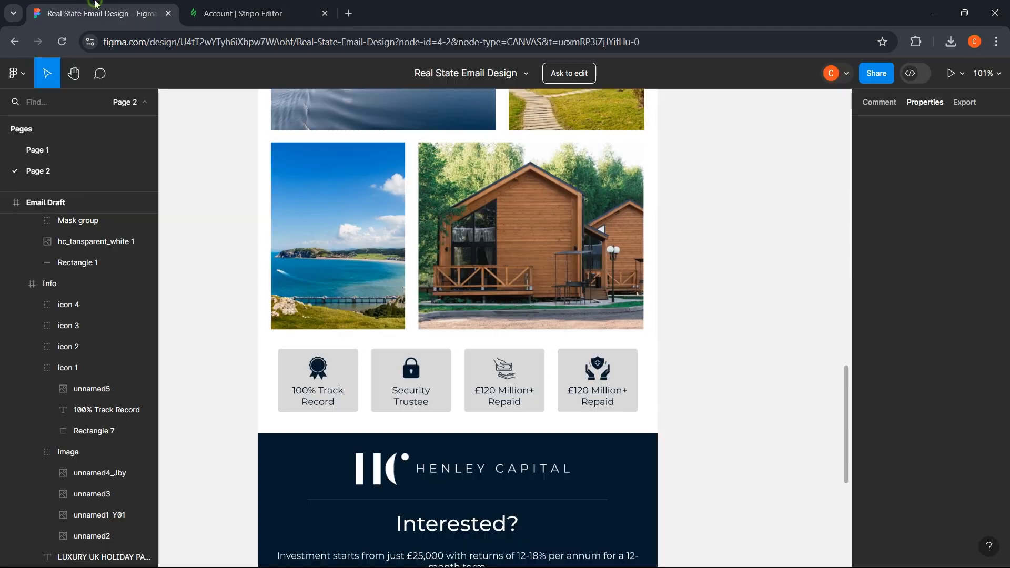
pyautogui.click(310, 398)
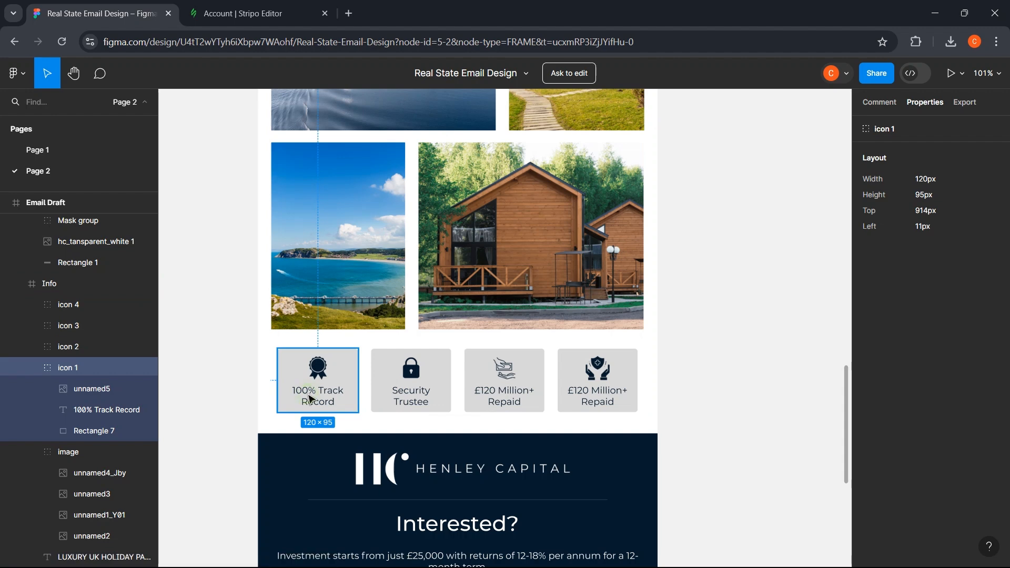
pyautogui.doubleClick(309, 396)
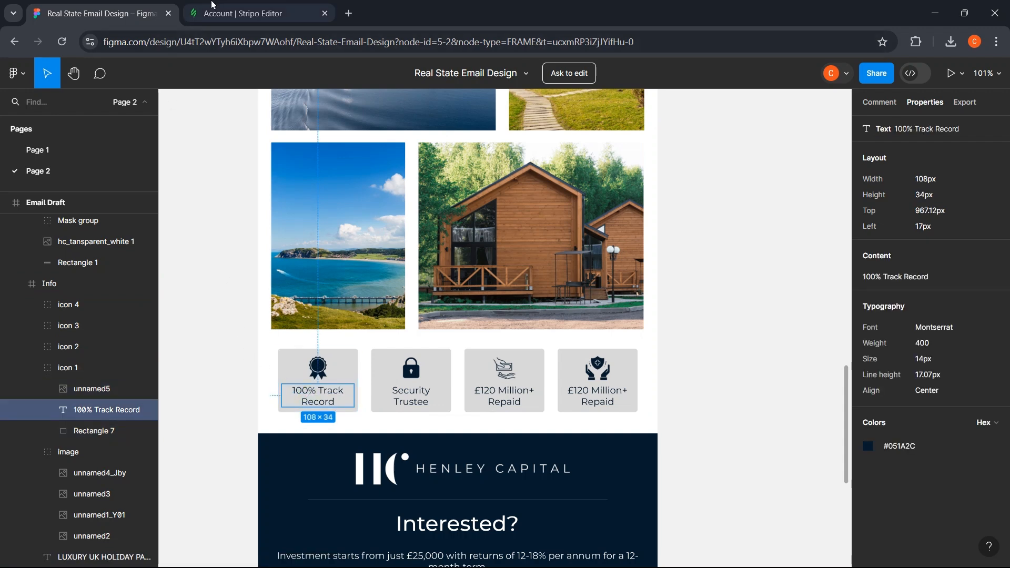
pyautogui.click(213, 5)
pyautogui.click(102, 416)
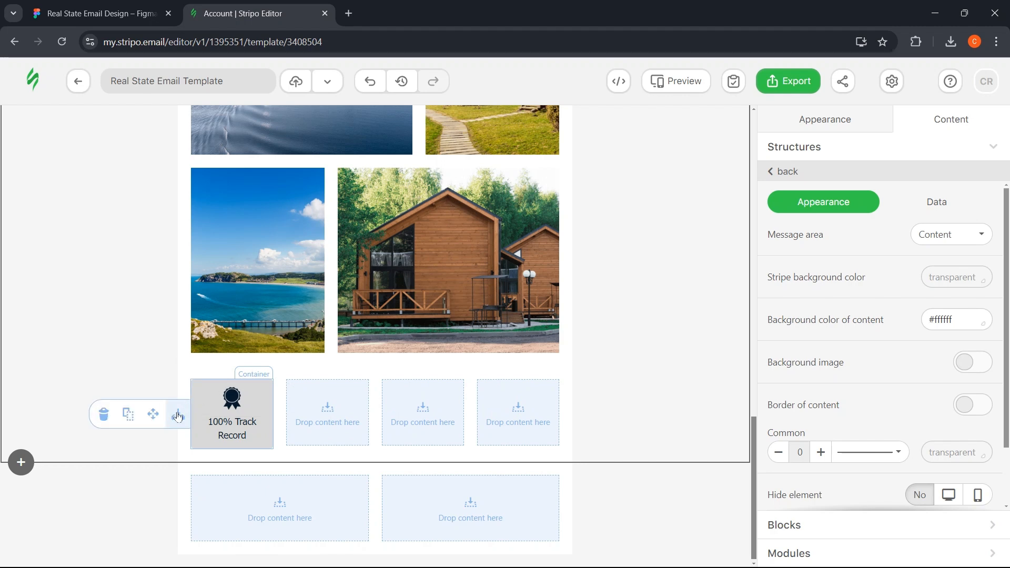
# - Duplicate the first tile's container into columns two, three and four
pyautogui.click(176, 415)
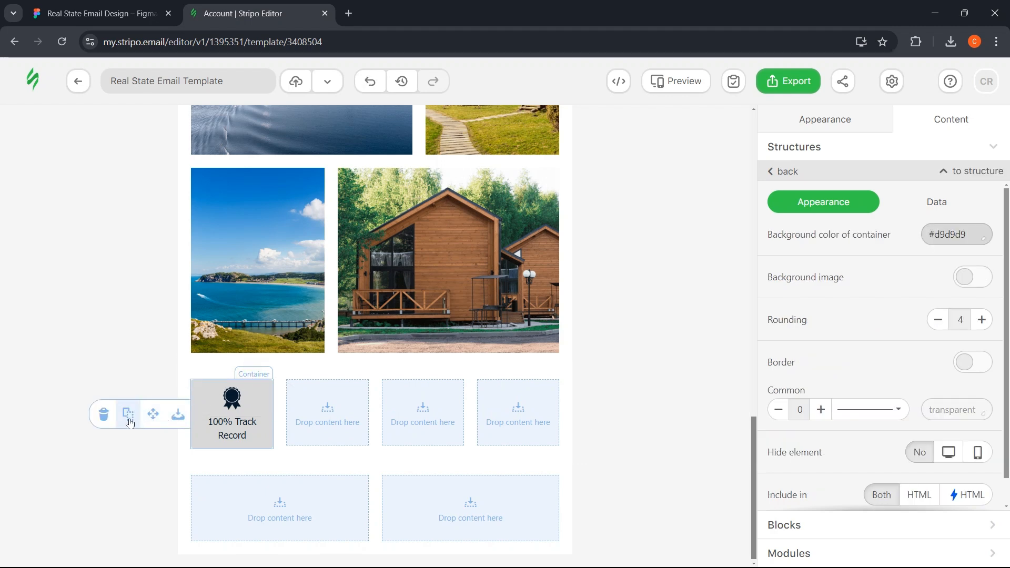
pyautogui.moveTo(128, 421); pyautogui.dragTo(323, 413)
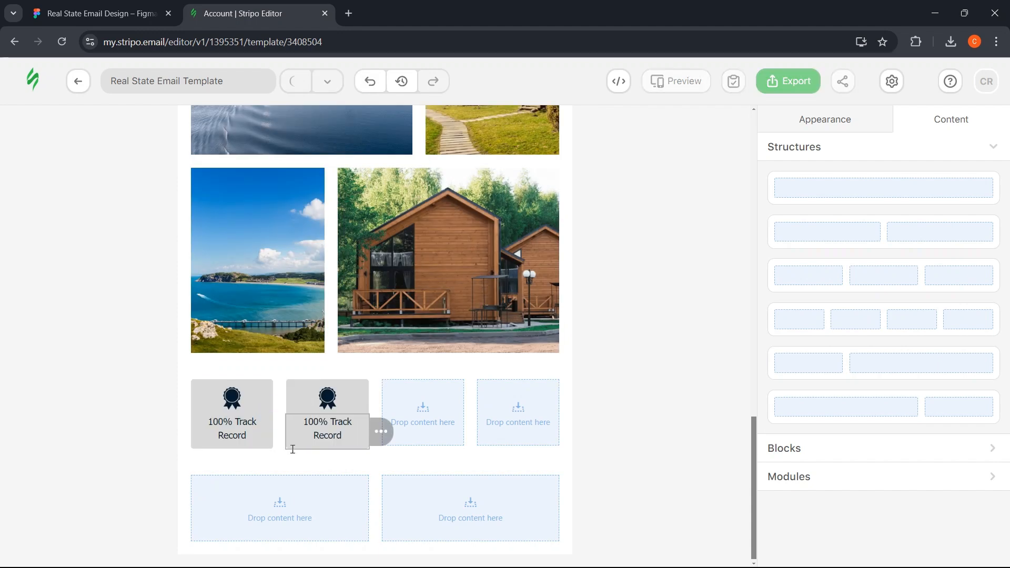
pyautogui.click(318, 396)
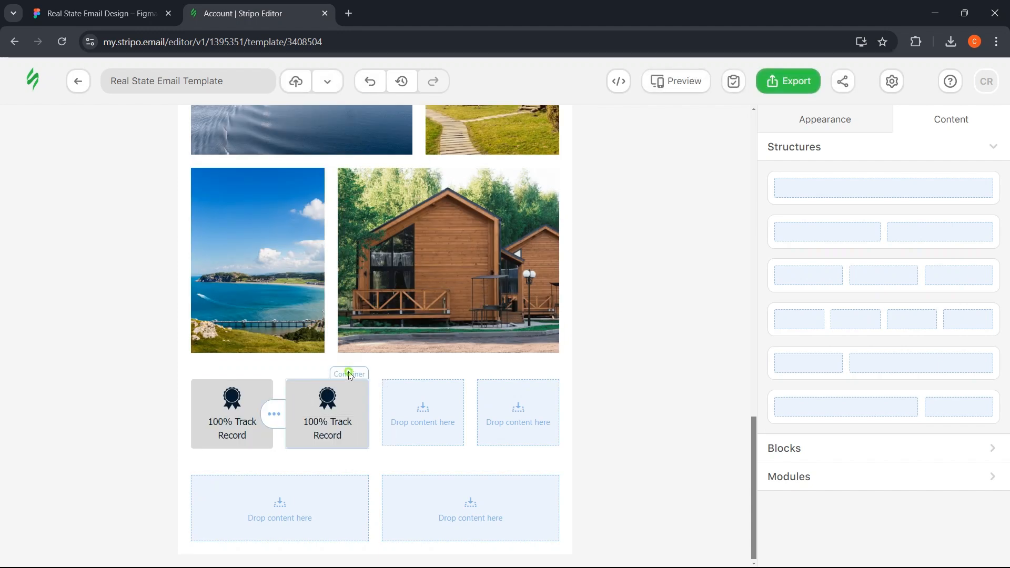
pyautogui.moveTo(225, 414); pyautogui.dragTo(418, 408)
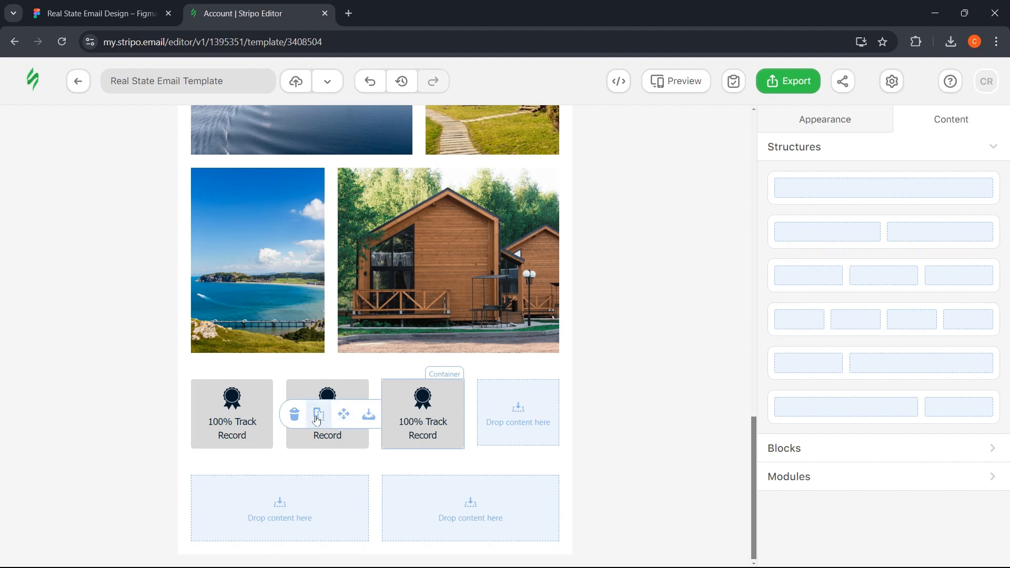
pyautogui.moveTo(319, 413); pyautogui.dragTo(521, 398)
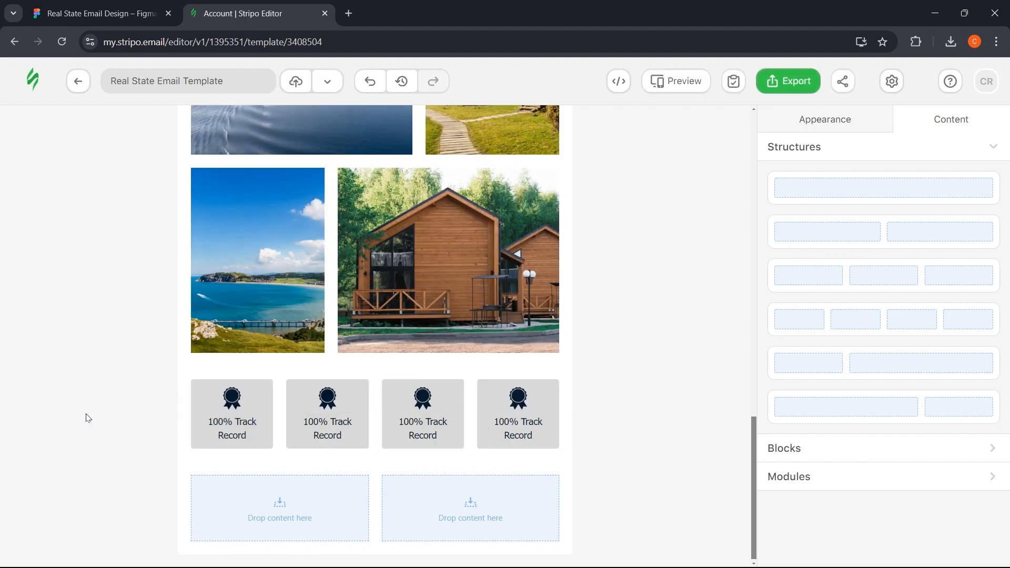
pyautogui.click(100, 13)
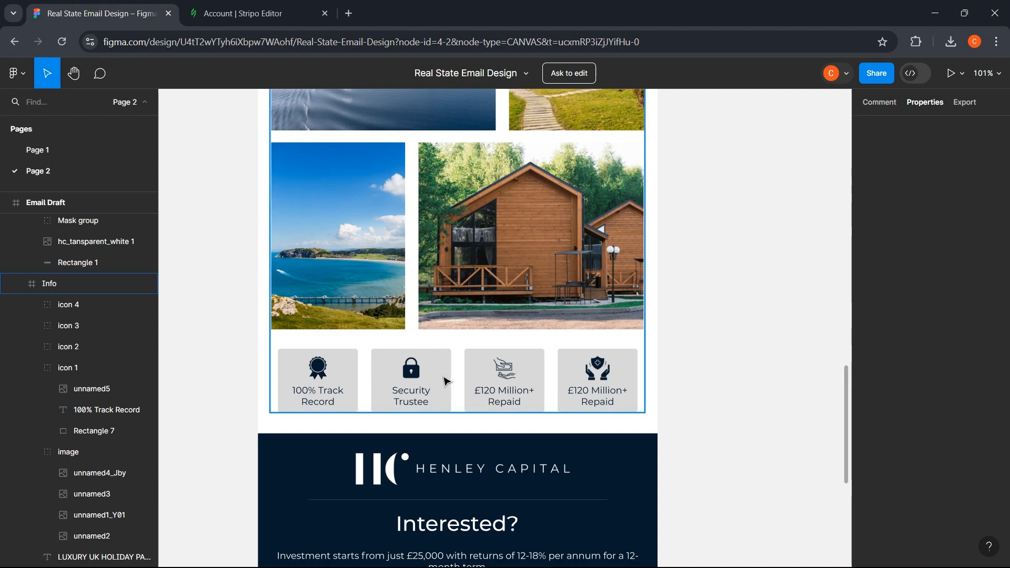
# - Copy 'Security Trustee' from Figma into the second tile's label
pyautogui.click(413, 373)
pyautogui.doubleClick(413, 373)
pyautogui.hotkey('ctrl', 'c')
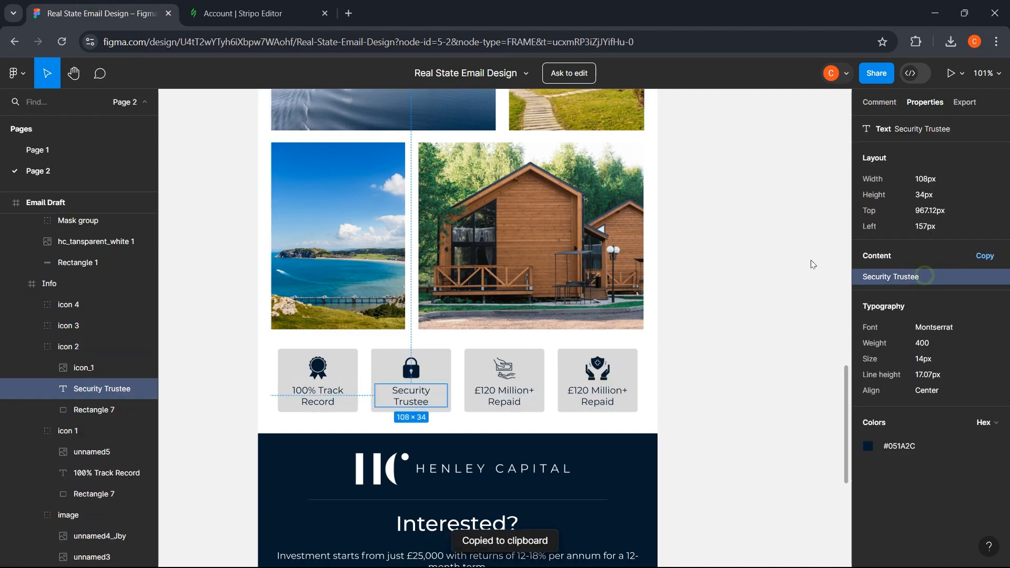
pyautogui.hotkey('ctrl', 'Tab')
pyautogui.hotkey('ctrl', 'v')
pyautogui.hotkey('ctrl', 'Tab')
pyautogui.click(502, 399)
# - Paste '£120 Million+ Repaid' from Figma into the third tile's label
pyautogui.hotkey('ctrl', 'c')
pyautogui.hotkey('ctrl', 'Tab')
pyautogui.hotkey('ctrl', 'v')
pyautogui.click(516, 417)
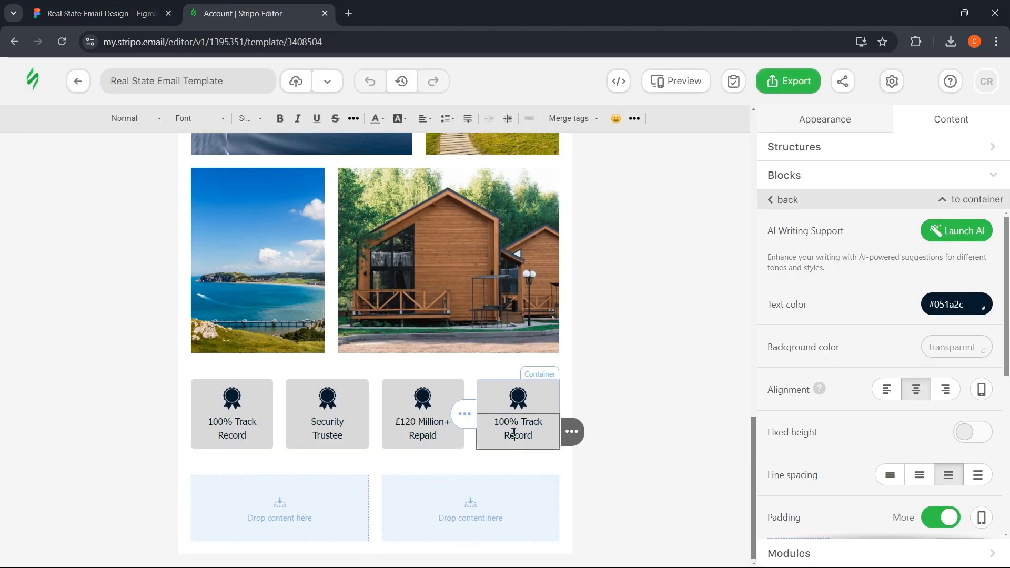
pyautogui.hotkey('ctrl', 'Tab')
# - Paste '50 Years+ Experience' from Figma into the fourth tile's label
pyautogui.hotkey('ctrl', 'c')
pyautogui.hotkey('ctrl', 'Tab')
pyautogui.hotkey('ctrl', 'v')
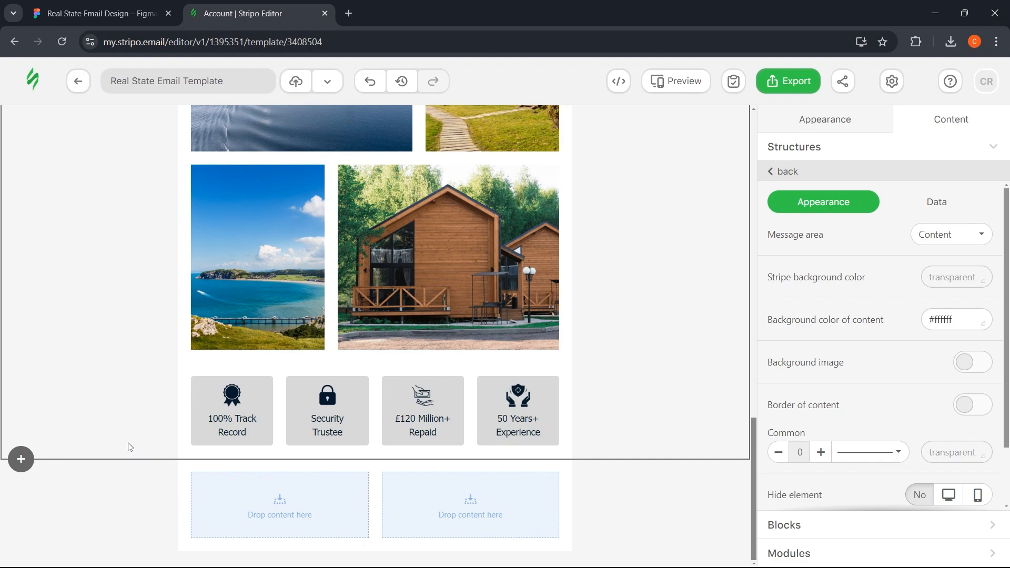
pyautogui.scroll(10, 130, 447)
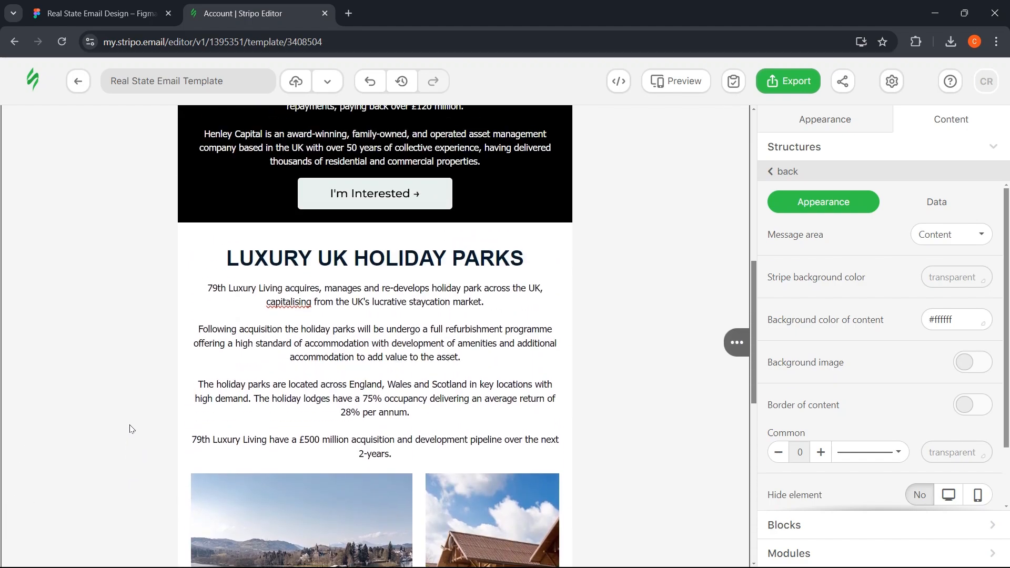
pyautogui.scroll(-10, 228, 407)
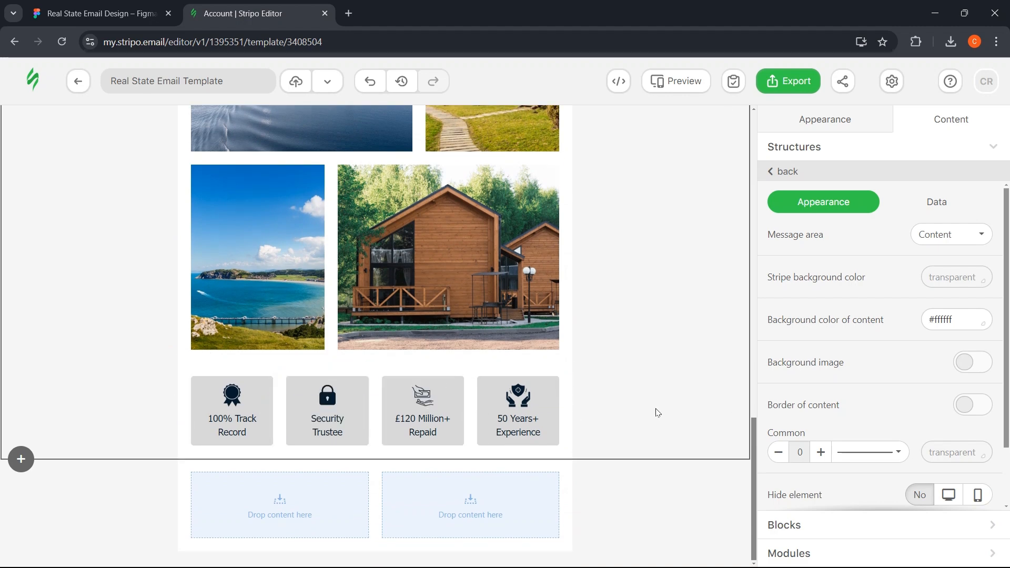
# - Reduce the four-icon row structure's top padding from 20 to 10 px
pyautogui.scroll(1, 657, 413)
pyautogui.scroll(3, 655, 411)
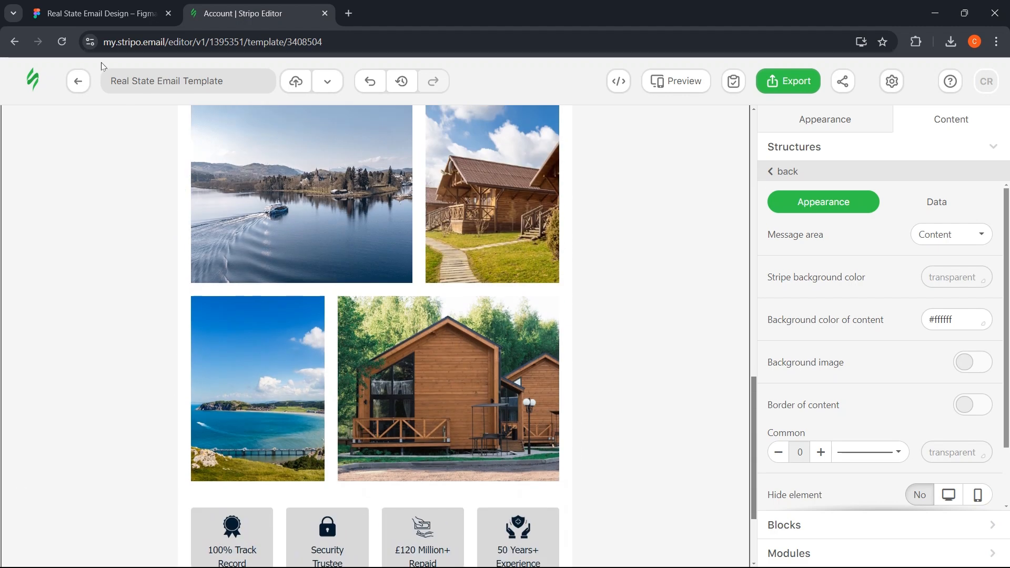
pyautogui.click(98, 6)
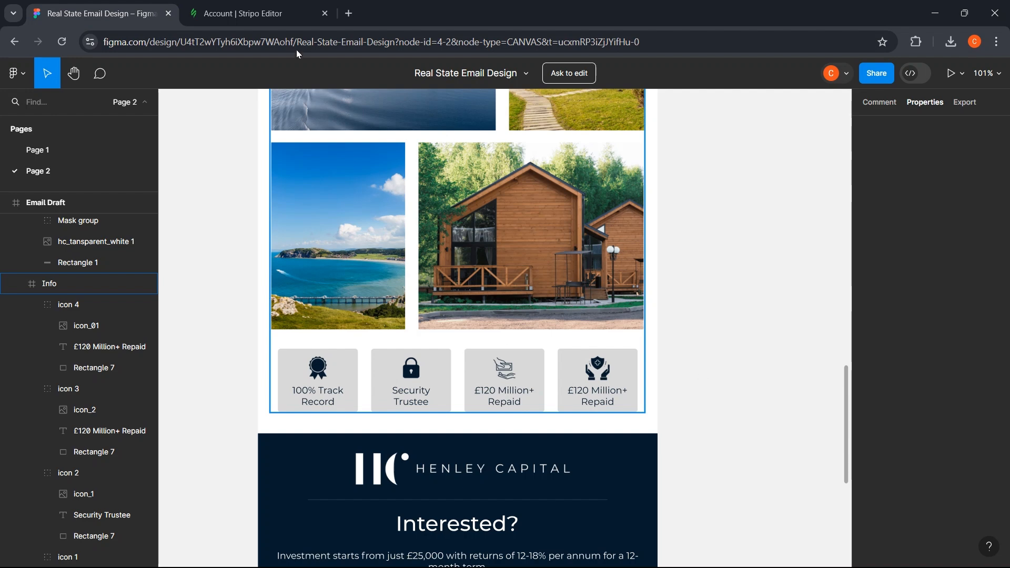
pyautogui.click(248, 13)
pyautogui.scroll(-3, 184, 331)
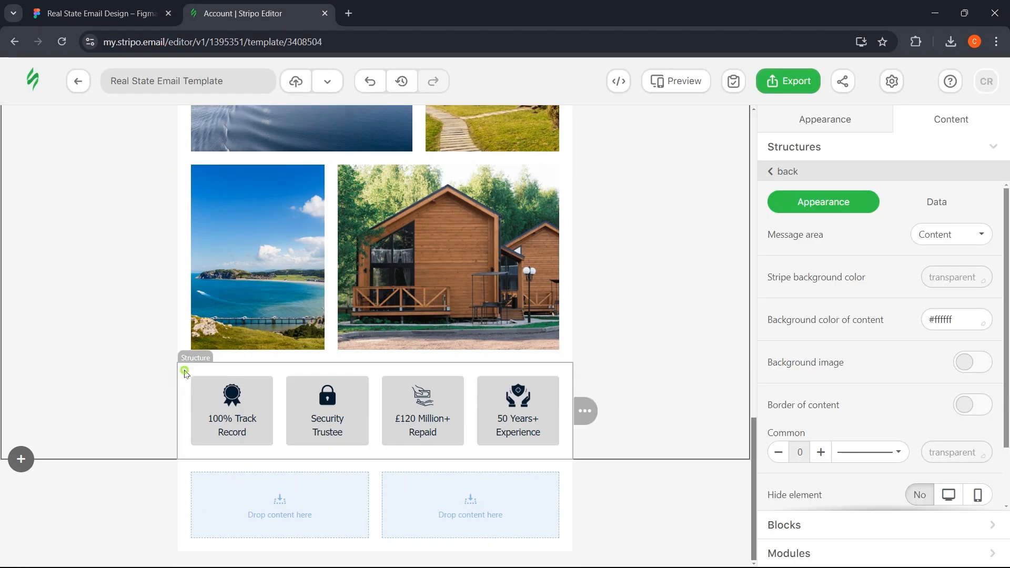
pyautogui.click(185, 372)
pyautogui.scroll(-5, 900, 371)
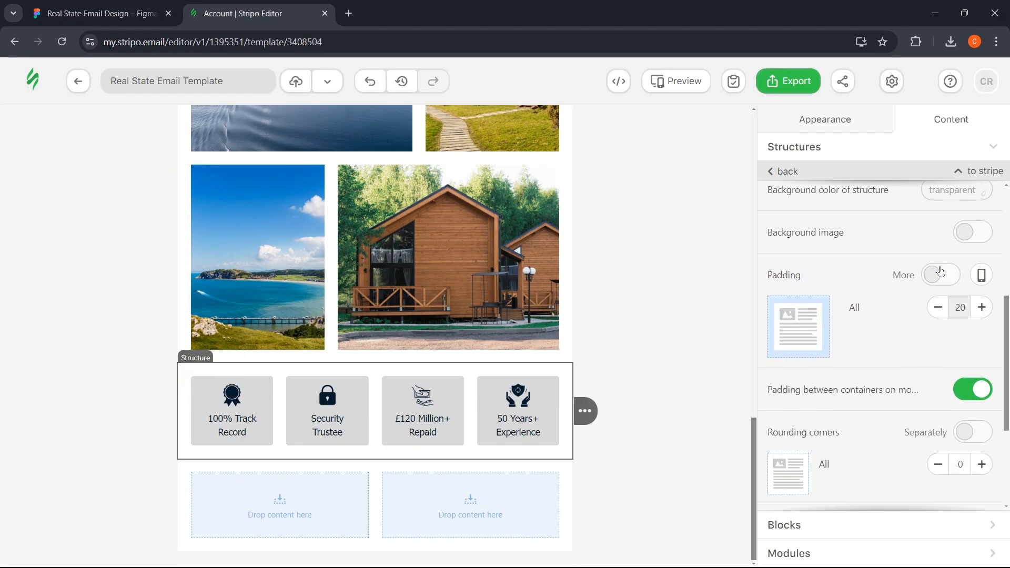
pyautogui.click(942, 274)
pyautogui.click(938, 372)
pyautogui.click(938, 371)
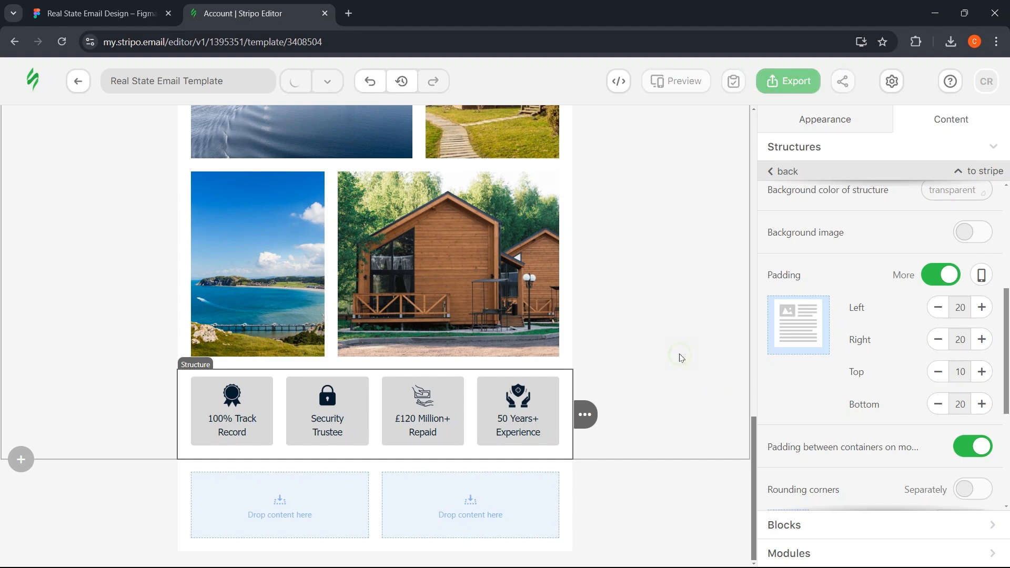
pyautogui.click(680, 357)
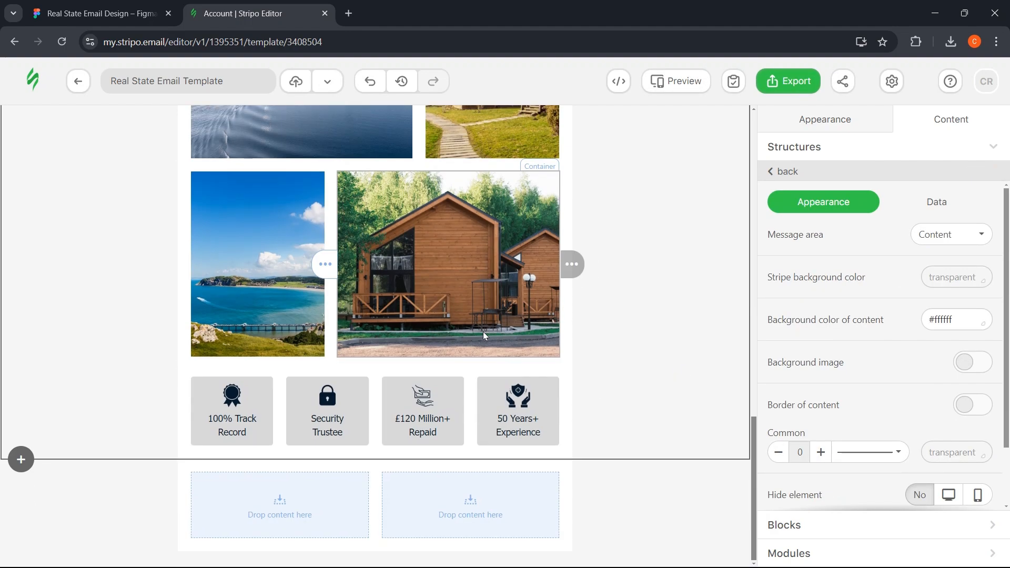
pyautogui.scroll(3, 483, 331)
pyautogui.click(97, 14)
pyautogui.scroll(-2, 79, 342)
# - Add a one-column structure to the top of the footer stripe
pyautogui.scroll(-1, 282, 355)
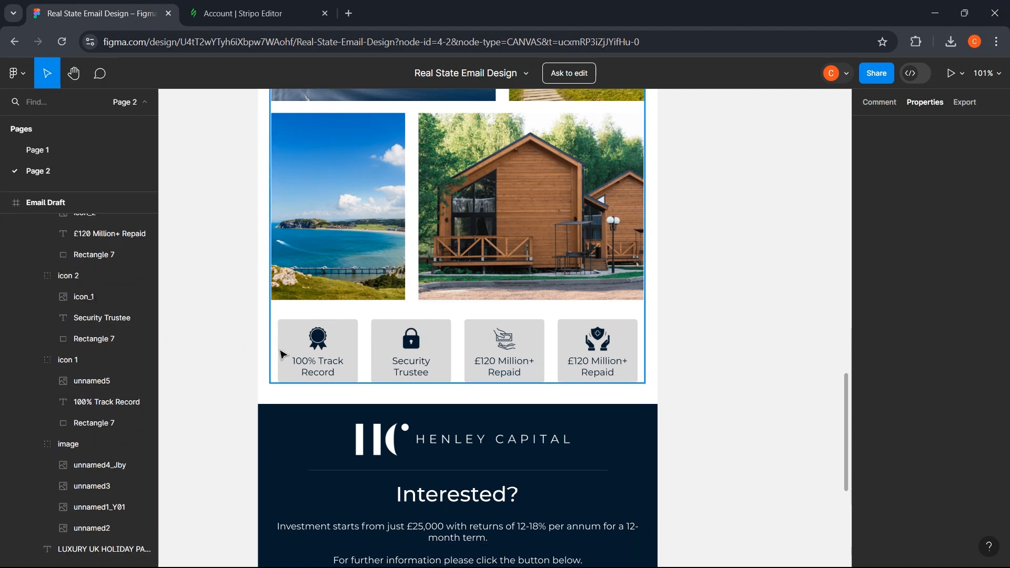
pyautogui.scroll(-5, 282, 355)
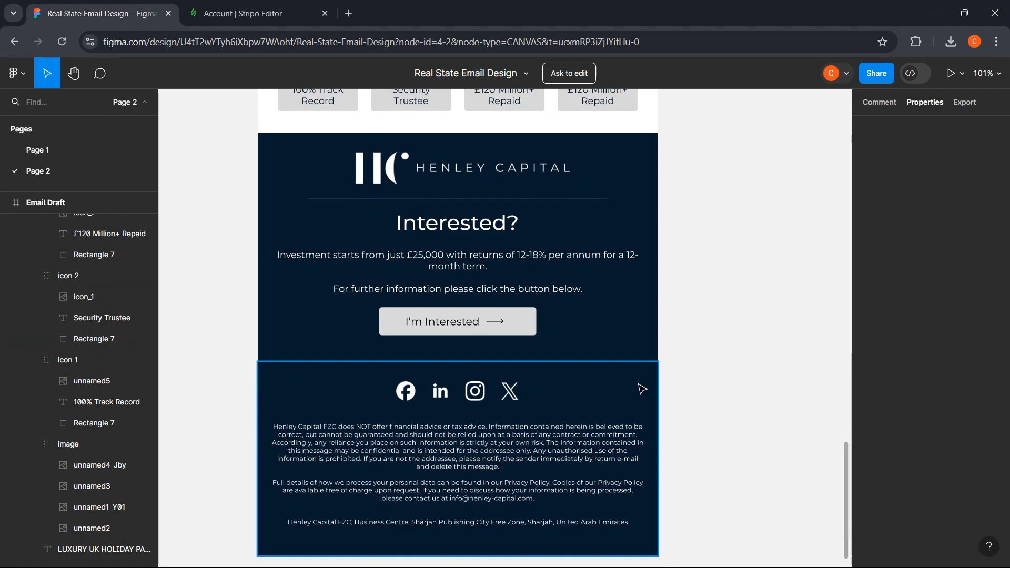
pyautogui.scroll(1, 323, 372)
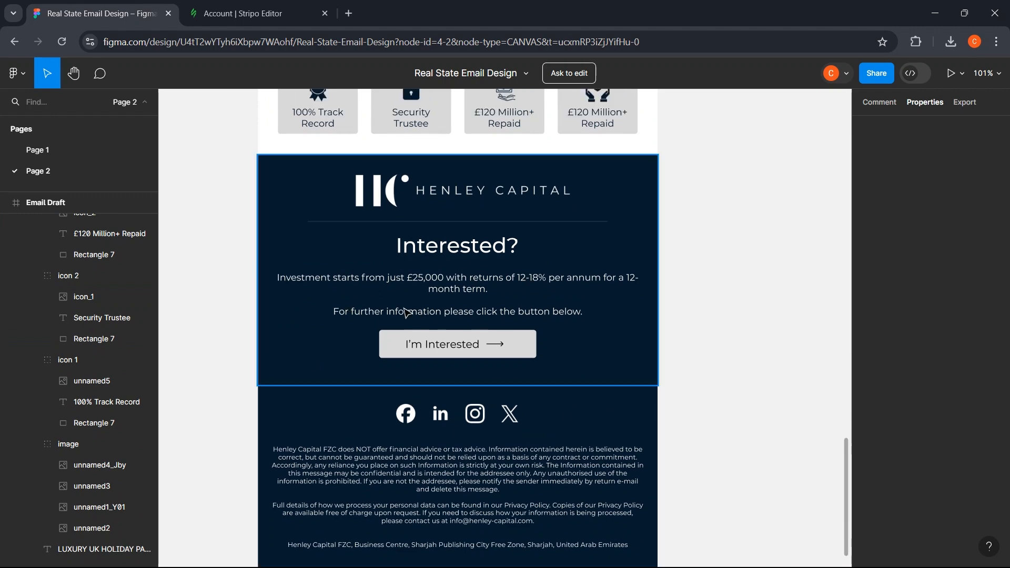
pyautogui.click(242, 13)
pyautogui.scroll(-3, 174, 447)
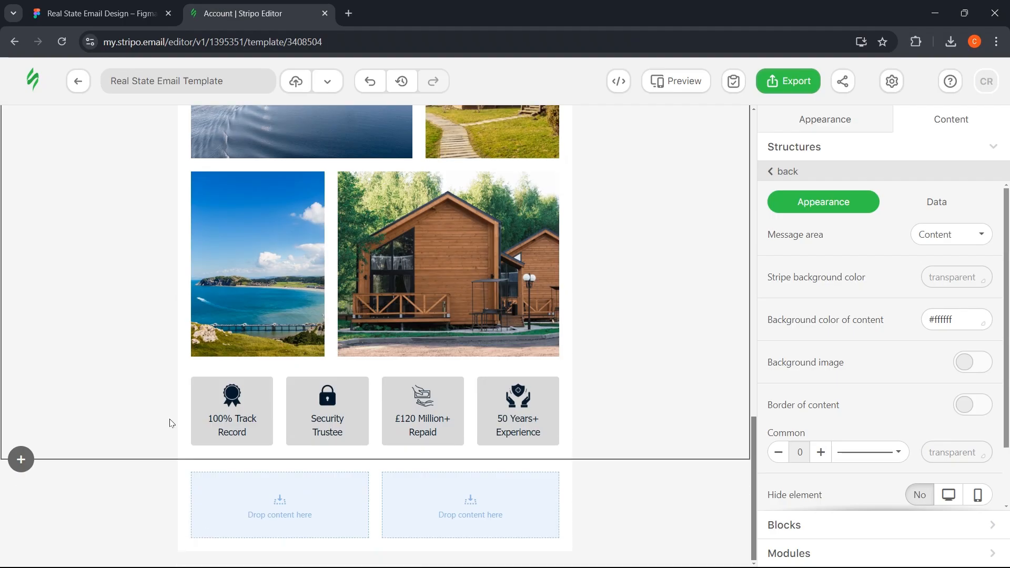
pyautogui.click(156, 485)
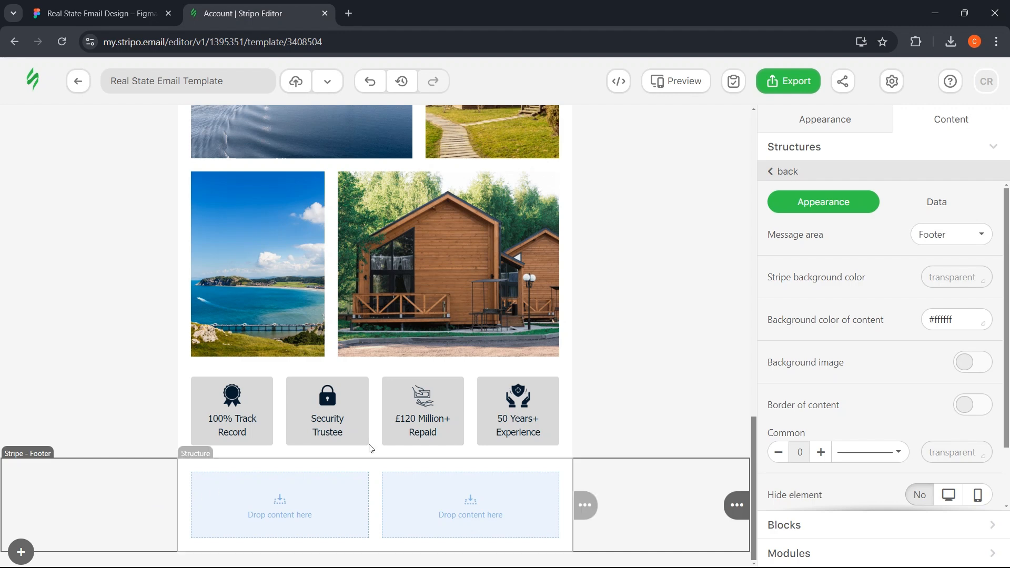
pyautogui.click(839, 147)
pyautogui.moveTo(847, 174); pyautogui.dragTo(280, 457)
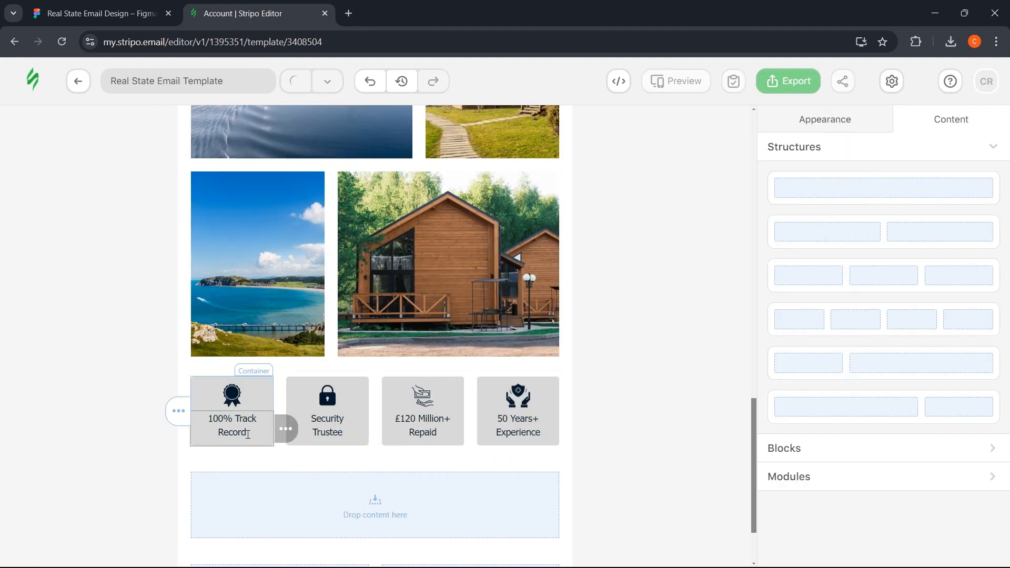
pyautogui.hotkey('ctrl', 'shift', 'Tab')
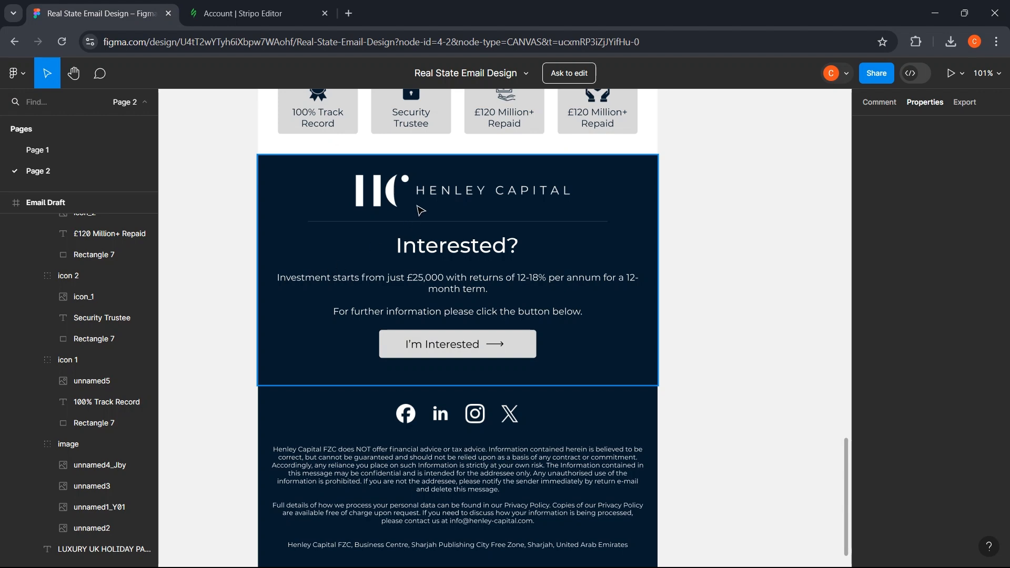
# - Give the new footer structure Figma's navy #051A2C background and insert an empty image block
pyautogui.click(293, 261)
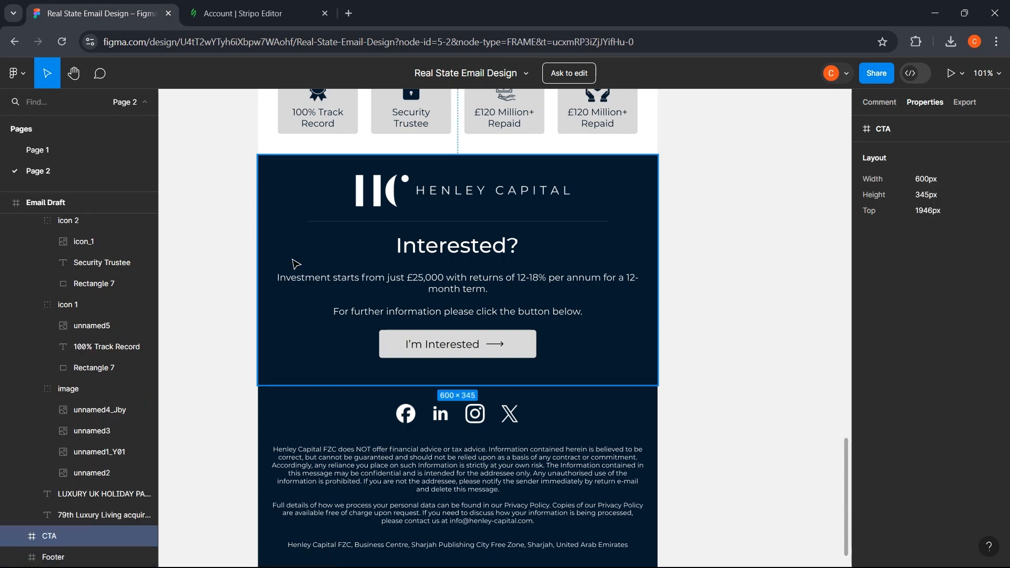
pyautogui.click(292, 245)
pyautogui.click(886, 248)
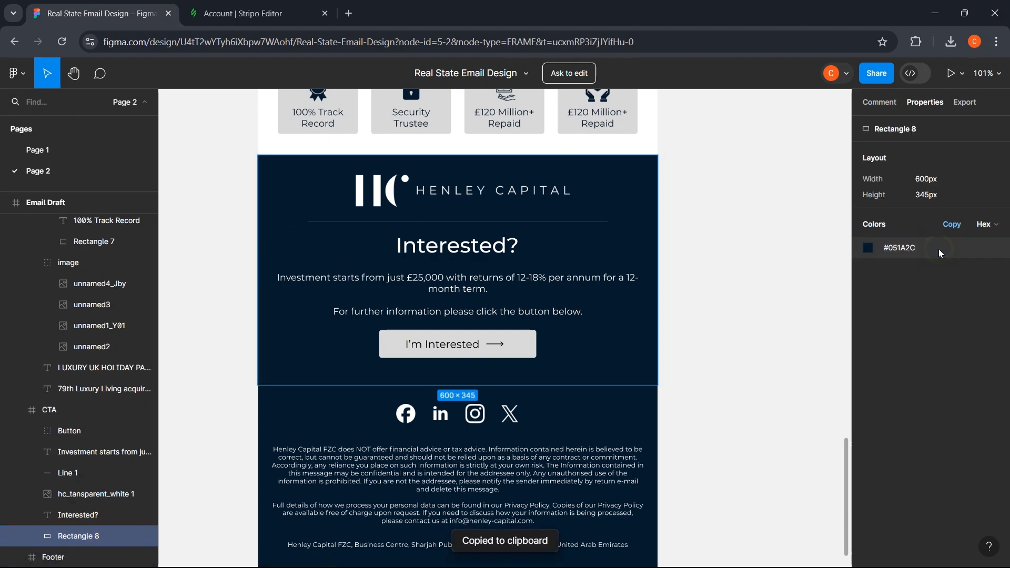
pyautogui.click(237, 13)
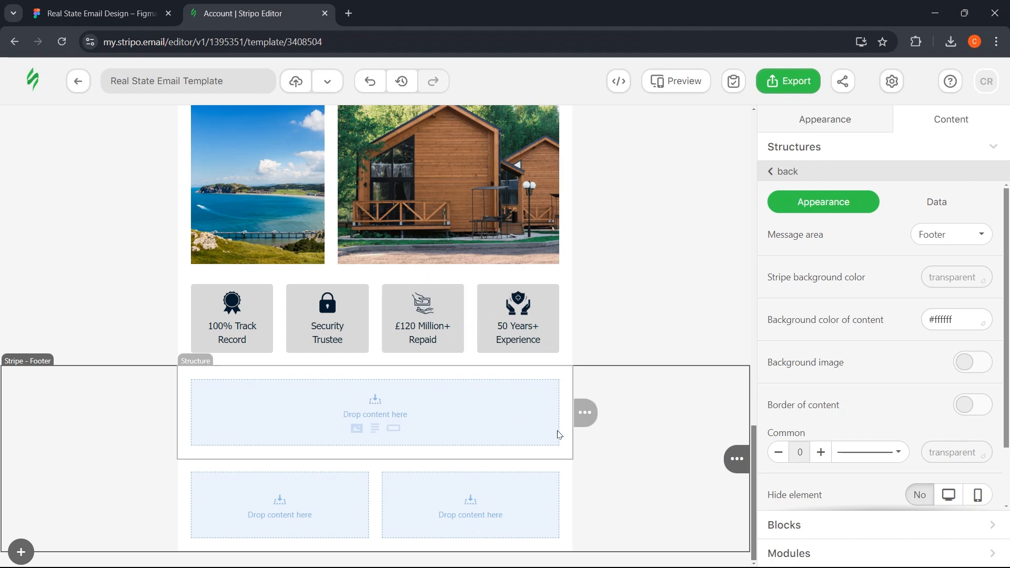
pyautogui.click(569, 394)
pyautogui.click(947, 320)
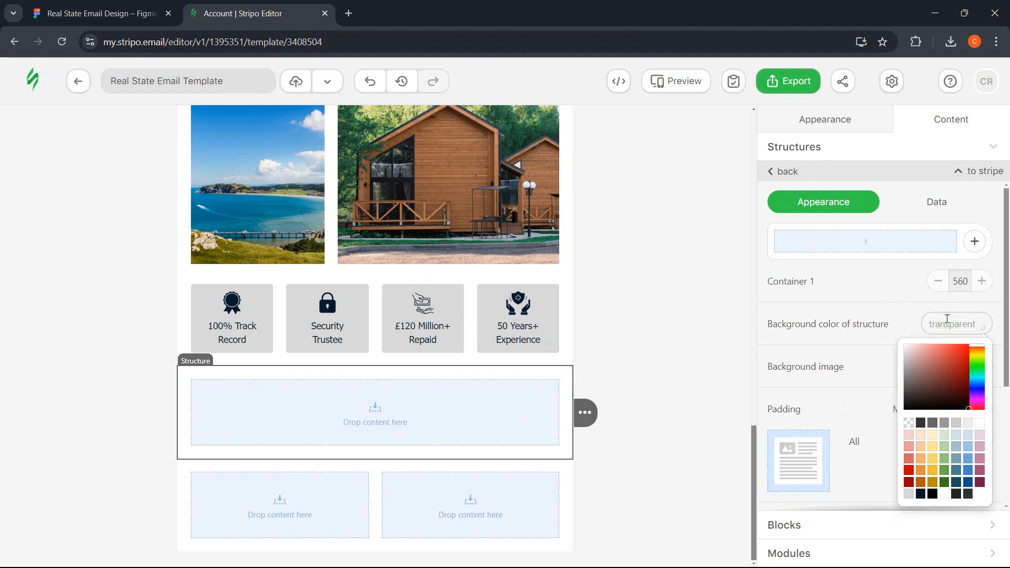
pyautogui.hotkey('ctrl', 'v')
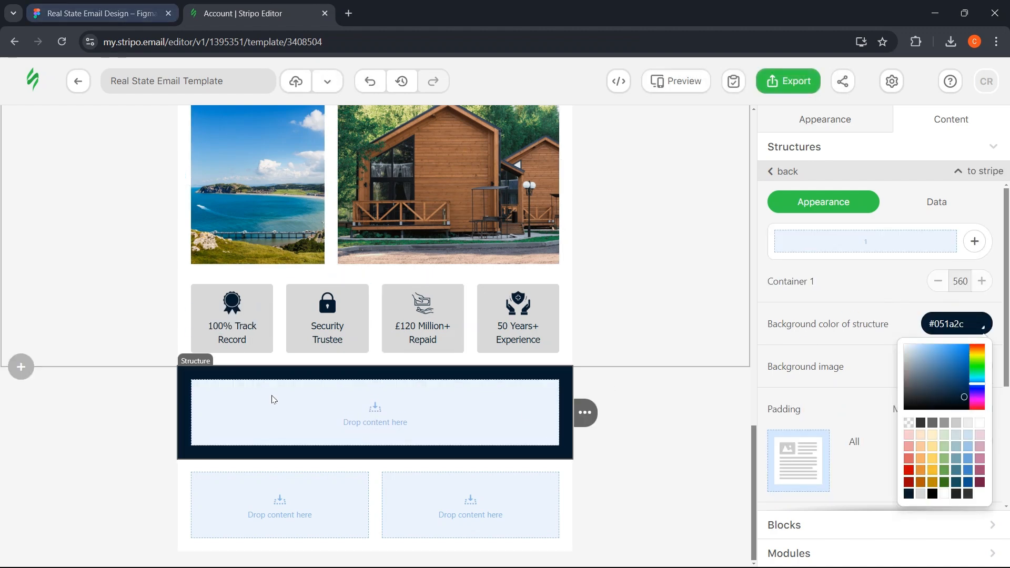
pyautogui.click(357, 429)
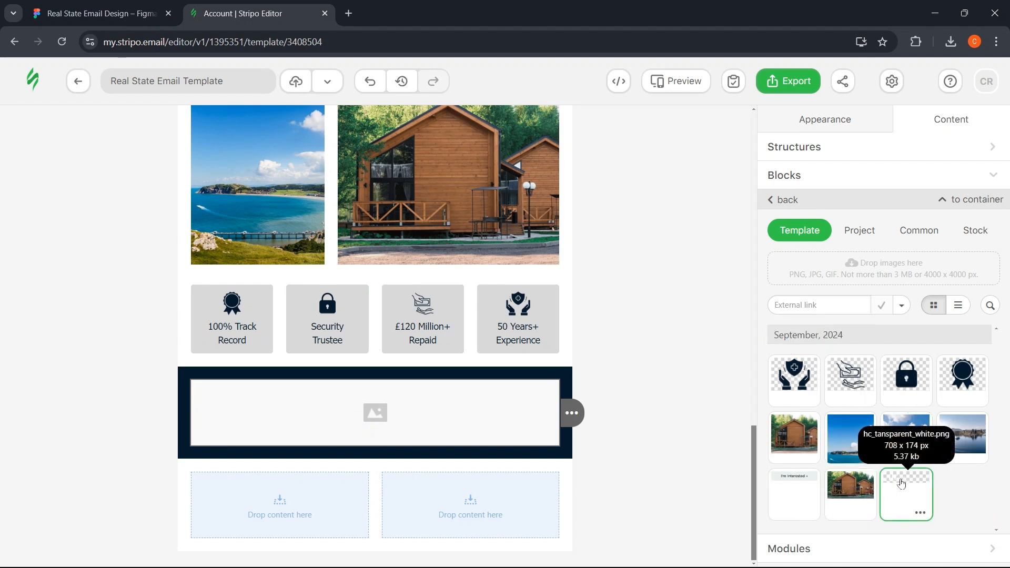
# - Insert the white Henley Capital logo and set its width to 400 px, matching Figma
pyautogui.click(902, 483)
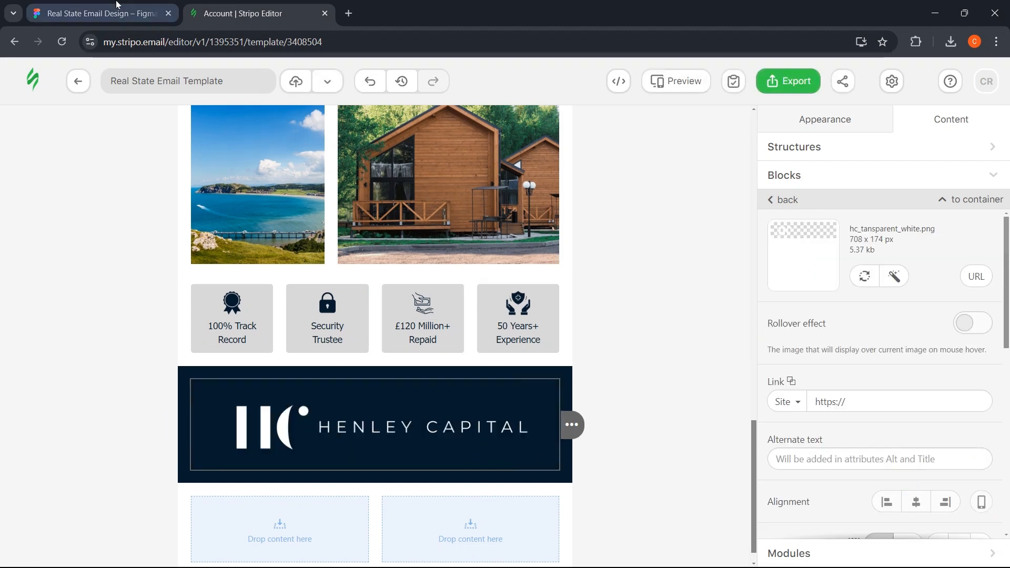
pyautogui.click(100, 13)
pyautogui.click(371, 169)
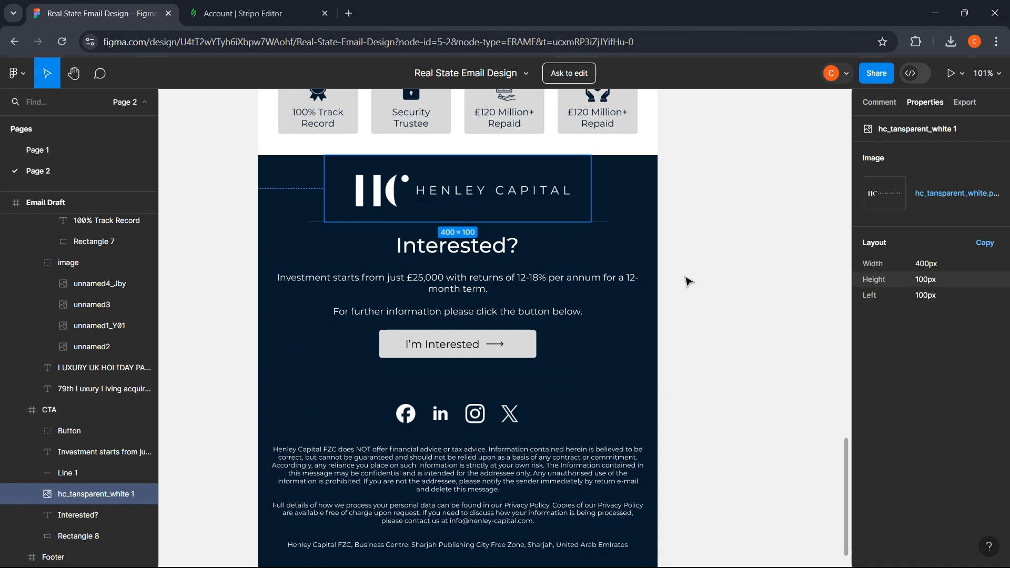
pyautogui.click(277, 5)
pyautogui.scroll(-5, 969, 287)
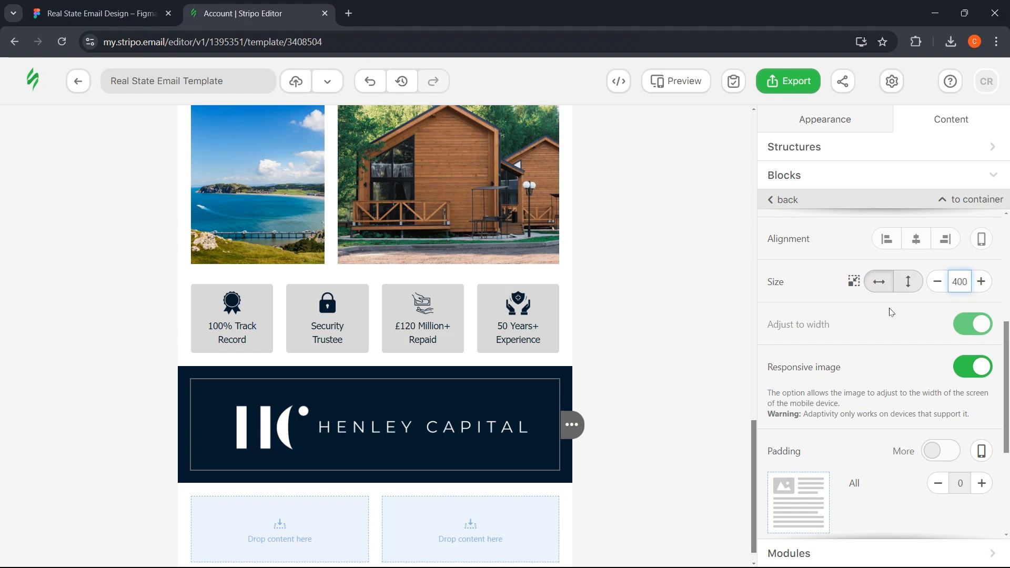
pyautogui.click(873, 368)
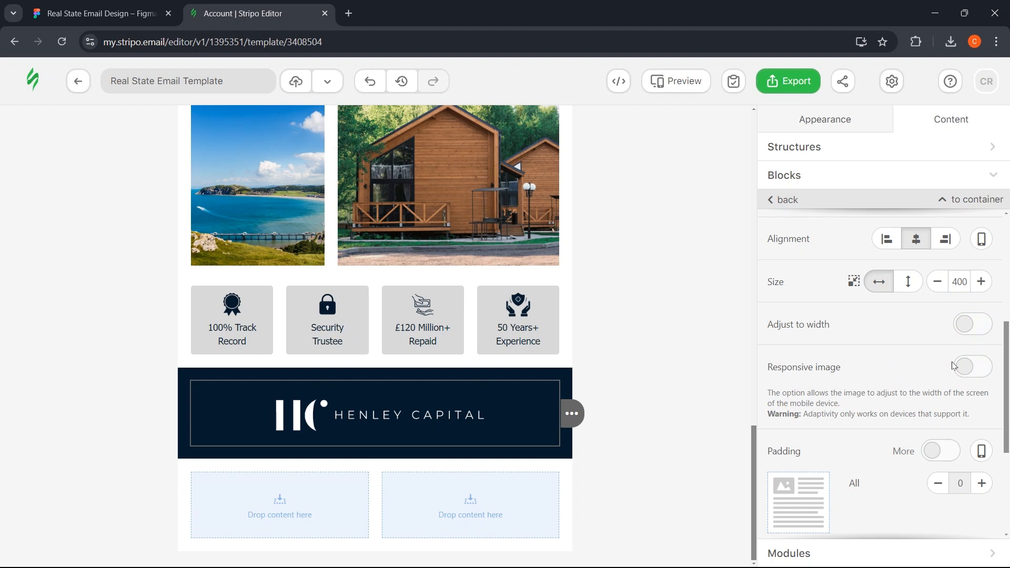
pyautogui.click(27, 3)
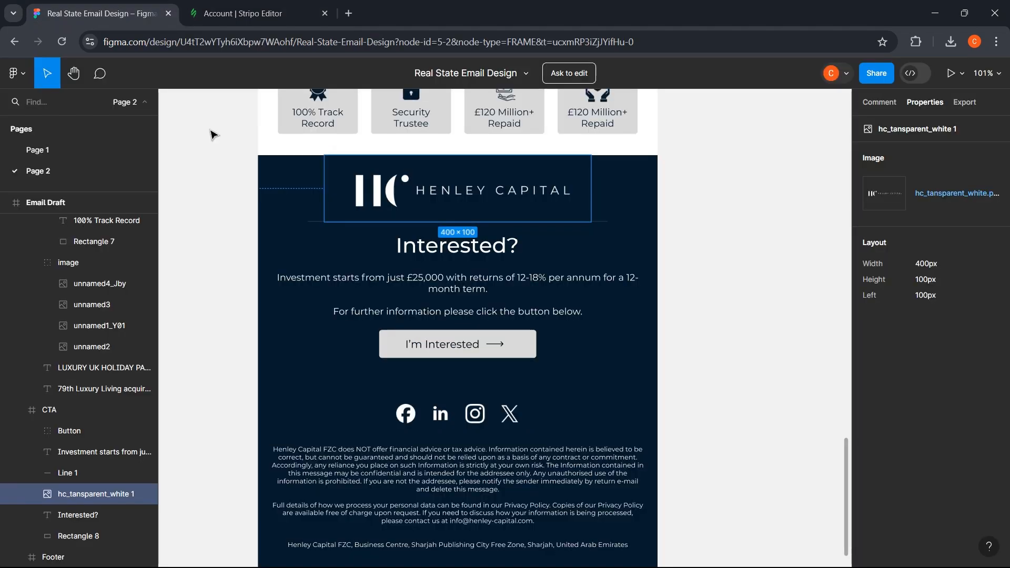
# - Add a spacer block below the Henley Capital logo in the navy section
pyautogui.click(342, 249)
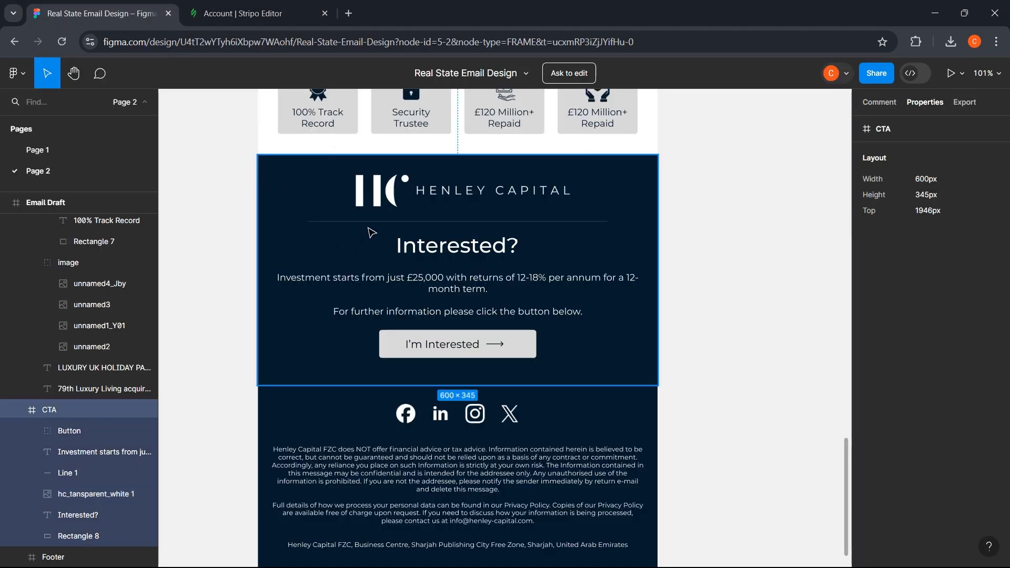
pyautogui.click(238, 2)
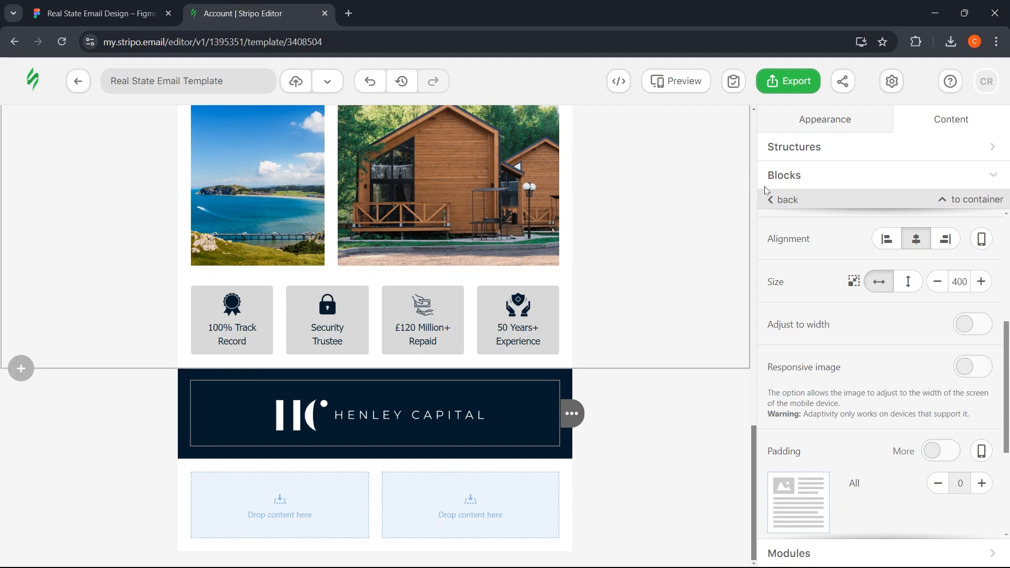
pyautogui.click(811, 175)
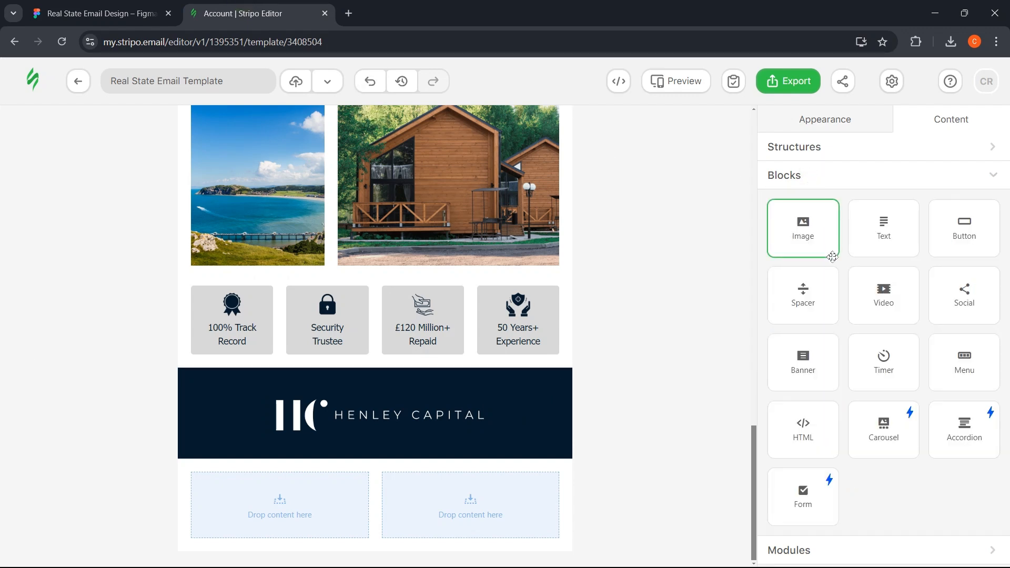
pyautogui.moveTo(818, 305); pyautogui.dragTo(362, 439)
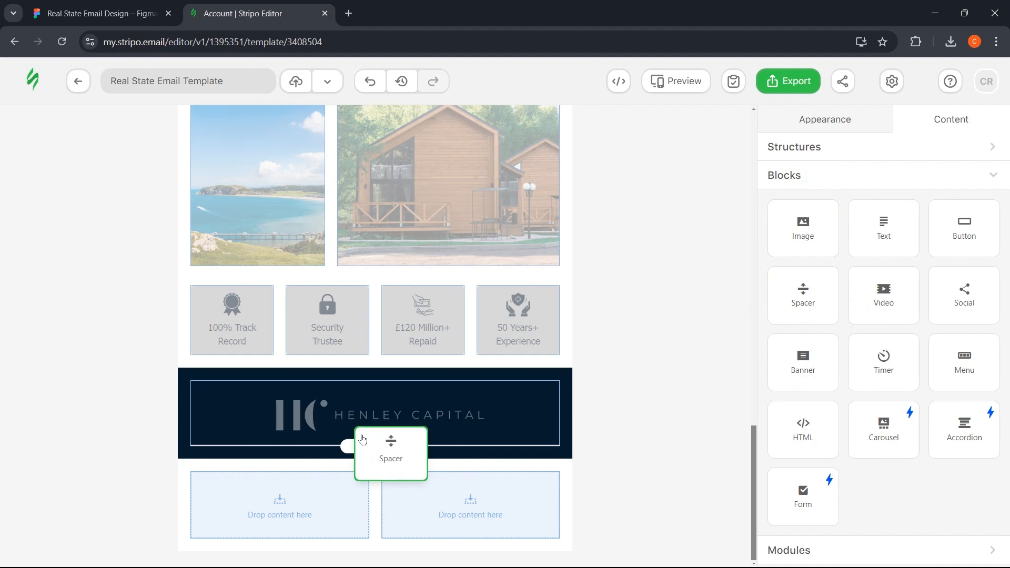
pyautogui.moveTo(363, 439); pyautogui.dragTo(363, 439)
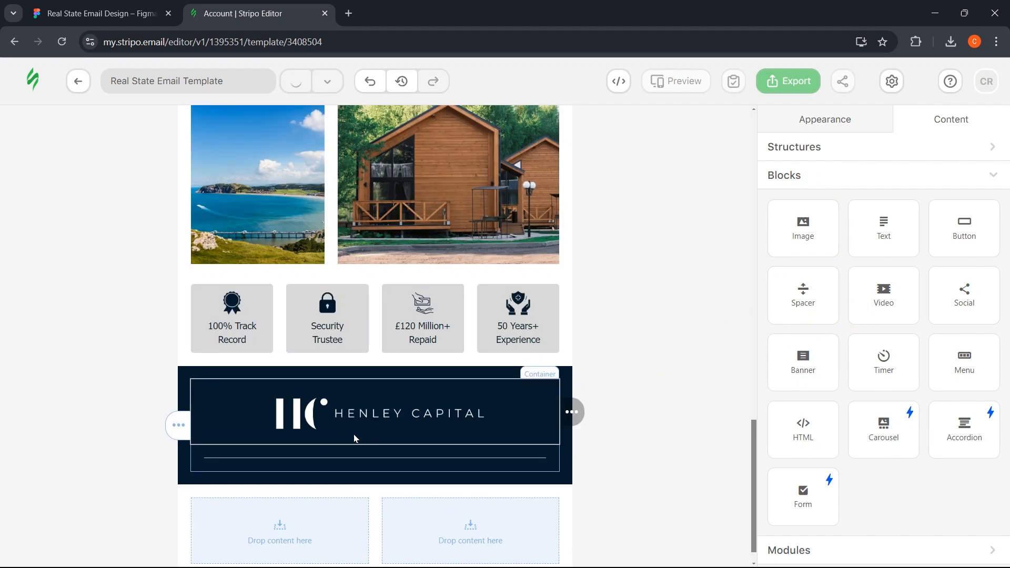
pyautogui.click(296, 461)
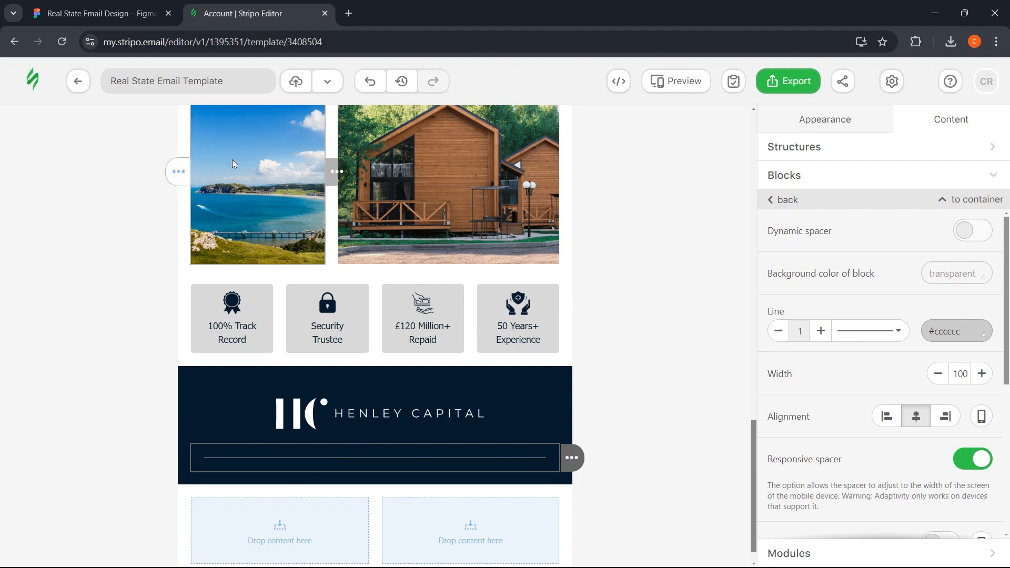
# - Set the spacer's line colour to #213b51, copied from the Figma divider line
pyautogui.click(100, 13)
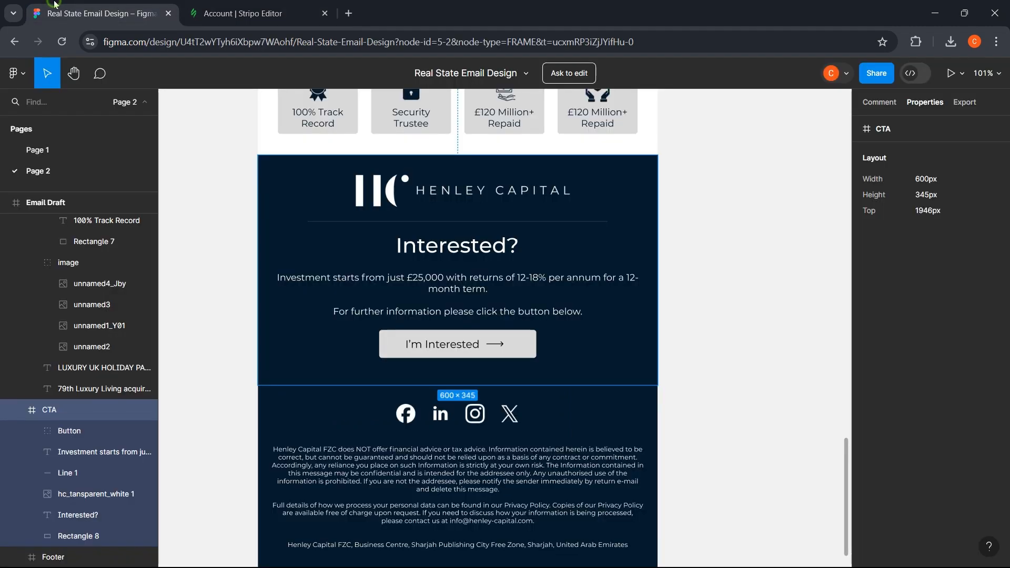
pyautogui.click(408, 223)
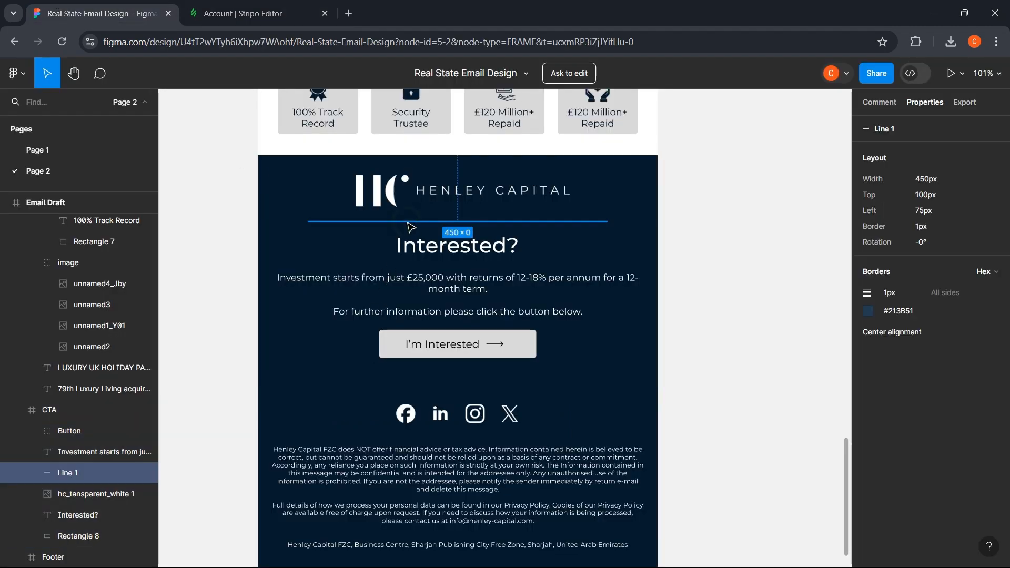
pyautogui.click(906, 310)
pyautogui.click(242, 14)
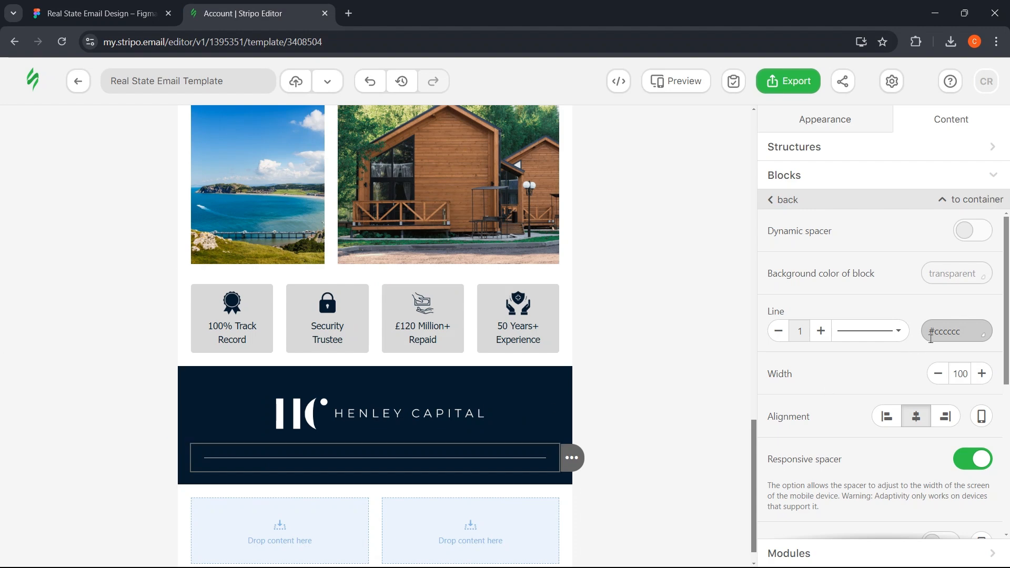
pyautogui.click(946, 333)
pyautogui.hotkey('ctrl', 'v')
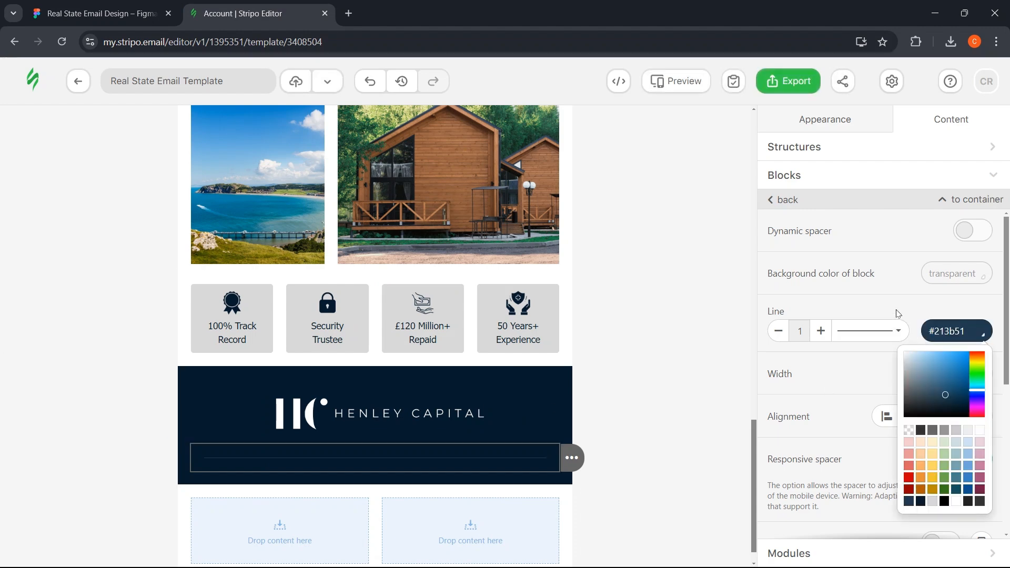
pyautogui.press('Return')
# - Check the spacer's mobile padding and allow separate padding for each side
pyautogui.scroll(-1, 894, 326)
pyautogui.scroll(-4, 912, 377)
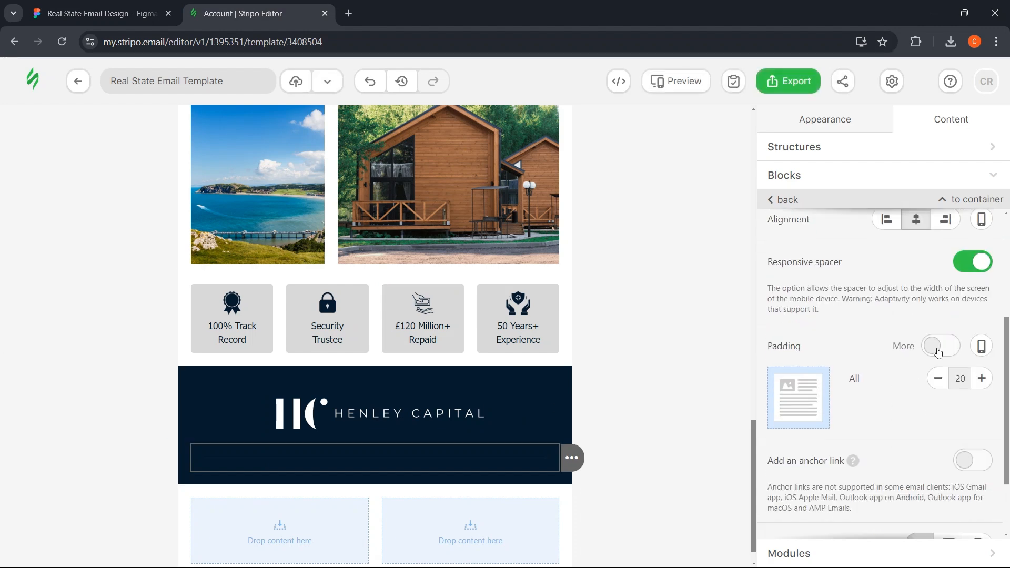
pyautogui.click(982, 345)
pyautogui.click(982, 346)
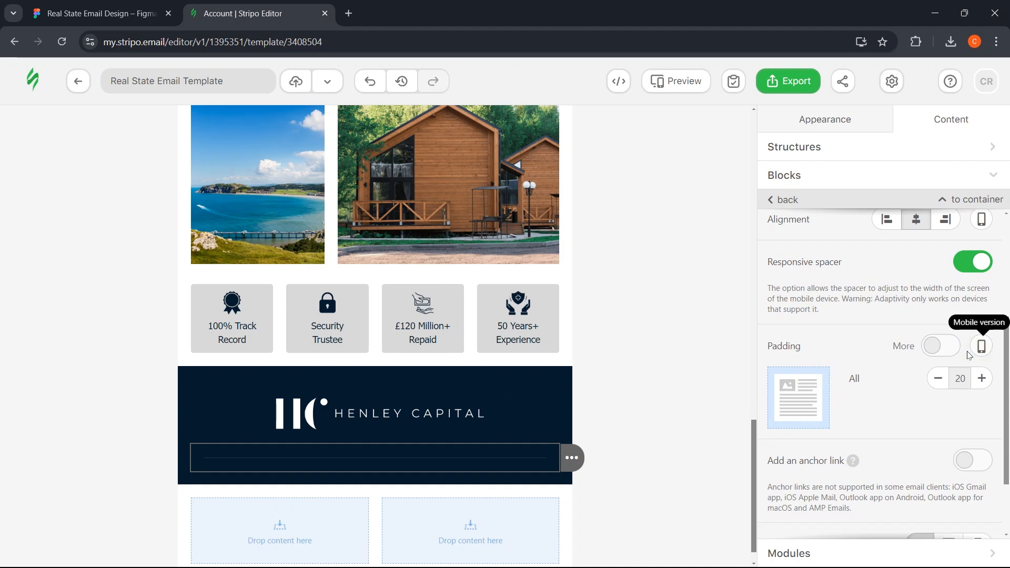
pyautogui.click(940, 347)
# - Review the divider and footer stripe, then select the Interested? heading in Figma
pyautogui.click(657, 363)
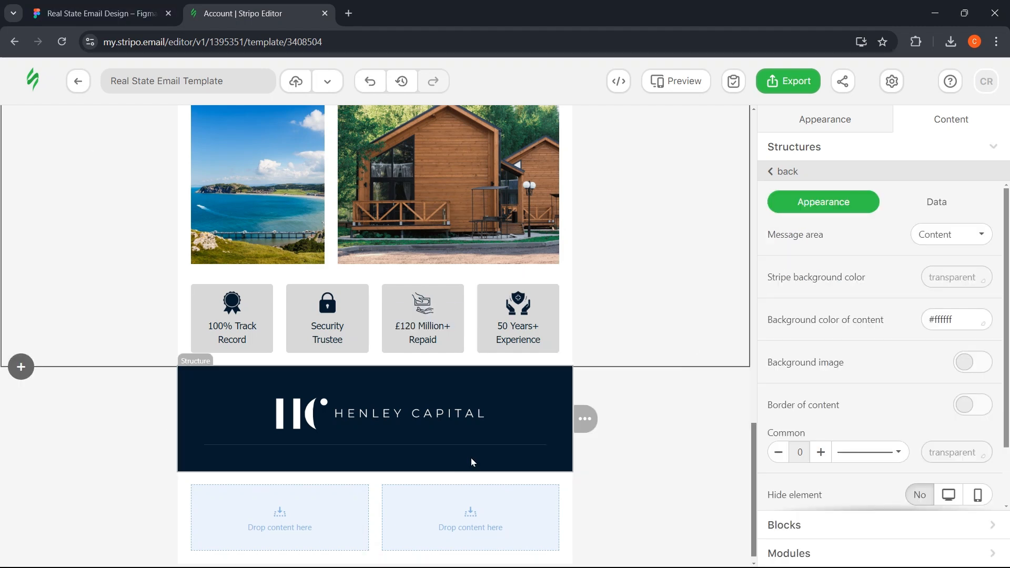
pyautogui.click(450, 447)
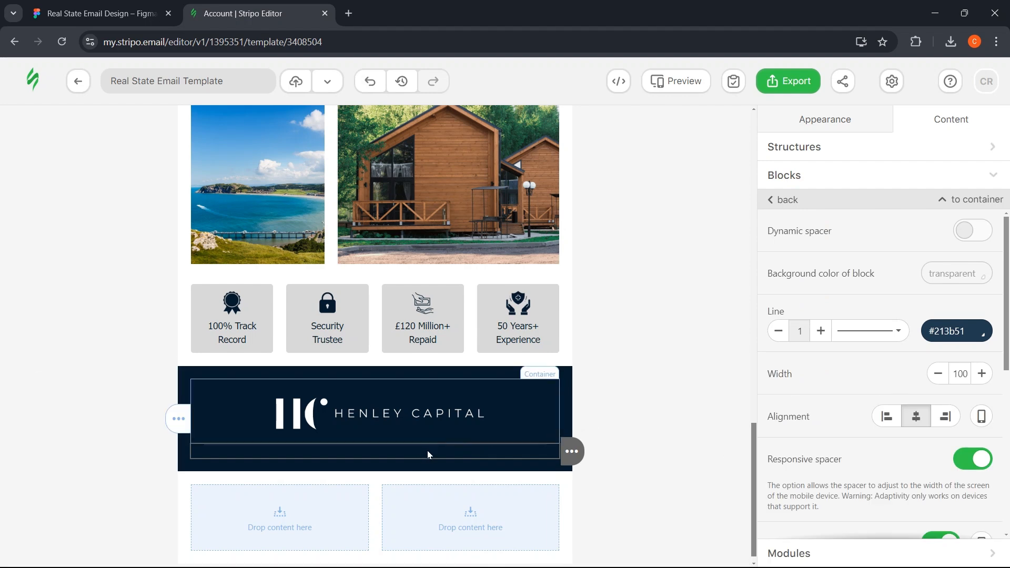
pyautogui.click(618, 390)
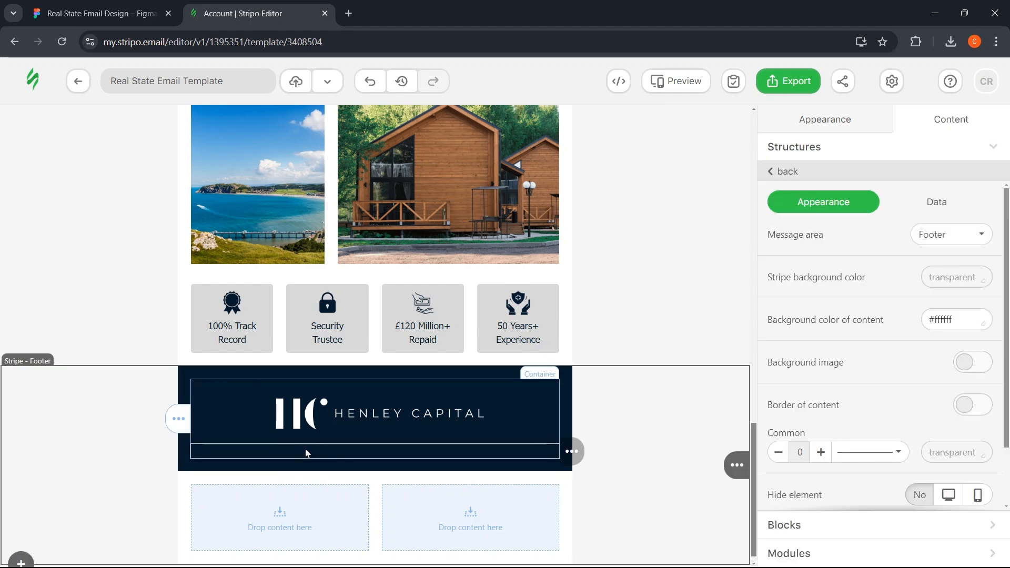
pyautogui.scroll(-1, 307, 454)
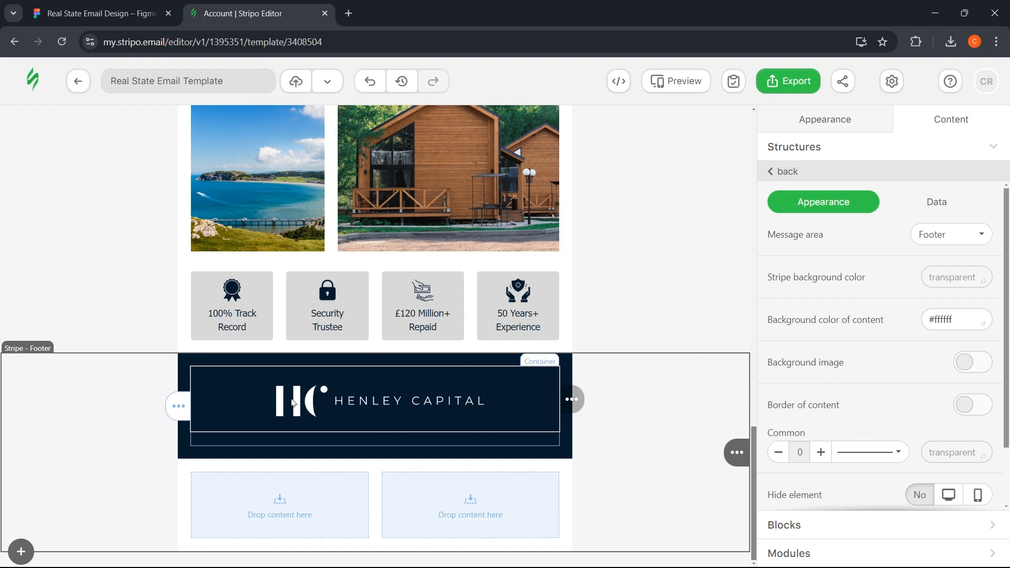
pyautogui.hotkey('ctrl', 'Tab')
pyautogui.click(466, 248)
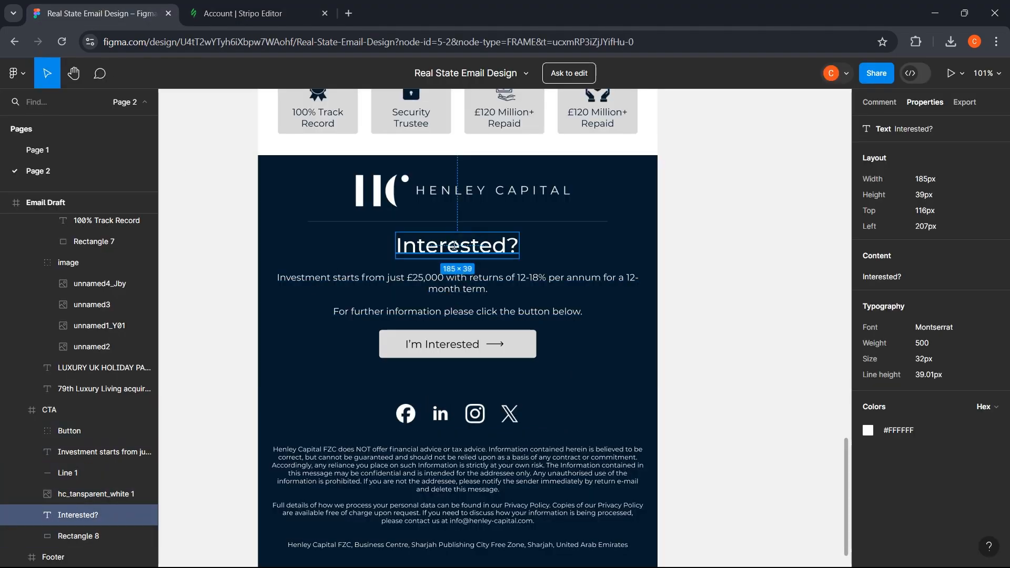
# - Add a text block under the logo divider containing the copied "Interested?" heading
pyautogui.click(882, 276)
pyautogui.hotkey('ctrl', 'Tab')
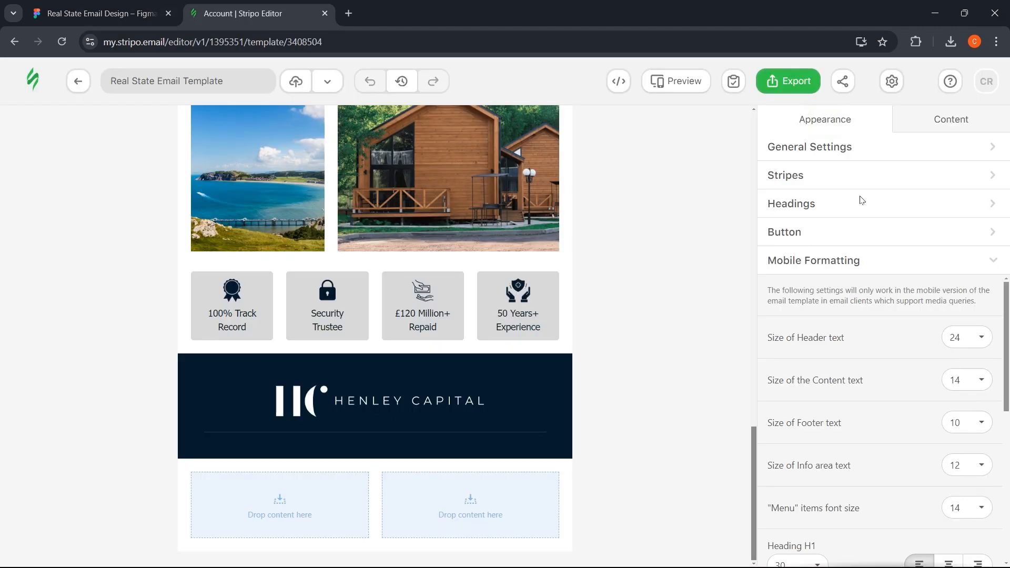
pyautogui.click(844, 205)
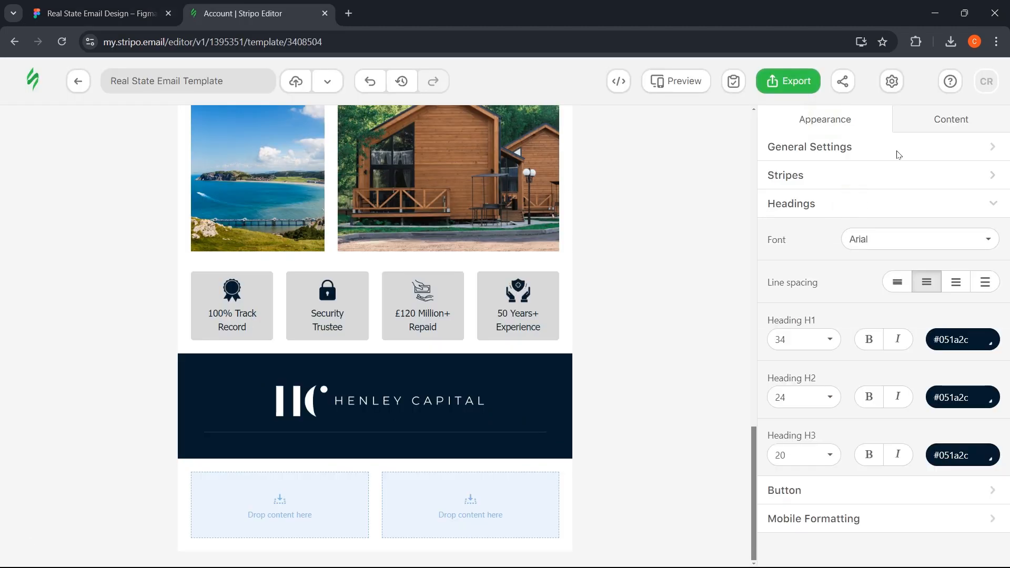
pyautogui.click(935, 123)
pyautogui.click(805, 448)
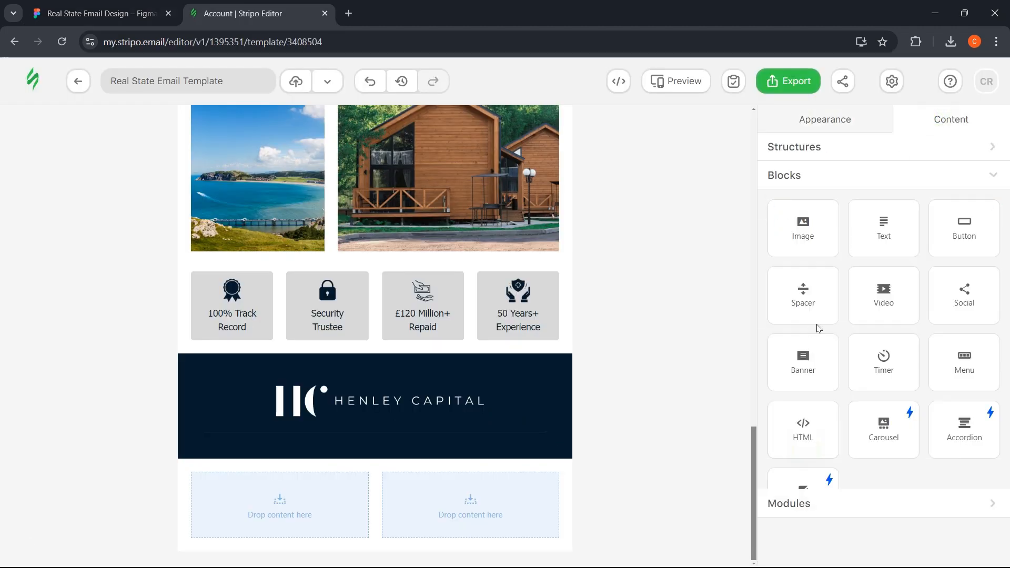
pyautogui.moveTo(884, 228)
pyautogui.mouseDown()
pyautogui.moveTo(372, 413)
pyautogui.moveTo(344, 448)
pyautogui.mouseUp()
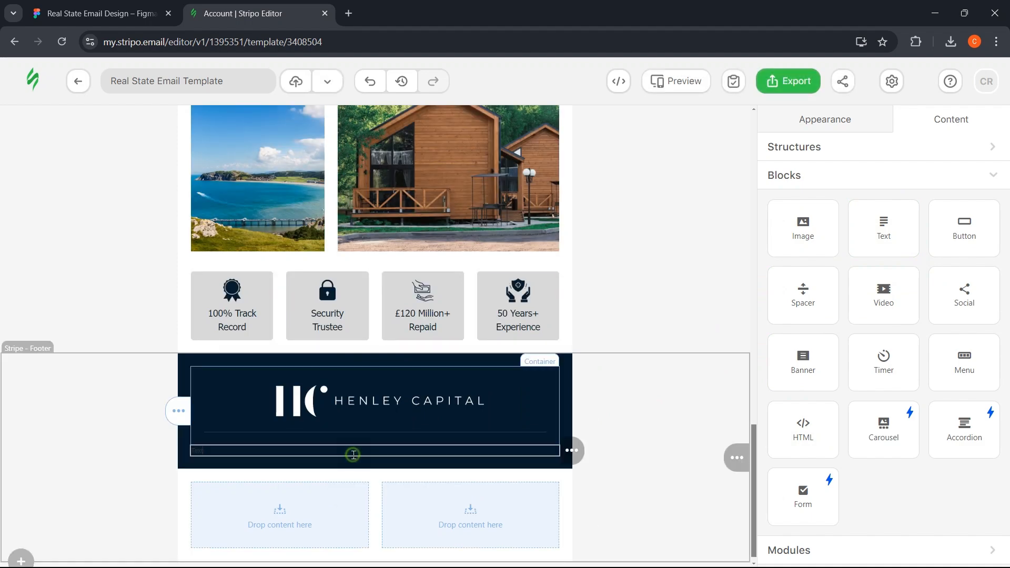
pyautogui.click(354, 455)
pyautogui.doubleClick(349, 454)
pyautogui.hotkey('ctrl', 'a')
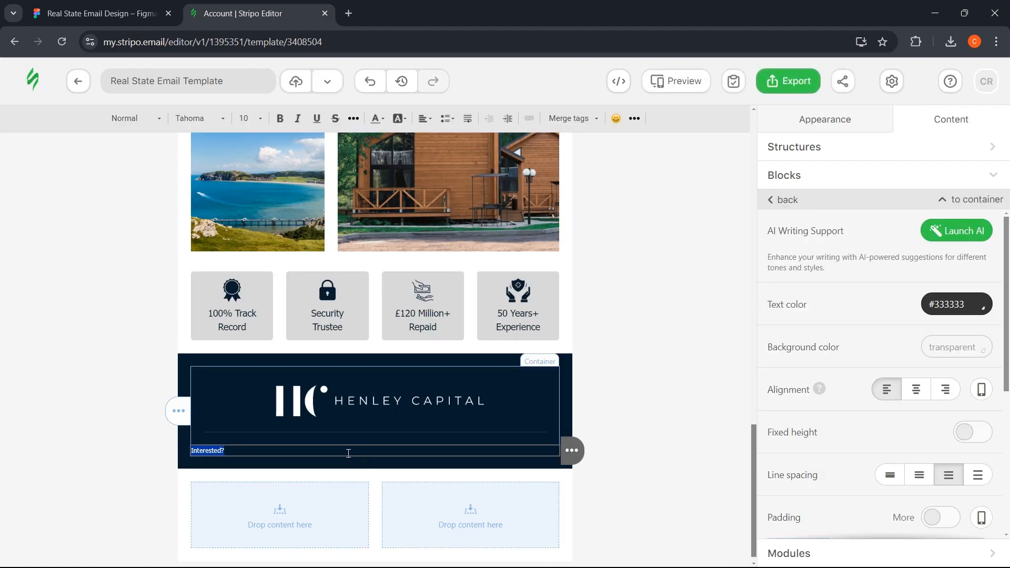
# - Format "Interested?" as a centred Heading 1 at 32 px
pyautogui.click(143, 125)
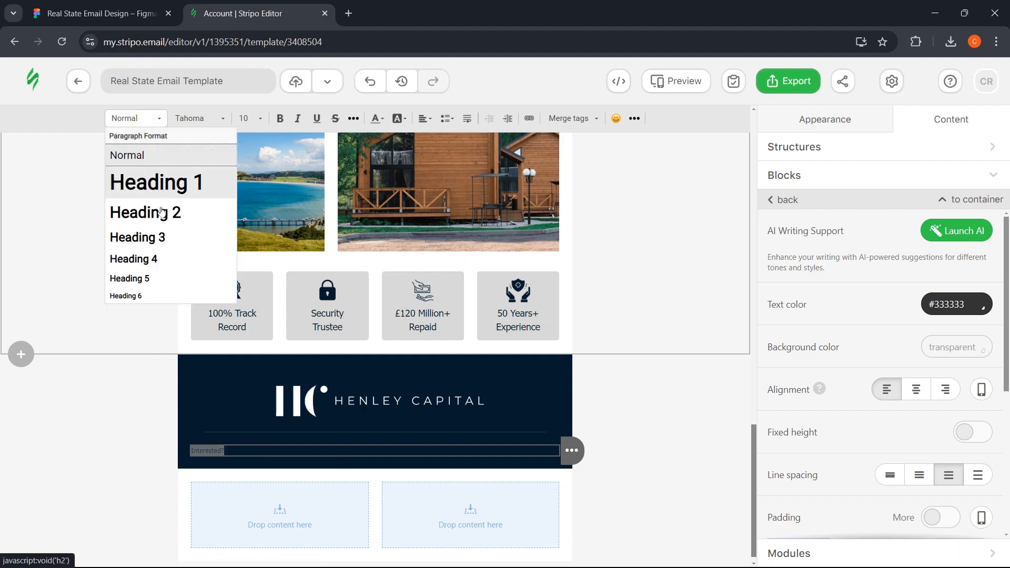
pyautogui.click(167, 212)
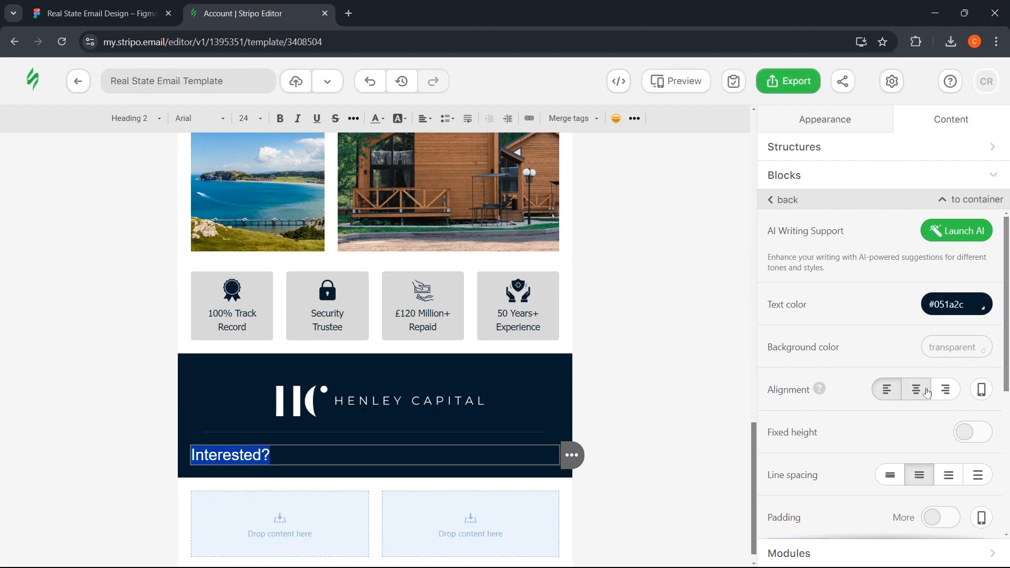
pyautogui.click(917, 400)
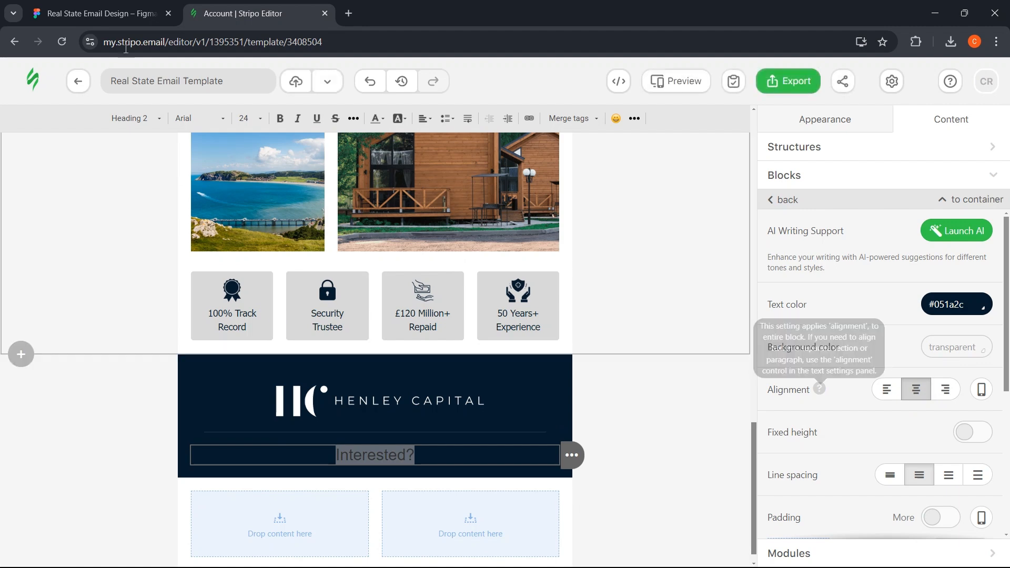
pyautogui.click(126, 5)
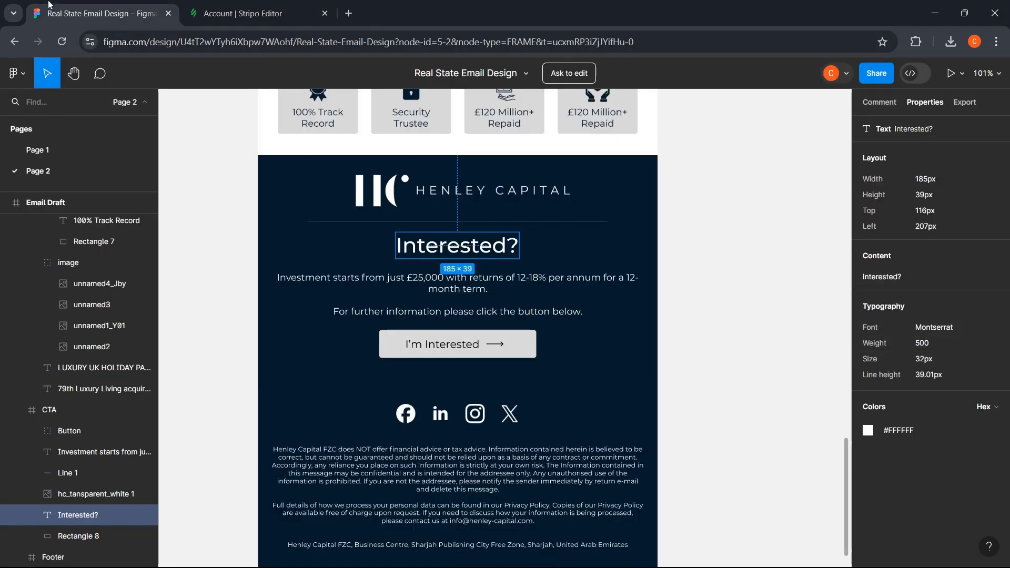
pyautogui.click(243, 13)
pyautogui.click(135, 118)
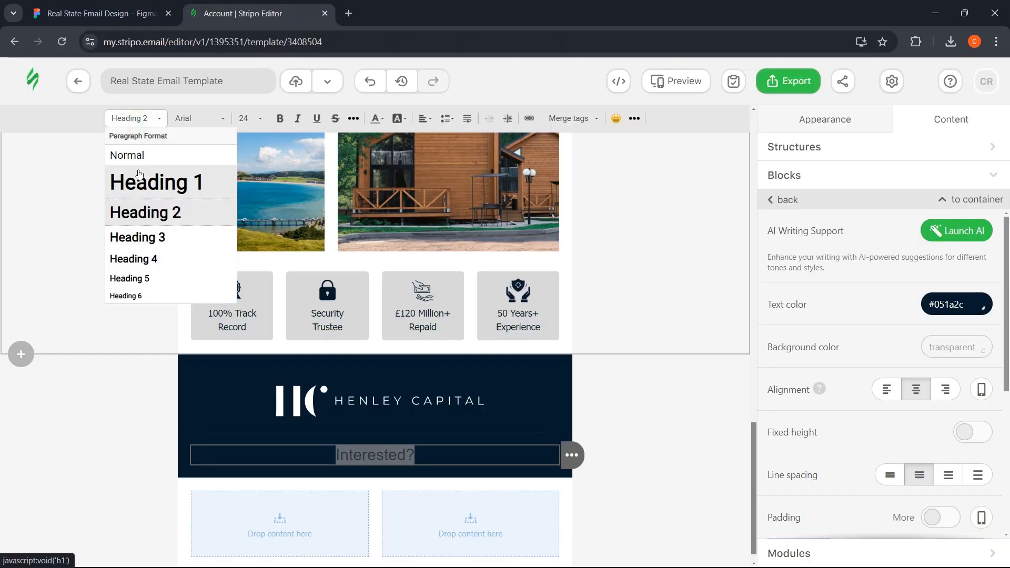
pyautogui.click(141, 174)
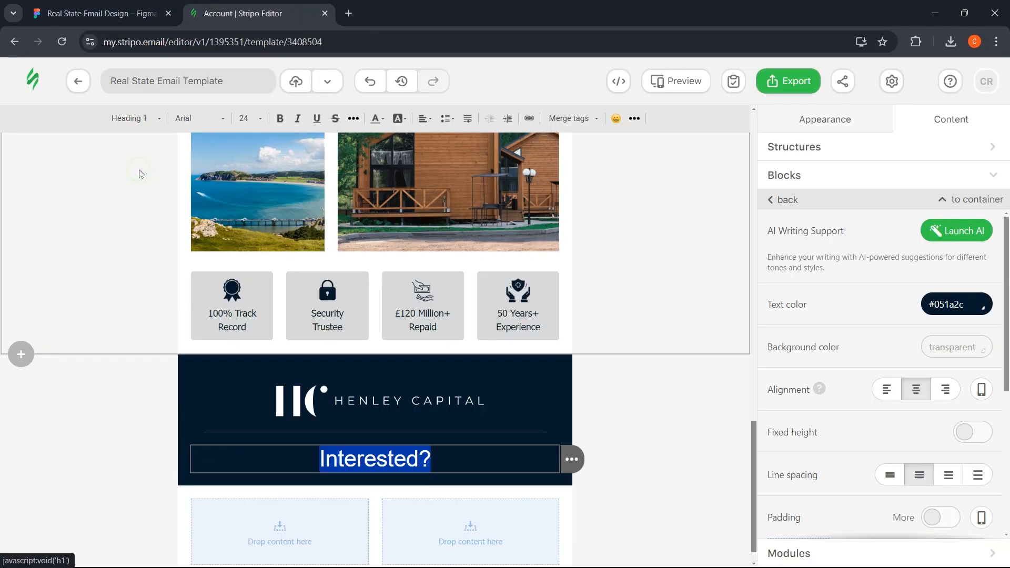
pyautogui.click(247, 118)
pyautogui.scroll(1, 261, 202)
pyautogui.click(261, 203)
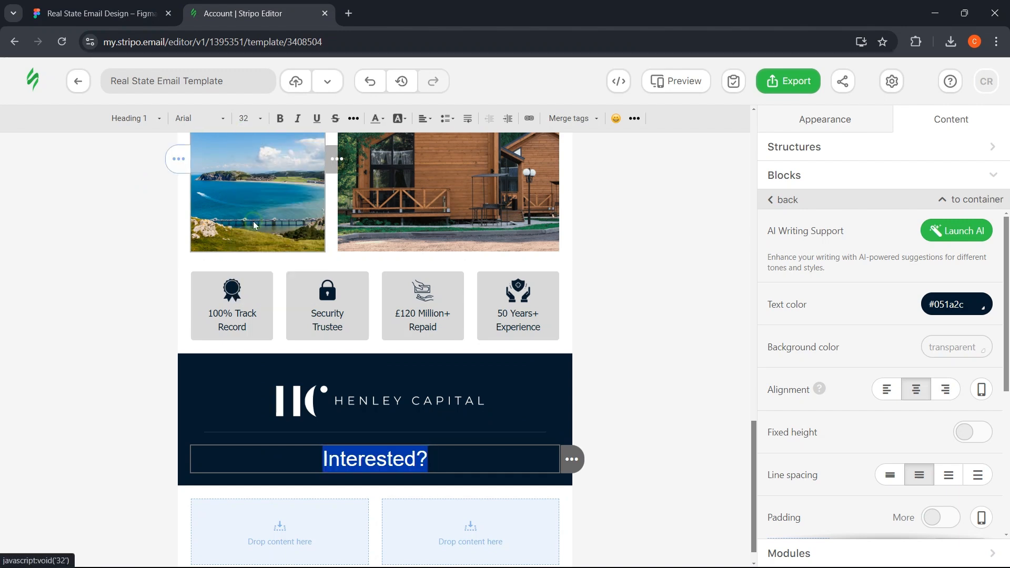
# - Check the heading's font choices, then select the investment paragraph in Figma
pyautogui.click(179, 125)
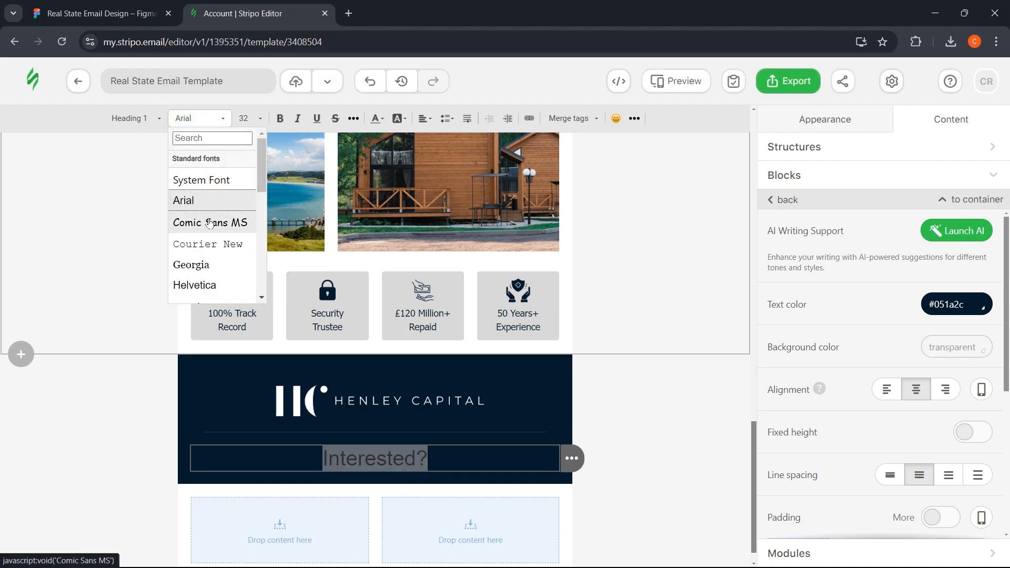
pyautogui.scroll(-3, 207, 205)
pyautogui.scroll(-2, 210, 223)
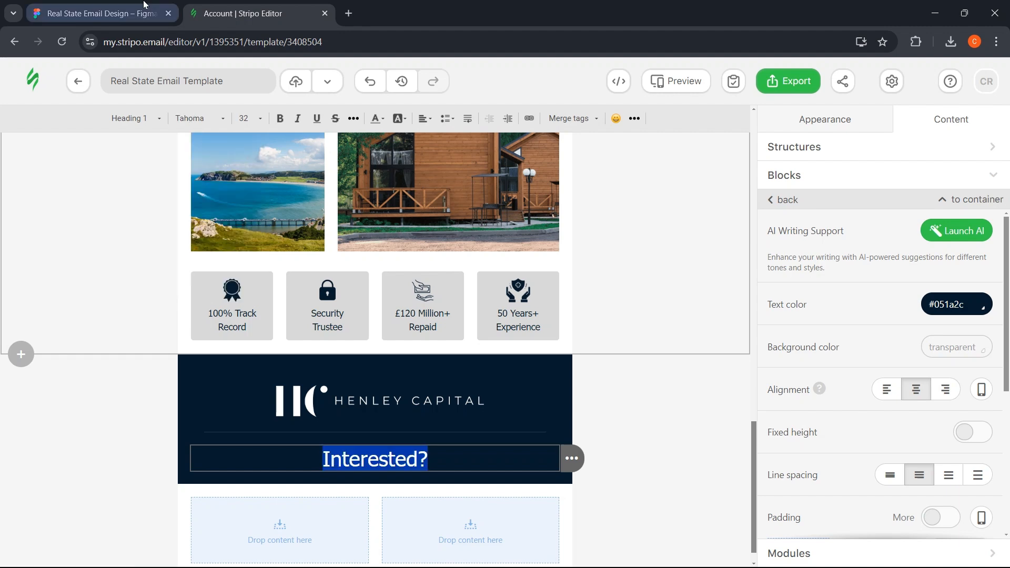
pyautogui.click(144, 4)
pyautogui.click(339, 279)
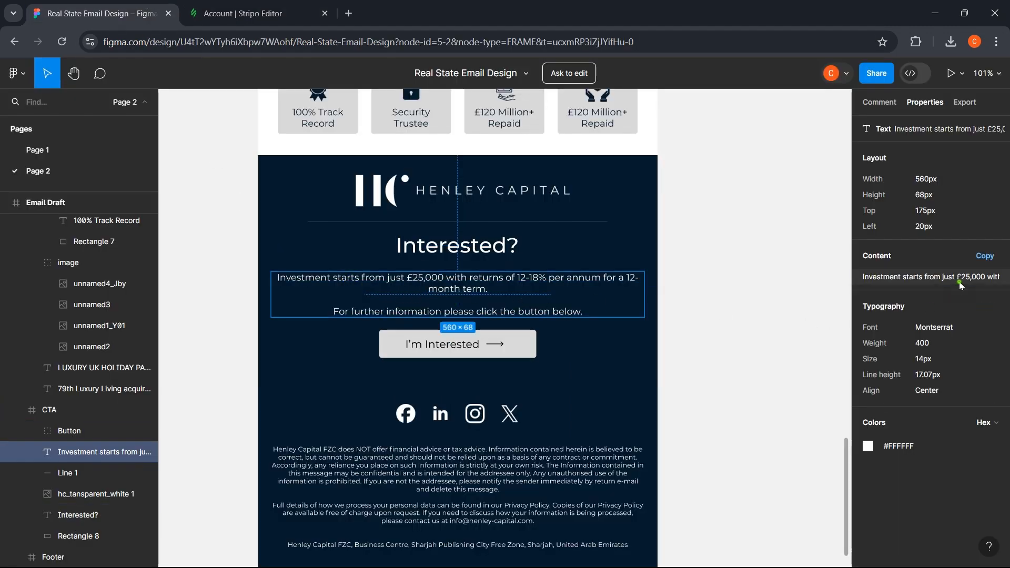
# - Copy the investment paragraph from Figma and add a text block below the heading
pyautogui.click(929, 278)
pyautogui.click(237, 13)
pyautogui.scroll(10, 287, 227)
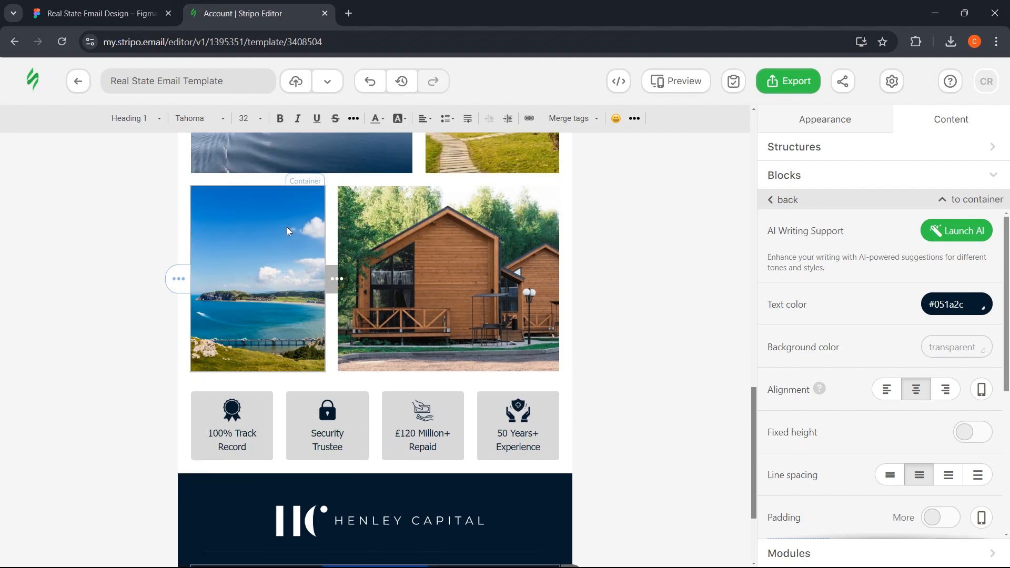
pyautogui.scroll(3, 292, 229)
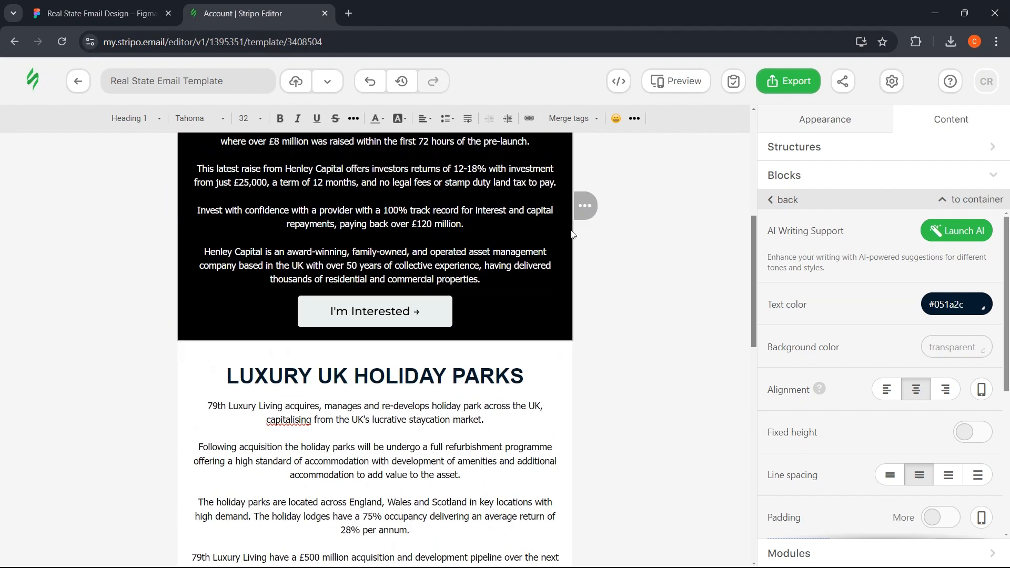
pyautogui.moveTo(589, 203)
pyautogui.mouseDown()
pyautogui.moveTo(501, 248)
pyautogui.moveTo(450, 257)
pyautogui.moveTo(405, 305)
pyautogui.moveTo(372, 383)
pyautogui.moveTo(360, 449)
pyautogui.mouseUp()
pyautogui.scroll(-9, 449, 257)
pyautogui.scroll(-5, 424, 284)
pyautogui.scroll(-3, 326, 248)
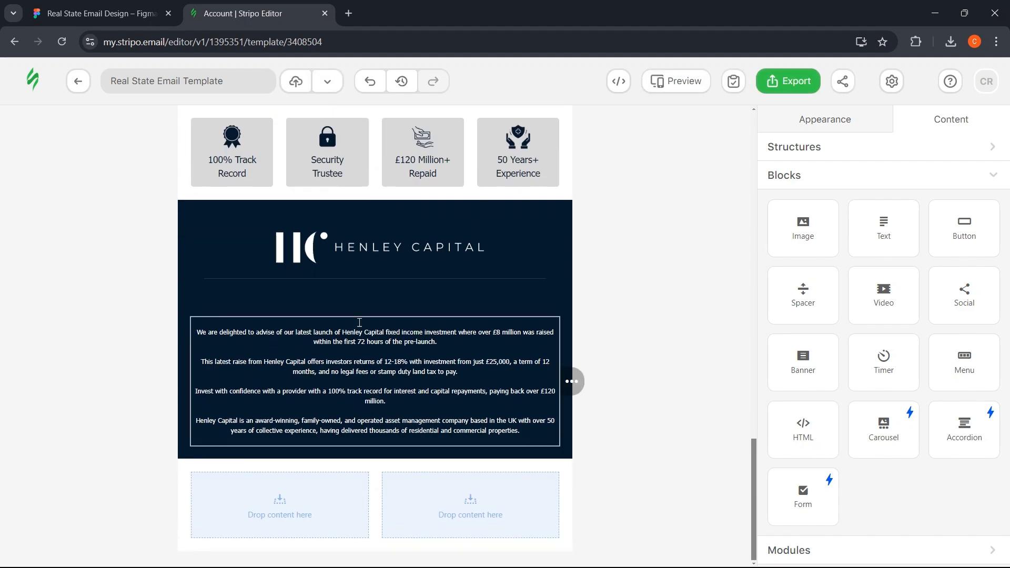
# - Make the Interested? heading text white (#ffffff)
pyautogui.click(377, 293)
pyautogui.tripleClick(383, 298)
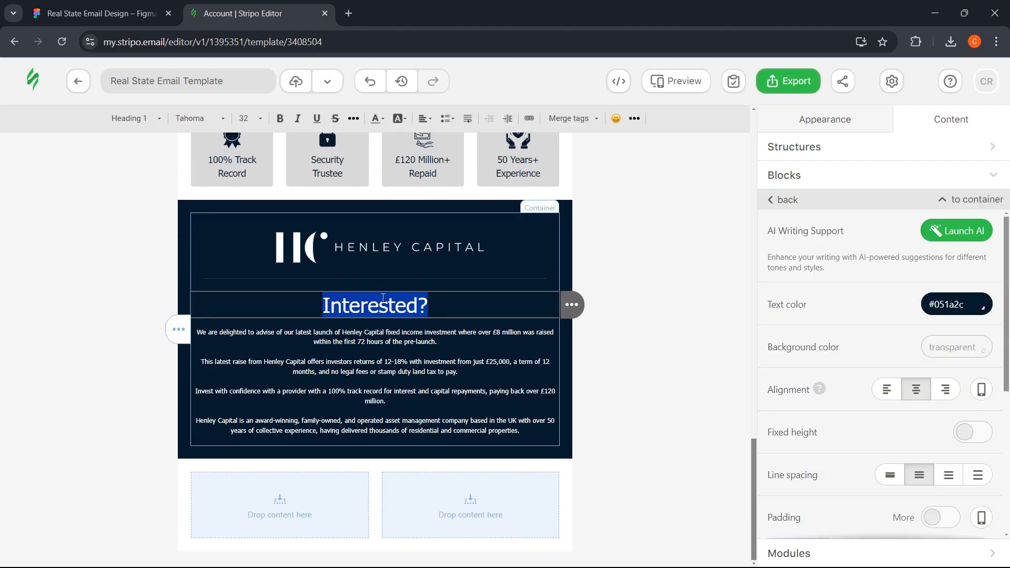
pyautogui.click(975, 301)
pyautogui.click(979, 410)
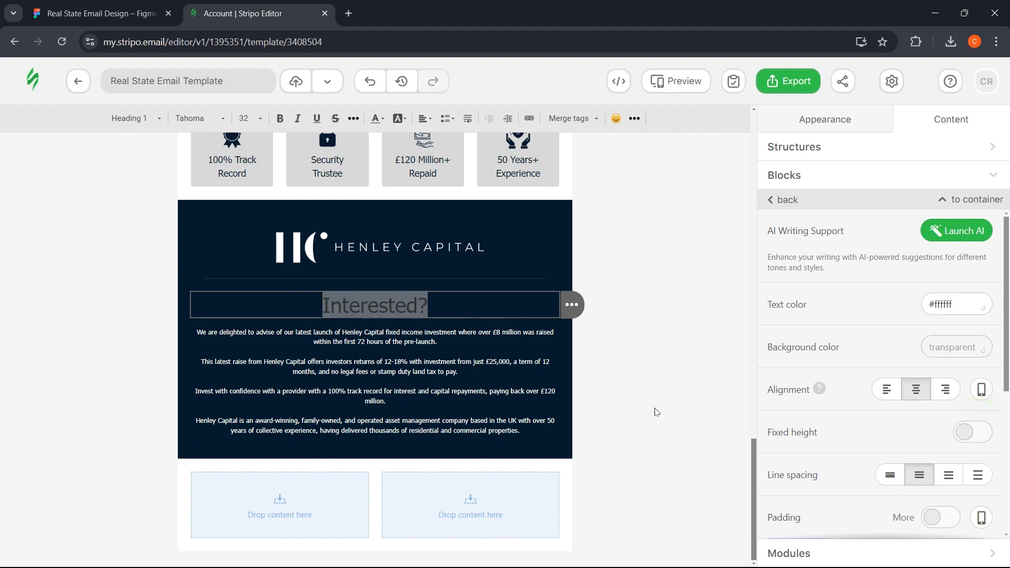
# - Replace the body text with the two investment paragraphs at a larger font size
pyautogui.click(462, 375)
pyautogui.hotkey('ctrl', 'a')
pyautogui.hotkey('ctrl', 'v')
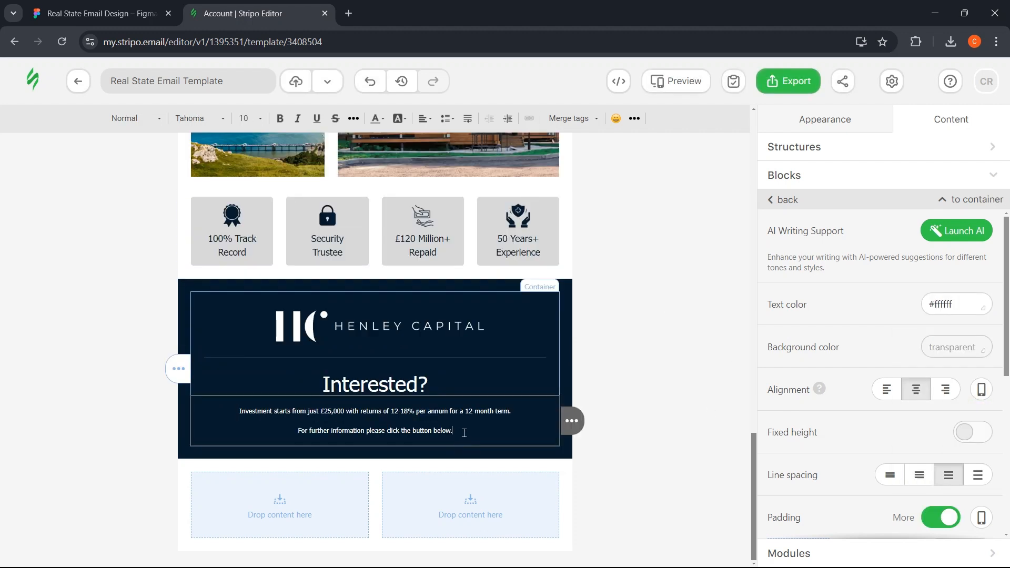
pyautogui.moveTo(465, 431); pyautogui.dragTo(237, 409)
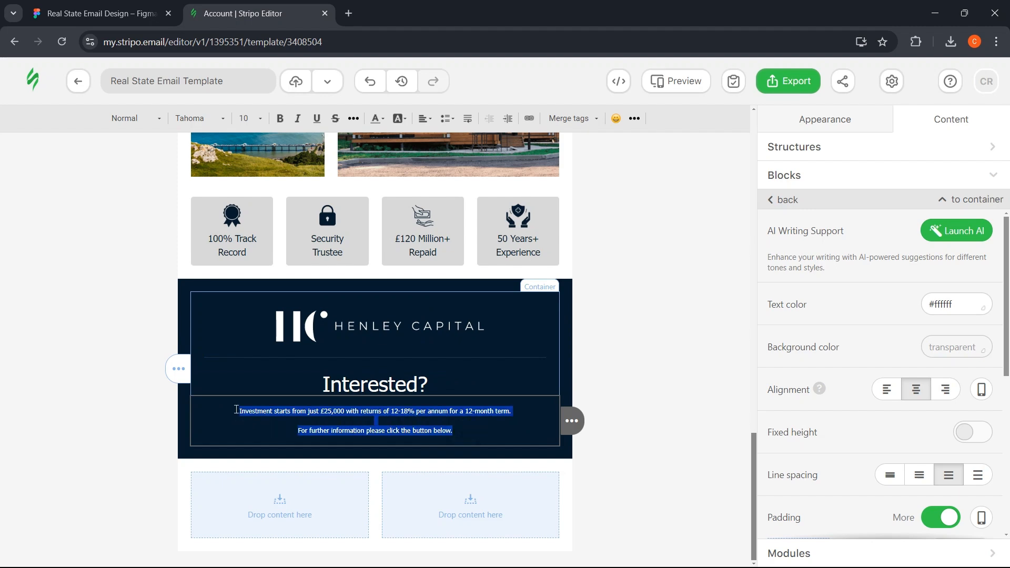
pyautogui.click(251, 118)
pyautogui.scroll(-1, 263, 213)
pyautogui.click(263, 219)
# - Move the dark Interested? section higher in the email
pyautogui.click(116, 298)
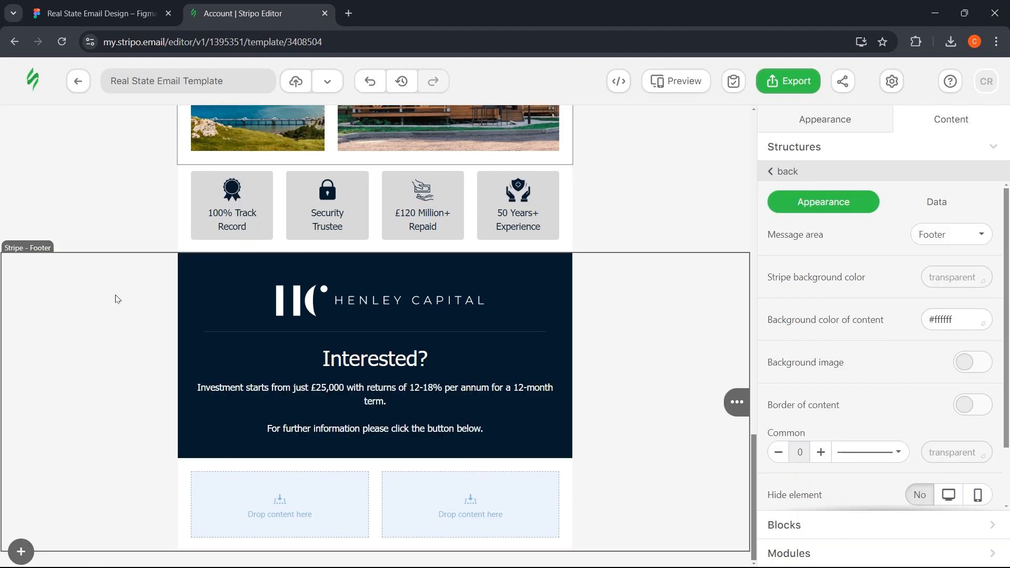
pyautogui.click(185, 281)
pyautogui.moveTo(584, 356)
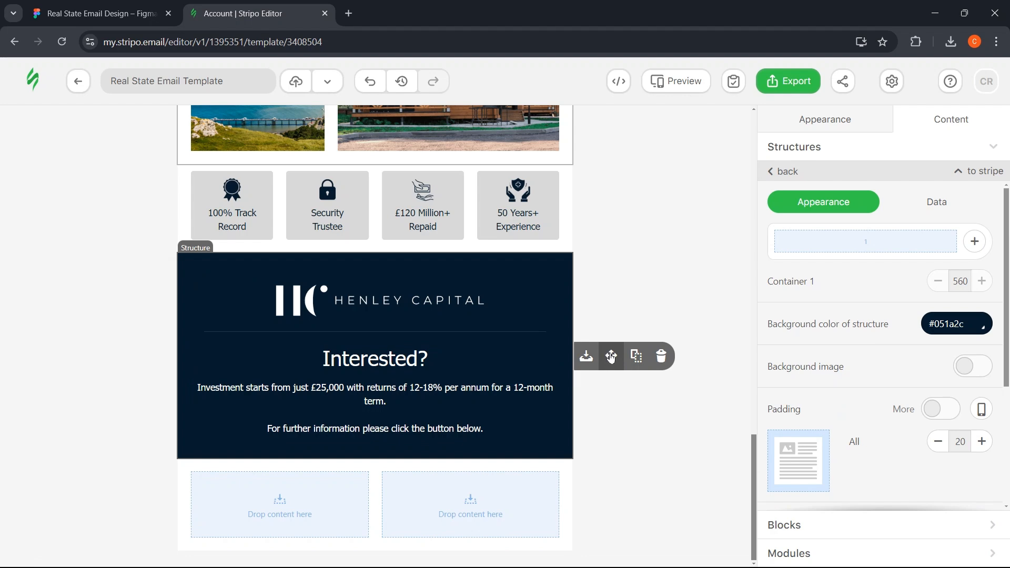
pyautogui.moveTo(612, 357)
pyautogui.mouseDown()
pyautogui.moveTo(572, 240)
pyautogui.moveTo(641, 221)
pyautogui.mouseUp()
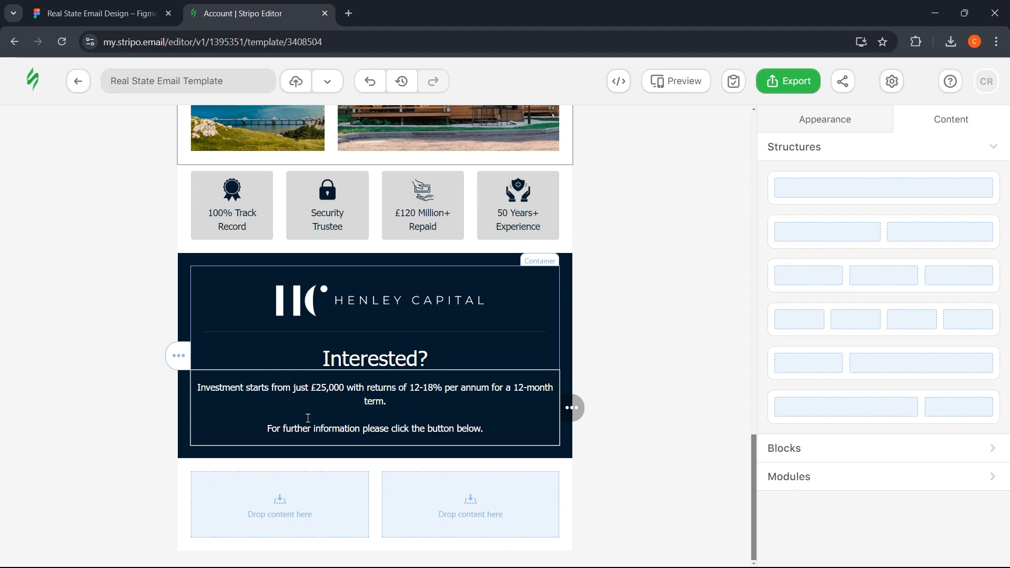
pyautogui.click(96, 484)
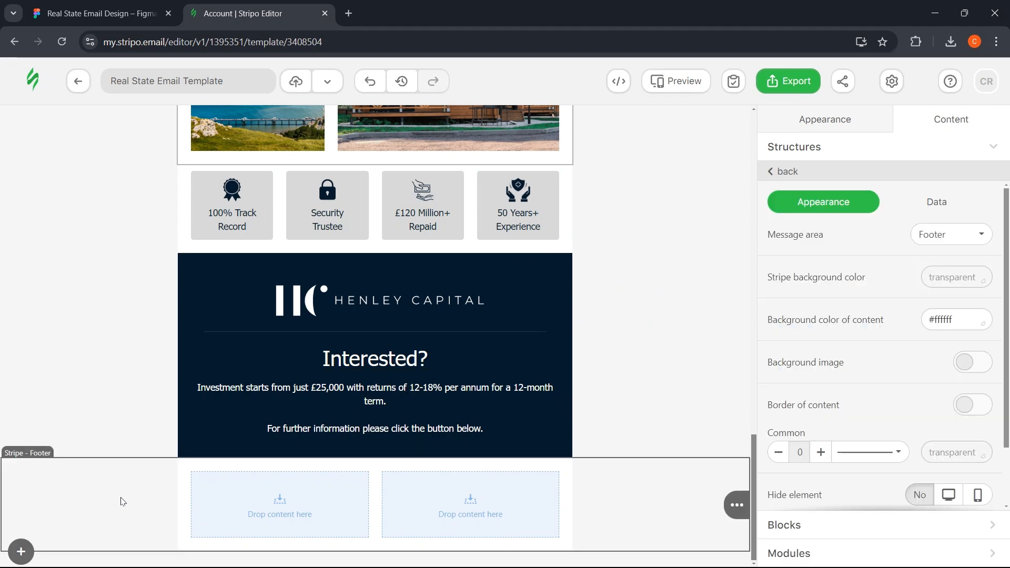
pyautogui.click(100, 14)
pyautogui.click(242, 13)
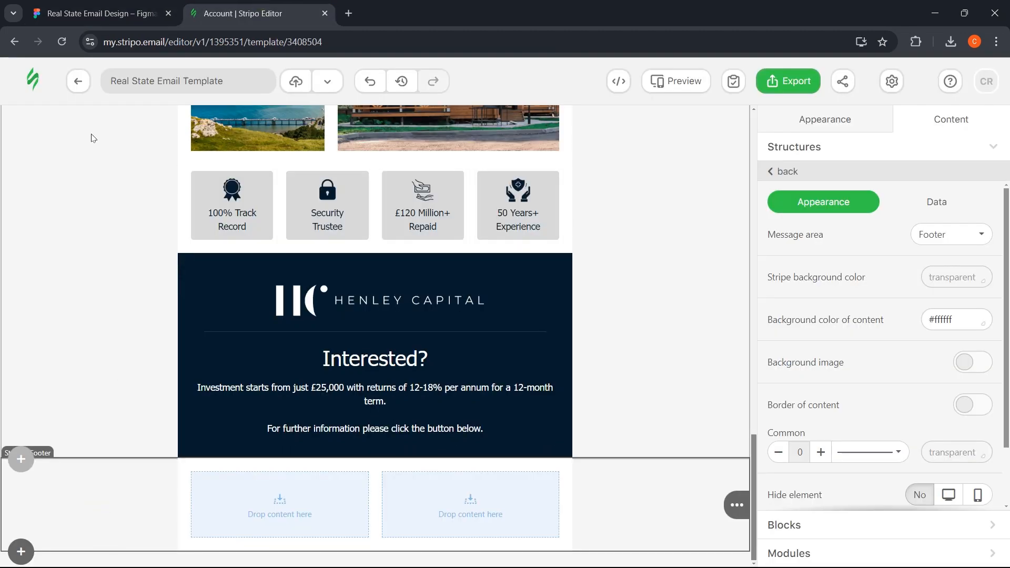
pyautogui.click(100, 13)
pyautogui.click(393, 352)
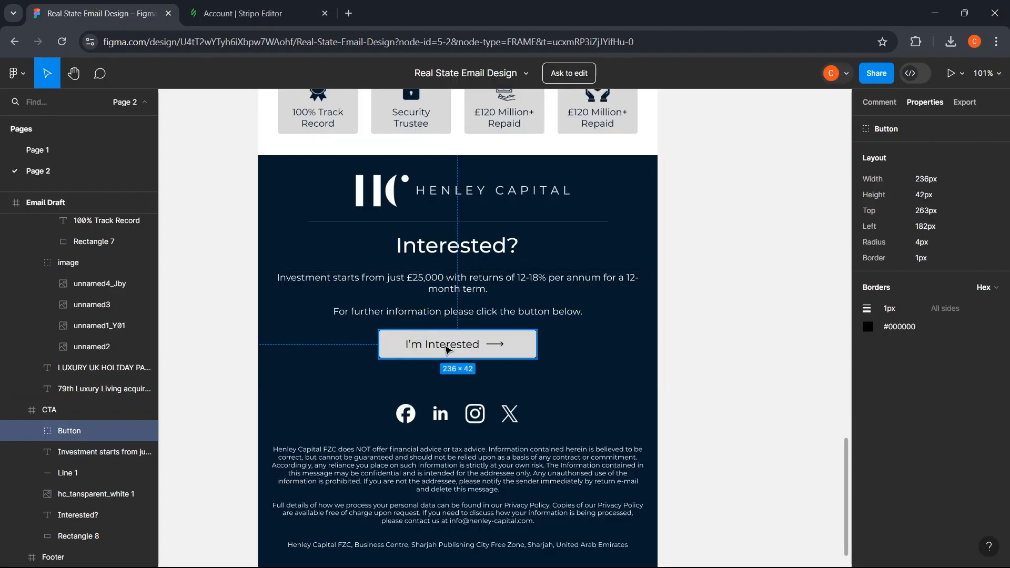
pyautogui.click(242, 13)
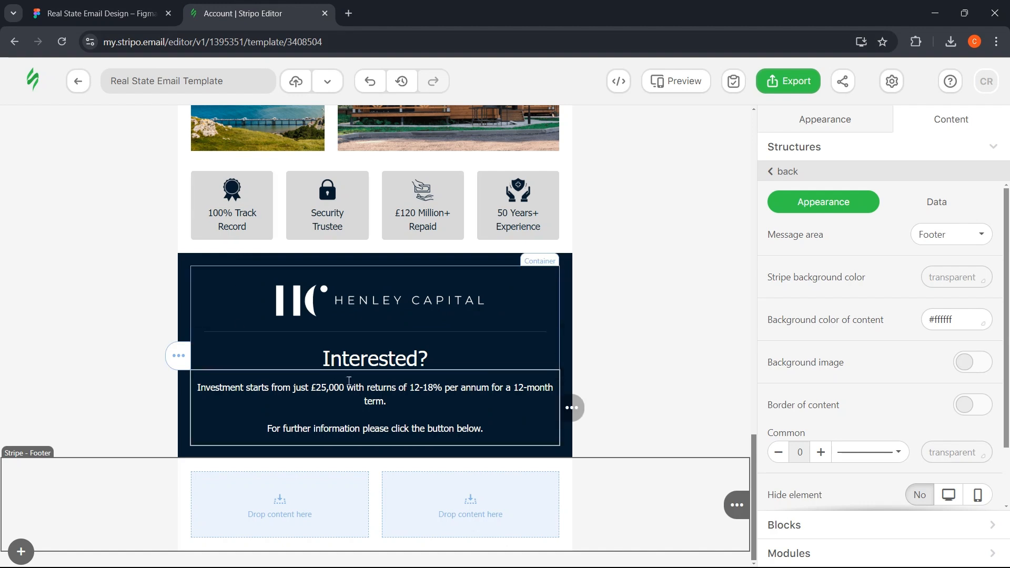
pyautogui.click(185, 429)
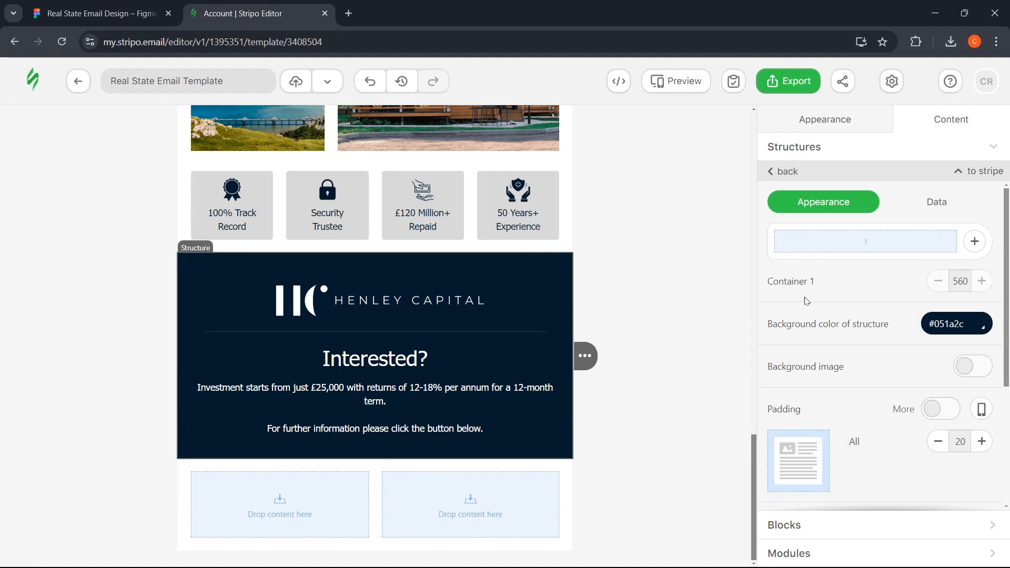
pyautogui.click(816, 156)
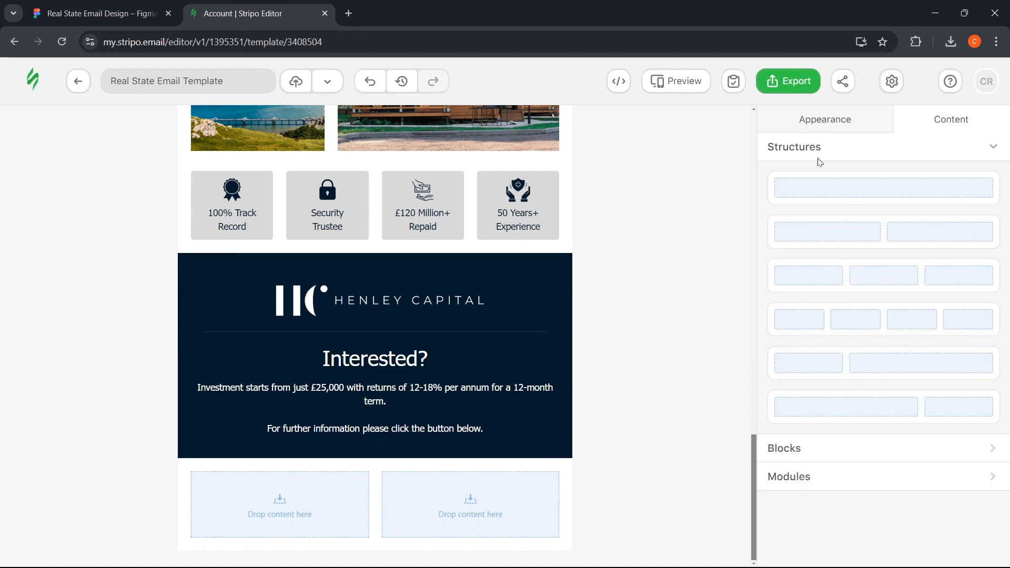
# - Add a two-column row with button1_xlW.png on the left and button4.png on the right
pyautogui.moveTo(867, 240)
pyautogui.mouseDown()
pyautogui.moveTo(512, 358)
pyautogui.moveTo(416, 415)
pyautogui.mouseUp()
pyautogui.scroll(-1, 326, 316)
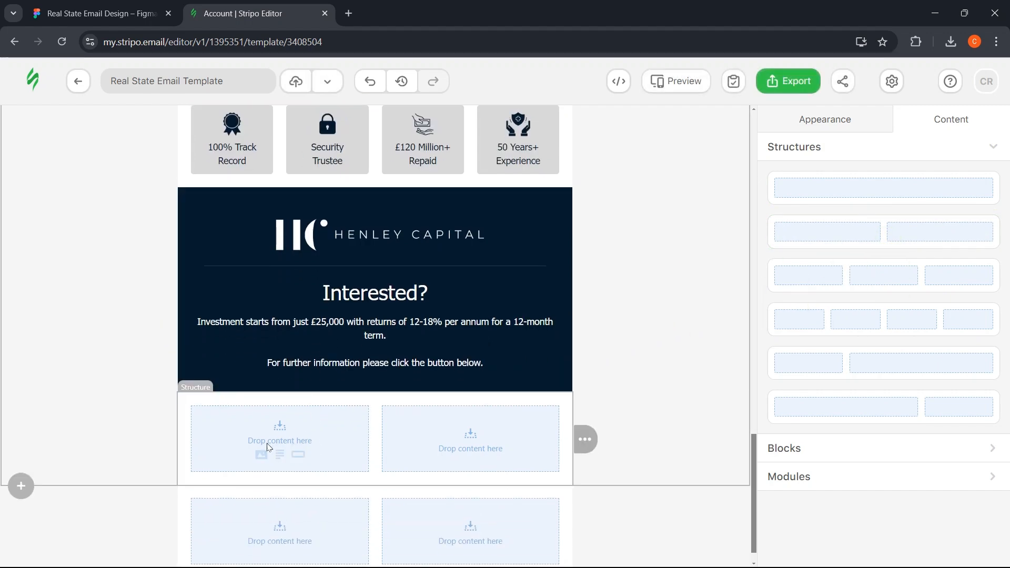
pyautogui.click(262, 453)
pyautogui.click(855, 267)
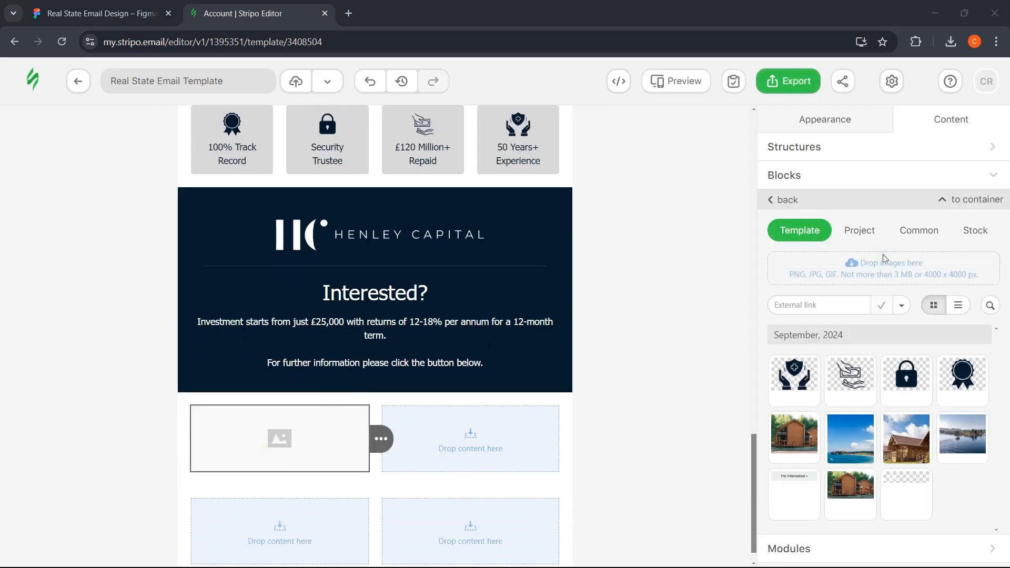
pyautogui.click(203, 135)
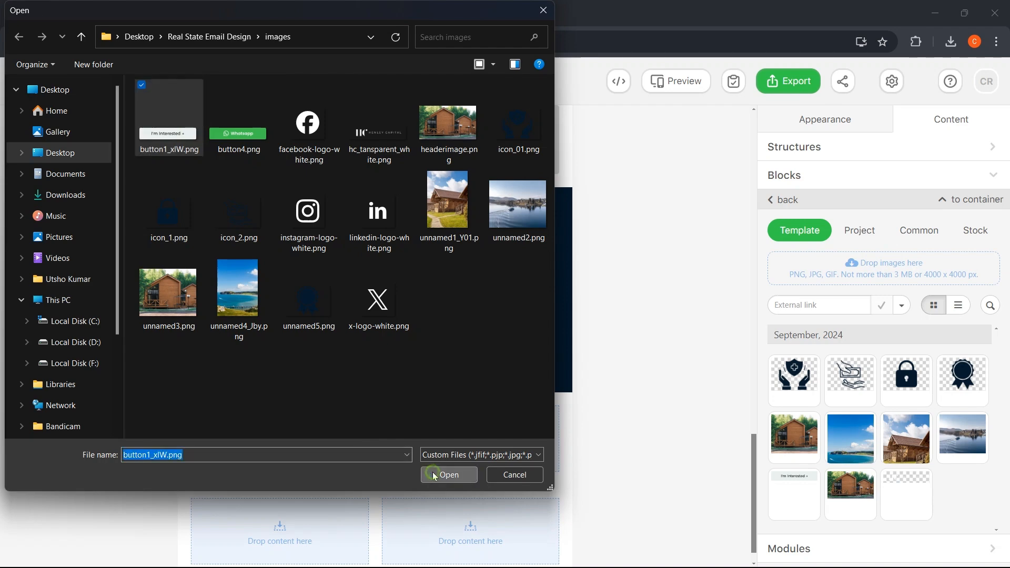
pyautogui.click(449, 475)
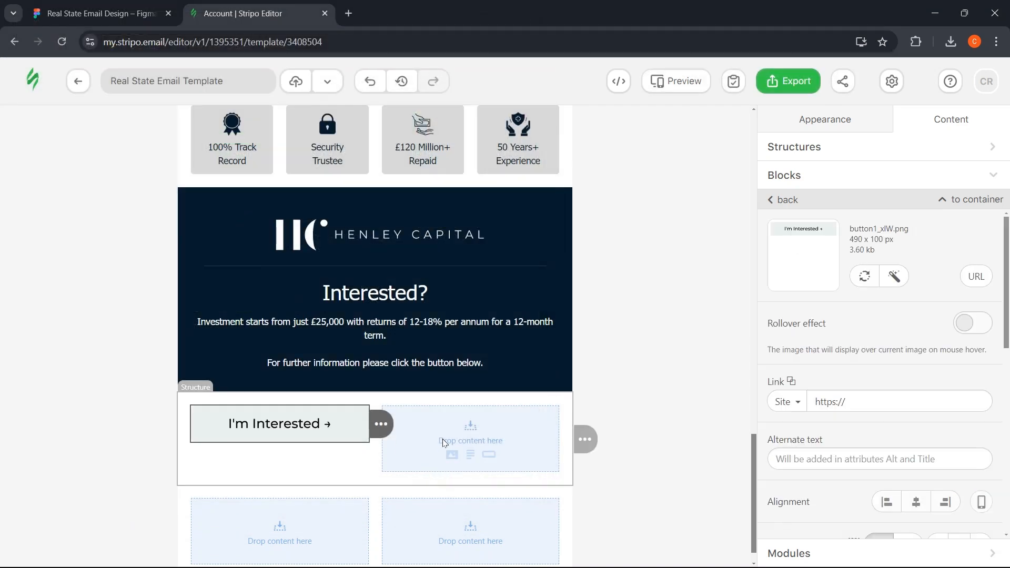
pyautogui.click(452, 455)
pyautogui.click(848, 265)
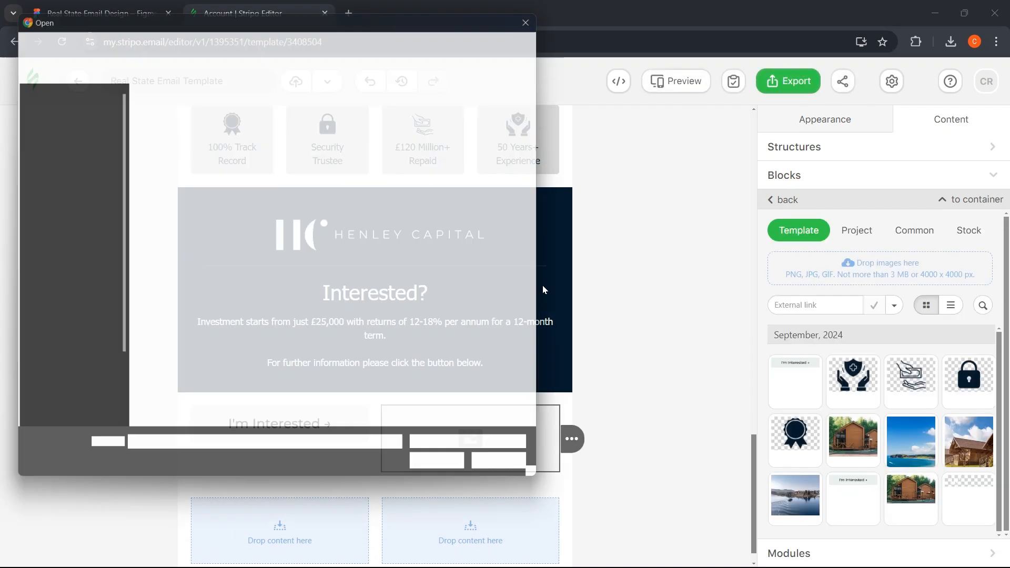
pyautogui.click(239, 121)
pyautogui.click(448, 475)
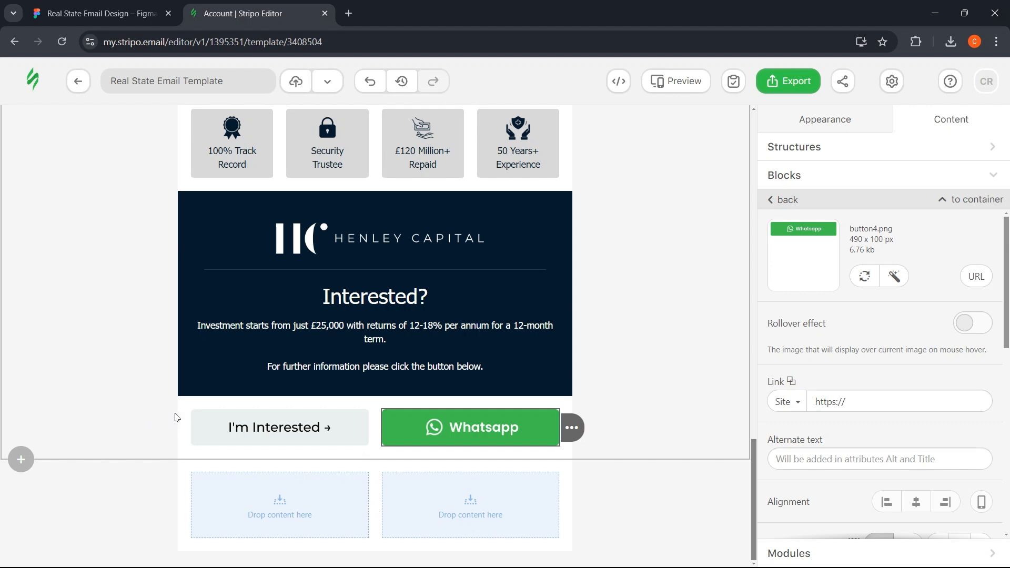
# - Give the button row a dark navy background matching the Figma design
pyautogui.click(189, 403)
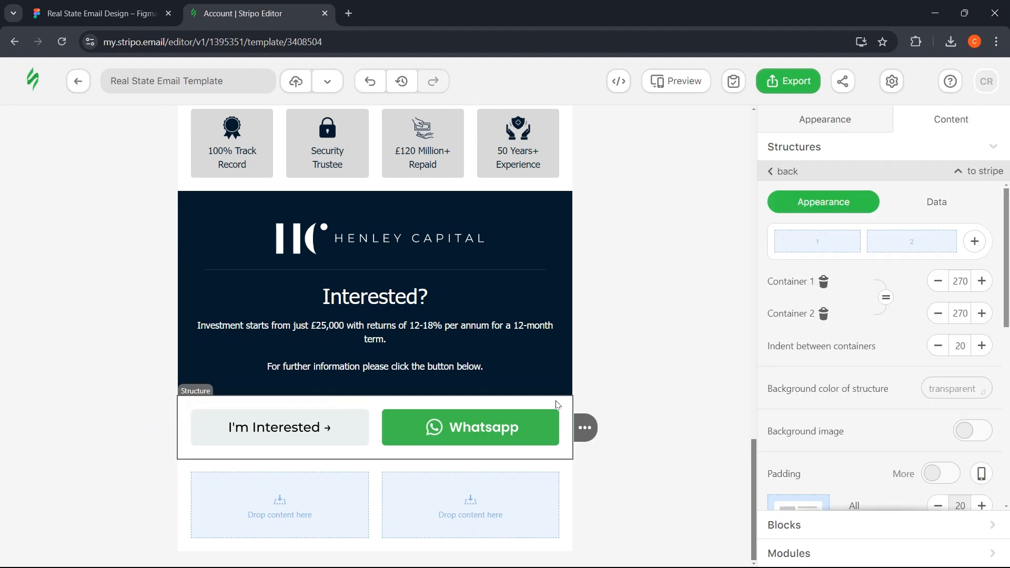
pyautogui.click(968, 382)
pyautogui.click(932, 367)
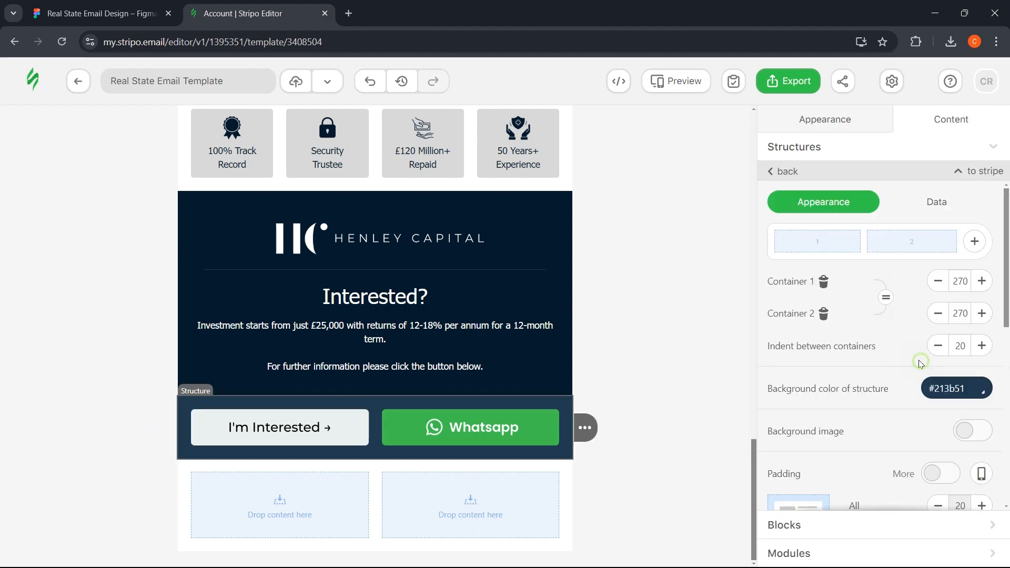
pyautogui.click(981, 388)
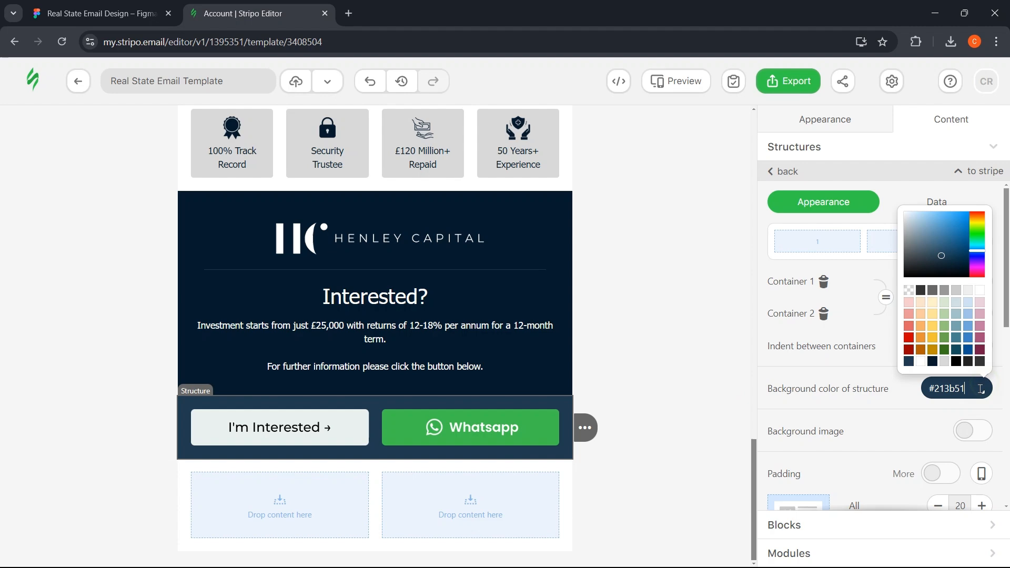
pyautogui.click(933, 362)
pyautogui.click(652, 364)
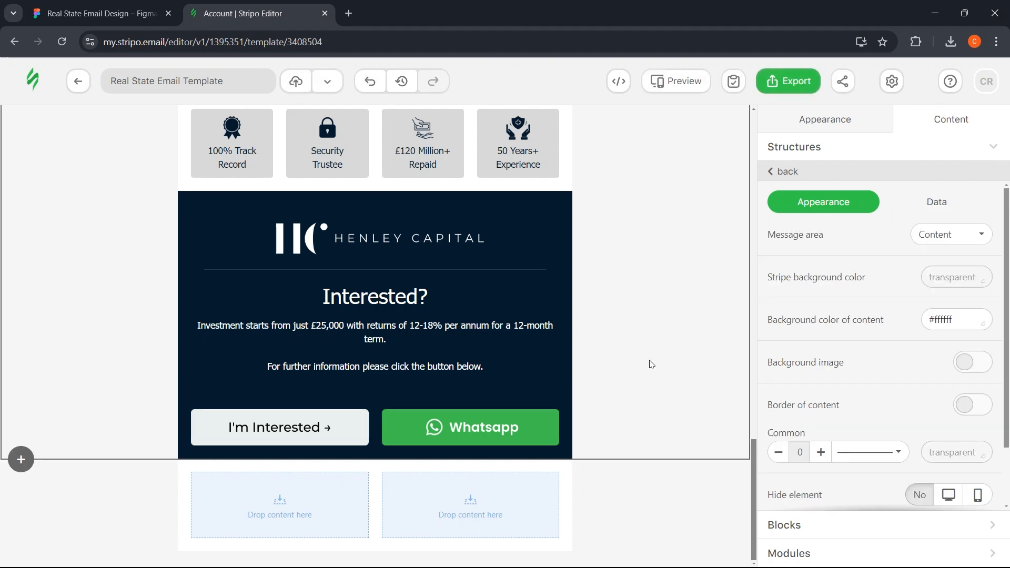
pyautogui.click(88, 6)
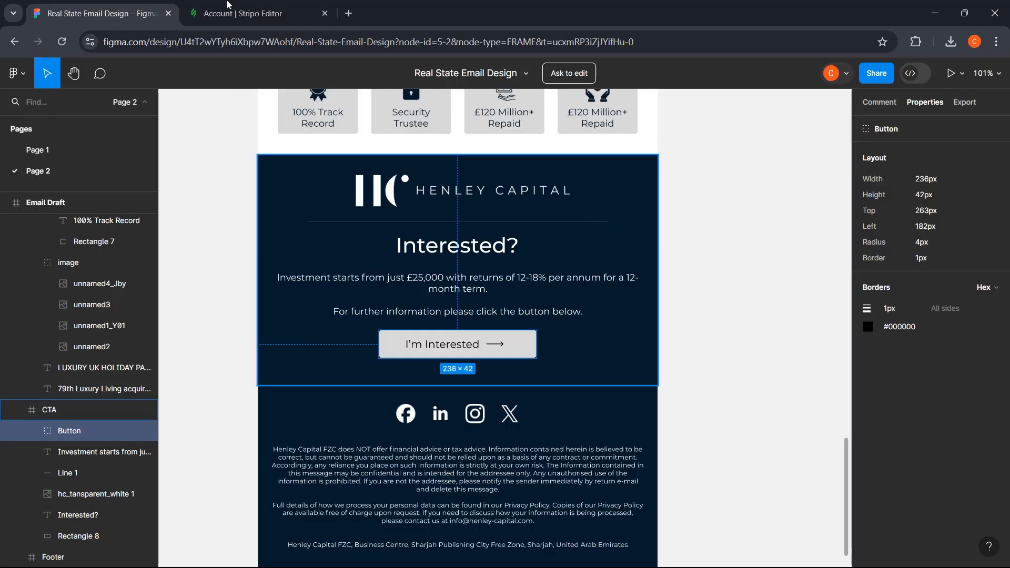
pyautogui.click(227, 6)
# - Resize both the I'm Interested and Whatsapp button images to 240 px wide
pyautogui.click(279, 427)
pyautogui.scroll(-3, 819, 339)
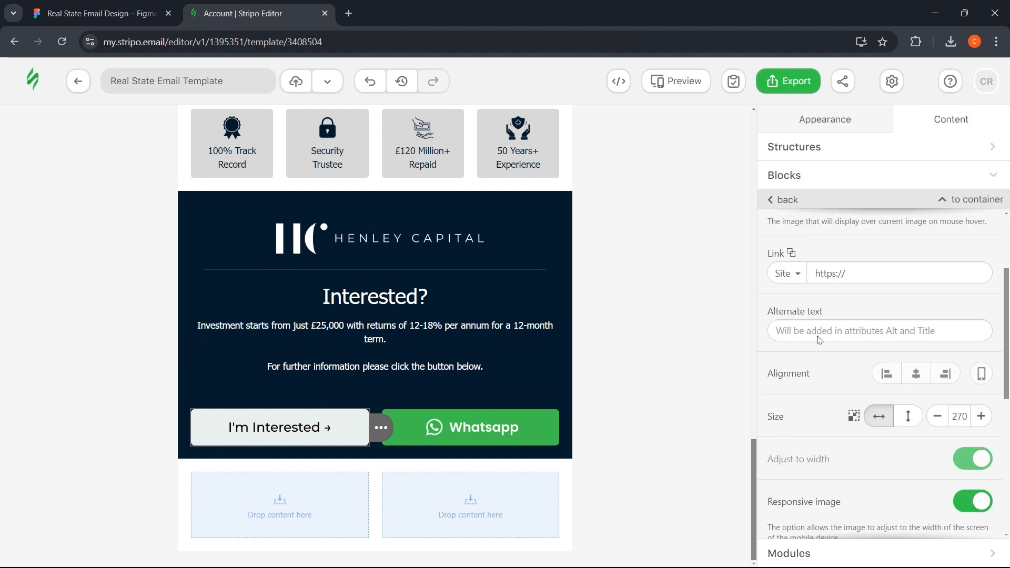
pyautogui.scroll(-1, 820, 340)
pyautogui.click(938, 348)
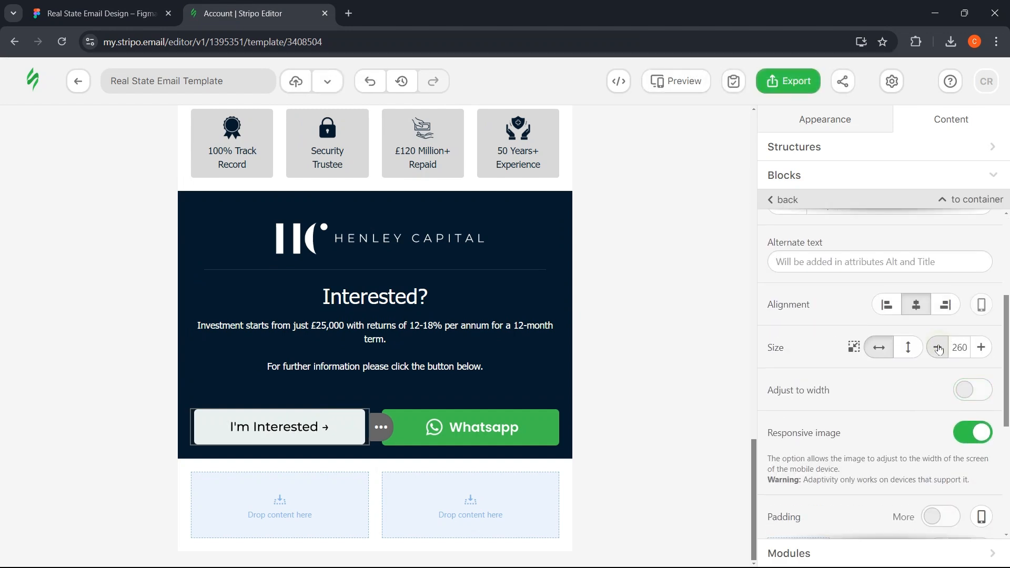
pyautogui.click(938, 349)
pyautogui.click(938, 348)
pyautogui.click(938, 349)
pyautogui.click(938, 348)
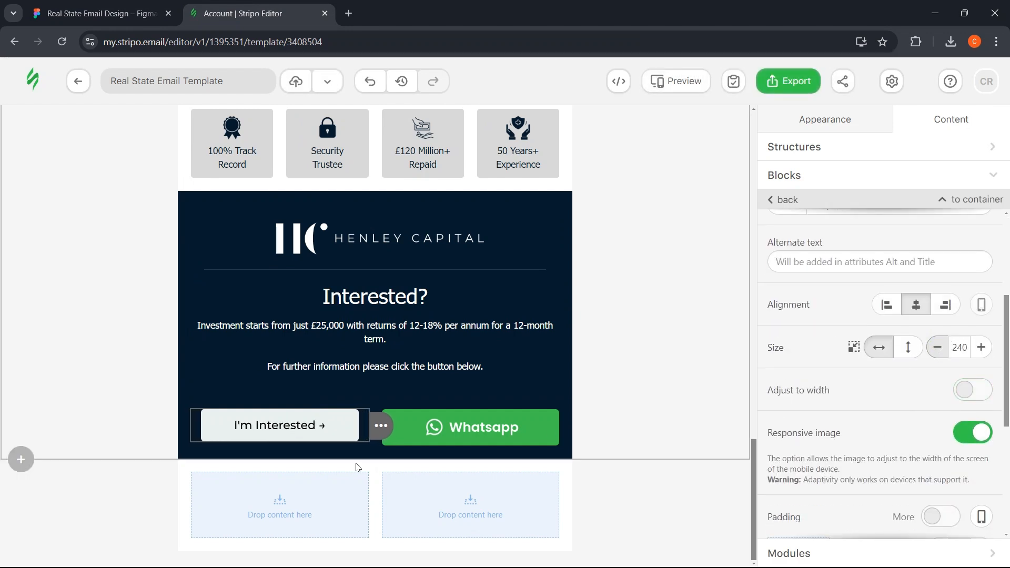
pyautogui.click(463, 427)
pyautogui.click(969, 351)
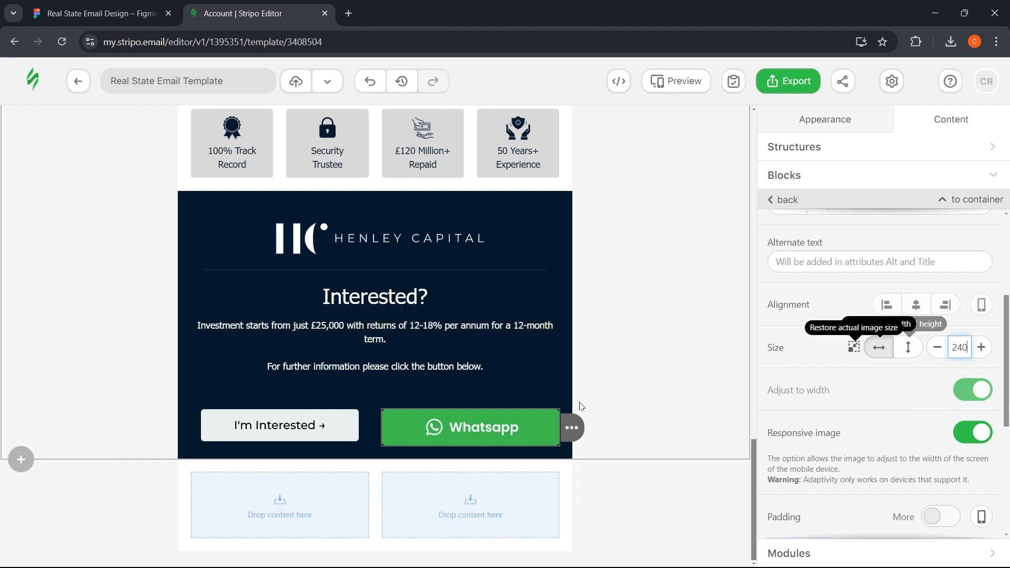
pyautogui.click(663, 380)
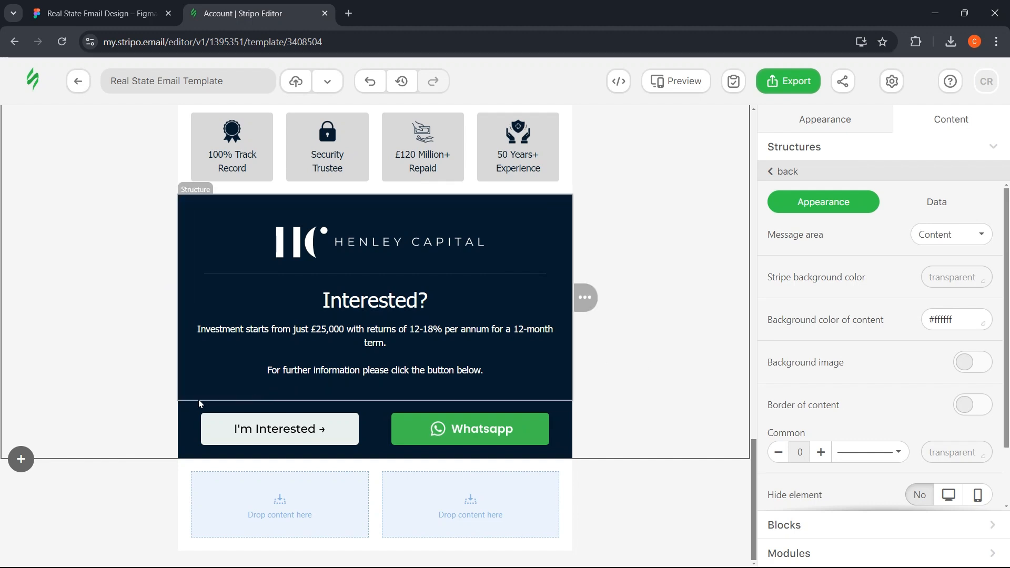
# - Reduce the investment text block's bottom padding to 0
pyautogui.click(191, 375)
pyautogui.click(363, 370)
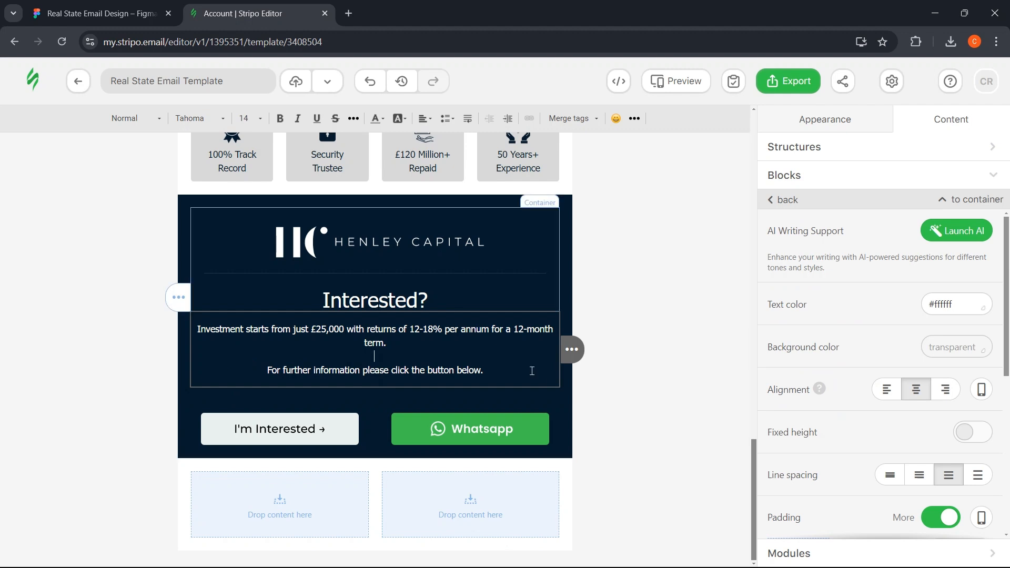
pyautogui.scroll(-5, 876, 360)
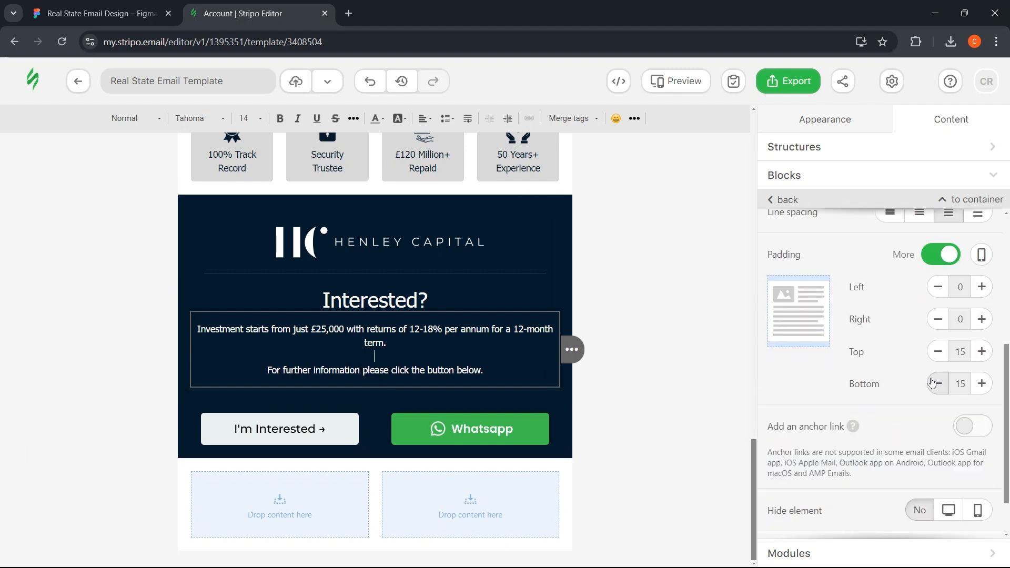
pyautogui.click(938, 384)
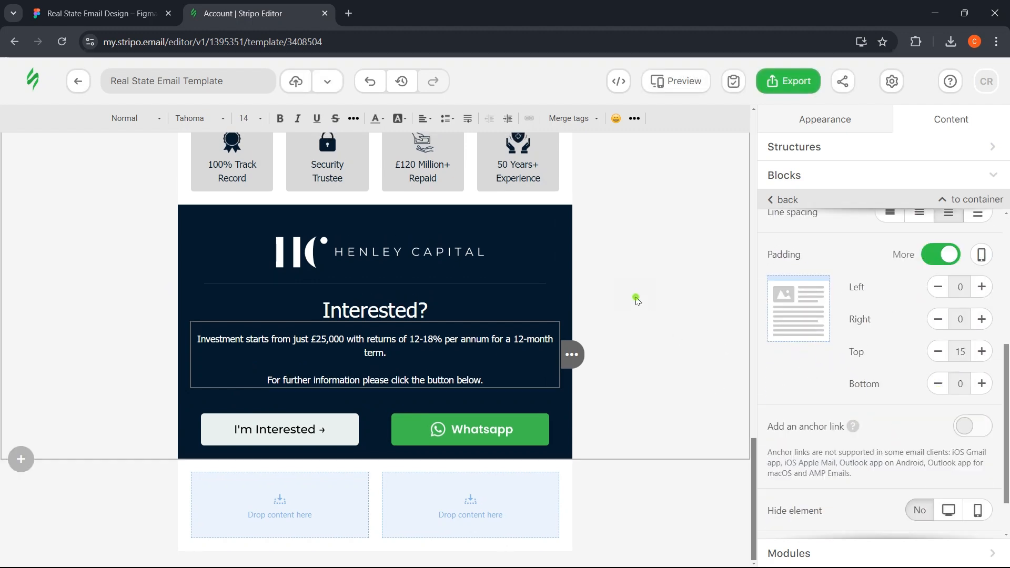
pyautogui.click(636, 295)
# - Compare the Stripo CTA section against the Figma design
pyautogui.click(164, 5)
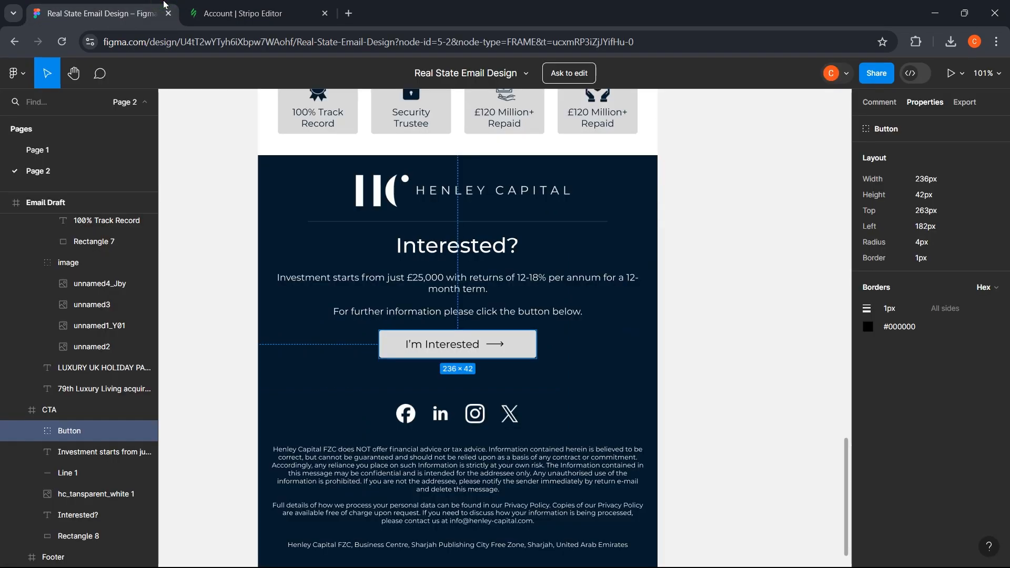
pyautogui.click(218, 6)
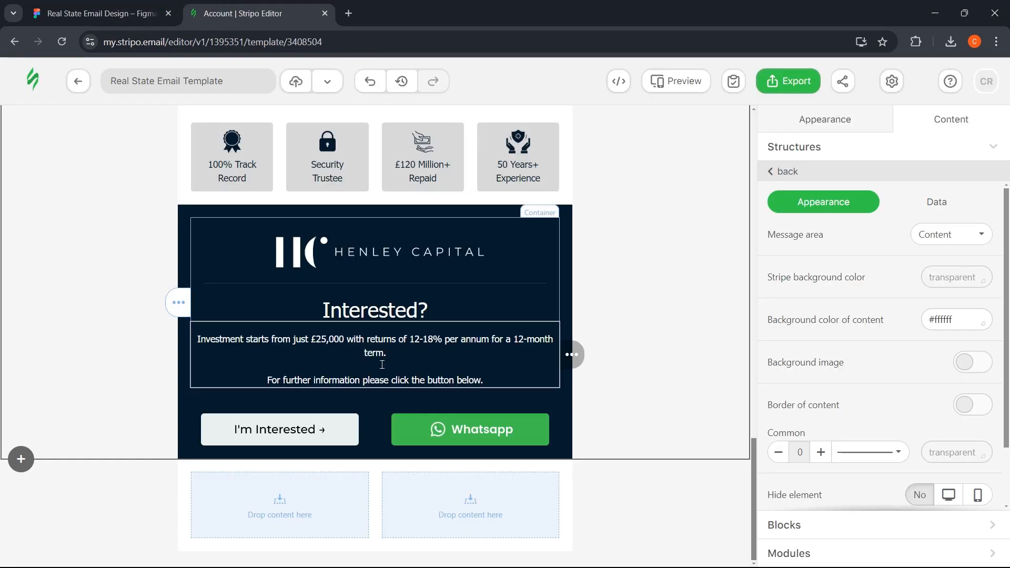
pyautogui.click(165, 5)
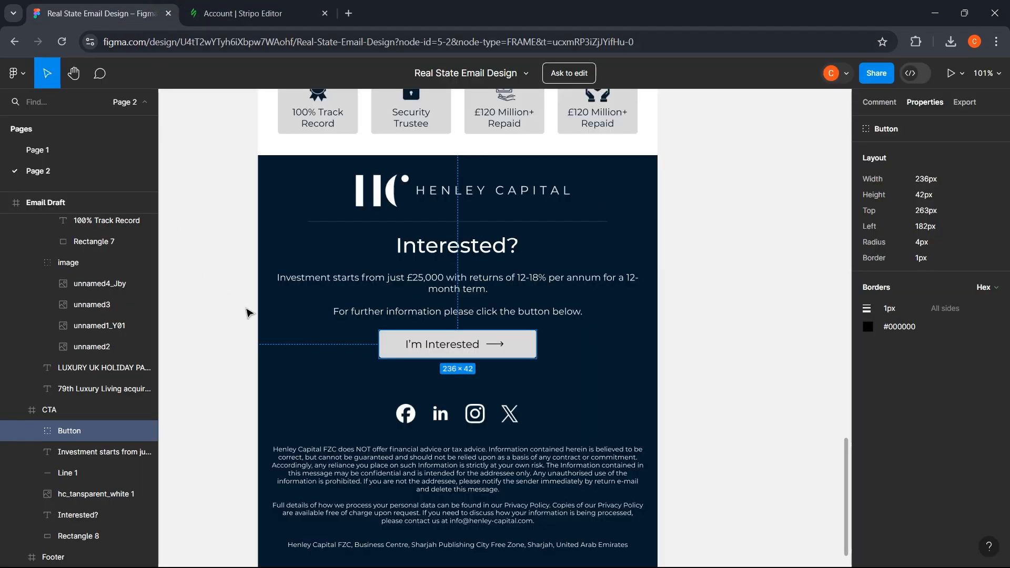
pyautogui.click(717, 334)
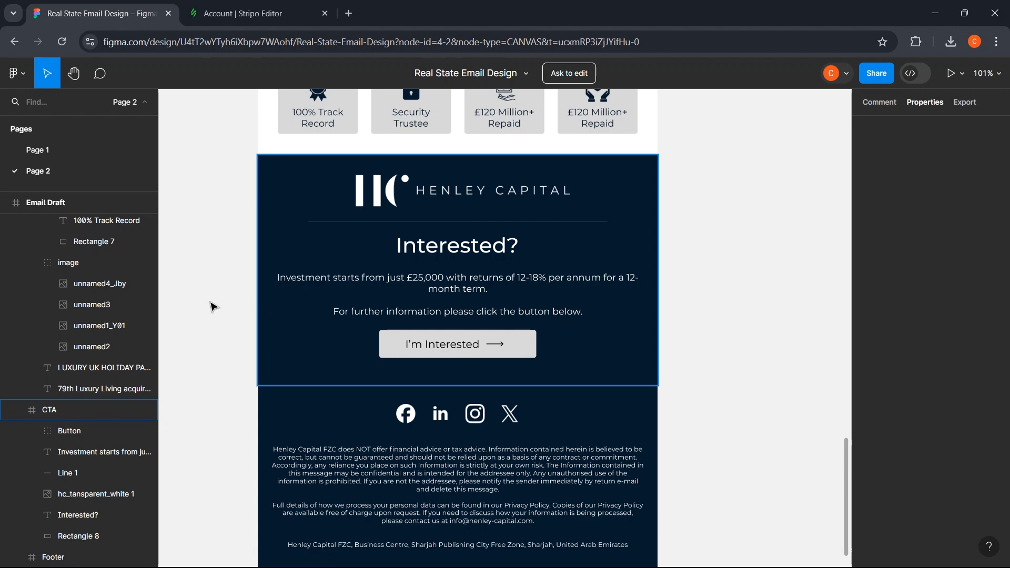
pyautogui.scroll(2, 214, 301)
pyautogui.scroll(-5, 216, 301)
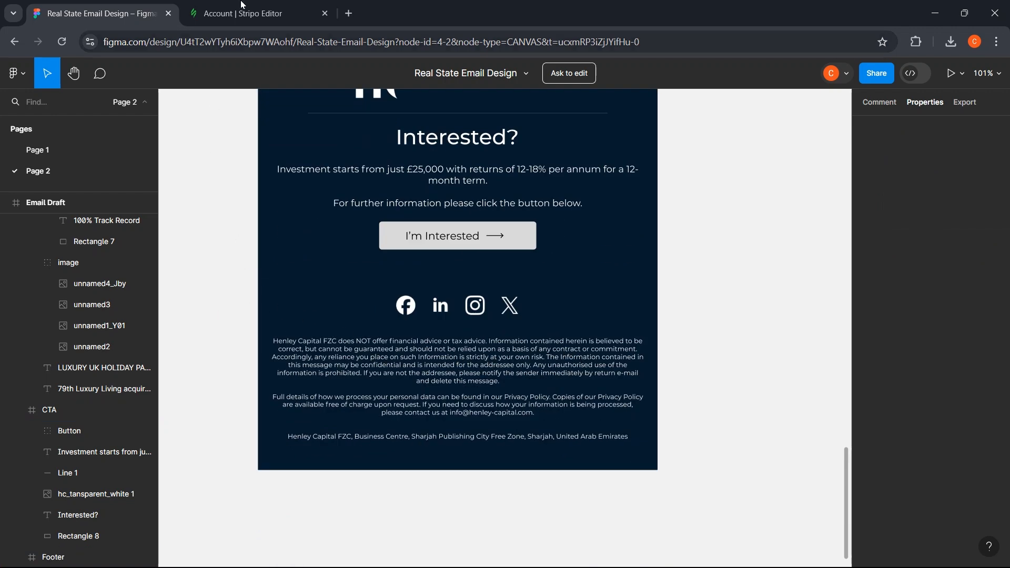
pyautogui.hotkey('ctrl', 'Tab')
pyautogui.scroll(5, 82, 329)
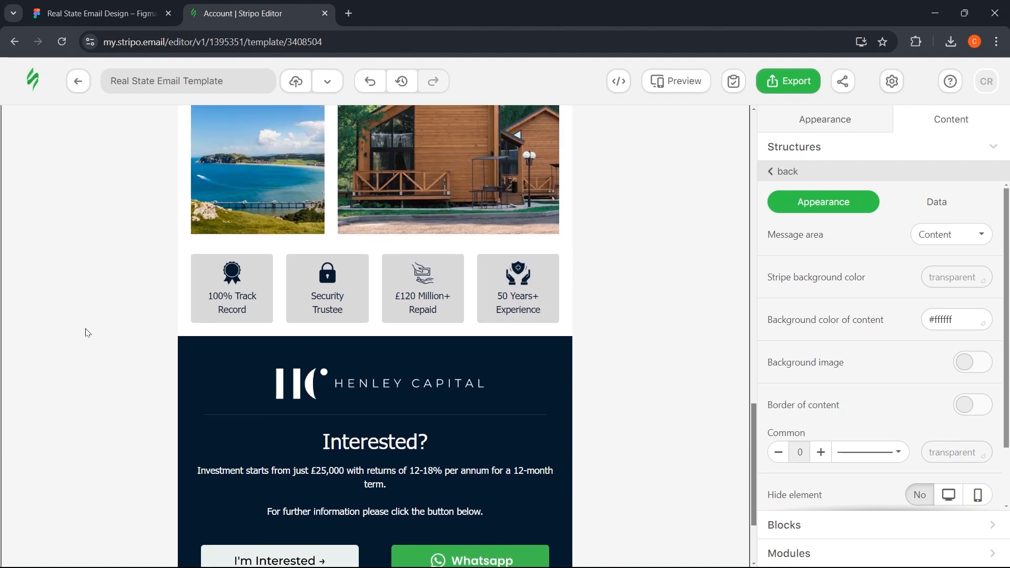
pyautogui.scroll(-5, 86, 331)
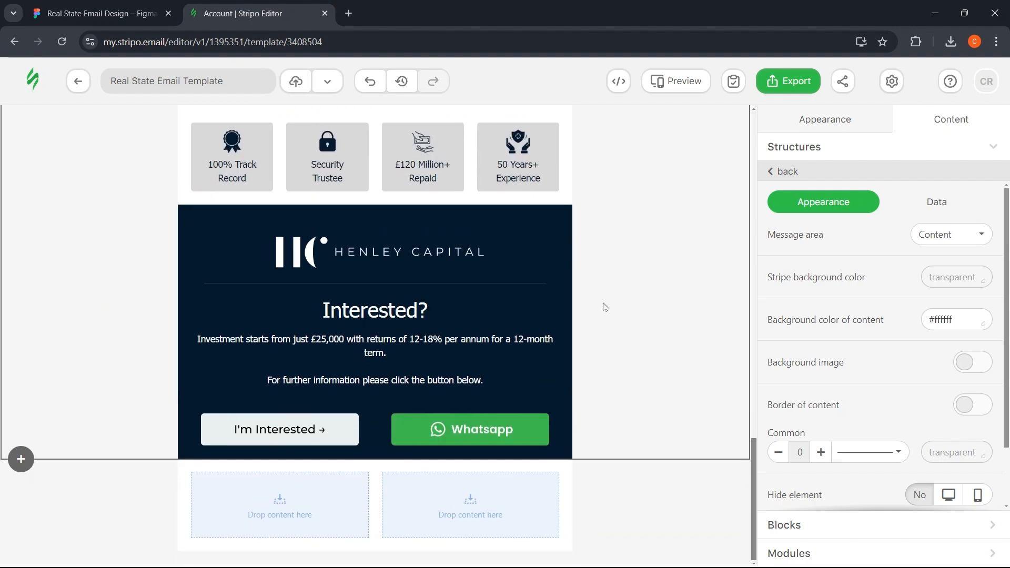
# - Delete the second container from the empty two-column structure below the buttons
pyautogui.click(158, 482)
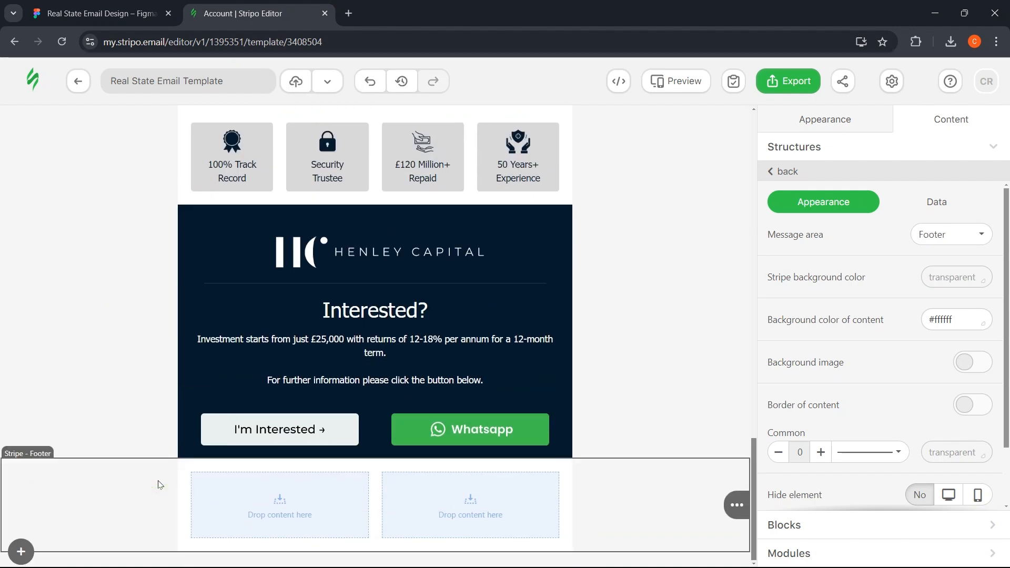
pyautogui.hotkey('ctrl', 'shift', 'Tab')
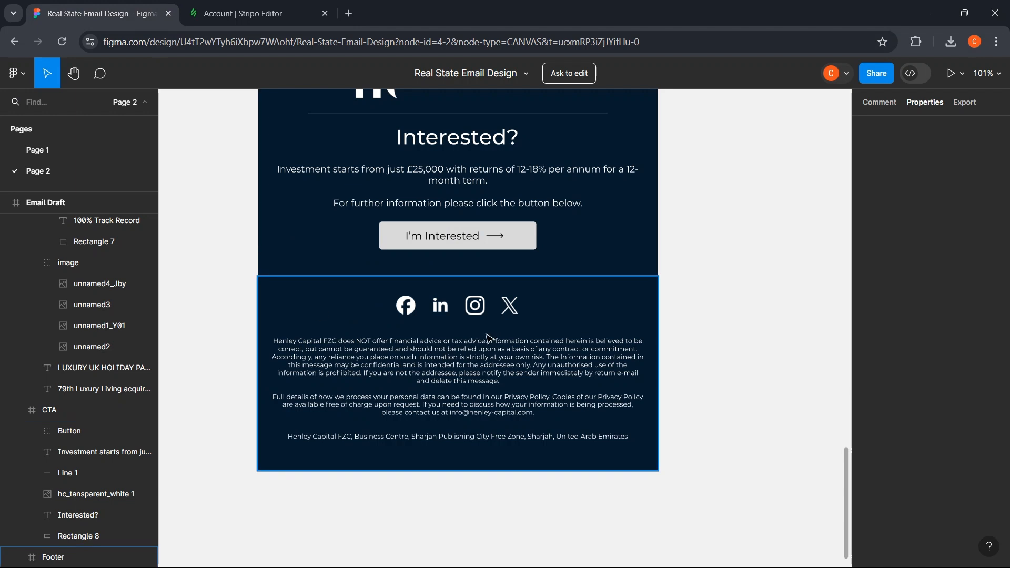
pyautogui.click(241, 6)
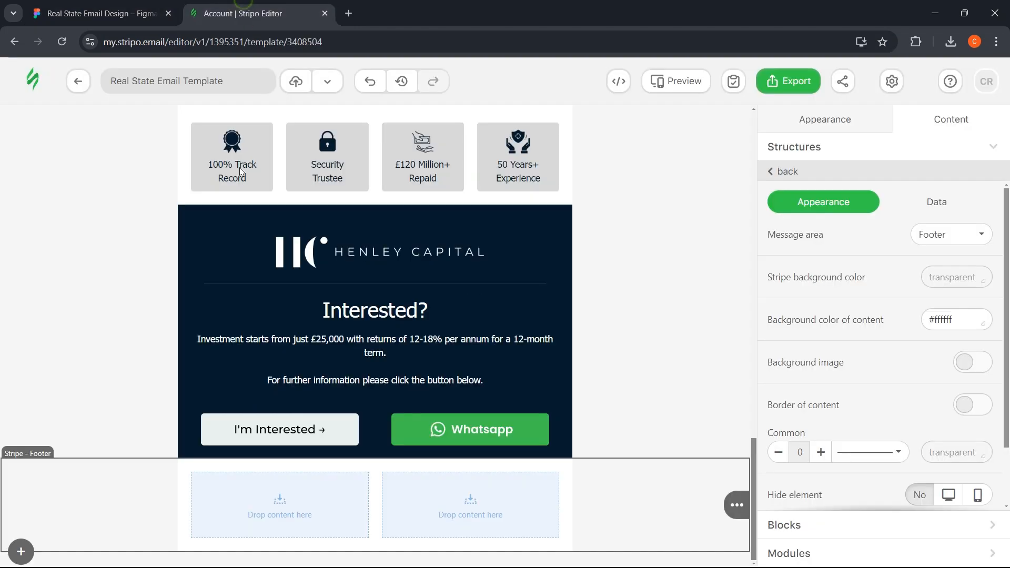
pyautogui.click(184, 496)
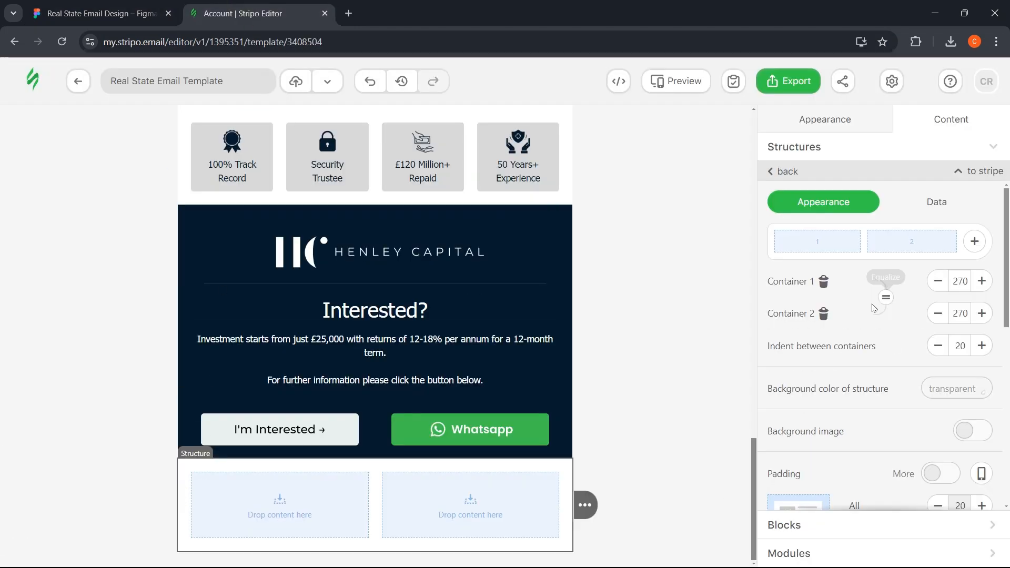
pyautogui.click(824, 314)
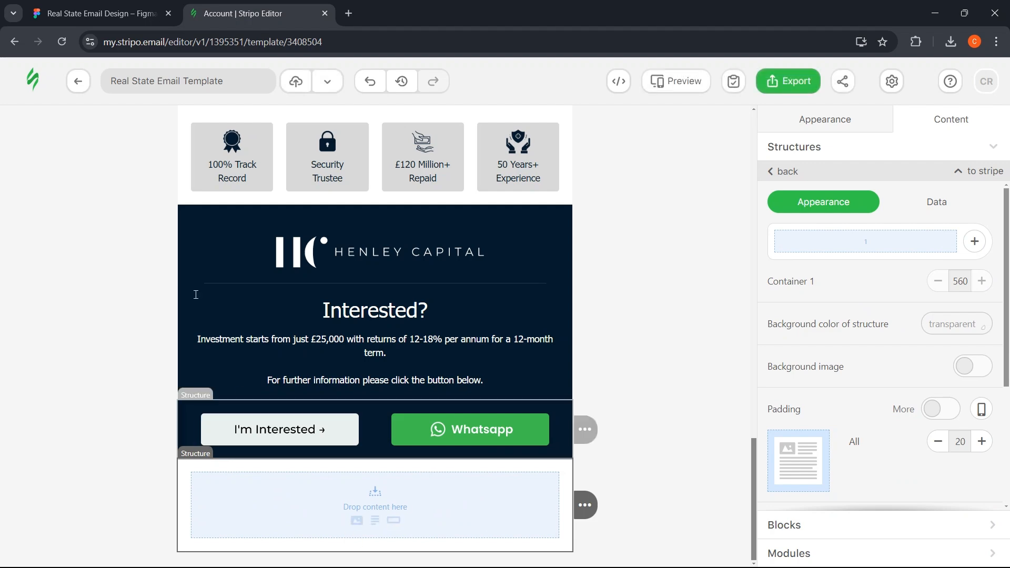
# - Review the I'm Interested button's link settings, then select the Whatsapp button
pyautogui.click(100, 13)
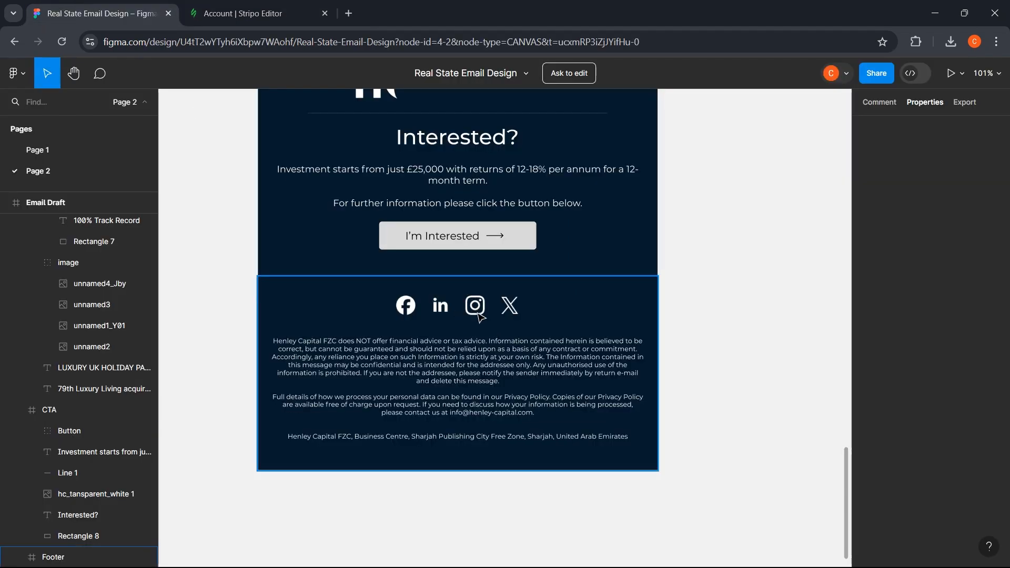
pyautogui.click(252, 13)
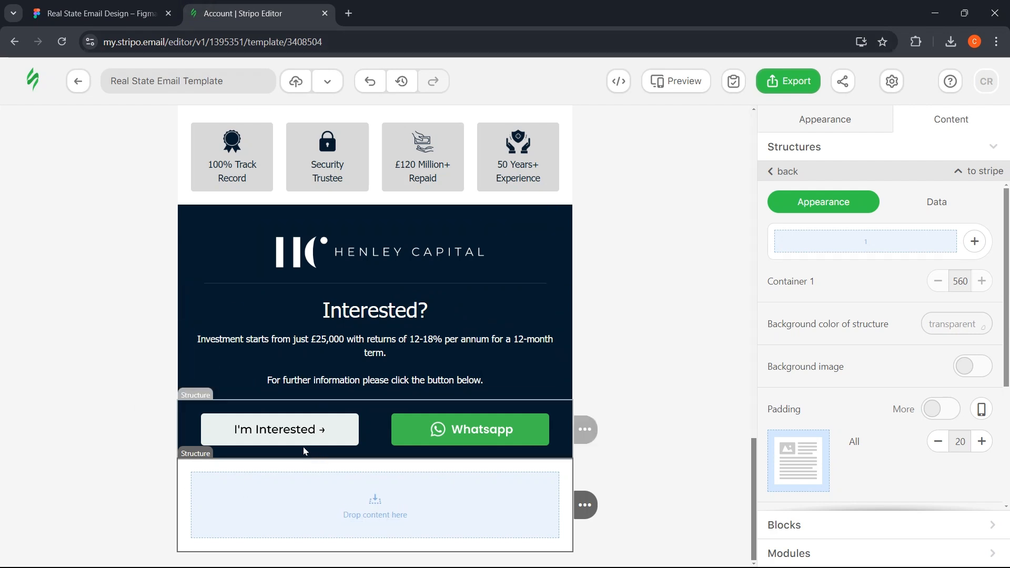
pyautogui.click(289, 442)
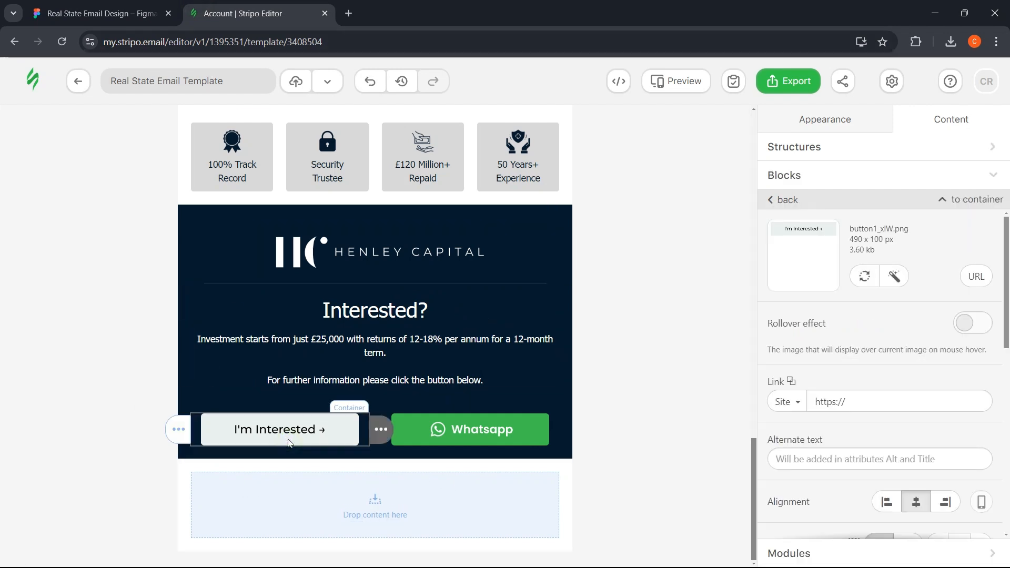
pyautogui.click(875, 405)
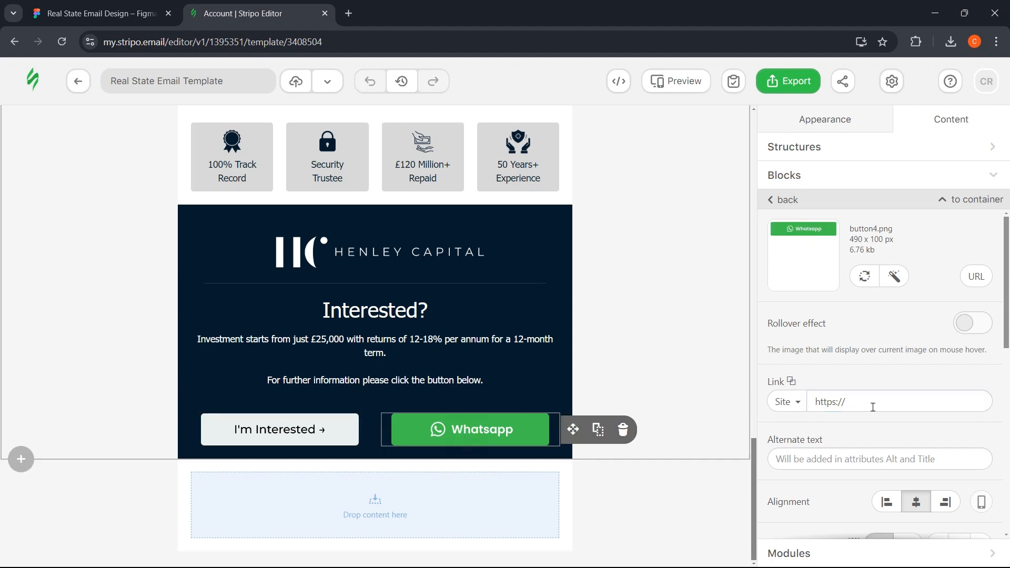
pyautogui.click(903, 402)
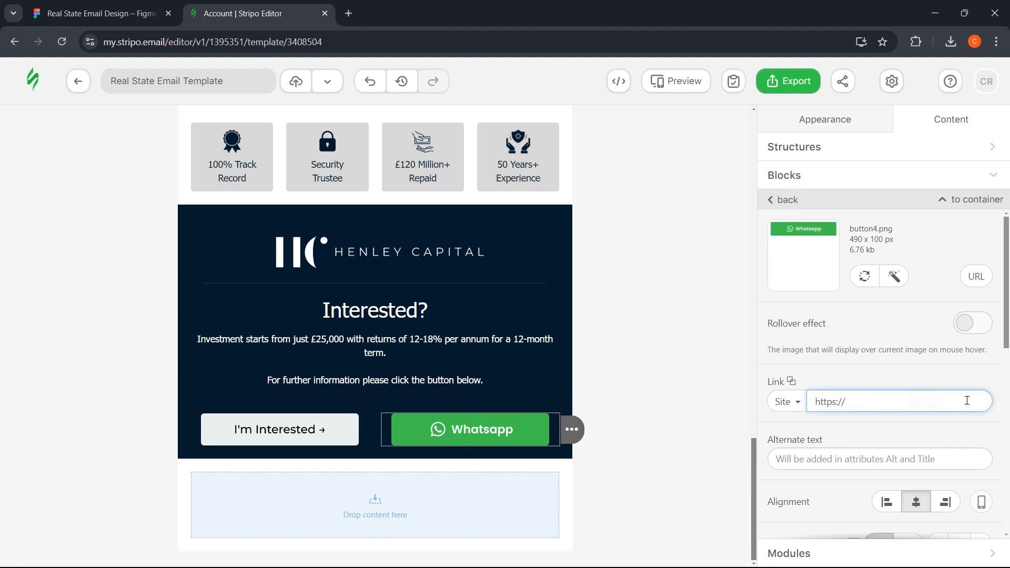
# - Keep the Whatsapp button's link type as web link and inspect its link prefix
pyautogui.click(786, 402)
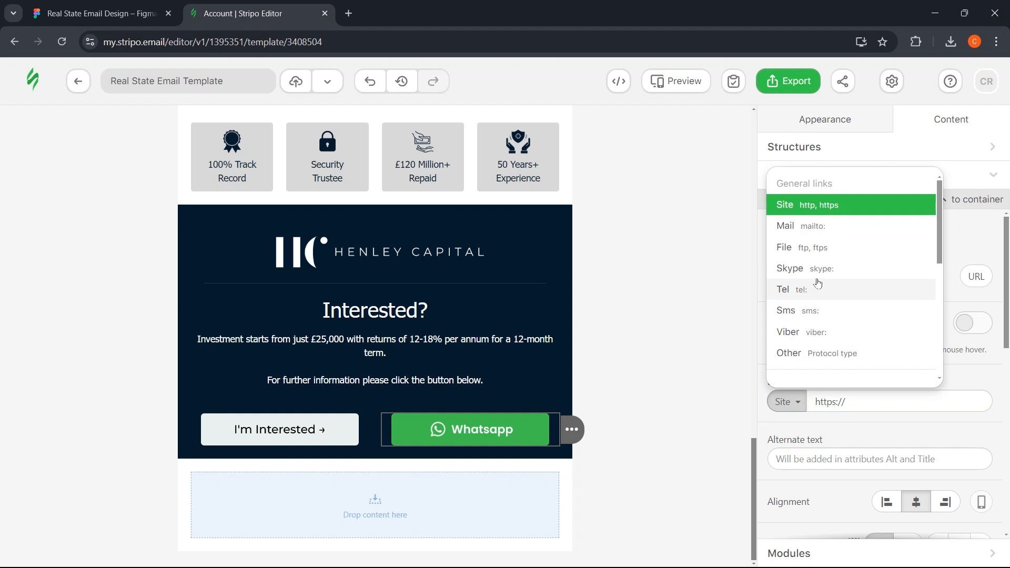
pyautogui.click(891, 402)
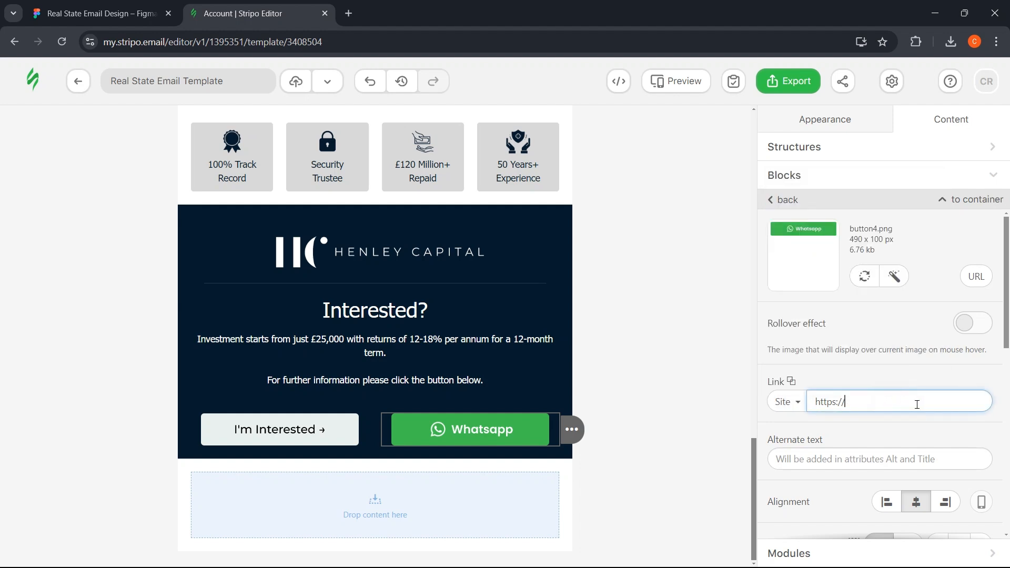
pyautogui.moveTo(846, 408); pyautogui.dragTo(819, 412)
pyautogui.click(892, 402)
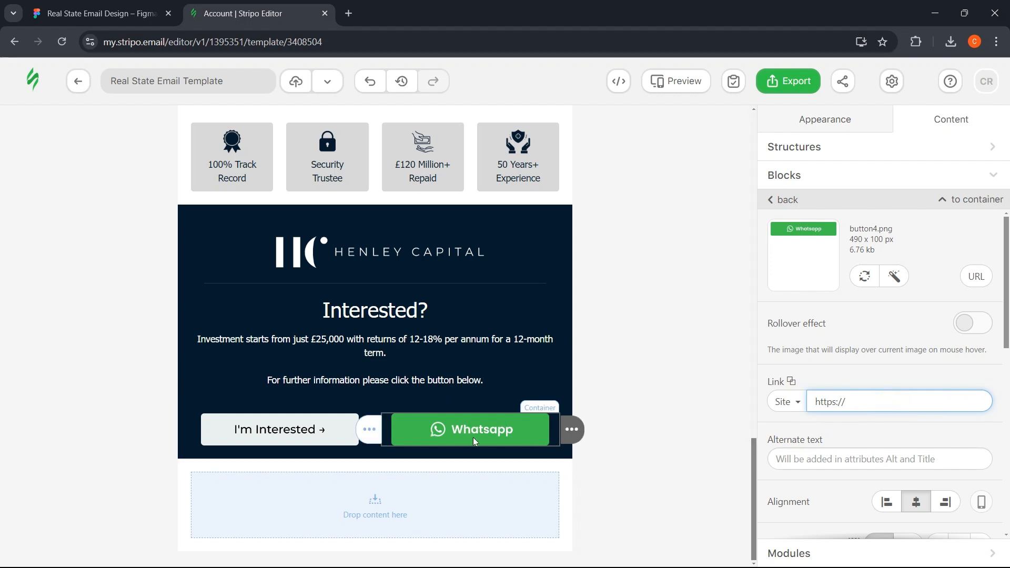
# - Drop a Social icons block into the empty structure below the buttons
pyautogui.click(190, 477)
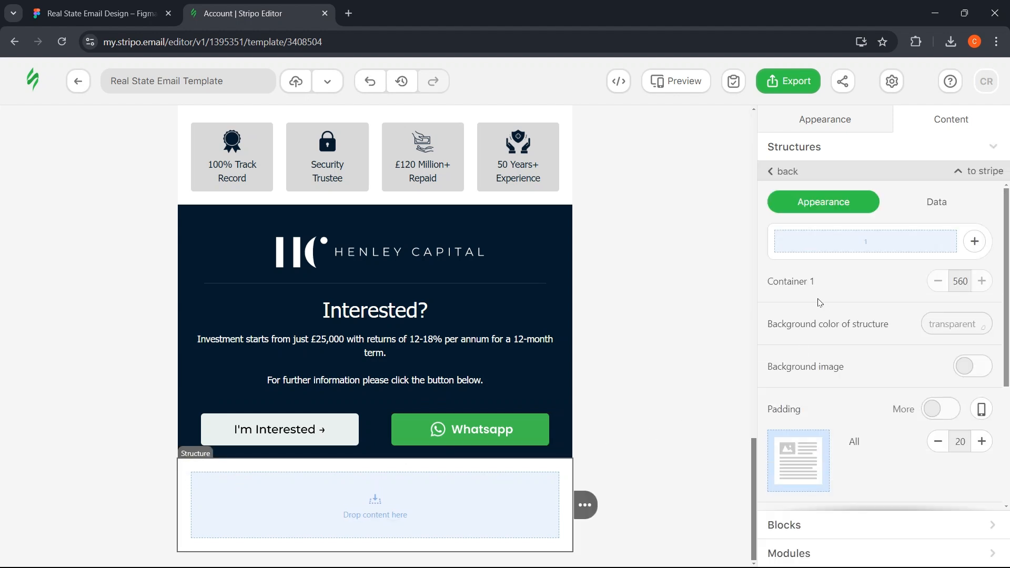
pyautogui.click(802, 148)
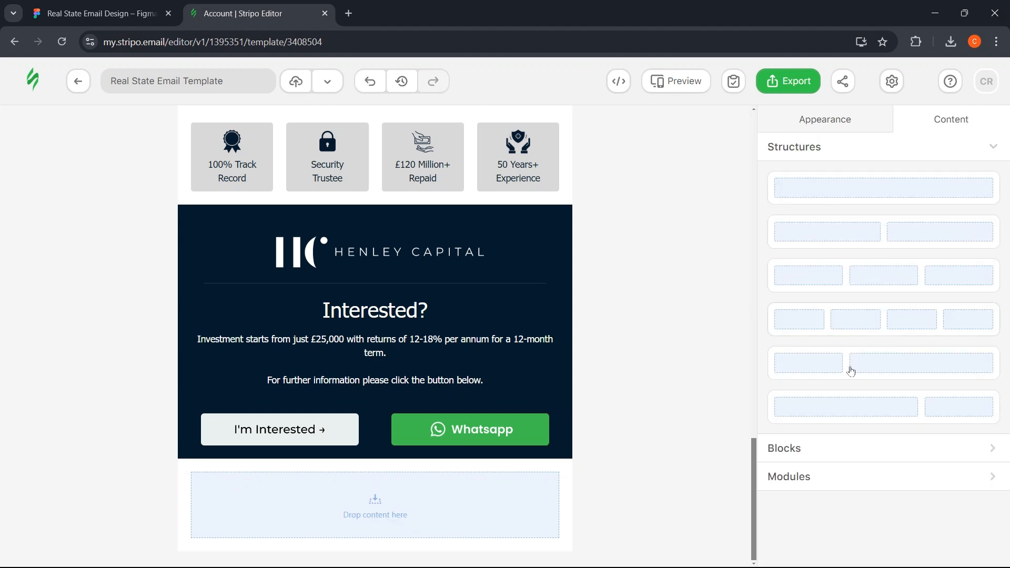
pyautogui.click(813, 453)
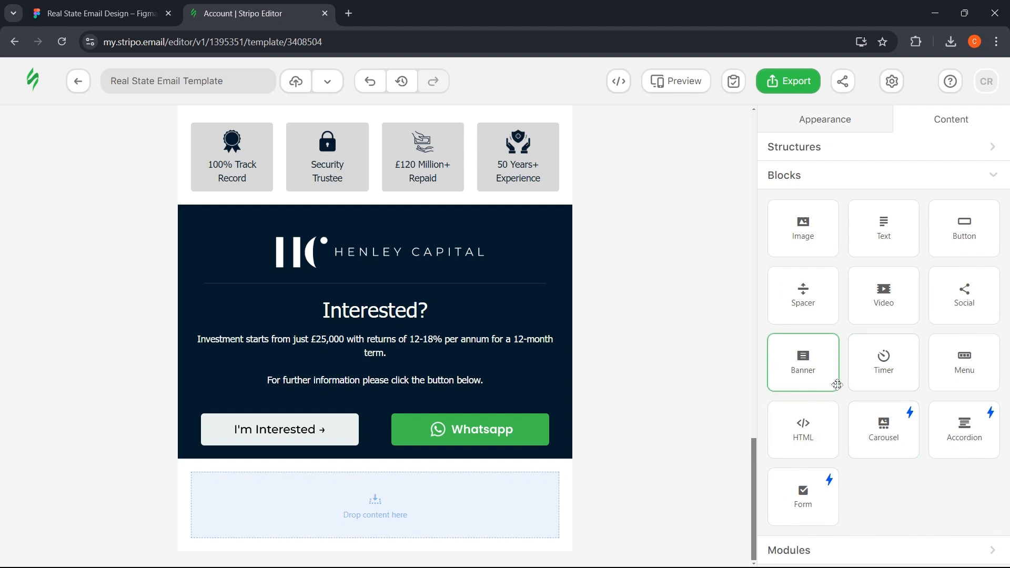
pyautogui.moveTo(961, 308); pyautogui.dragTo(351, 481)
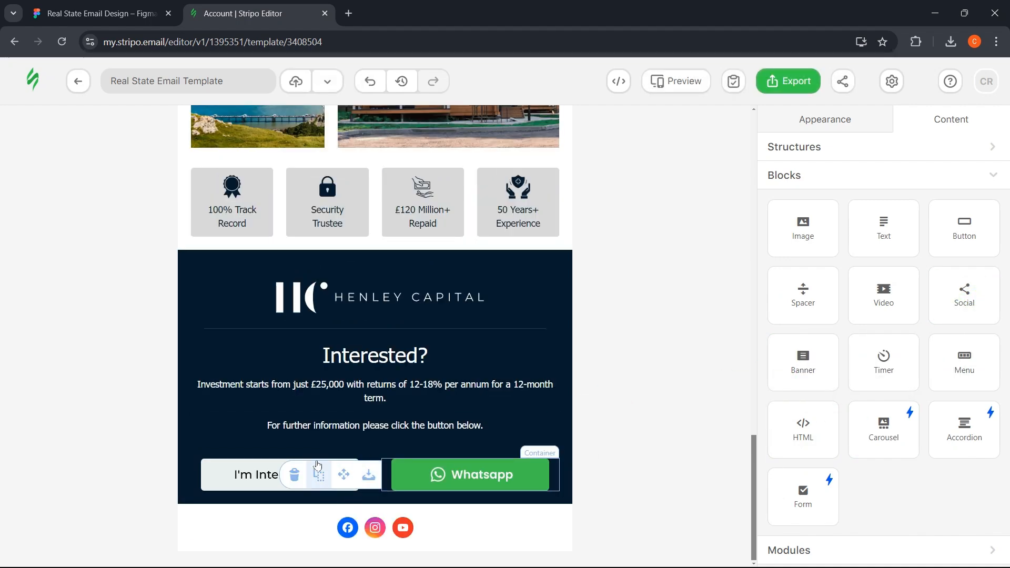
# - Copy the navy colour #051A2C from the Figma footer's background rectangle
pyautogui.click(99, 6)
pyautogui.click(263, 318)
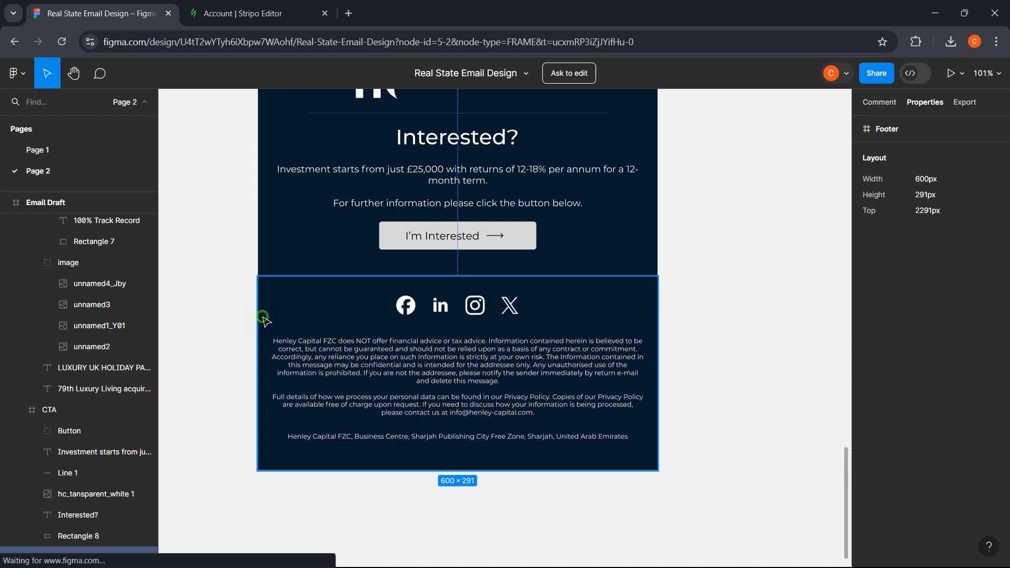
pyautogui.doubleClick(283, 310)
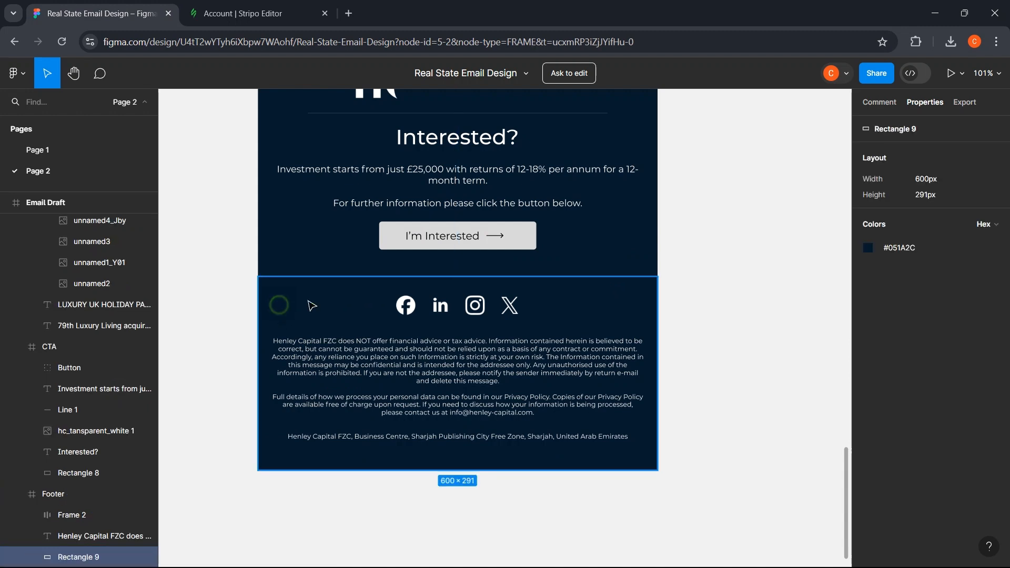
pyautogui.click(895, 250)
# - Paste #051A2C as the background colour of Stripo's social-icon footer row
pyautogui.click(237, 13)
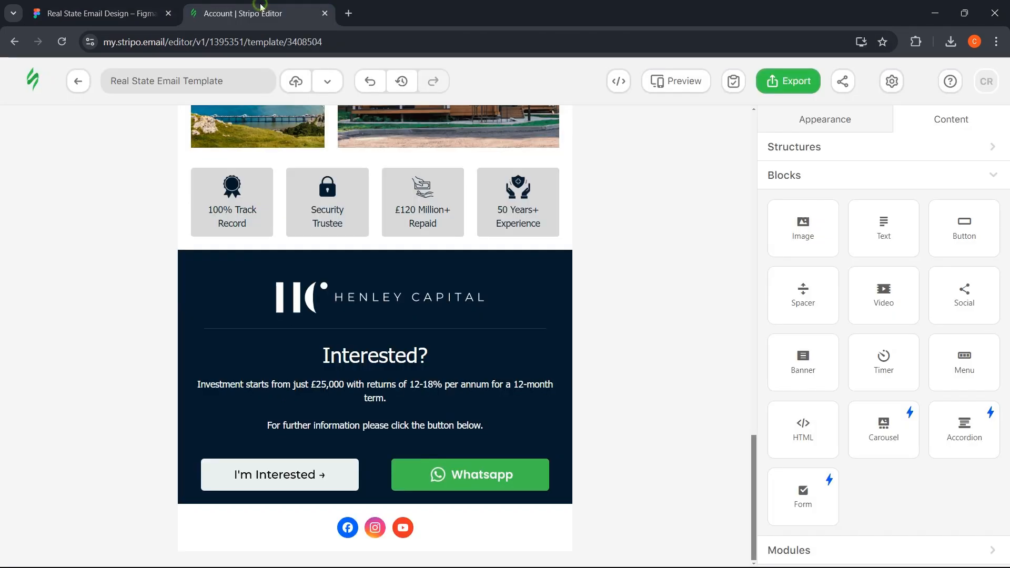
pyautogui.click(160, 520)
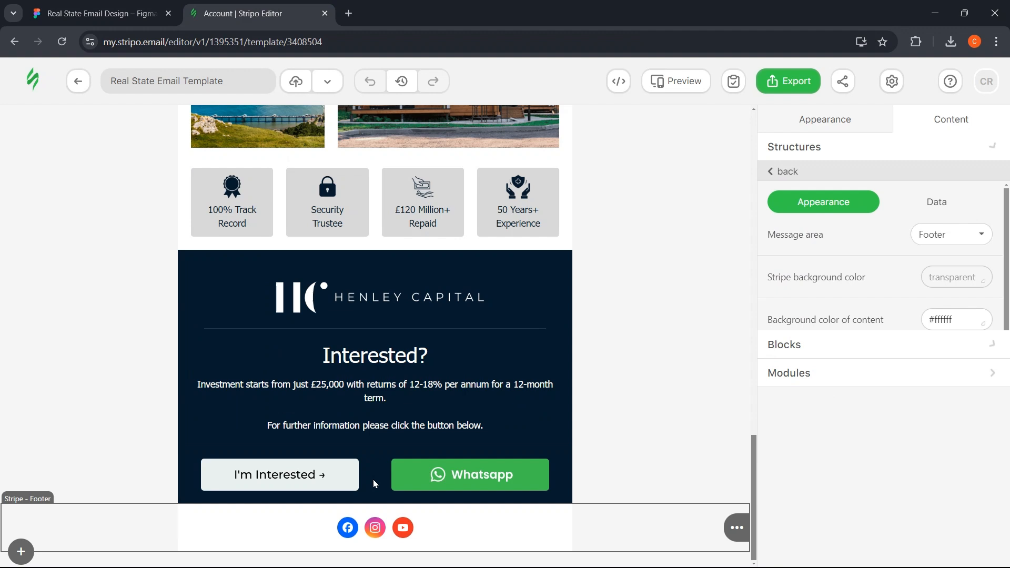
pyautogui.click(959, 282)
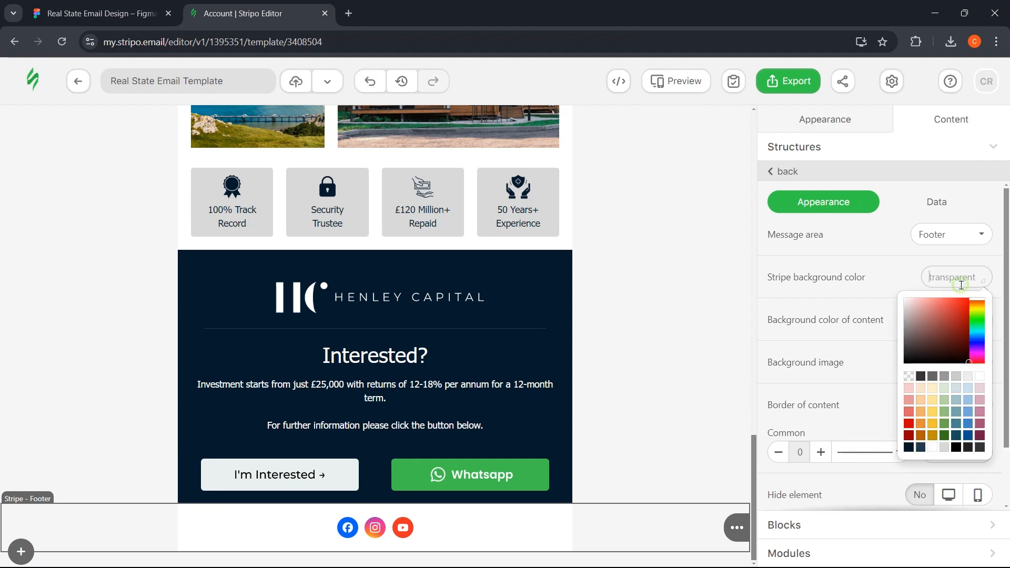
pyautogui.click(199, 507)
pyautogui.click(962, 323)
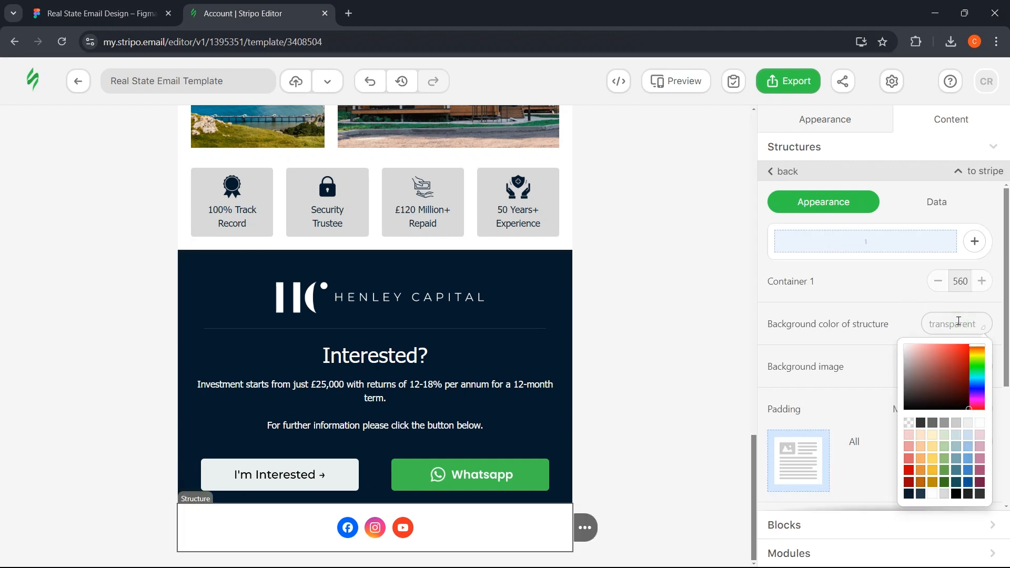
pyautogui.hotkey('ctrl', 'v')
pyautogui.click(264, 406)
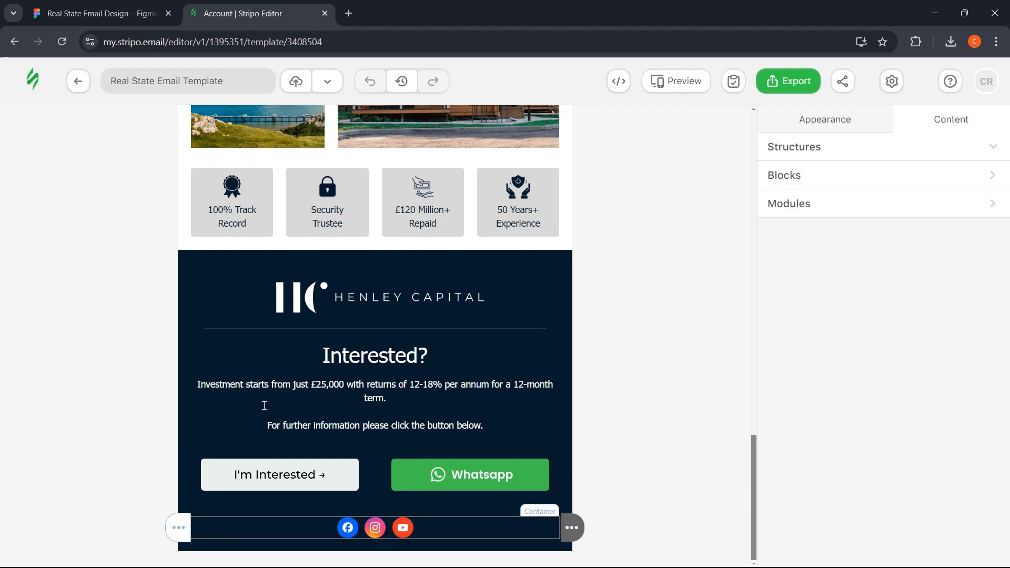
pyautogui.hotkey('ctrl', 'shift', 'Tab')
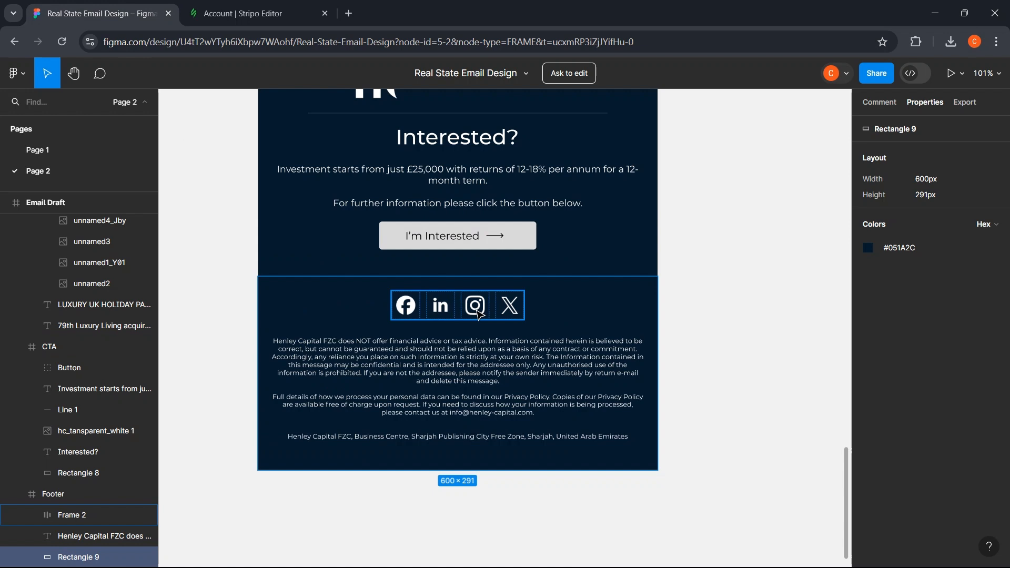
pyautogui.click(237, 13)
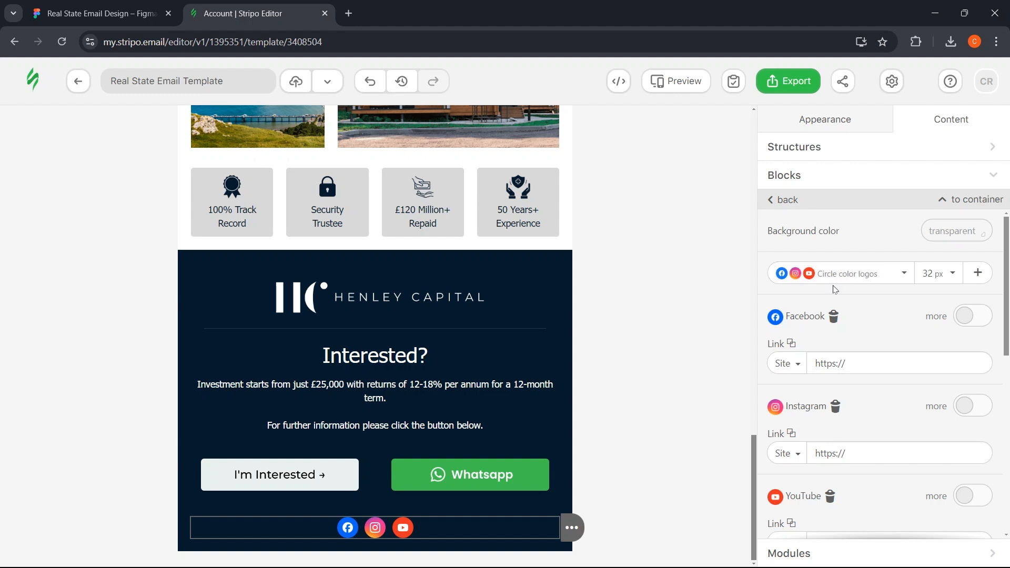
# - Switch the footer social icons to the White logos style
pyautogui.click(897, 275)
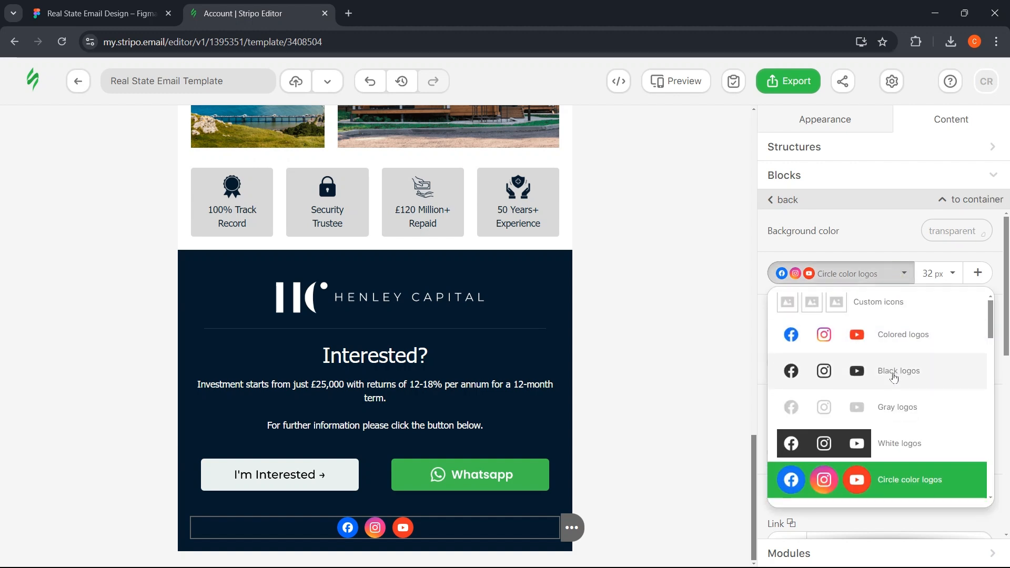
pyautogui.scroll(-2, 900, 382)
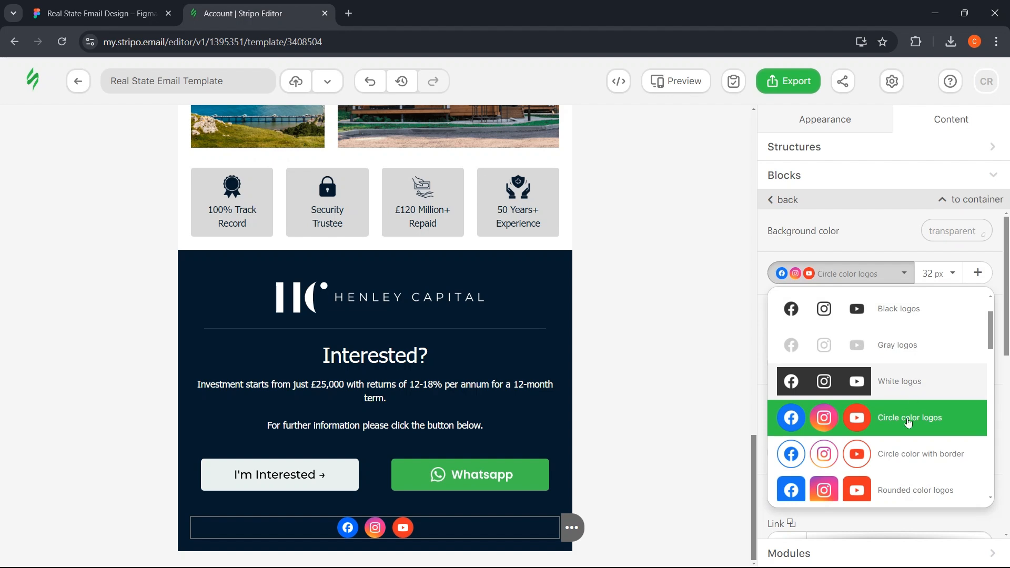
pyautogui.scroll(-5, 925, 424)
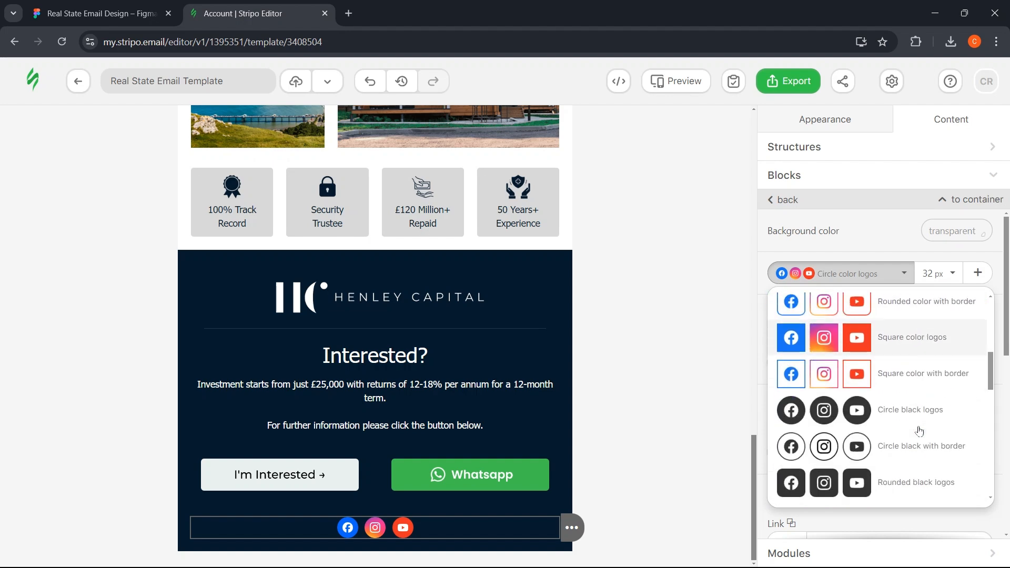
pyautogui.scroll(-3, 918, 403)
pyautogui.scroll(10, 920, 404)
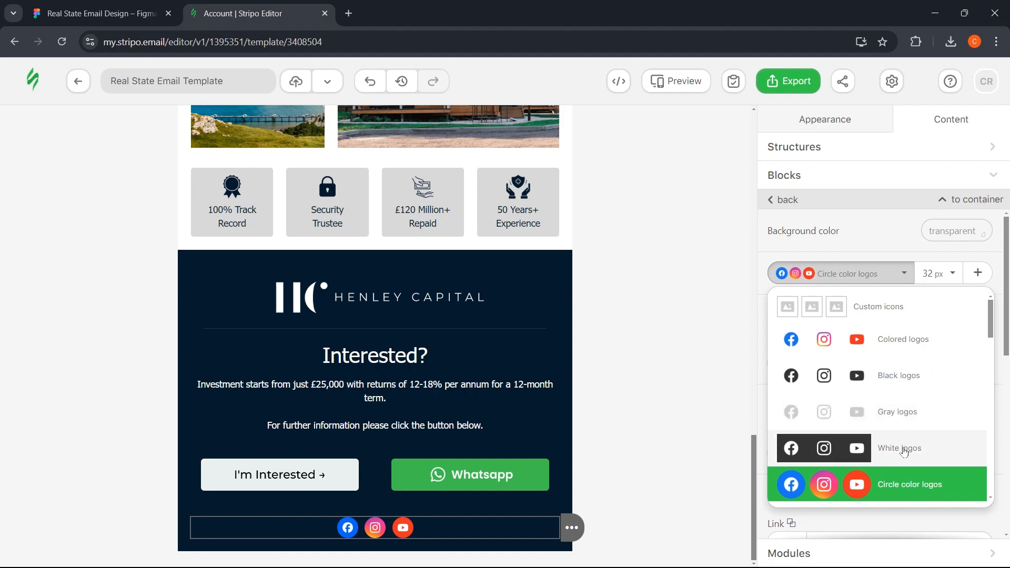
pyautogui.click(901, 447)
# - Compare with the Figma footer, then add an X icon after Facebook, Instagram and YouTube
pyautogui.click(94, 13)
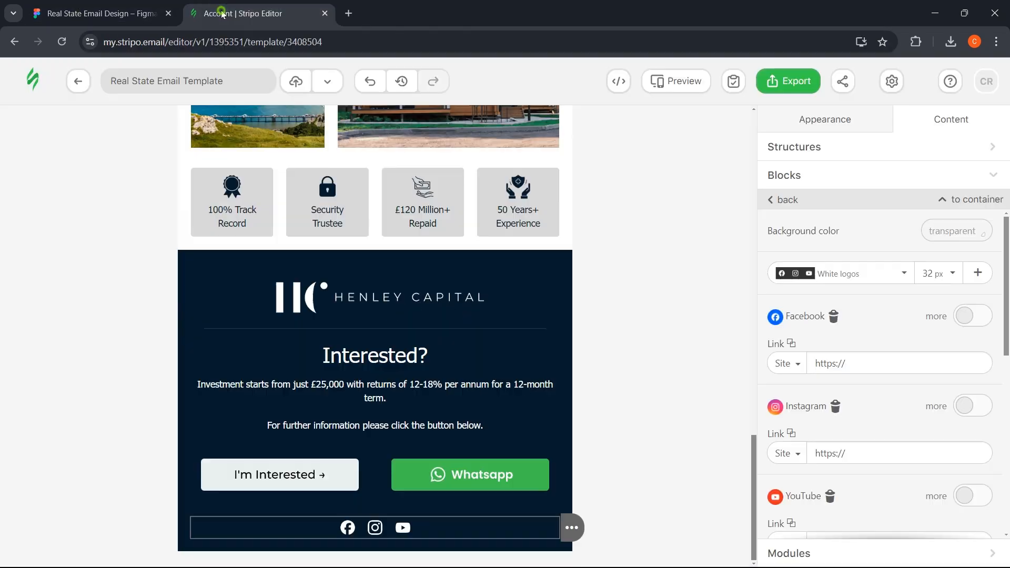
pyautogui.click(222, 13)
pyautogui.click(92, 13)
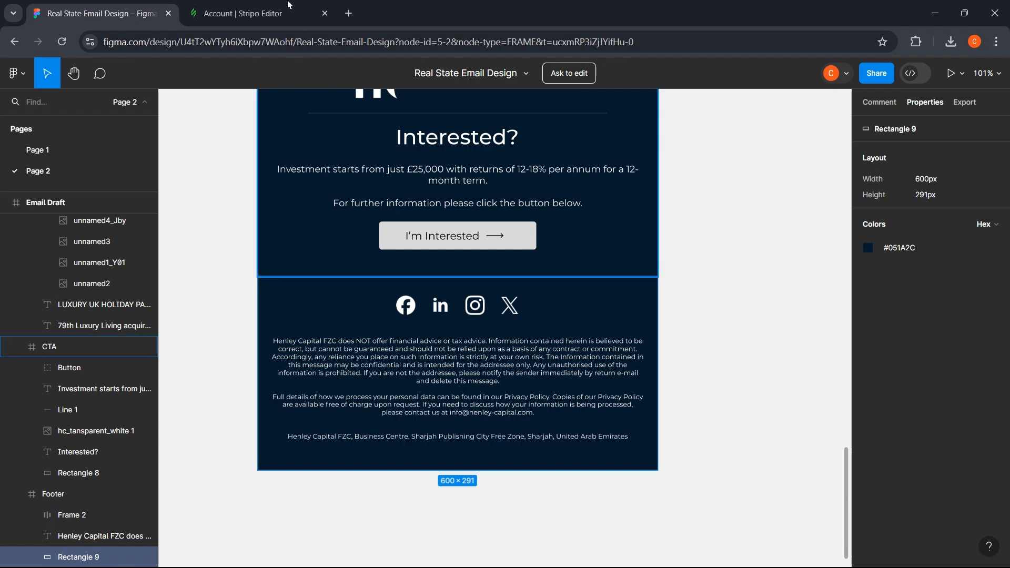
pyautogui.click(221, 14)
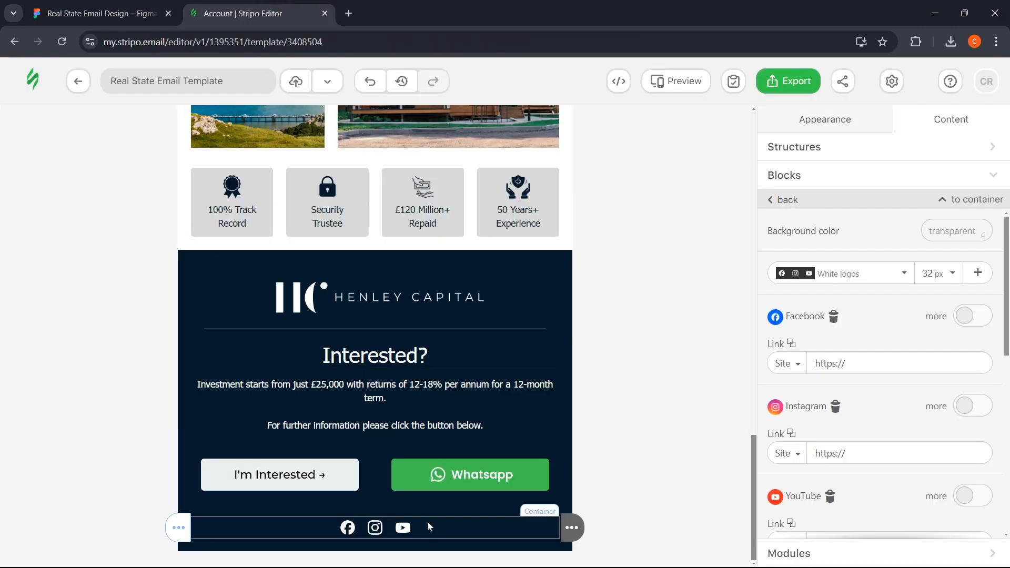
pyautogui.click(891, 270)
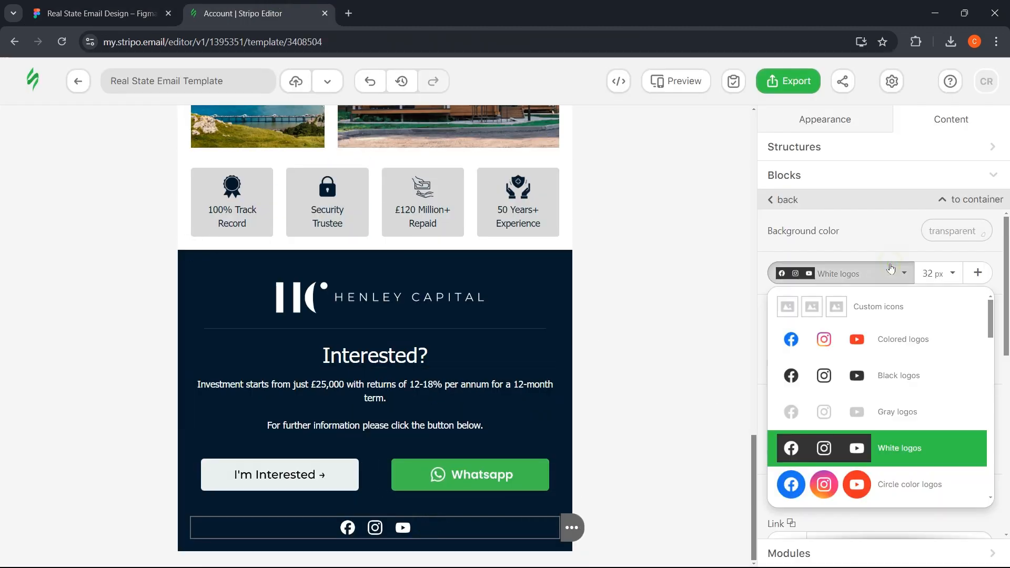
pyautogui.click(977, 273)
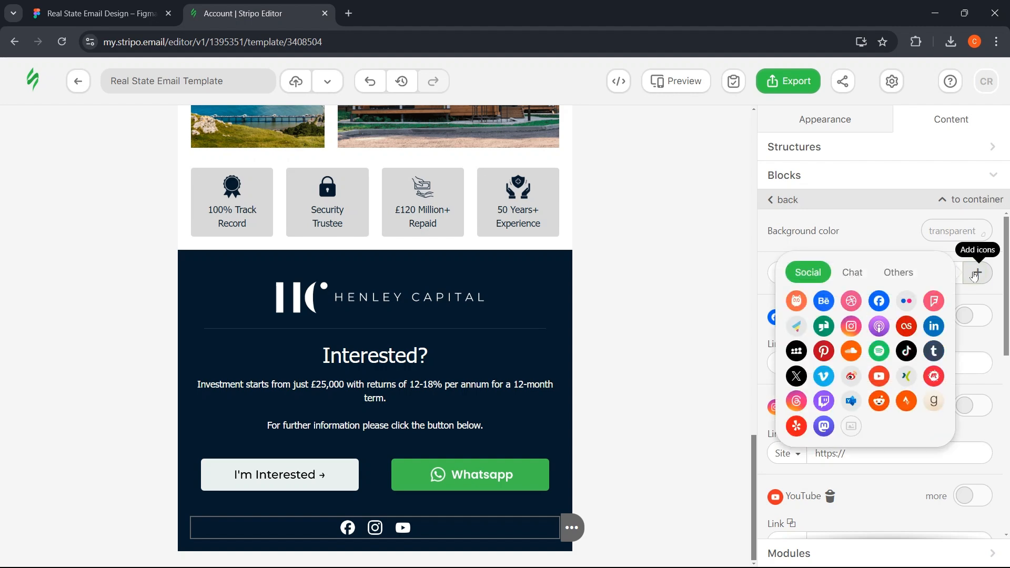
pyautogui.click(979, 274)
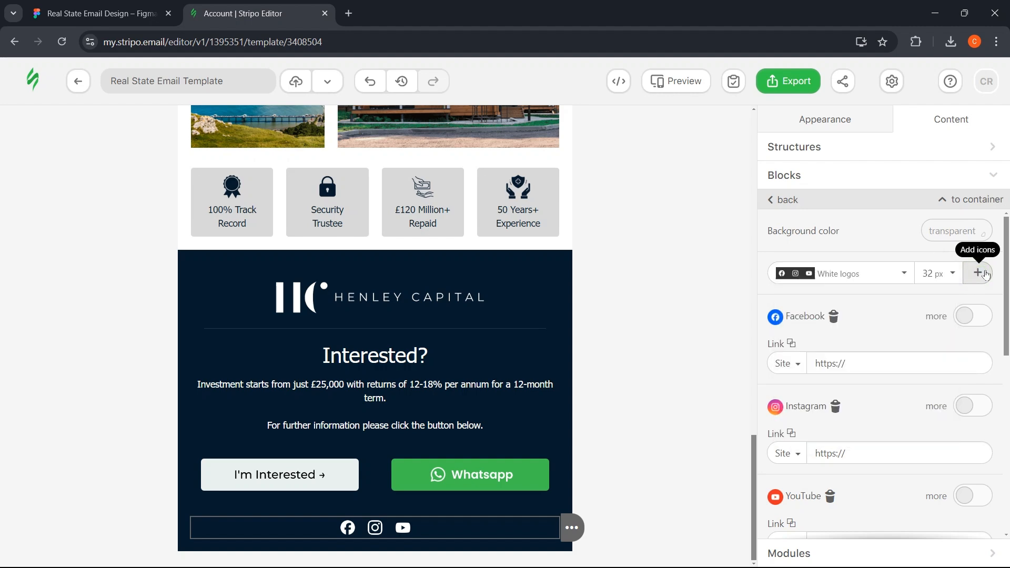
pyautogui.click(979, 273)
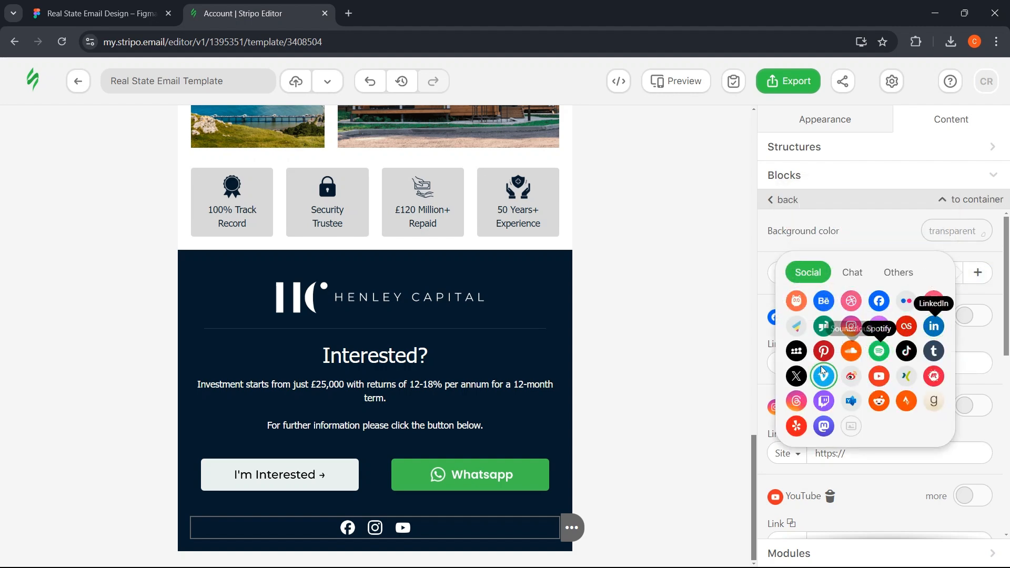
pyautogui.click(795, 383)
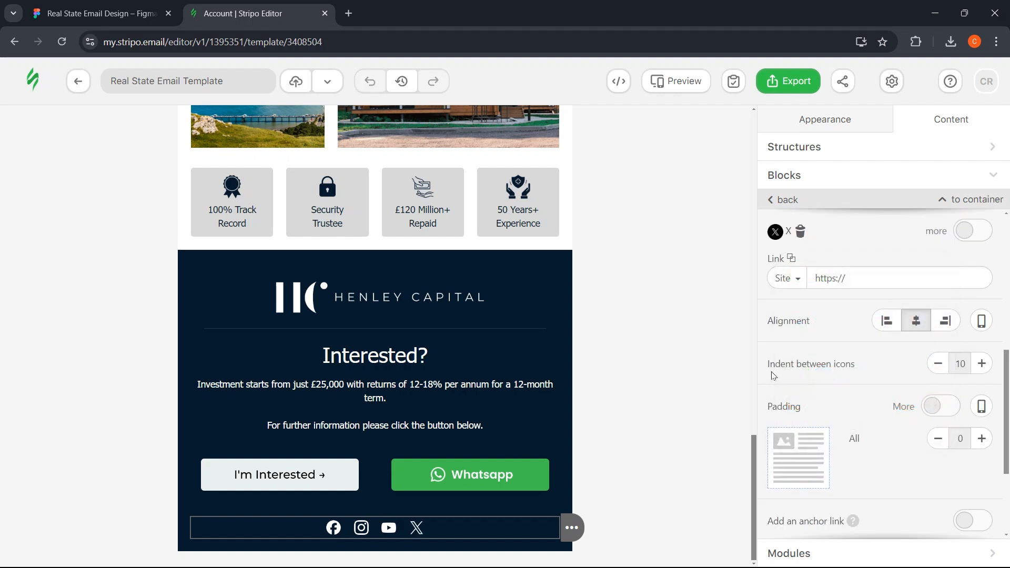
pyautogui.scroll(6, 865, 333)
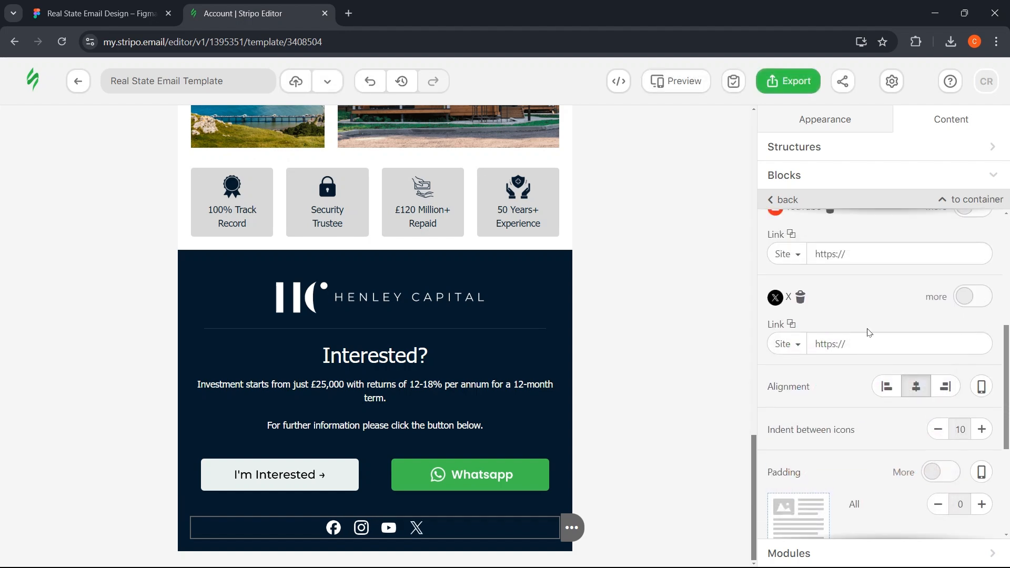
pyautogui.scroll(1, 871, 330)
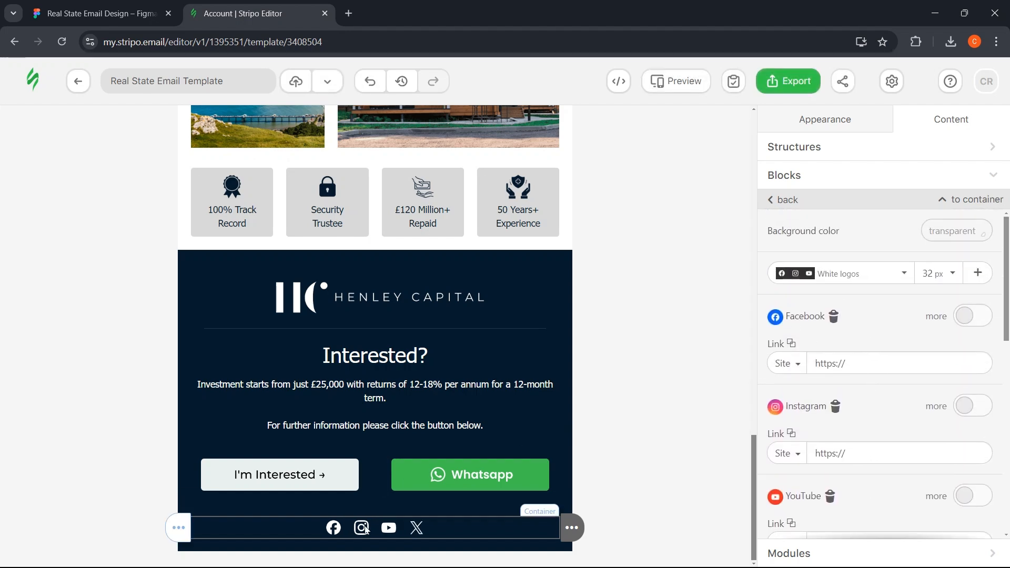
# - Try 64 px social icons, then set them back to 32 px
pyautogui.click(940, 273)
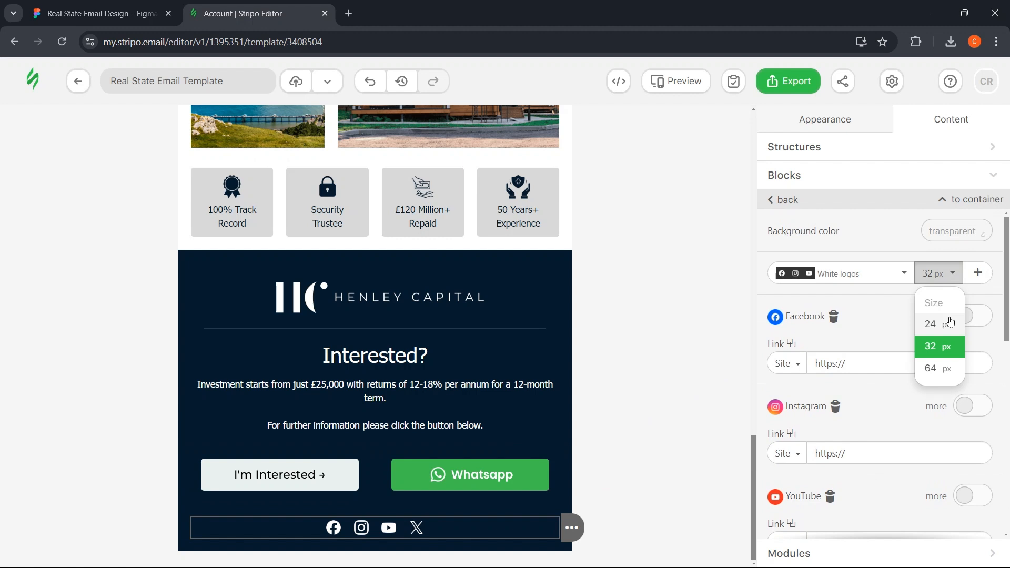
pyautogui.click(940, 368)
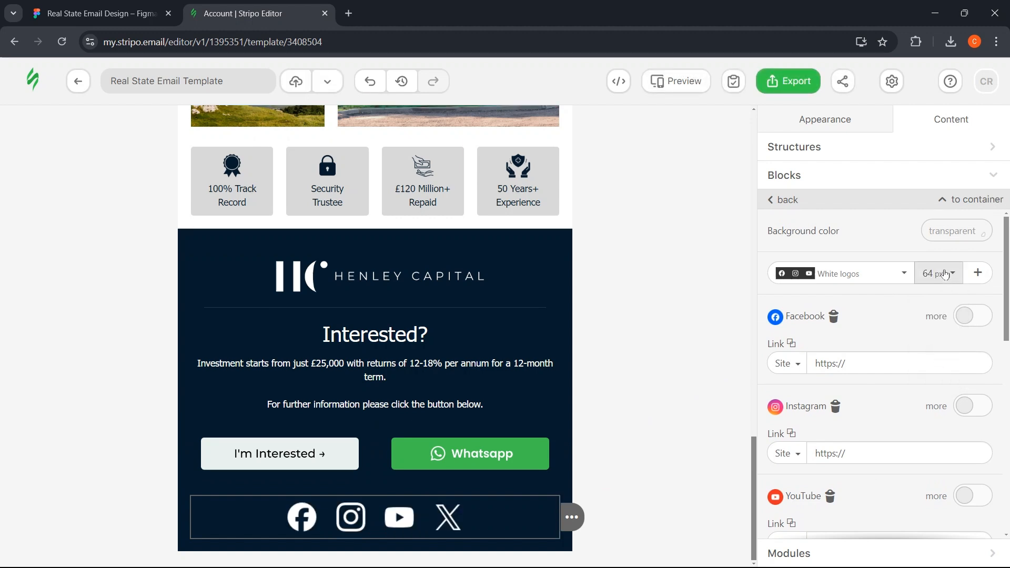
pyautogui.click(940, 273)
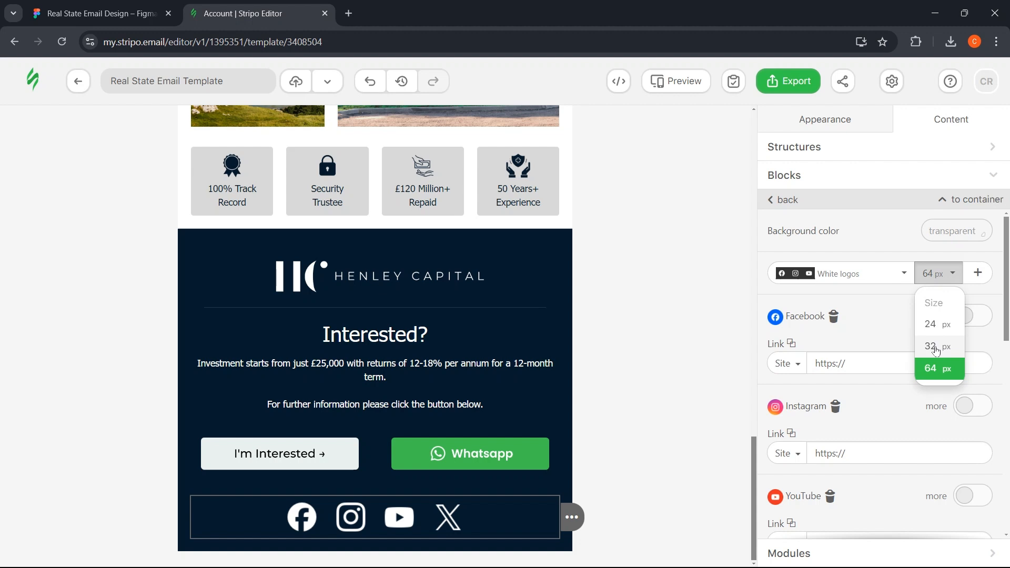
pyautogui.click(936, 347)
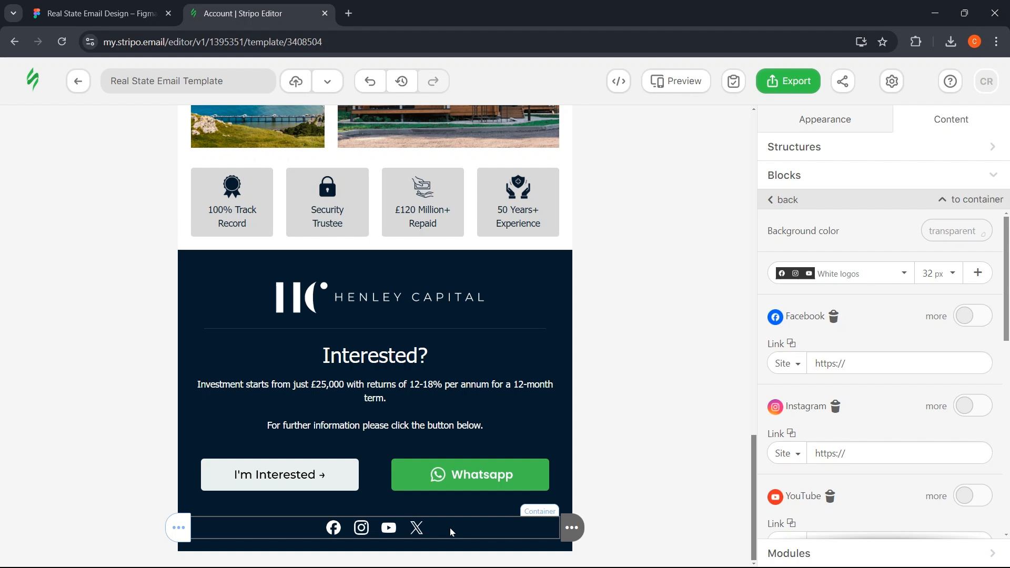
# - Open the code panel and scroll through the social block's HTML
pyautogui.click(617, 85)
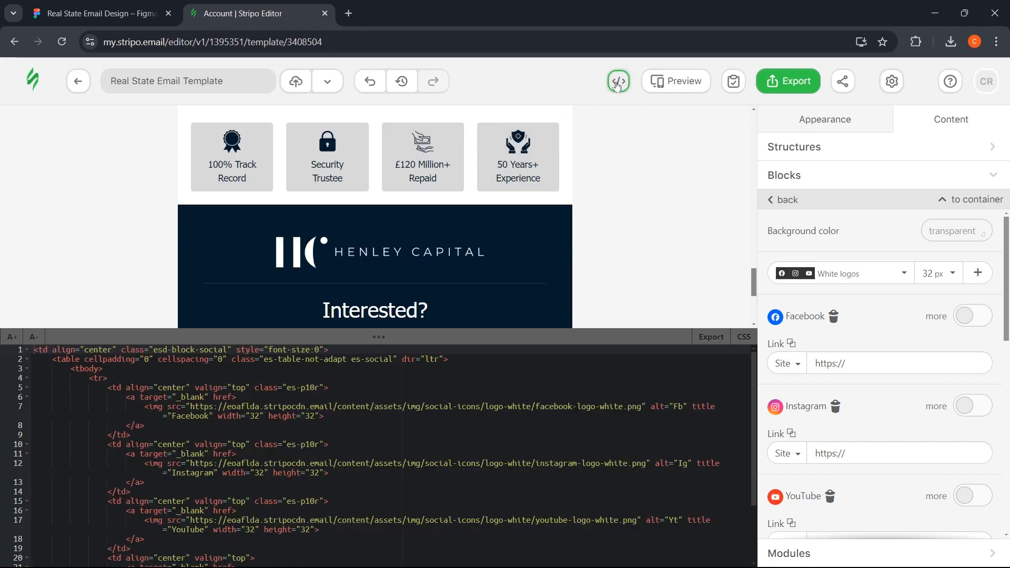
pyautogui.scroll(-2, 572, 183)
pyautogui.scroll(-2, 573, 183)
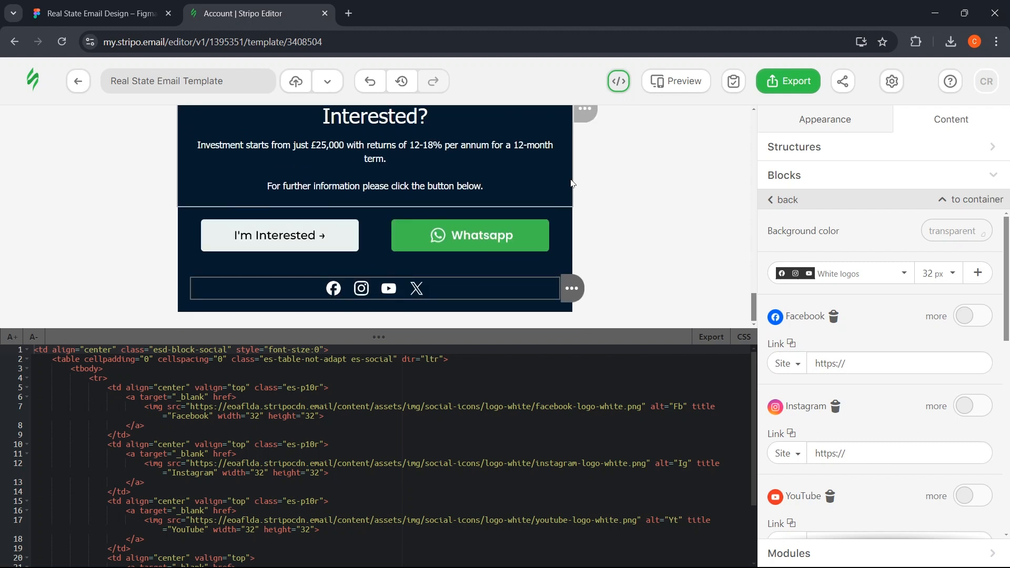
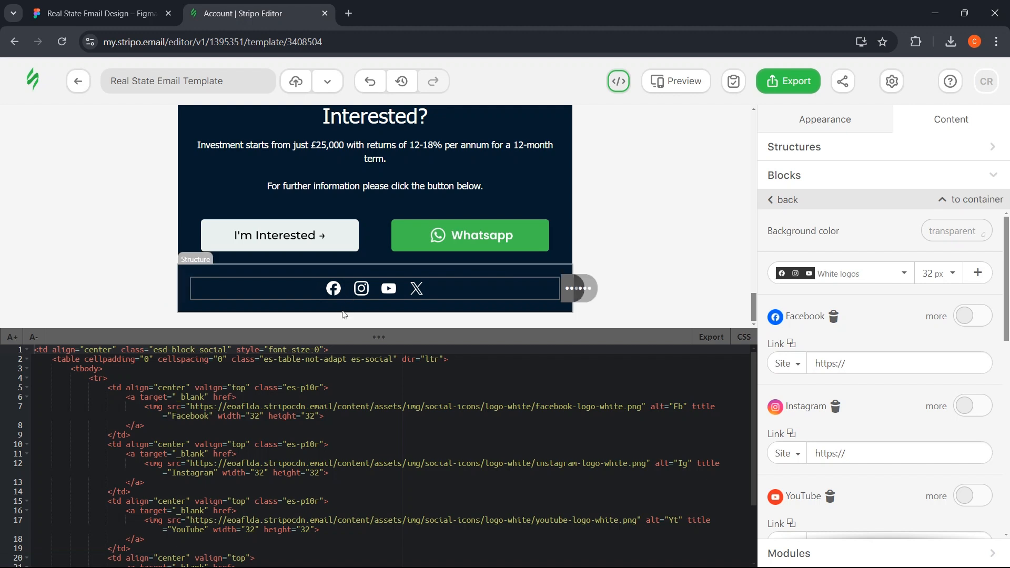
# - Change the Facebook icon's width to 42 in the HTML code
pyautogui.click(261, 417)
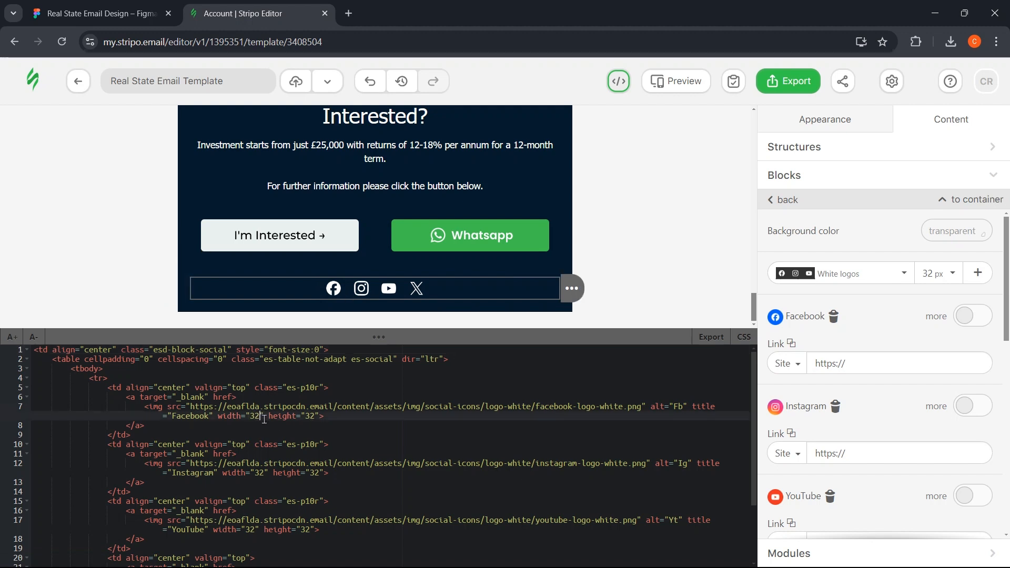
pyautogui.press('BackSpace')
pyautogui.press('BackSpace')
pyautogui.write('43')
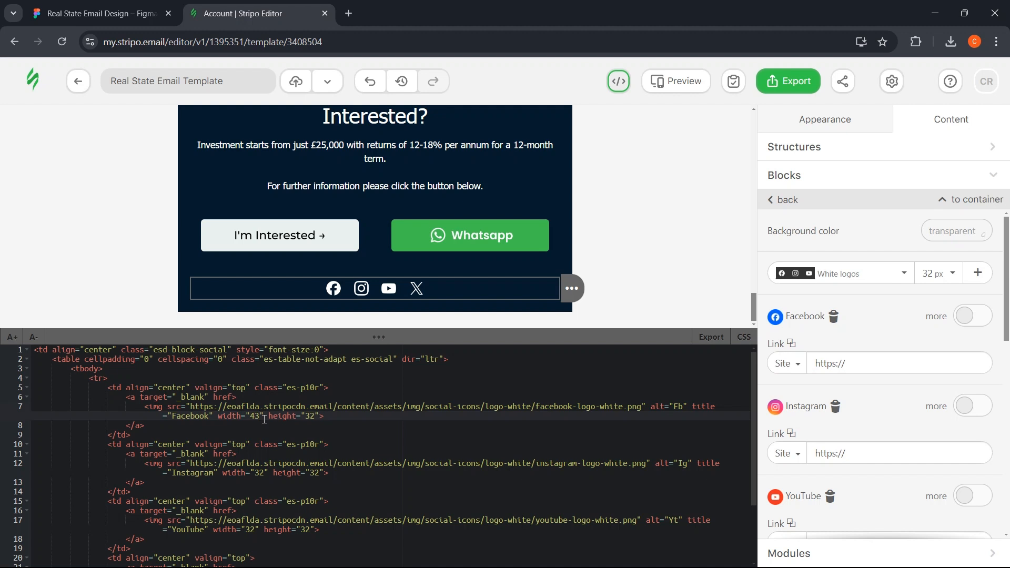
pyautogui.press('BackSpace')
pyautogui.write('2')
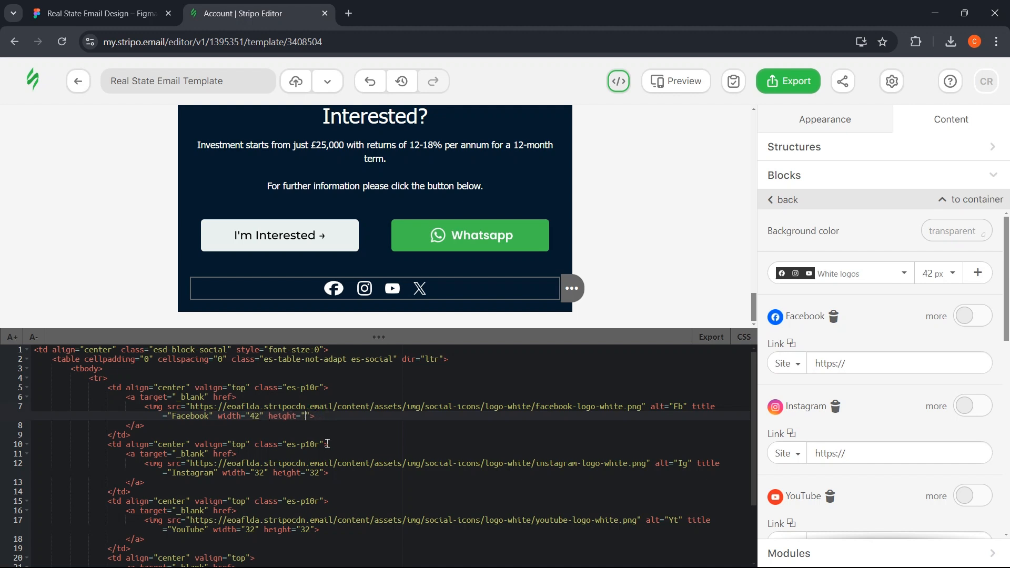
pyautogui.write('42')
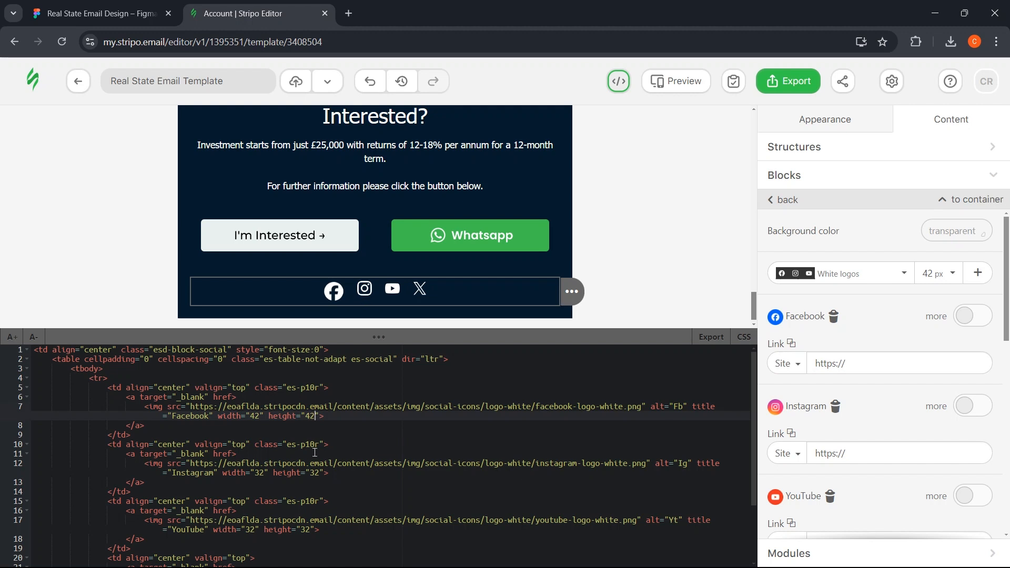
# - Set the Instagram and YouTube icon widths and heights to 42 in the code
pyautogui.doubleClick(314, 473)
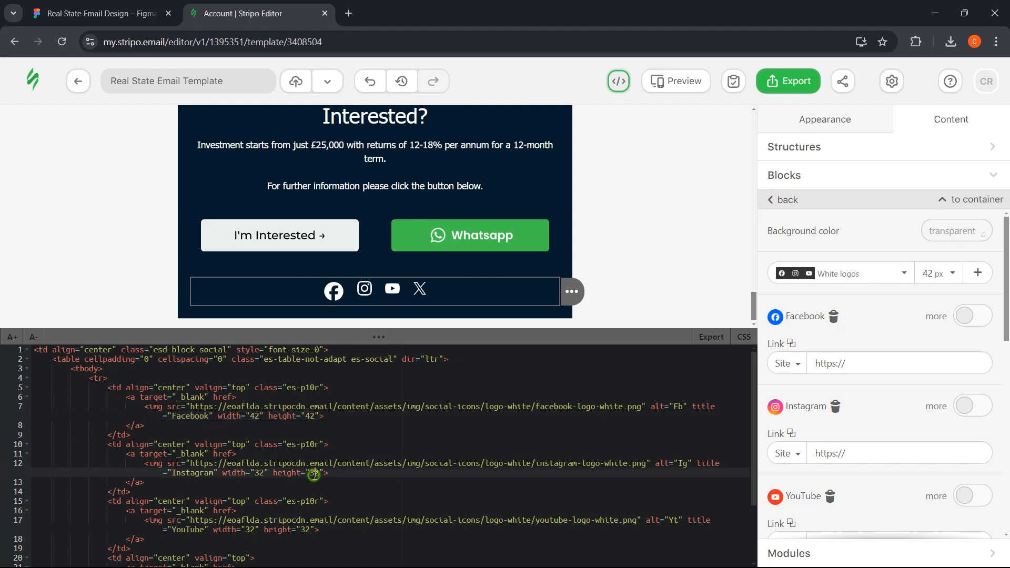
pyautogui.write('42')
pyautogui.doubleClick(256, 473)
pyautogui.write('42')
pyautogui.scroll(-1, 295, 476)
pyautogui.doubleClick(252, 490)
pyautogui.write('42')
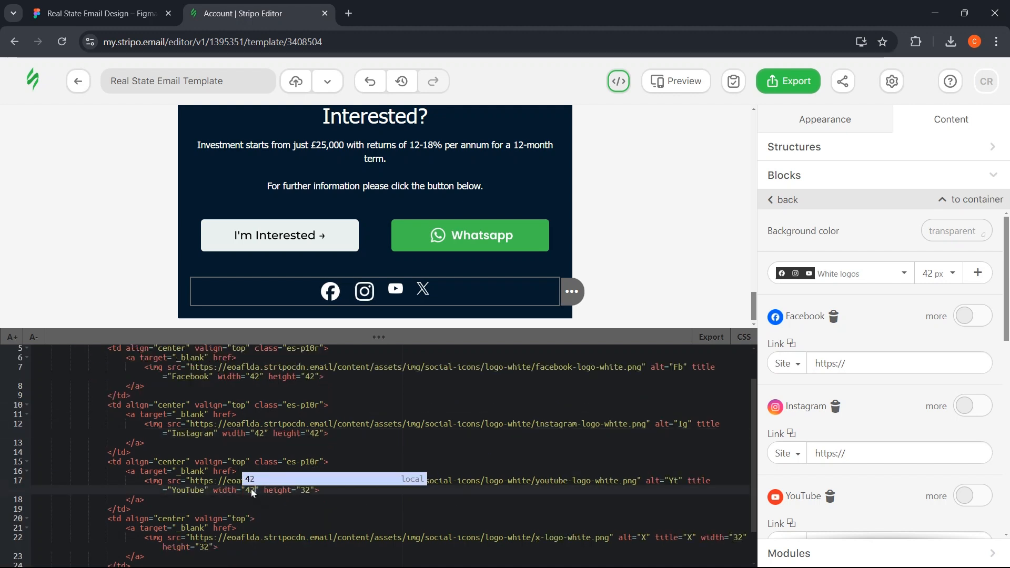
pyautogui.doubleClick(308, 490)
pyautogui.write('42')
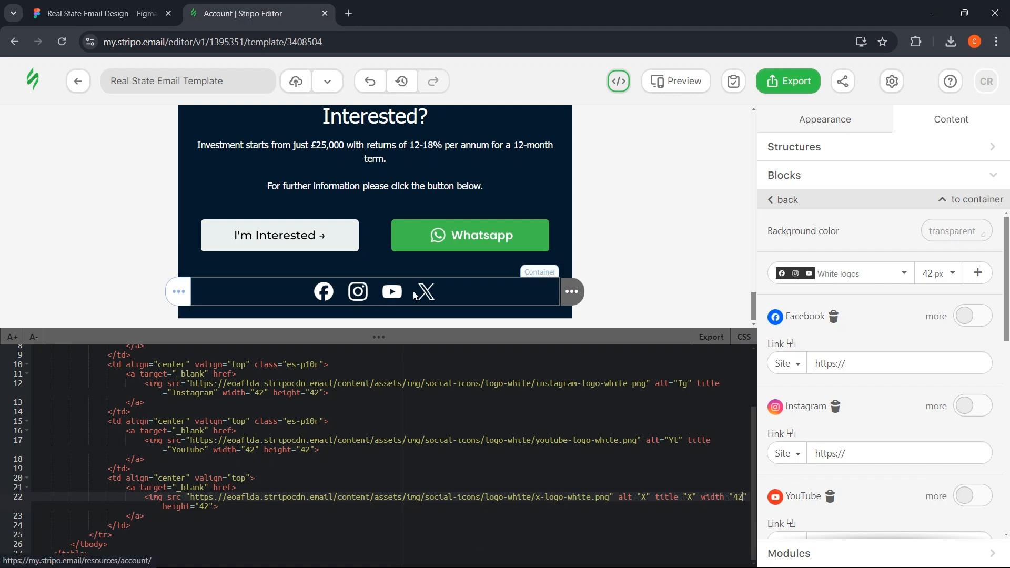
# - Try 32 px social icons, set them back to 42 px, and close the code editor
pyautogui.click(945, 280)
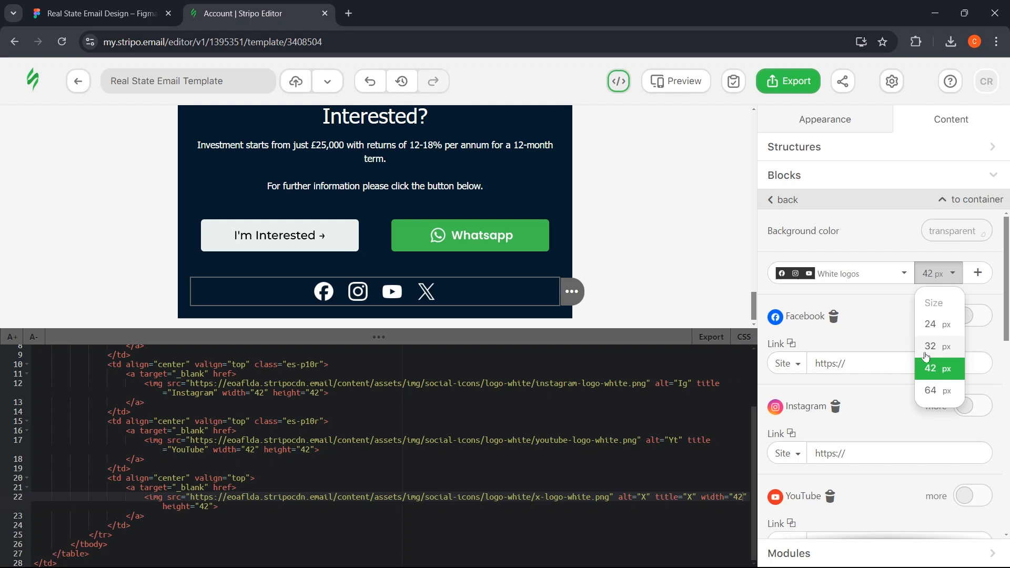
pyautogui.click(930, 346)
pyautogui.click(949, 273)
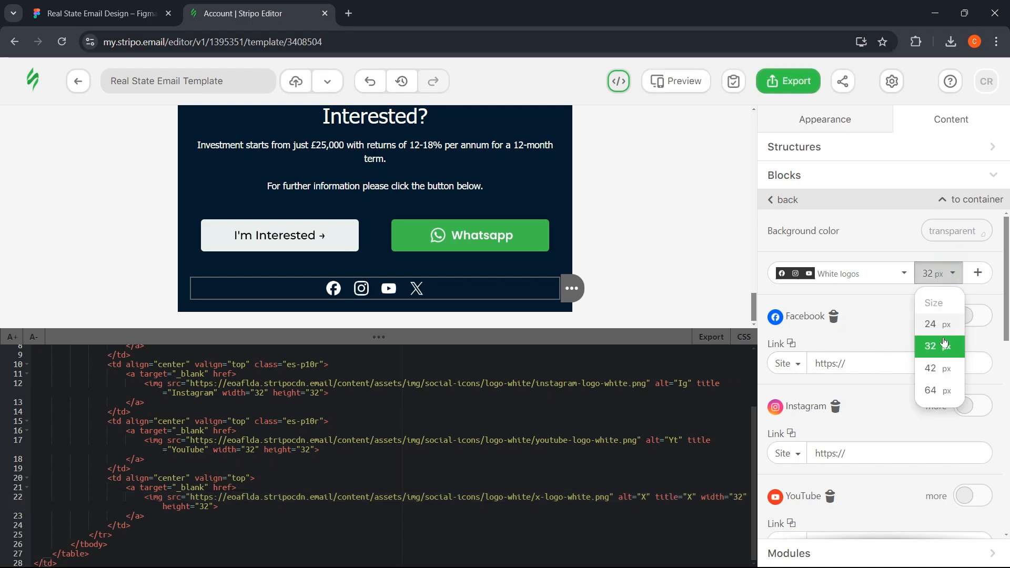
pyautogui.click(939, 368)
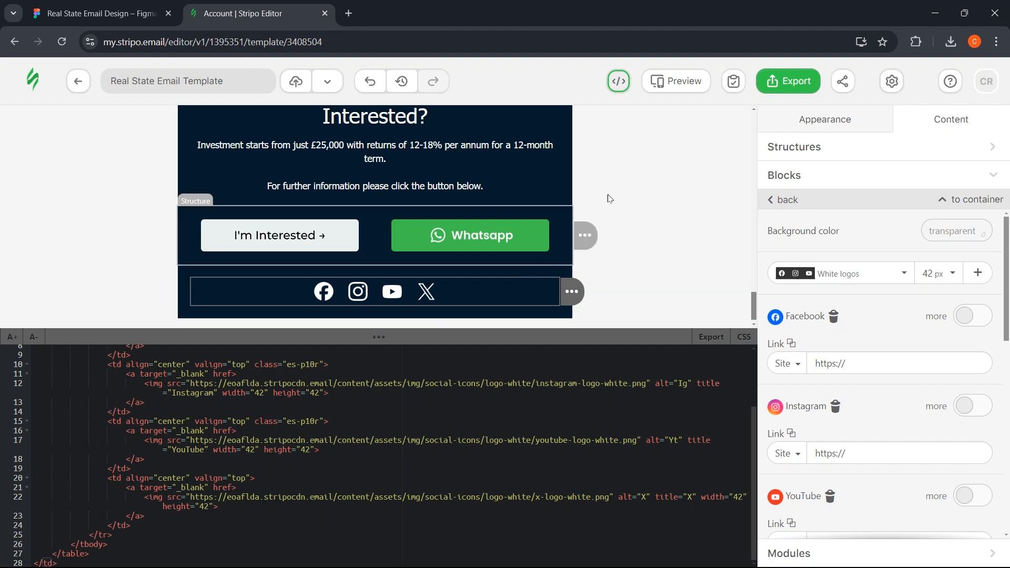
pyautogui.click(623, 88)
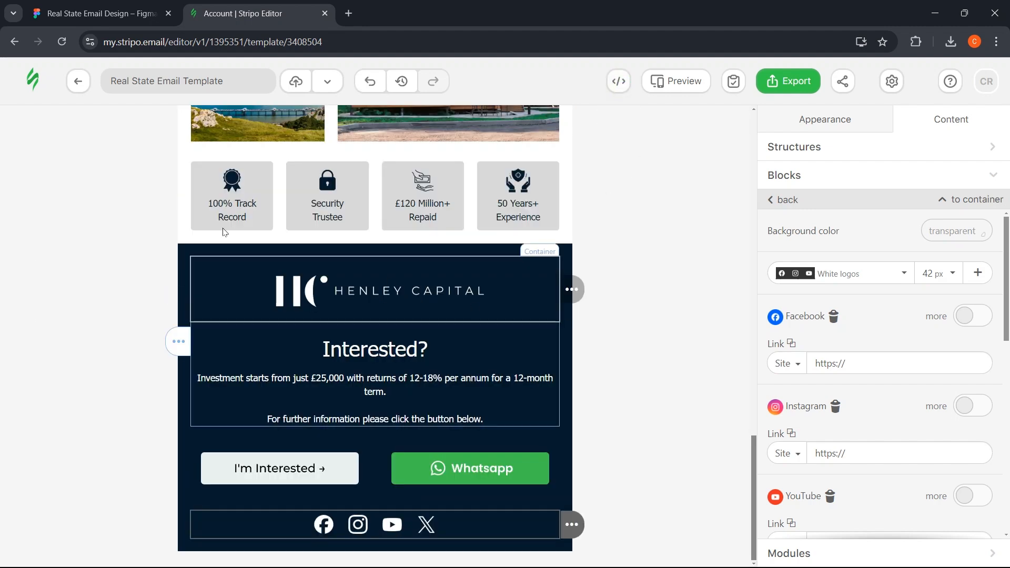
pyautogui.click(98, 5)
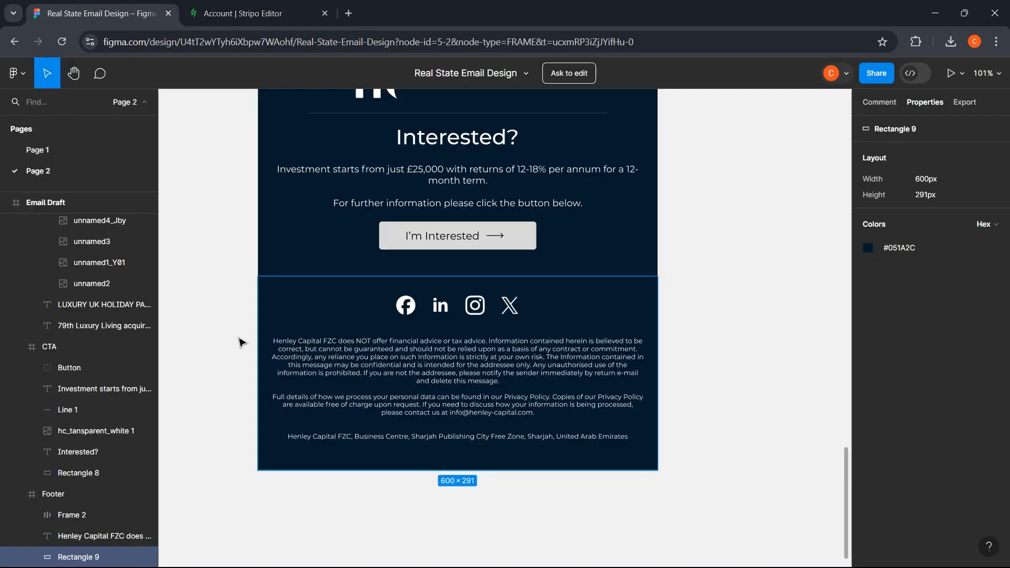
# - Copy the 'Henley Capital FZC does…' disclaimer text from the Figma footer
pyautogui.click(505, 369)
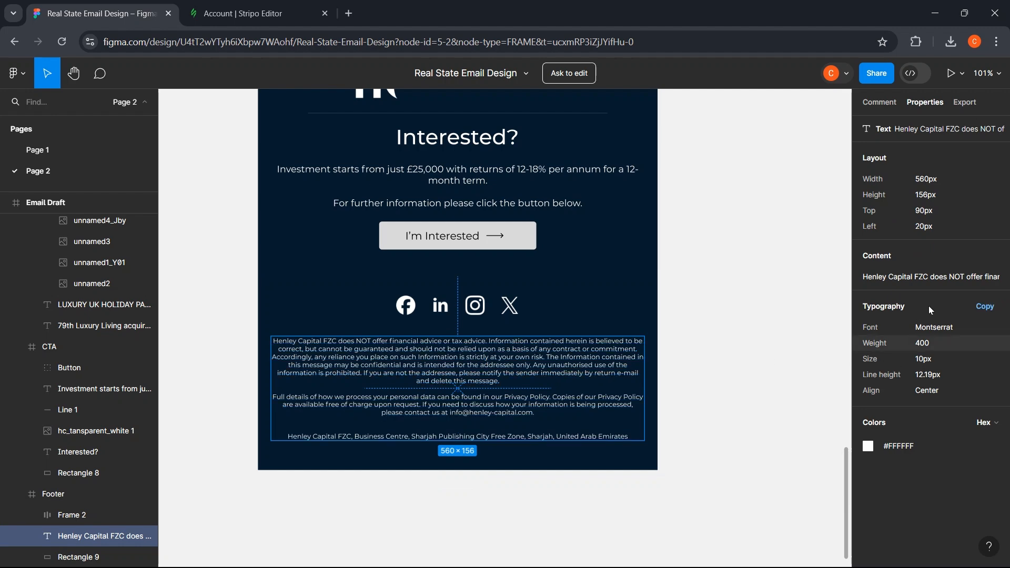
pyautogui.moveTo(965, 281)
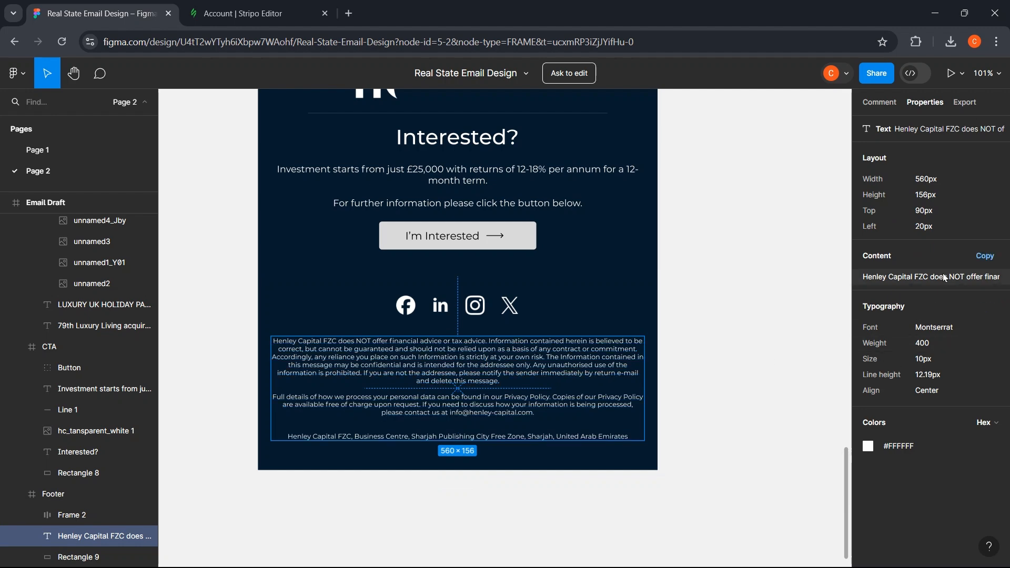
pyautogui.click(955, 276)
pyautogui.click(249, 4)
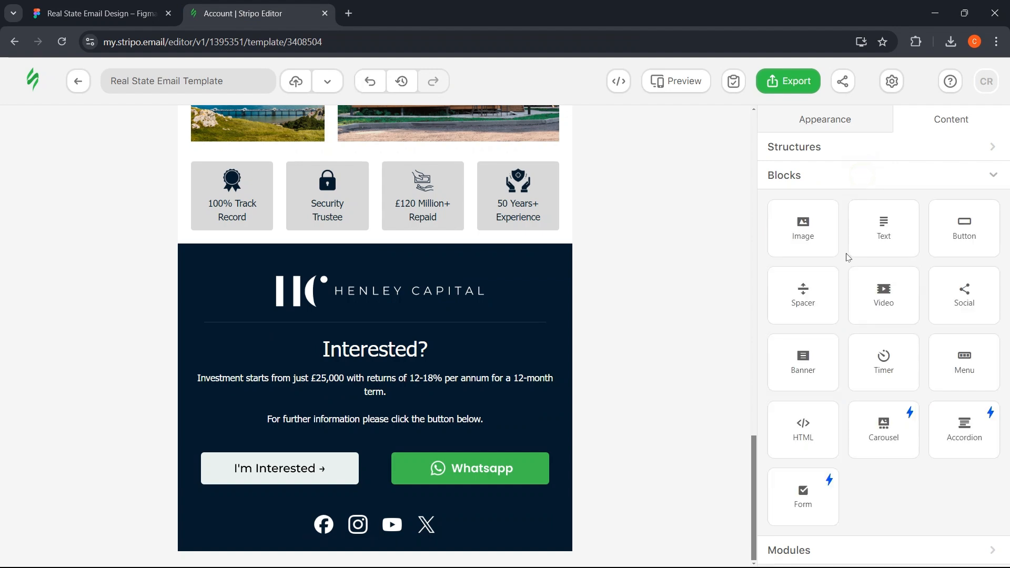
# - Add a Text block below the social icons with the pasted disclaimer, white and centred
pyautogui.moveTo(883, 244); pyautogui.dragTo(328, 535)
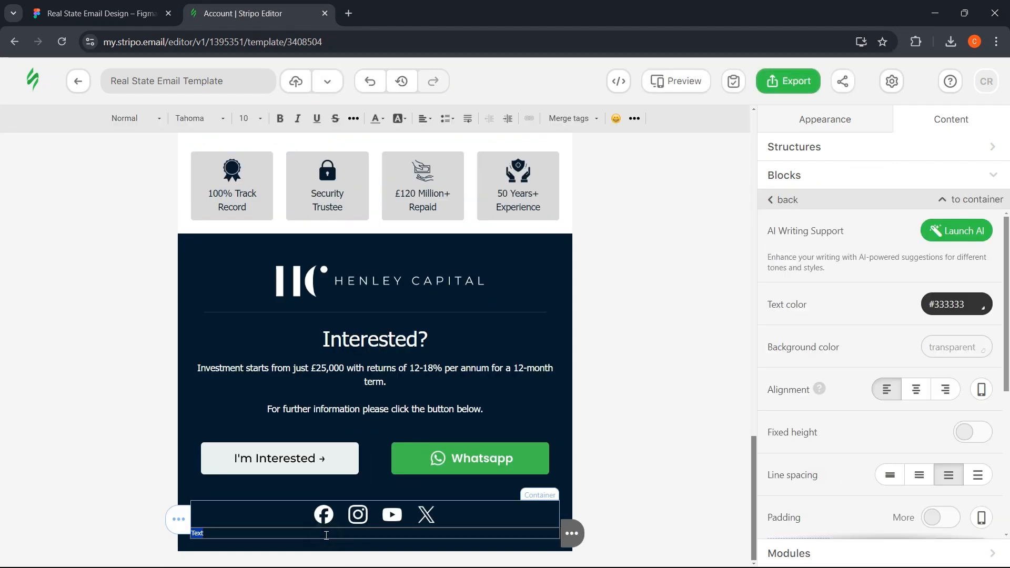
pyautogui.hotkey('ctrl', 'v')
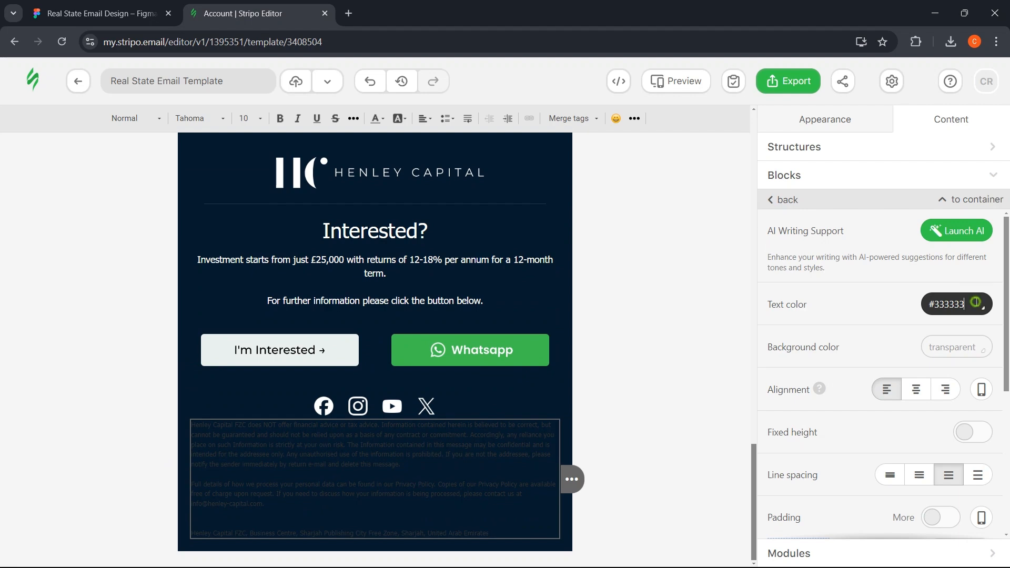
pyautogui.click(976, 302)
pyautogui.click(983, 406)
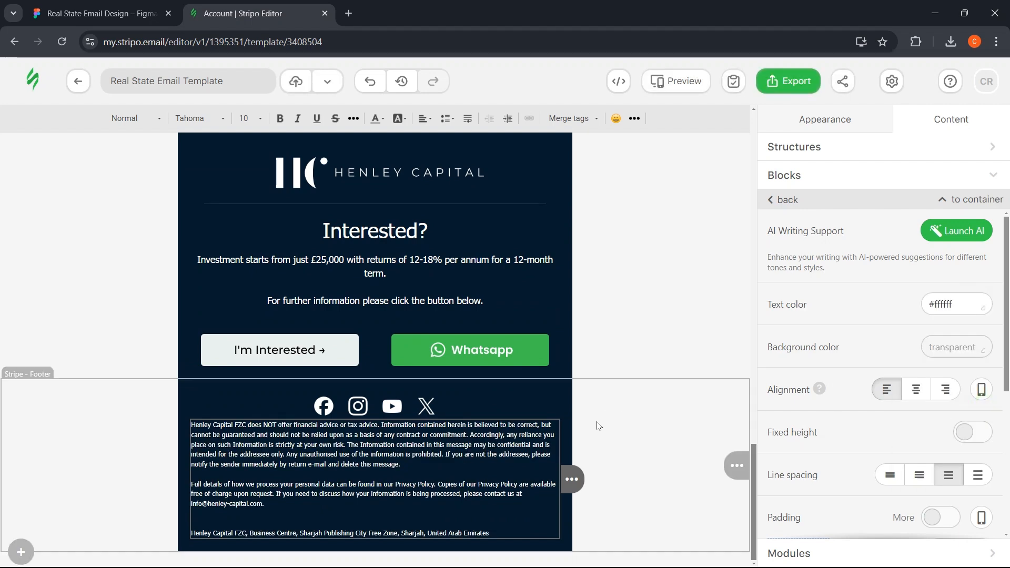
pyautogui.click(916, 390)
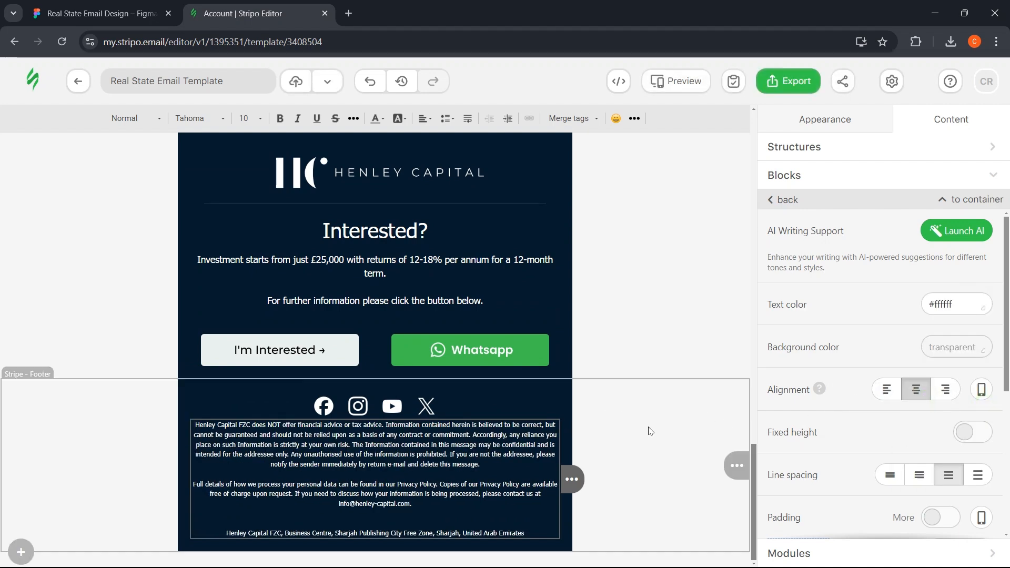
# - Give the disclaimer separate padding of 15 px top and 10 px bottom
pyautogui.scroll(-4, 947, 344)
pyautogui.click(942, 330)
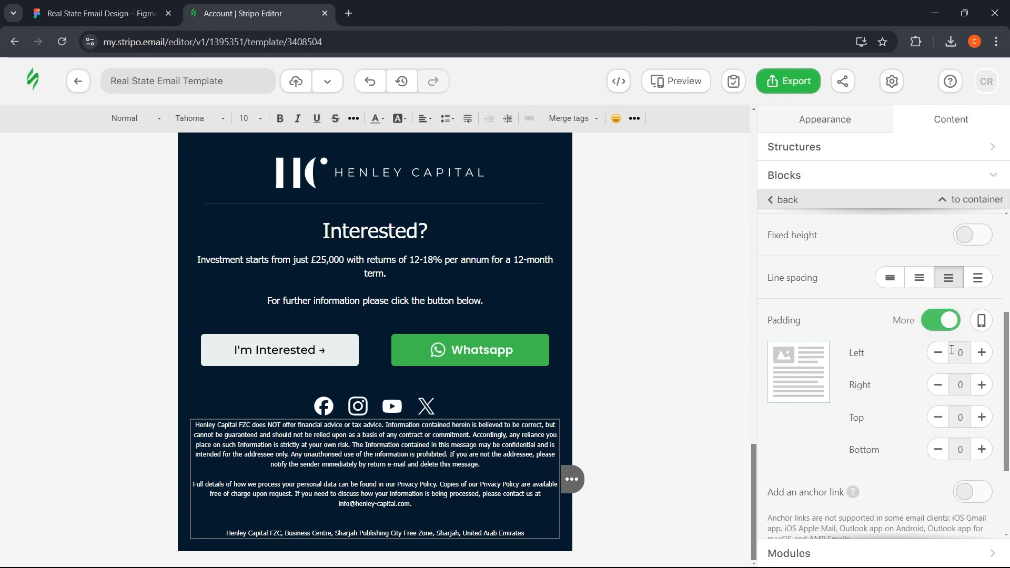
pyautogui.click(982, 418)
pyautogui.click(981, 417)
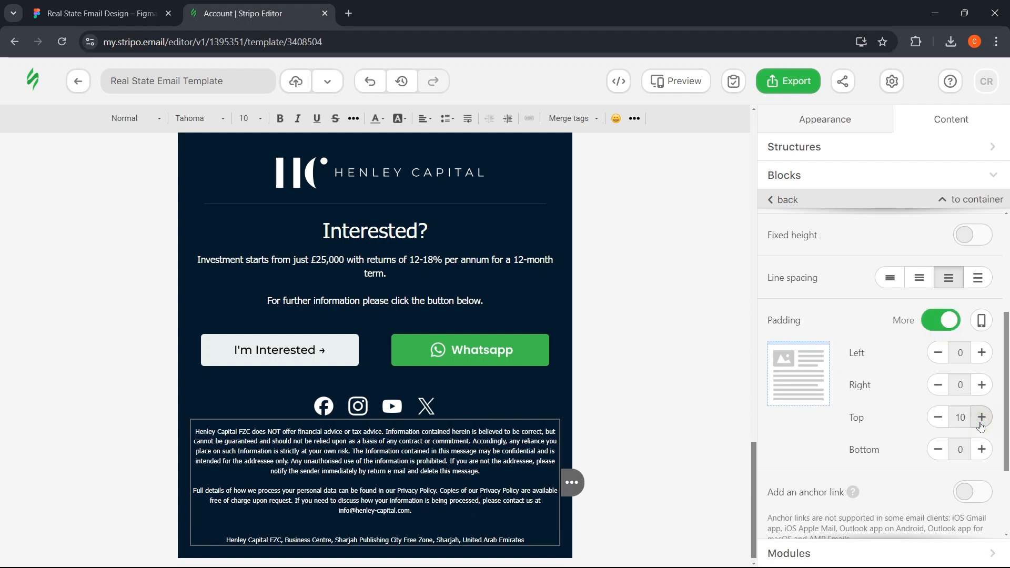
pyautogui.click(982, 417)
pyautogui.click(981, 450)
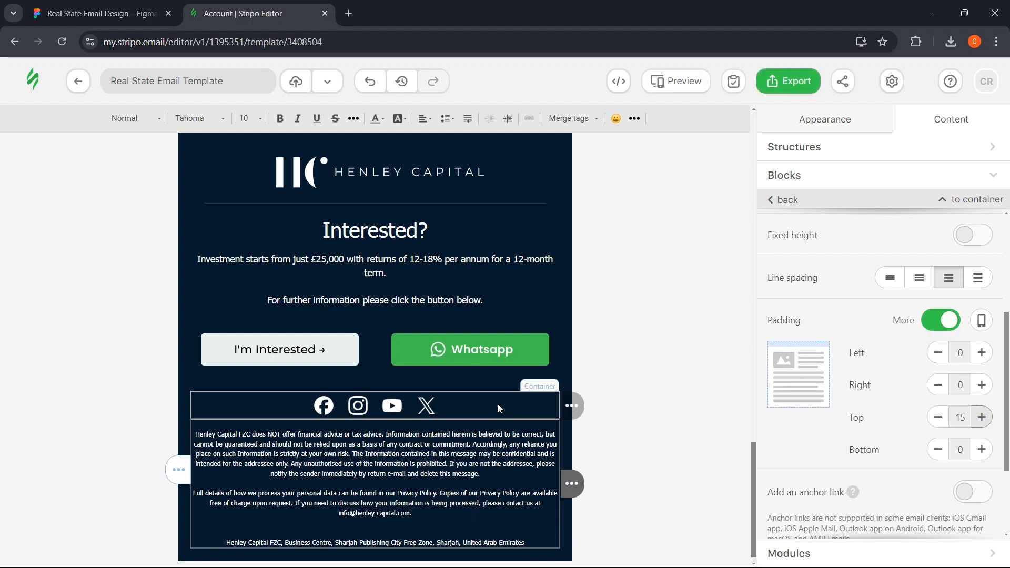
pyautogui.click(981, 449)
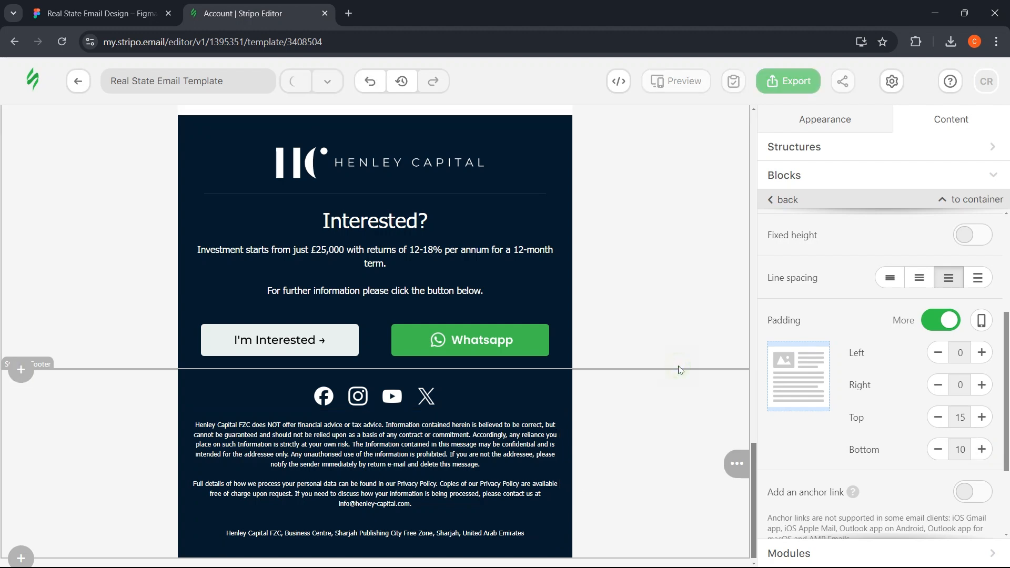
# - Compare the finished footer stripe against the Figma design
pyautogui.click(671, 370)
pyautogui.hotkey('ctrl', 'shift', 'Tab')
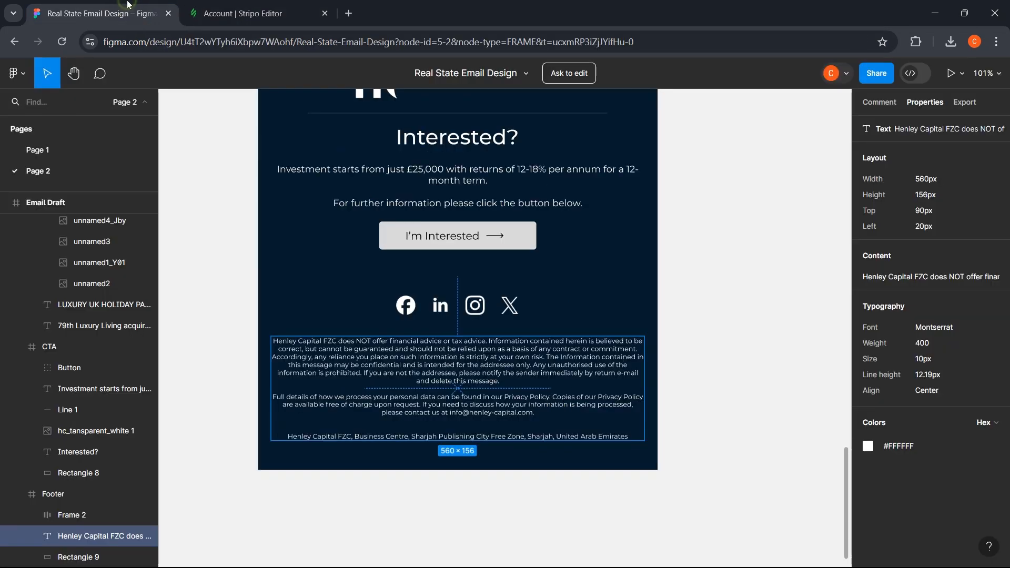
pyautogui.scroll(-2, 342, 492)
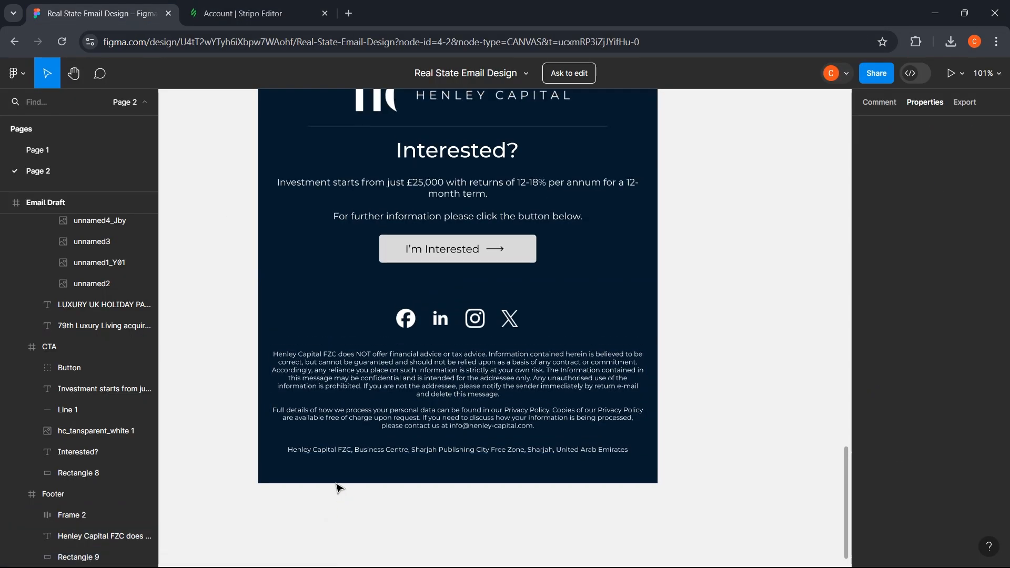
pyautogui.click(257, 16)
pyautogui.scroll(15, 130, 468)
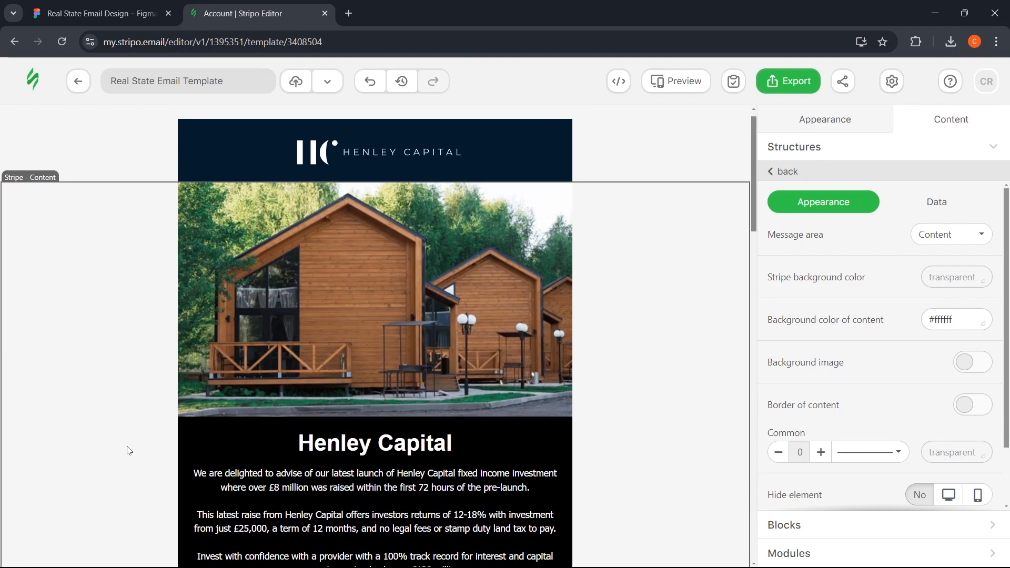
pyautogui.scroll(-5, 130, 453)
pyautogui.scroll(6, 129, 444)
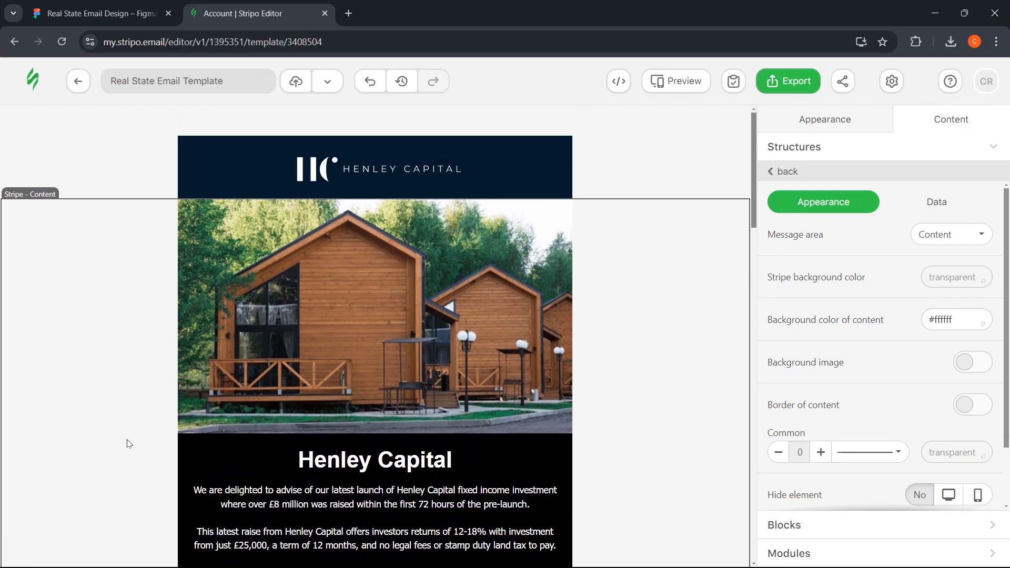
pyautogui.scroll(-10, 129, 443)
pyautogui.scroll(-10, 129, 440)
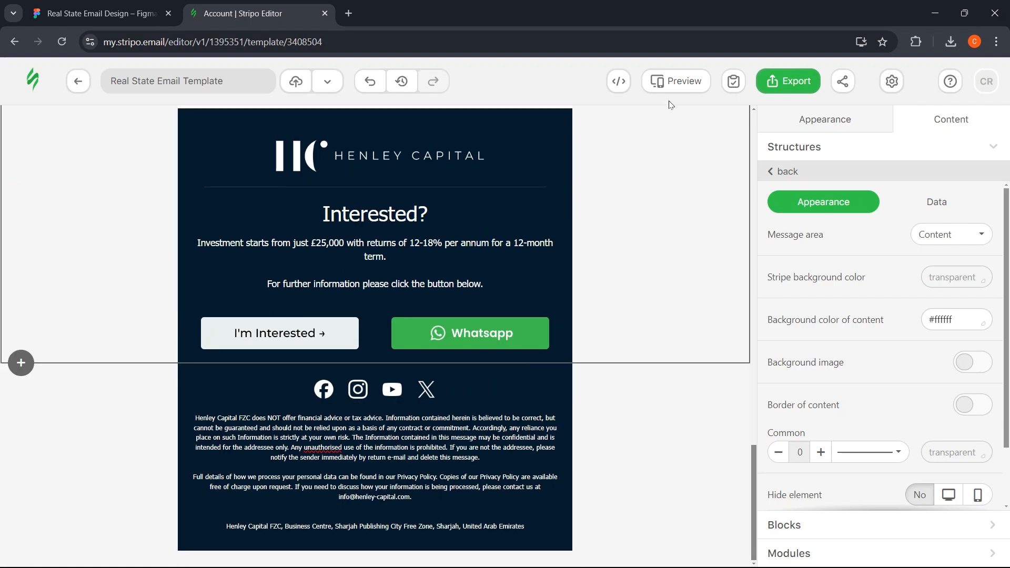
# - Preview the email side by side on desktop and mobile, down to the holiday parks photos
pyautogui.click(669, 80)
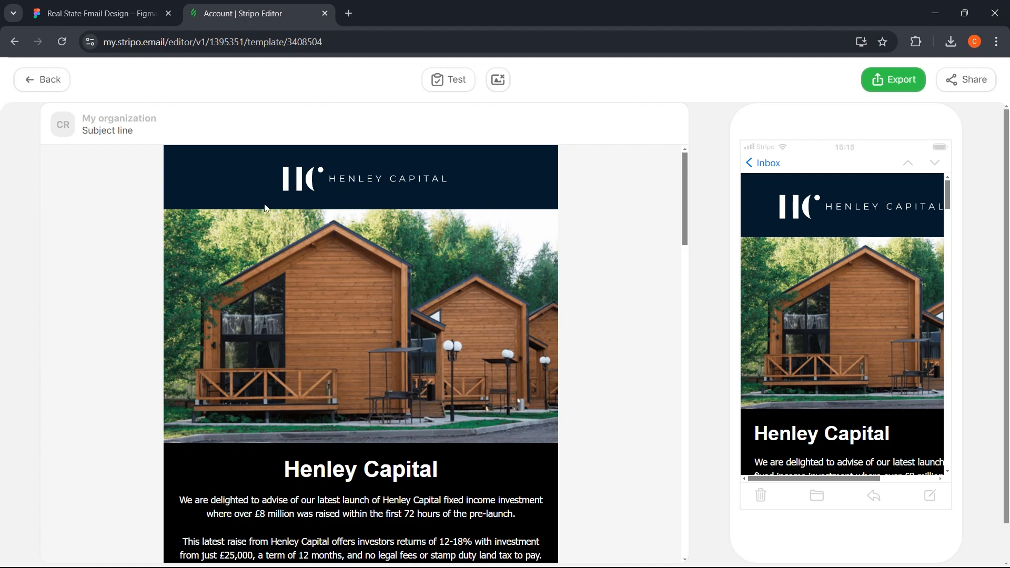
pyautogui.scroll(-5, 289, 196)
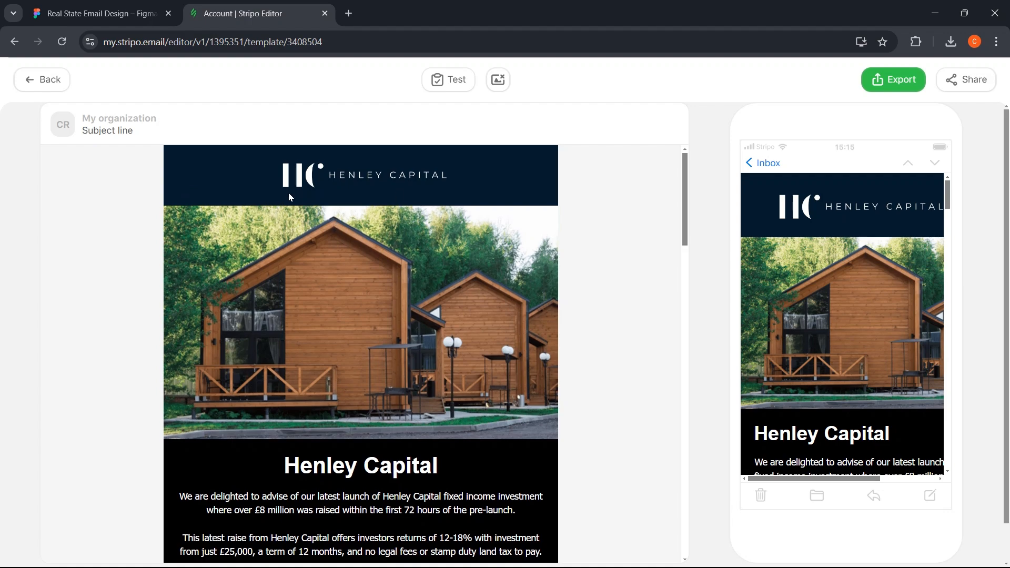
pyautogui.scroll(-8, 289, 196)
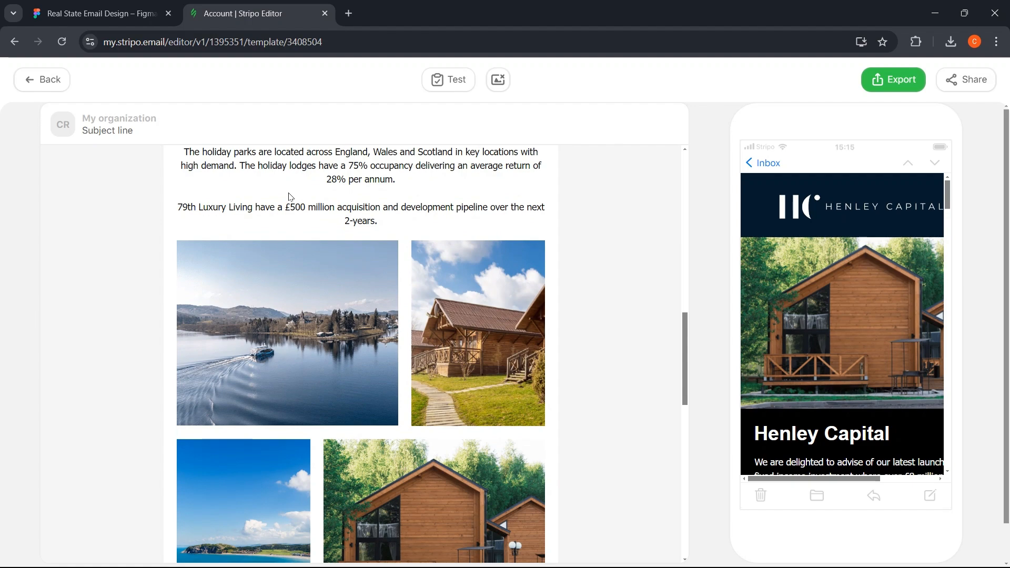
# - Scroll through the Real State Email Design frame in Figma for comparison
pyautogui.hotkey('ctrl', 'shift', 'Tab')
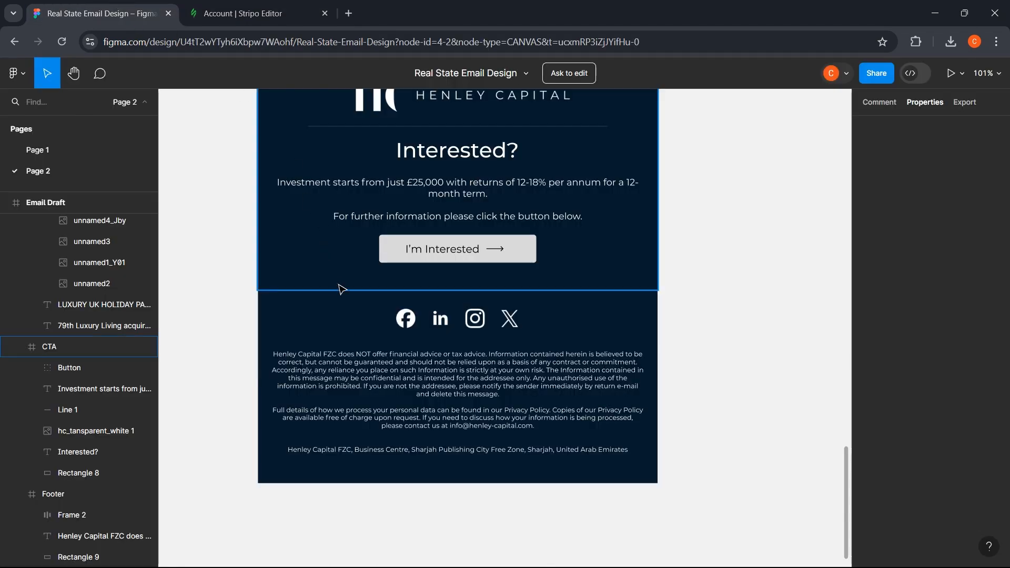
pyautogui.scroll(-5, 340, 286)
pyautogui.scroll(10, 296, 370)
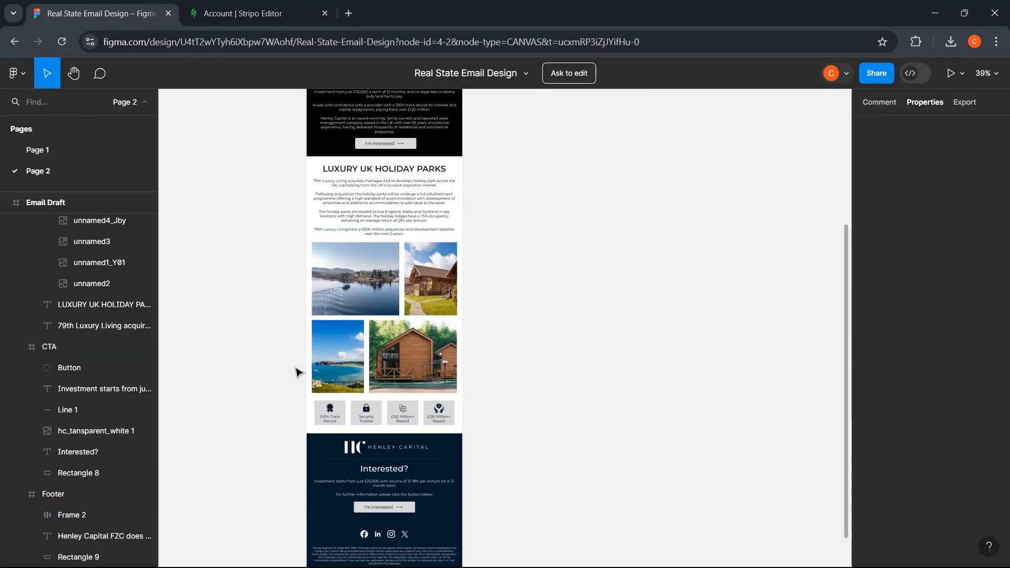
pyautogui.scroll(3, 296, 369)
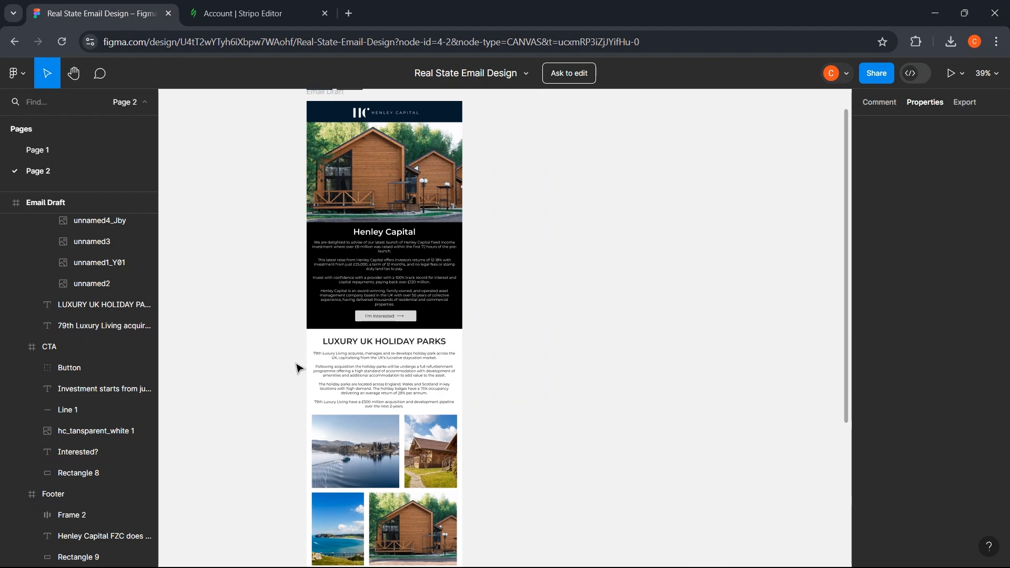
pyautogui.scroll(-12, 297, 368)
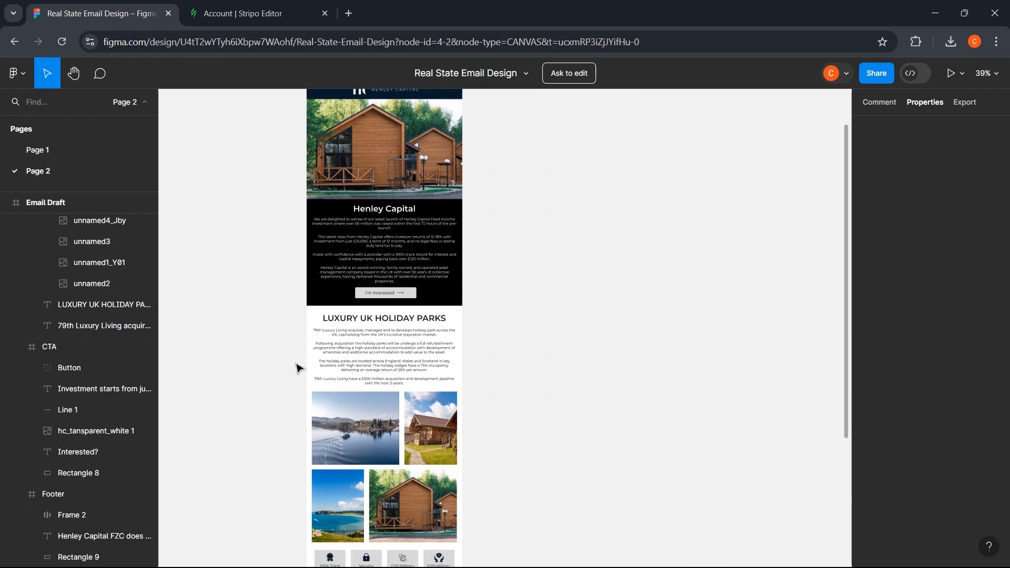
# - Scroll through the desktop and mobile previews of the email, then return to the editor
pyautogui.click(230, 10)
pyautogui.scroll(10, 210, 273)
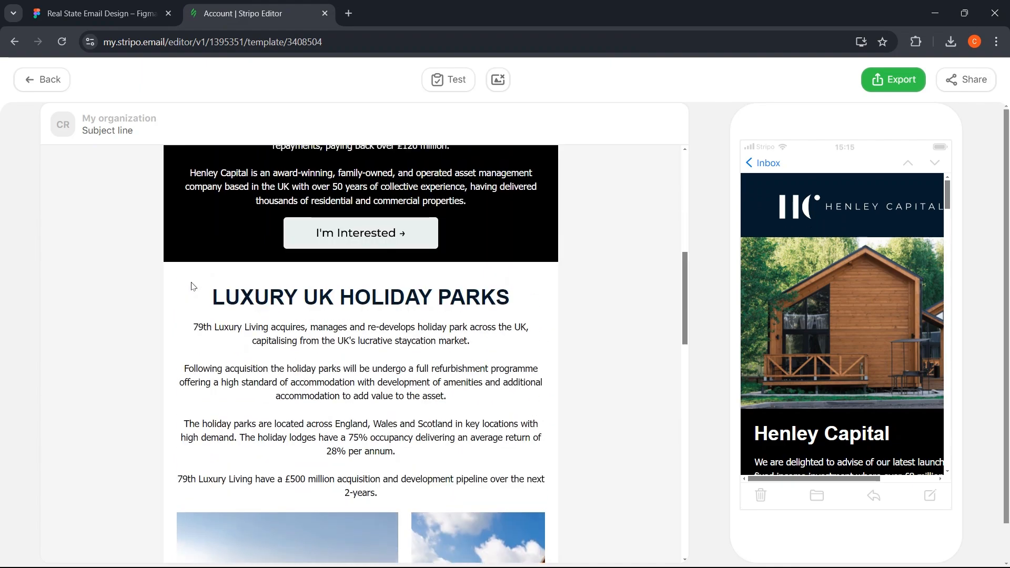
pyautogui.scroll(2, 193, 276)
pyautogui.scroll(-9, 196, 270)
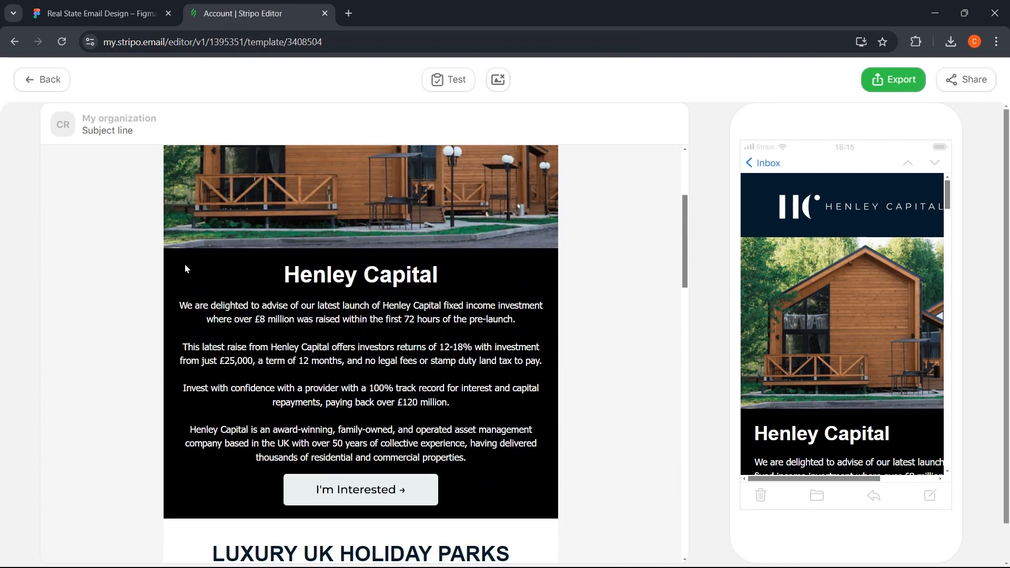
pyautogui.scroll(-12, 185, 269)
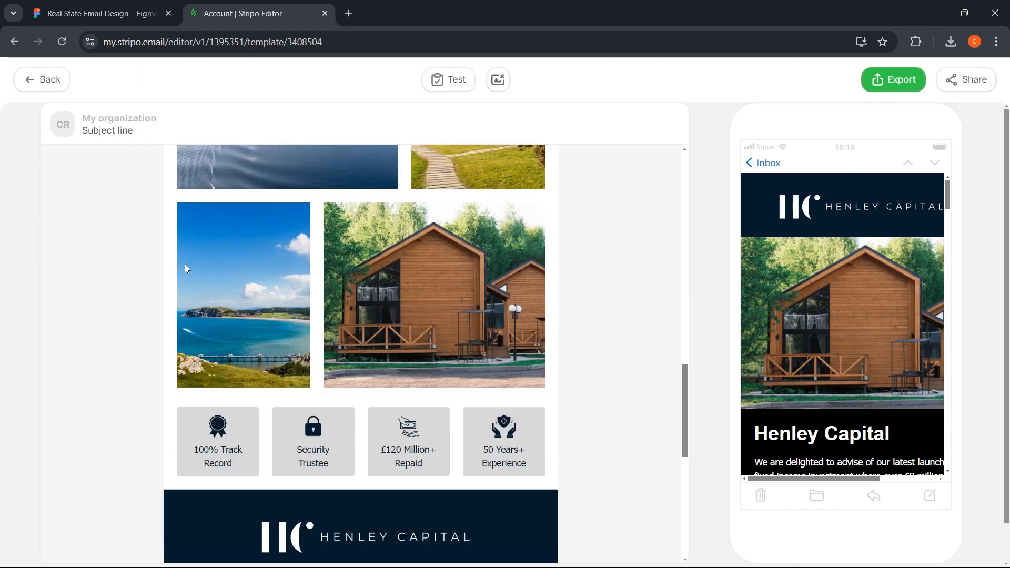
pyautogui.scroll(-3, 185, 268)
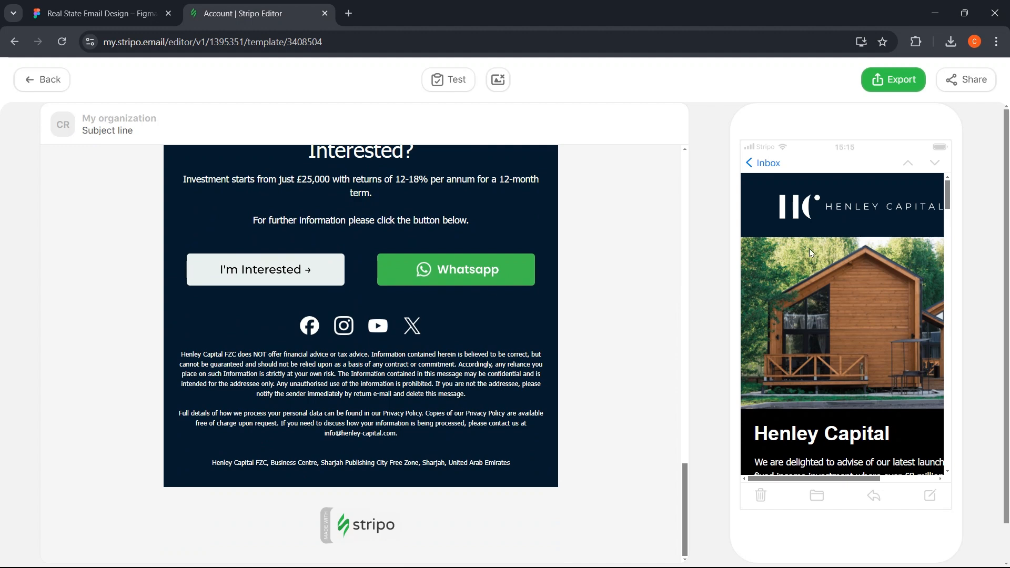
pyautogui.scroll(-2, 842, 248)
pyautogui.scroll(2, 844, 257)
pyautogui.hscroll(4, 842, 474)
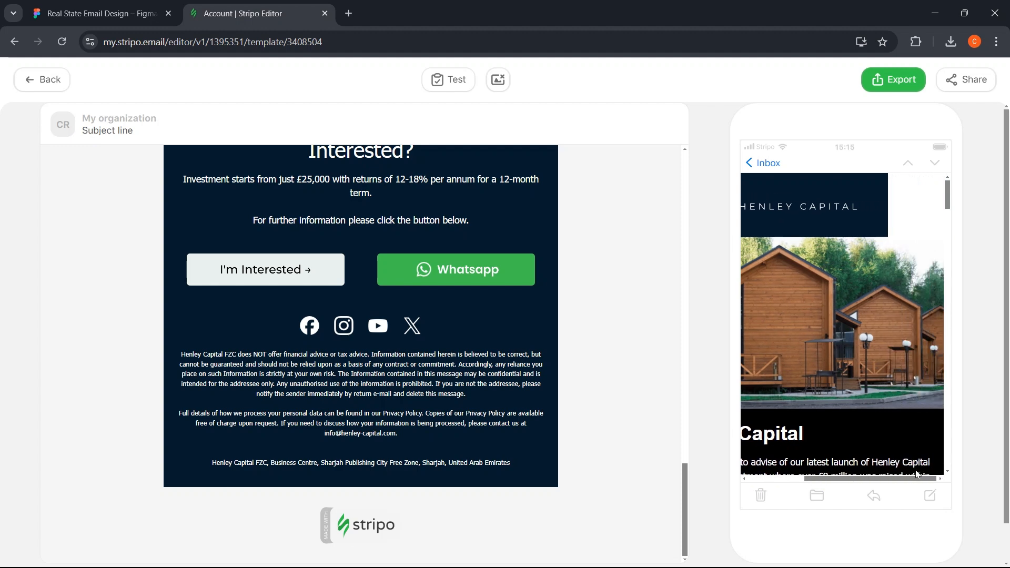
pyautogui.hscroll(-3, 868, 470)
pyautogui.hscroll(2, 898, 468)
pyautogui.hscroll(1, 898, 467)
pyautogui.hscroll(-3, 863, 468)
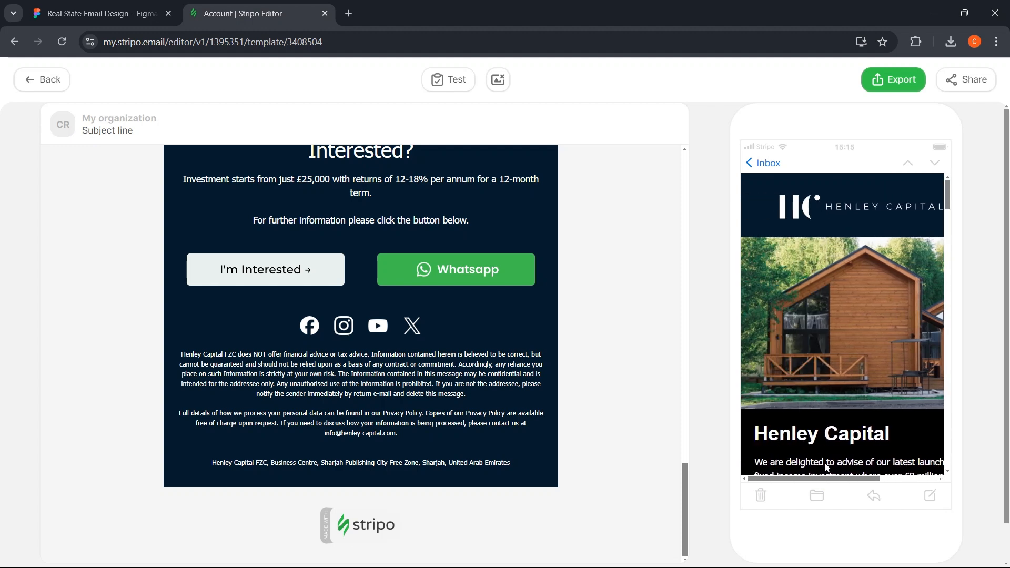
pyautogui.scroll(-2, 823, 340)
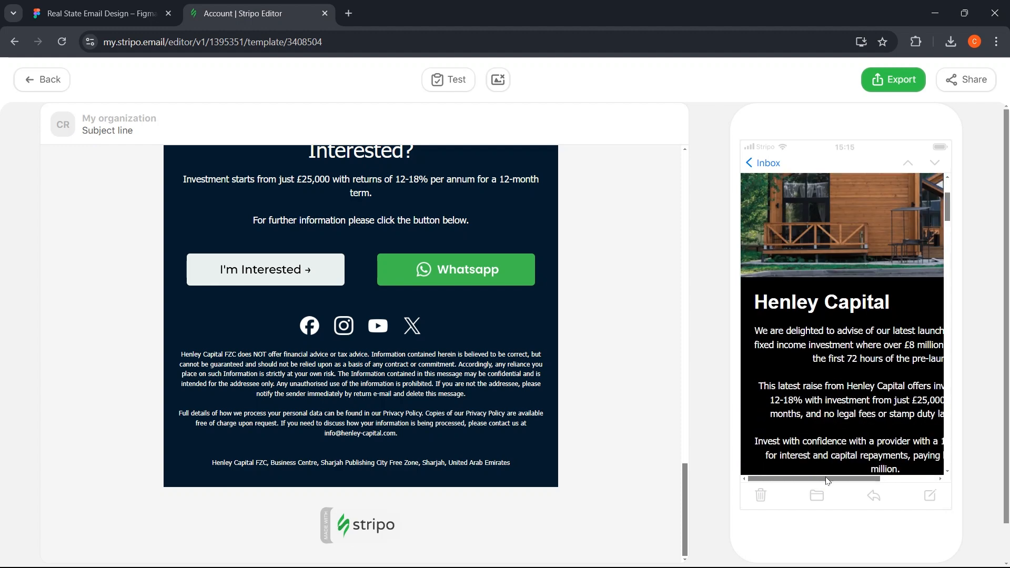
pyautogui.scroll(-10, 811, 421)
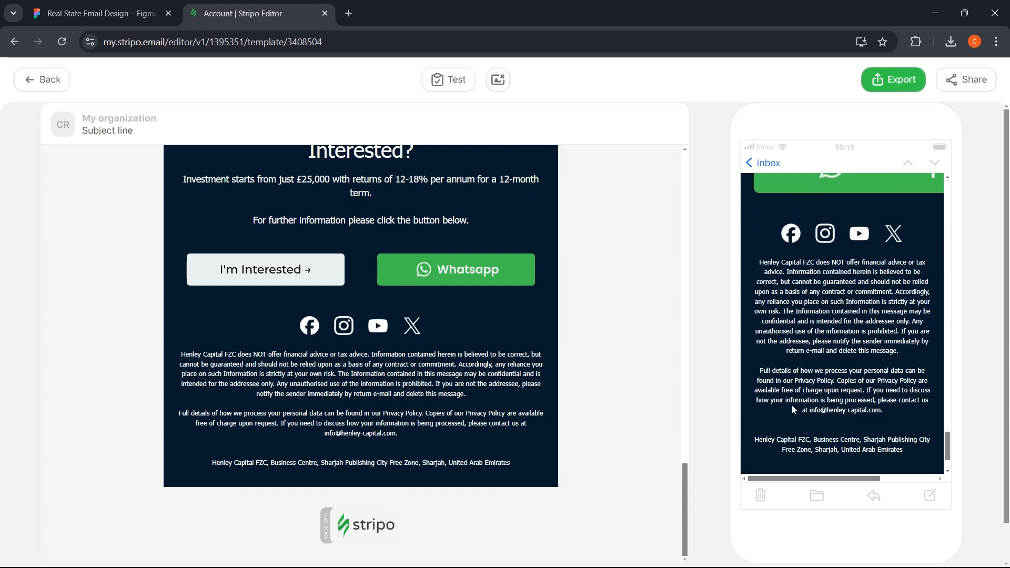
pyautogui.scroll(-2, 796, 407)
pyautogui.scroll(5, 797, 404)
pyautogui.scroll(3, 368, 263)
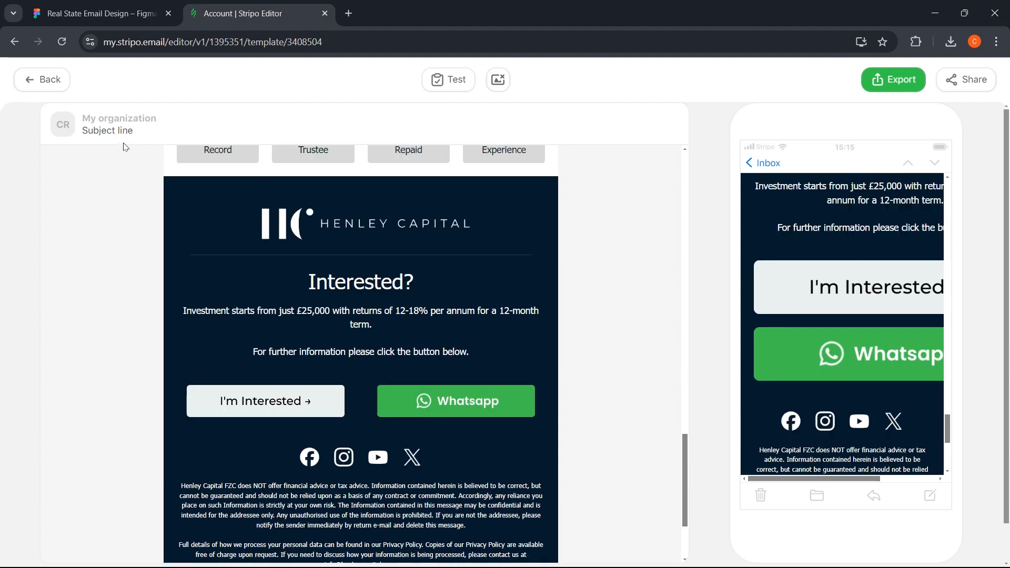
pyautogui.click(35, 79)
pyautogui.scroll(3, 353, 275)
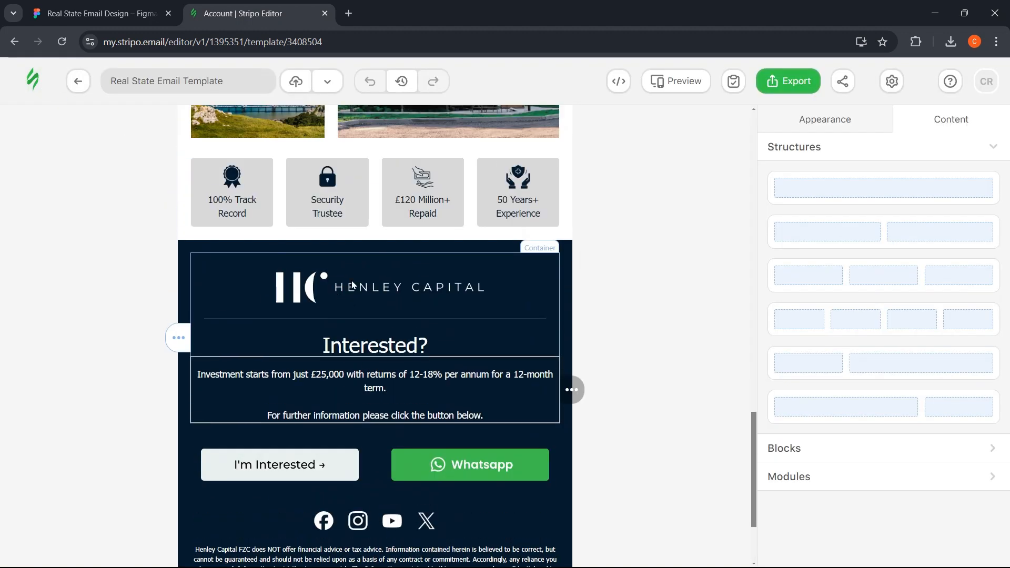
# - Turn Responsive image on for the Henley Capital logo and off for the Whatsapp button
pyautogui.click(442, 295)
pyautogui.scroll(-4, 849, 313)
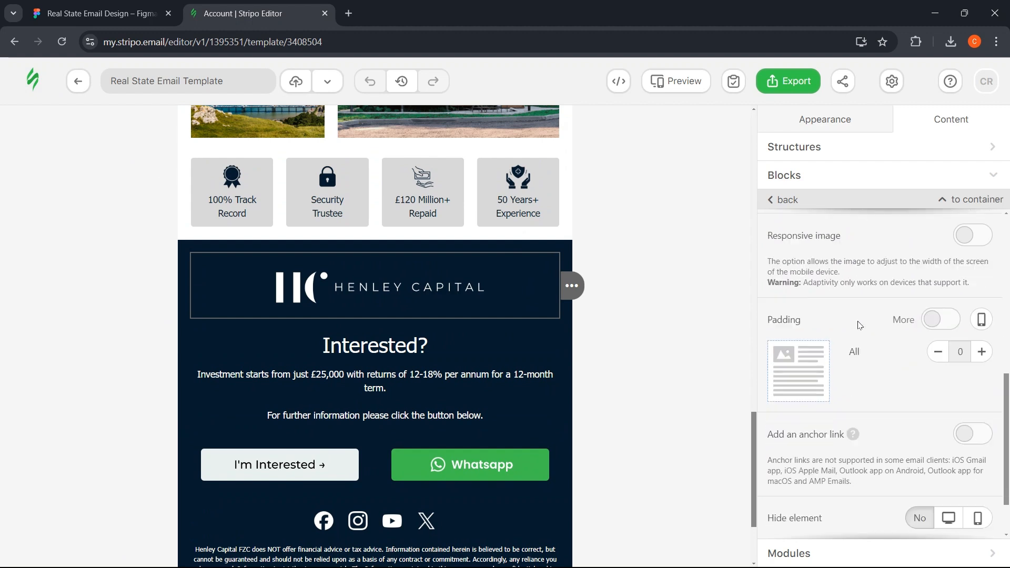
pyautogui.scroll(1, 858, 323)
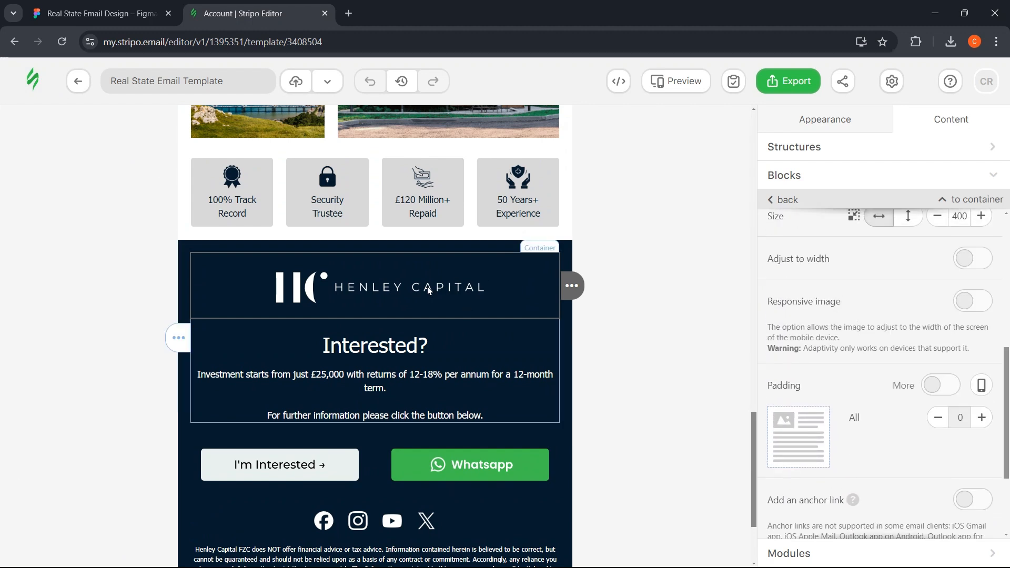
pyautogui.scroll(1, 887, 340)
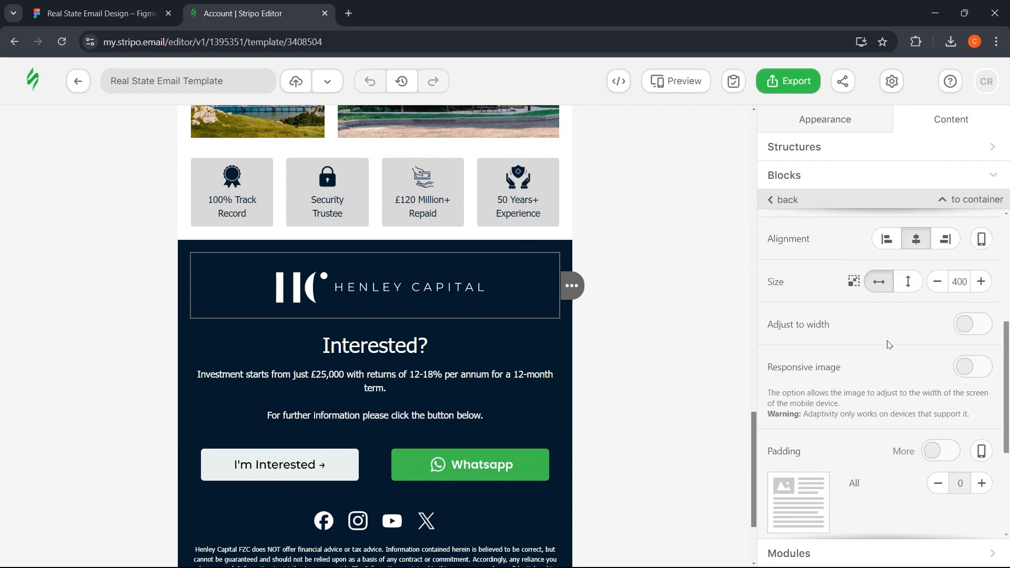
pyautogui.click(974, 368)
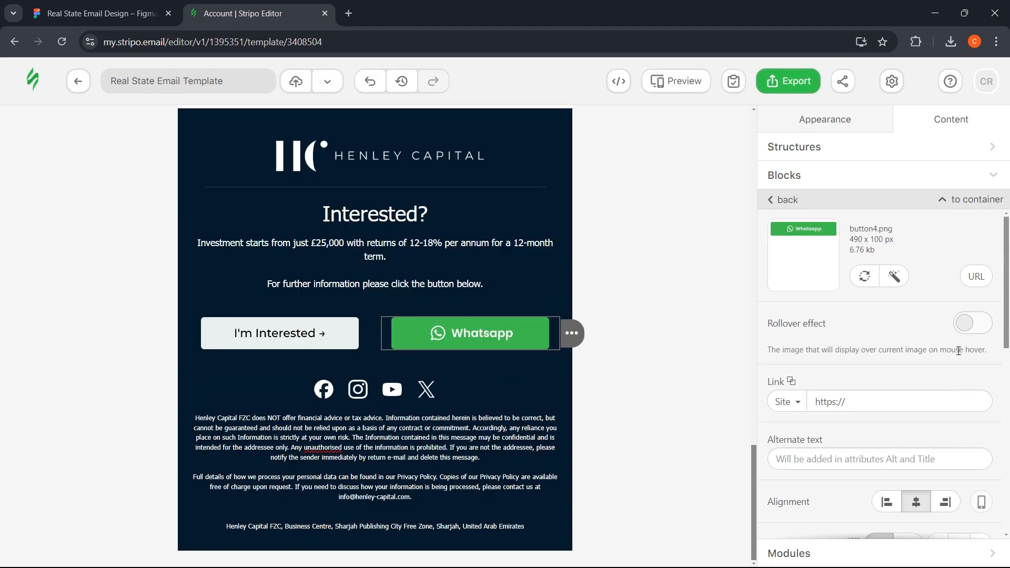
pyautogui.scroll(-4, 959, 351)
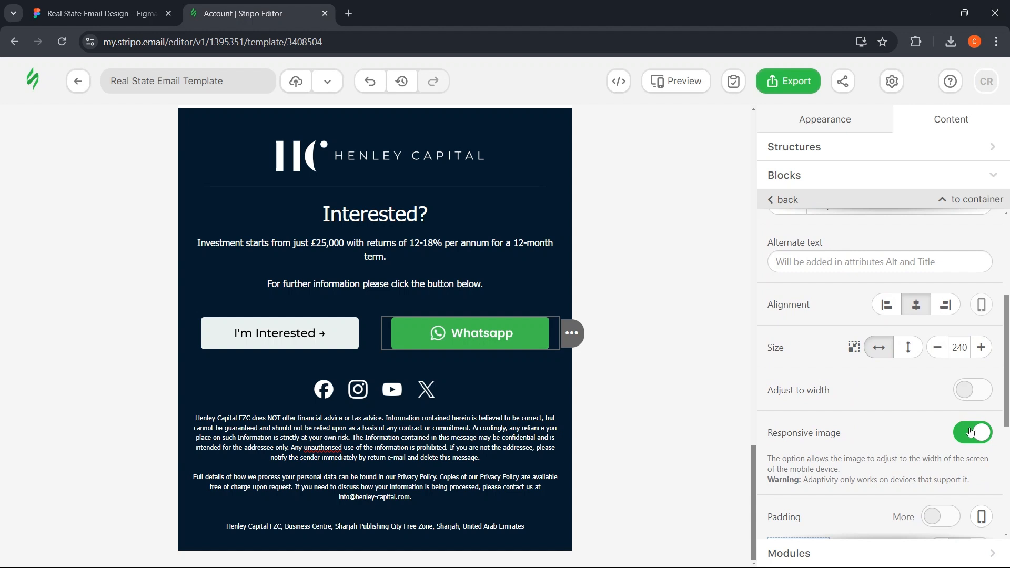
pyautogui.click(968, 434)
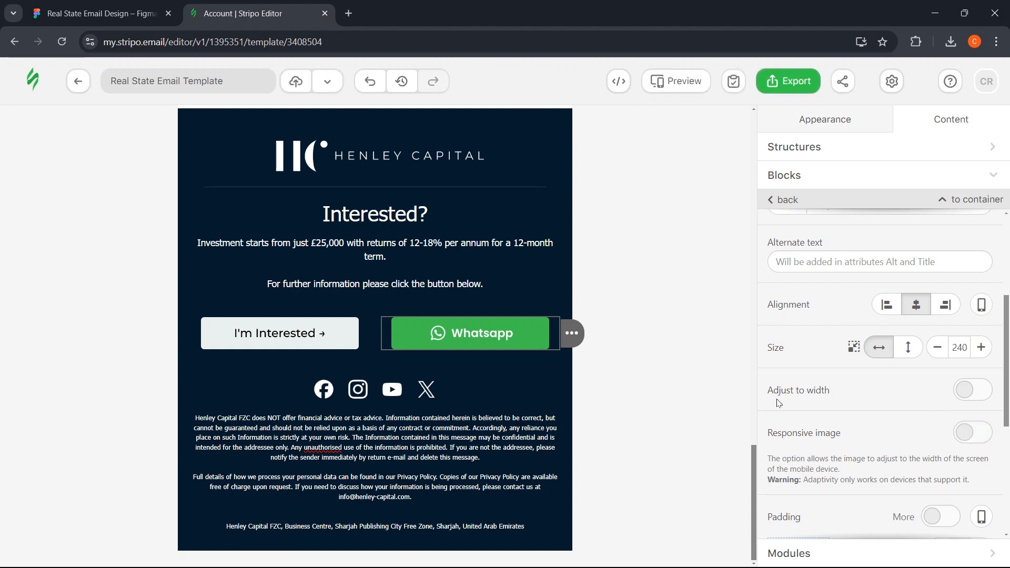
pyautogui.click(664, 80)
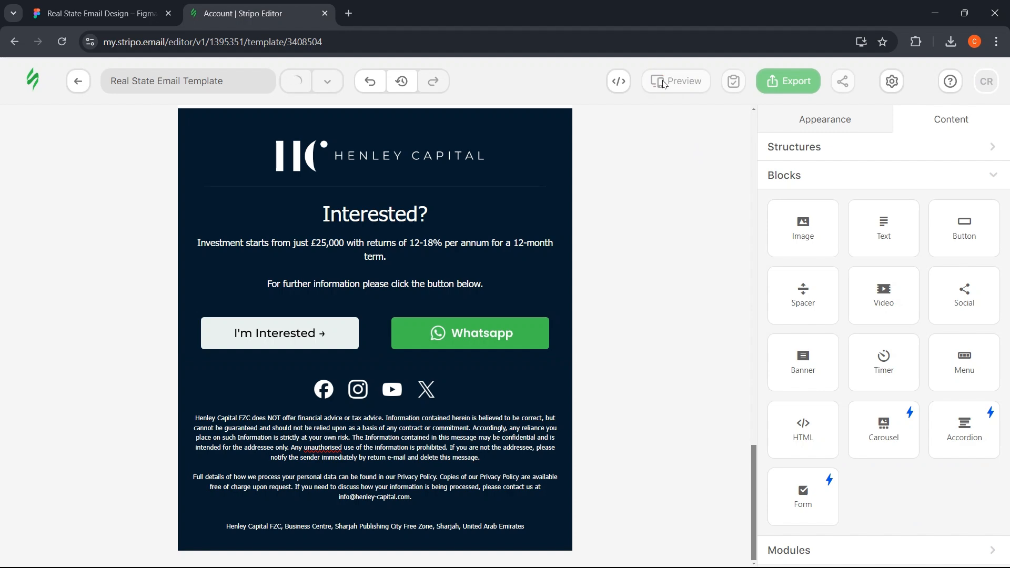
pyautogui.scroll(-10, 842, 341)
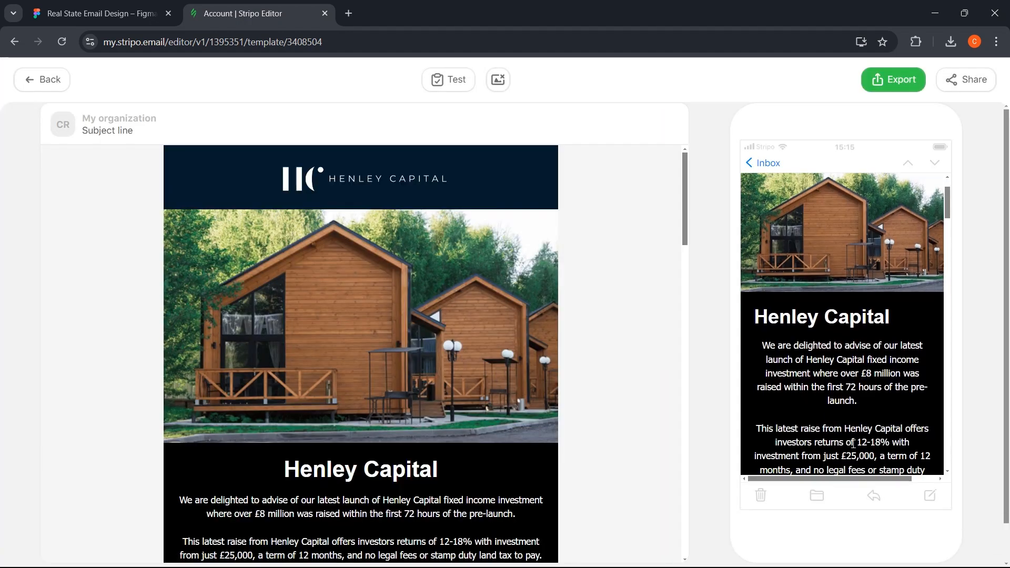
pyautogui.scroll(-10, 865, 401)
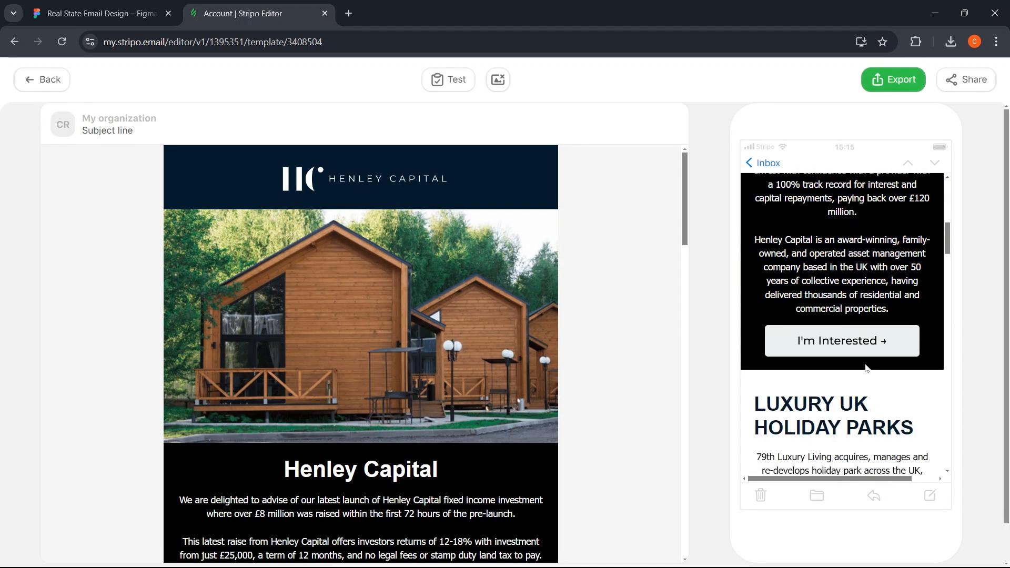
pyautogui.scroll(-10, 867, 367)
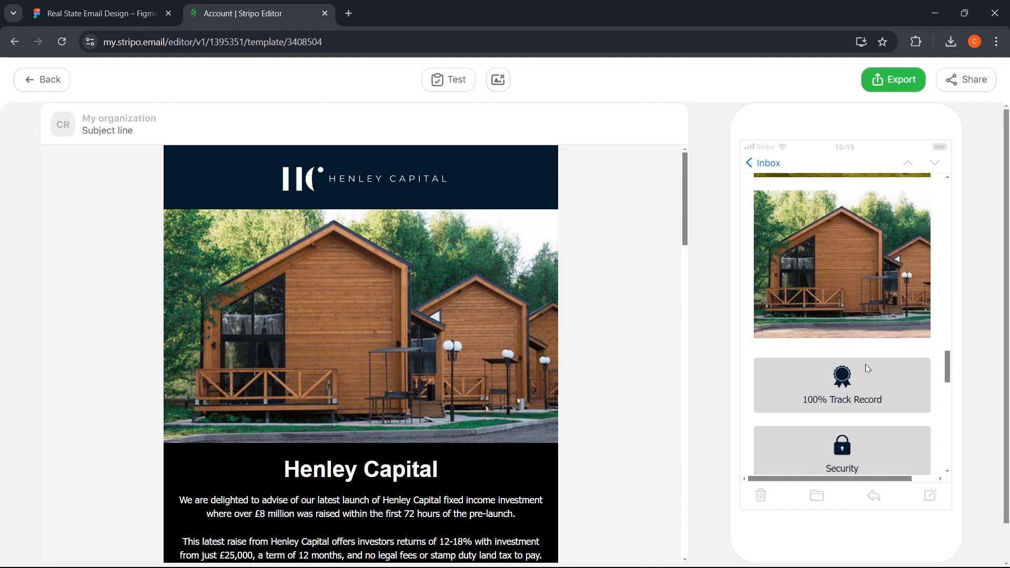
pyautogui.scroll(-10, 940, 277)
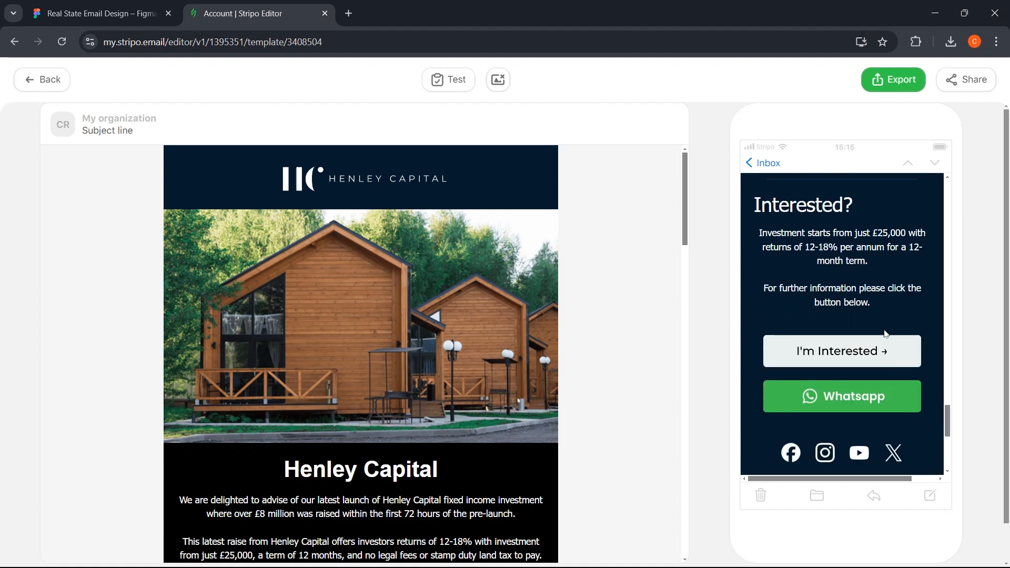
pyautogui.scroll(15, 863, 457)
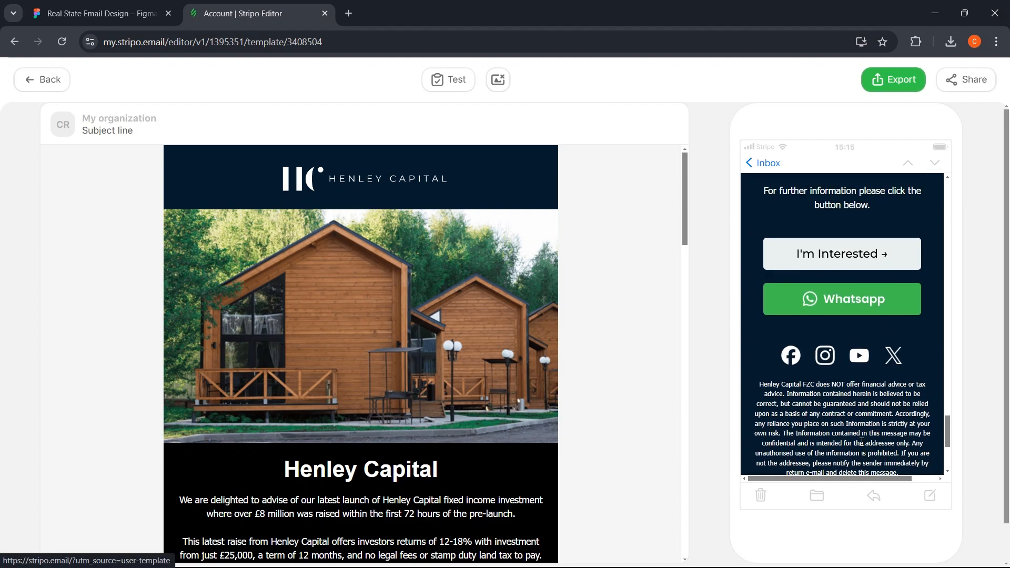
pyautogui.scroll(10, 856, 418)
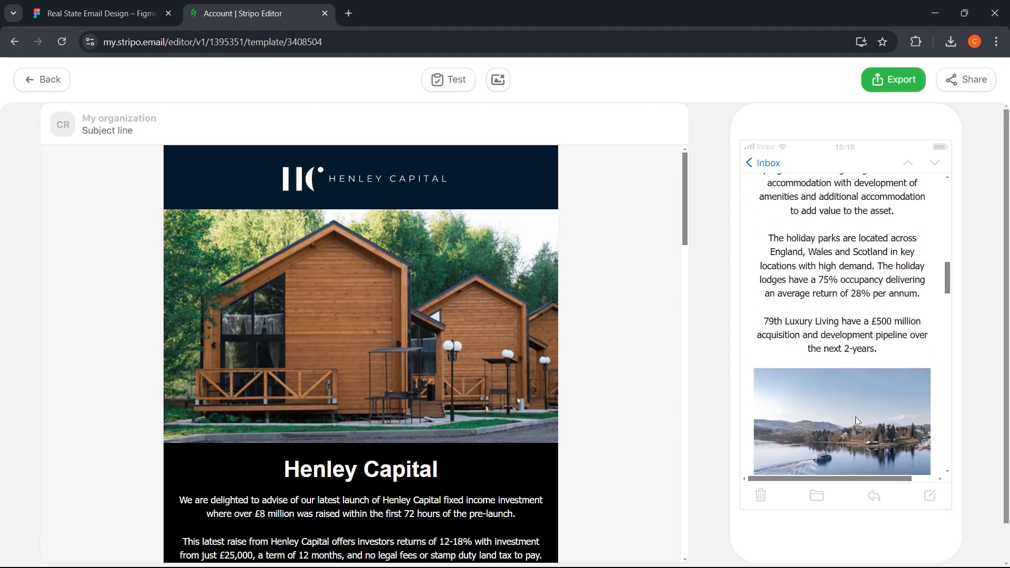
pyautogui.scroll(1, 810, 383)
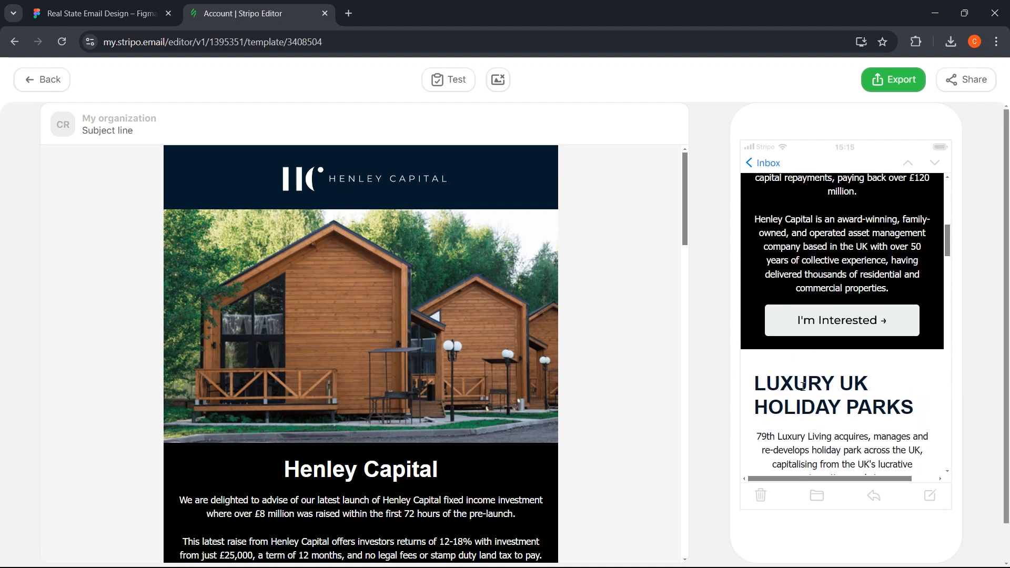
pyautogui.scroll(8, 868, 392)
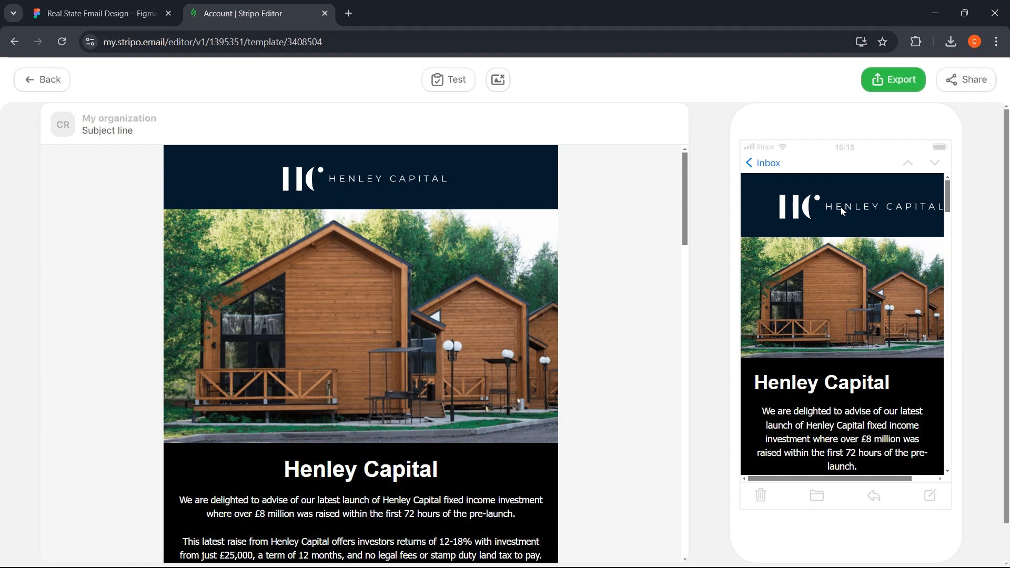
# - Center the LUXURY UK HOLIDAY PARKS heading in the mobile layout
pyautogui.click(34, 80)
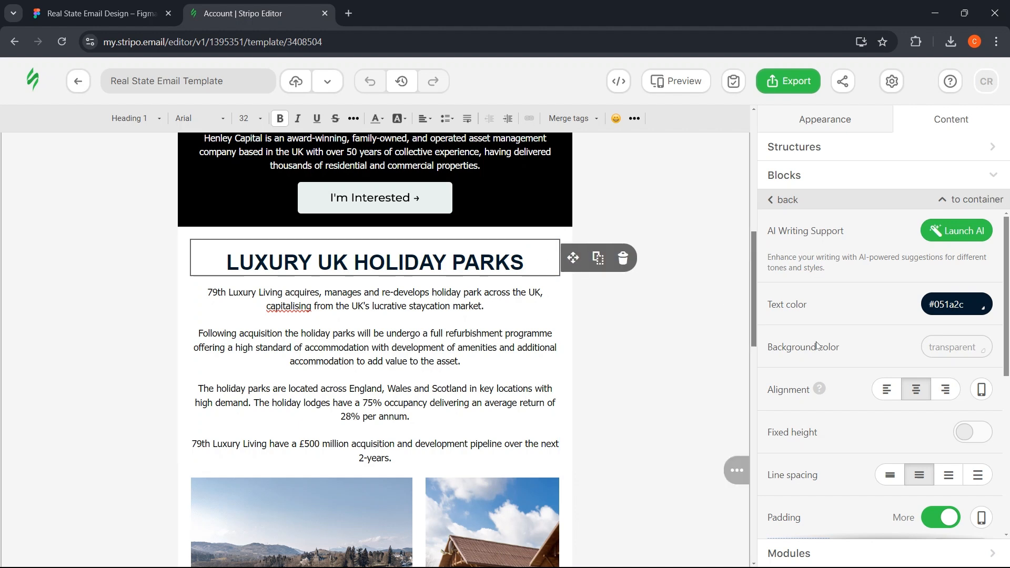
pyautogui.click(982, 391)
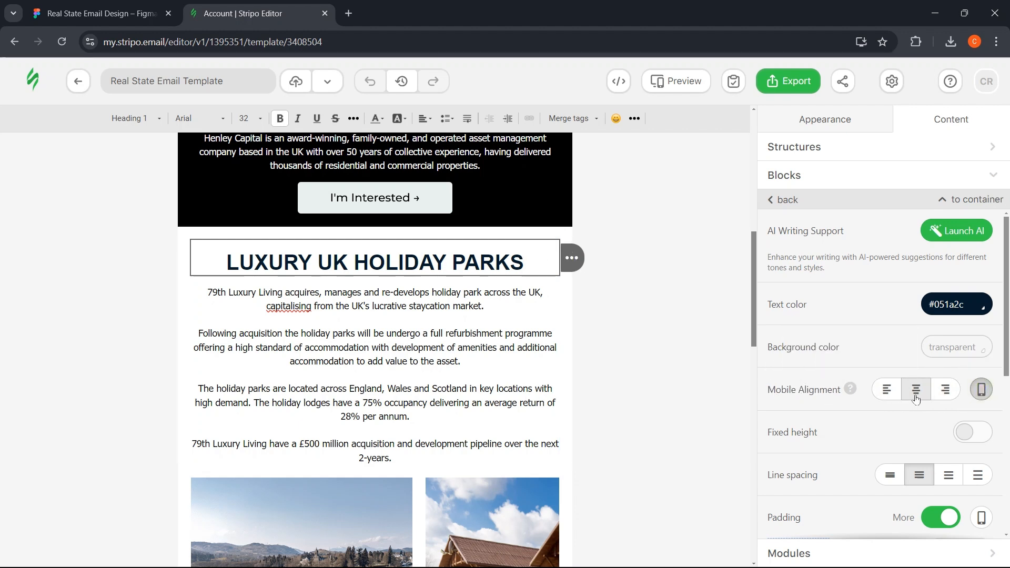
pyautogui.click(916, 398)
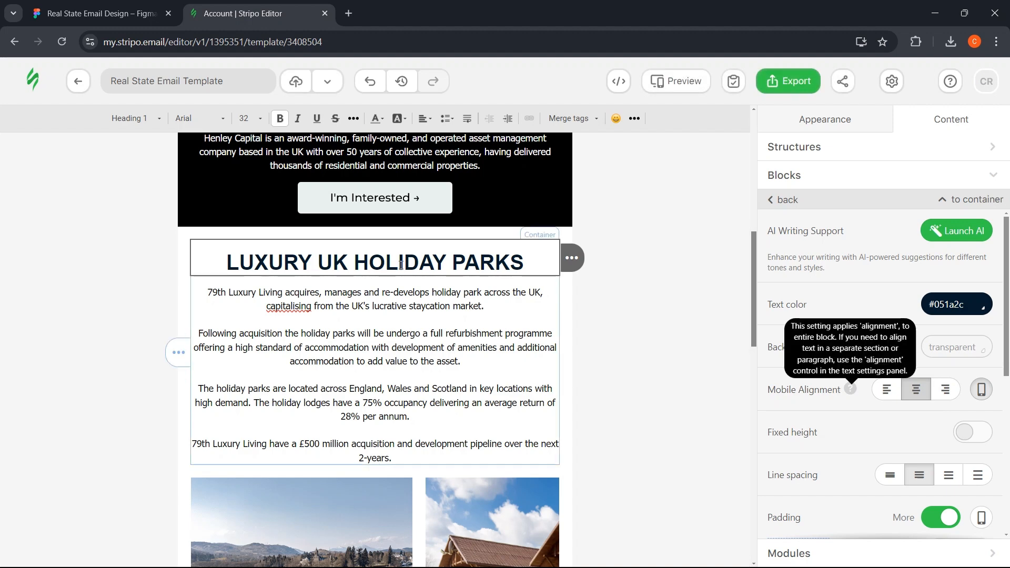
pyautogui.scroll(10, 401, 264)
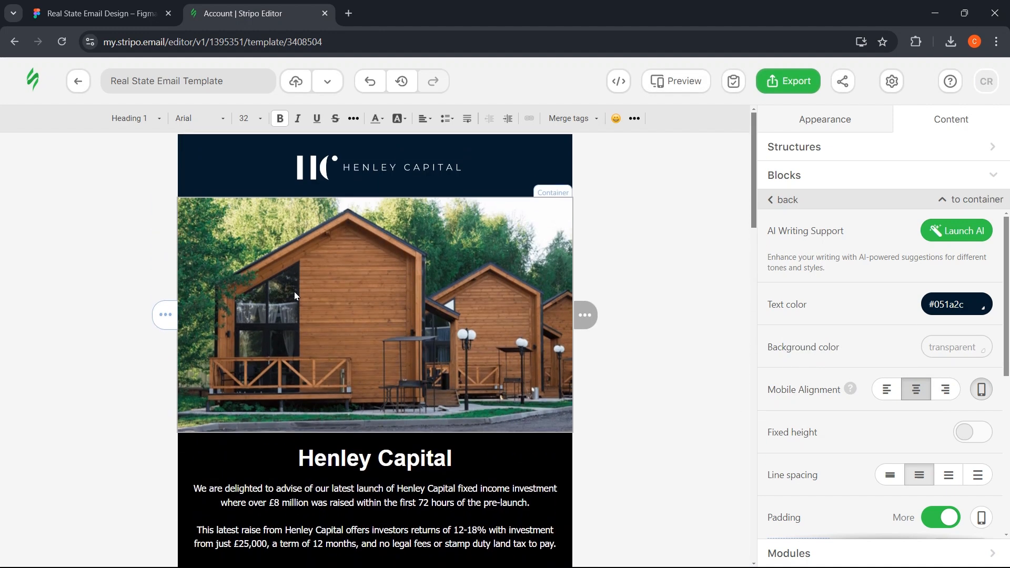
# - Make the Henley Capital logo a responsive image and preview the email again
pyautogui.click(368, 174)
pyautogui.scroll(-4, 916, 410)
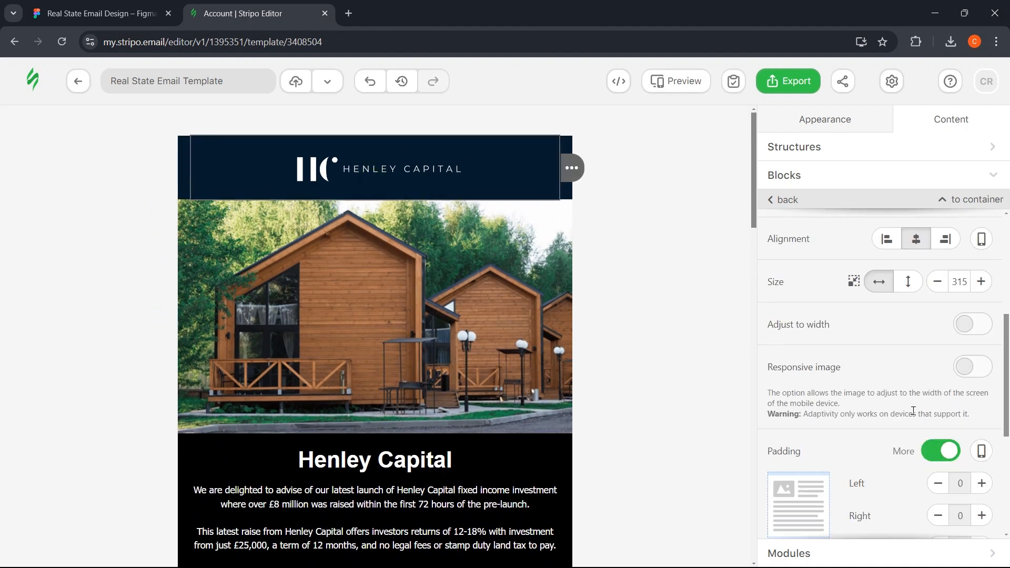
pyautogui.scroll(-5, 914, 411)
pyautogui.scroll(3, 913, 405)
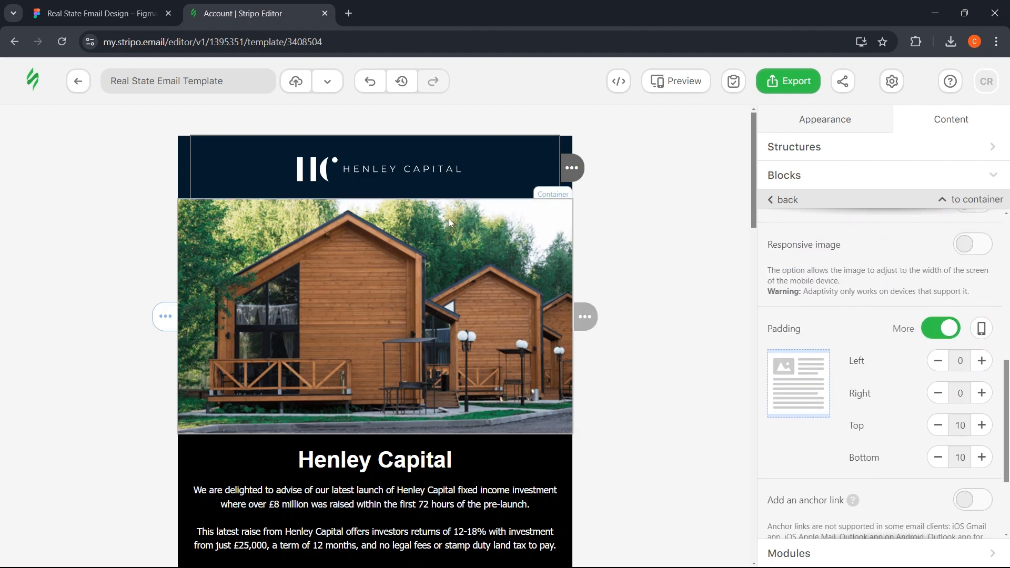
pyautogui.scroll(2, 889, 325)
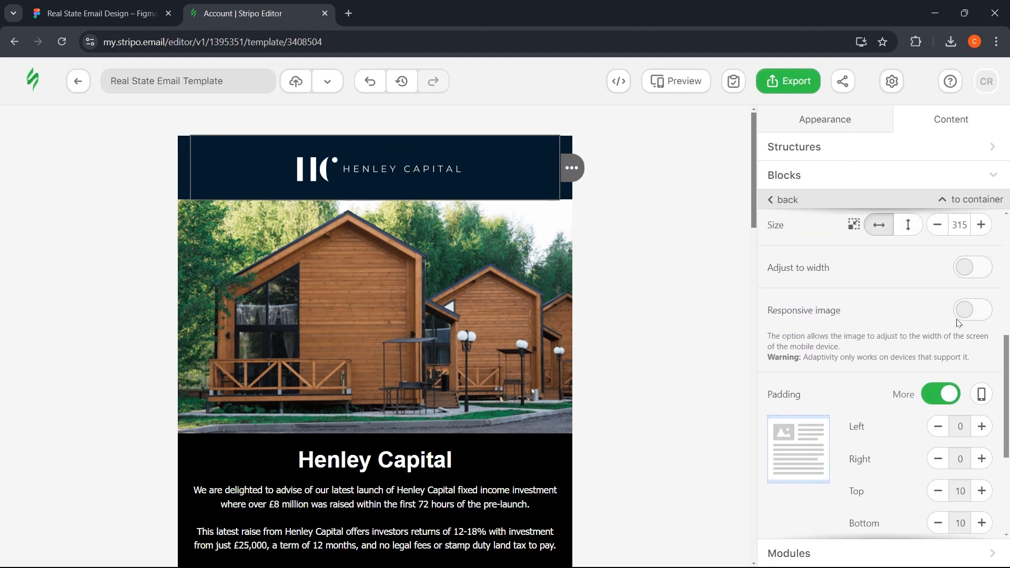
pyautogui.scroll(1, 957, 323)
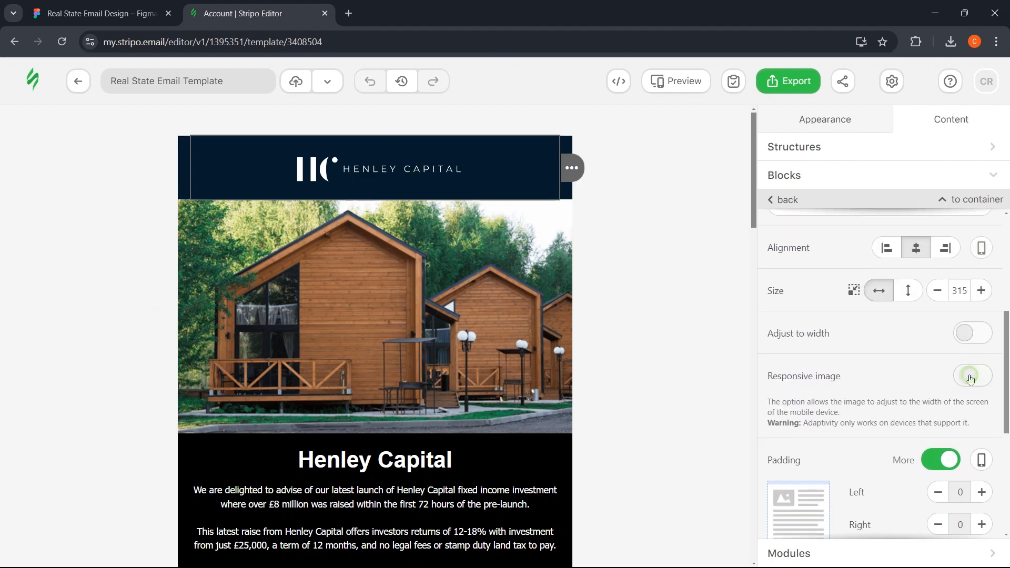
pyautogui.click(971, 375)
pyautogui.click(699, 83)
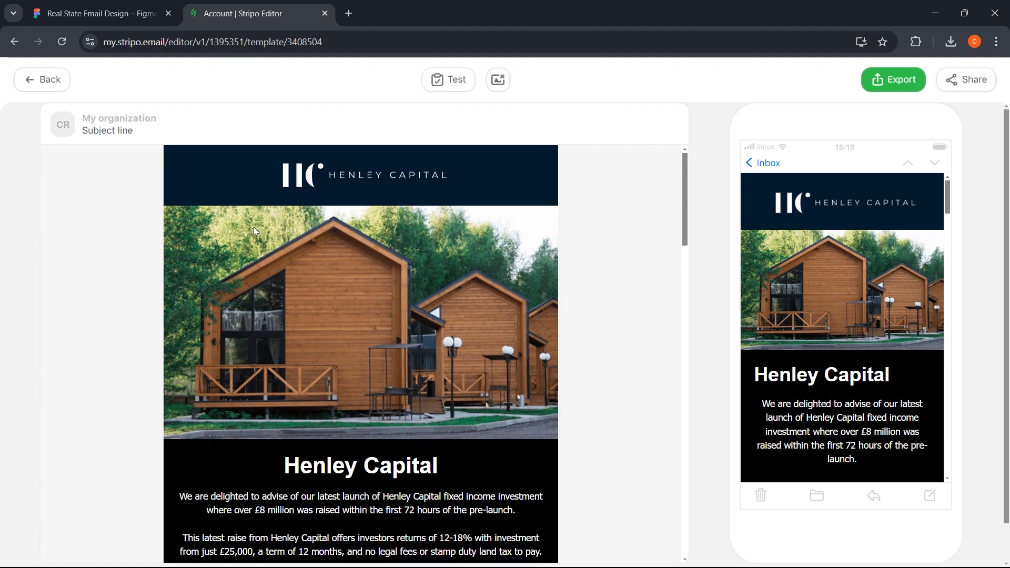
# - Scroll through the mobile preview down to the footer to check the updated layout
pyautogui.scroll(-14, 253, 226)
pyautogui.scroll(-15, 254, 233)
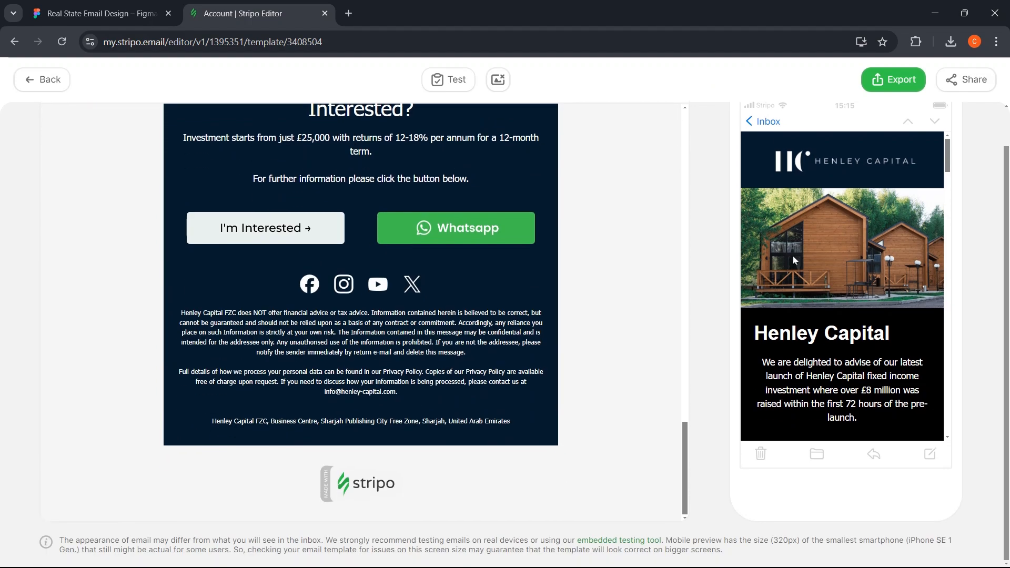
pyautogui.scroll(-3, 806, 235)
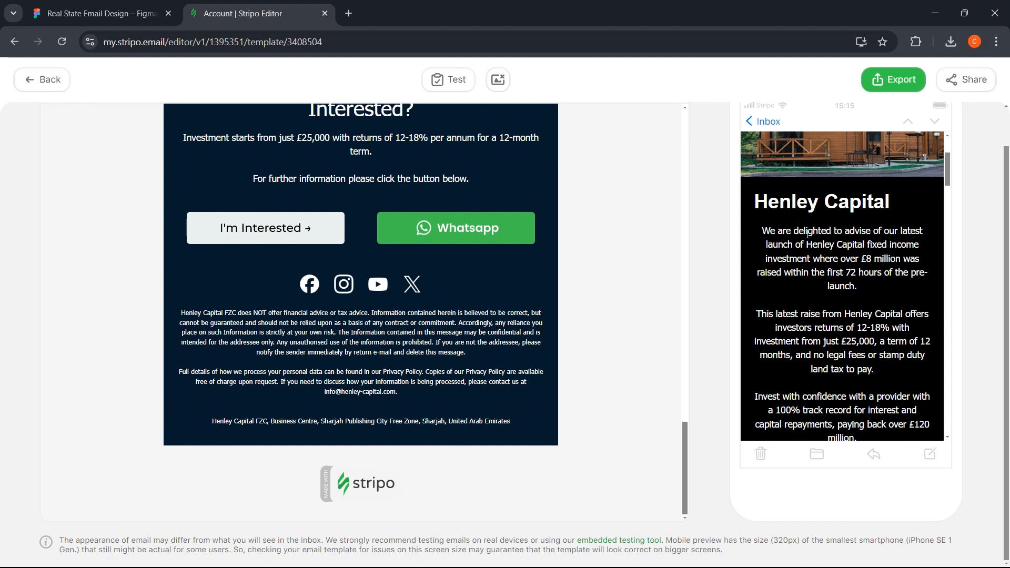
pyautogui.scroll(1, 807, 240)
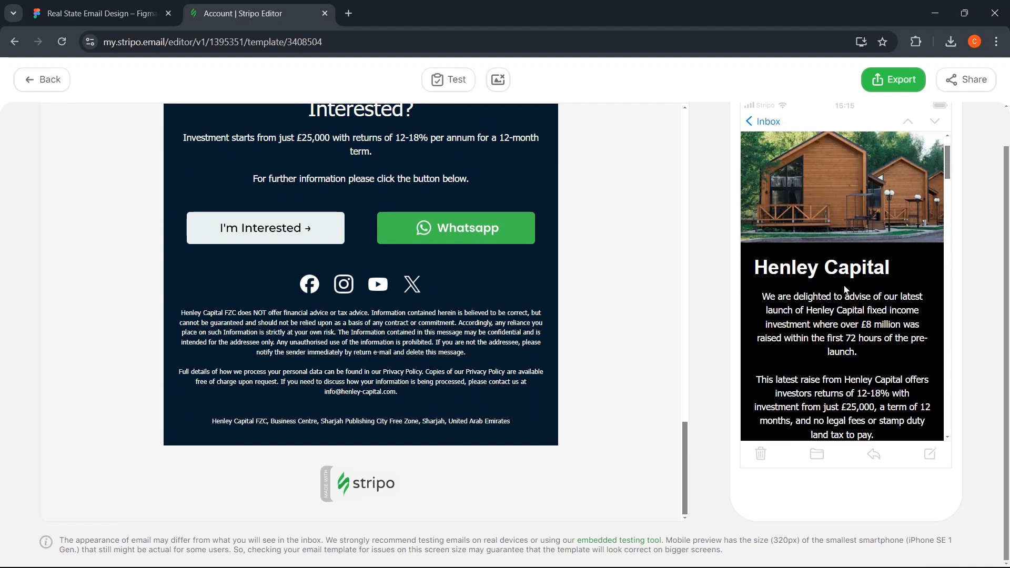
pyautogui.scroll(-8, 846, 290)
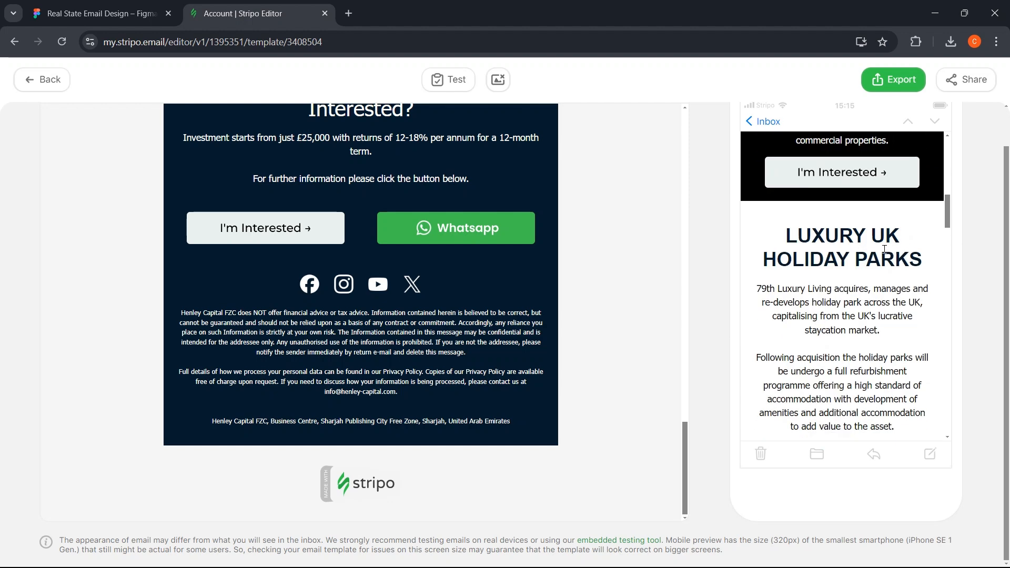
pyautogui.scroll(-7, 857, 251)
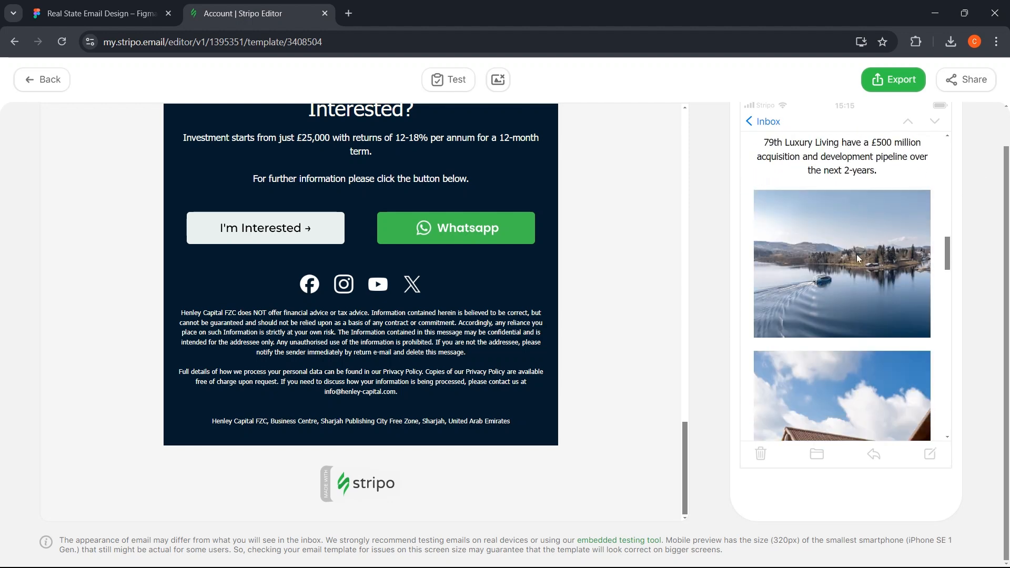
pyautogui.scroll(-5, 858, 248)
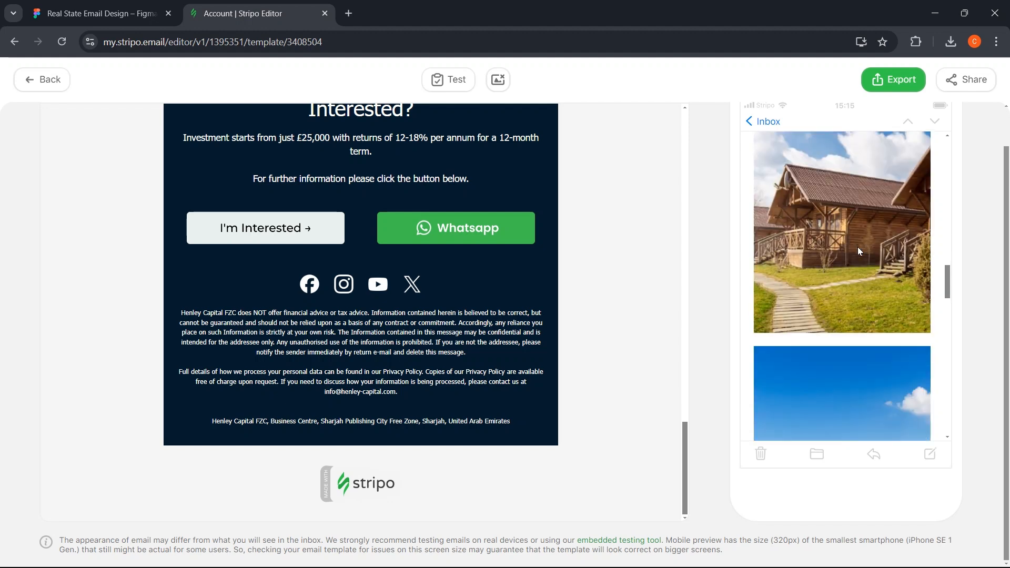
pyautogui.scroll(4, 857, 246)
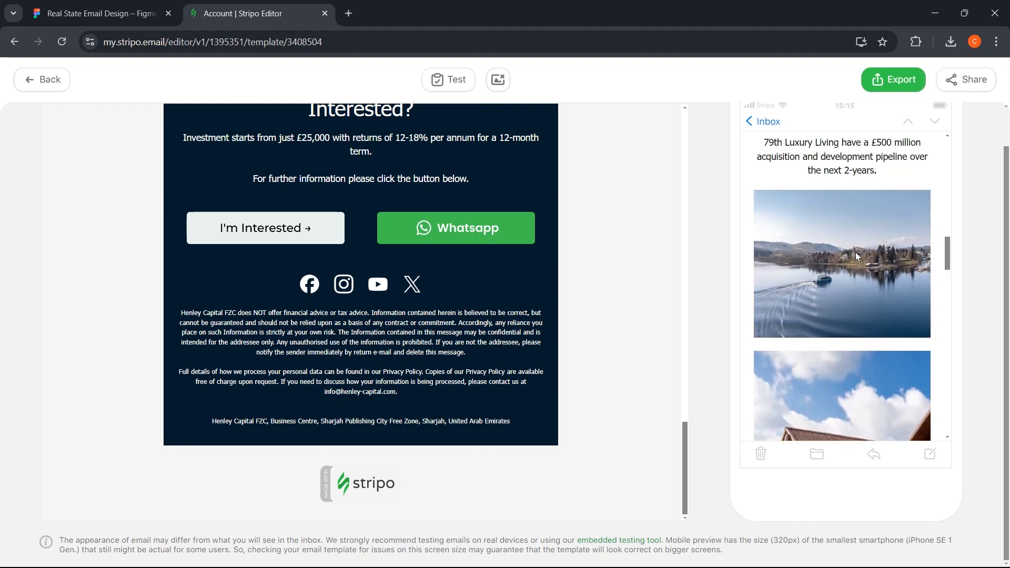
pyautogui.scroll(-5, 856, 252)
pyautogui.scroll(-1, 863, 283)
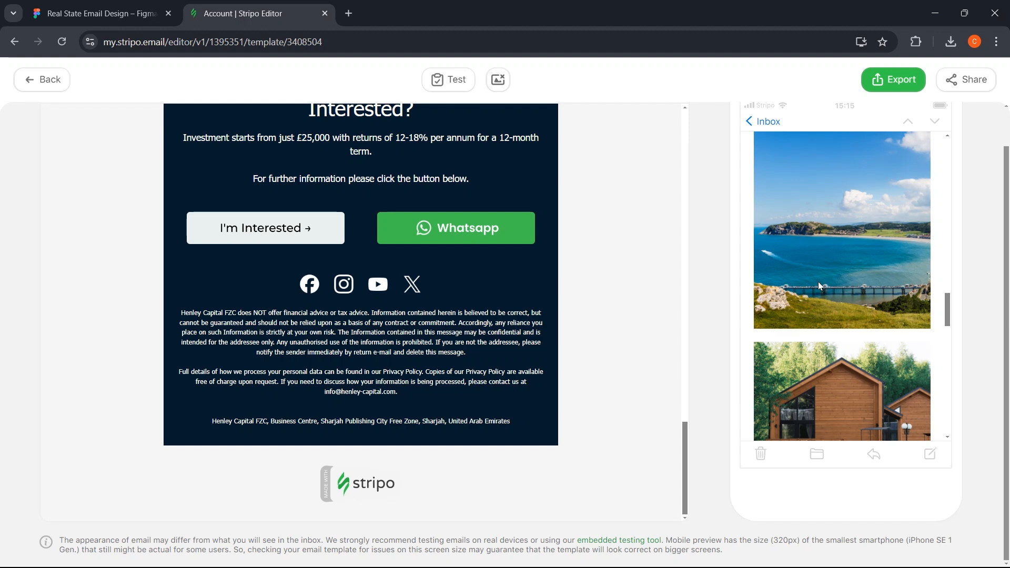
pyautogui.scroll(-5, 818, 282)
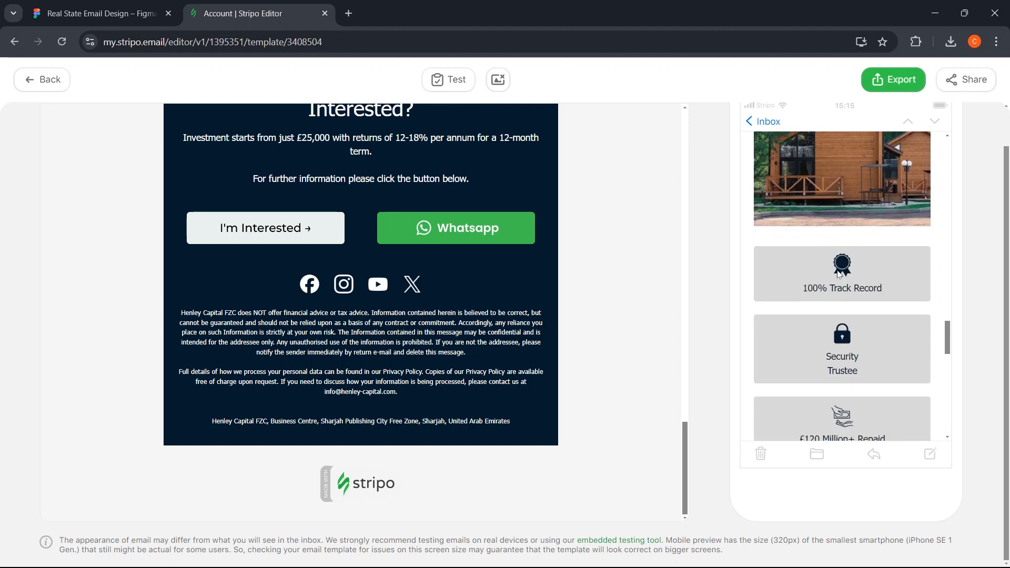
pyautogui.scroll(-4, 840, 274)
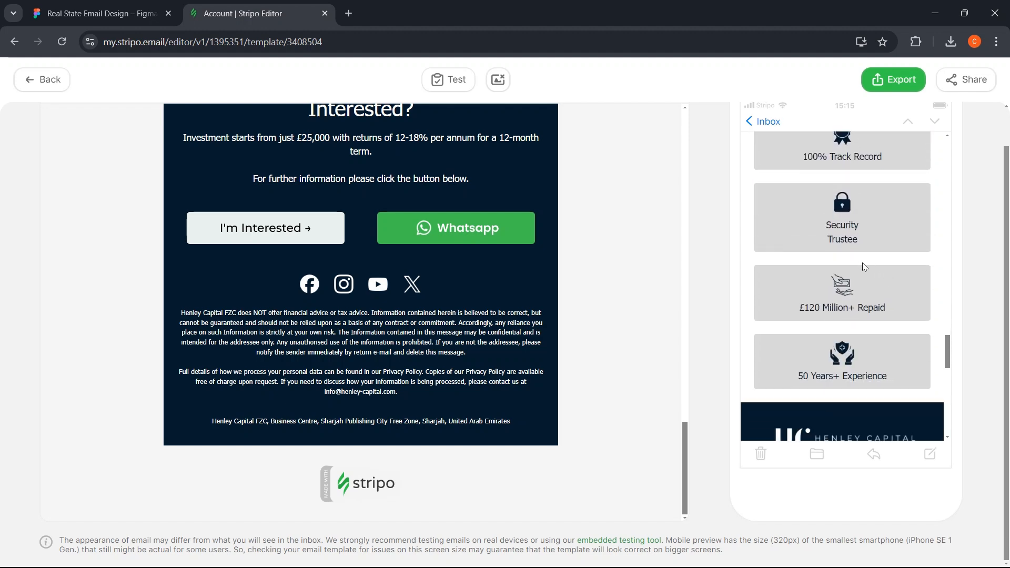
pyautogui.scroll(-2, 873, 264)
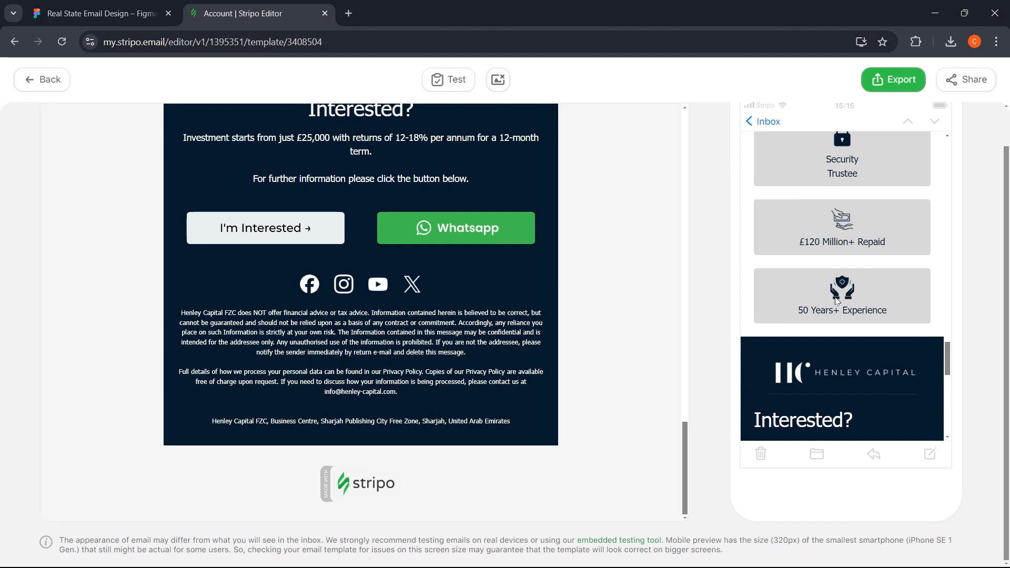
pyautogui.scroll(-6, 837, 300)
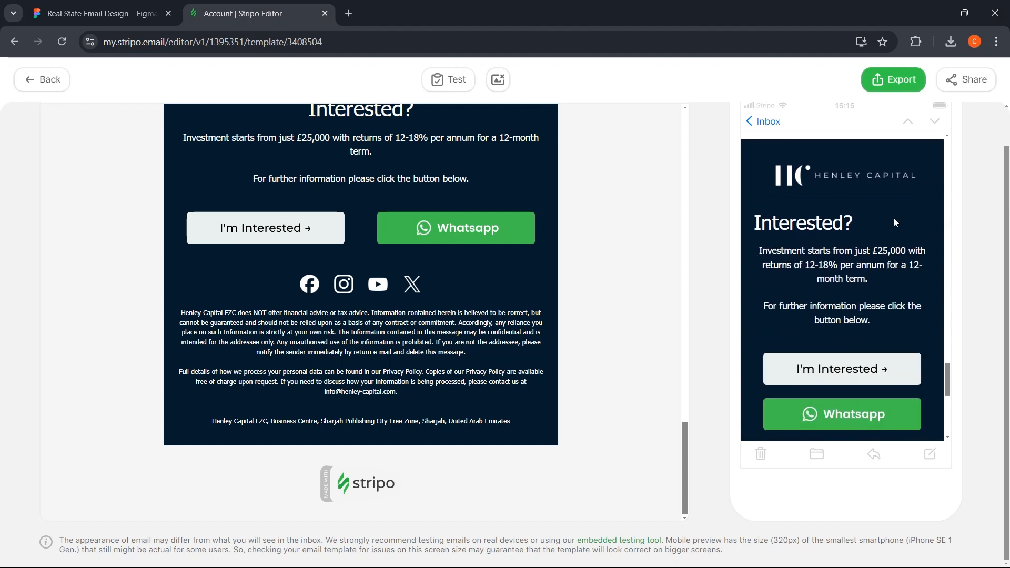
pyautogui.scroll(-7, 830, 228)
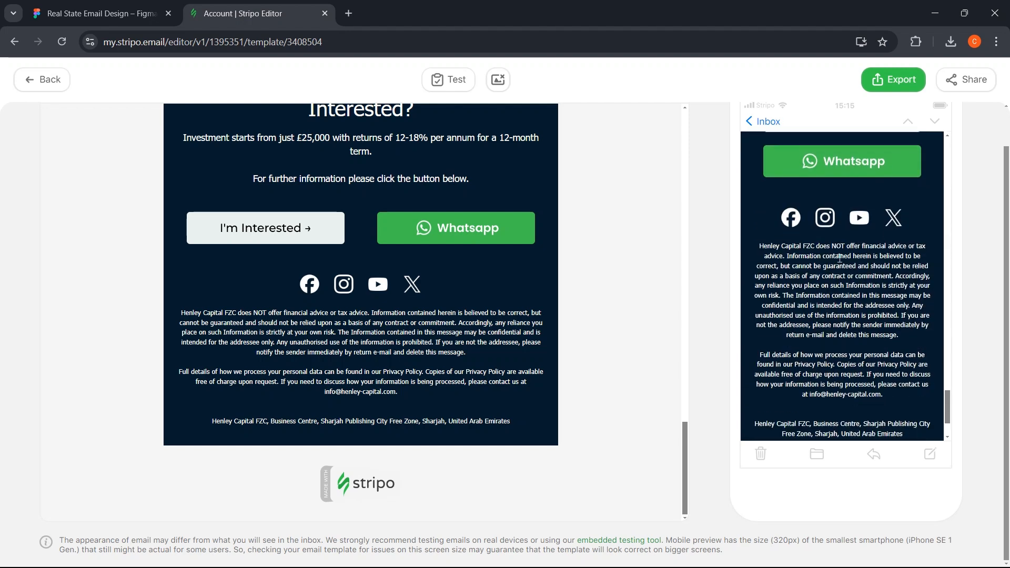
pyautogui.scroll(3, 841, 248)
# - Center the Henley Capital heading in the mobile layout
pyautogui.click(30, 87)
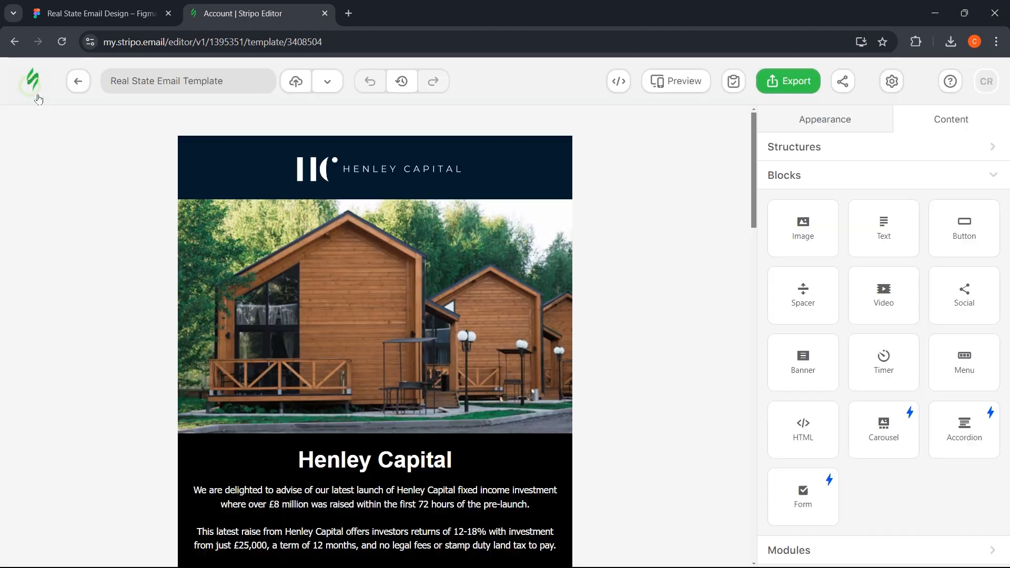
pyautogui.scroll(-1, 414, 385)
pyautogui.click(413, 386)
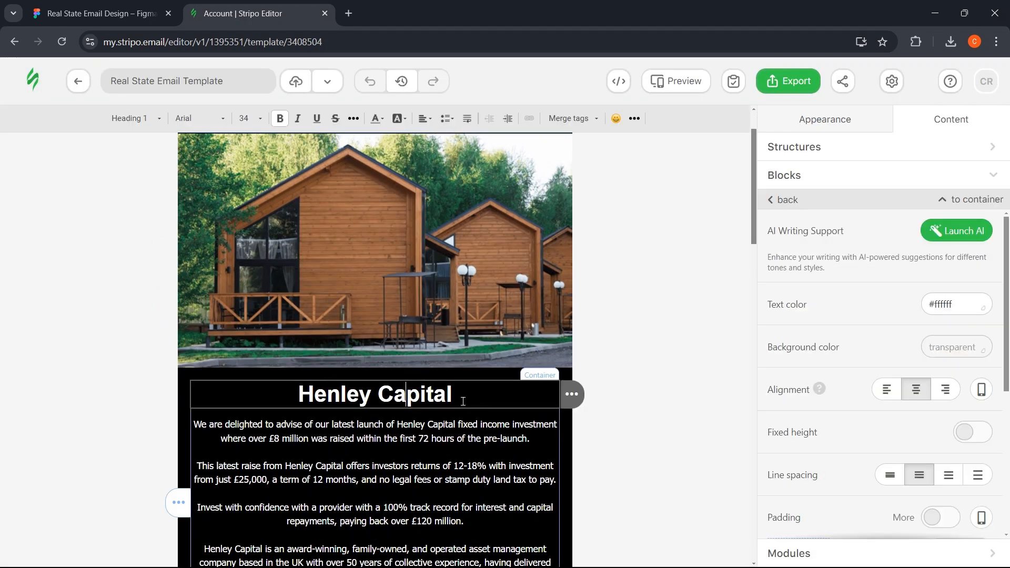
pyautogui.scroll(-1, 907, 350)
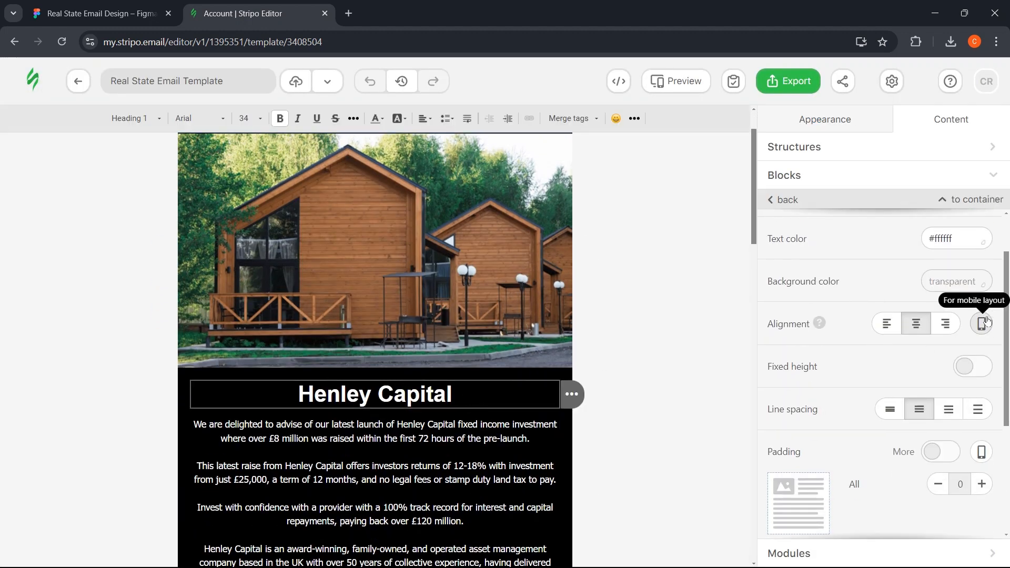
pyautogui.click(982, 324)
pyautogui.click(916, 325)
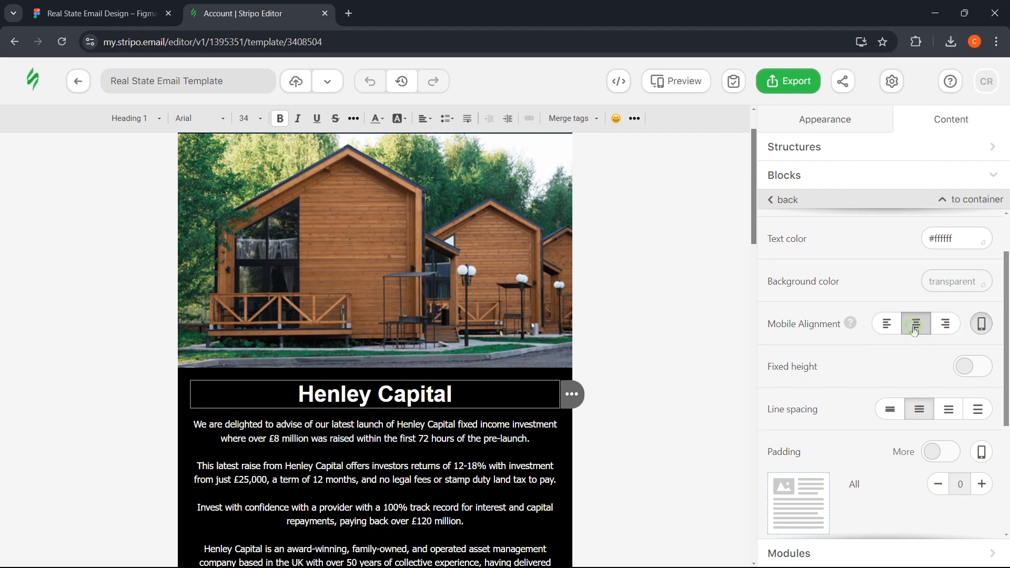
# - Center the Interested? heading in the mobile layout
pyautogui.scroll(-12, 336, 348)
pyautogui.scroll(-6, 343, 336)
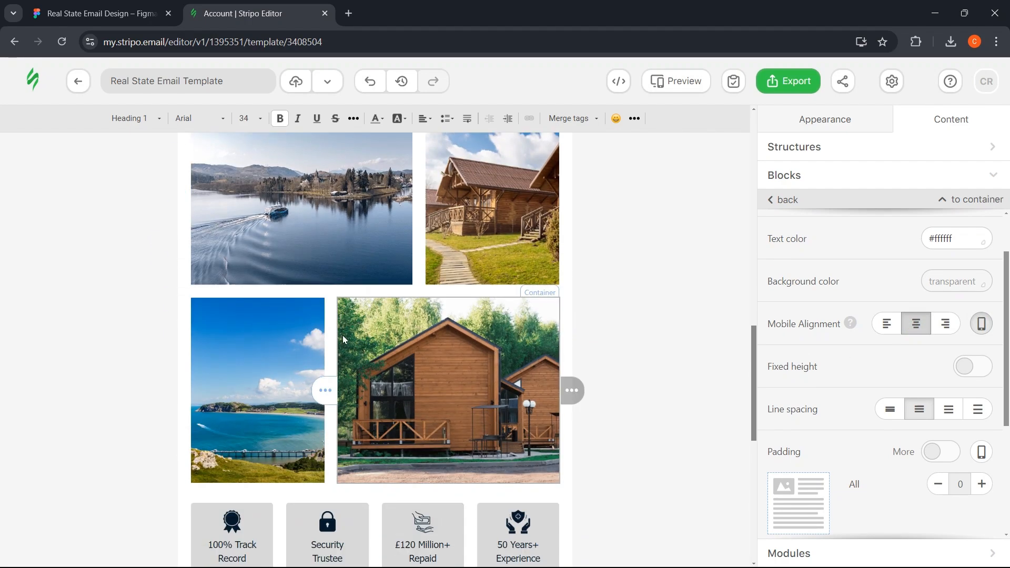
pyautogui.click(639, 314)
pyautogui.scroll(-2, 634, 336)
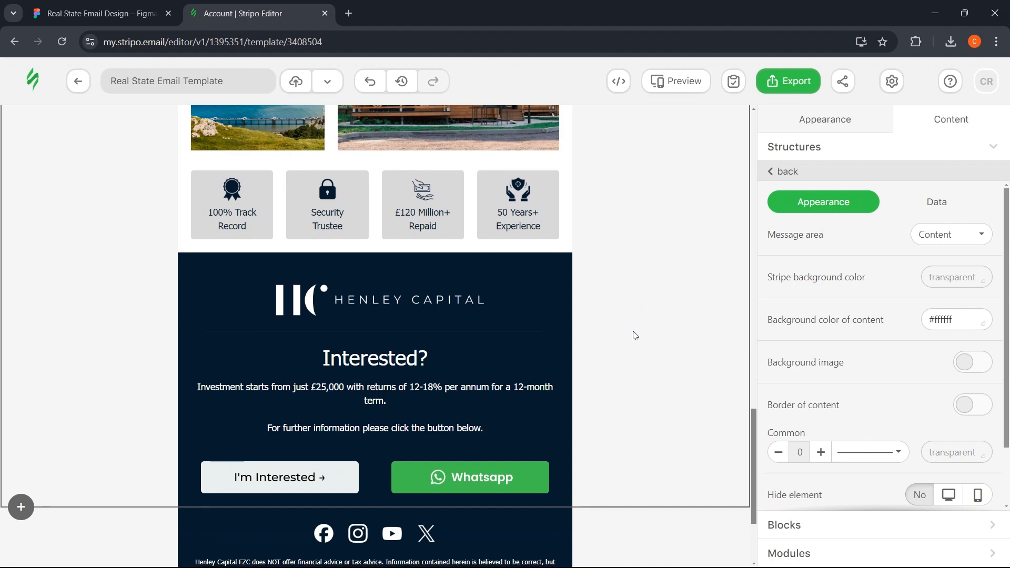
pyautogui.scroll(-2, 635, 335)
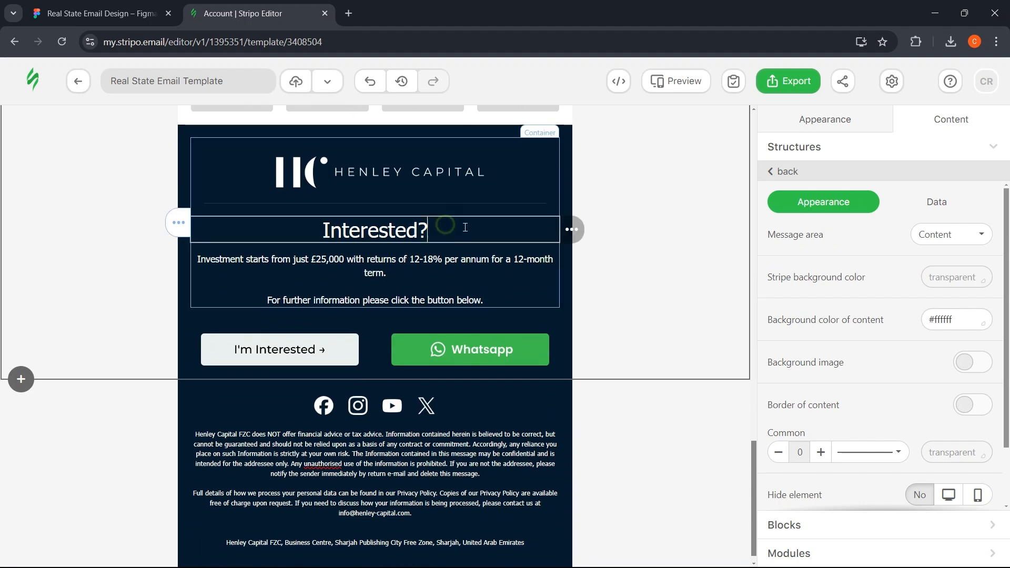
pyautogui.click(442, 229)
pyautogui.click(980, 389)
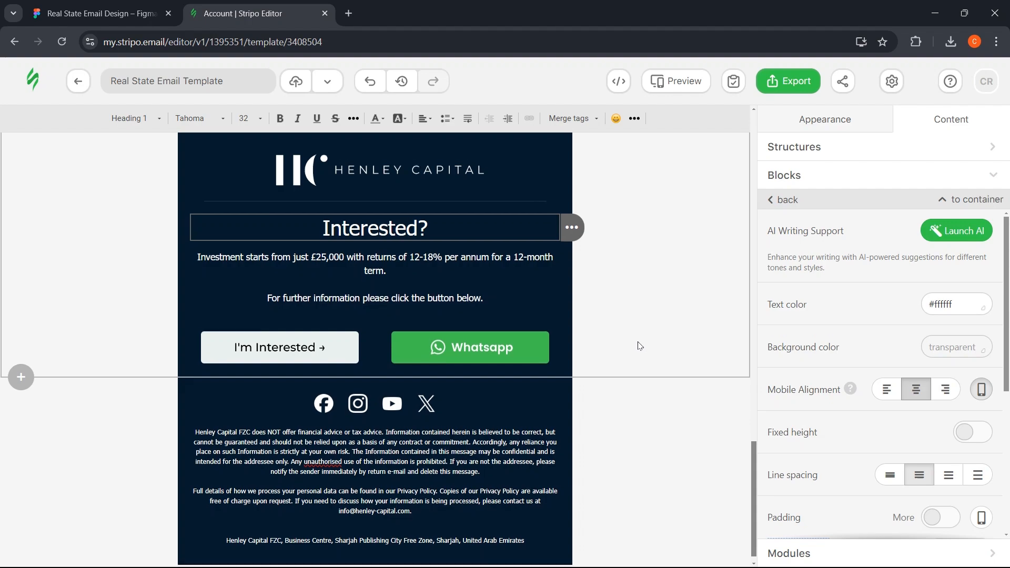
pyautogui.scroll(-1, 638, 345)
pyautogui.click(628, 421)
pyautogui.scroll(10, 619, 246)
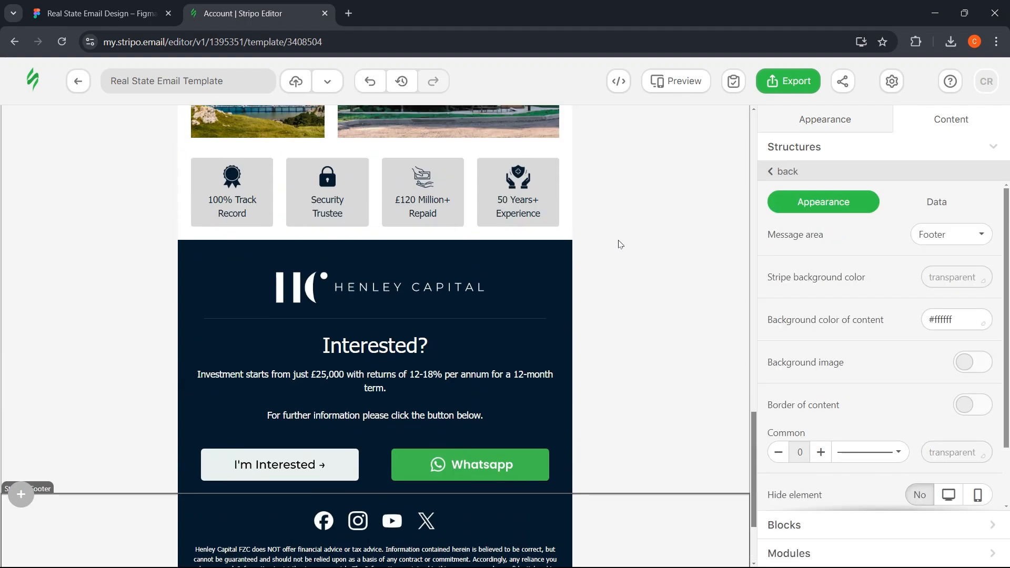
pyautogui.scroll(15, 672, 247)
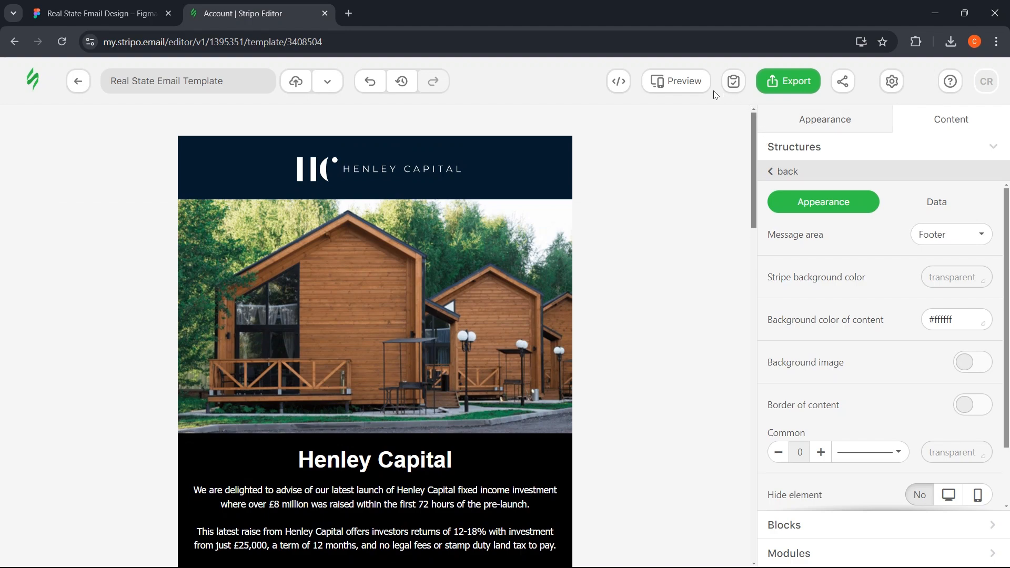
pyautogui.click(686, 82)
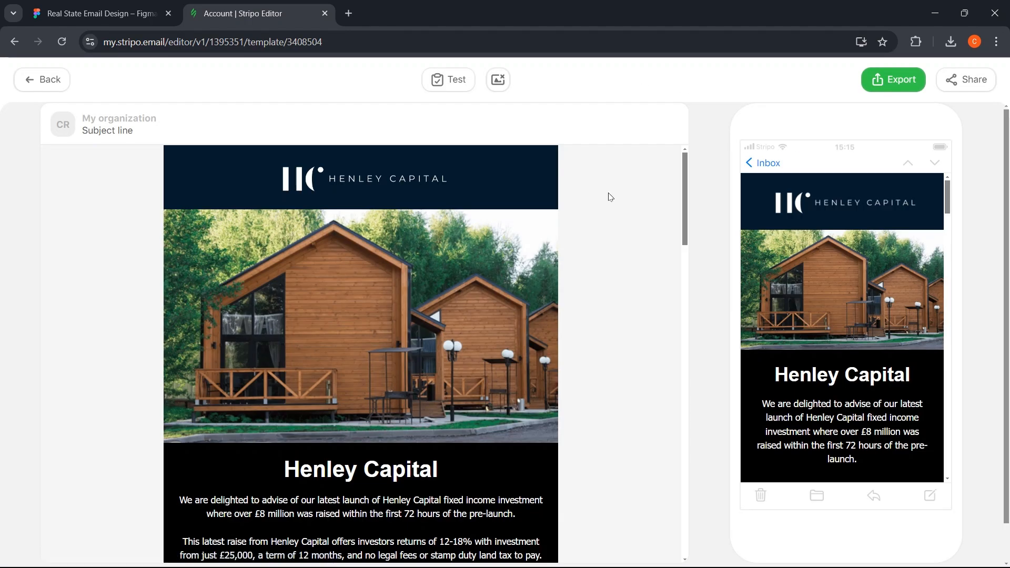
pyautogui.scroll(-4, 455, 274)
pyautogui.scroll(-20, 453, 268)
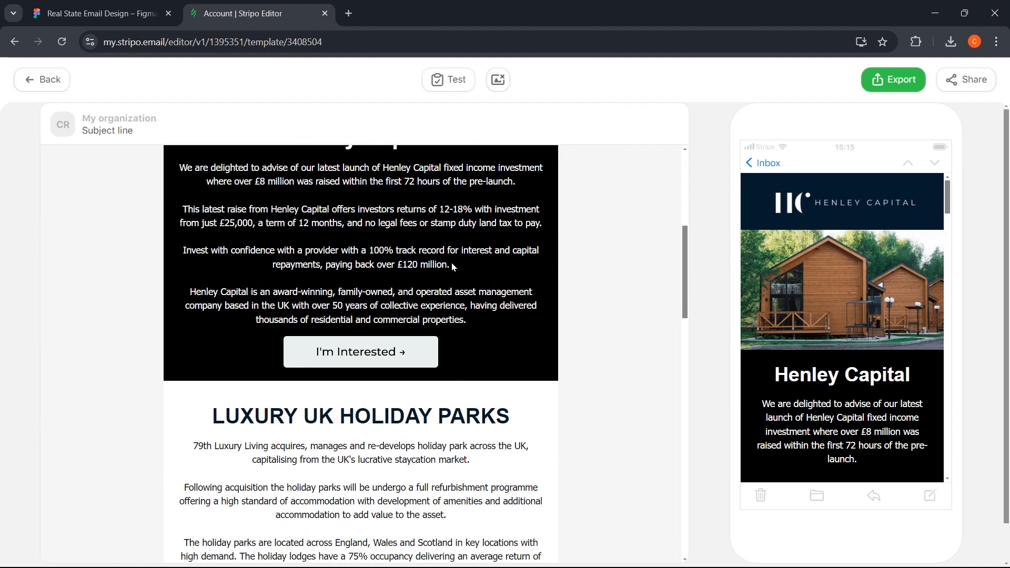
pyautogui.scroll(-4, 453, 256)
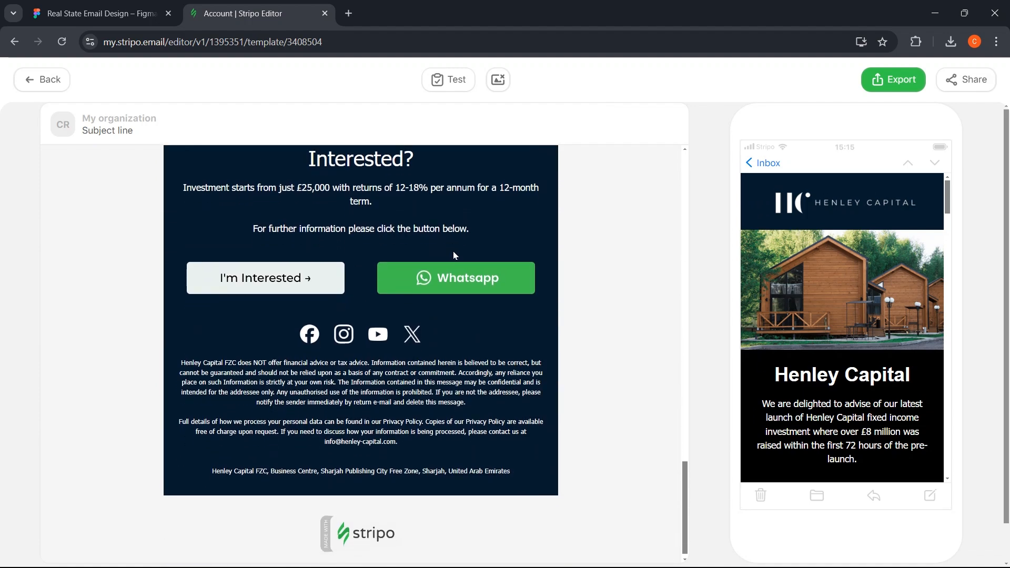
pyautogui.scroll(-5, 843, 242)
pyautogui.scroll(-10, 843, 242)
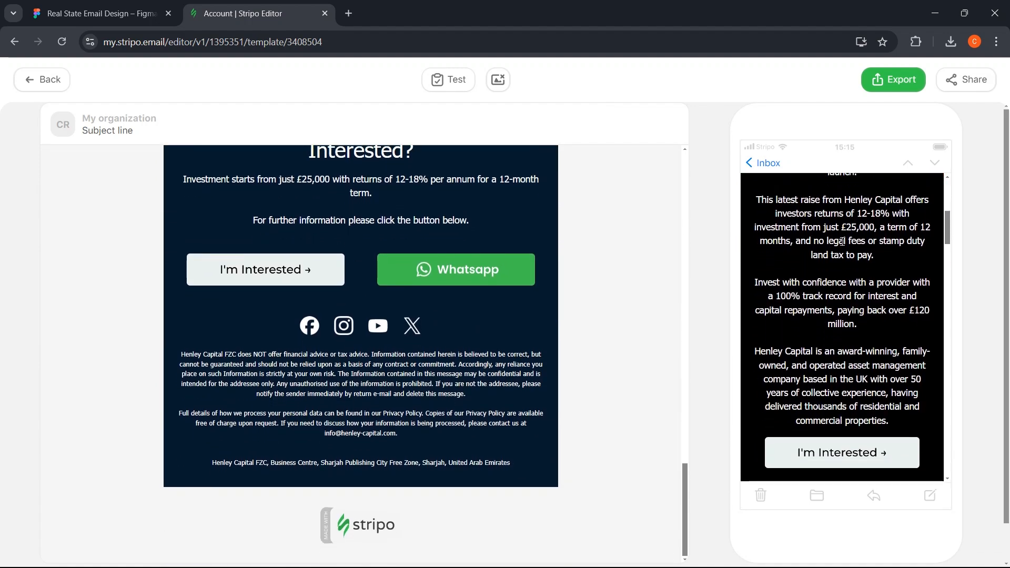
pyautogui.scroll(-10, 841, 237)
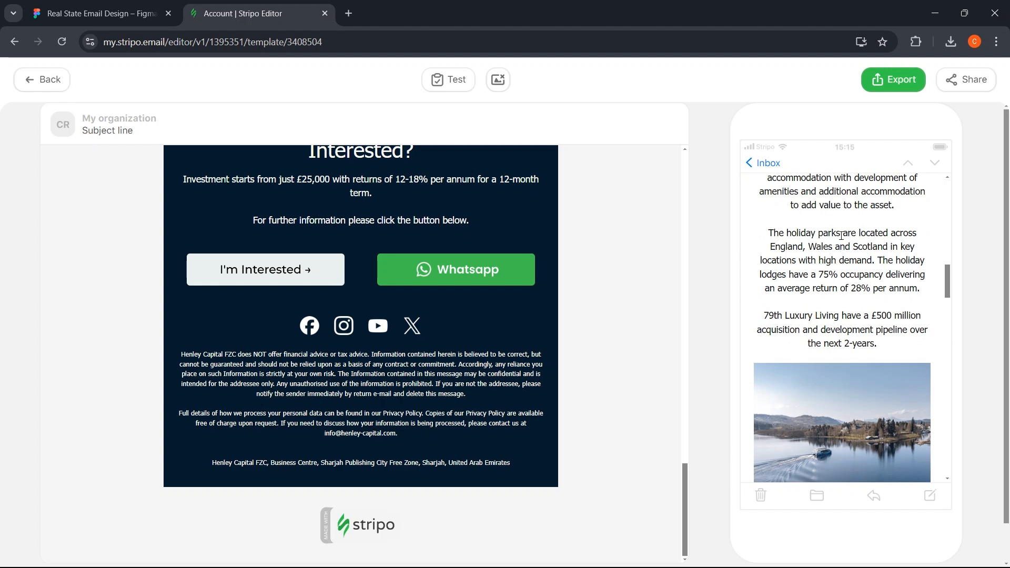
pyautogui.scroll(-10, 842, 235)
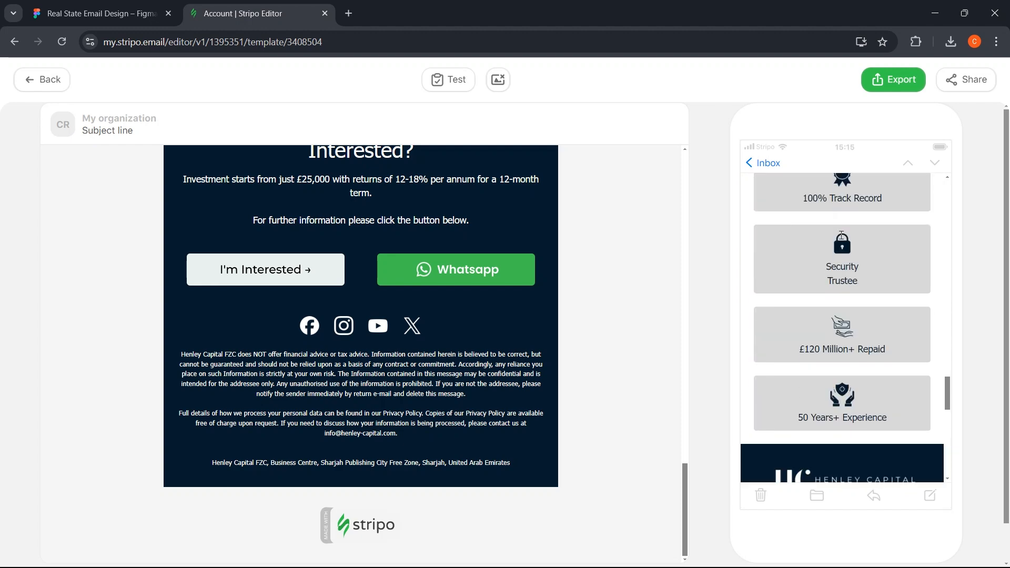
pyautogui.scroll(-5, 842, 235)
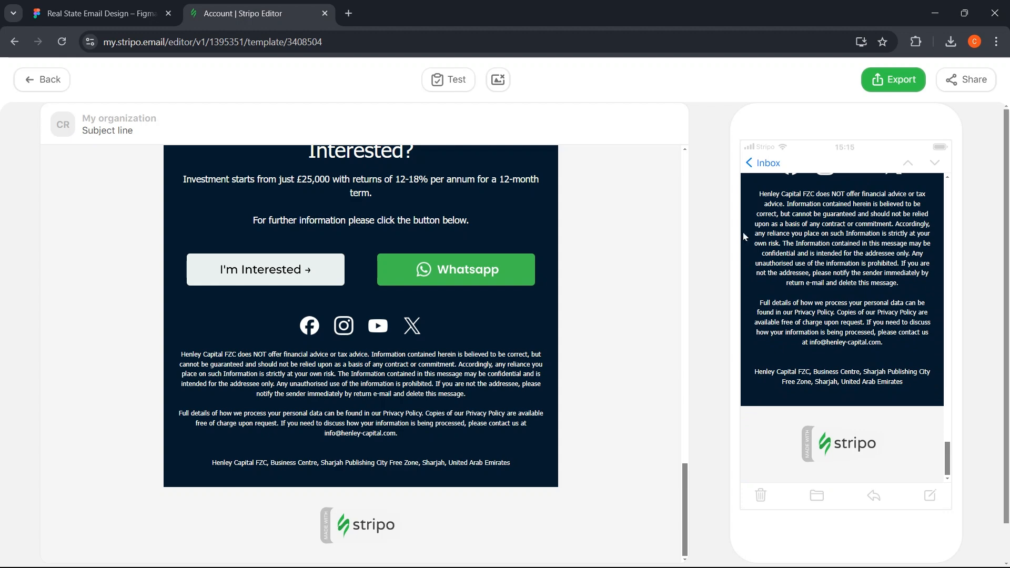
pyautogui.click(24, 92)
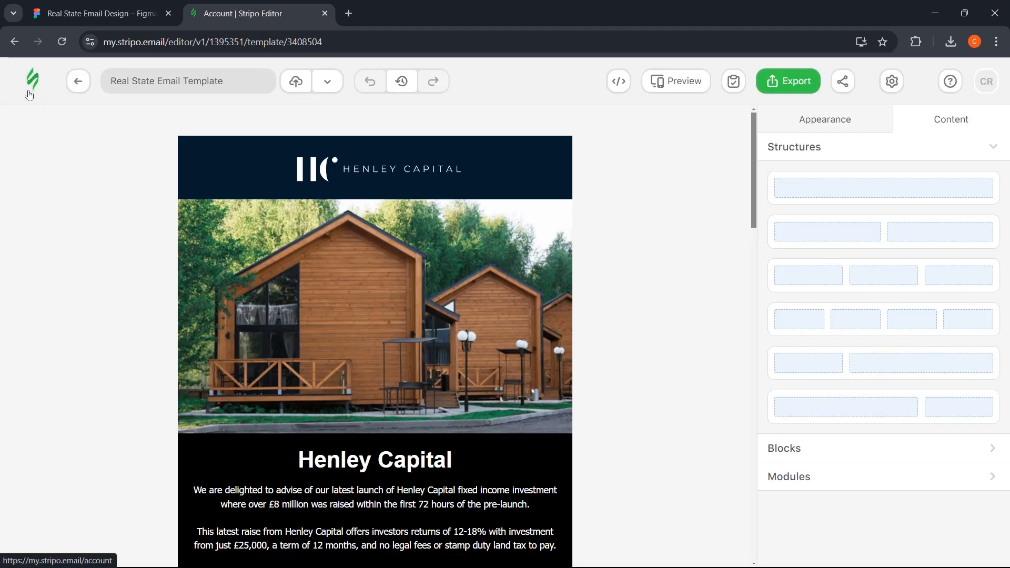
# - Compare the finished Stripo email against the Figma design
pyautogui.hotkey('ctrl', 'shift', 'Tab')
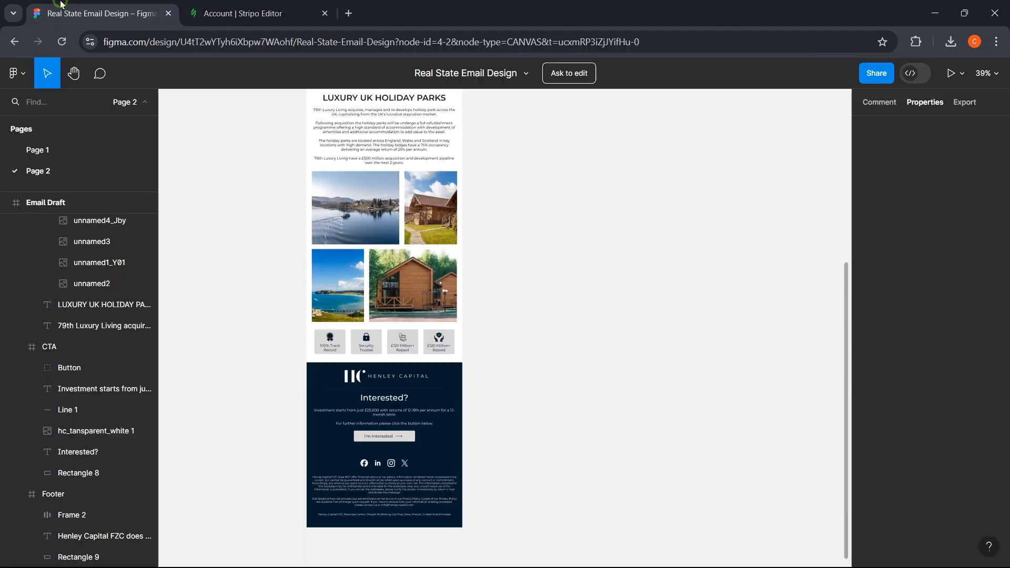
pyautogui.scroll(3, 268, 205)
pyautogui.scroll(3, 267, 203)
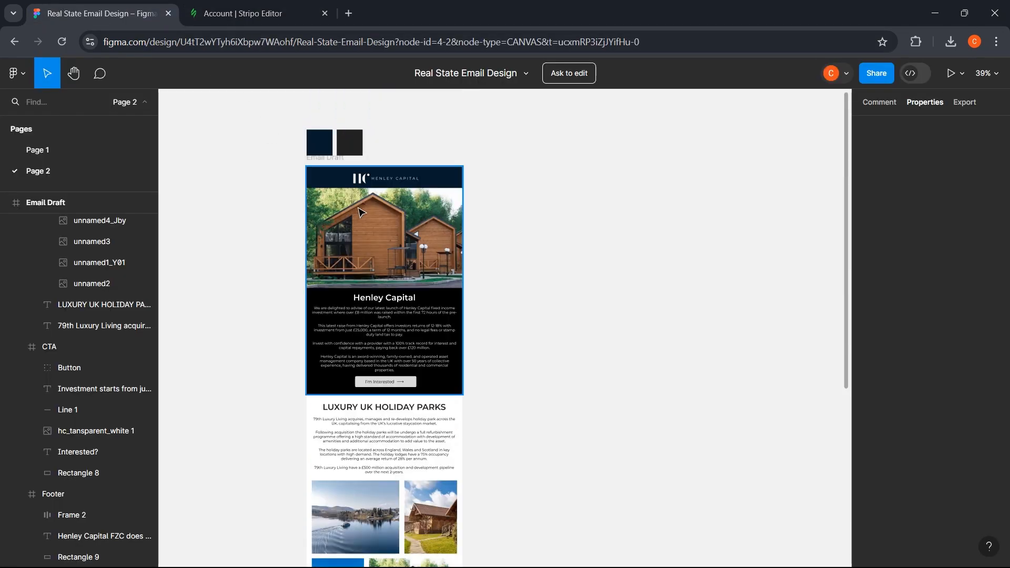
pyautogui.scroll(-3, 363, 212)
pyautogui.click(247, 14)
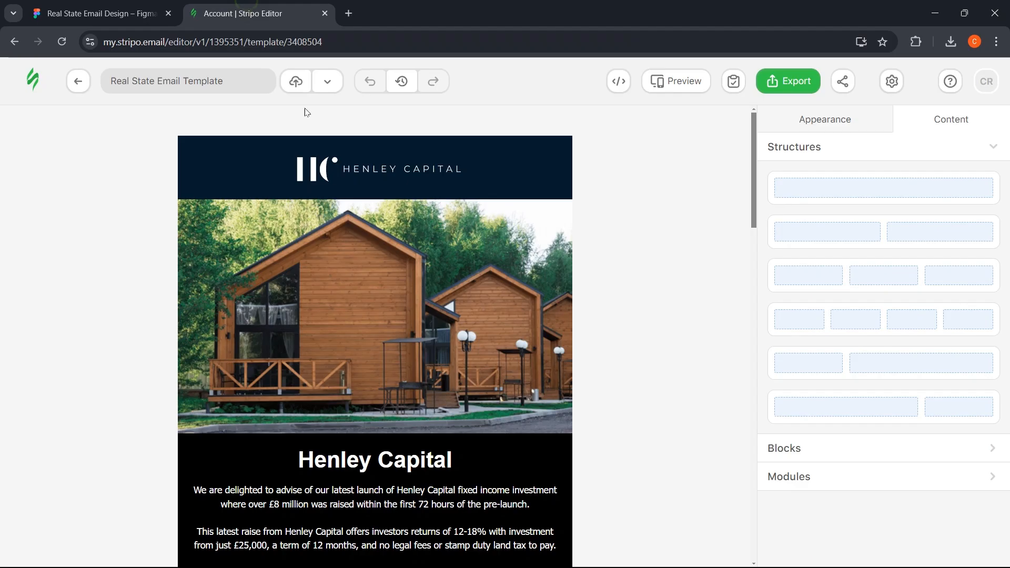
pyautogui.scroll(-3, 331, 217)
pyautogui.scroll(3, 331, 218)
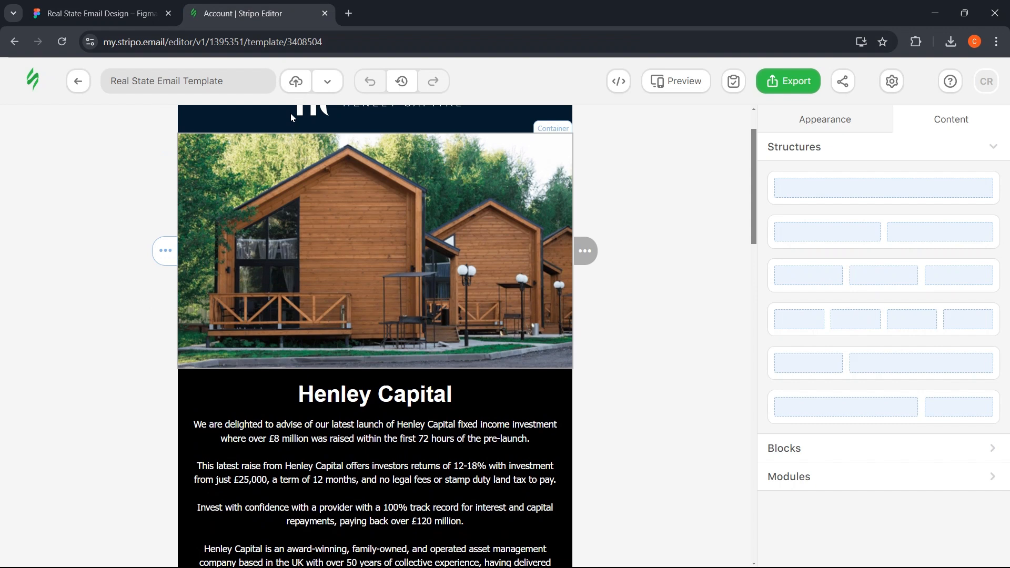
# - Save the Real State Email Template and bring up its Export dialog
pyautogui.click(297, 82)
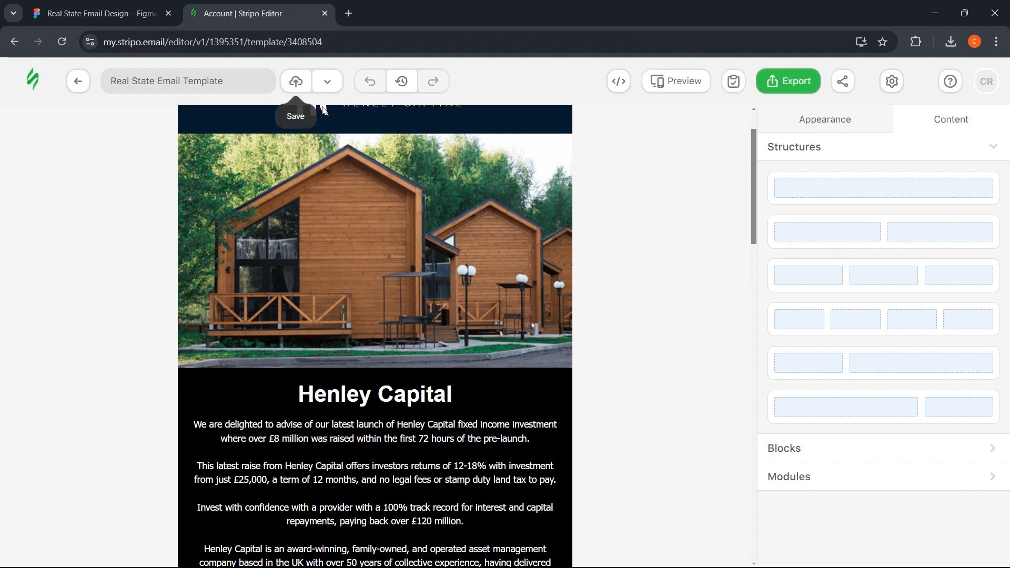
pyautogui.scroll(2, 626, 193)
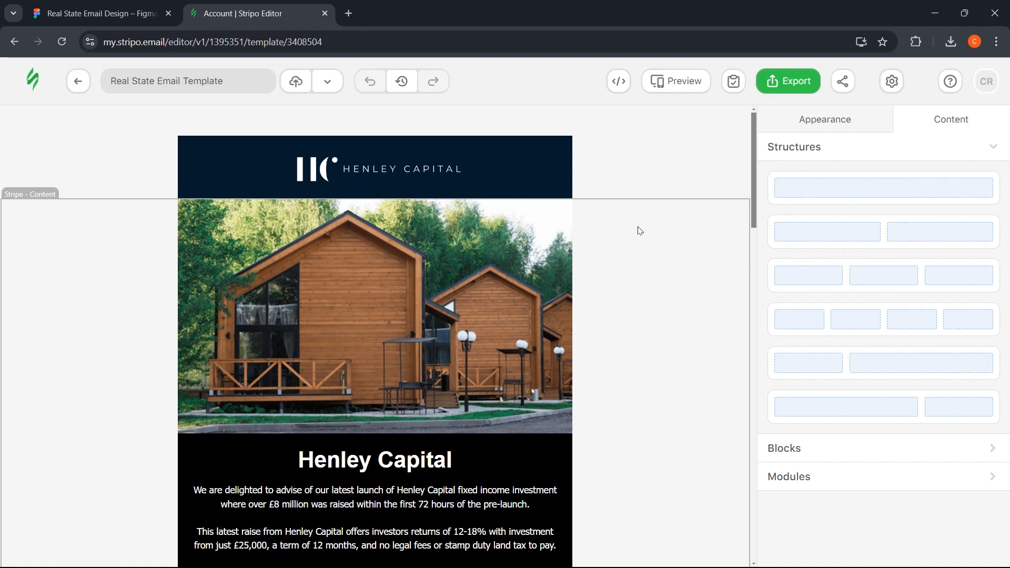
pyautogui.click(780, 81)
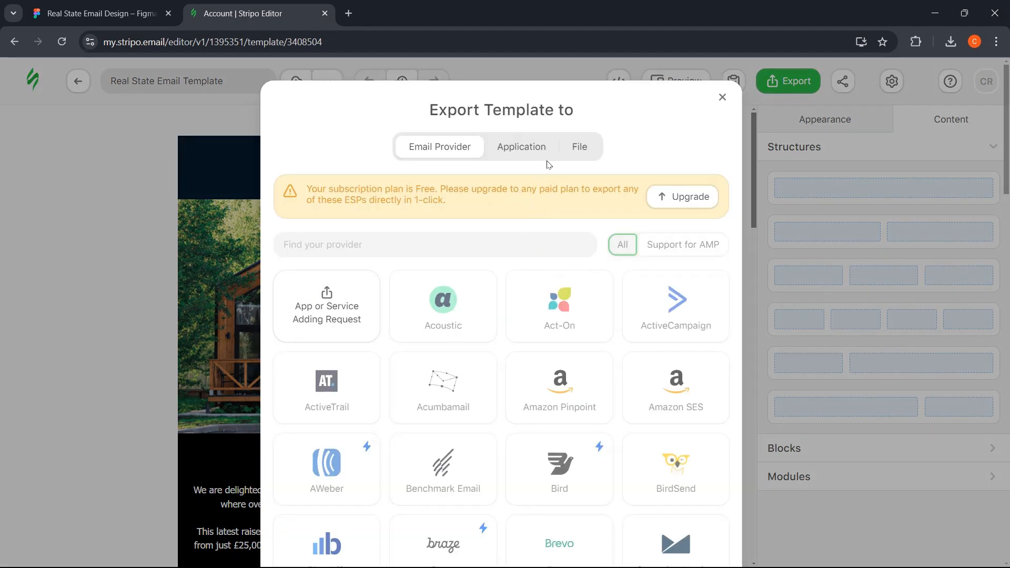
# - Export the template to a file as HTML, downloading Real State Email Template.html (34.5 KB)
pyautogui.click(579, 147)
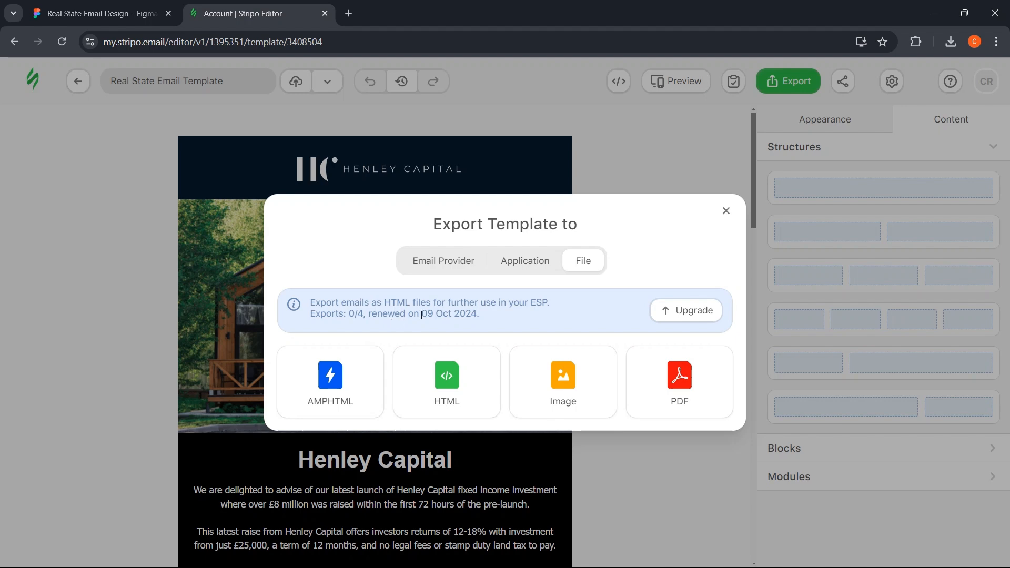
pyautogui.click(428, 385)
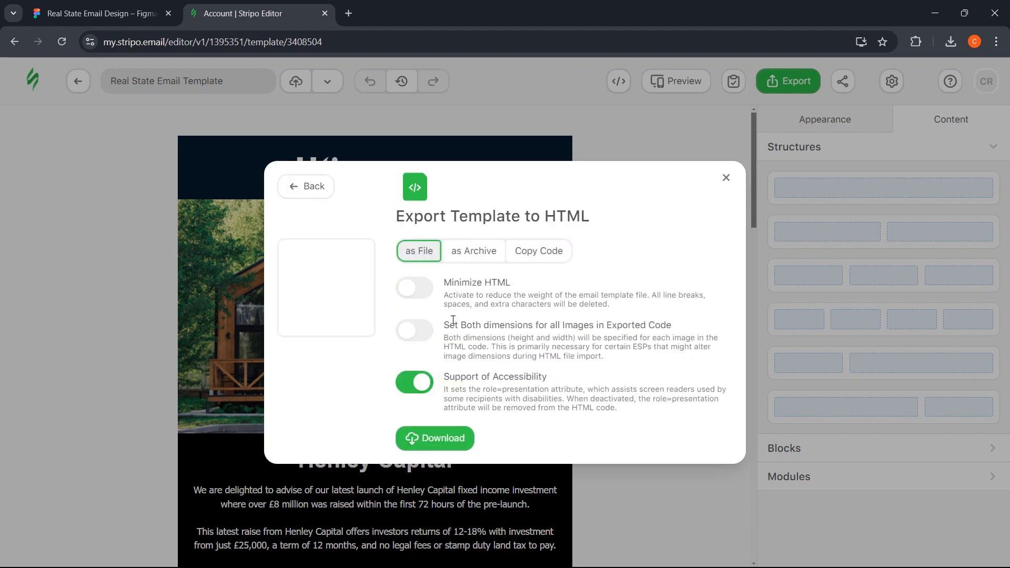
pyautogui.click(435, 427)
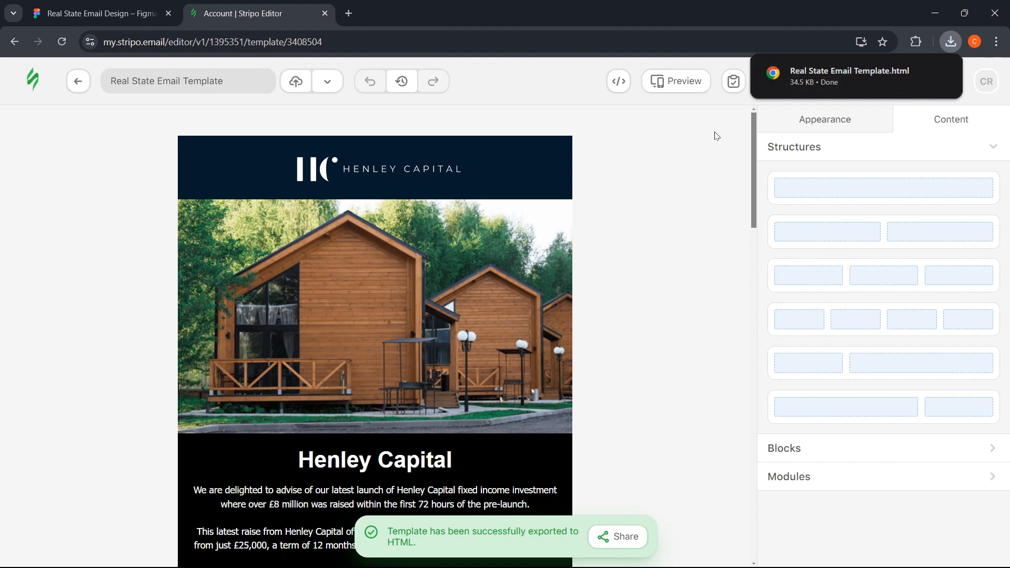
# - Exit the editor, close the Stripo My Templates tab and open a blank new tab
pyautogui.click(702, 169)
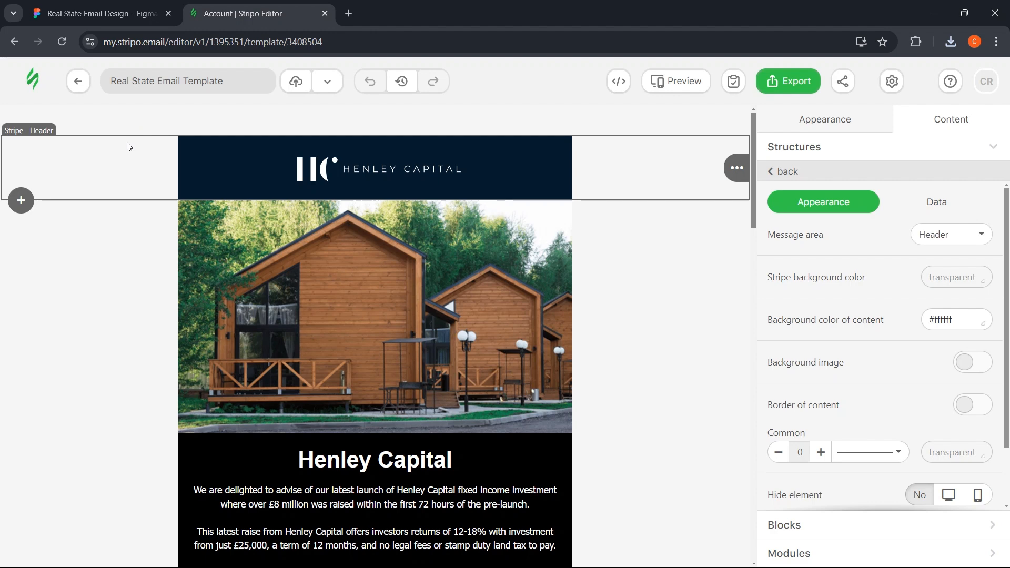
pyautogui.click(78, 82)
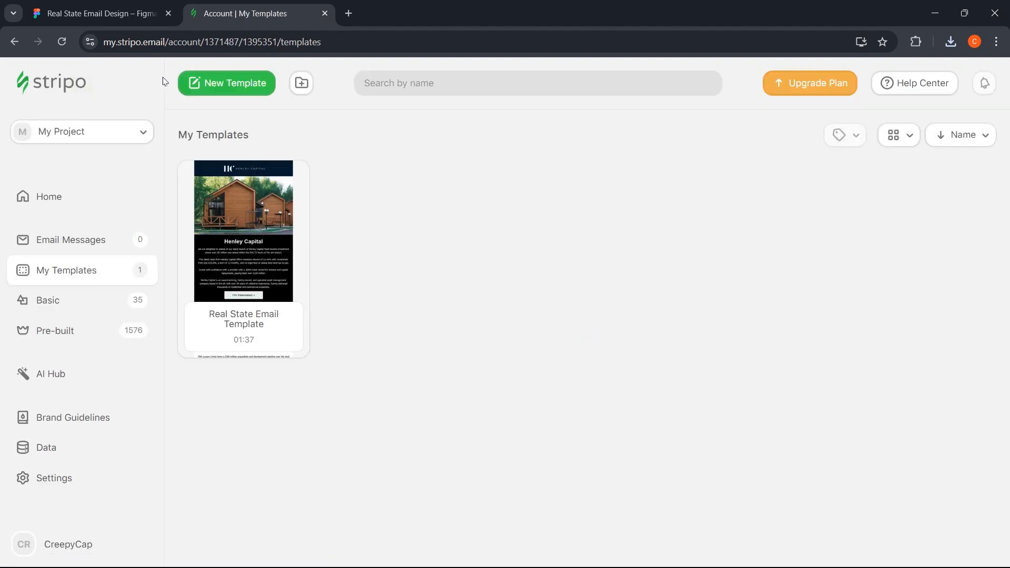
pyautogui.click(325, 13)
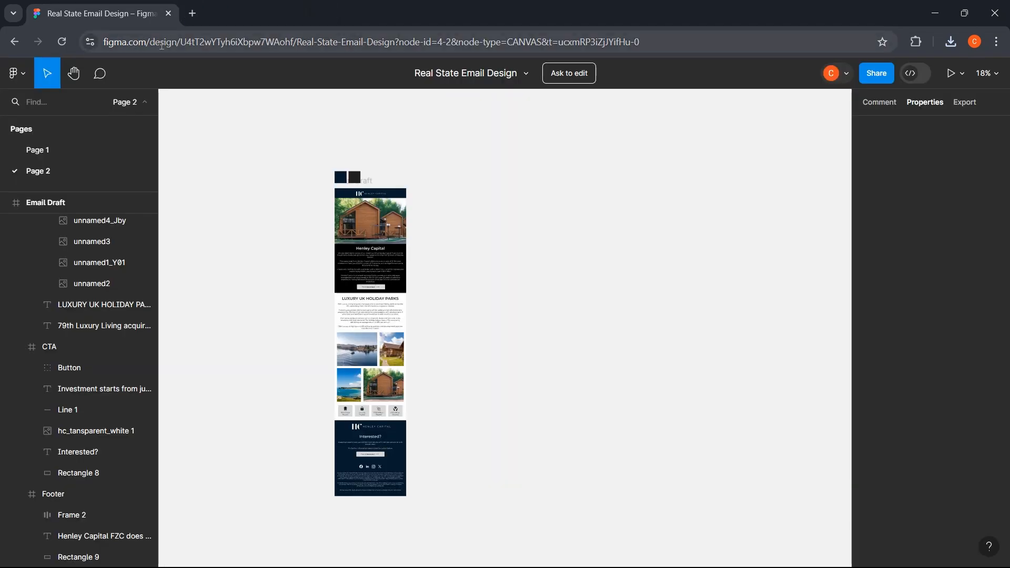
pyautogui.click(193, 11)
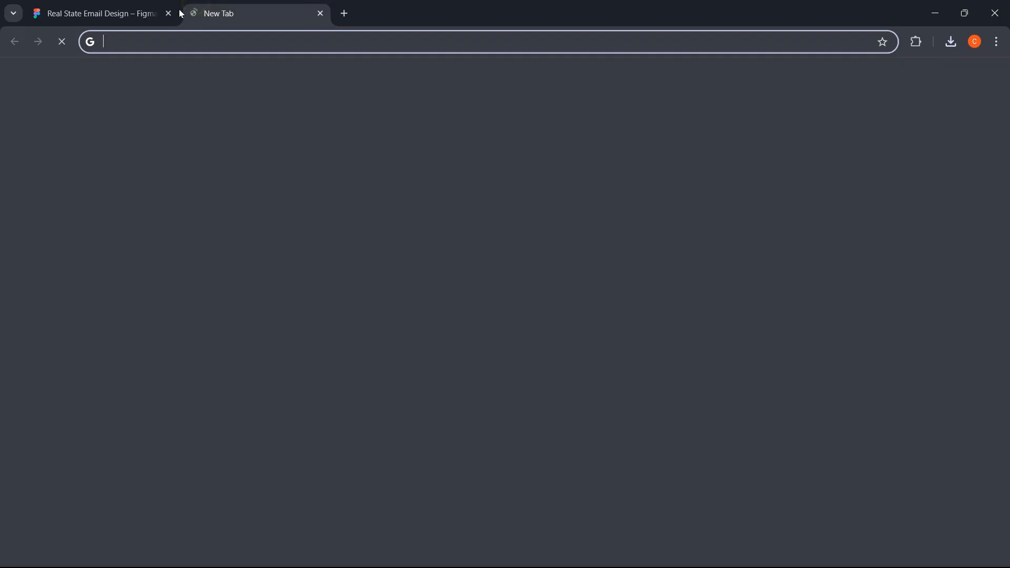
# - Close the Figma tab and open Real State Email Template.html from Downloads in Chrome
pyautogui.click(167, 12)
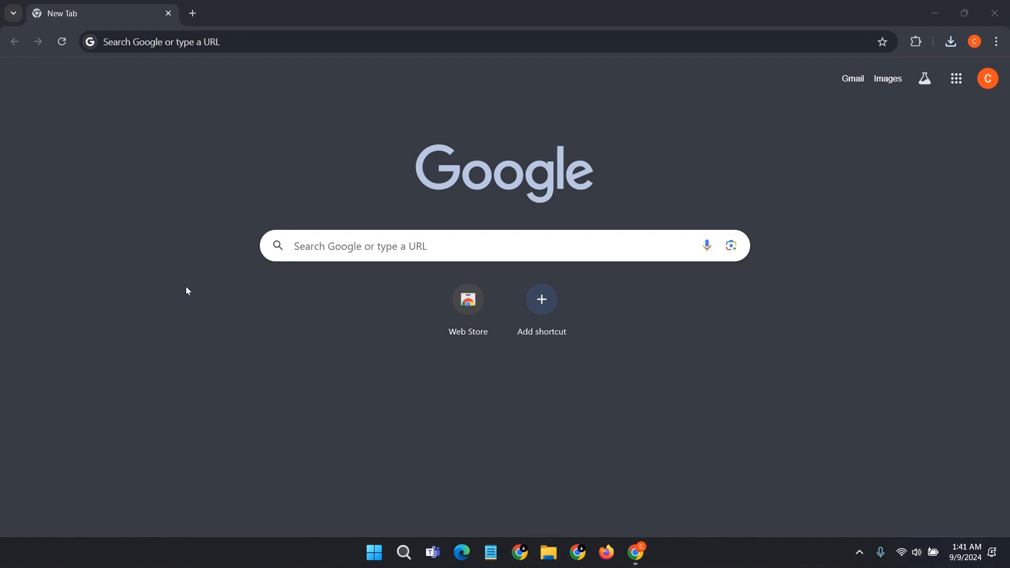
pyautogui.press('super+e')
pyautogui.click(397, 219)
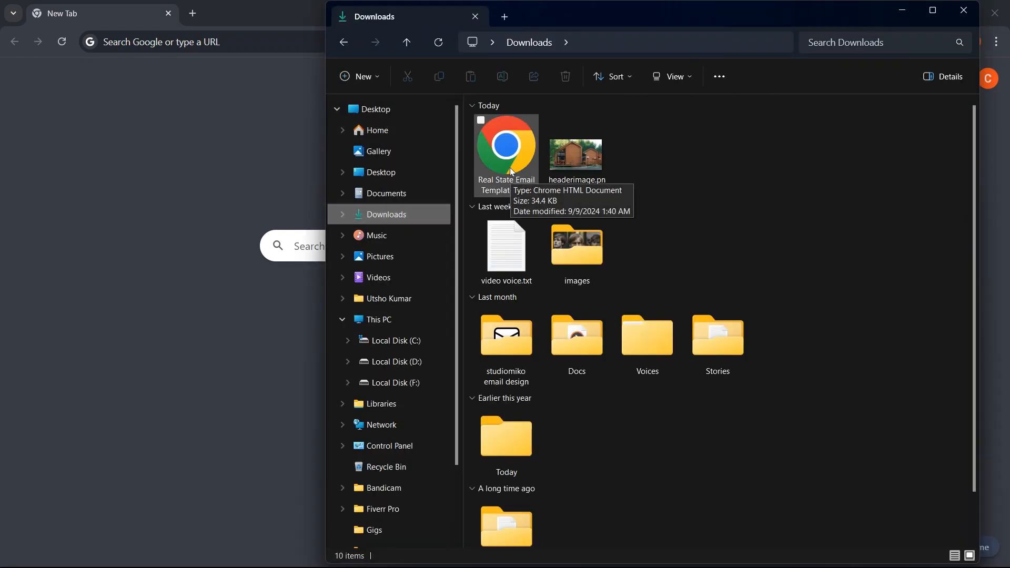
pyautogui.click(510, 168)
pyautogui.moveTo(509, 167); pyautogui.dragTo(190, 36)
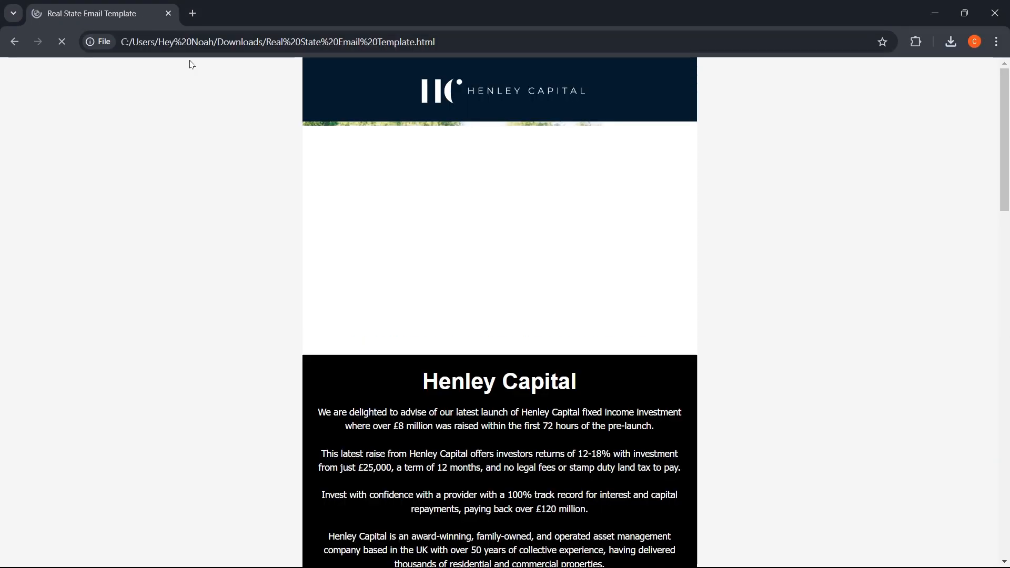
# - Scroll through the rendered Henley Capital email in the browser
pyautogui.scroll(-10, 196, 63)
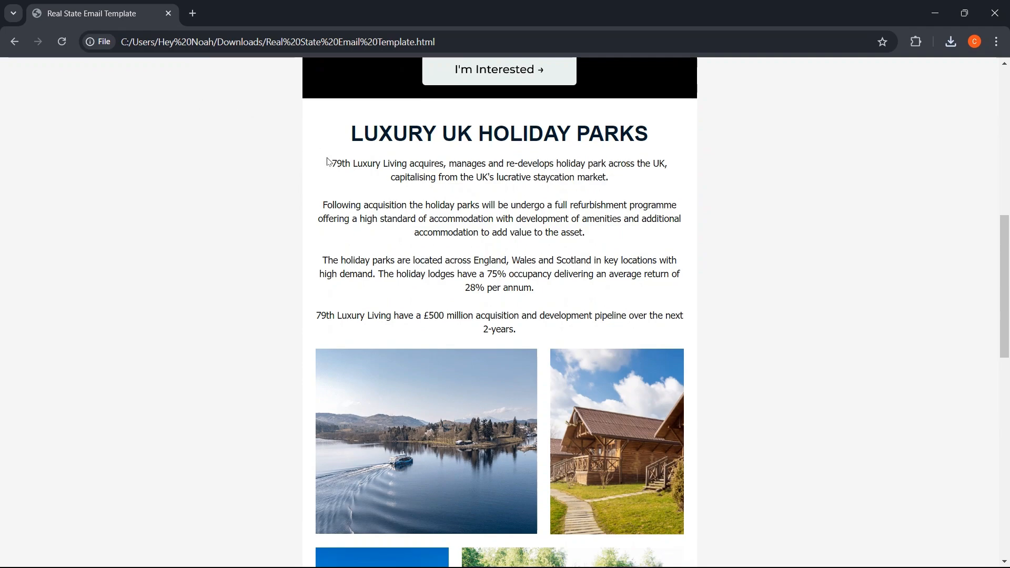
pyautogui.scroll(-12, 333, 162)
pyautogui.scroll(-3, 333, 165)
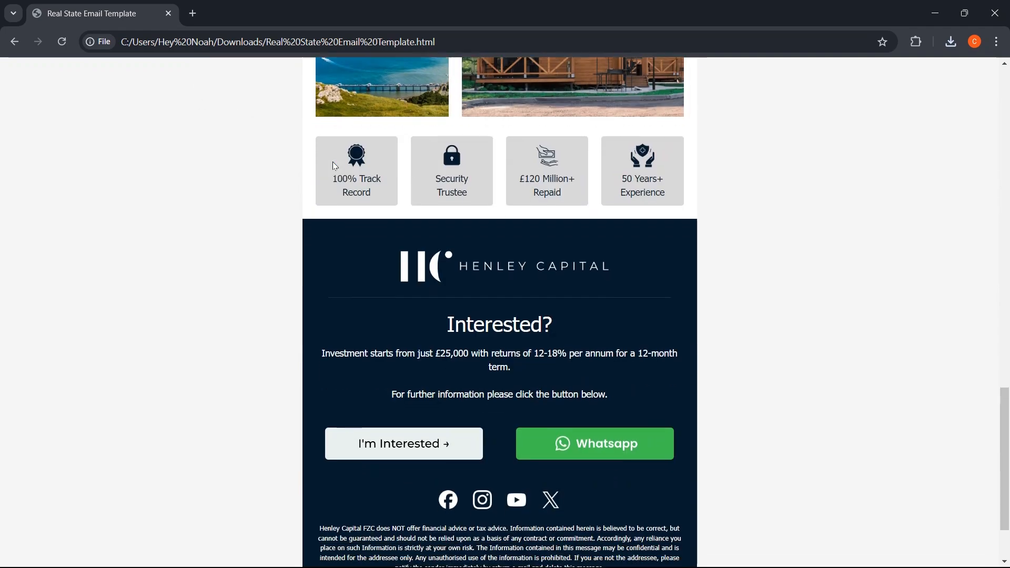
pyautogui.scroll(6, 333, 166)
pyautogui.scroll(18, 332, 162)
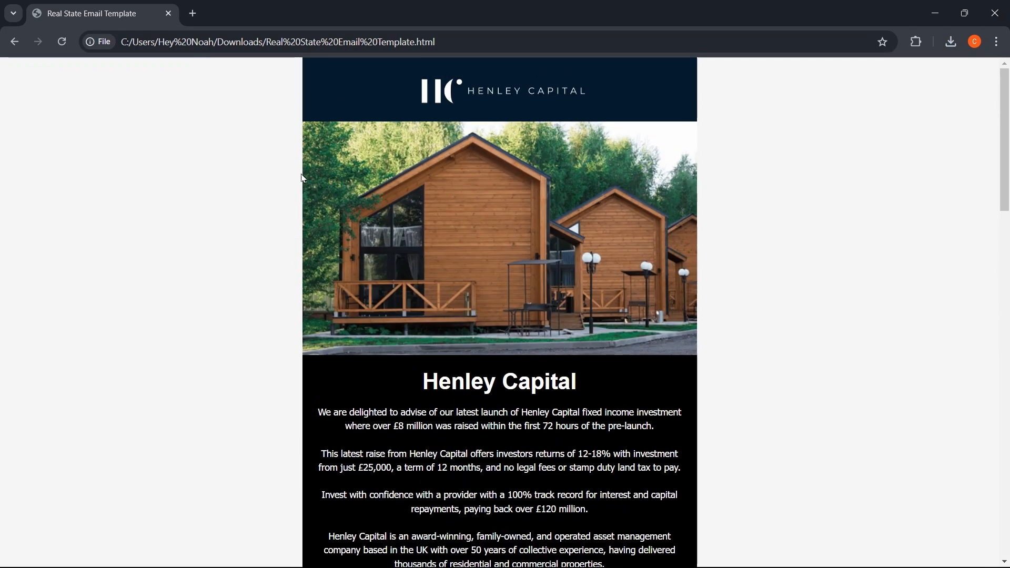
# - Review the email page's HTML source, then swap that tab for a fresh blank tab
pyautogui.click(239, 185)
pyautogui.rightClick(240, 185)
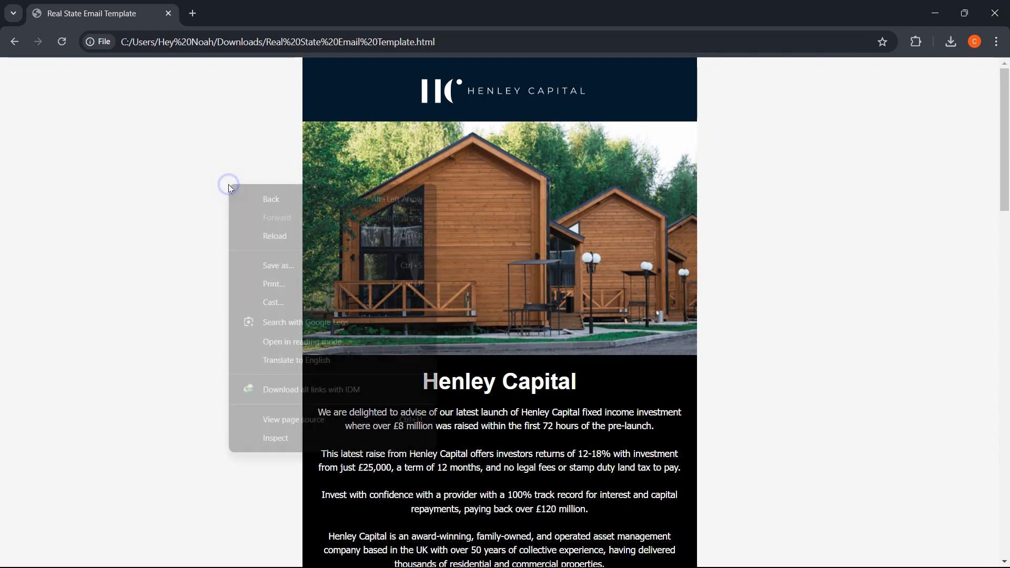
pyautogui.click(286, 421)
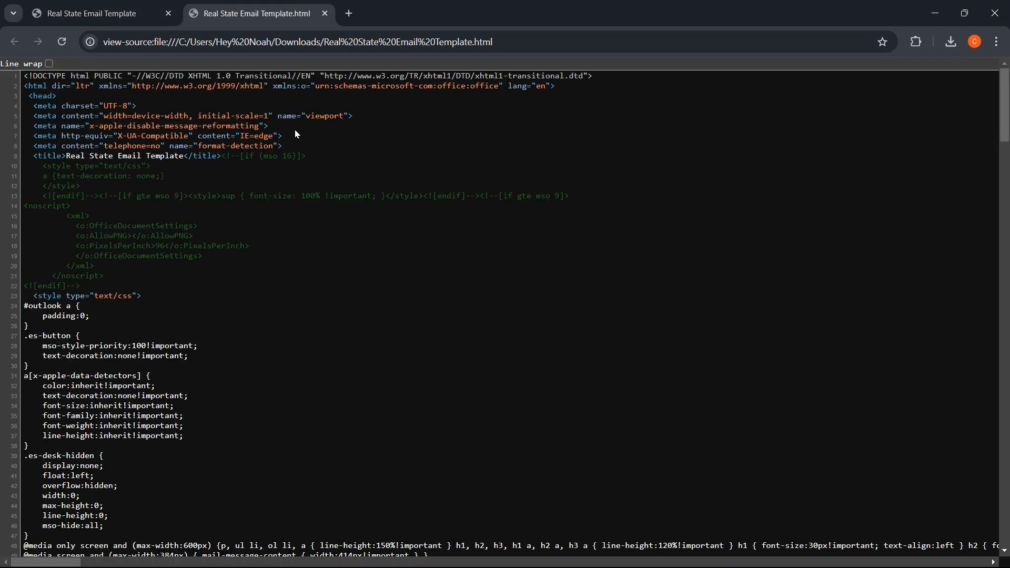
pyautogui.scroll(-18, 430, 154)
pyautogui.scroll(-20, 431, 159)
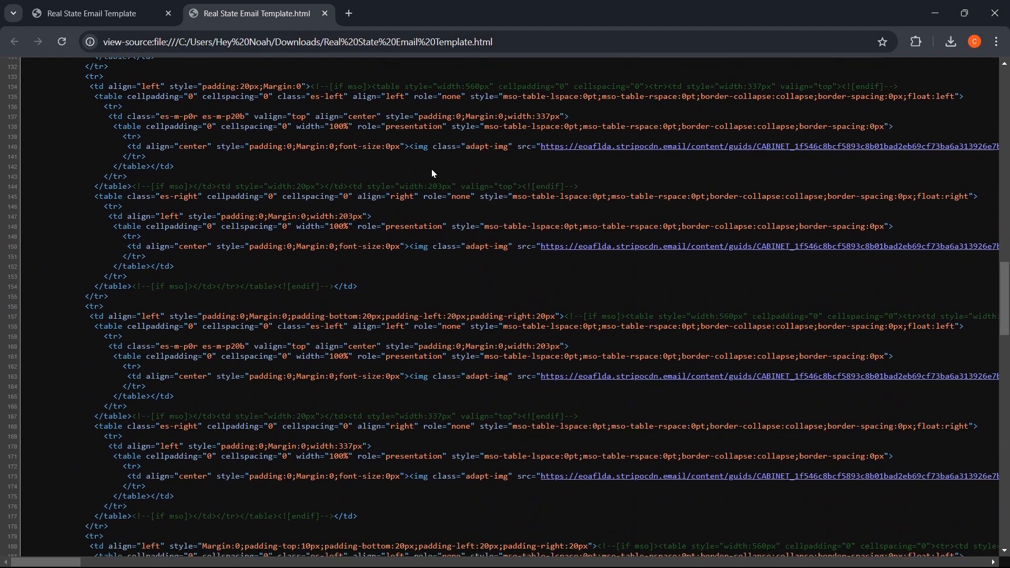
pyautogui.scroll(-2, 431, 169)
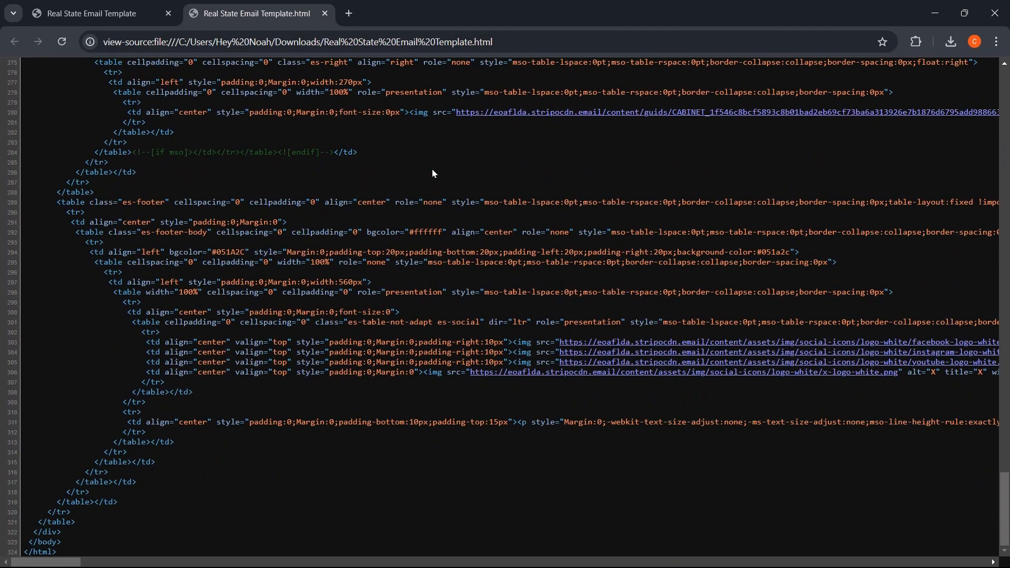
pyautogui.hotkey('ctrl', 'w')
pyautogui.hotkey('ctrl', 't')
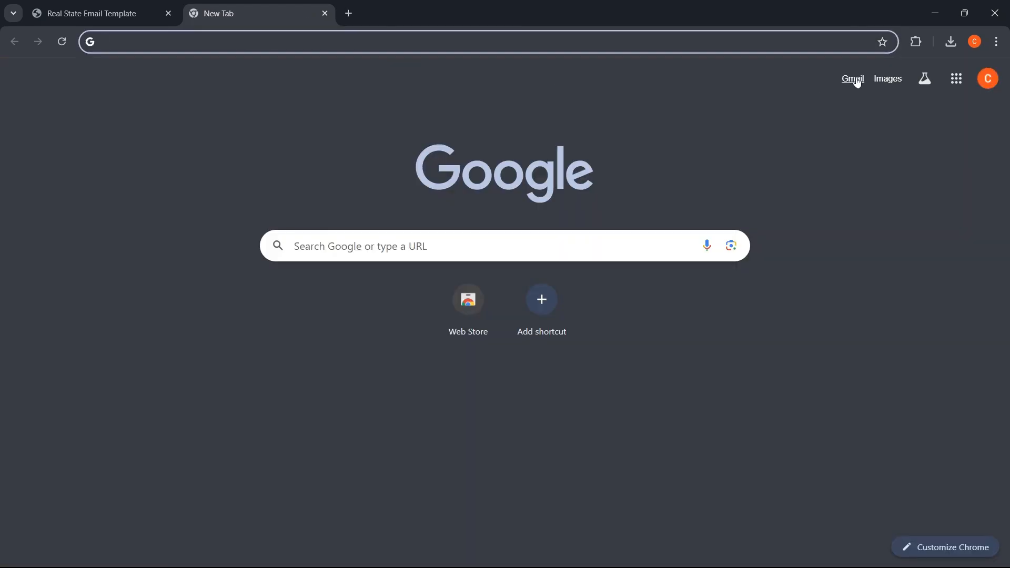
# - Set Gmail's Templates option to Enable under Advanced settings and save changes
pyautogui.click(855, 80)
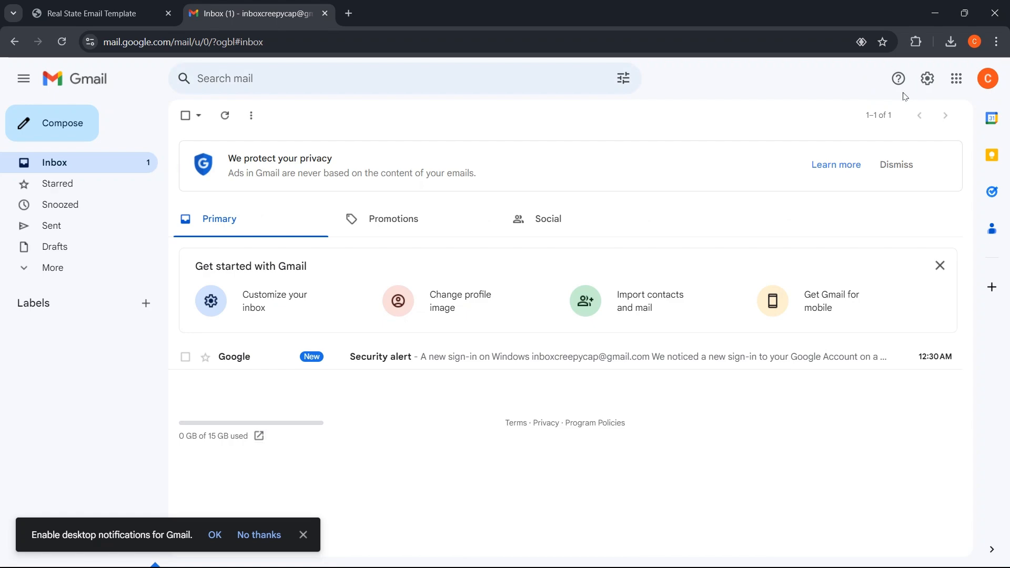
pyautogui.click(929, 80)
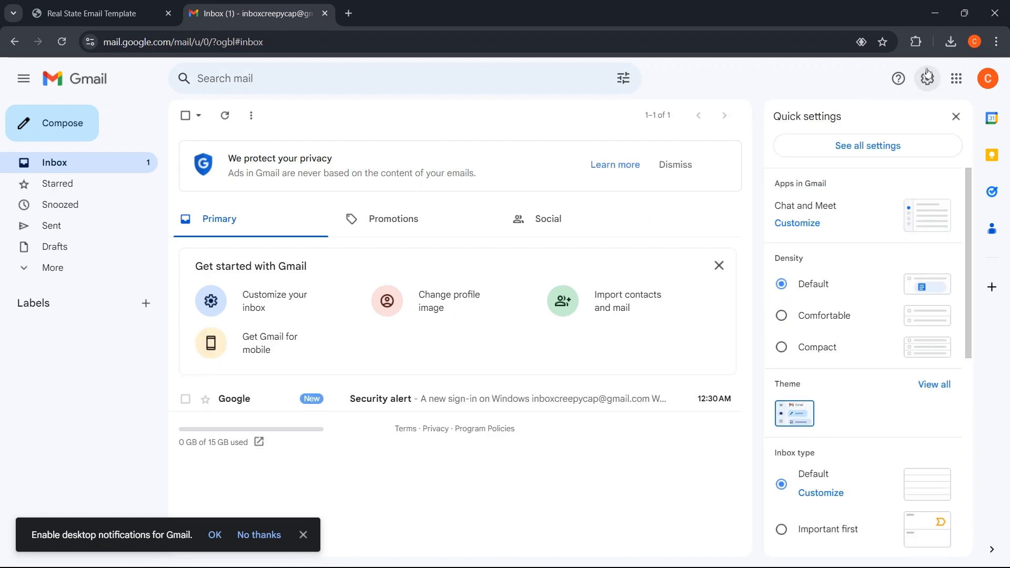
pyautogui.click(871, 146)
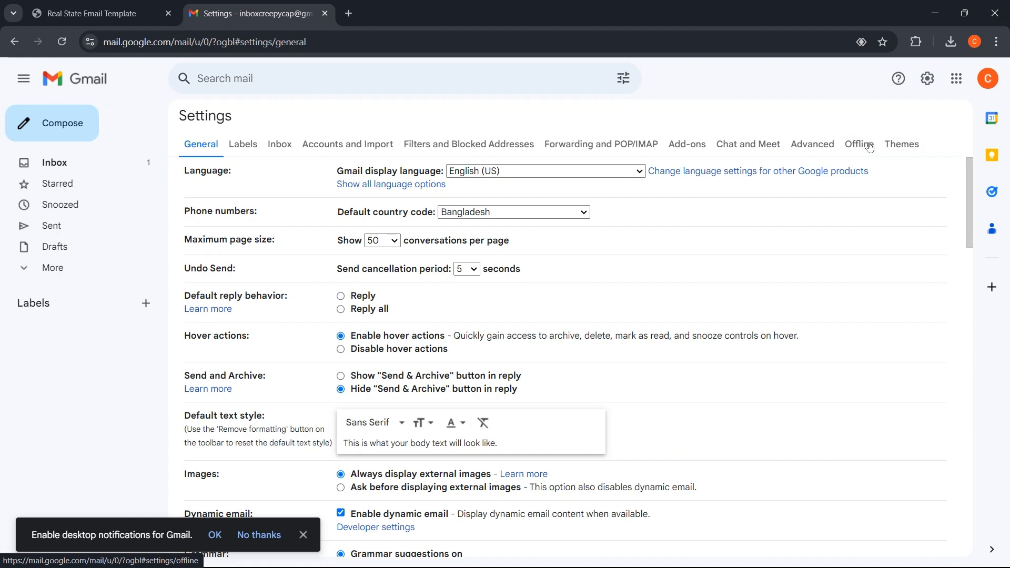
pyautogui.click(822, 143)
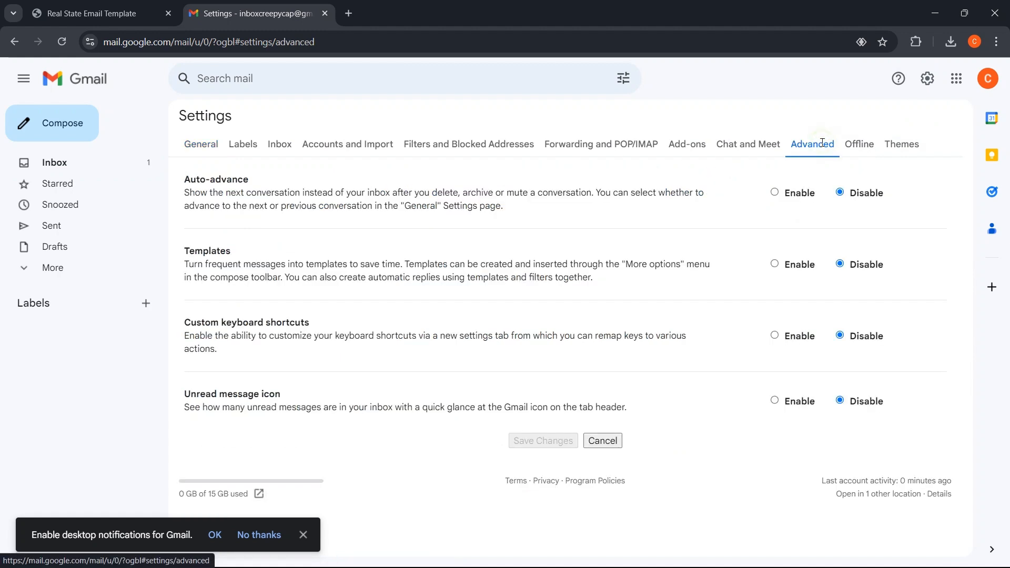
pyautogui.click(777, 265)
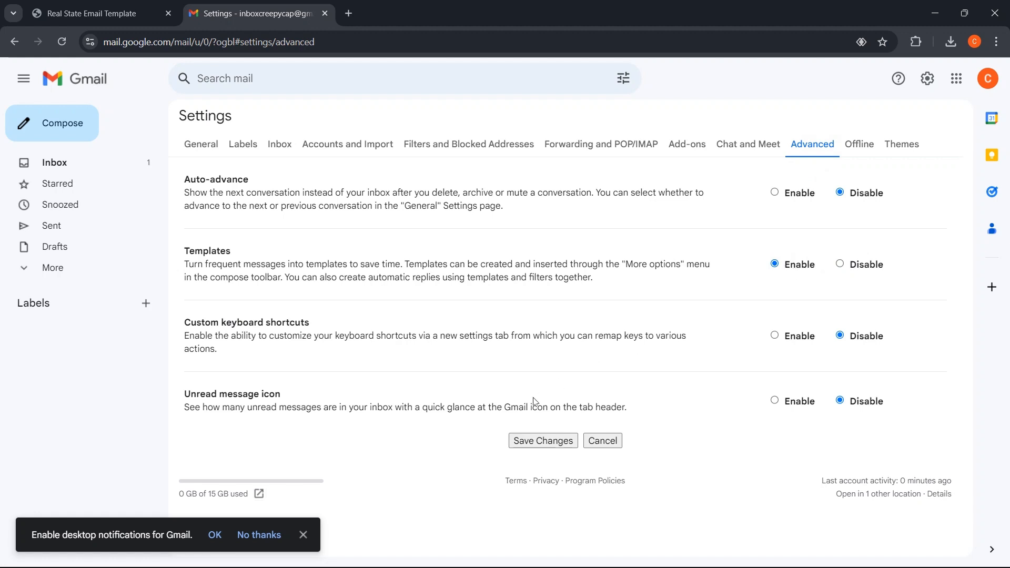
pyautogui.click(537, 439)
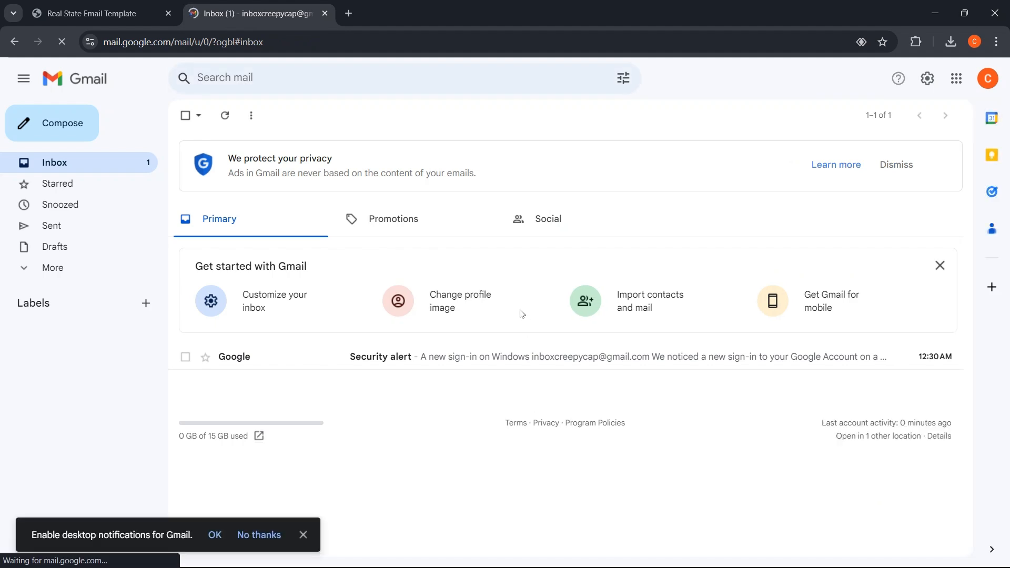
# - Compose a new Gmail message and inspect its placeholder body text in DevTools
pyautogui.click(78, 125)
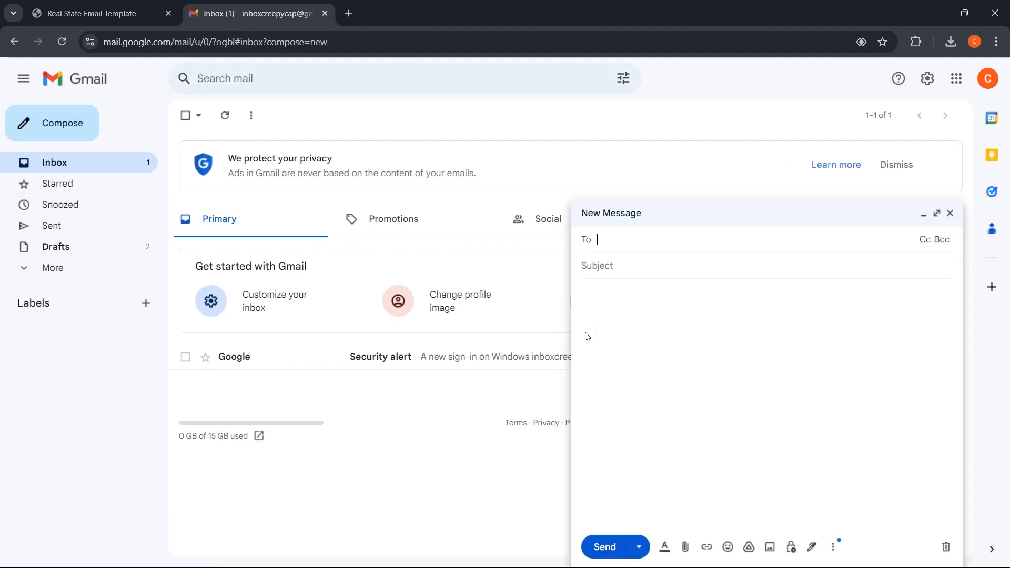
pyautogui.click(614, 314)
pyautogui.moveTo(609, 292); pyautogui.dragTo(580, 293)
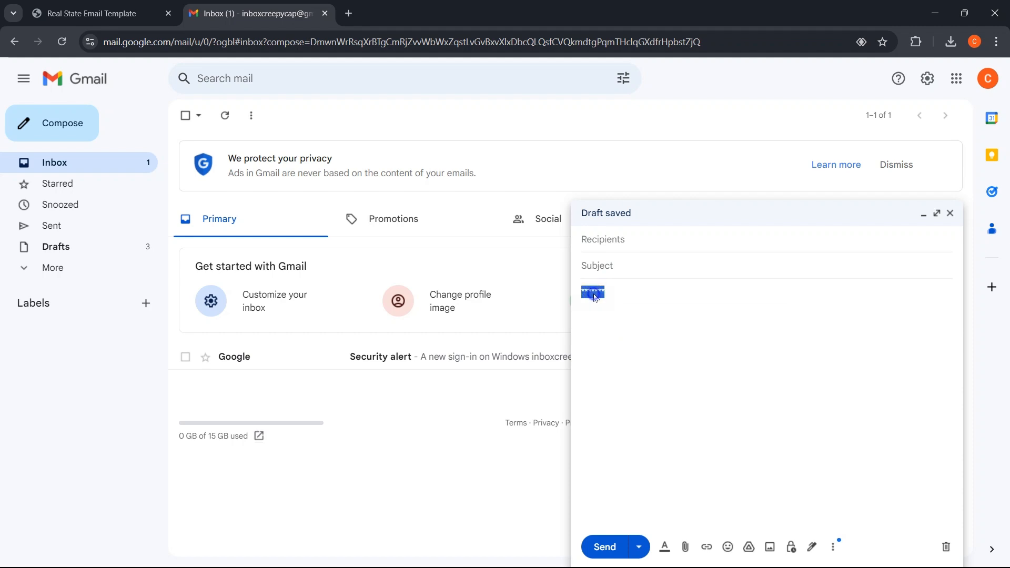
pyautogui.rightClick(595, 293)
pyautogui.scroll(-3, 643, 232)
pyautogui.scroll(-1, 677, 245)
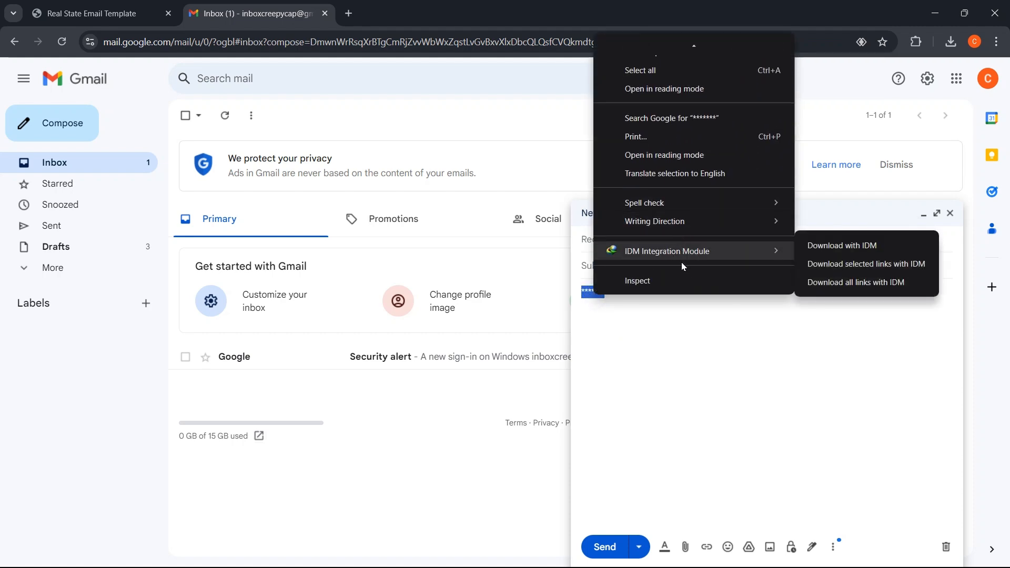
pyautogui.click(714, 285)
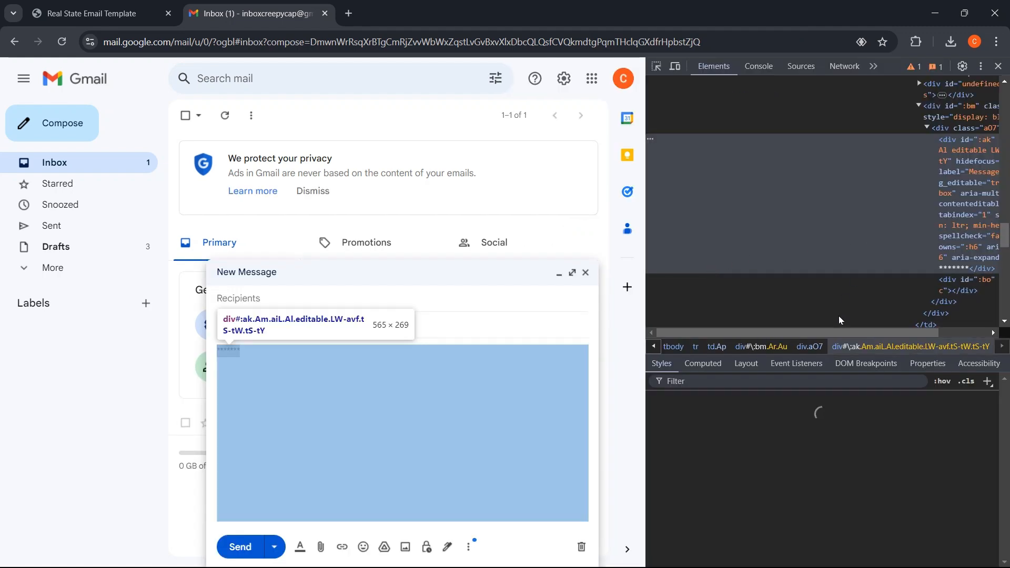
# - Open the draft's body div as editable HTML and select its asterisk placeholder text
pyautogui.moveTo(854, 335); pyautogui.dragTo(919, 332)
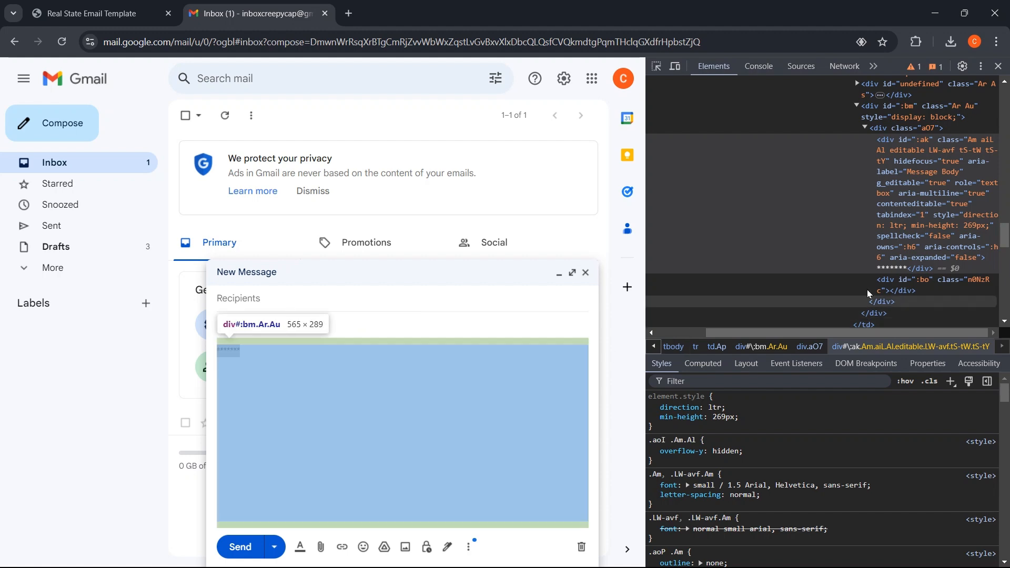
pyautogui.rightClick(899, 270)
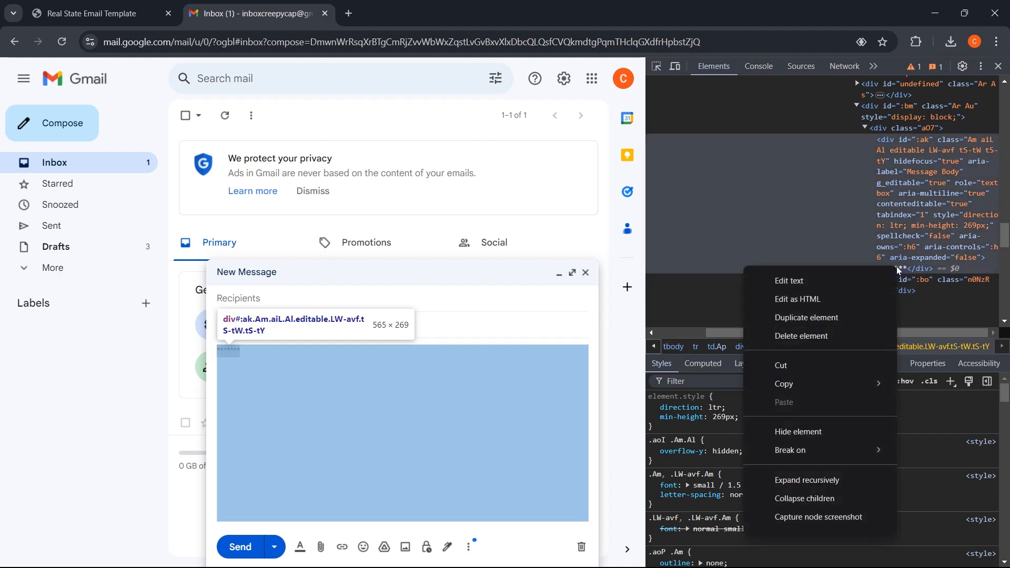
pyautogui.click(839, 299)
pyautogui.scroll(-1, 895, 237)
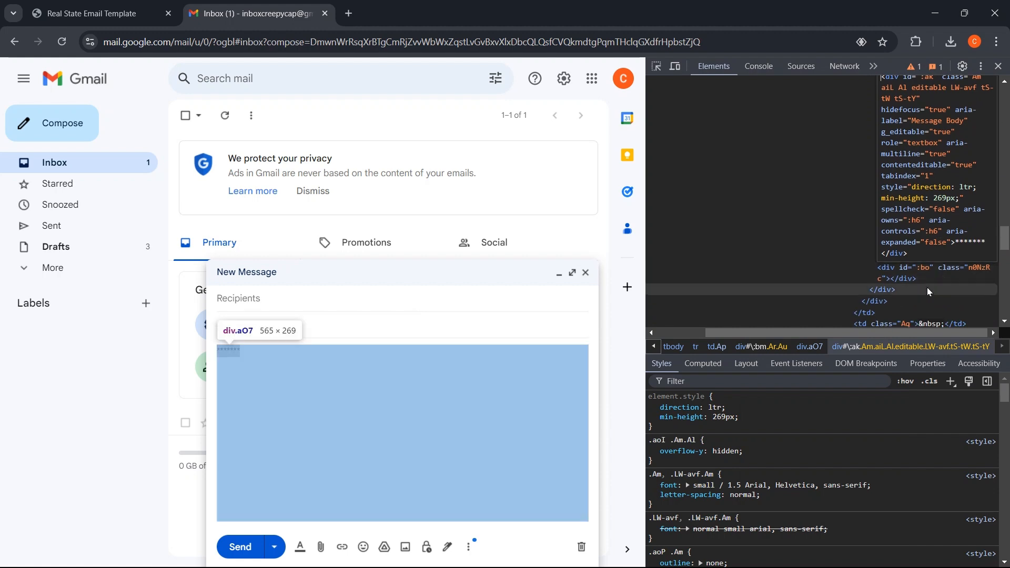
pyautogui.moveTo(988, 242); pyautogui.dragTo(961, 239)
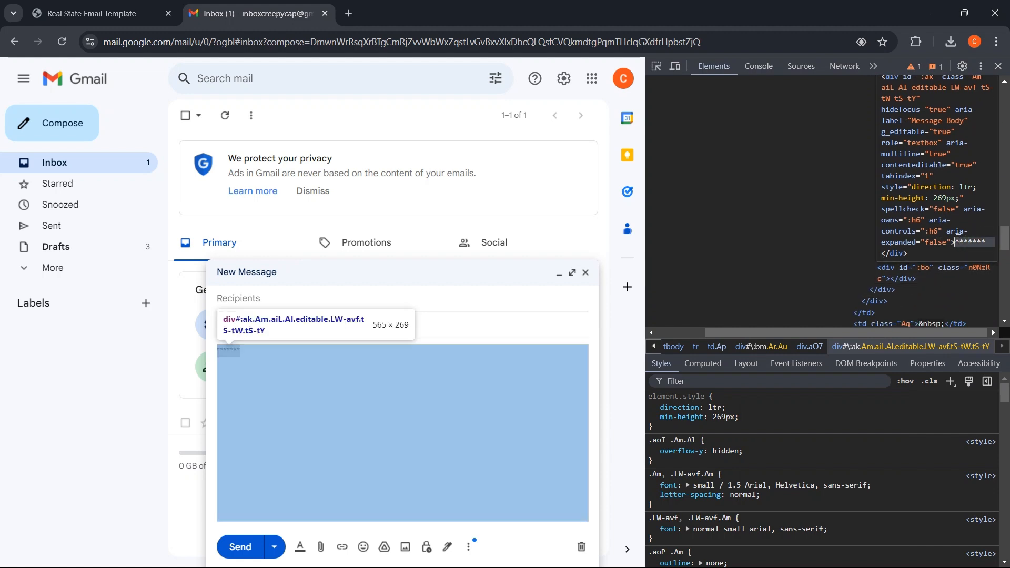
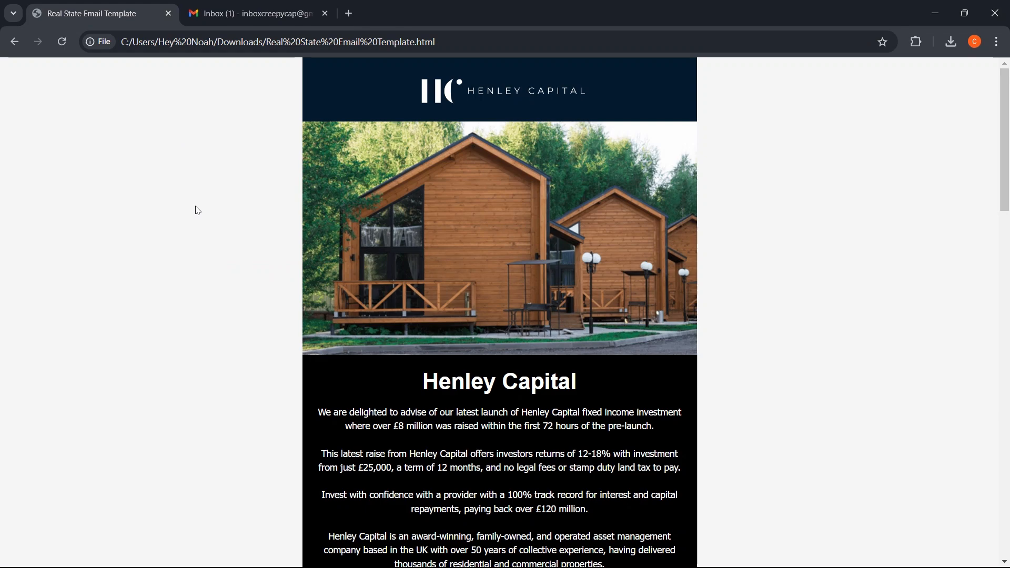
# - Bring up Chrome's context menu on the blank margin of the rendered Henley Capital template page
pyautogui.scroll(-3, 284, 286)
pyautogui.scroll(3, 282, 290)
pyautogui.rightClick(185, 298)
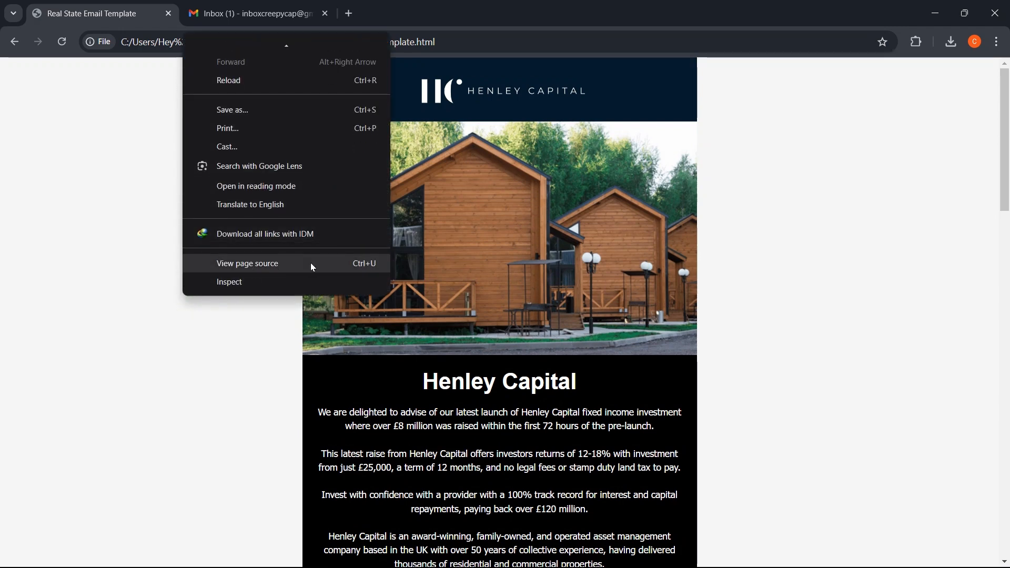
# - Open the Henley Capital template's page source, then select and copy all of its HTML code
pyautogui.click(266, 263)
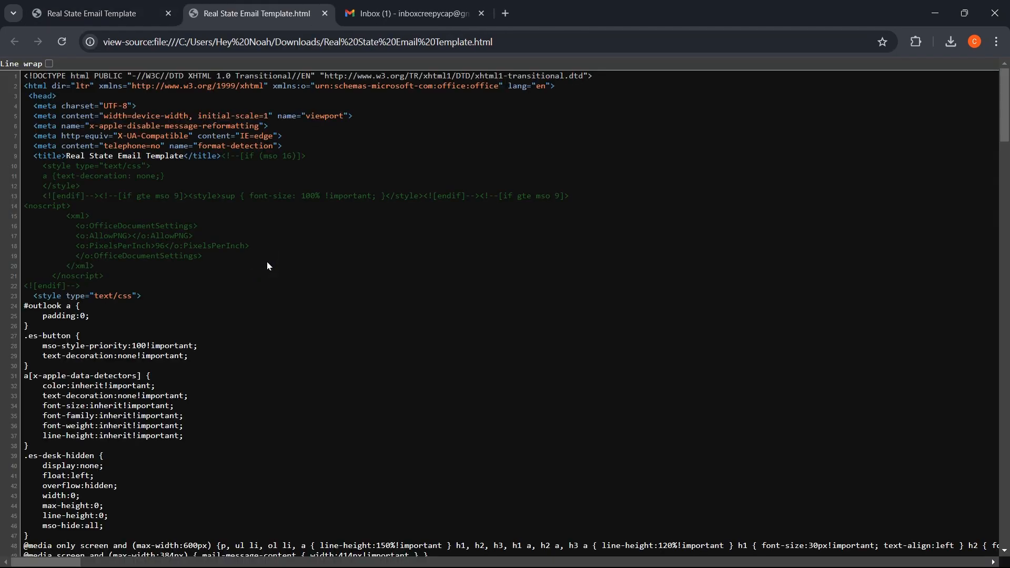
pyautogui.hotkey('ctrl', 'a')
pyautogui.scroll(-14, 575, 223)
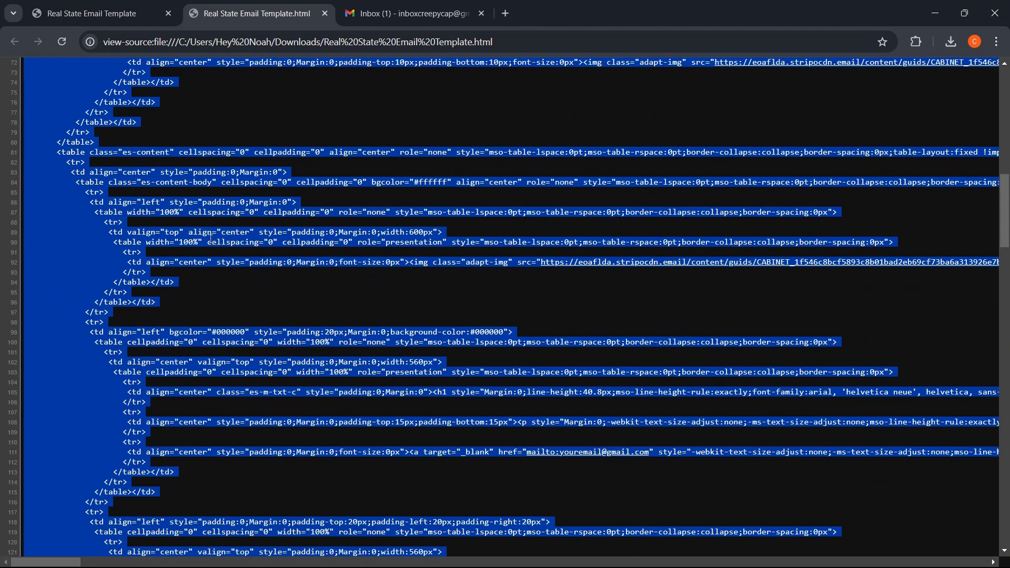
pyautogui.rightClick(211, 238)
pyautogui.click(251, 247)
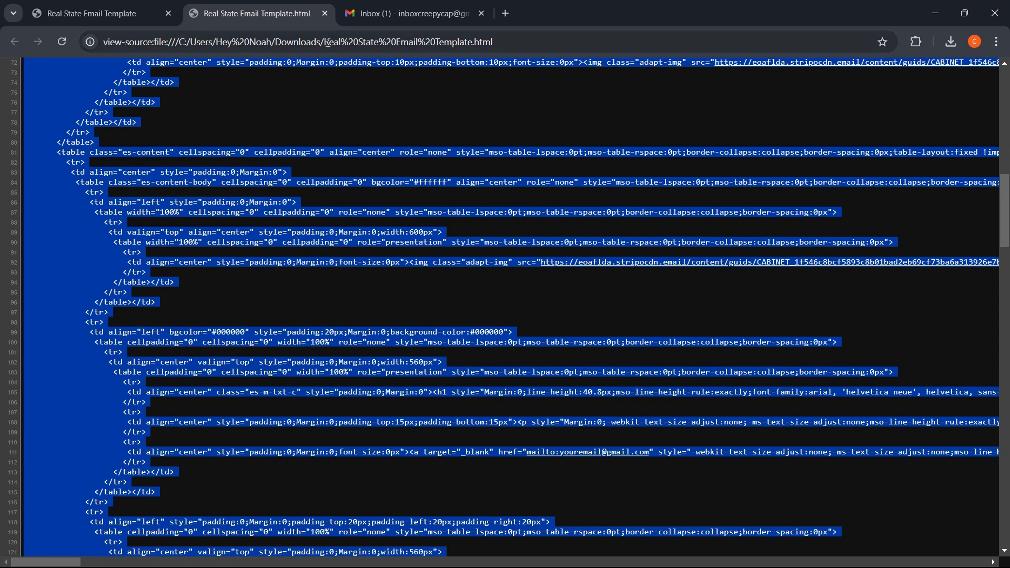
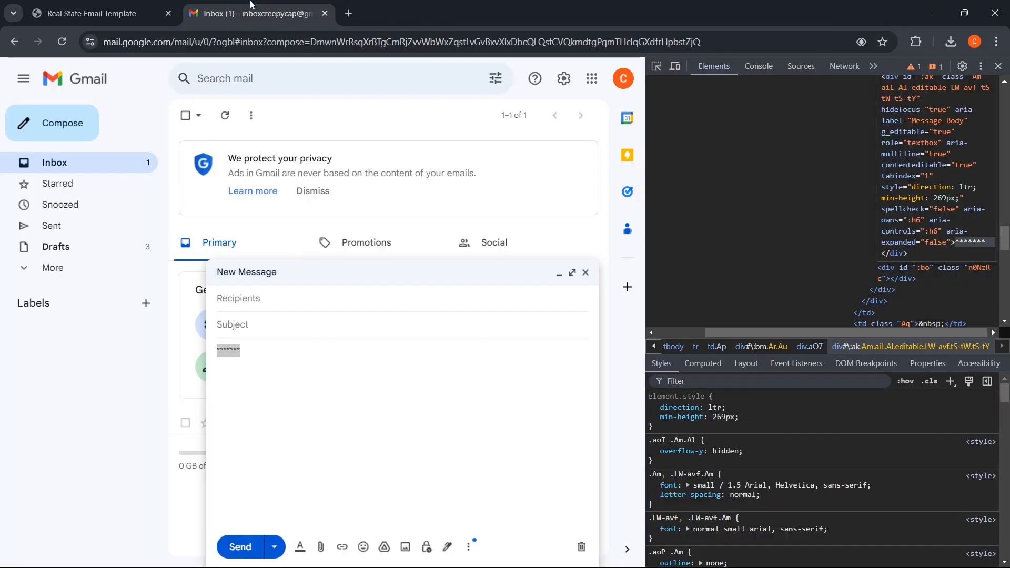
# - Bring up the context menu for the "*******" placeholder text inside the Message Body div in DevTools
pyautogui.rightClick(969, 242)
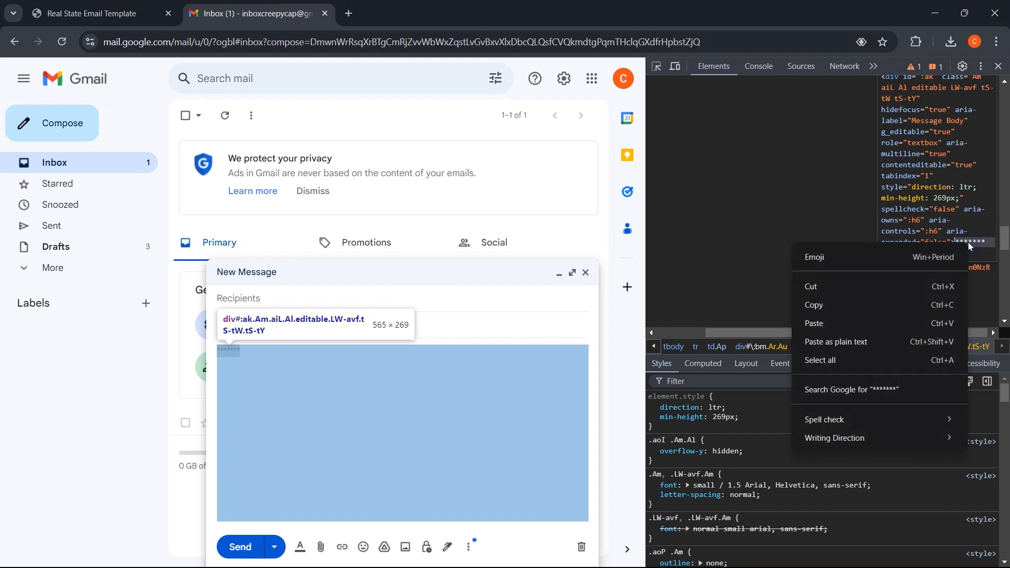
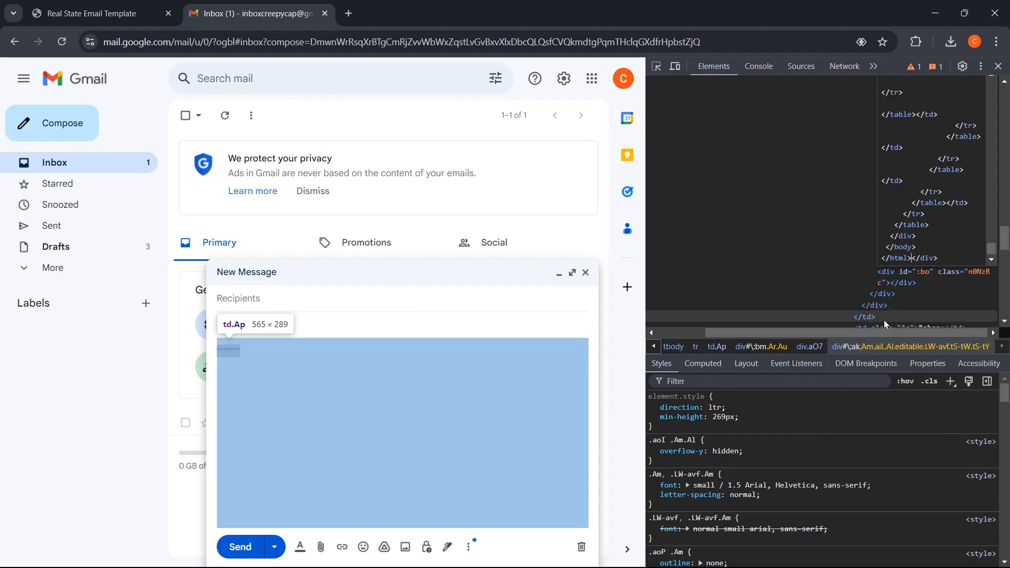
# - Close DevTools, switch the compose window to full screen, and dismiss the tip
pyautogui.click(1000, 66)
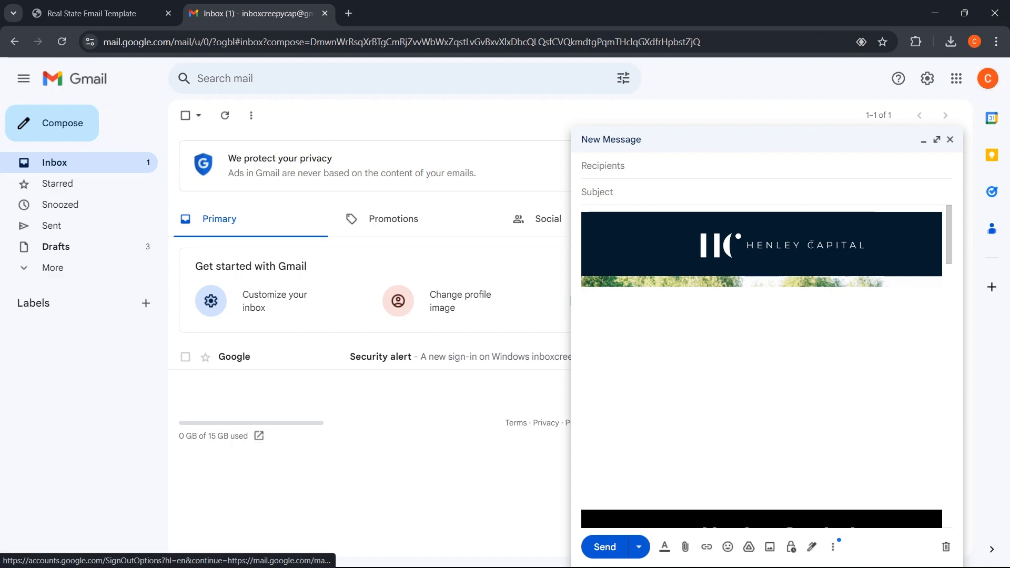
pyautogui.click(937, 139)
pyautogui.click(871, 206)
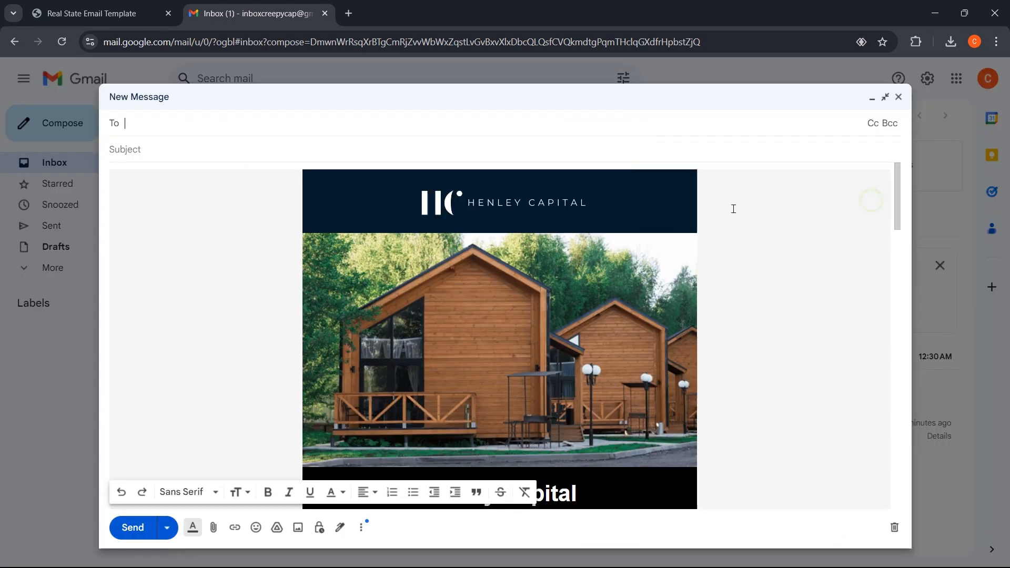
# - Scroll through the rendered Henley Capital email body to review it
pyautogui.click(408, 272)
pyautogui.scroll(-4, 407, 272)
pyautogui.scroll(4, 409, 272)
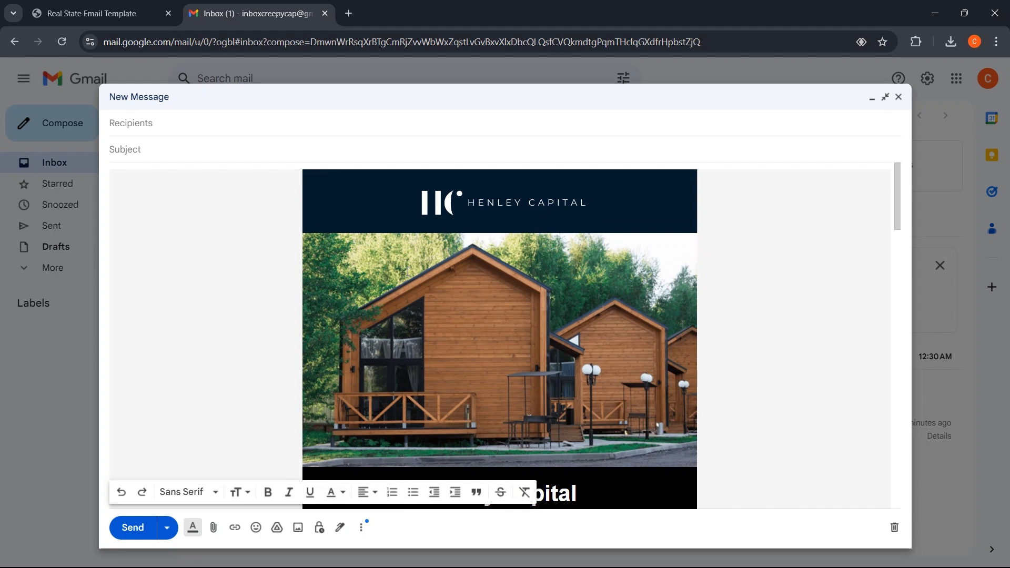
pyautogui.scroll(-4, 410, 270)
pyautogui.scroll(-15, 410, 270)
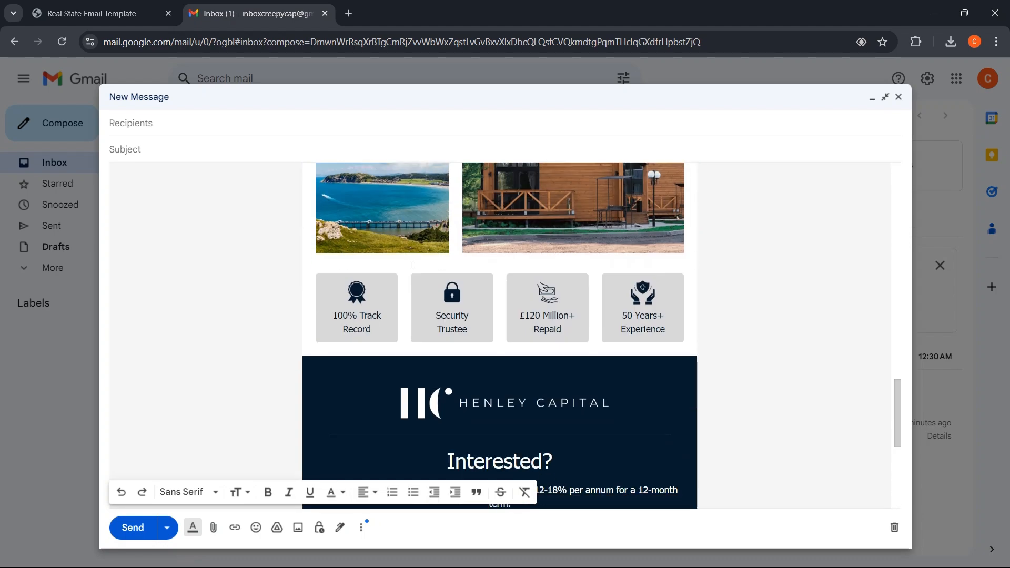
pyautogui.scroll(-3, 410, 264)
pyautogui.scroll(7, 413, 262)
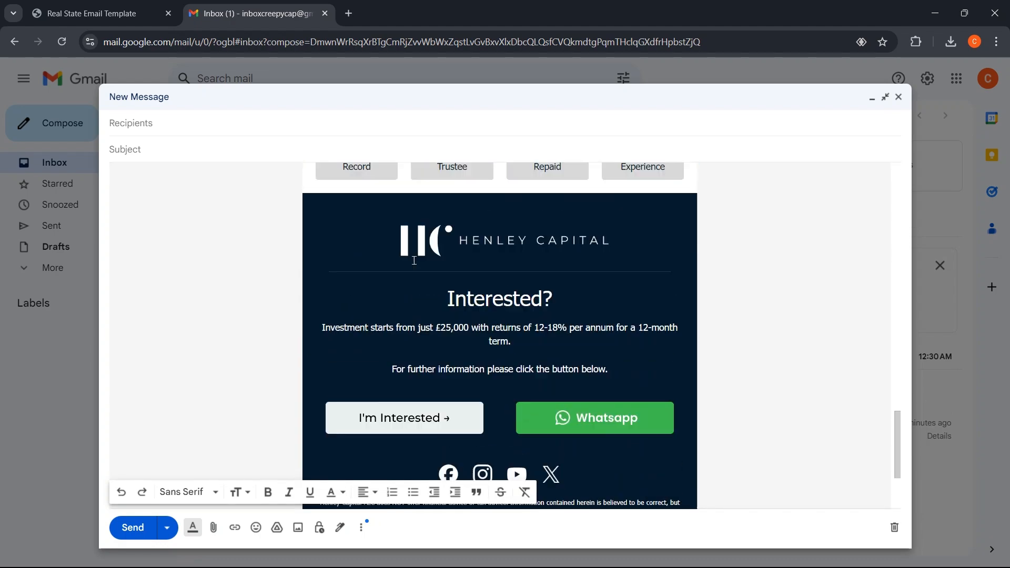
pyautogui.scroll(8, 414, 261)
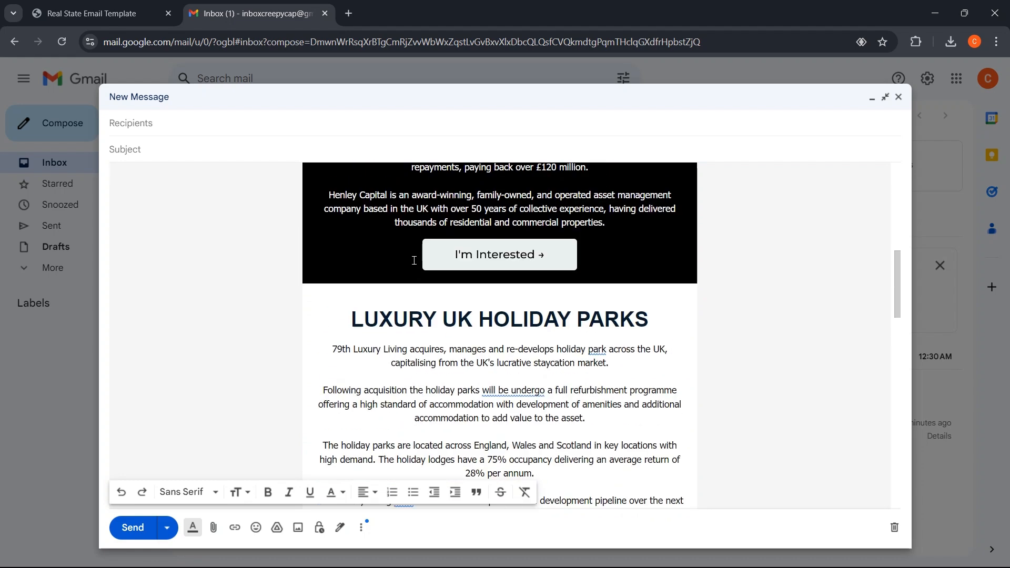
pyautogui.scroll(2, 414, 261)
pyautogui.scroll(3, 415, 261)
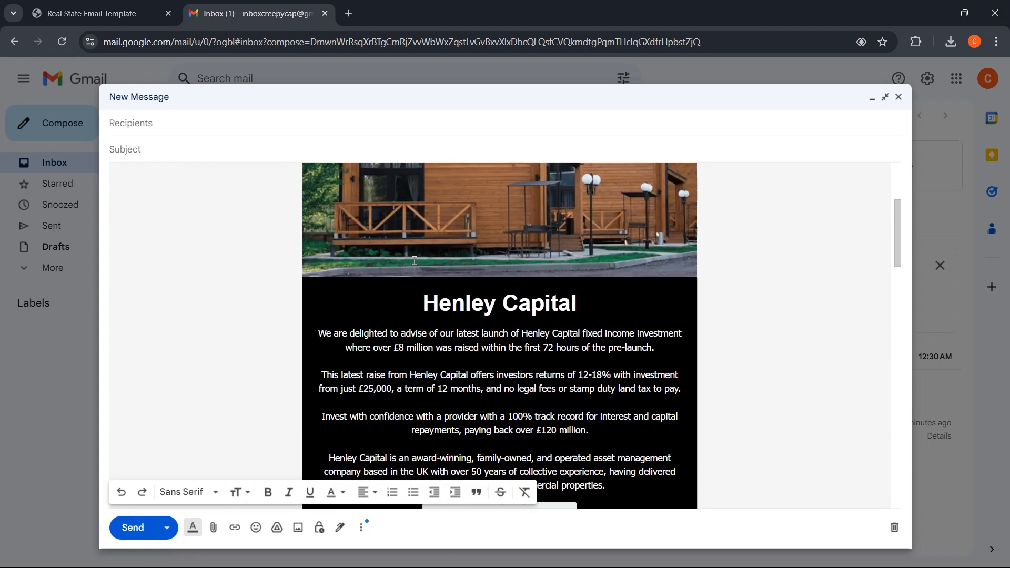
pyautogui.scroll(4, 414, 261)
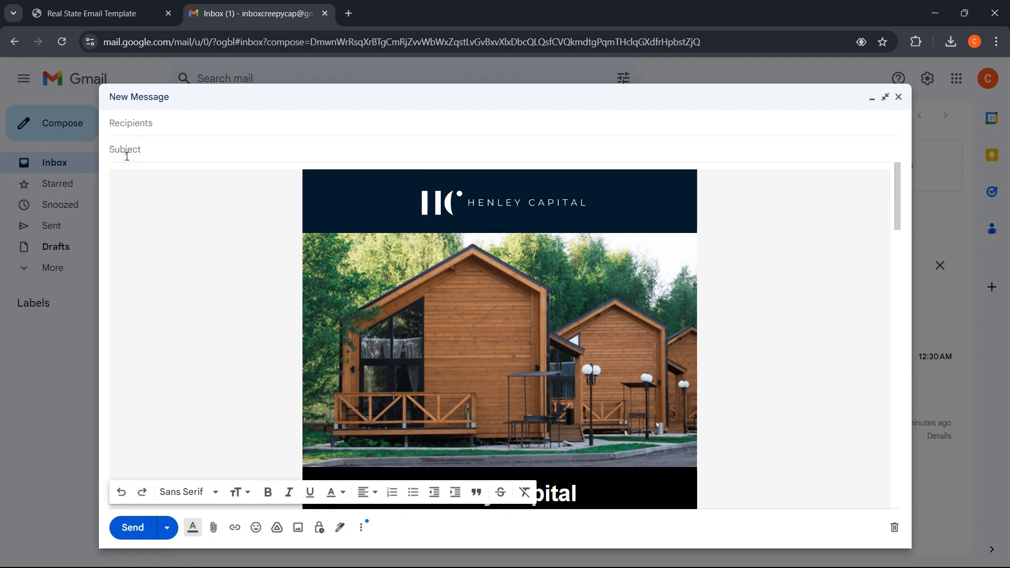
# - Enter the subject 'Real State Important Notice!' so the draft autosaves with it
pyautogui.write('Real State Important Notice!')
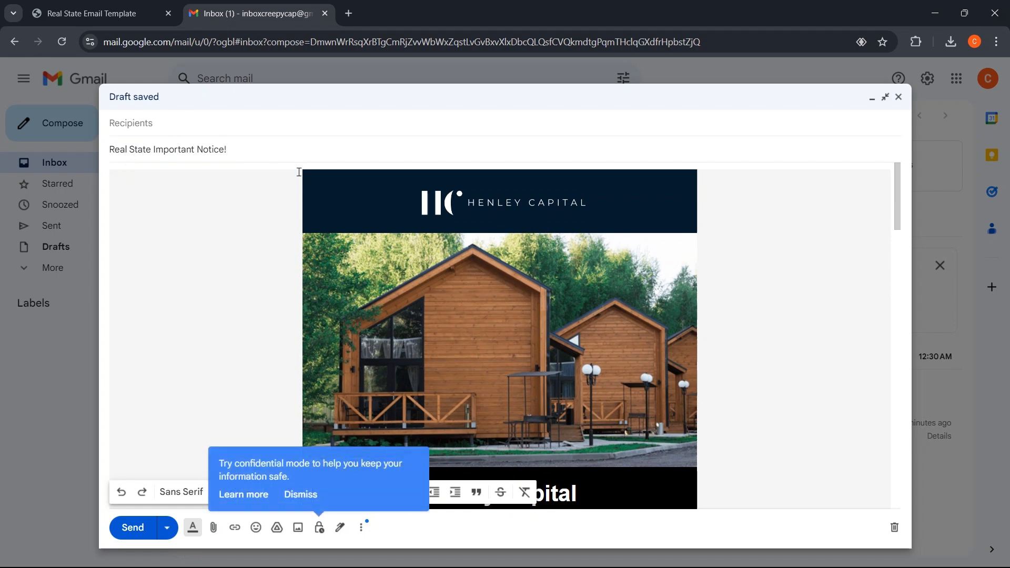
pyautogui.scroll(-8, 510, 296)
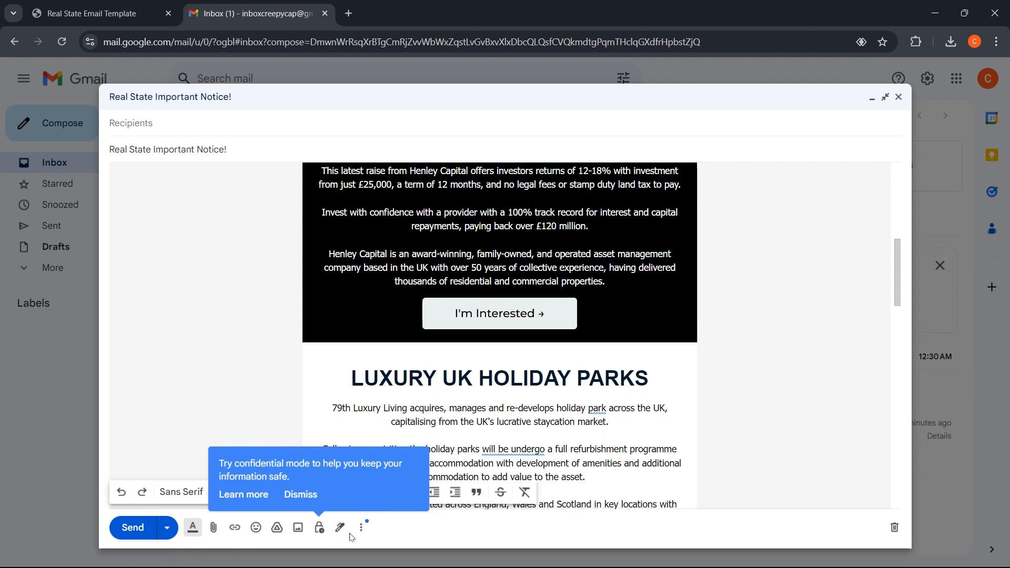
# - Save the draft as a new template named 'Real State Important Notice!'
pyautogui.click(306, 497)
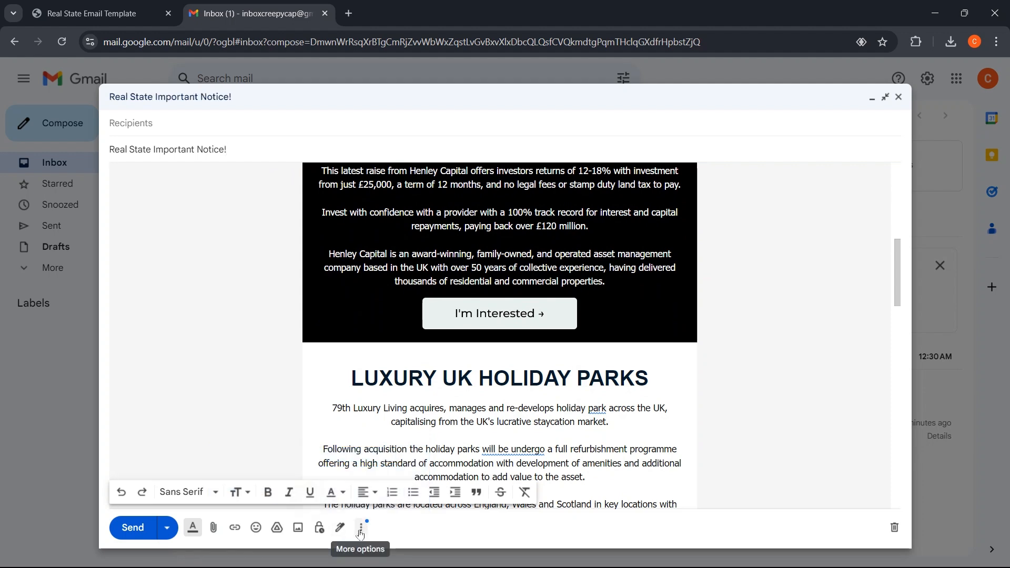
pyautogui.click(361, 529)
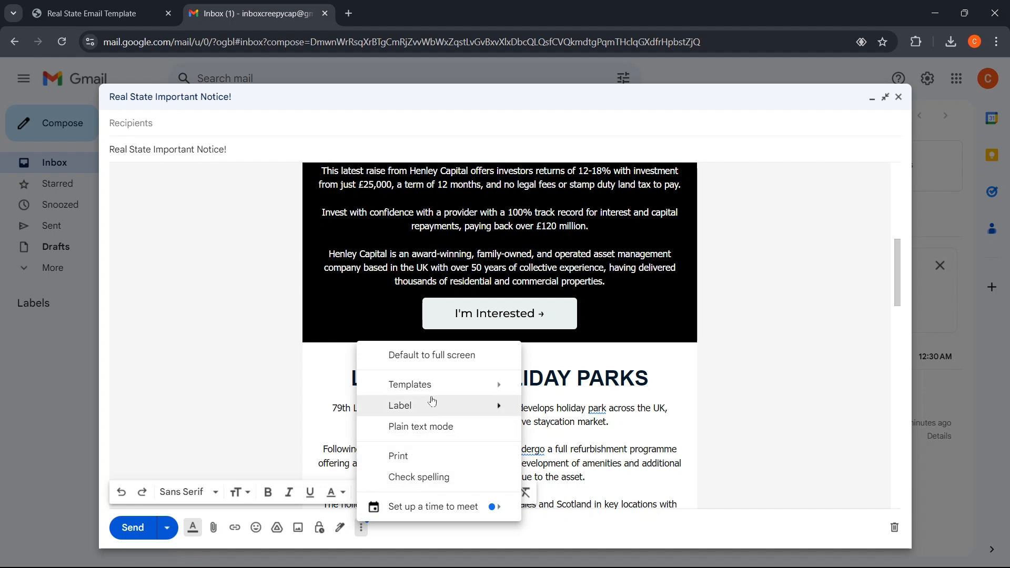
pyautogui.moveTo(487, 389)
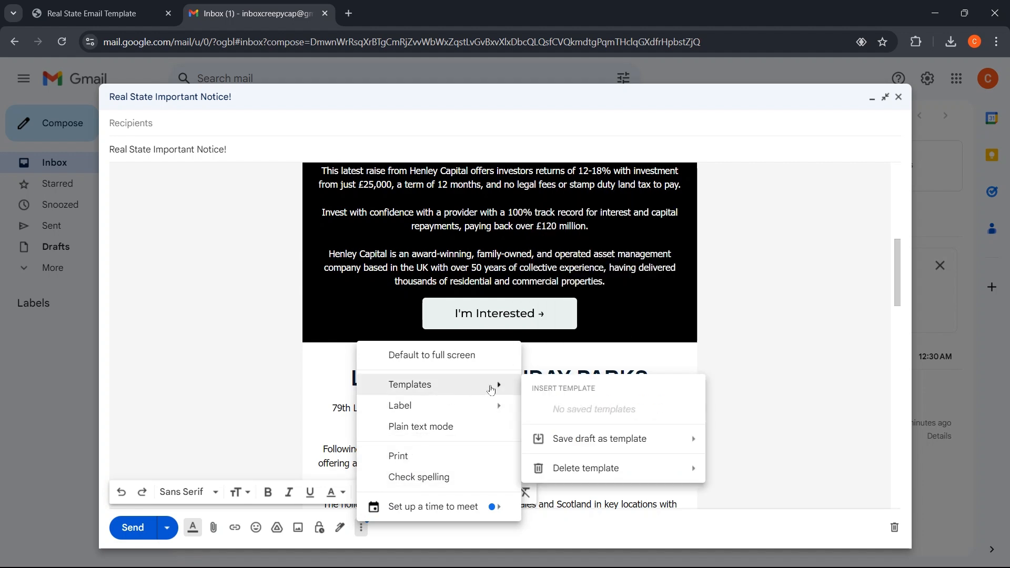
pyautogui.moveTo(573, 445)
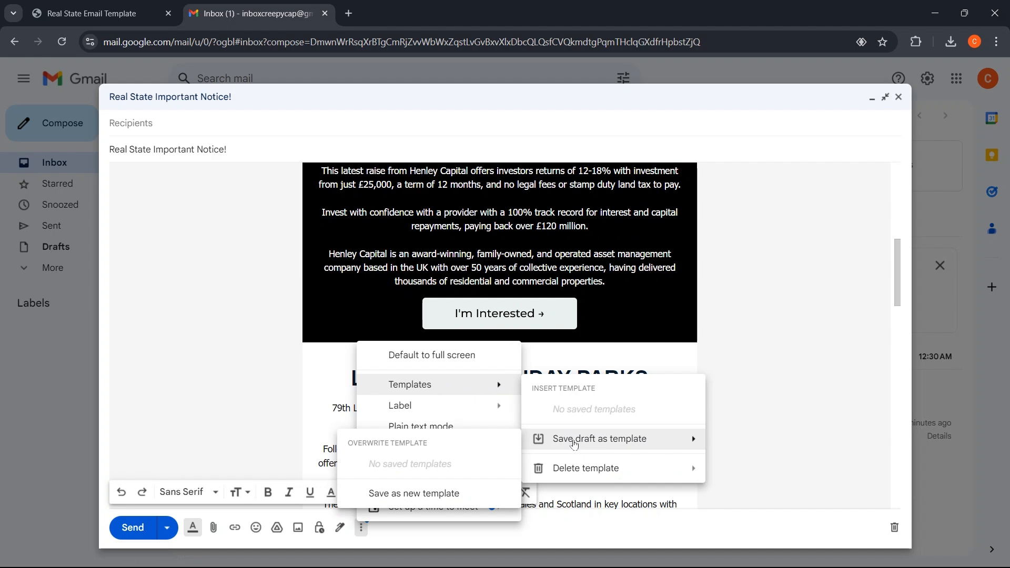
pyautogui.click(428, 495)
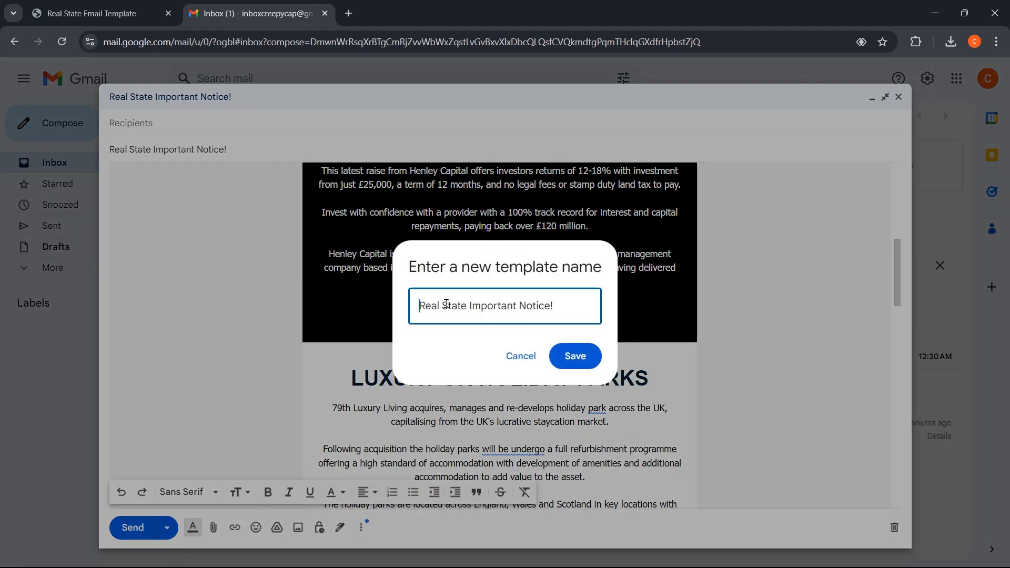
pyautogui.click(576, 358)
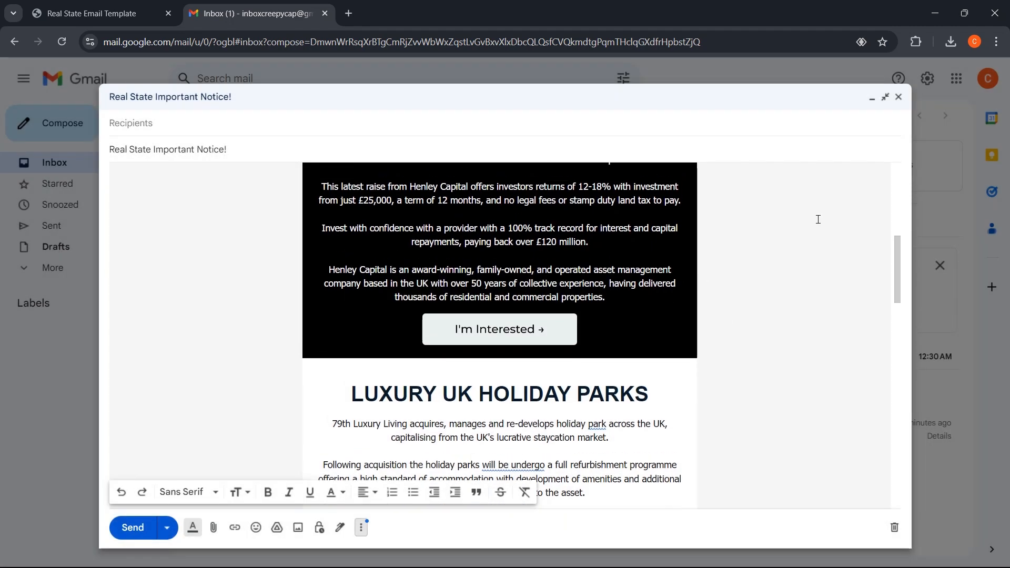
pyautogui.scroll(2, 816, 219)
# - Close the draft, reload Gmail, and start a new blank message
pyautogui.click(899, 97)
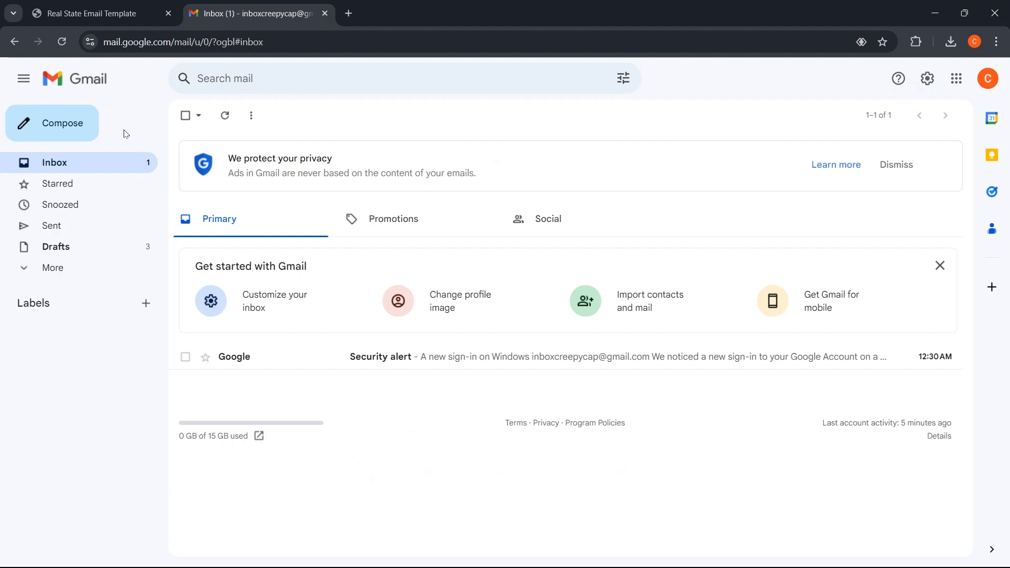
pyautogui.click(59, 45)
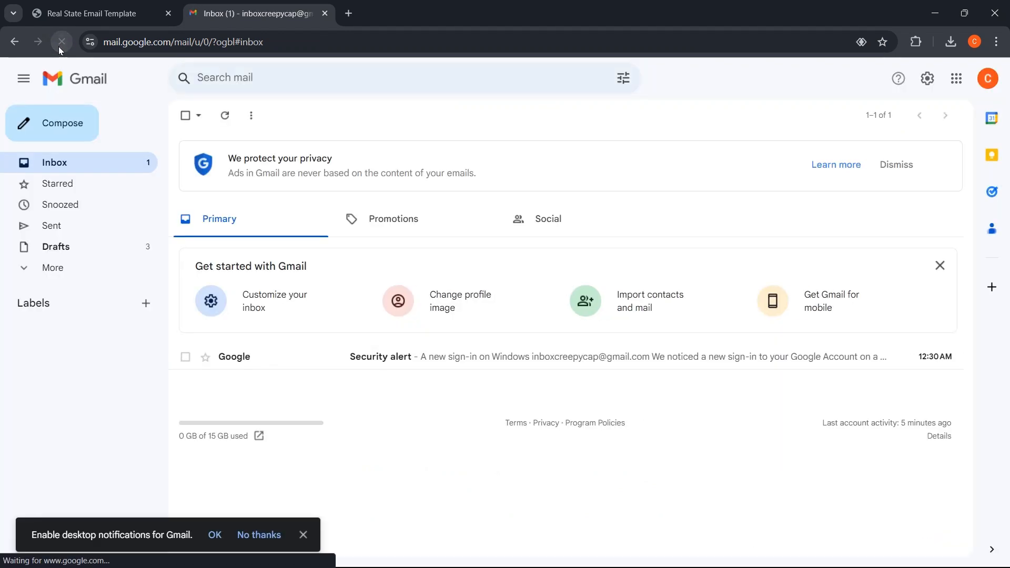
pyautogui.click(55, 127)
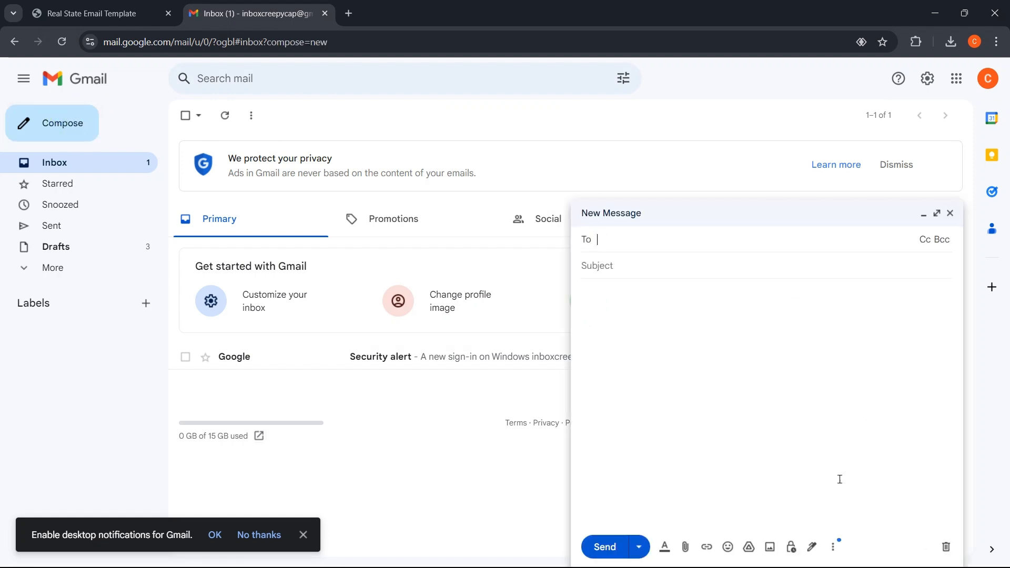
# - Insert the 'Real State Important Notice!' template and delete the stray code line above the email
pyautogui.click(834, 547)
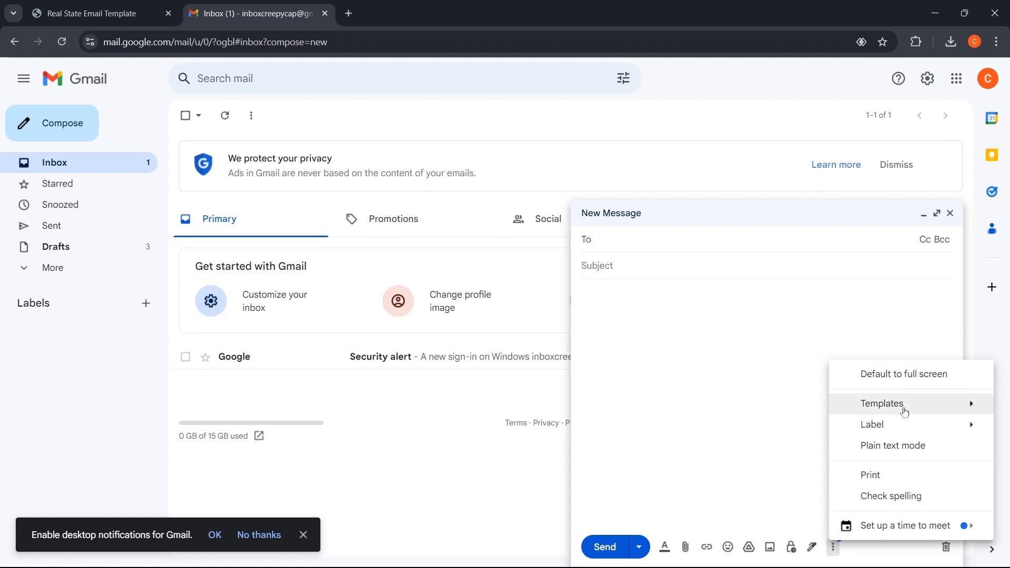
pyautogui.moveTo(905, 413)
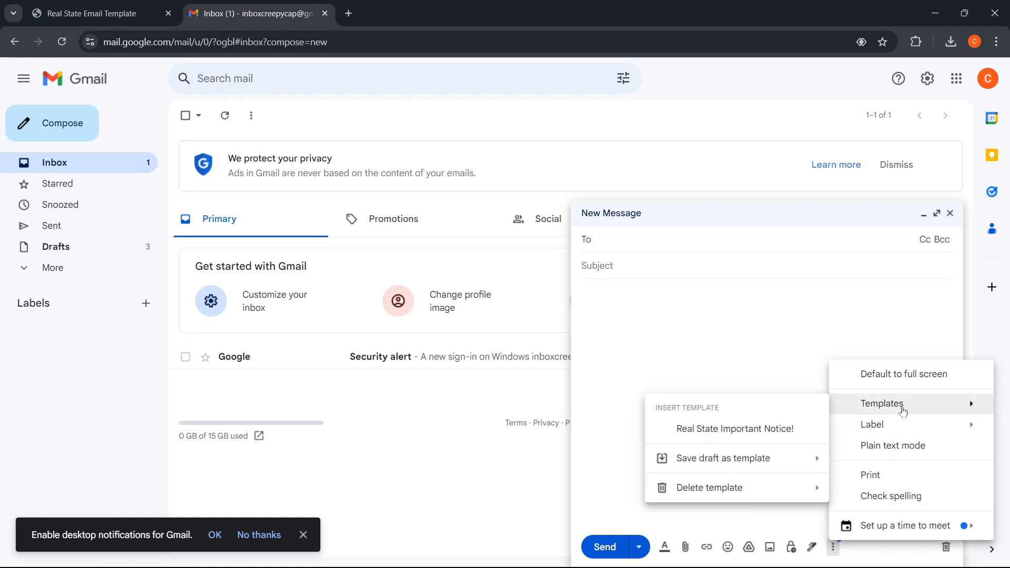
pyautogui.click(756, 432)
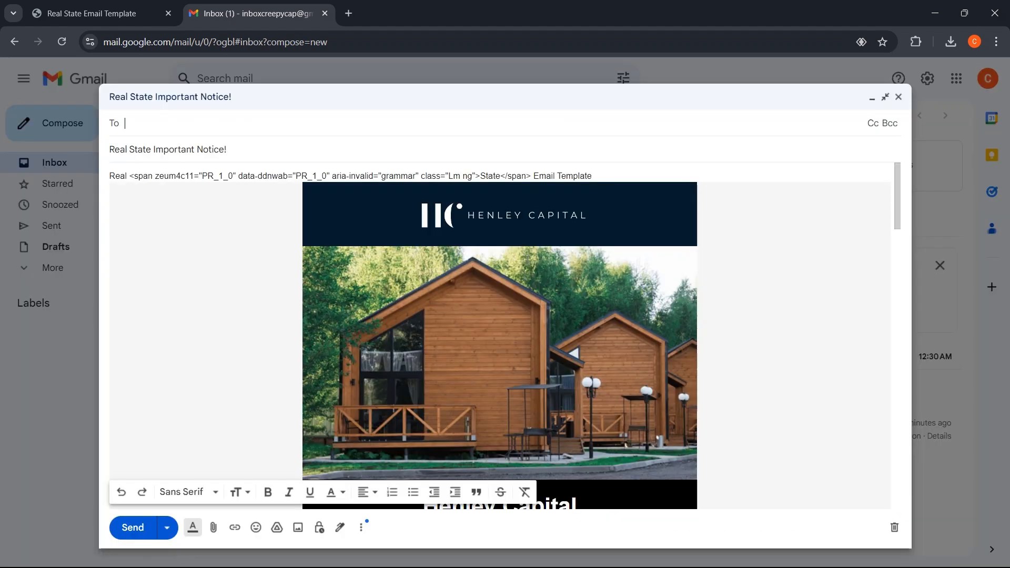
pyautogui.moveTo(625, 176); pyautogui.dragTo(108, 183)
pyautogui.press('BackSpace')
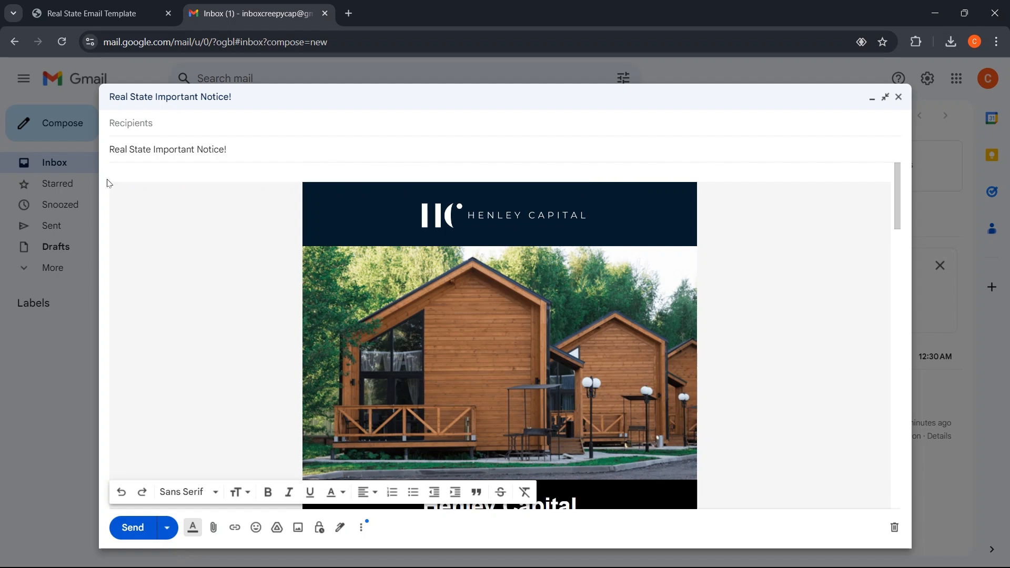
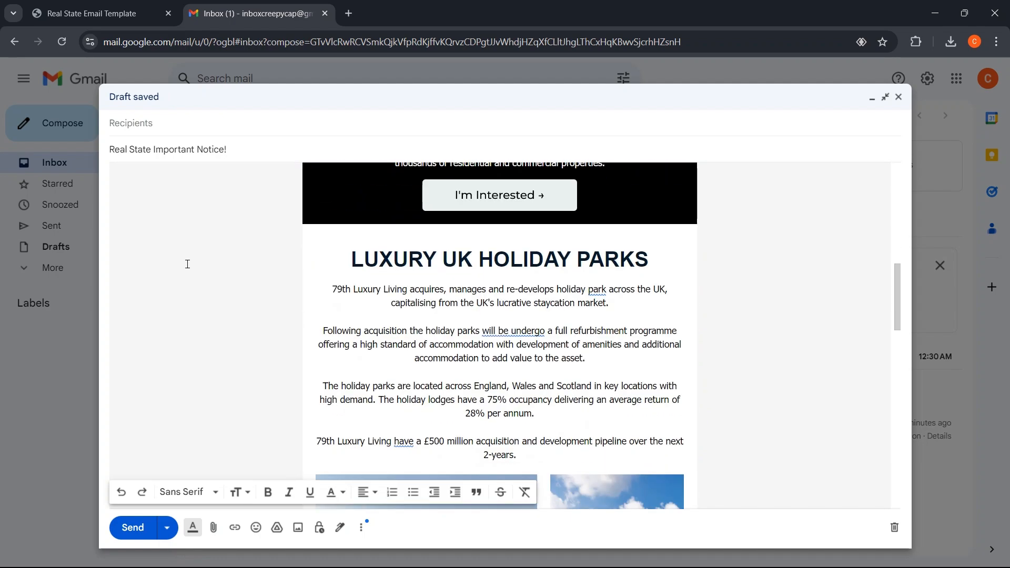
pyautogui.scroll(-15, 187, 265)
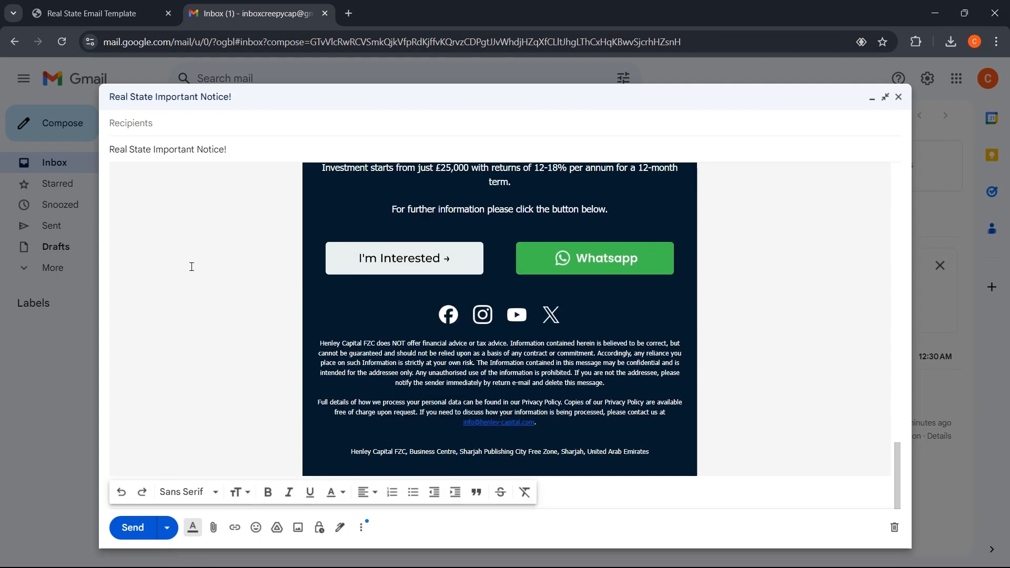
# - Enter the recipient's e-mail address on the Henley Capital template draft and accept the suggested contact
pyautogui.scroll(20, 190, 266)
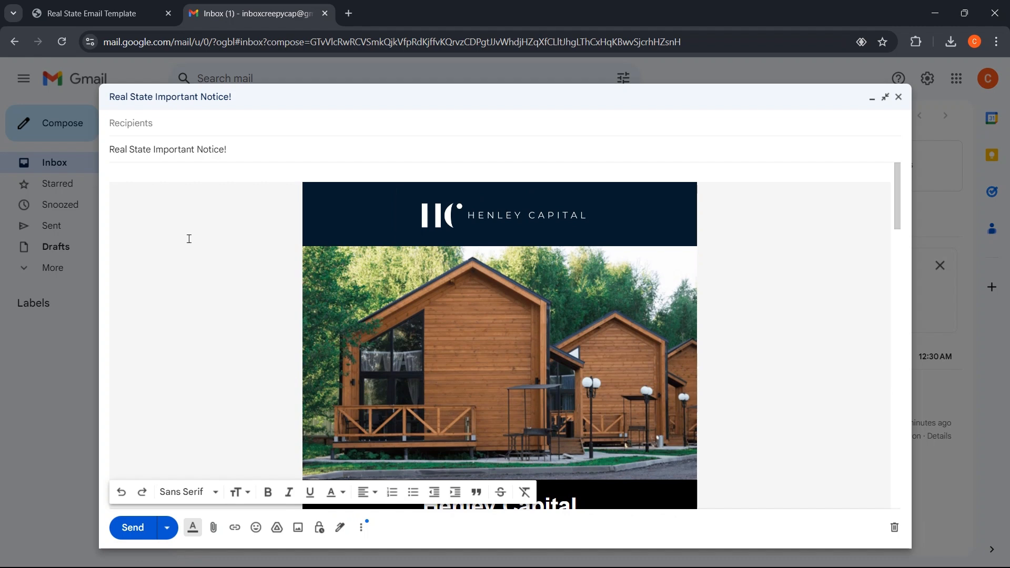
pyautogui.click(157, 124)
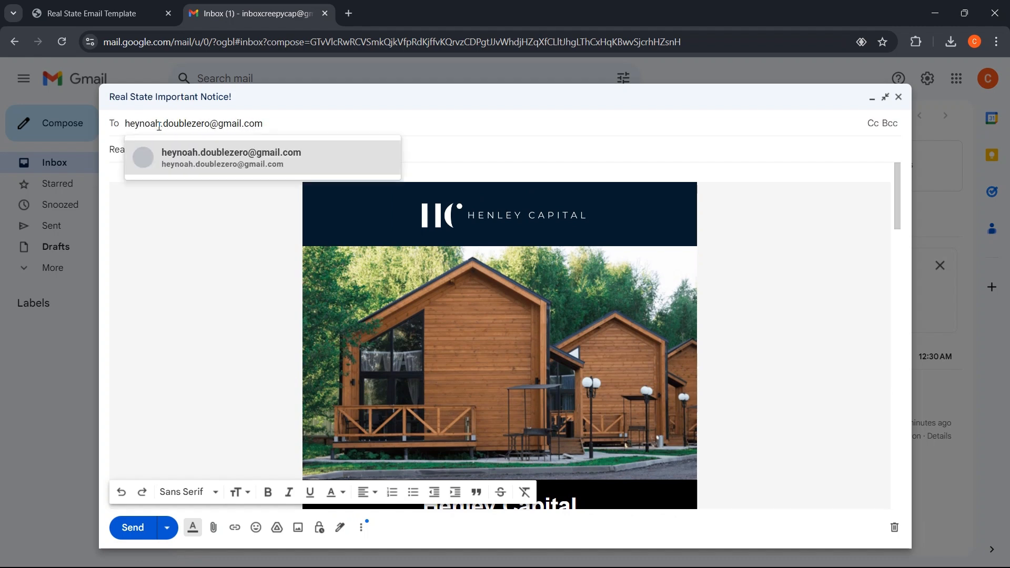
pyautogui.click(275, 158)
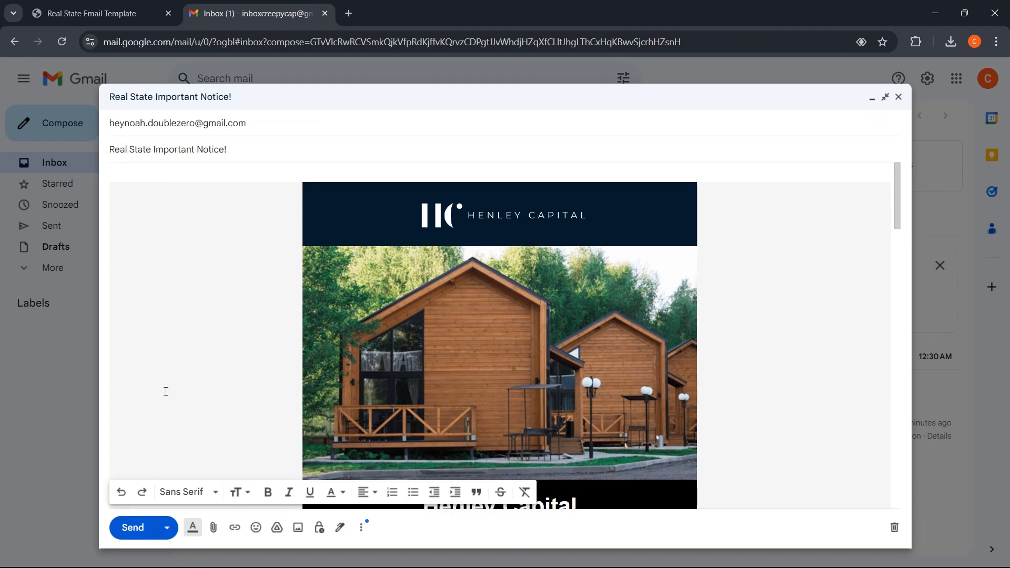
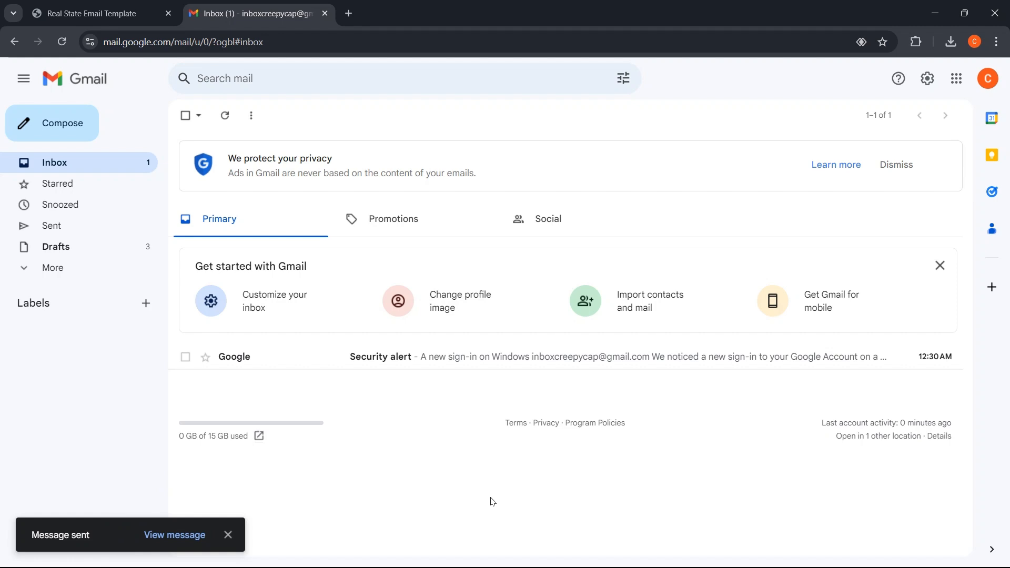
# - Switch to the recipient's inbox, where 'Real State Important Notice!' sits at the top
pyautogui.moveTo(624, 564)
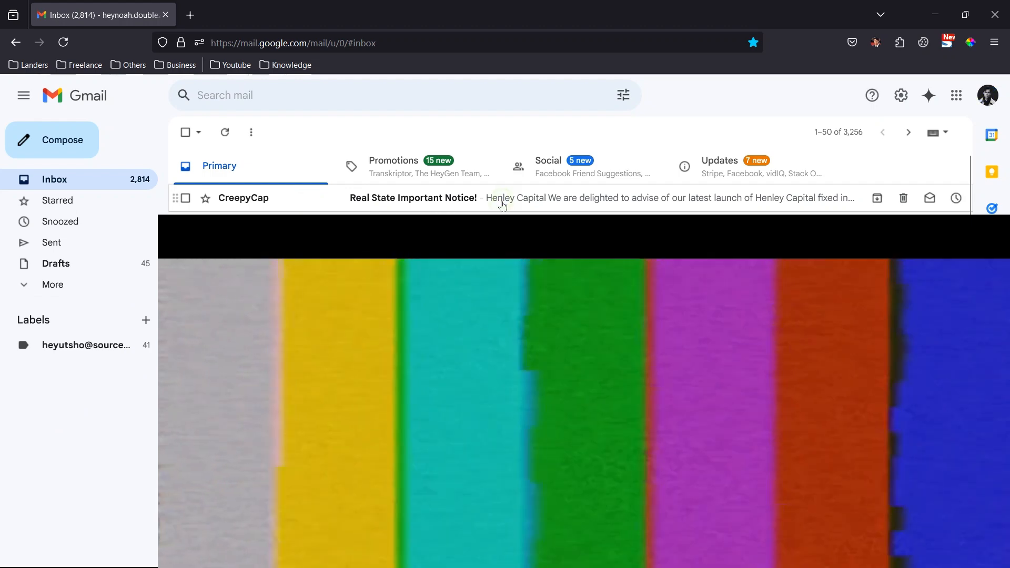
# - Open 'Real State Important Notice!' and scroll from the Henley Capital header to the footer and back
pyautogui.click(502, 205)
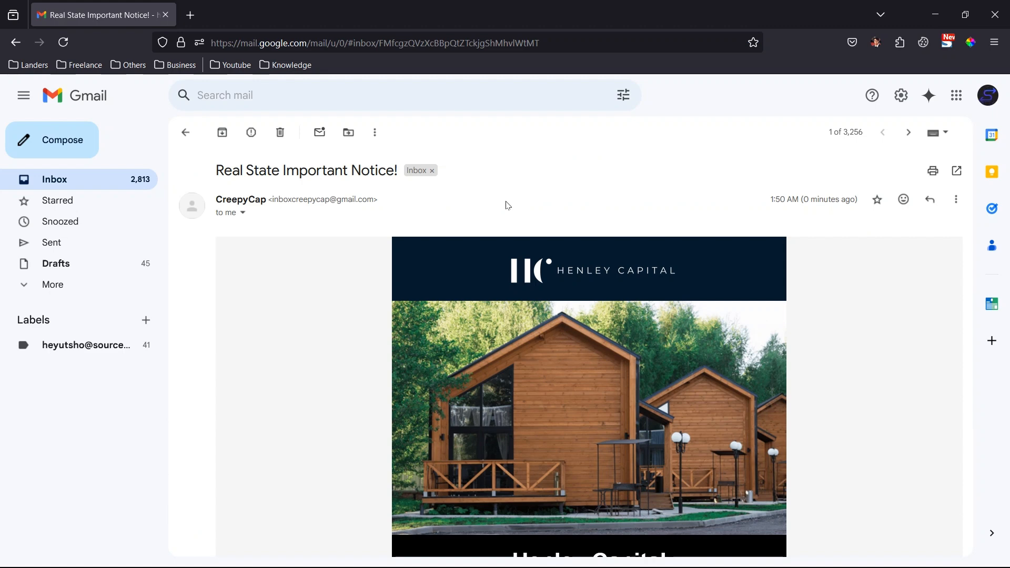
pyautogui.scroll(-5, 508, 205)
pyautogui.scroll(-3, 405, 252)
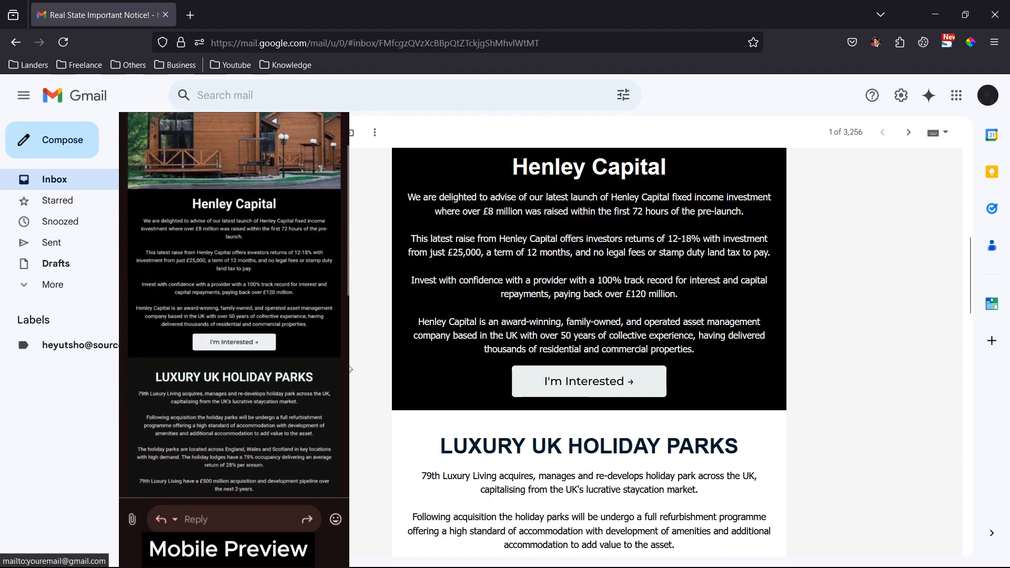
pyautogui.scroll(-6, 350, 362)
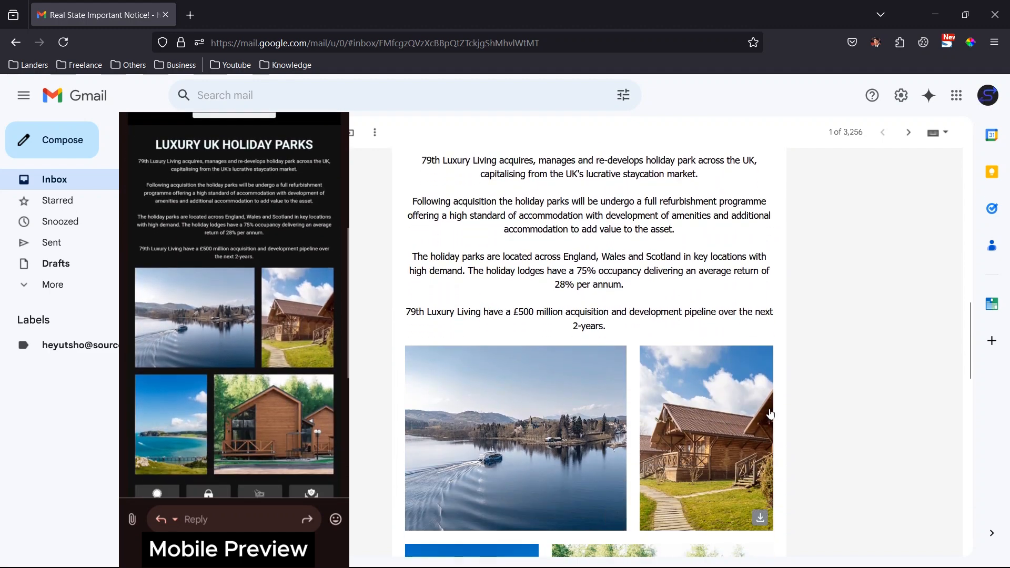
pyautogui.scroll(-7, 480, 404)
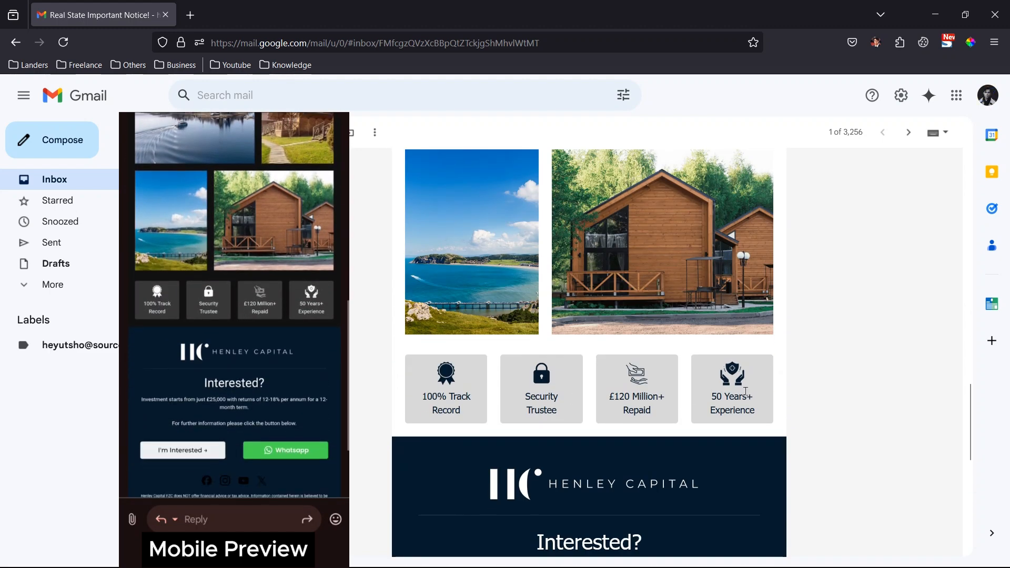
pyautogui.scroll(-5, 747, 392)
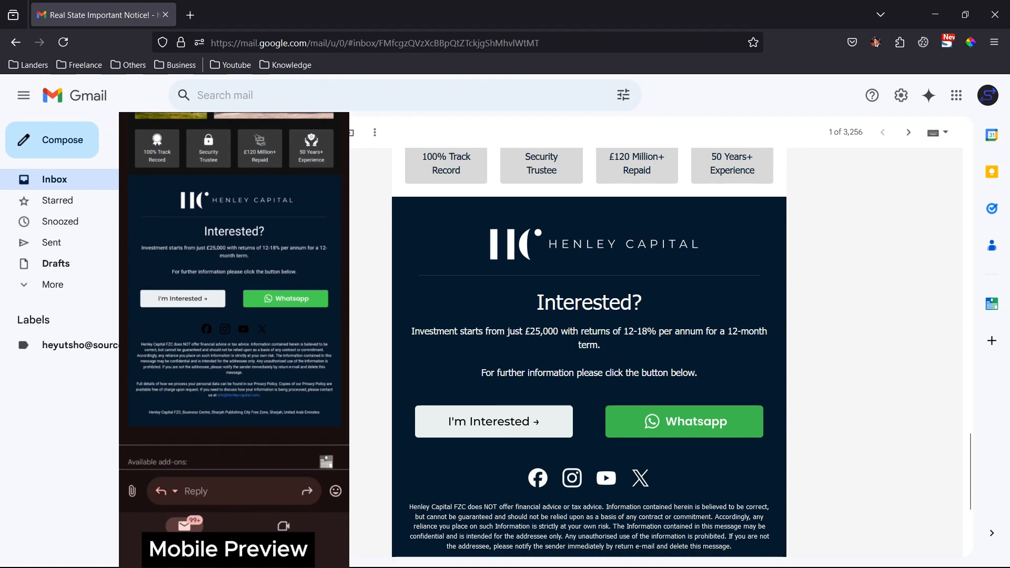
pyautogui.scroll(-4, 495, 314)
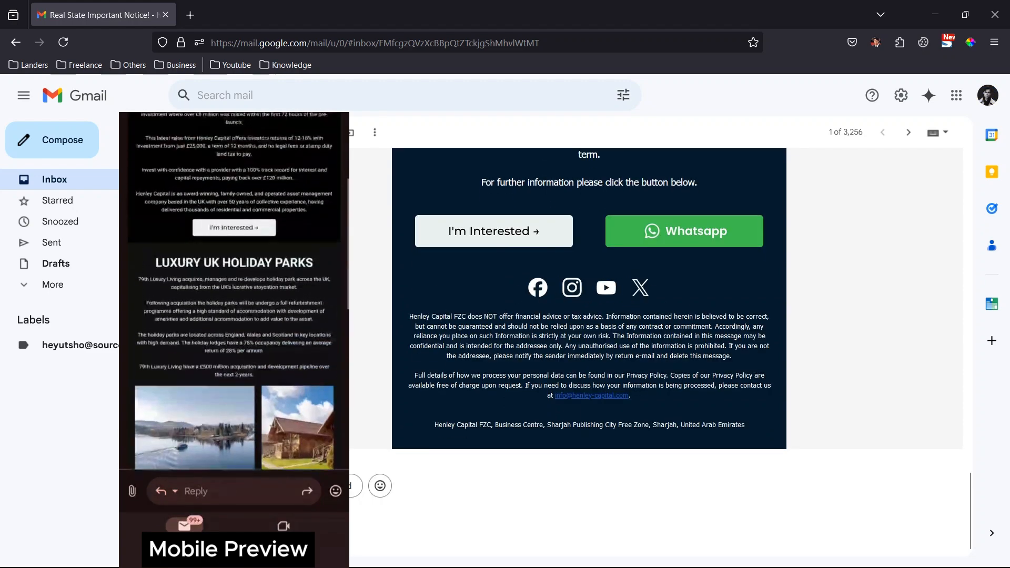
pyautogui.scroll(18, 589, 352)
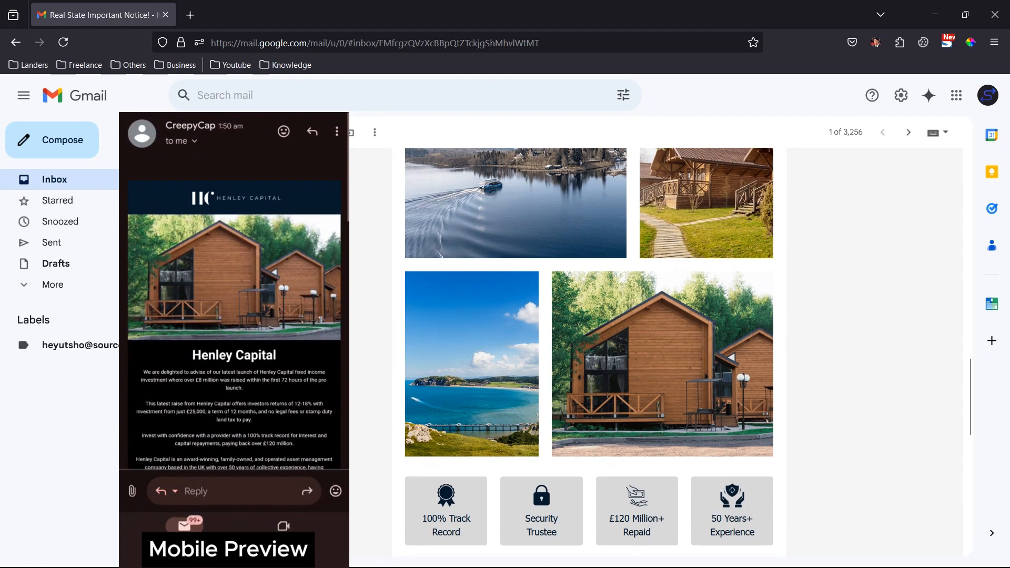
pyautogui.scroll(15, 589, 353)
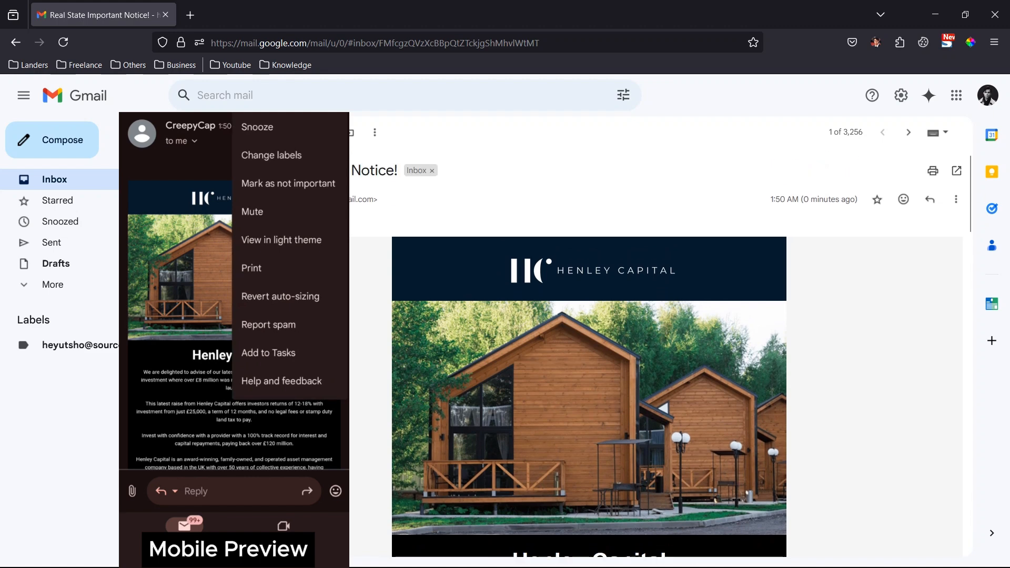